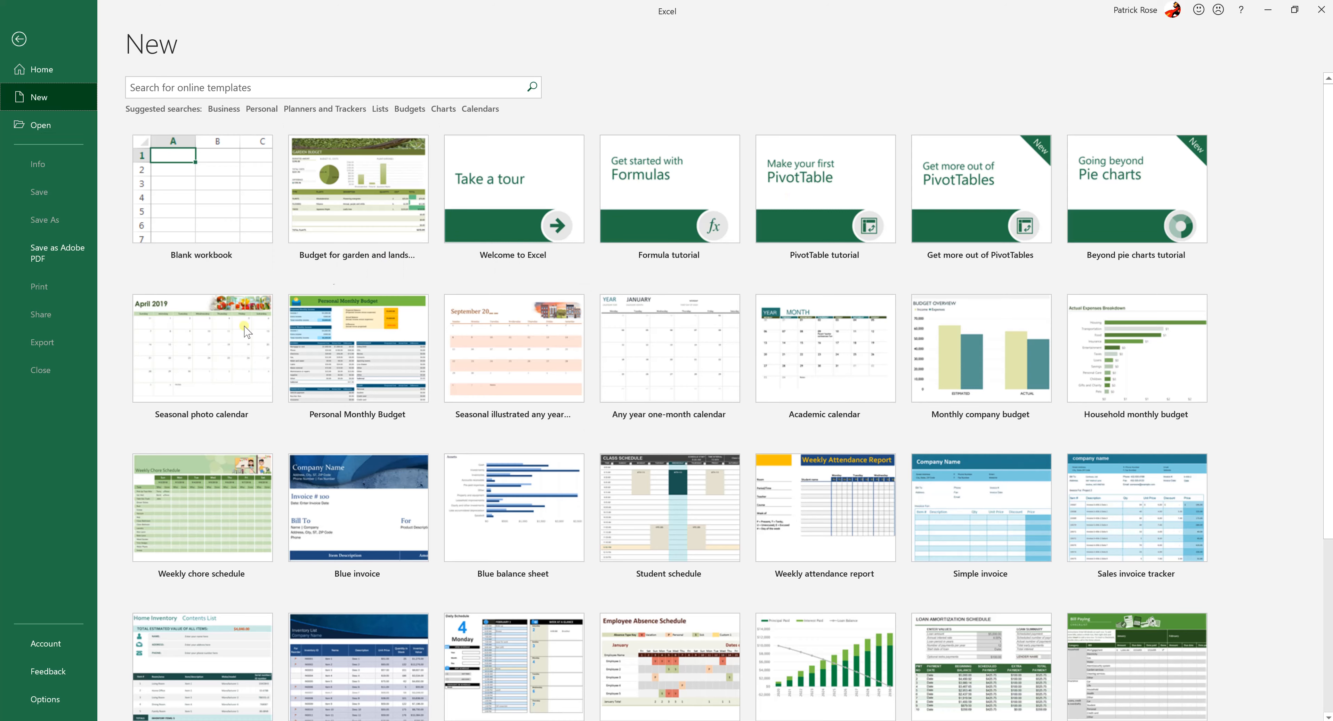
Look through the gallery of available workbook templates for new files
scroll(744, 362, down, 2)
scroll(744, 404, down, 3)
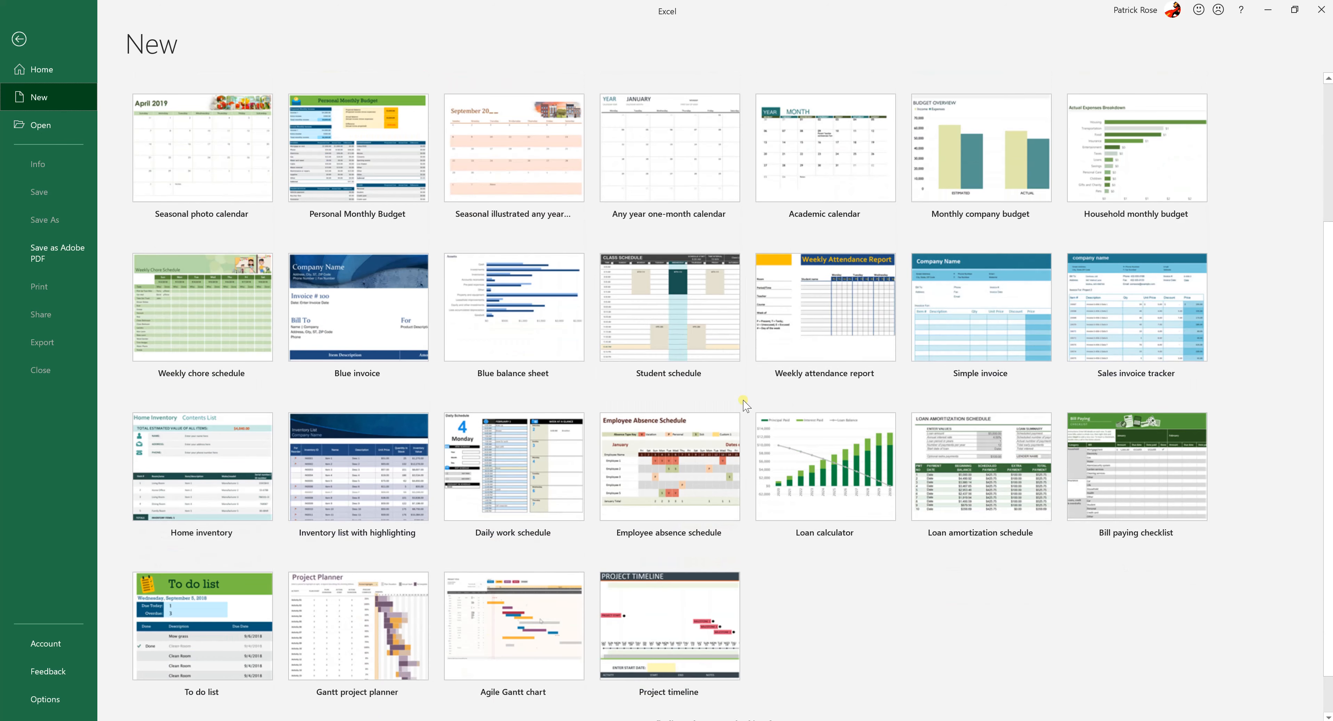
scroll(744, 404, up, 5)
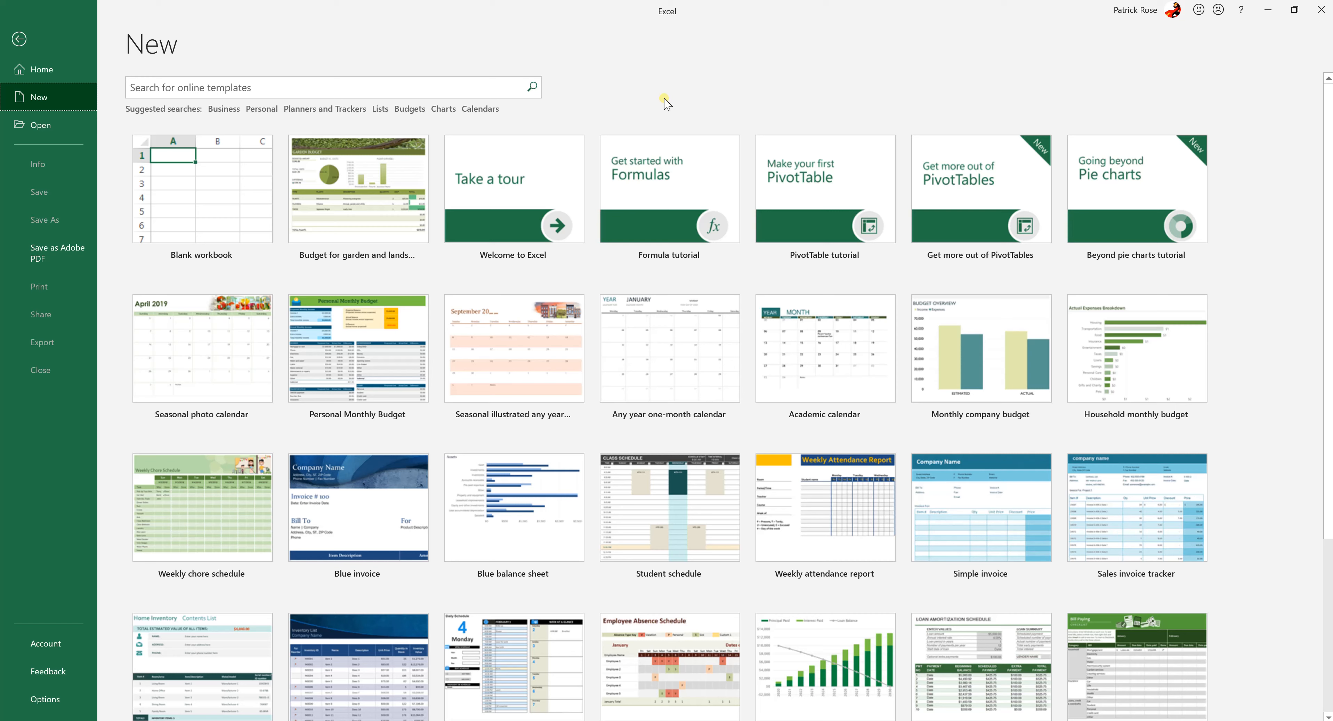
scroll(685, 113, down, 3)
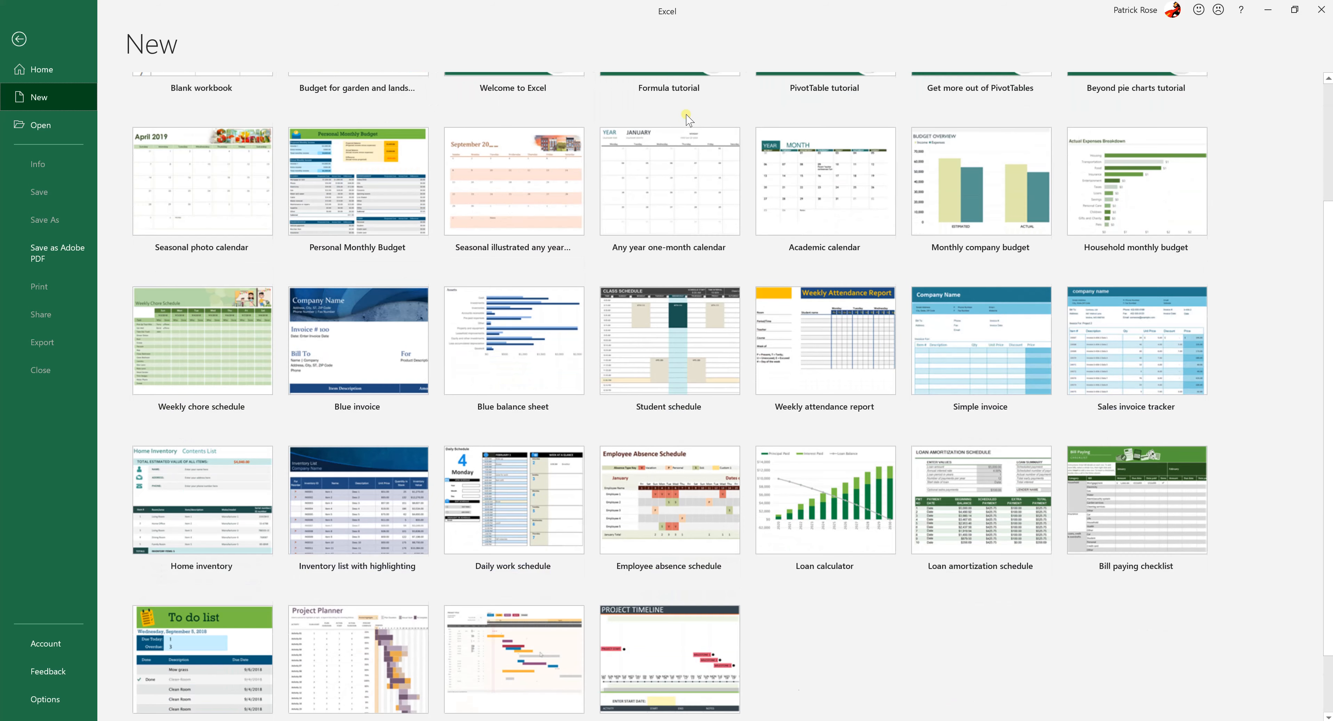
scroll(686, 118, down, 2)
scroll(686, 119, up, 5)
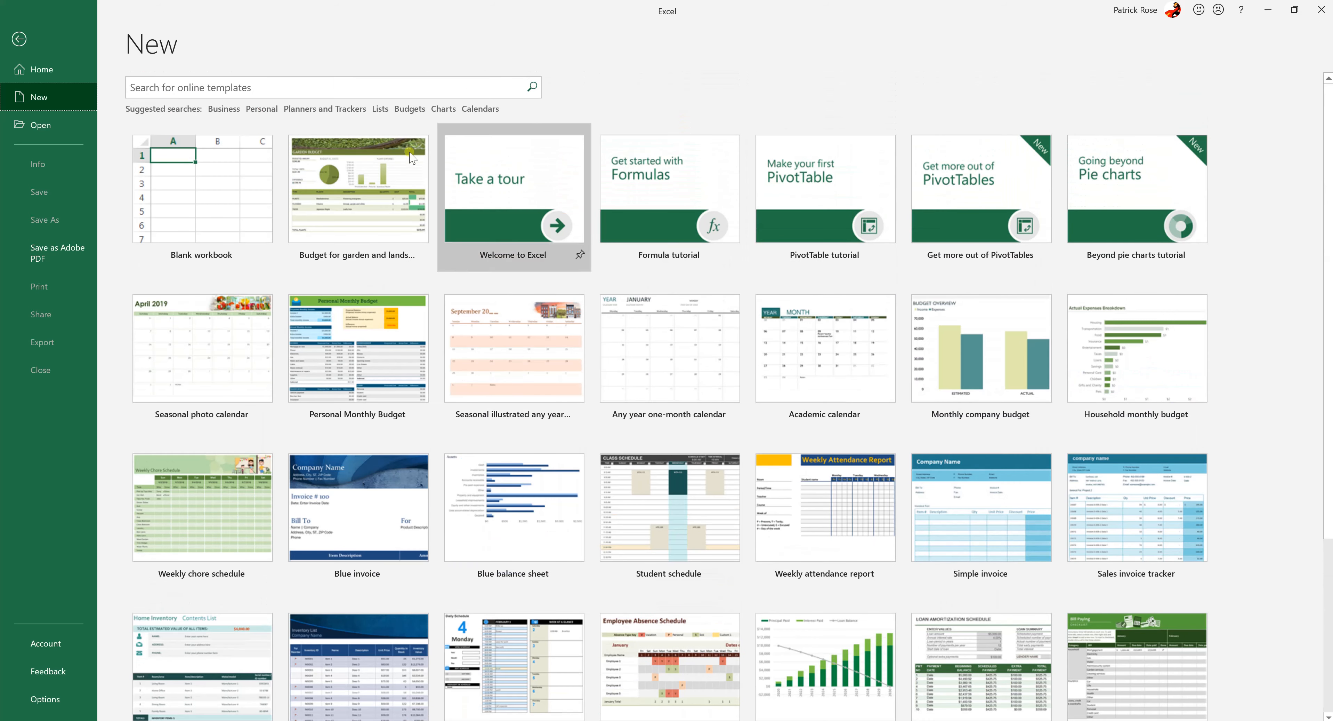
scroll(600, 438, down, 3)
scroll(616, 425, down, 3)
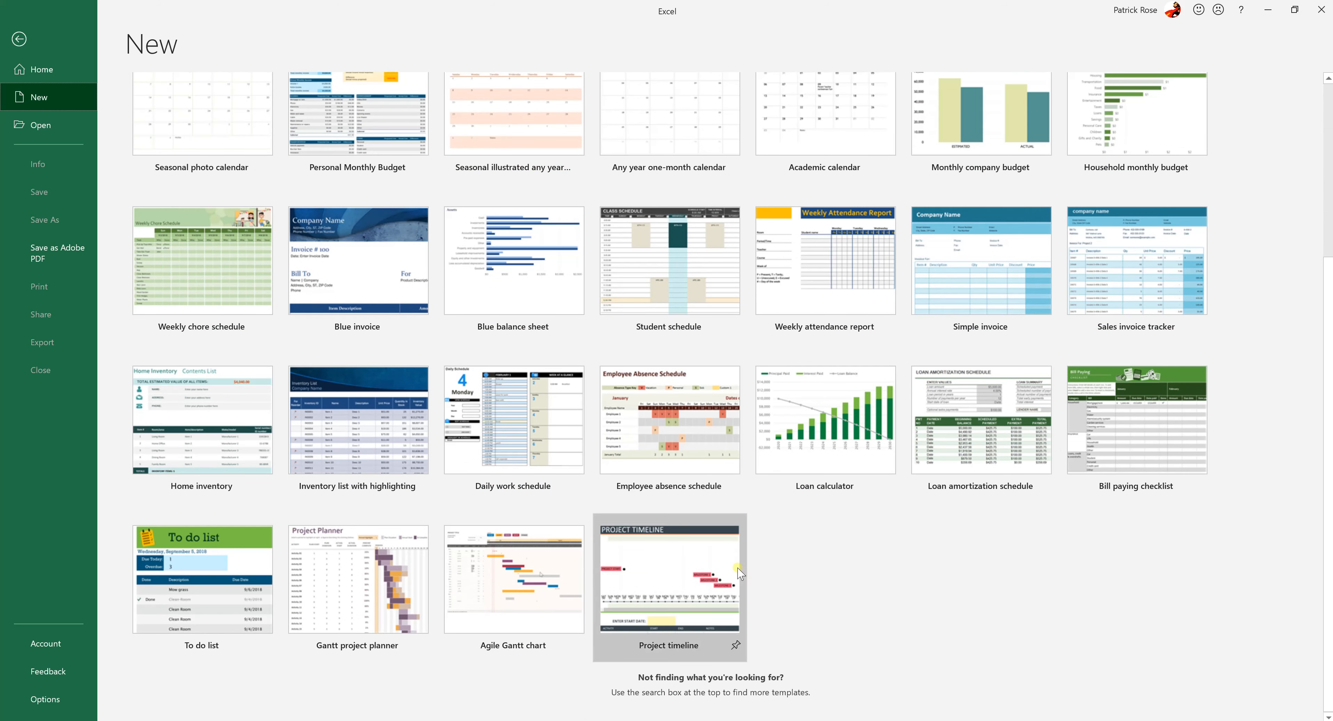
scroll(497, 466, up, 6)
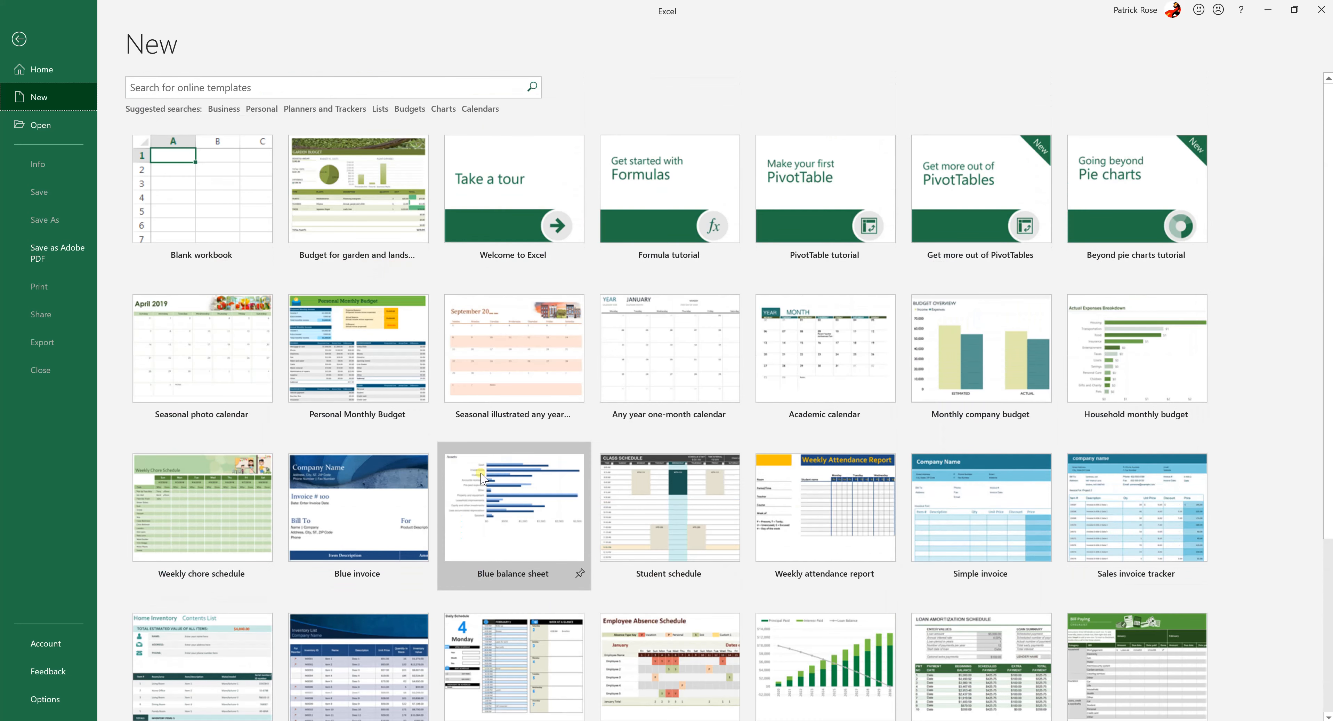
Search the online templates for "budget" and look through the matching templates
click(281, 87)
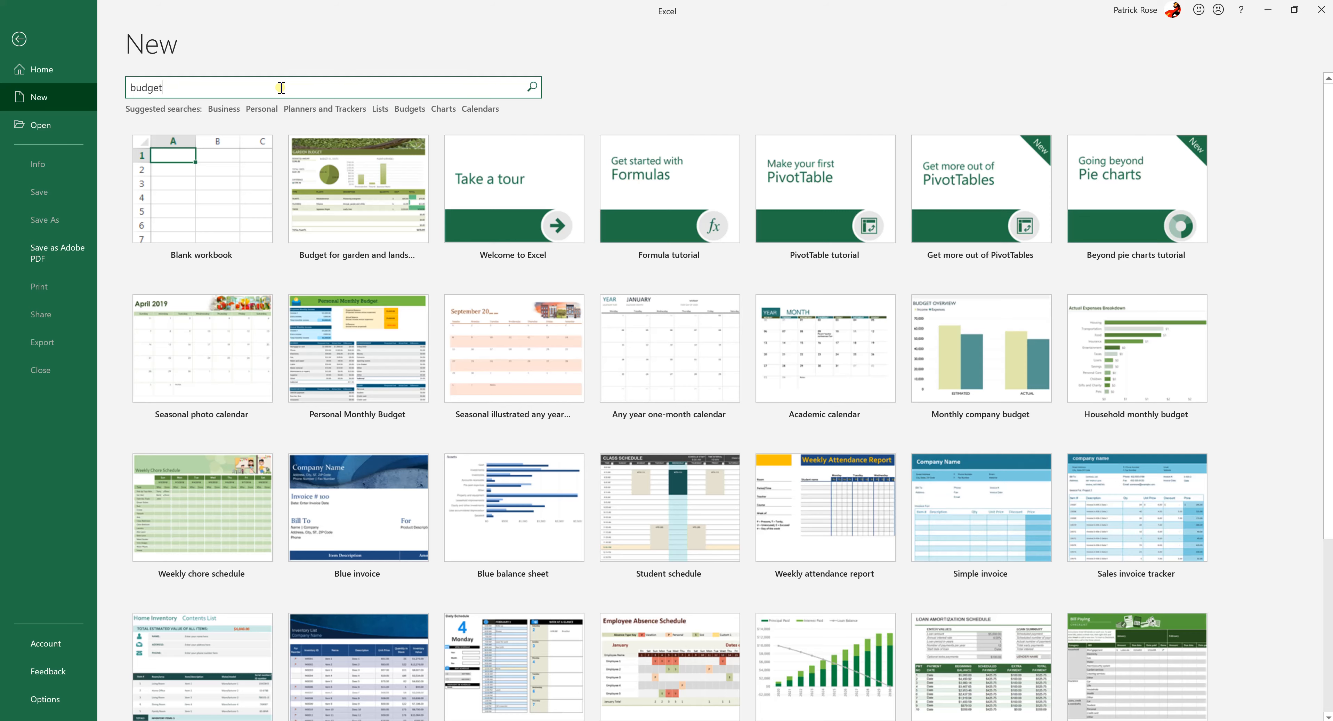
key(Return)
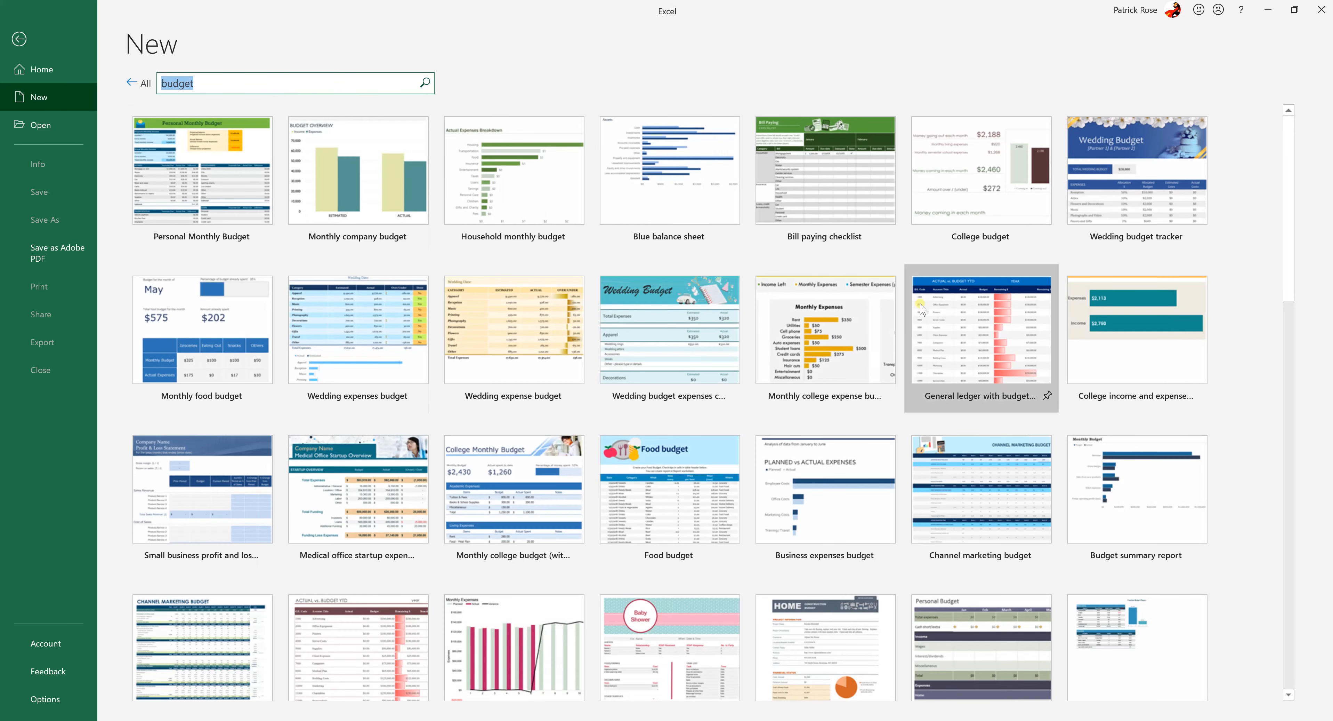
scroll(757, 395, down, 3)
scroll(757, 395, down, 15)
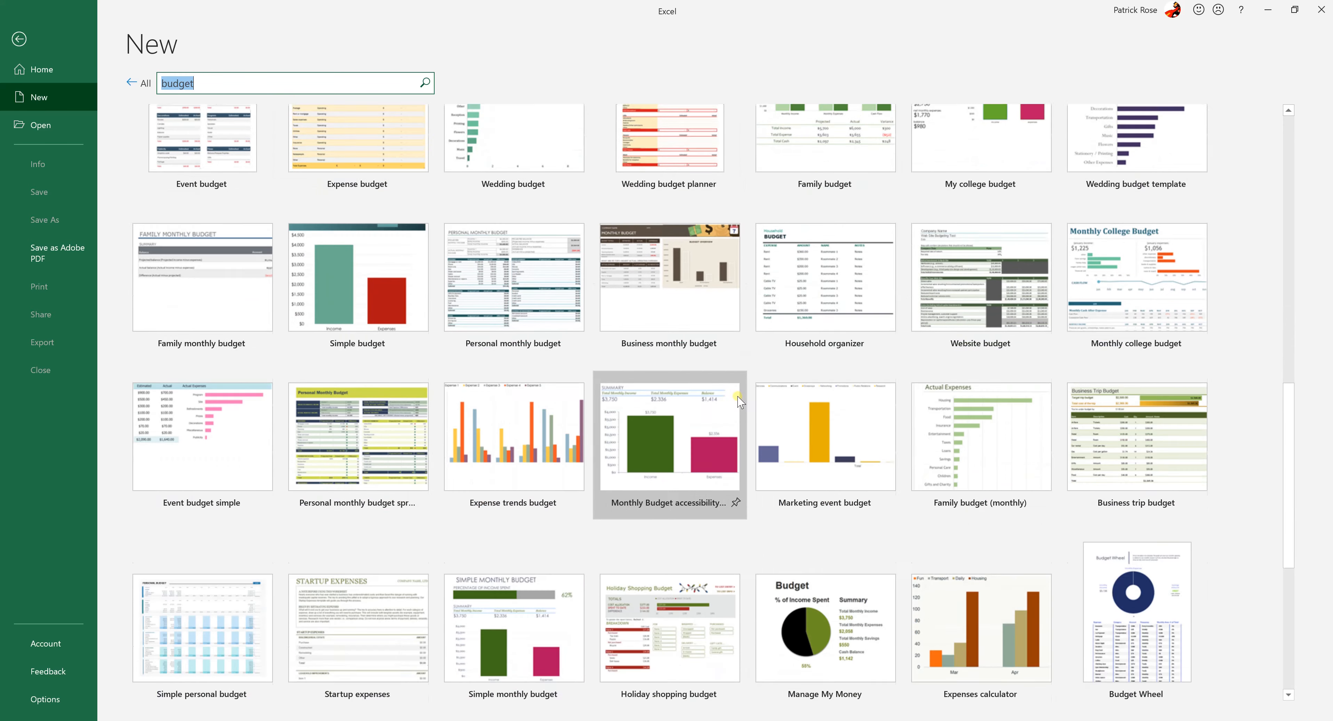
scroll(734, 403, down, 7)
scroll(715, 415, up, 17)
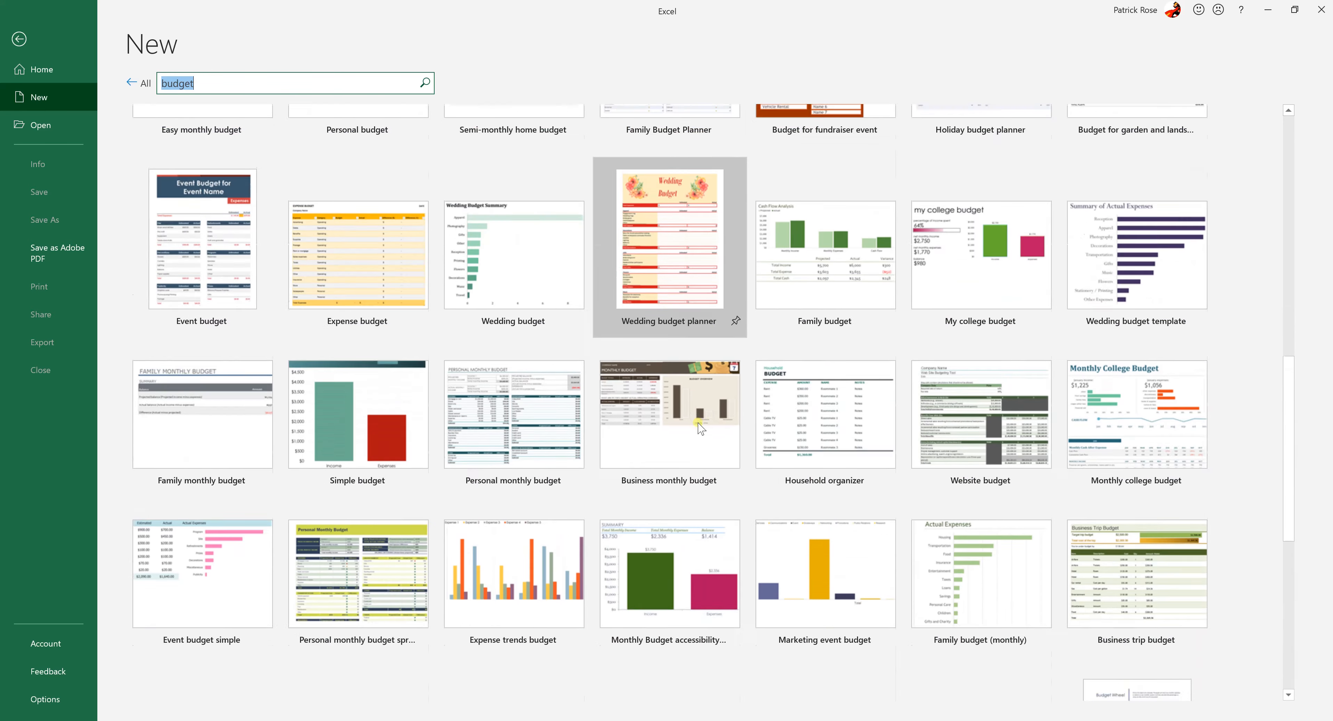
scroll(683, 431, up, 9)
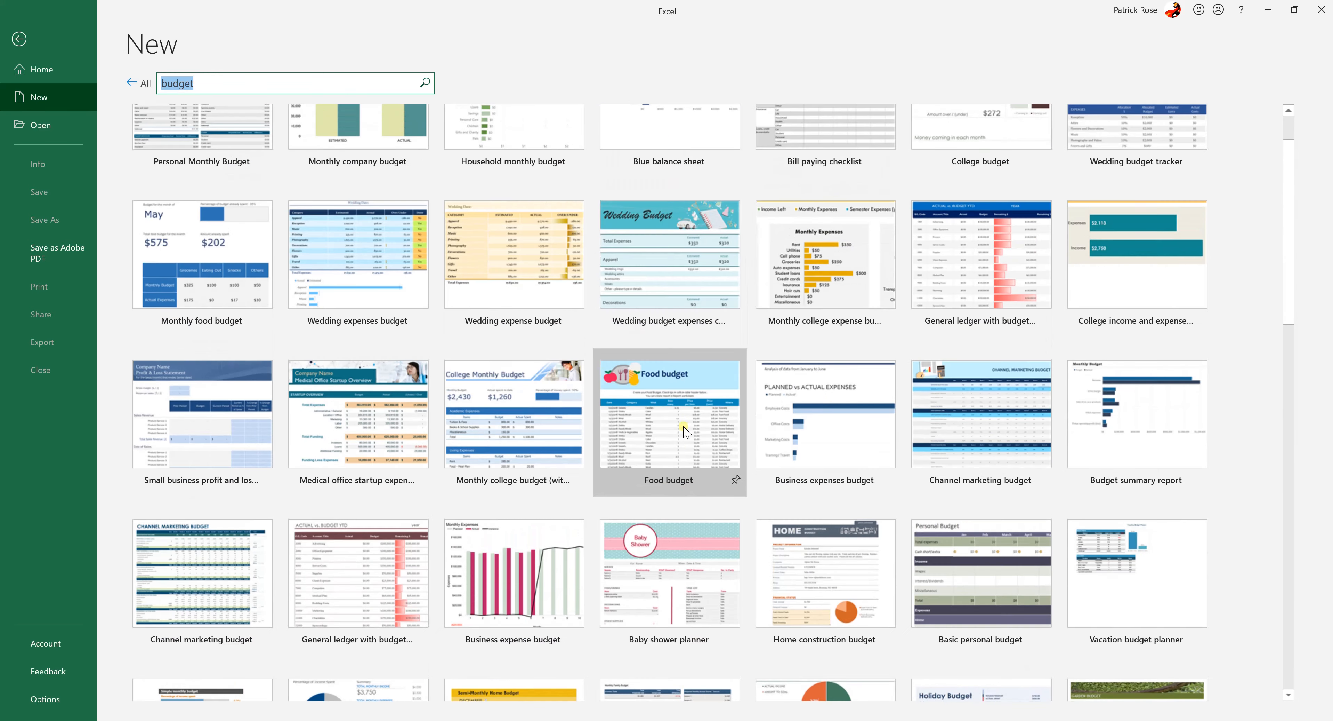
scroll(673, 435, down, 6)
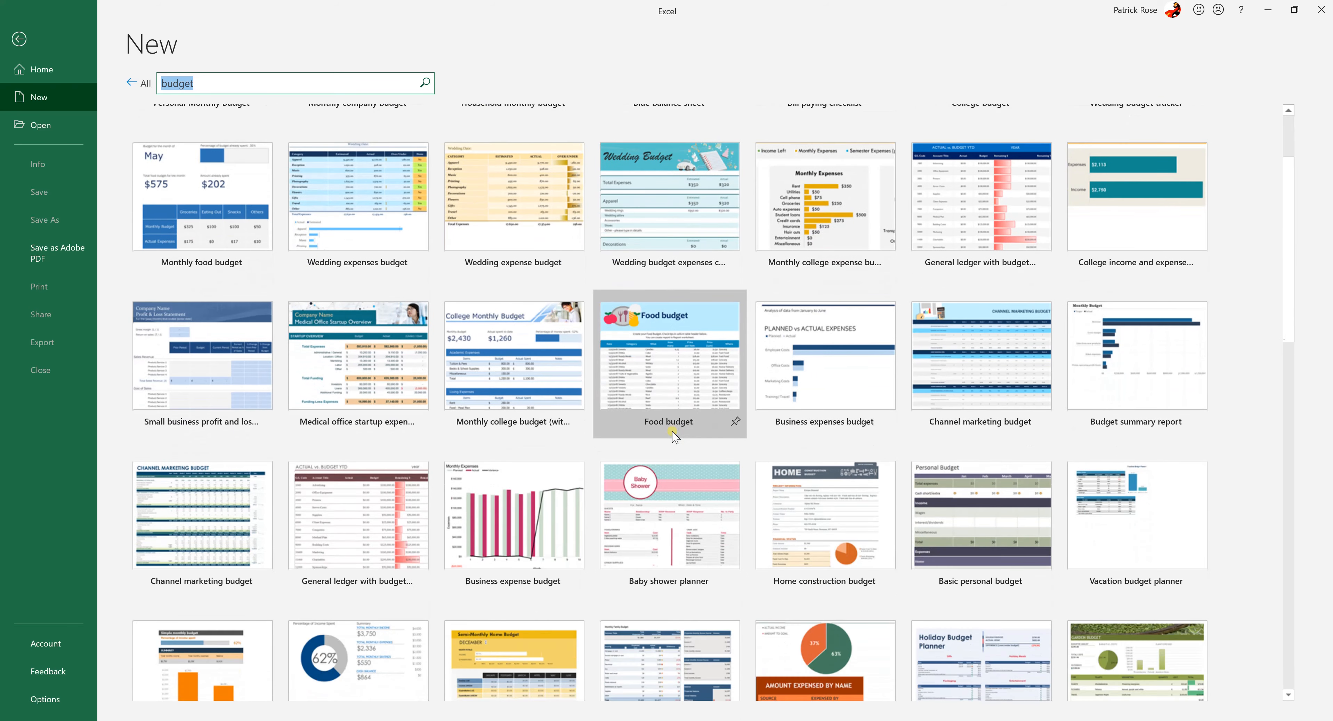
scroll(673, 437, down, 2)
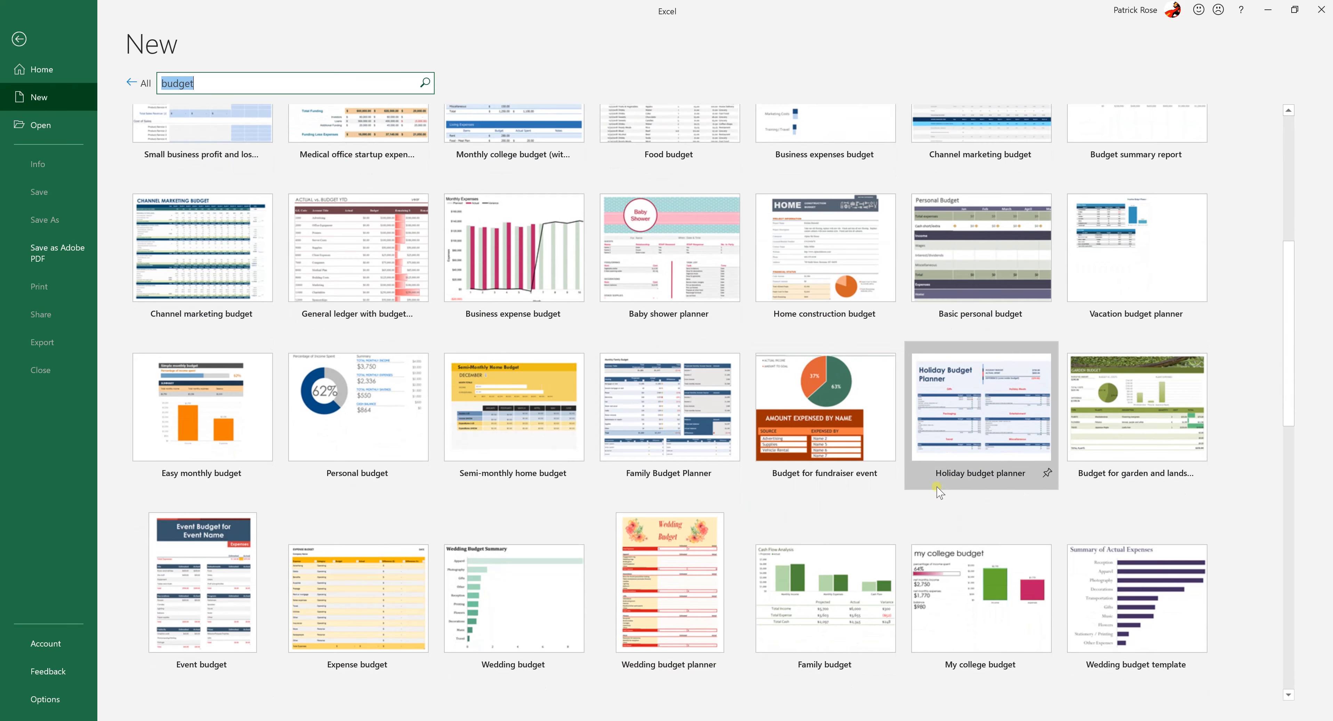
Create a new workbook from the "Budget for garden and landscaping" template and select an empty cell beside the table
click(1118, 425)
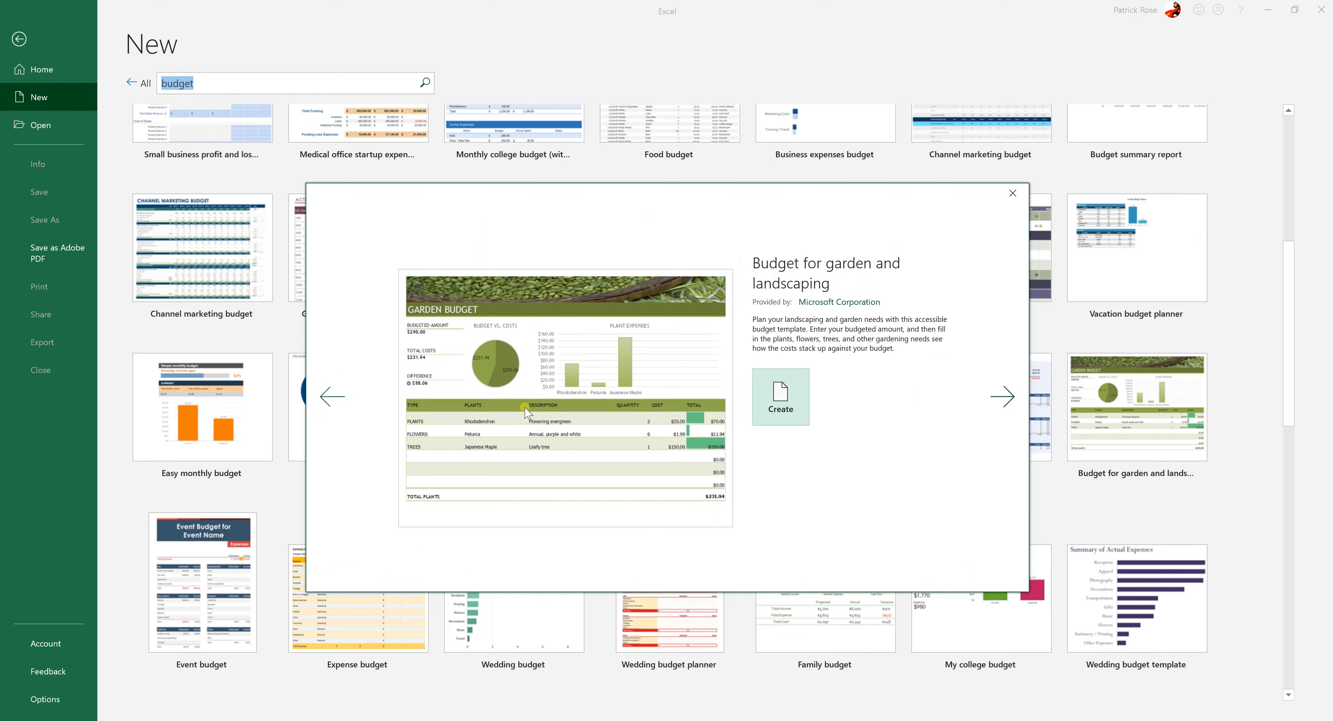
click(766, 404)
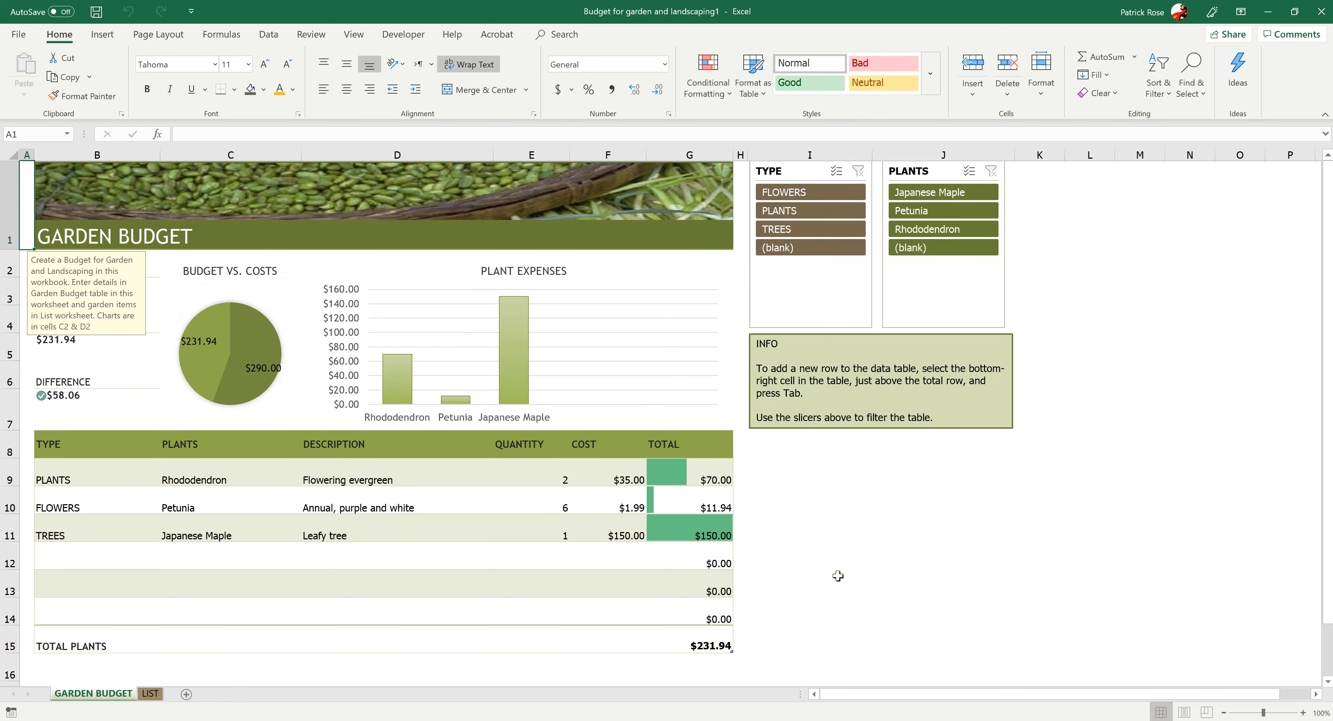
scroll(836, 576, down, 5)
scroll(835, 576, up, 5)
click(904, 516)
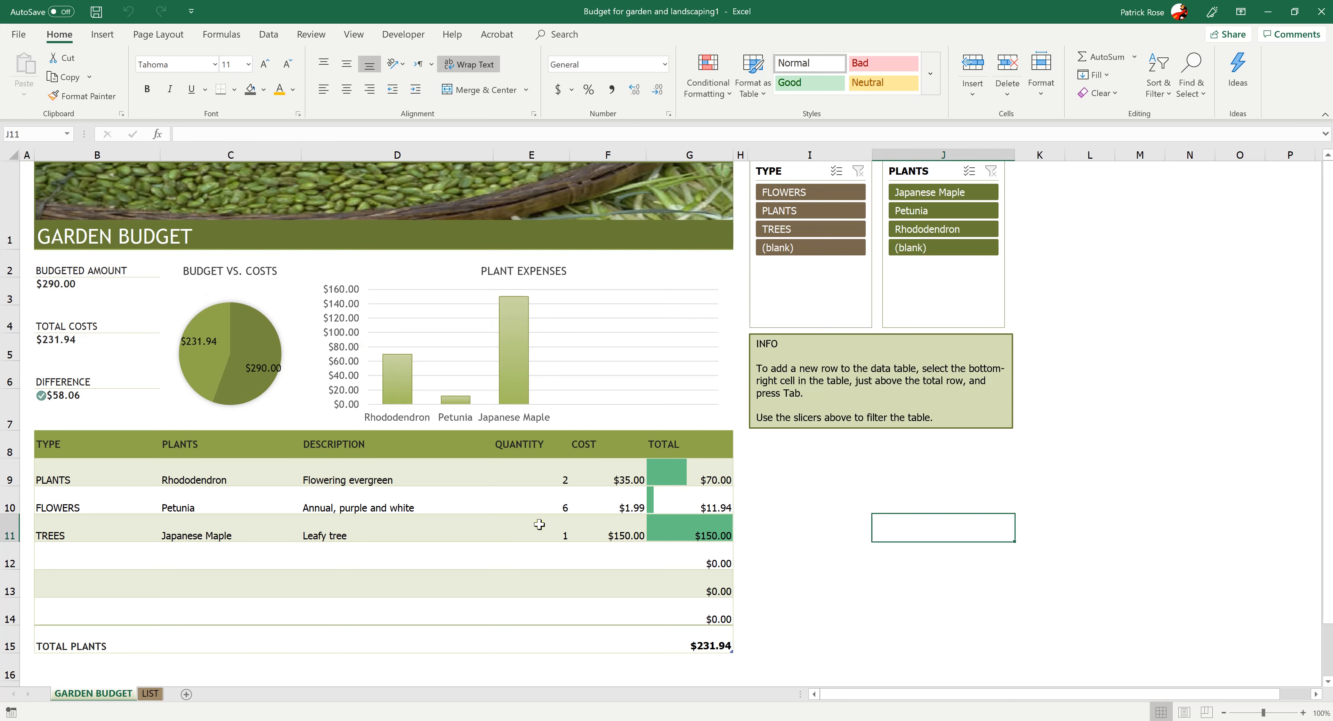
Set the Rhododendron quantity in the garden budget table to 5 and review the updated sheet
click(515, 476)
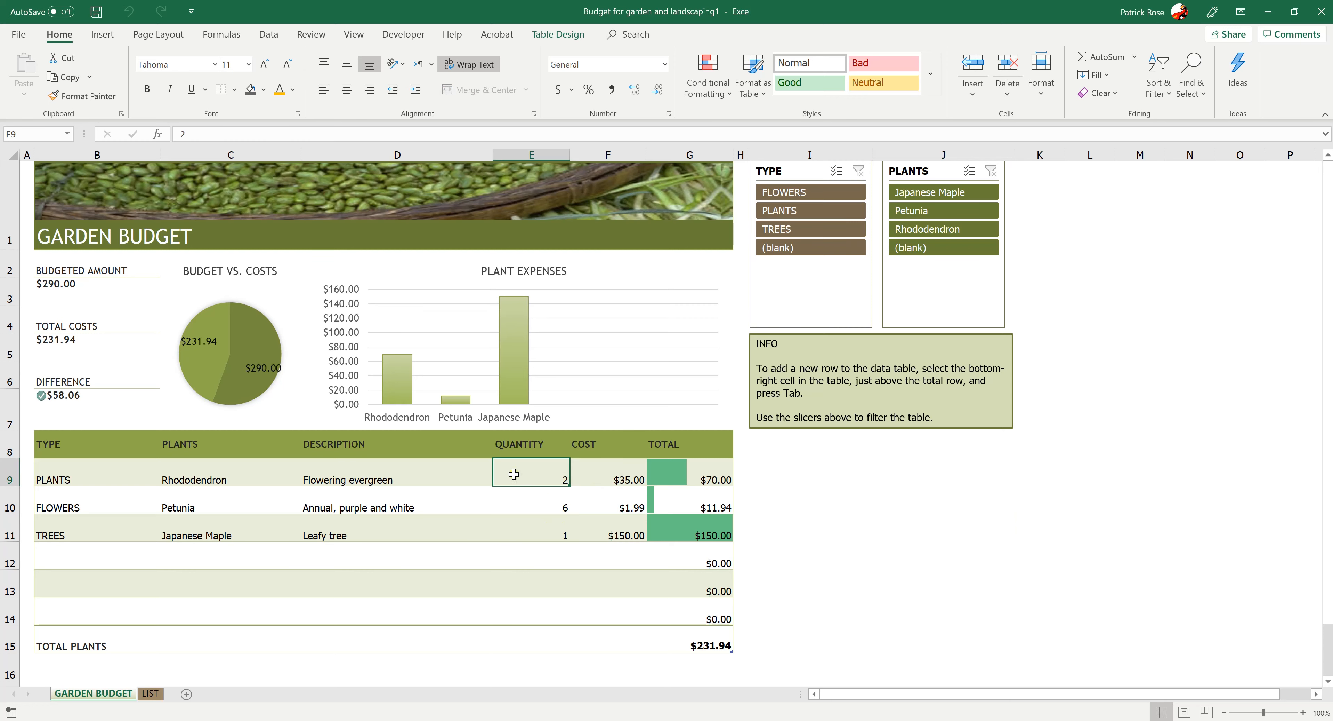
text(5)
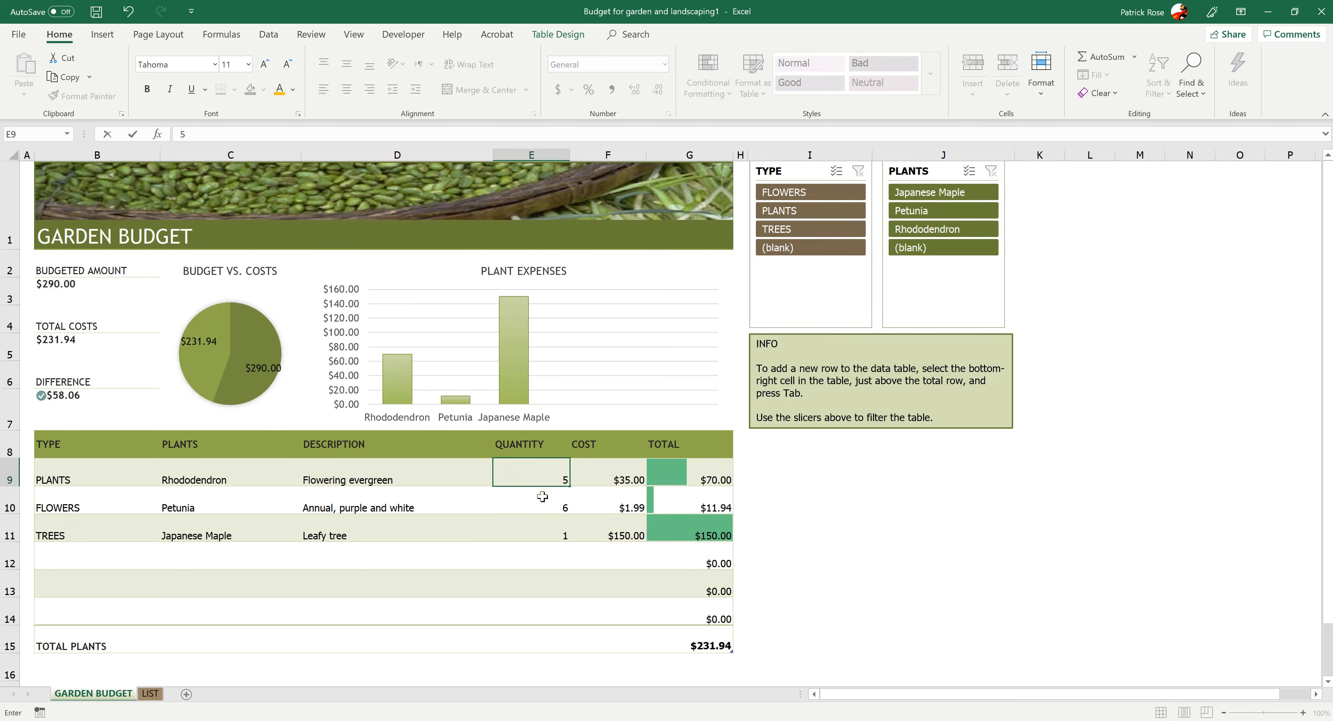
key(Return)
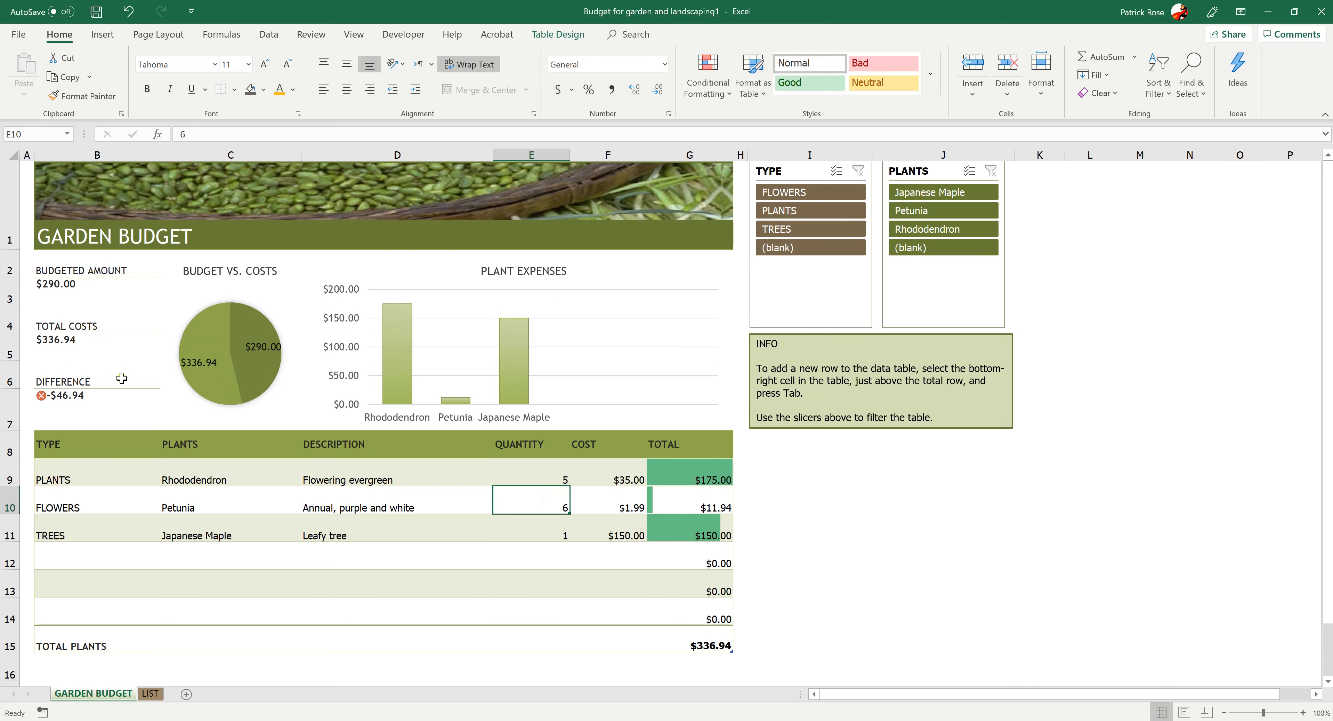
scroll(423, 380, down, 2)
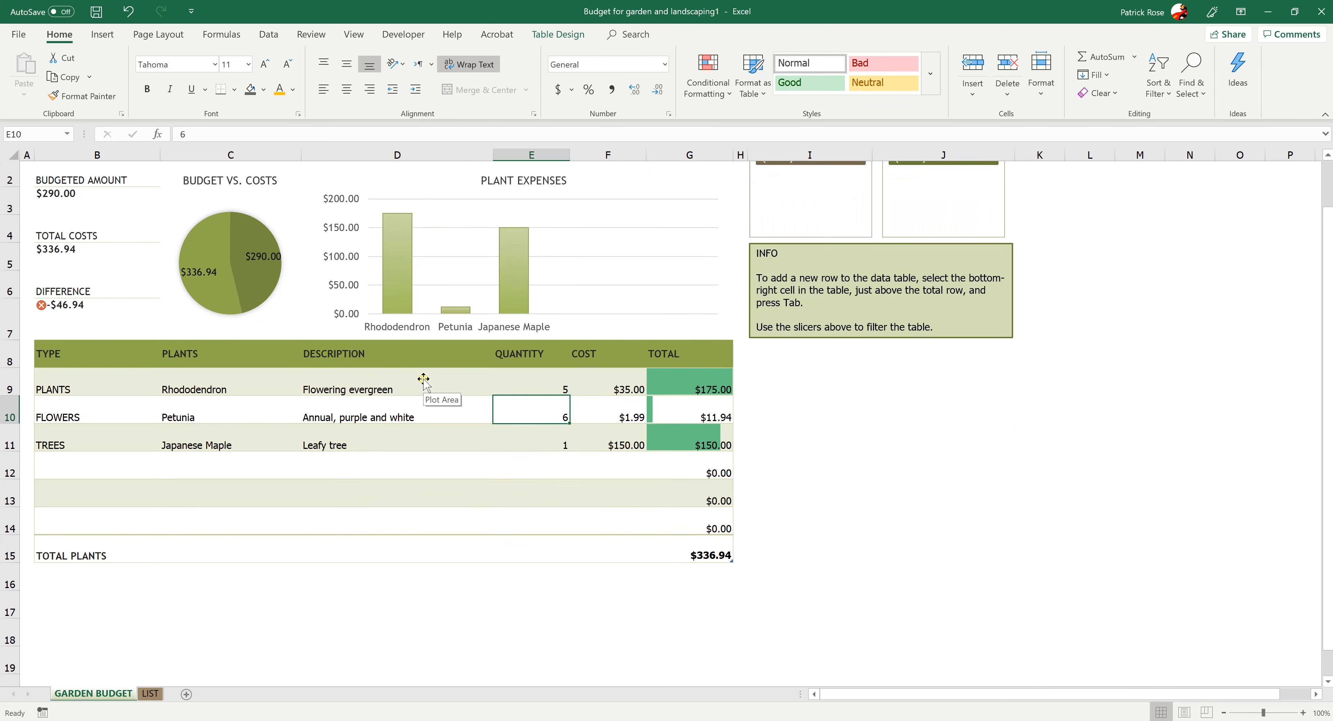
scroll(423, 379, up, 2)
click(809, 573)
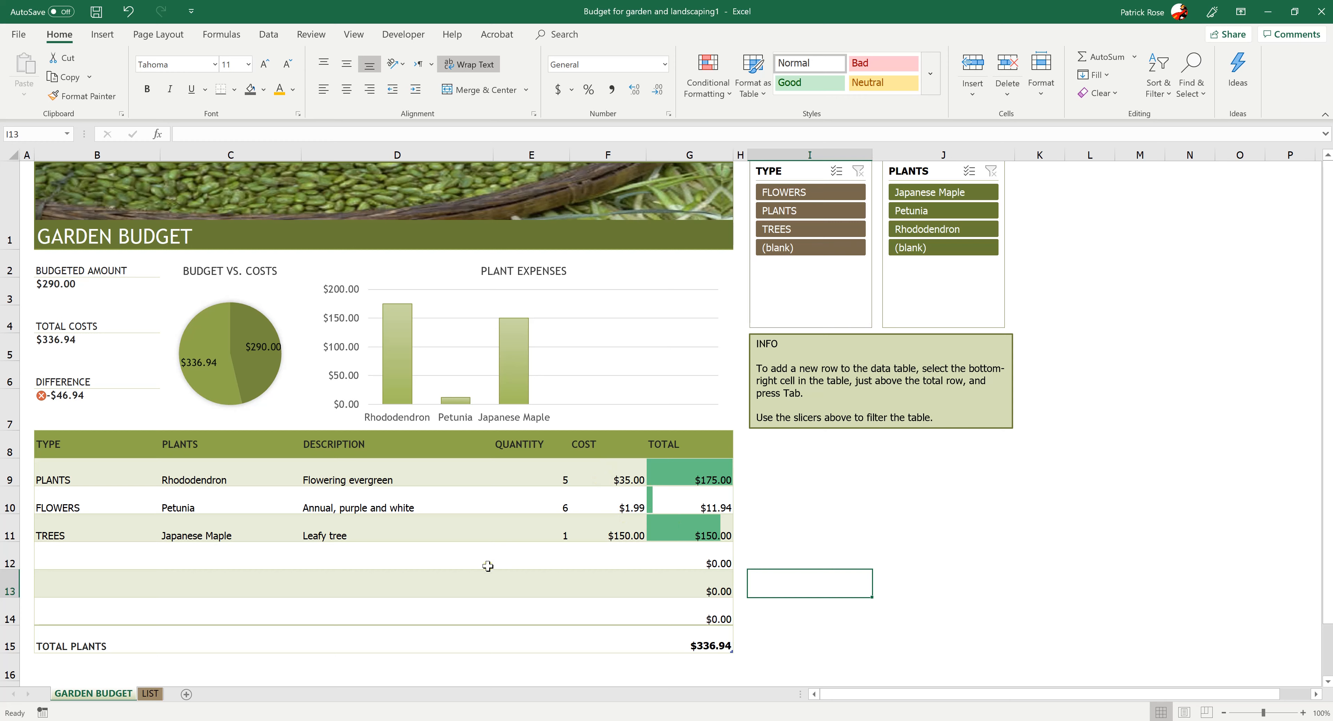
Examine the Total column formulas for Rhododendron and Petunia, along with the cost and plant name cells
click(666, 476)
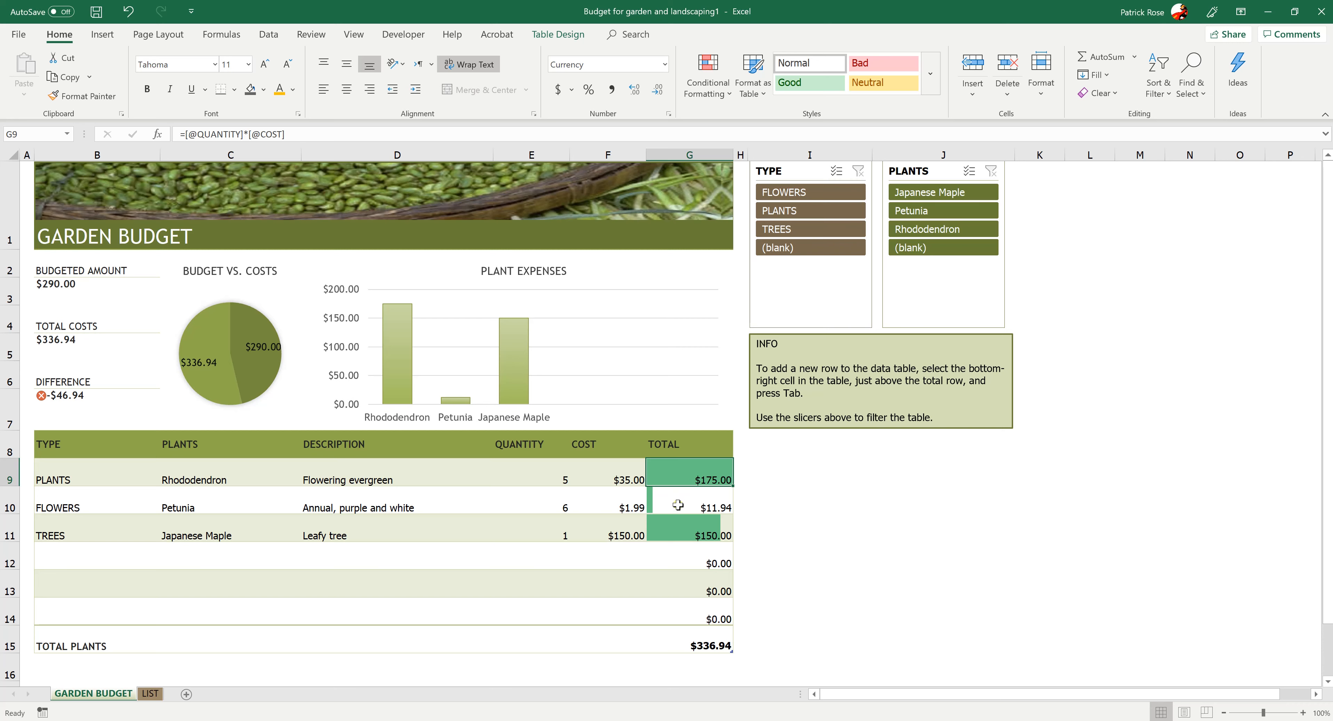
click(663, 507)
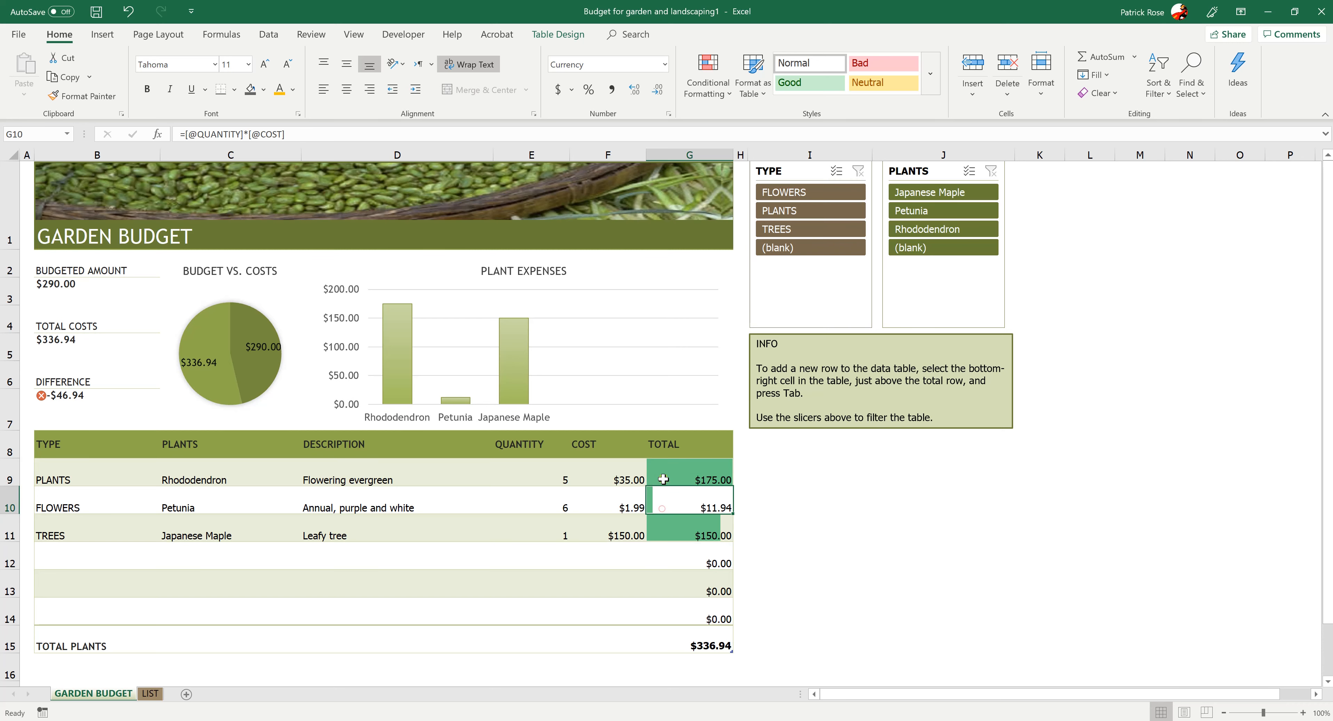
click(664, 479)
click(585, 480)
click(246, 511)
scroll(191, 568, down, 7)
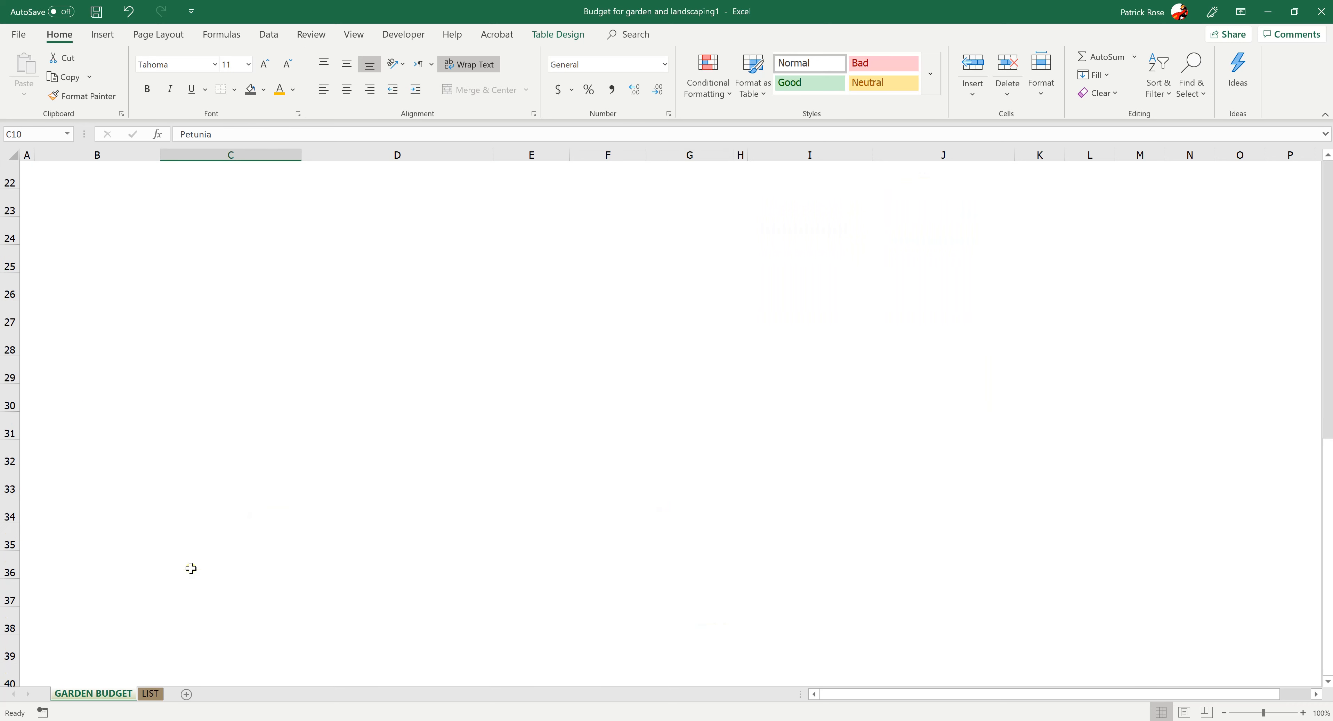
scroll(191, 568, up, 7)
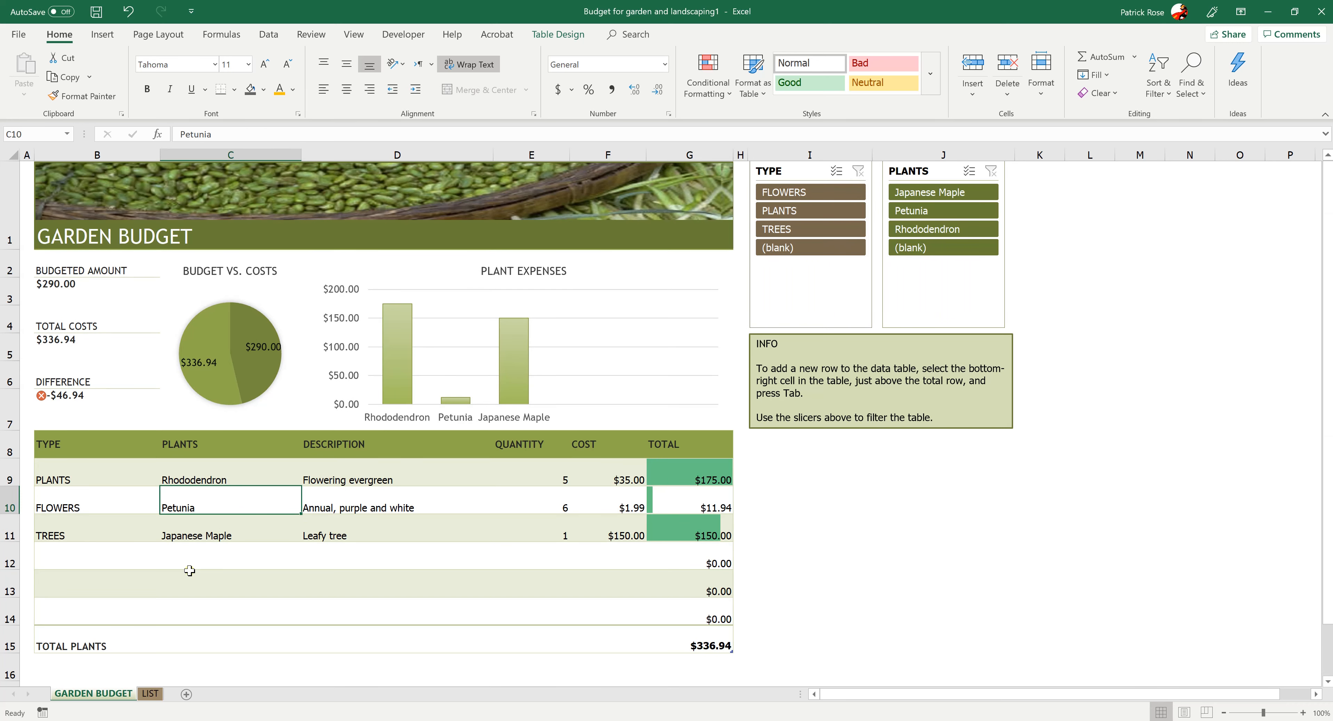
Close the garden budget workbook without saving it
click(18, 34)
click(42, 398)
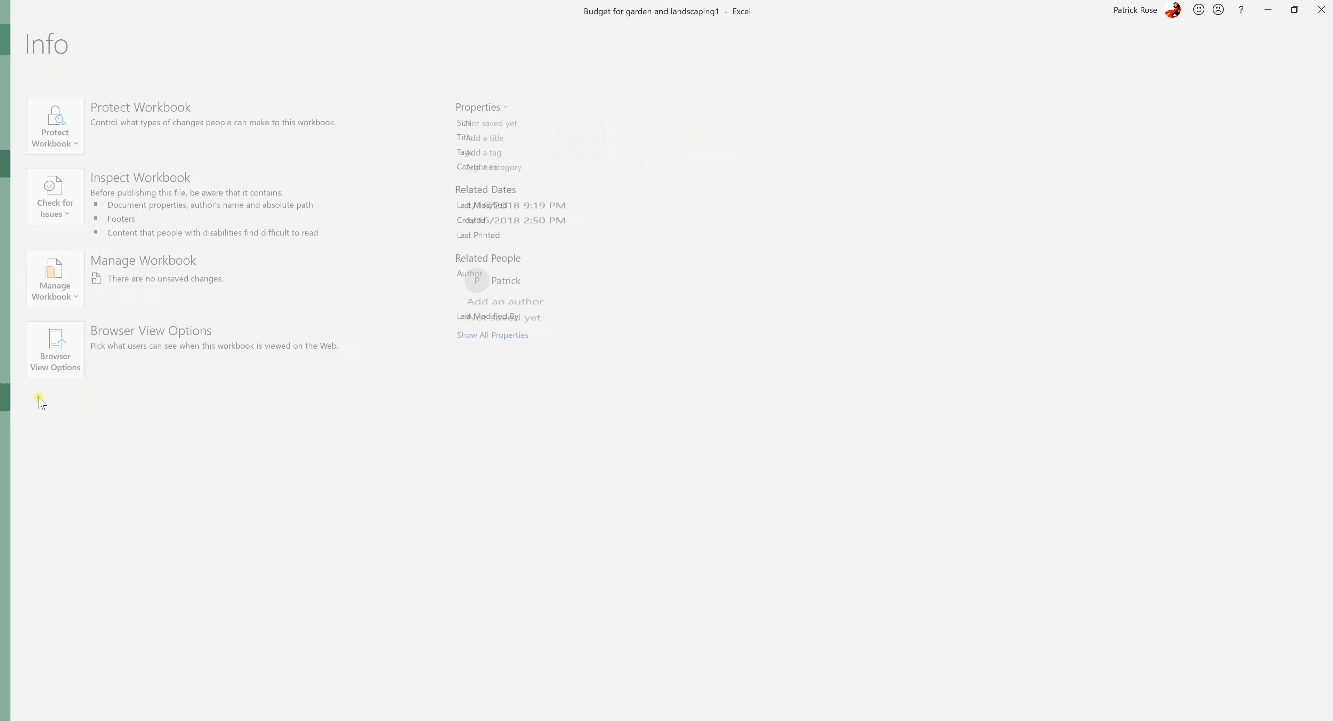
click(724, 465)
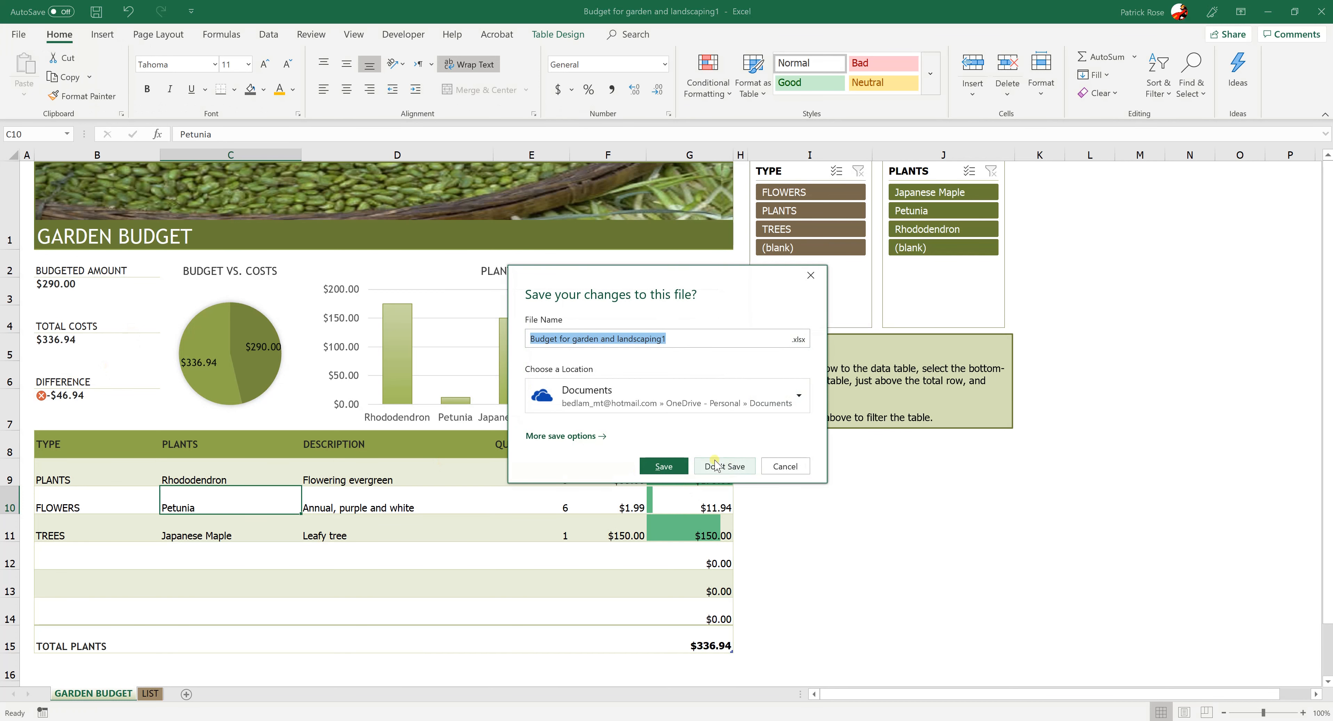
Create a new blank workbook
click(18, 35)
click(31, 99)
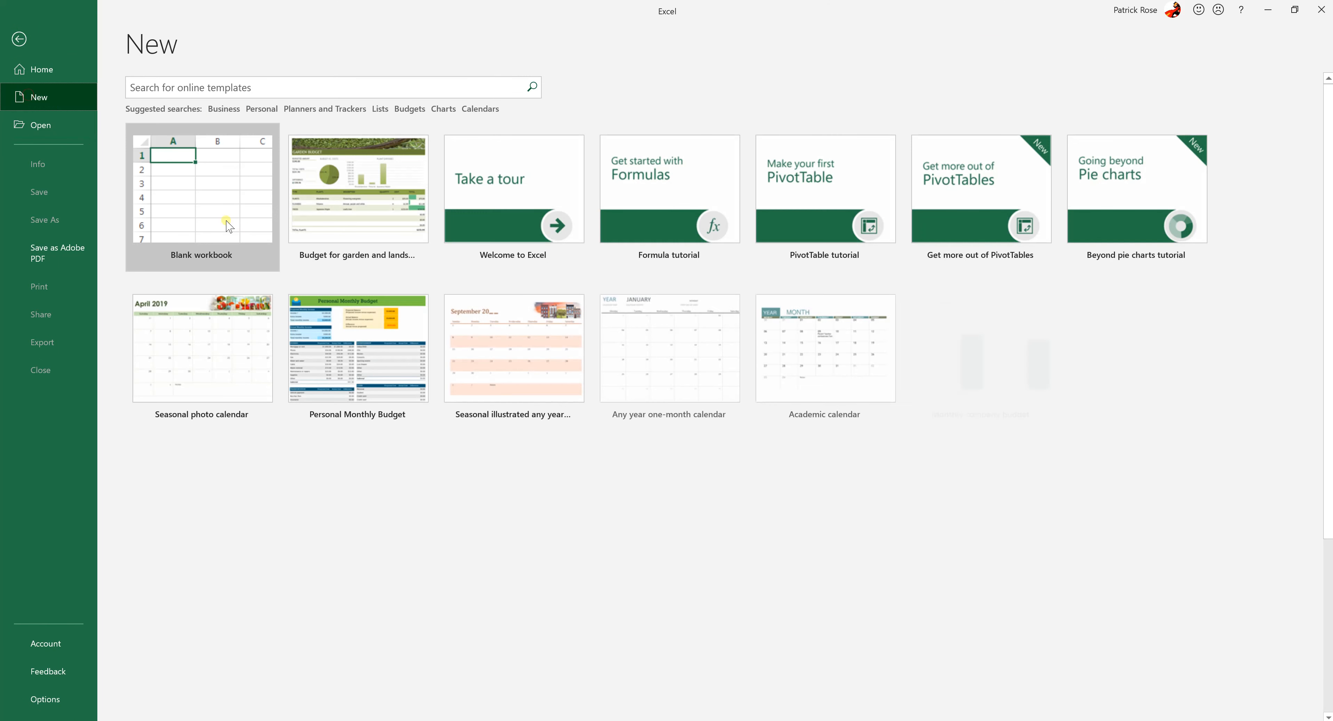
click(196, 197)
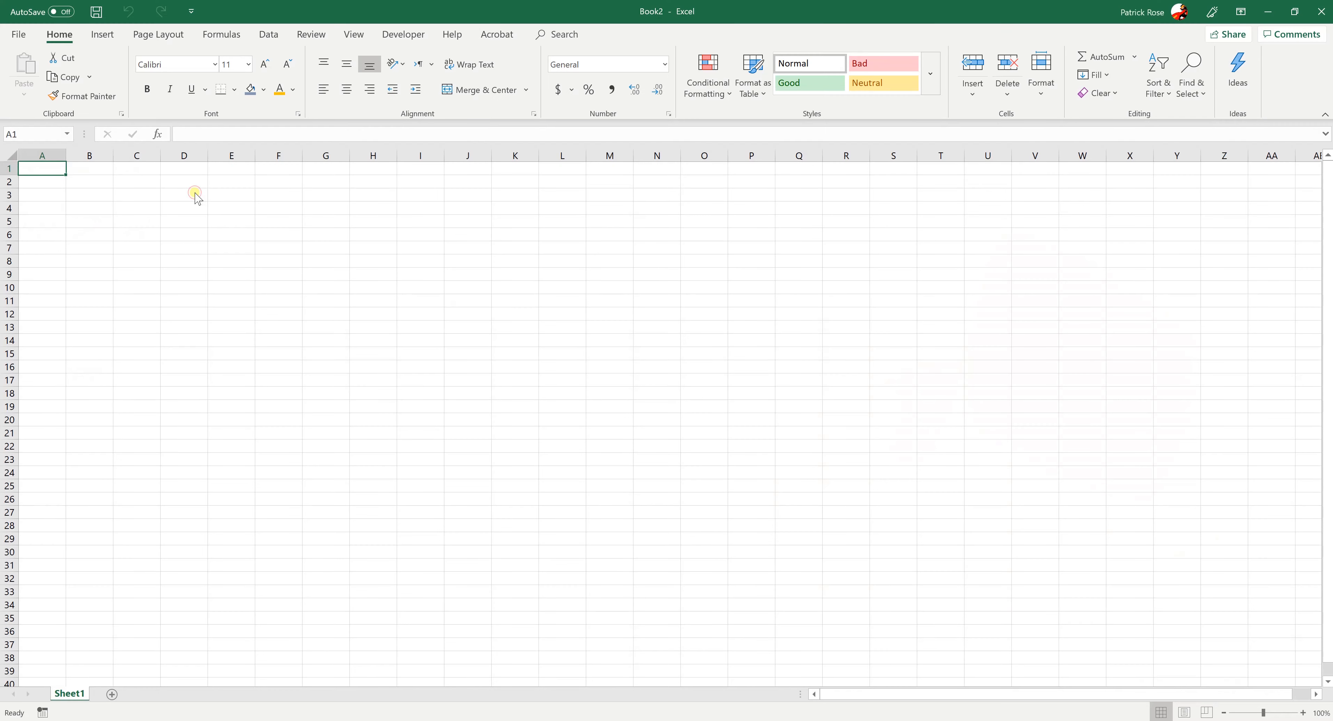
Select various cells across the blank worksheet to examine how its grid of columns and rows is laid out
click(576, 342)
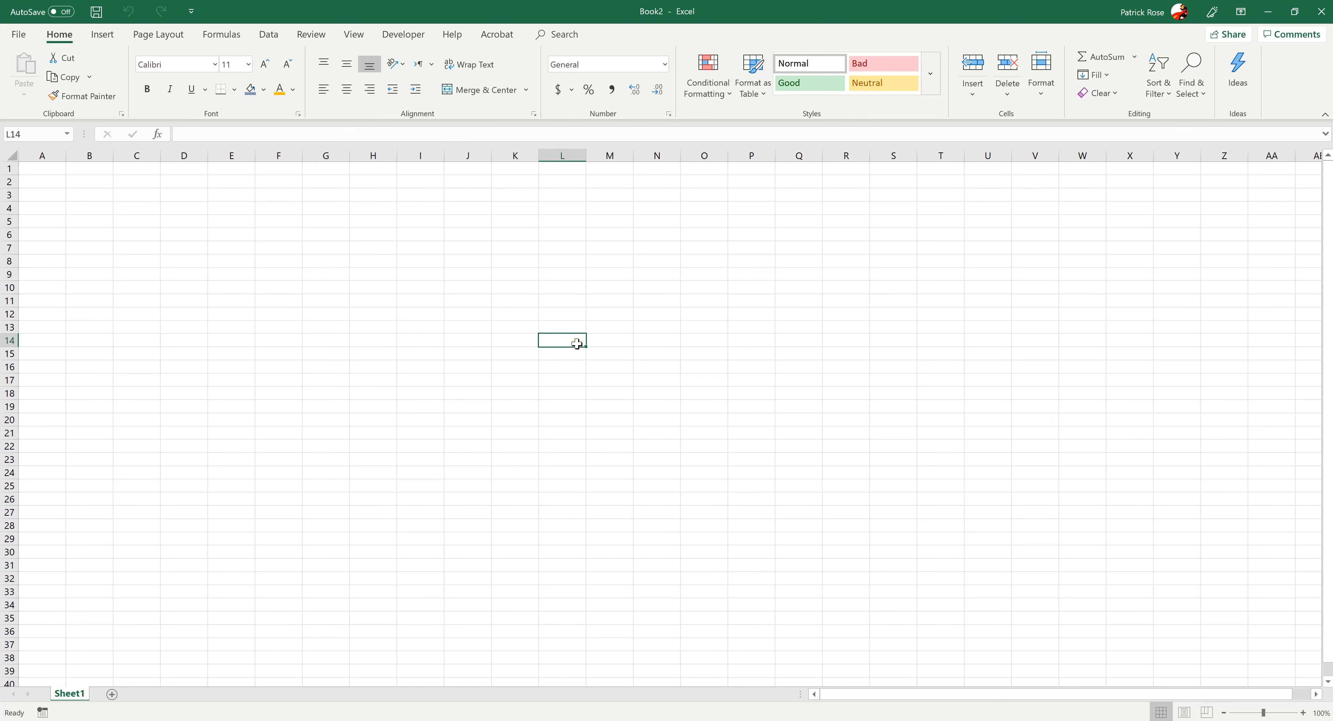
click(456, 289)
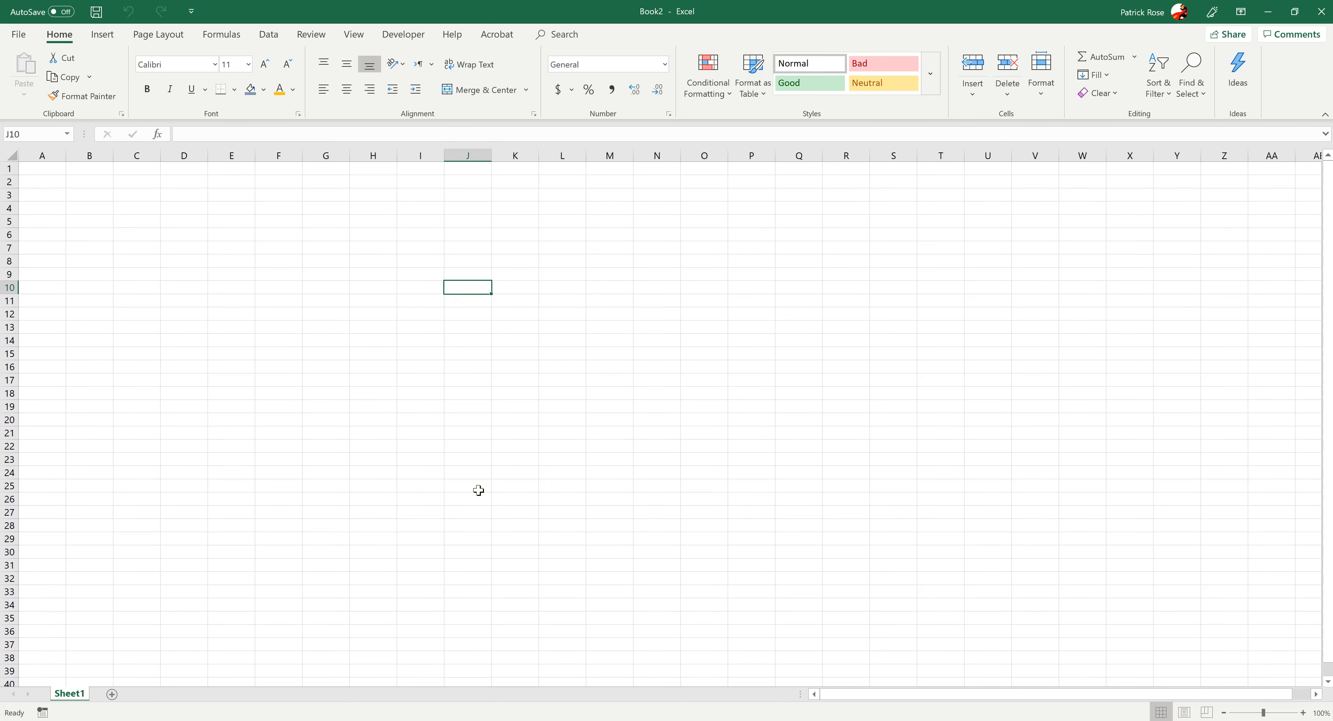
click(455, 272)
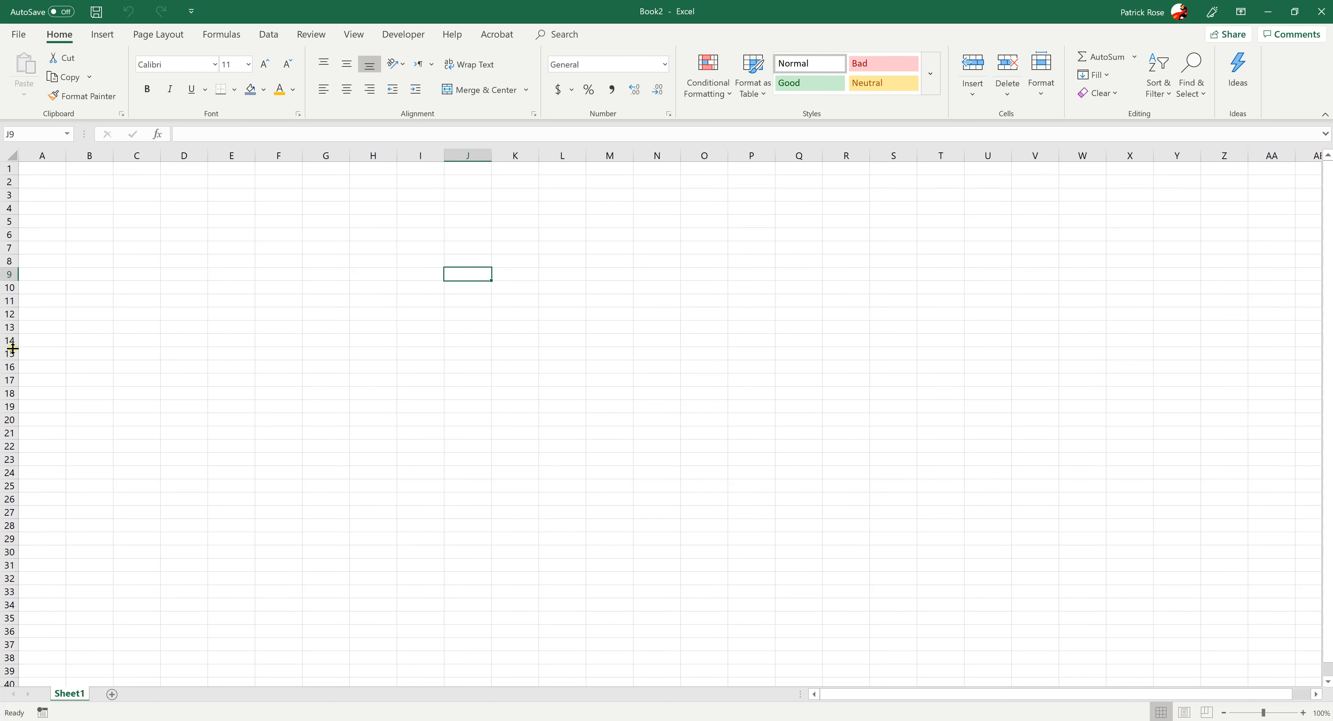
click(367, 405)
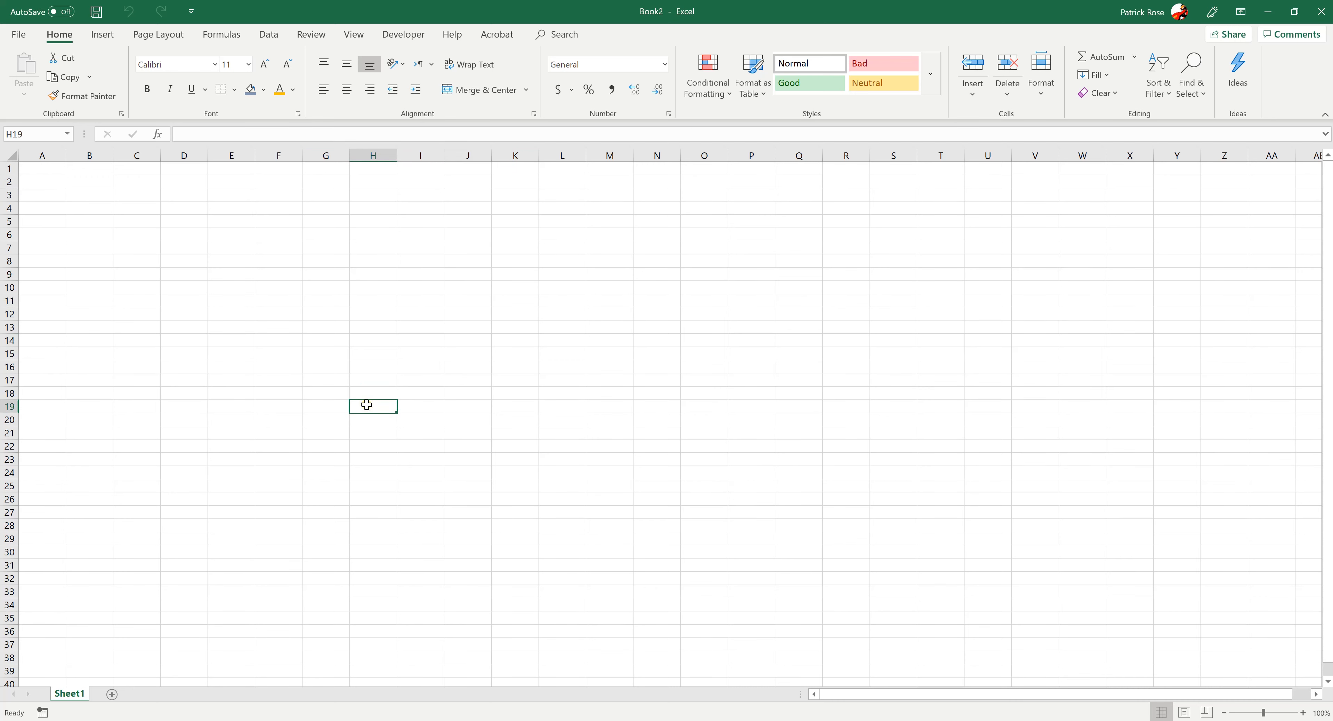
click(360, 288)
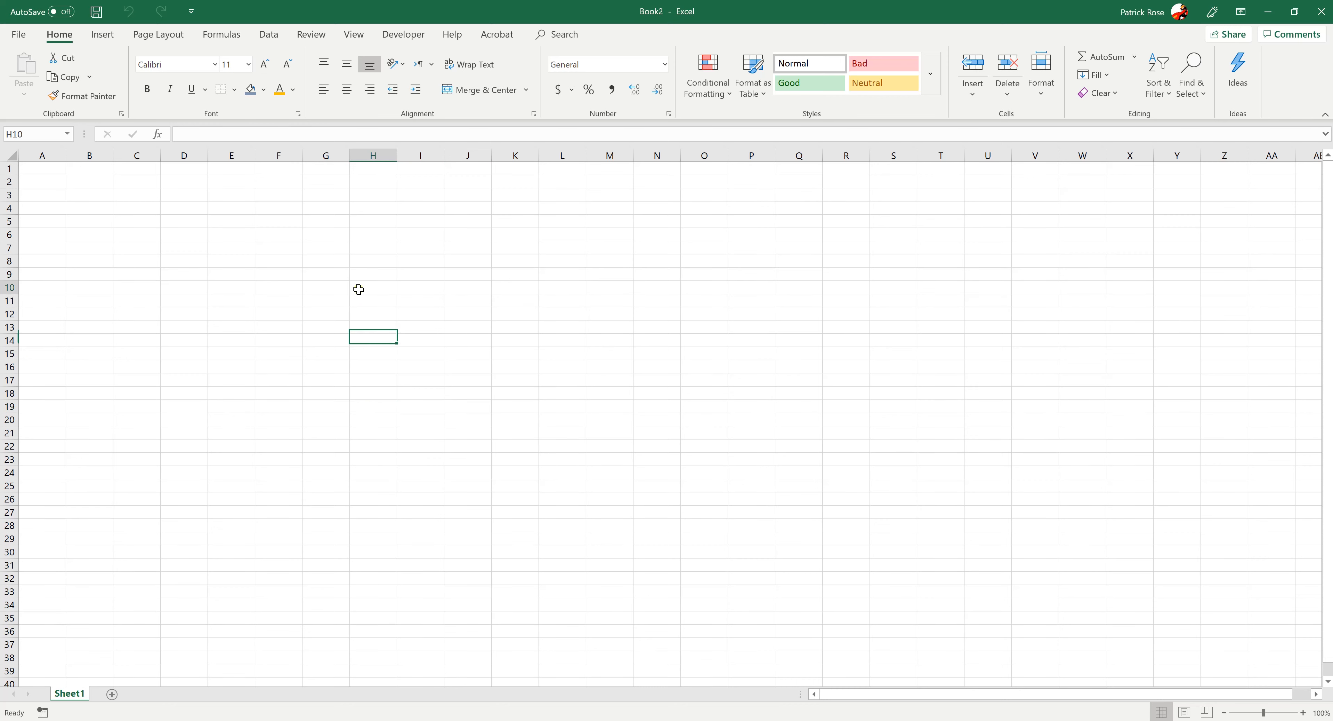
click(521, 293)
click(475, 399)
click(153, 315)
click(439, 244)
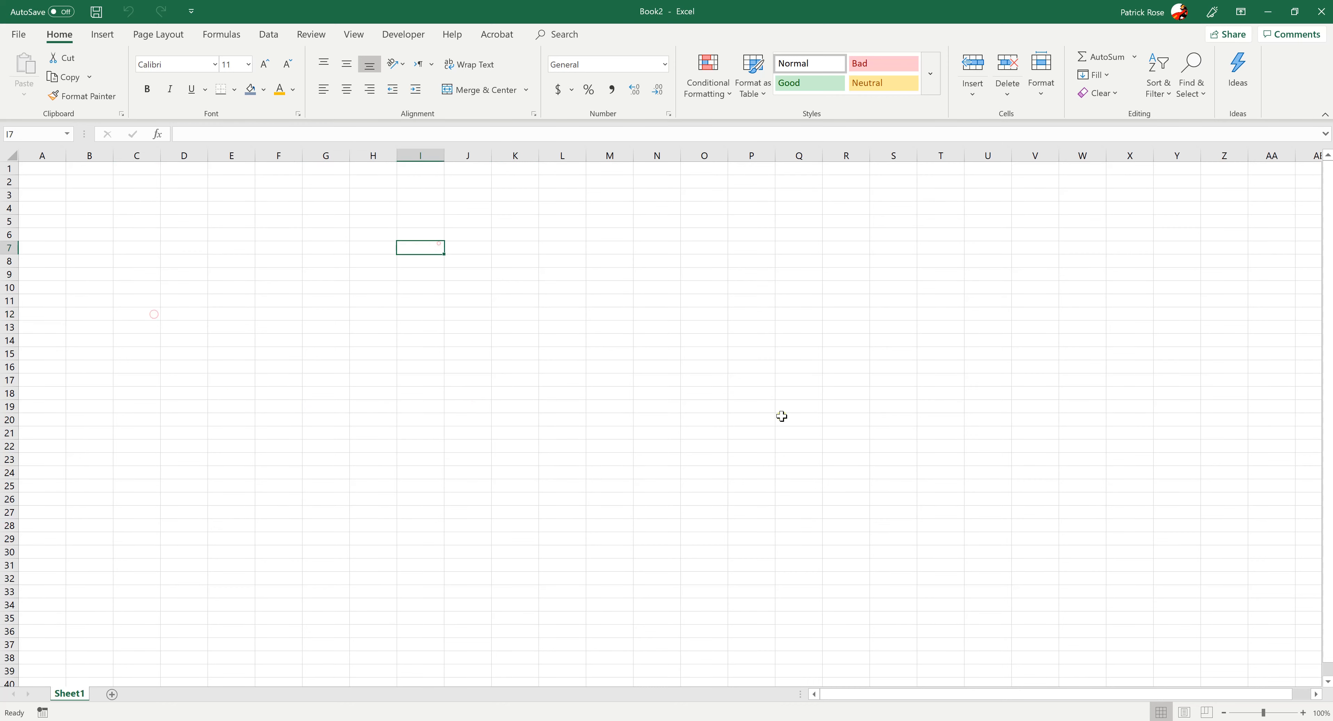
Select cells in different columns and rows, including C20, C16, I15 and M27, to examine how column letters and row numbers form addresses
click(797, 420)
click(404, 464)
click(282, 531)
click(152, 416)
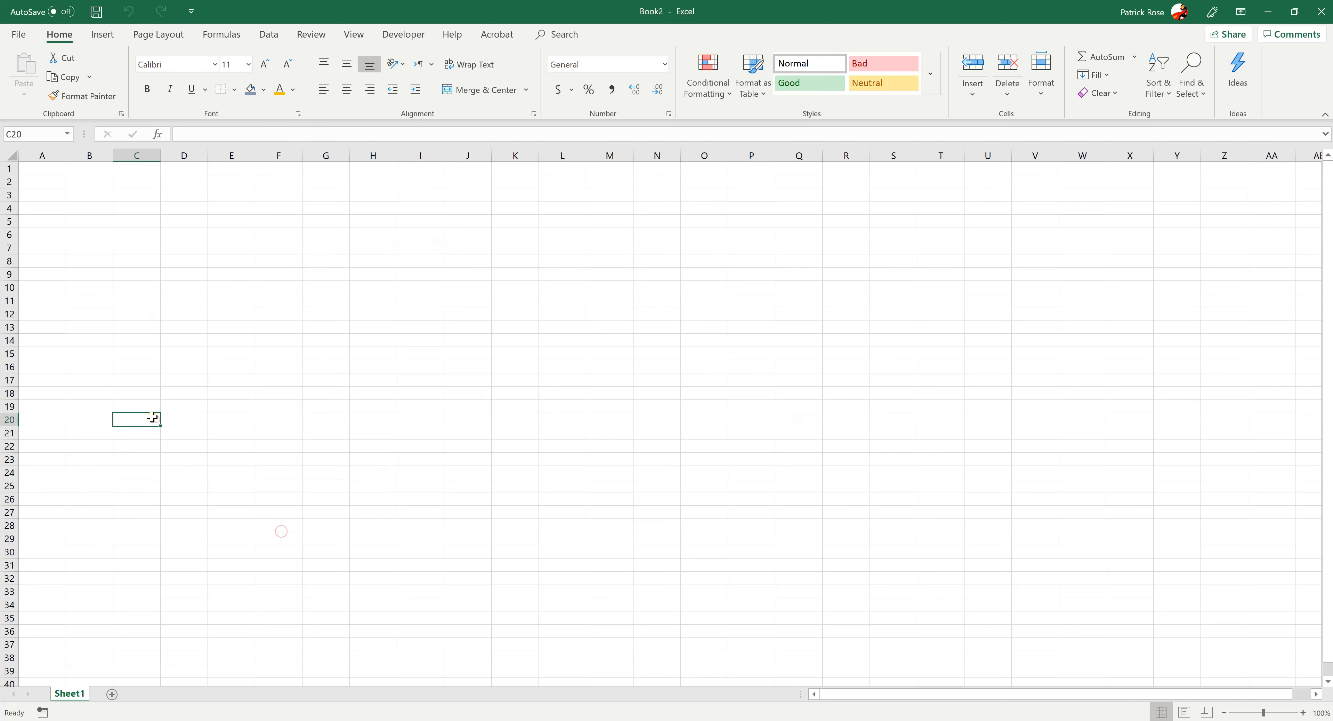
click(138, 154)
click(230, 458)
click(155, 362)
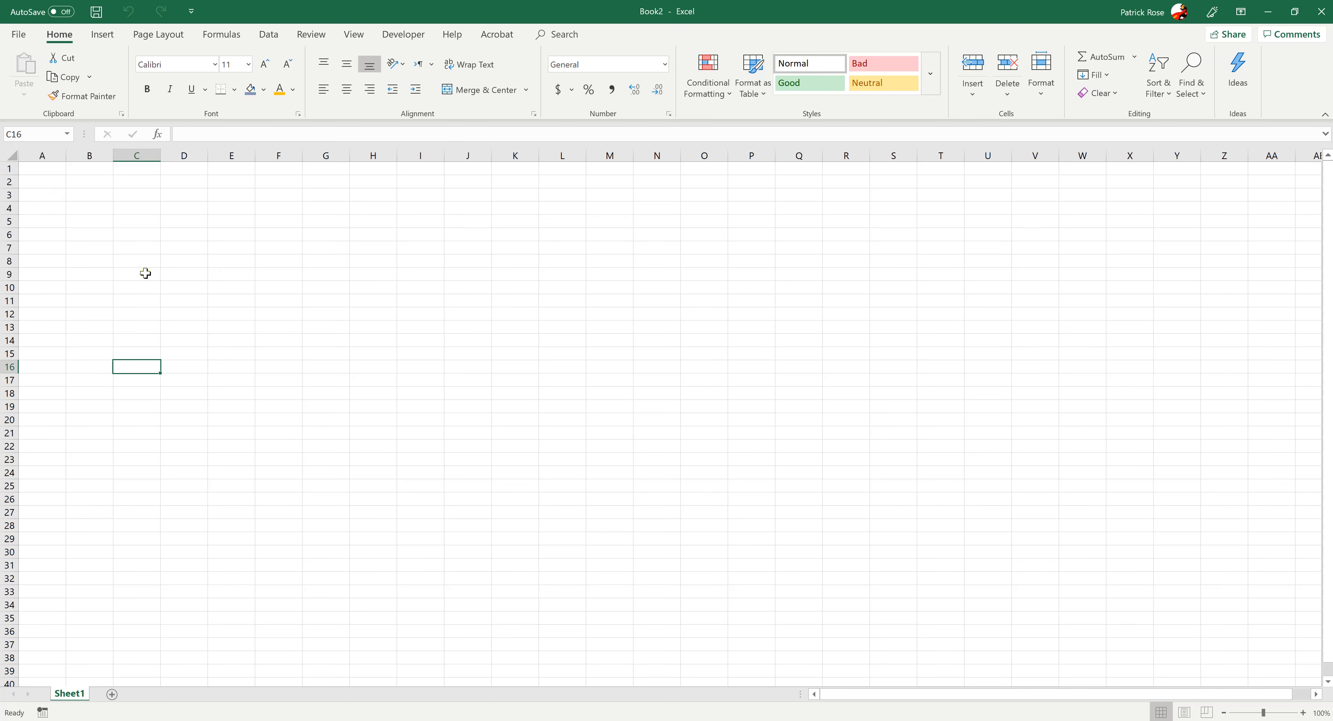
click(373, 353)
click(431, 351)
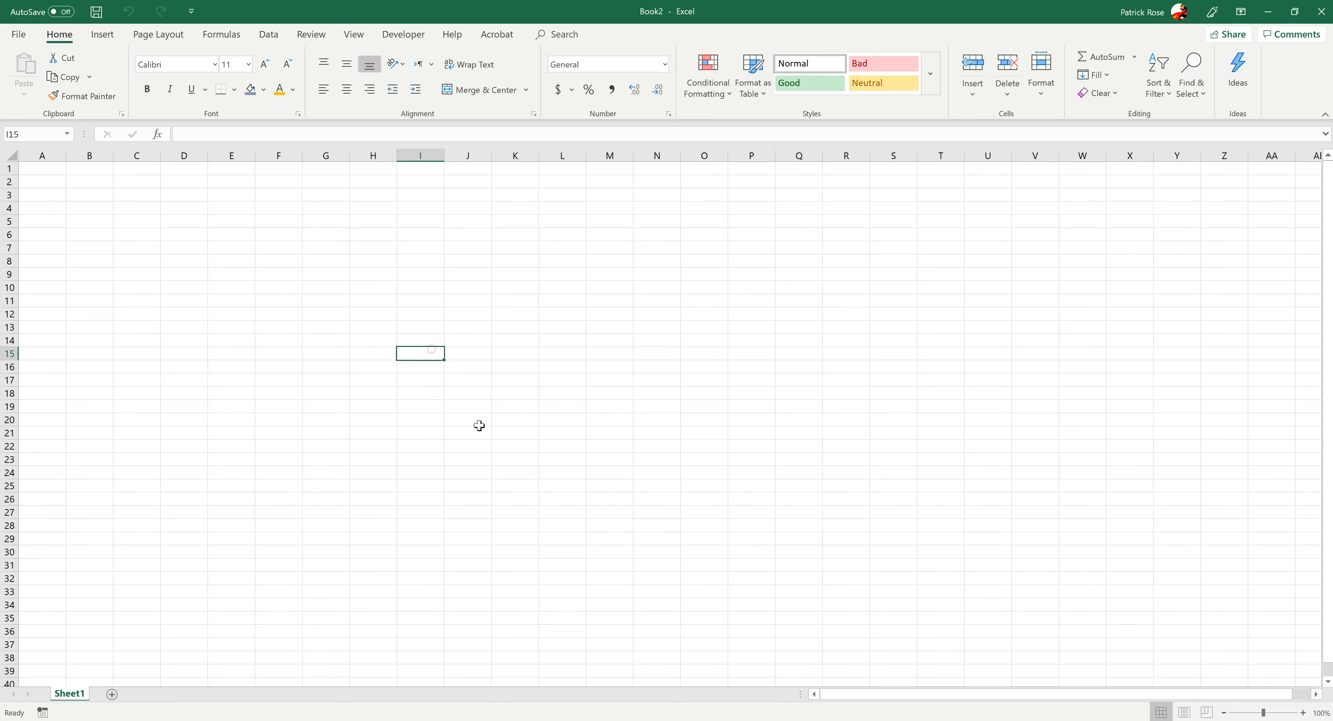
click(523, 484)
click(86, 489)
click(53, 306)
click(184, 262)
click(322, 349)
click(610, 506)
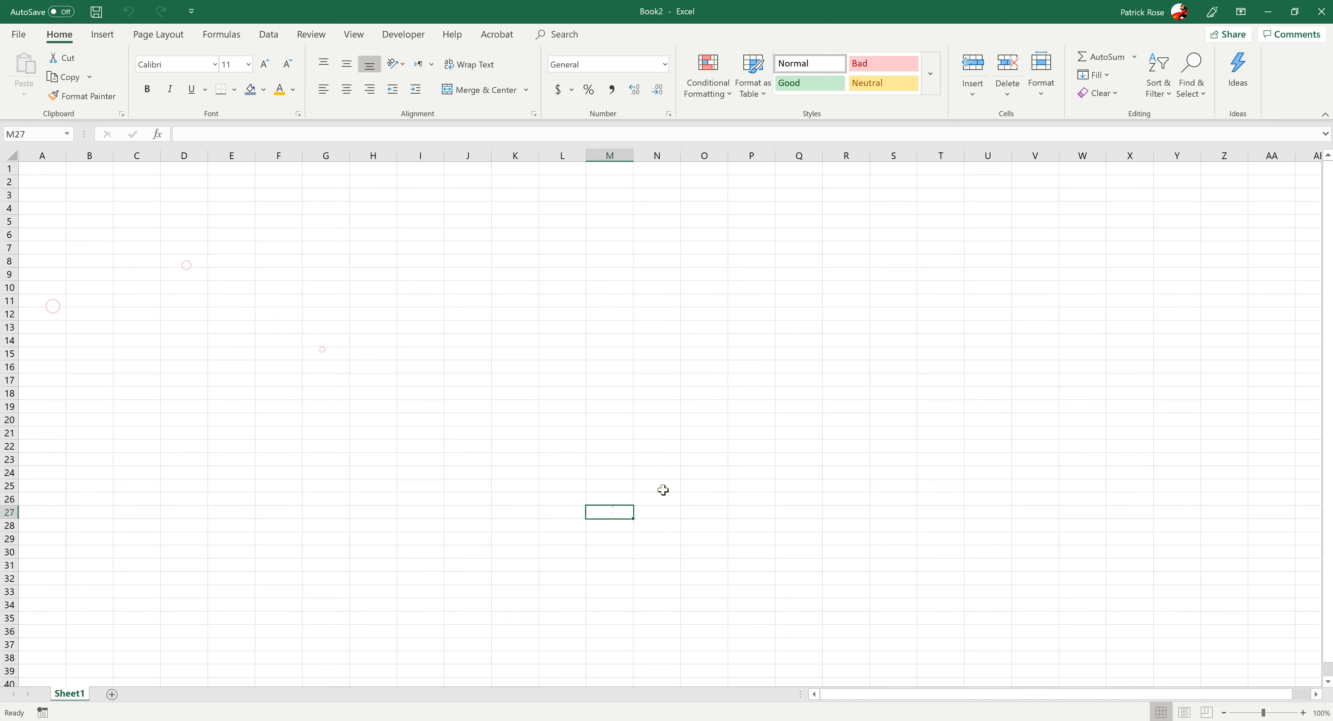
click(892, 407)
click(286, 327)
Enter "Inventory" in cell H8
click(377, 264)
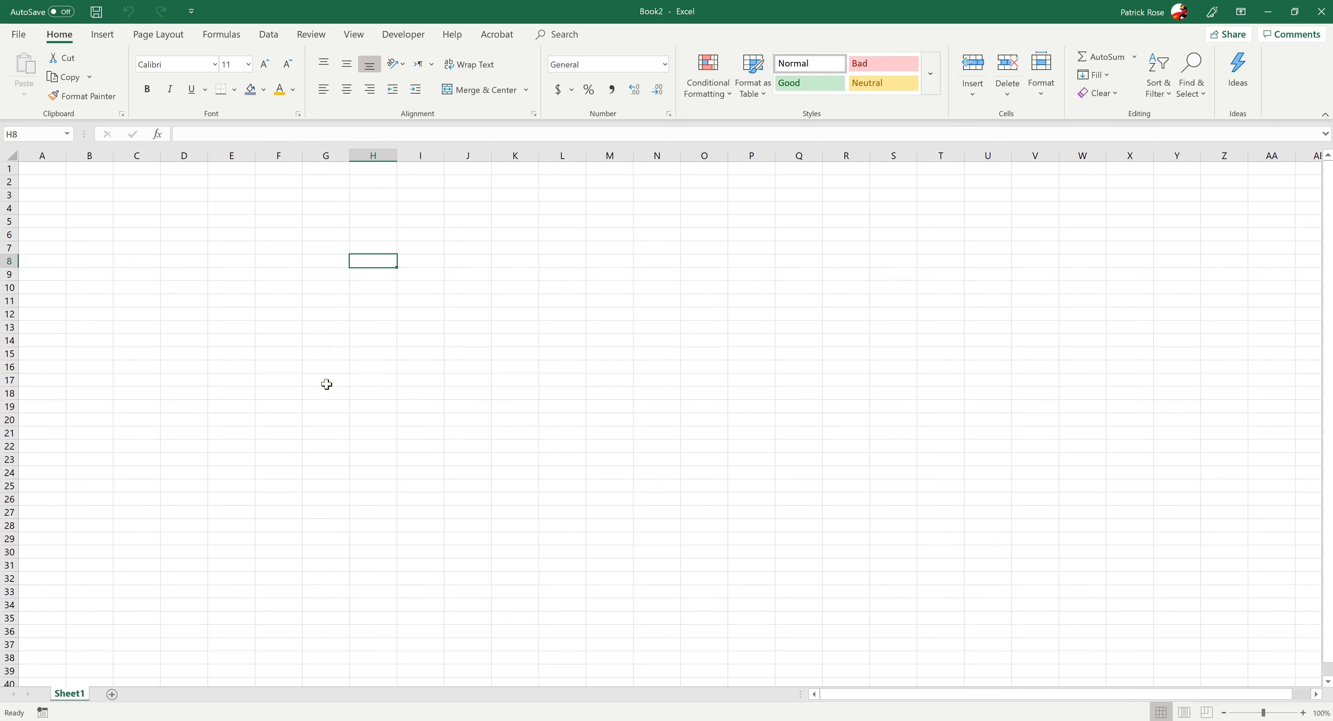
text(dsf)
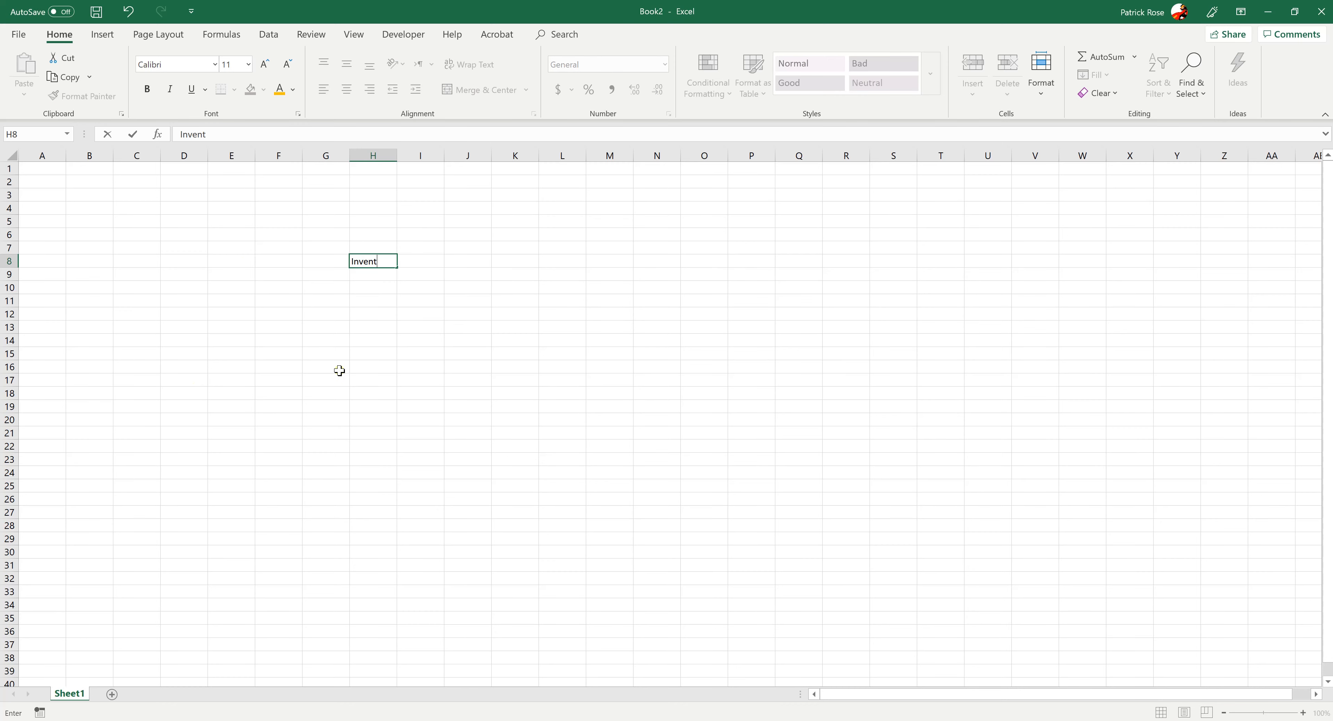
click(343, 341)
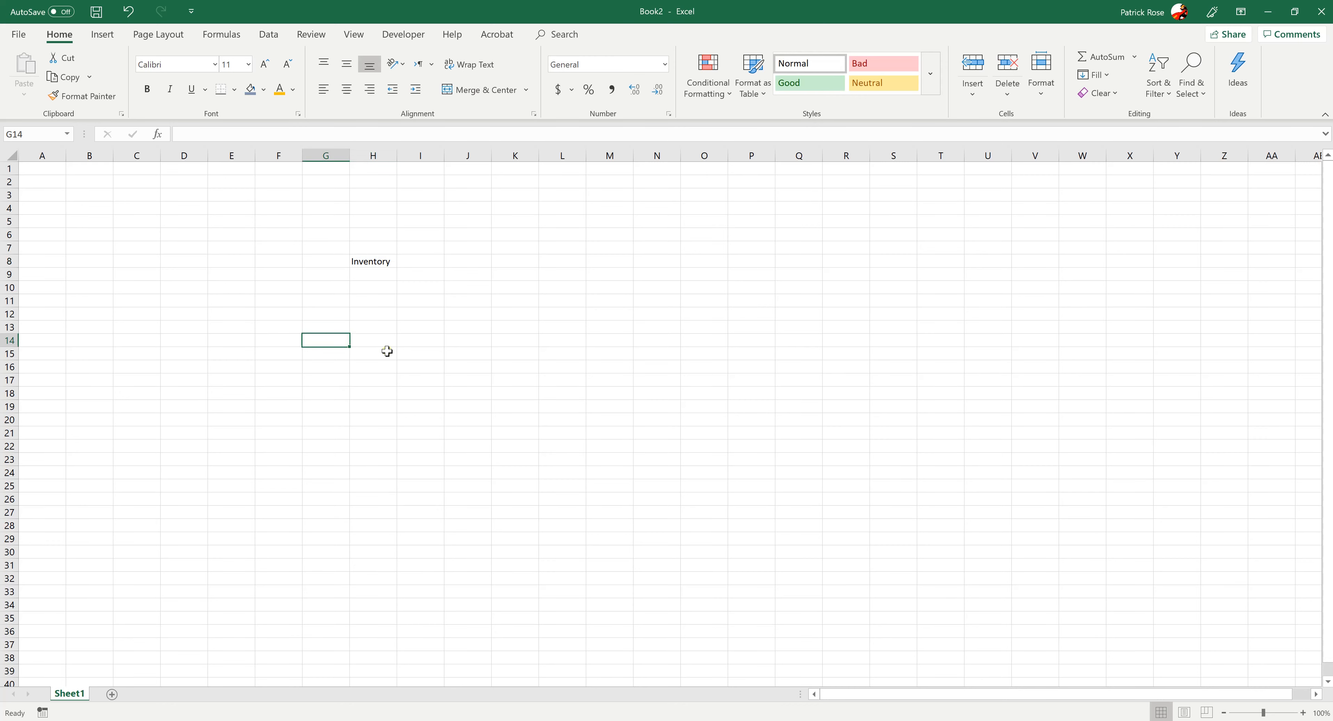
Edit the existing text in cell H8 so it reads "Inventory of Cookies"
click(383, 262)
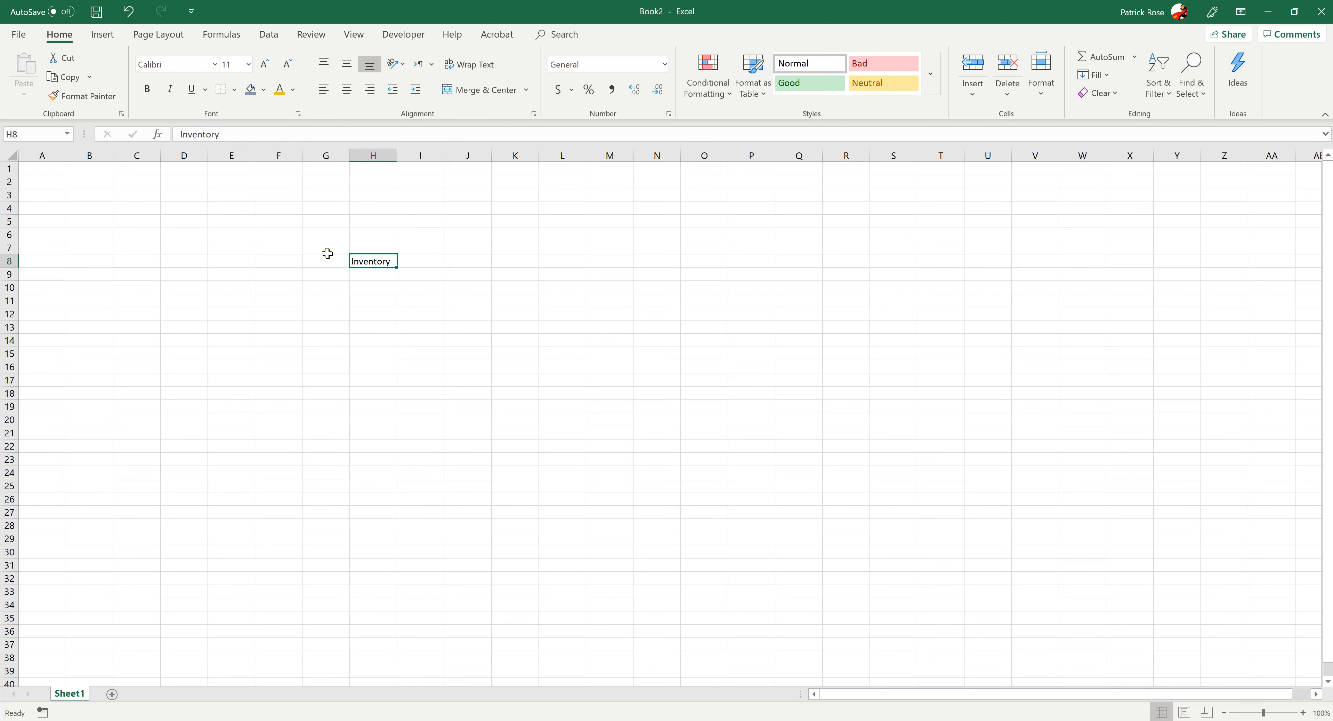
double_click(371, 261)
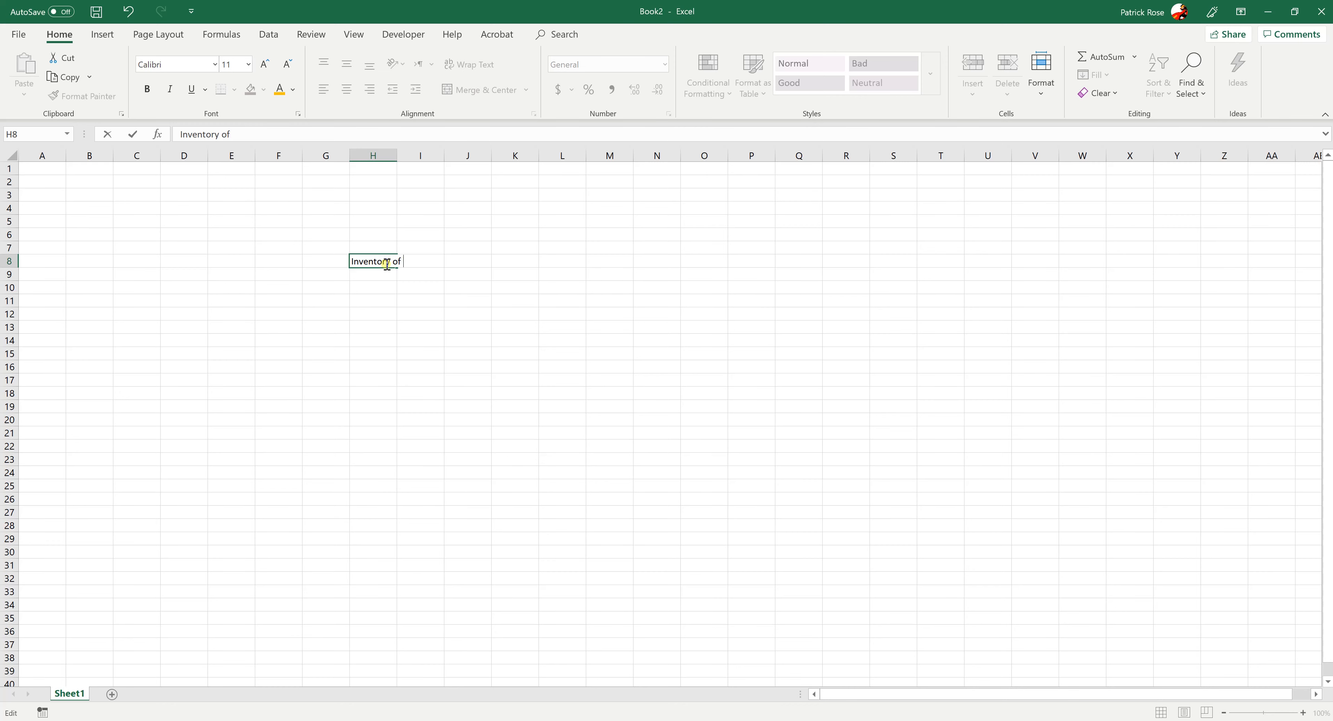
key(Tab)
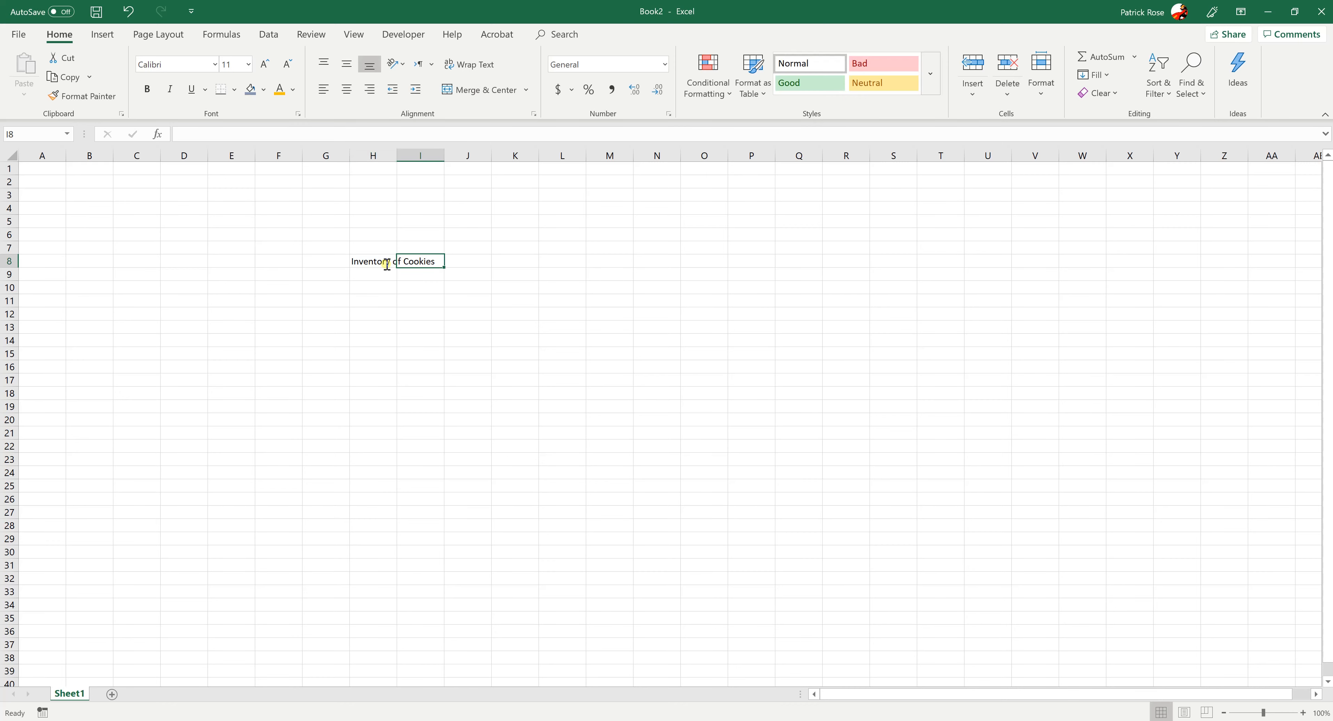
Remove "of Cookies" from the H8 text so that only "Inventory" remains
click(386, 264)
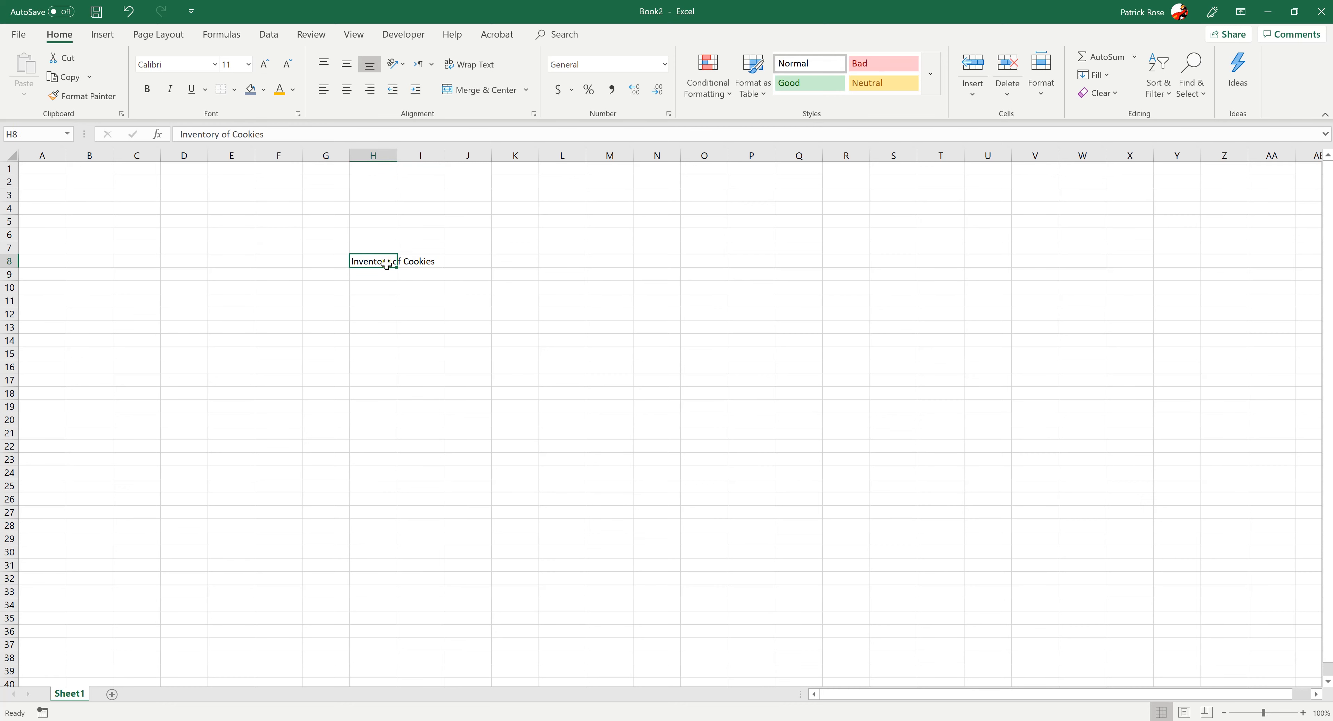
click(268, 133)
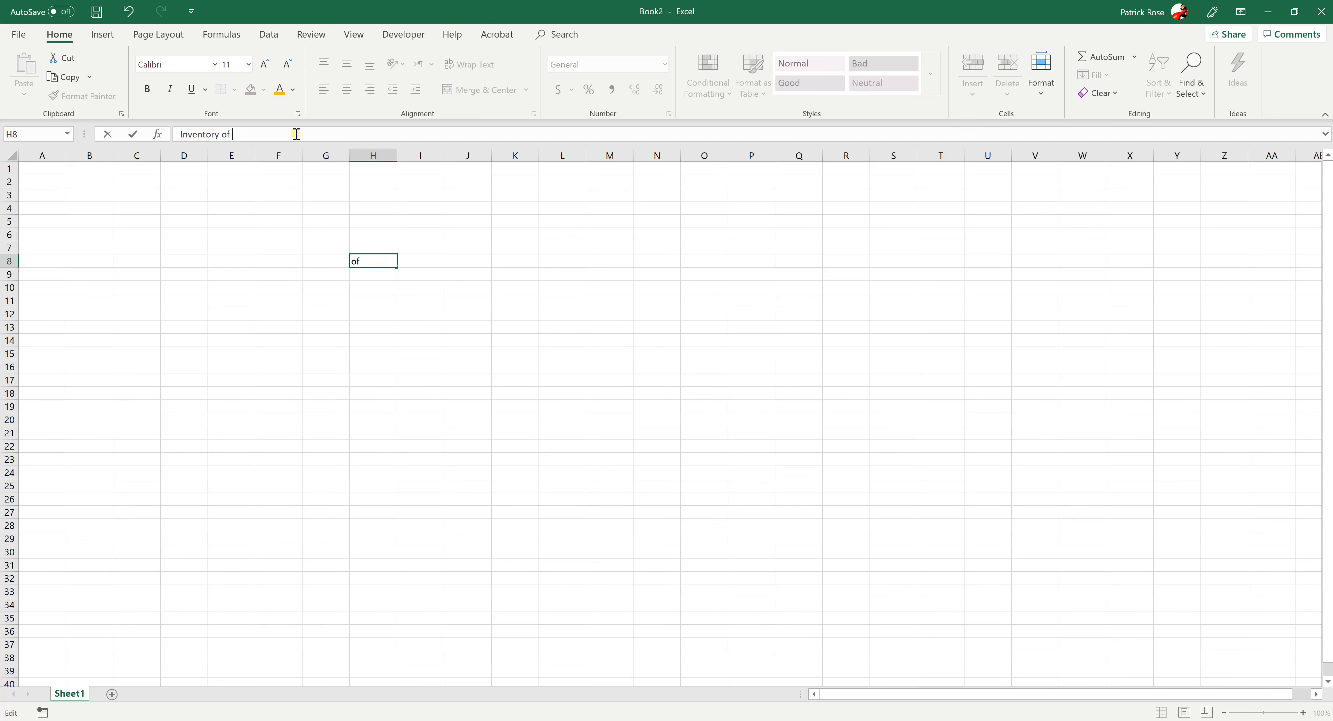
key(BackSpace)
key(BackSpace)
click(367, 378)
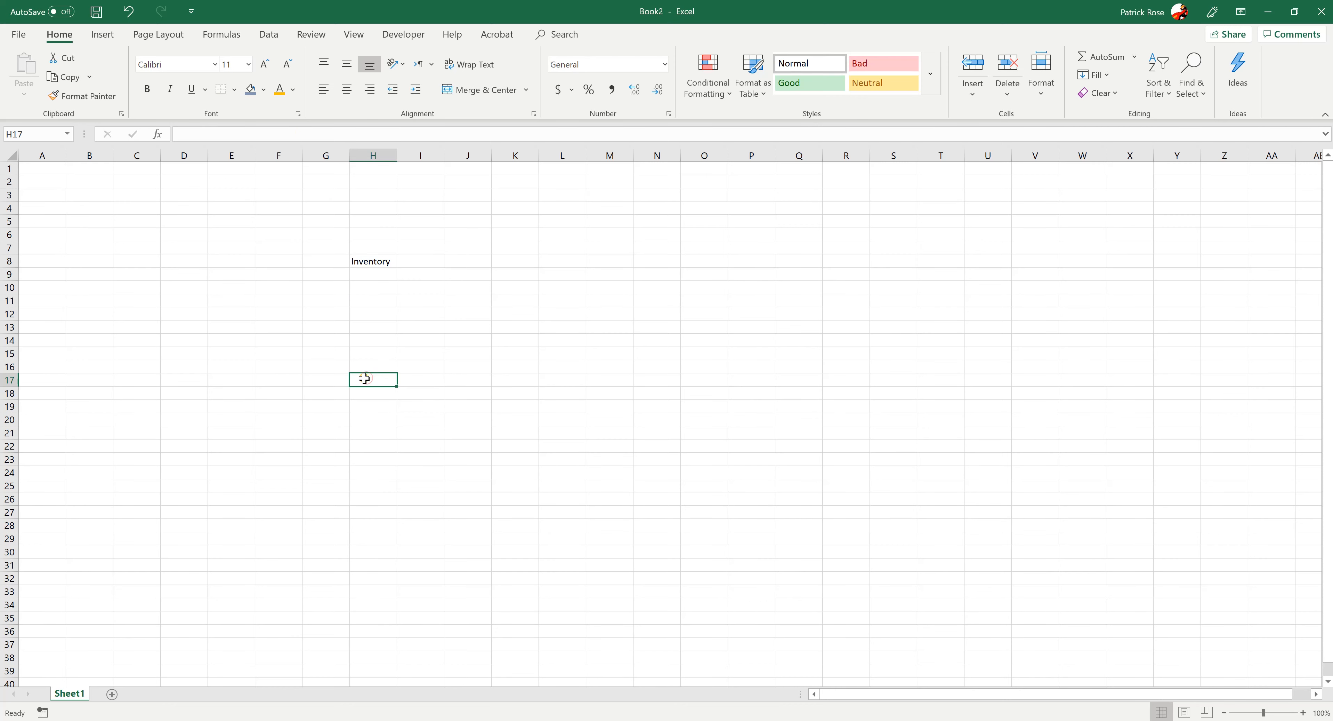
Examine the detailed font settings for the Inventory cell and close them without making changes
click(367, 260)
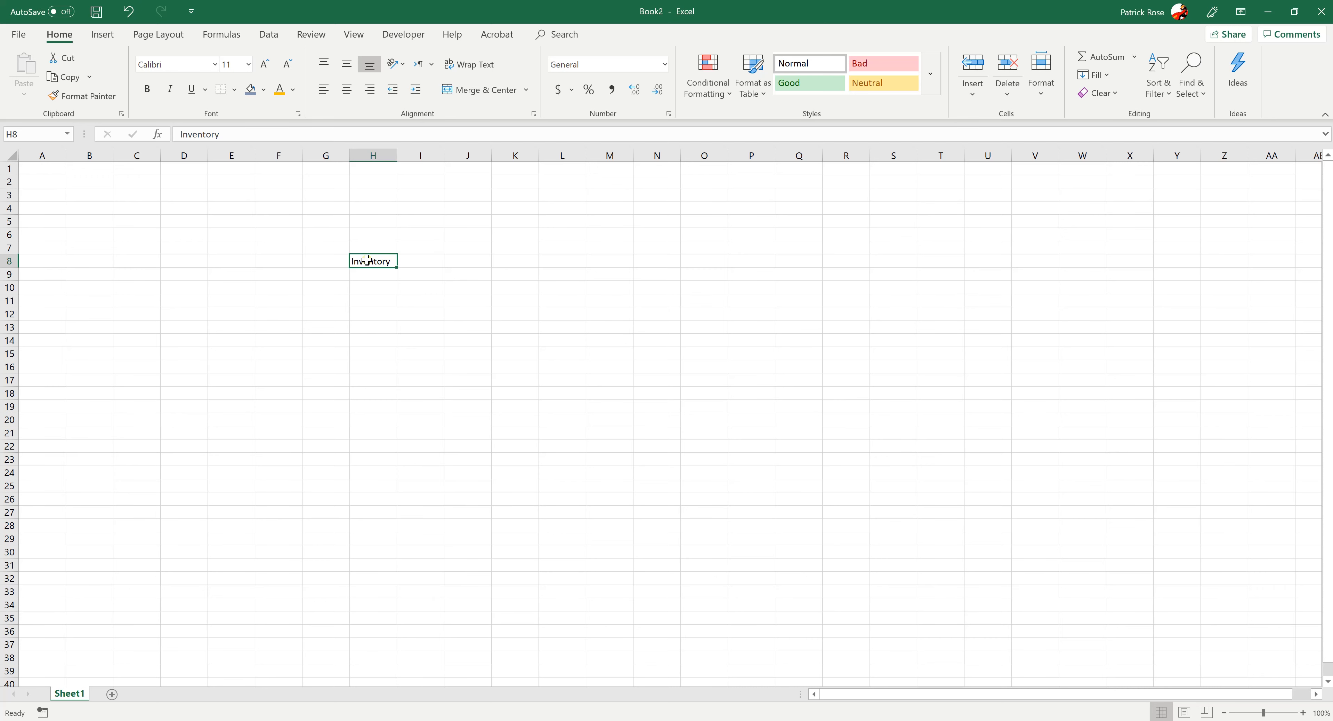
click(357, 301)
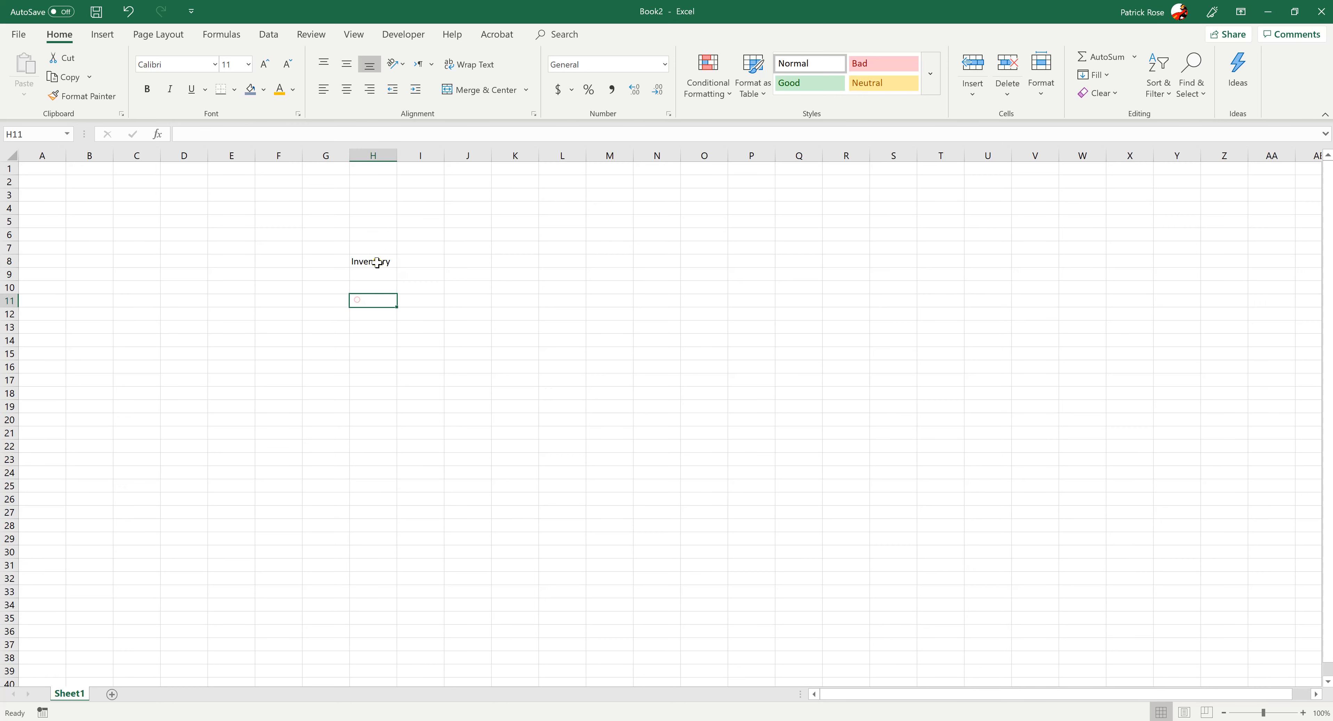
click(377, 262)
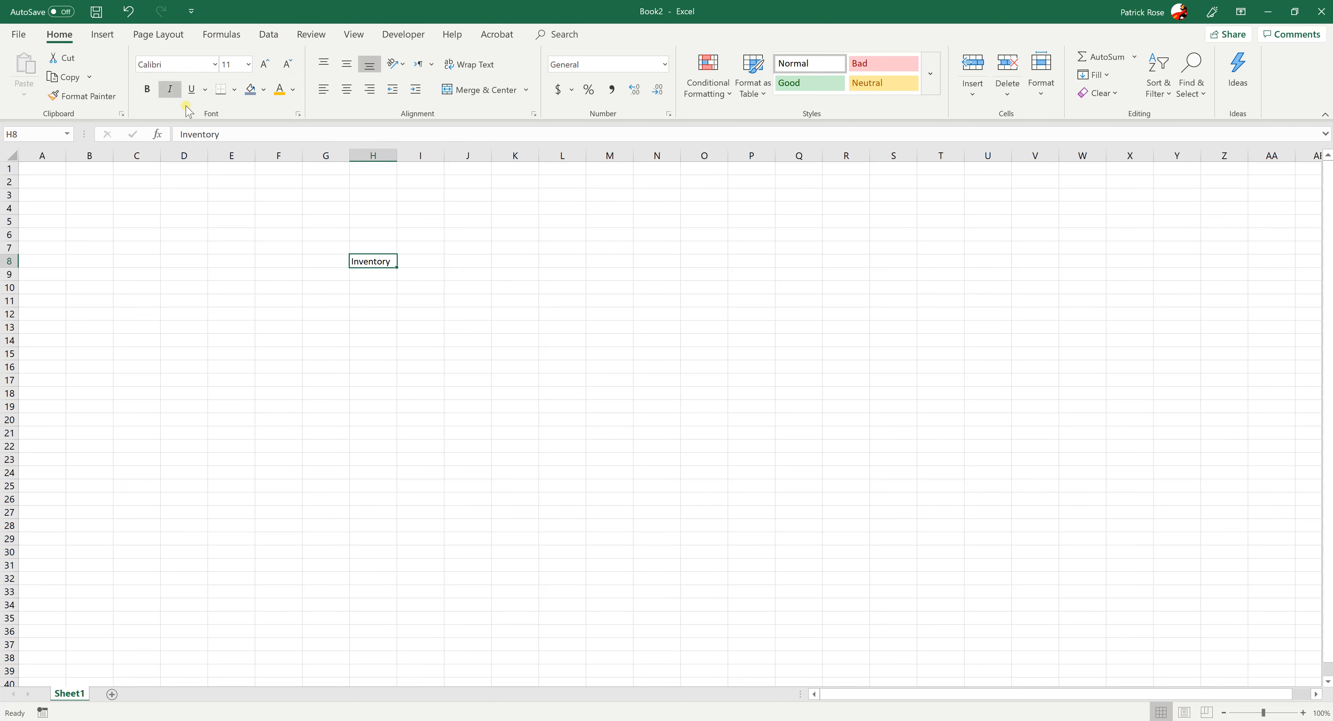
click(298, 114)
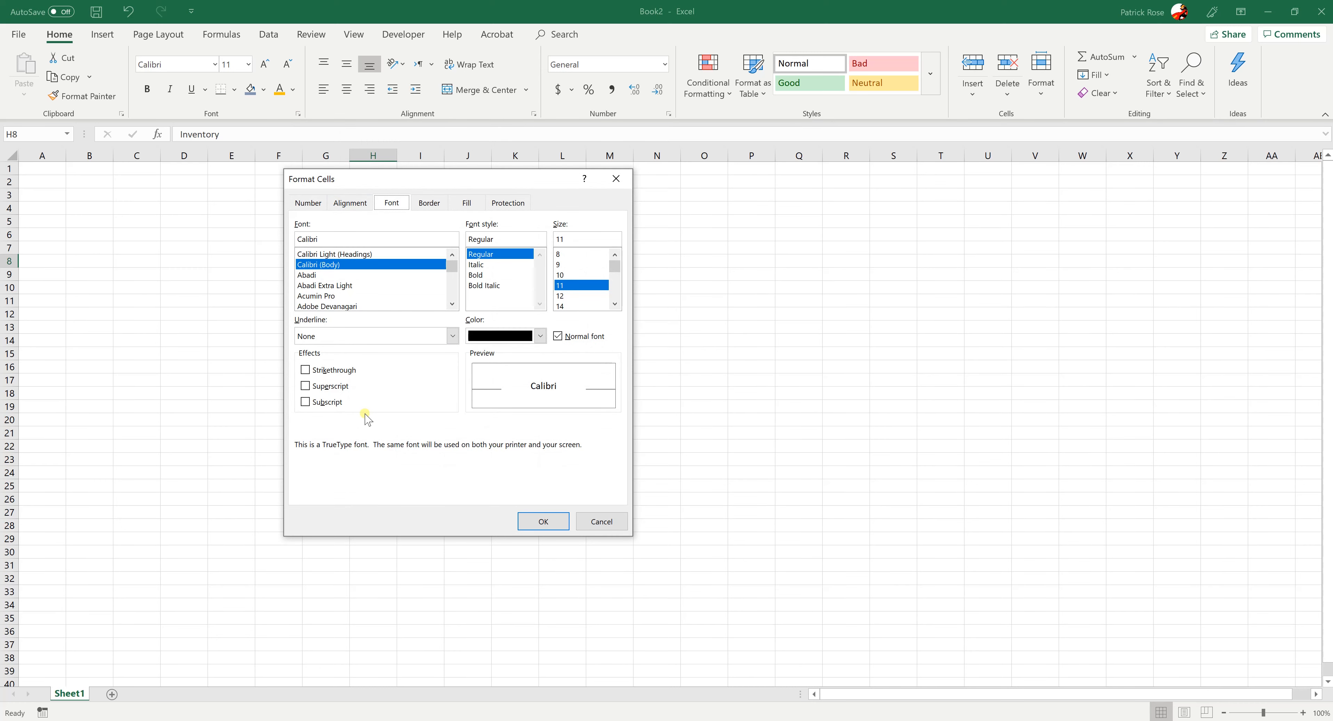
click(604, 522)
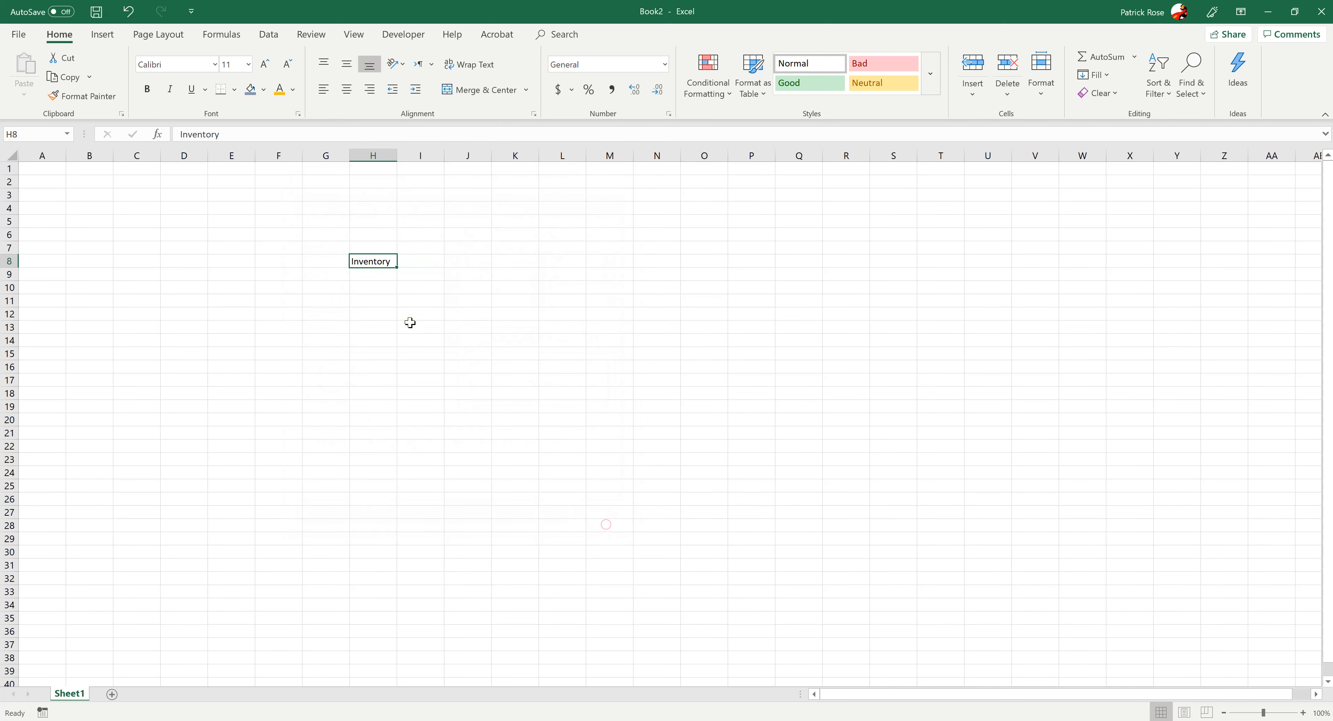
Examine the alignment, number and border options in Format Cells for the Inventory cell, and cancel without changes
right_click(381, 264)
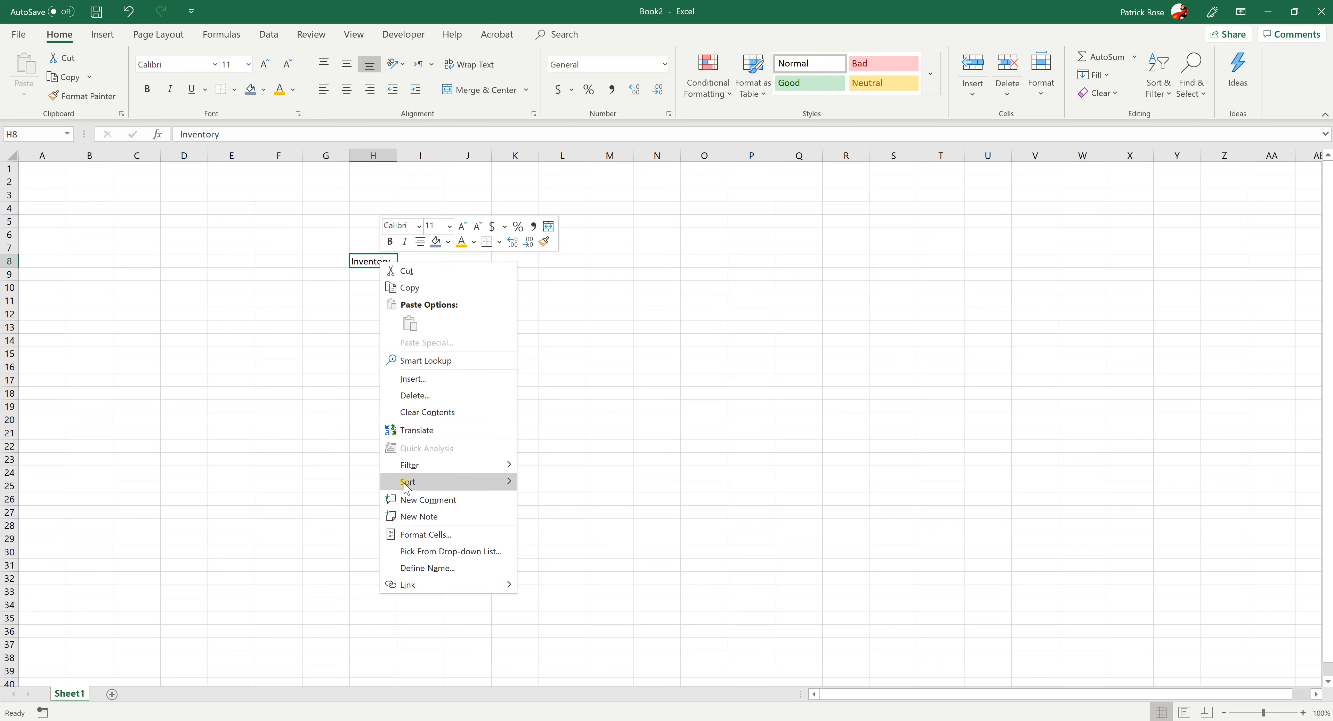
click(409, 535)
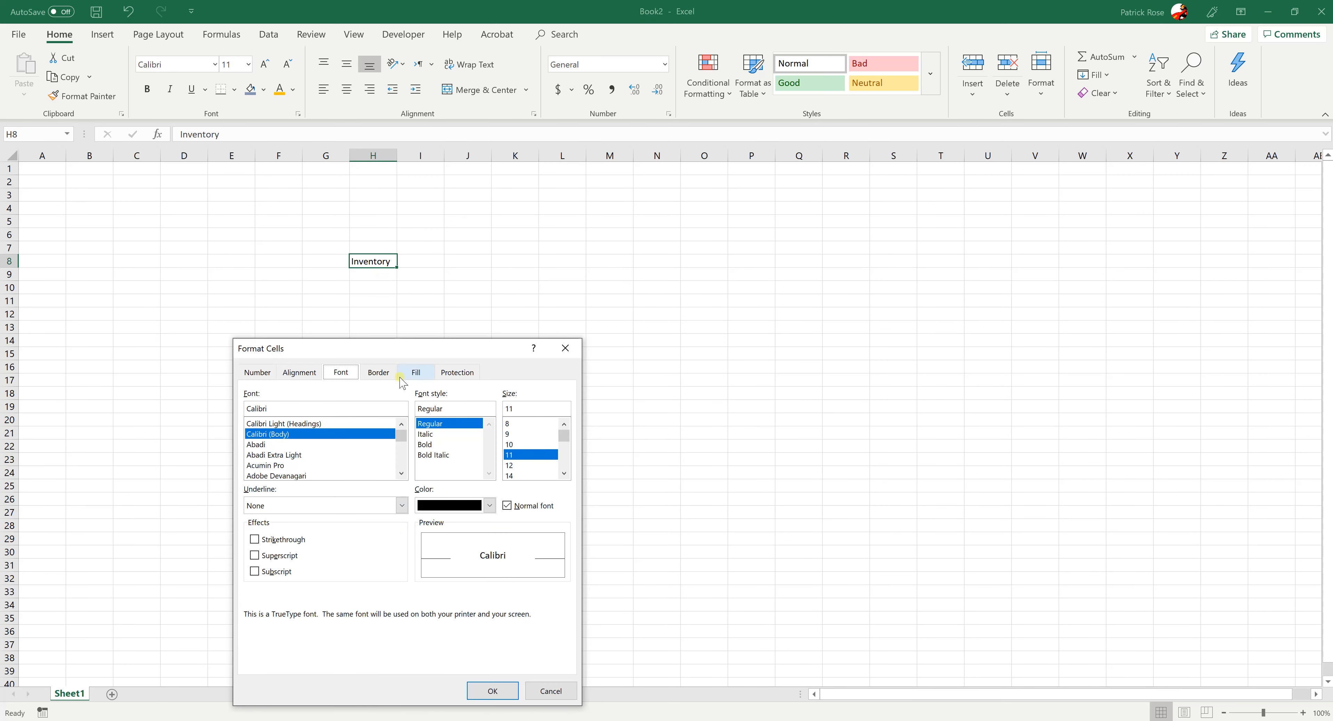
drag(395, 352, 604, 213)
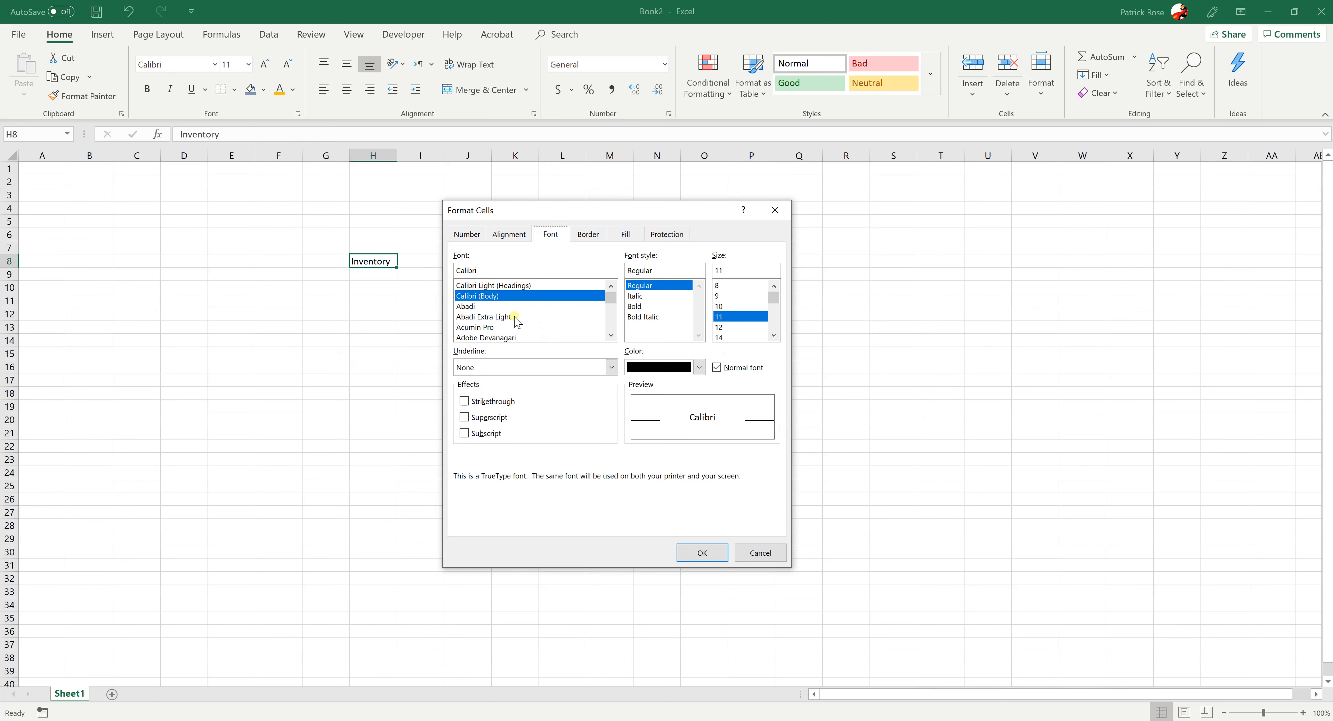
click(509, 236)
click(465, 235)
click(585, 235)
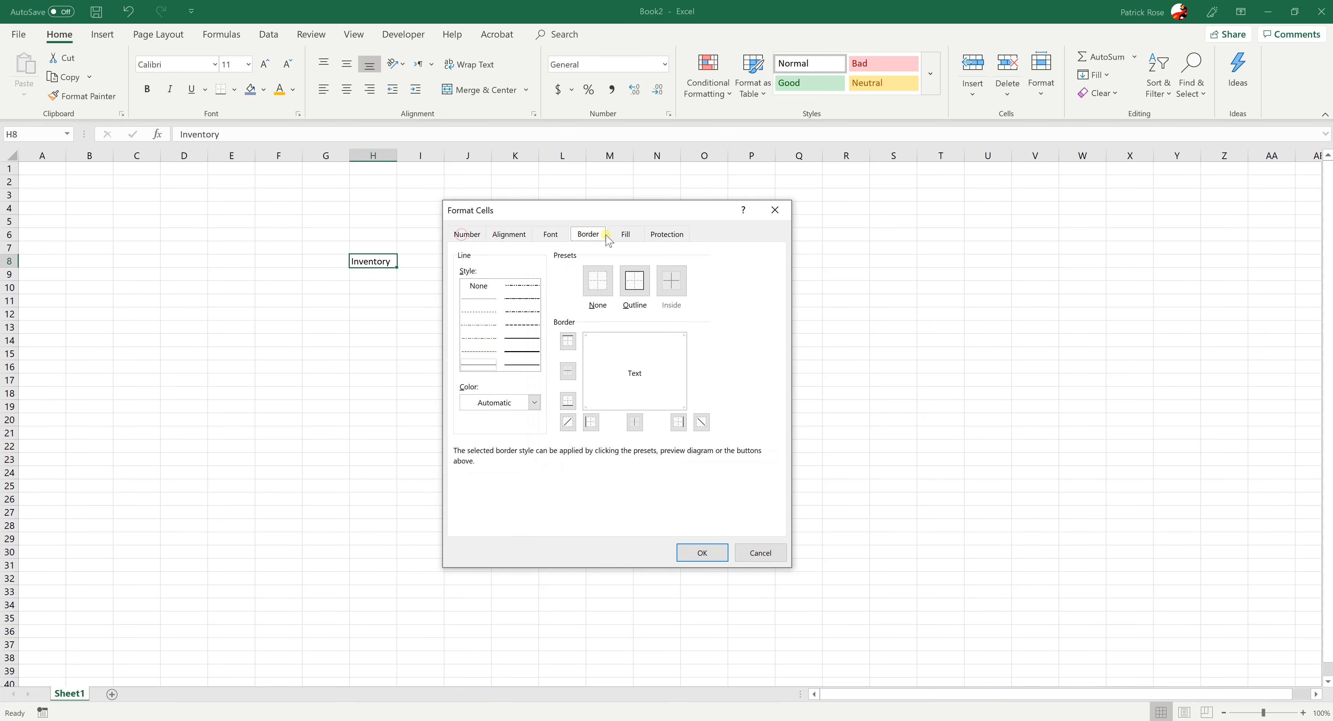
click(760, 553)
click(478, 351)
Set the Inventory text in H8 to the Arial Black font at size 28
click(371, 260)
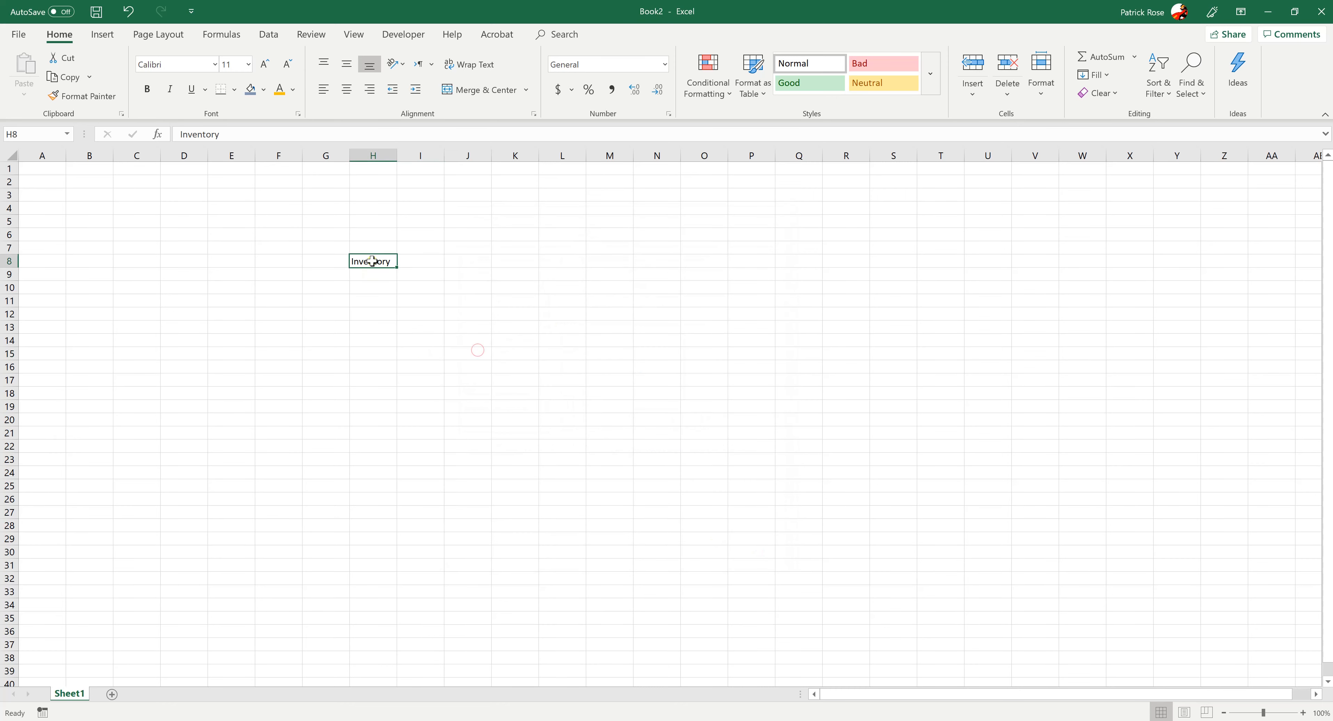
click(214, 64)
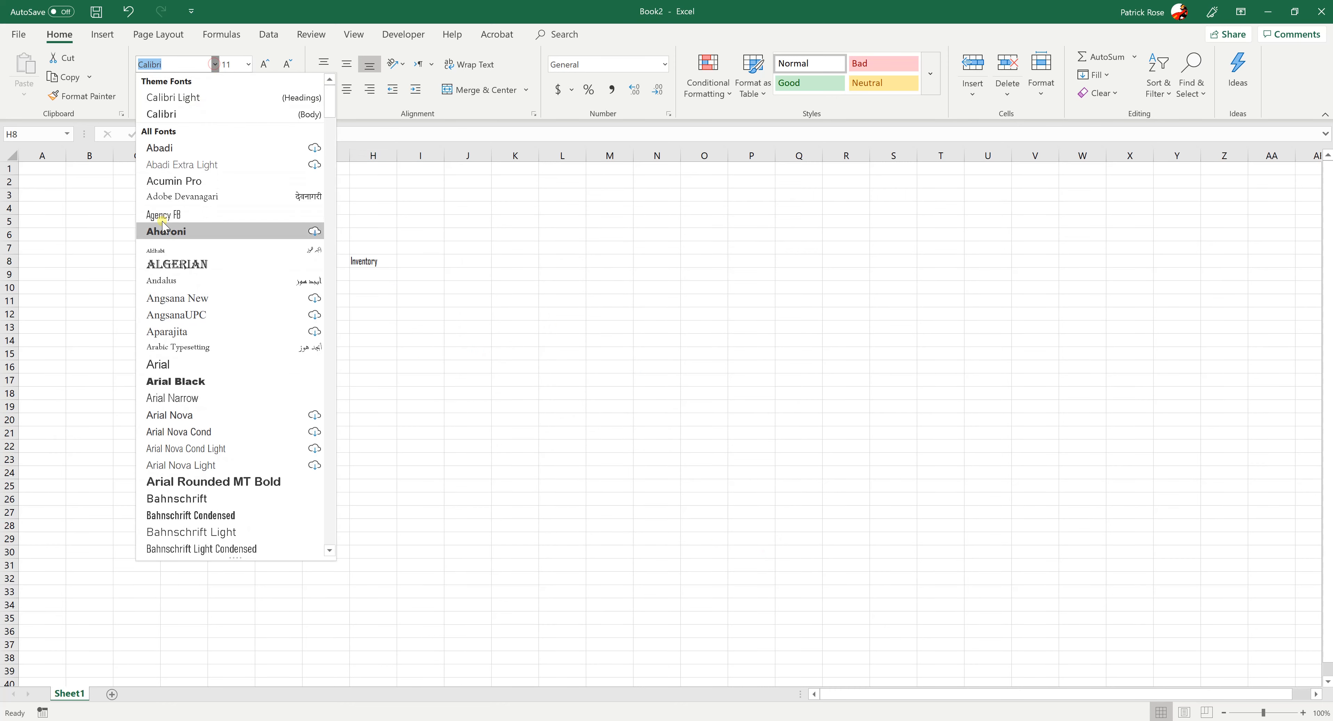
click(181, 380)
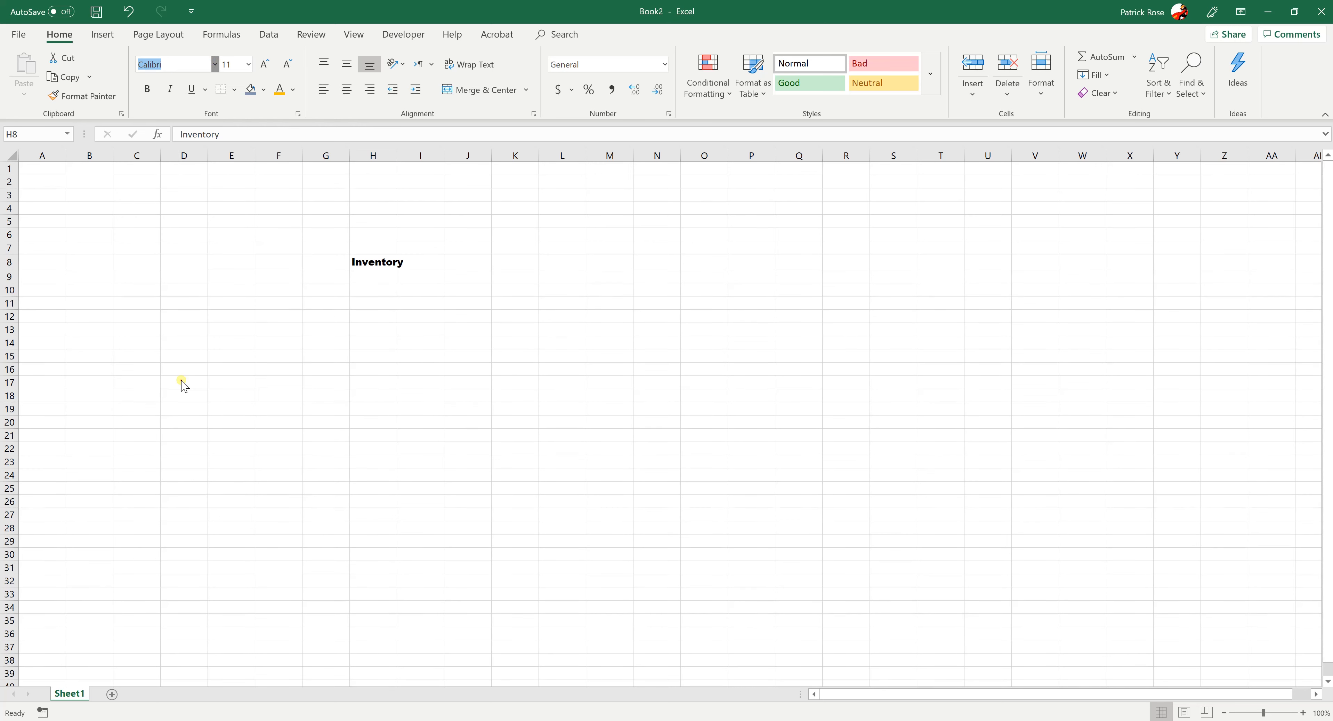
click(249, 63)
click(228, 235)
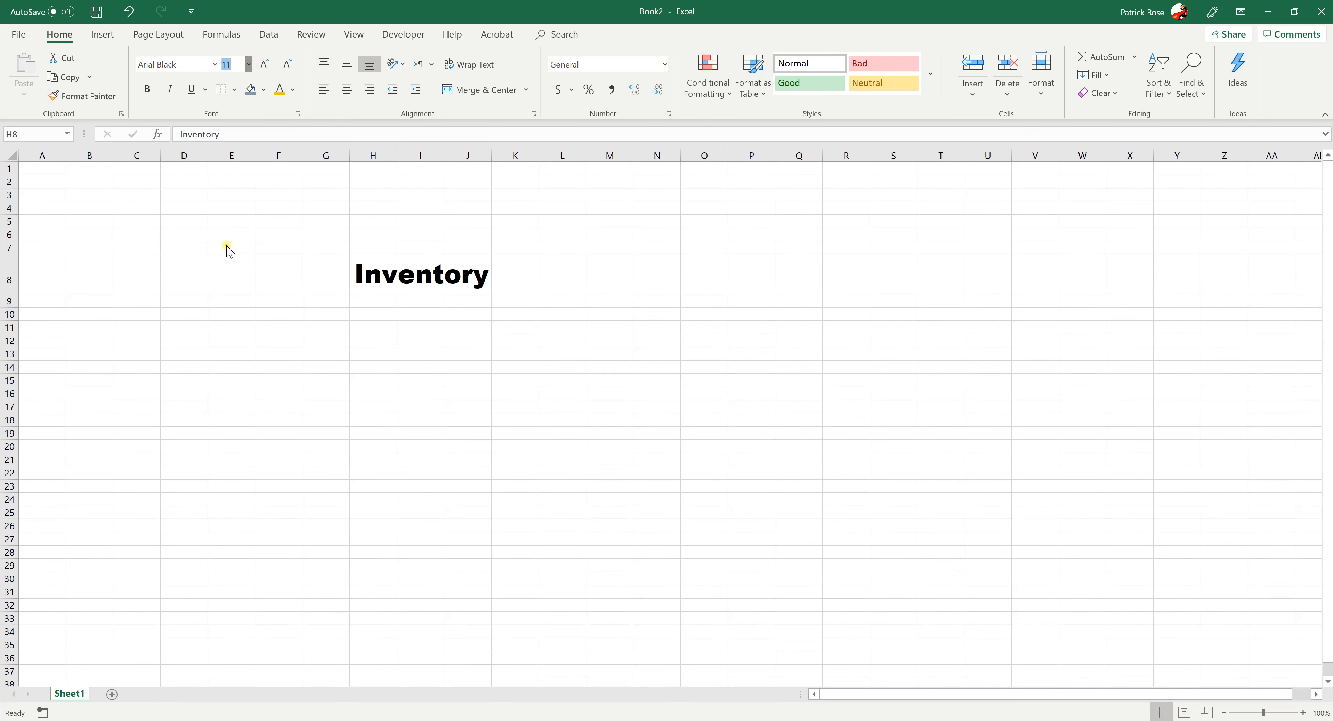
Select row 8 to examine its height, and view the font sizes available for the Inventory cell
click(312, 385)
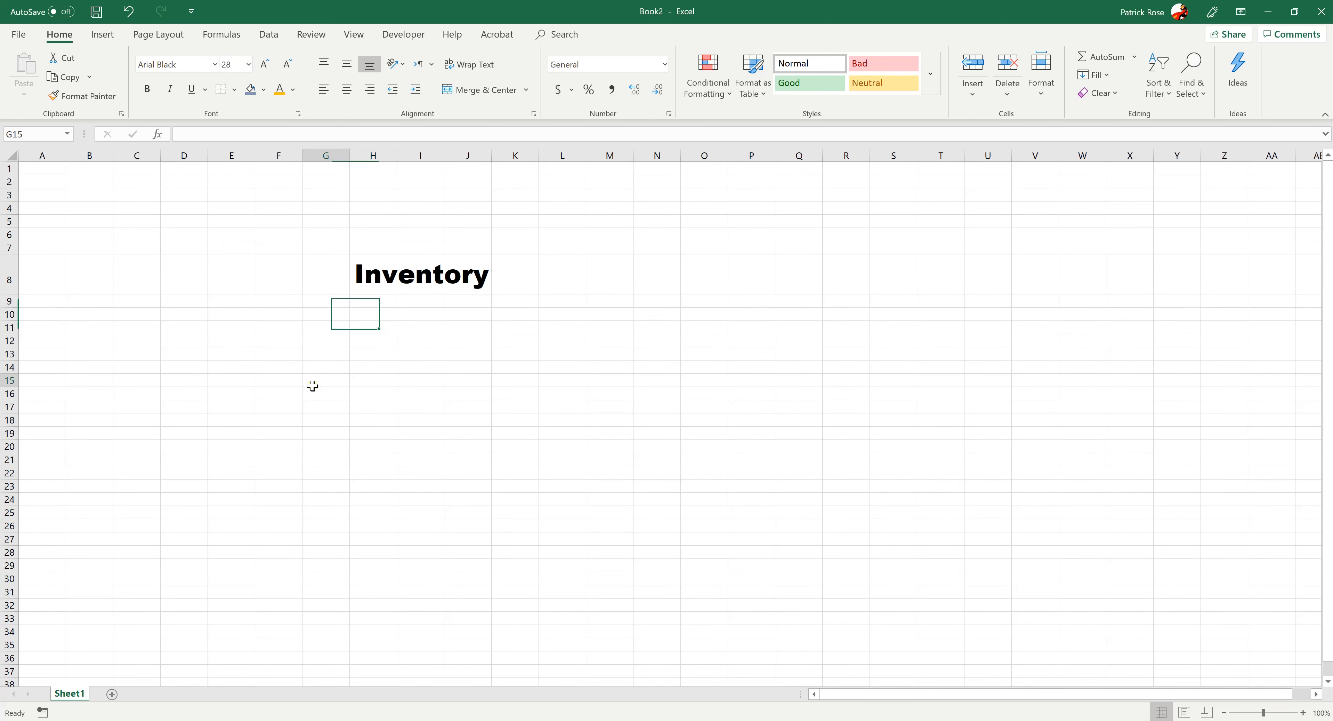
click(13, 265)
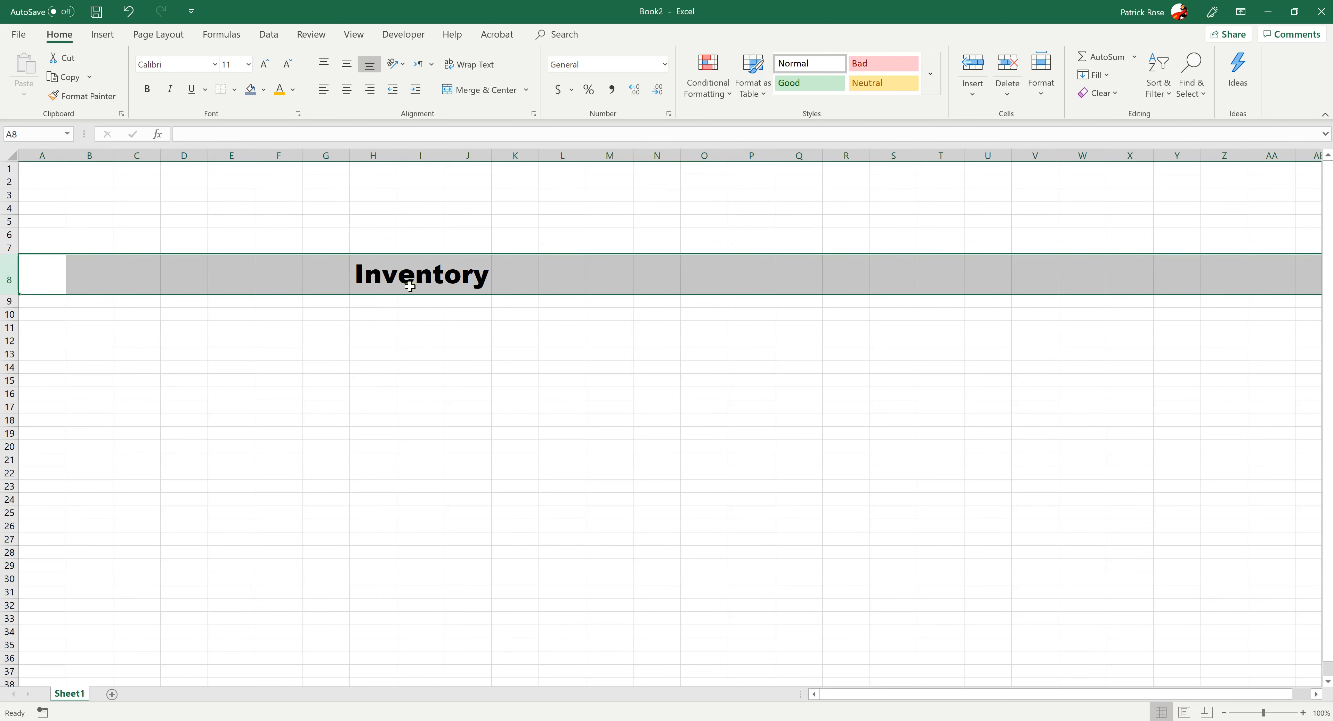
click(394, 271)
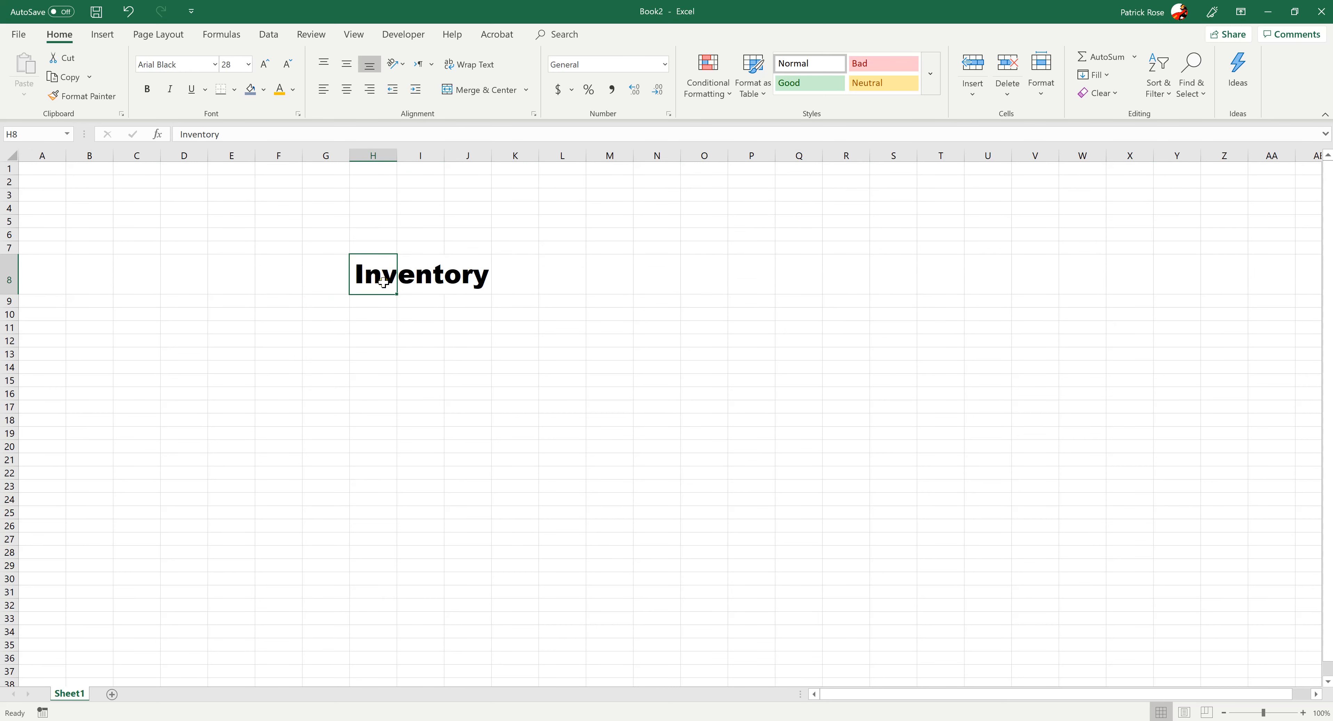
click(249, 65)
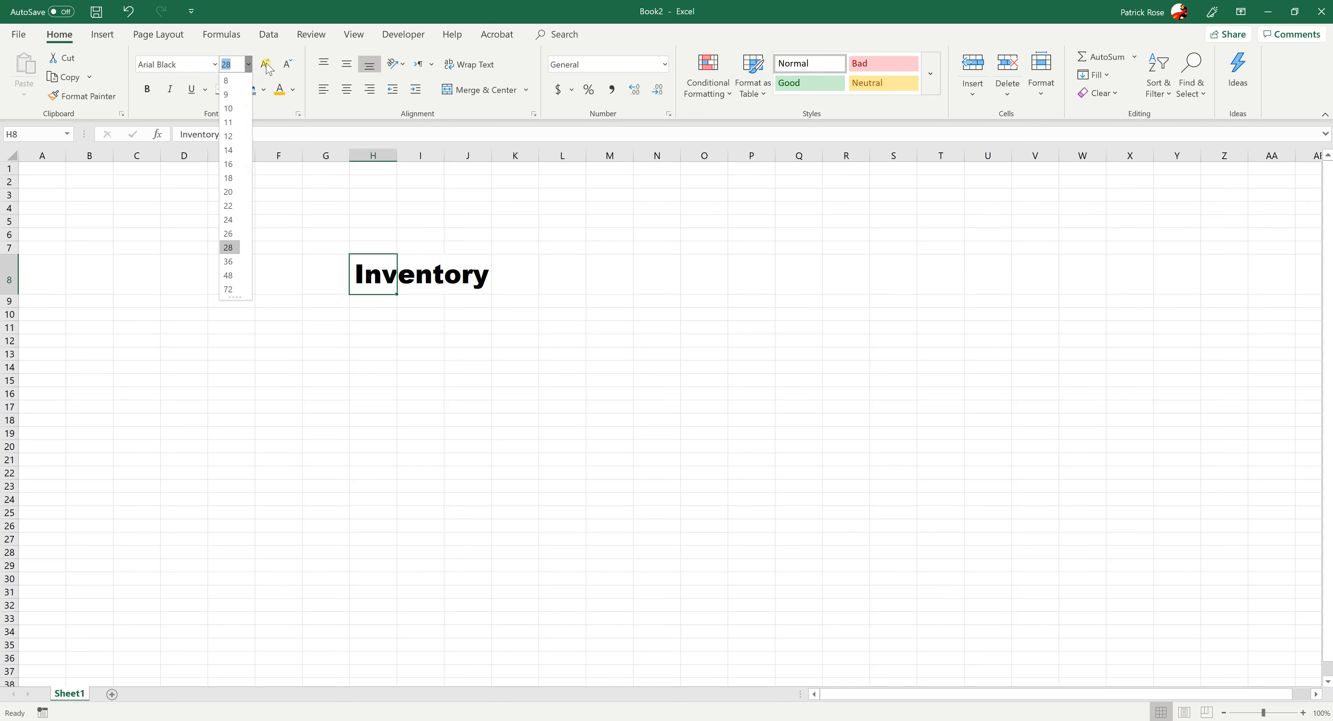
click(264, 45)
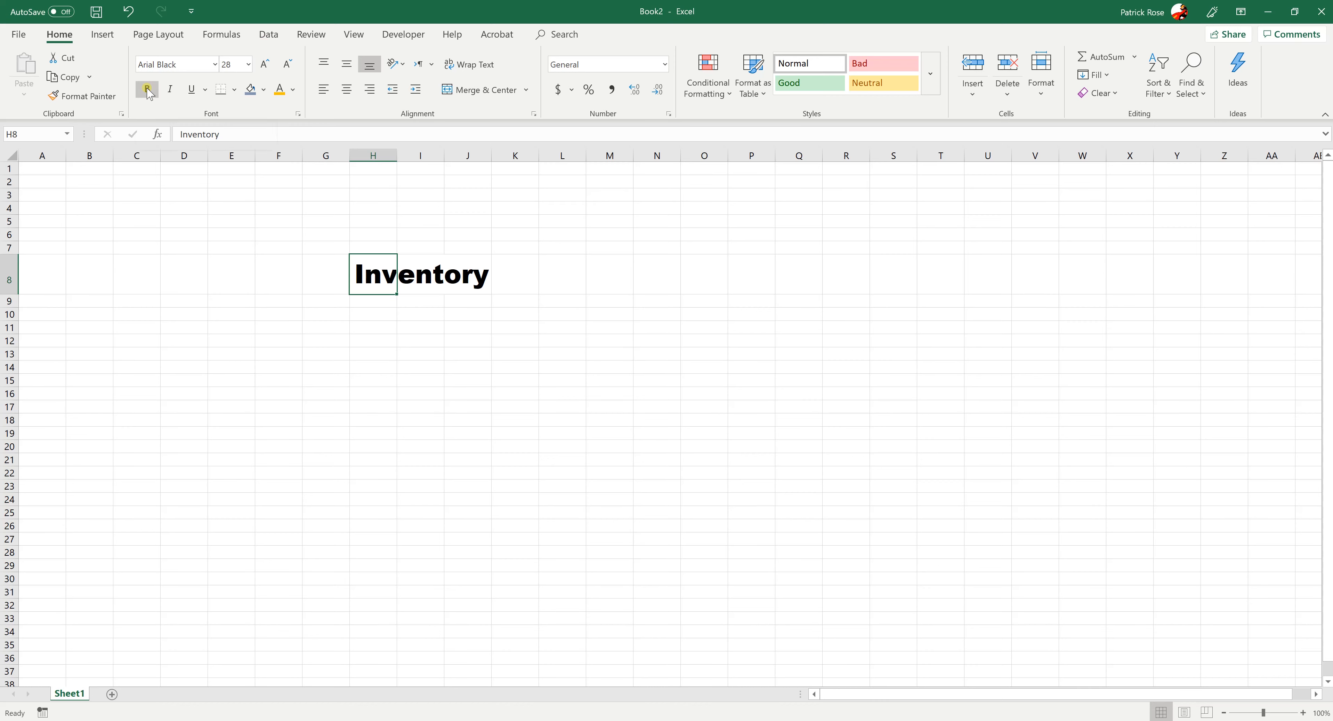
Make the Inventory text bold and underlined, and give cell H8 a light blue-gray fill
click(147, 90)
click(191, 90)
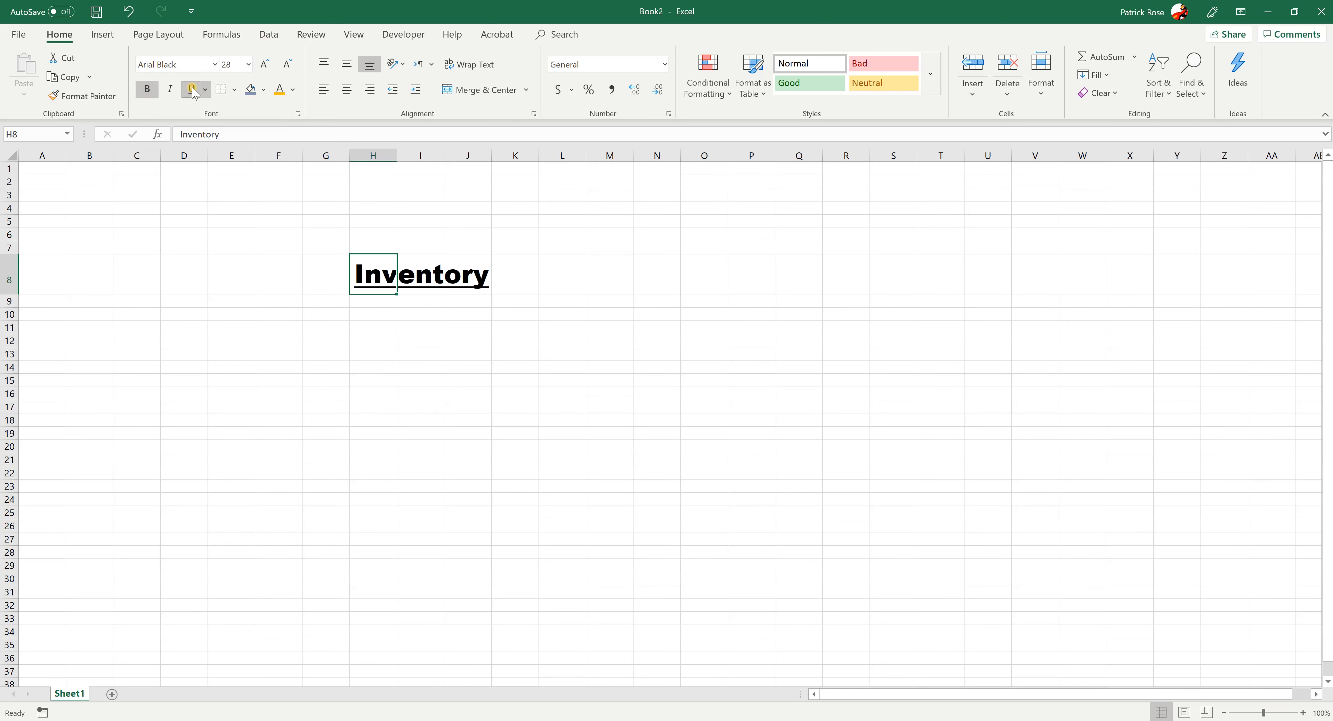
click(262, 90)
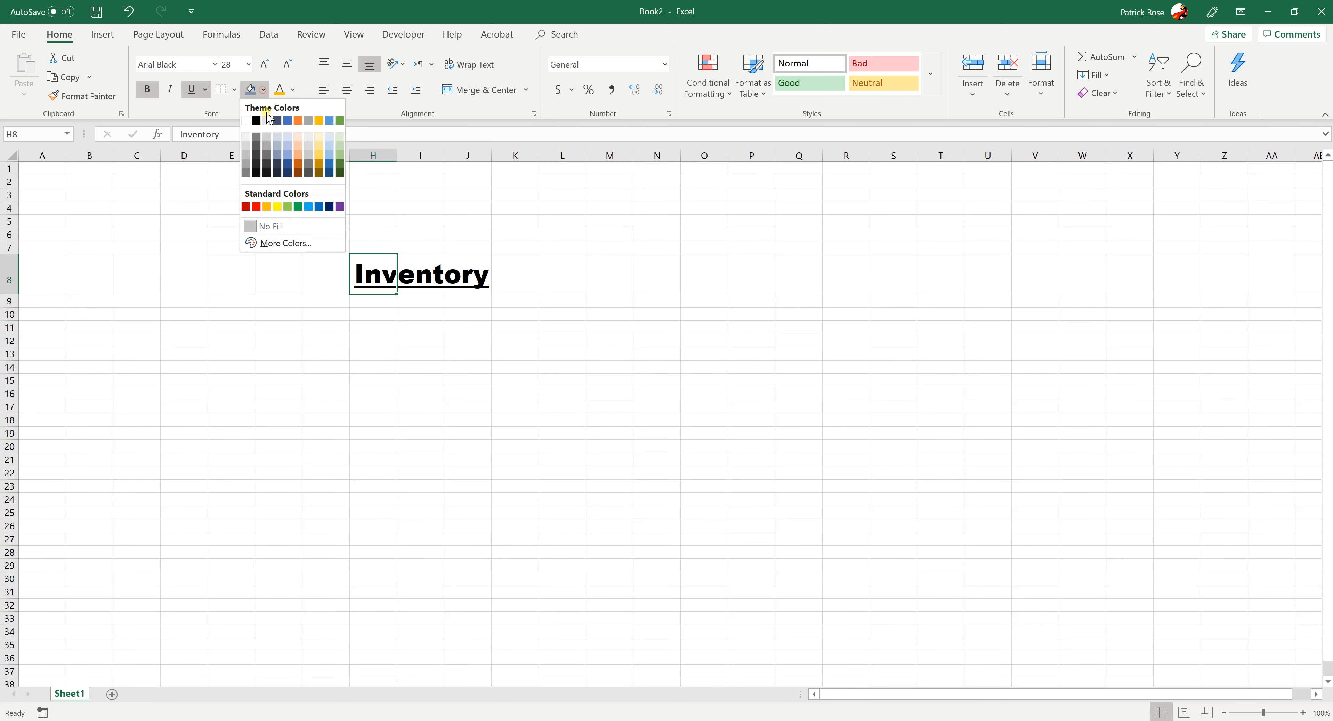
click(278, 137)
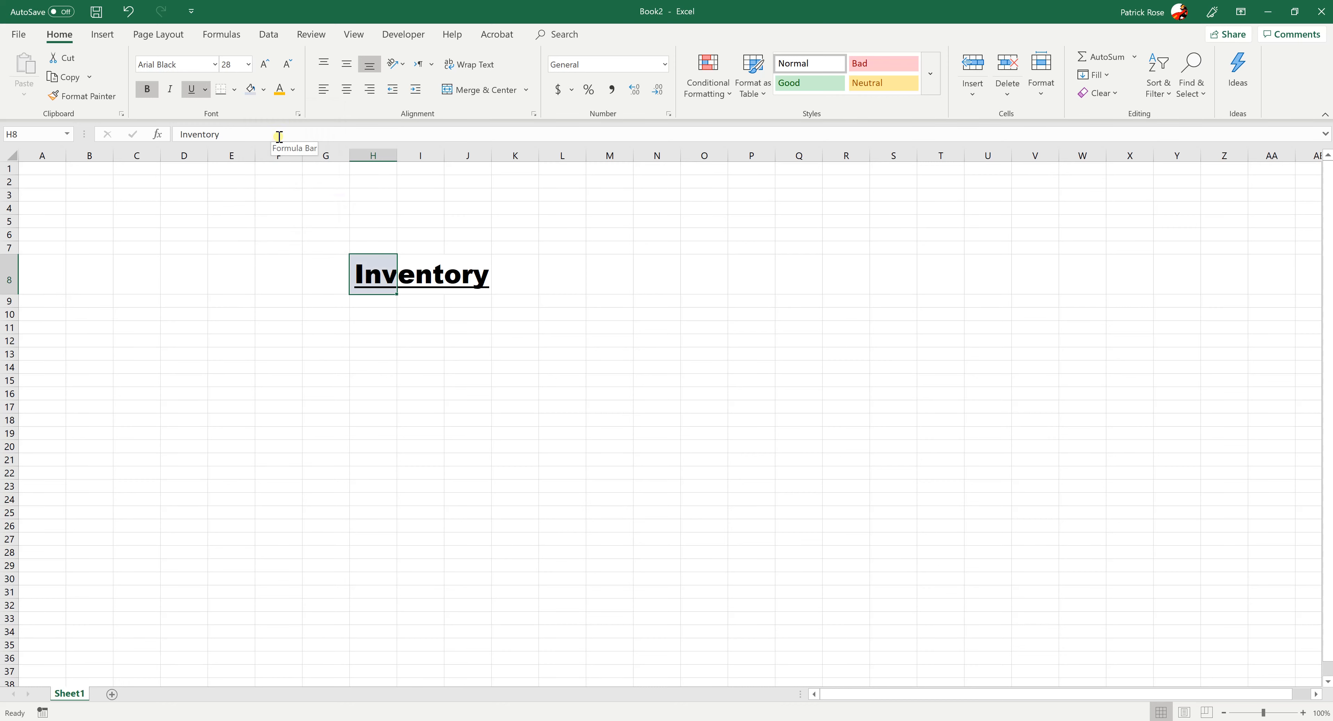
Change the font color of the Inventory text in H8 to dark orange
click(293, 89)
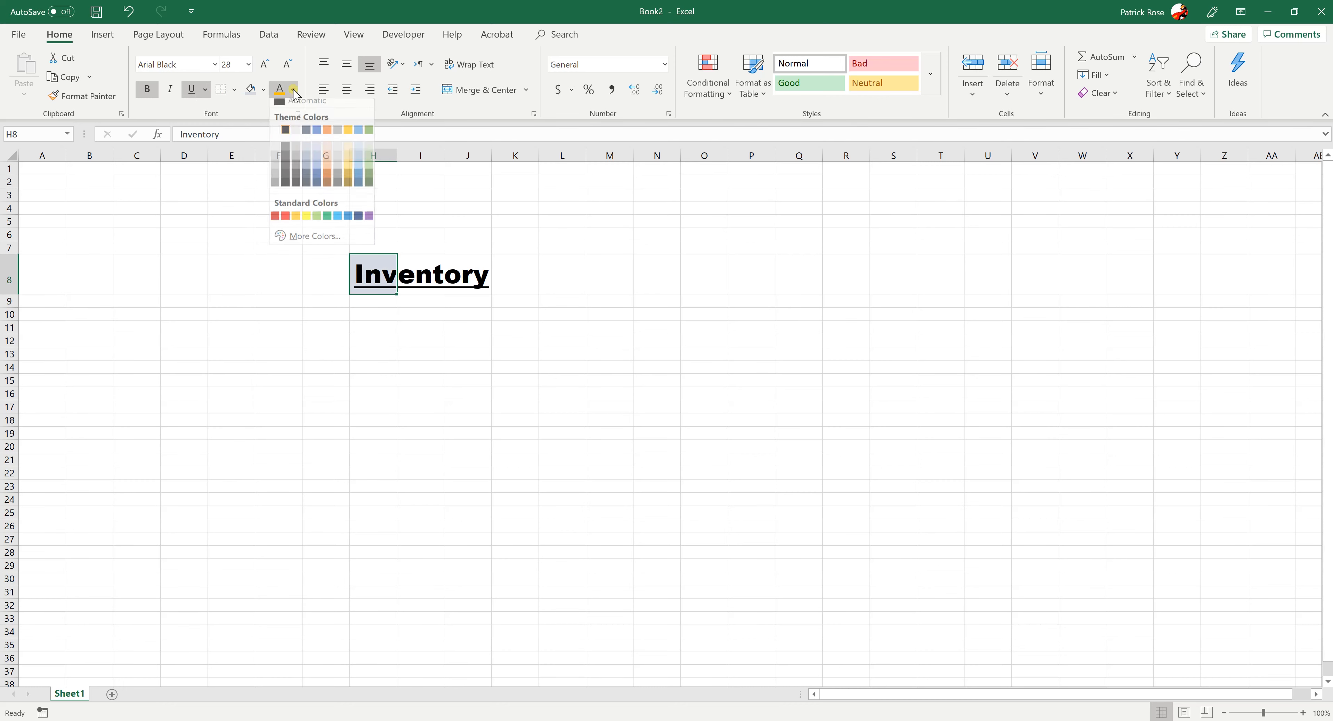
click(324, 179)
click(290, 366)
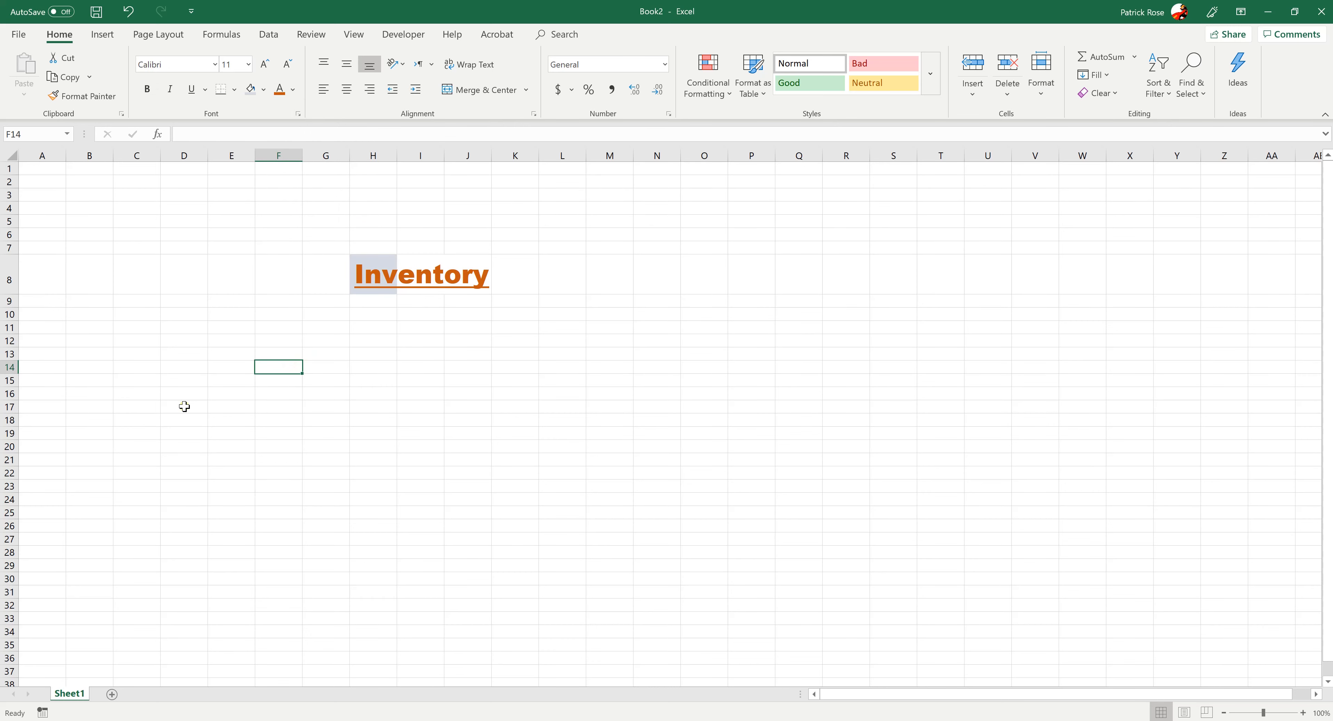
click(371, 345)
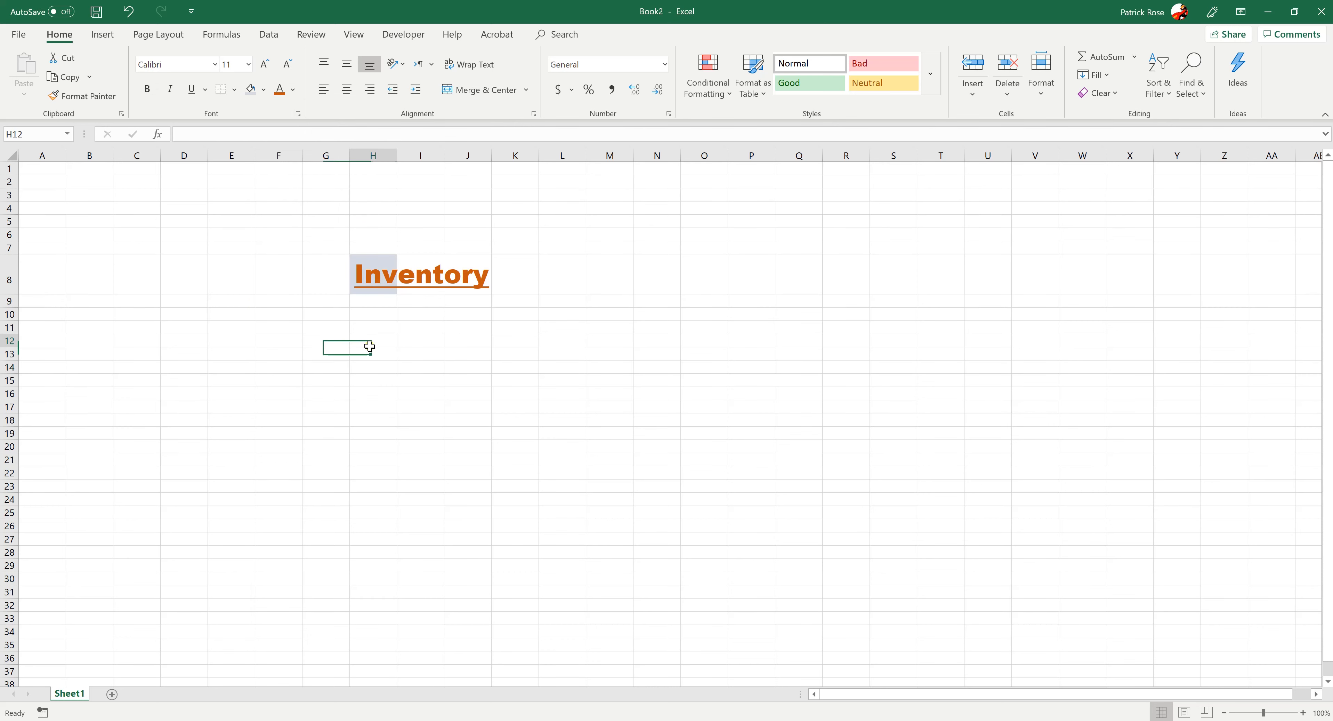
click(143, 282)
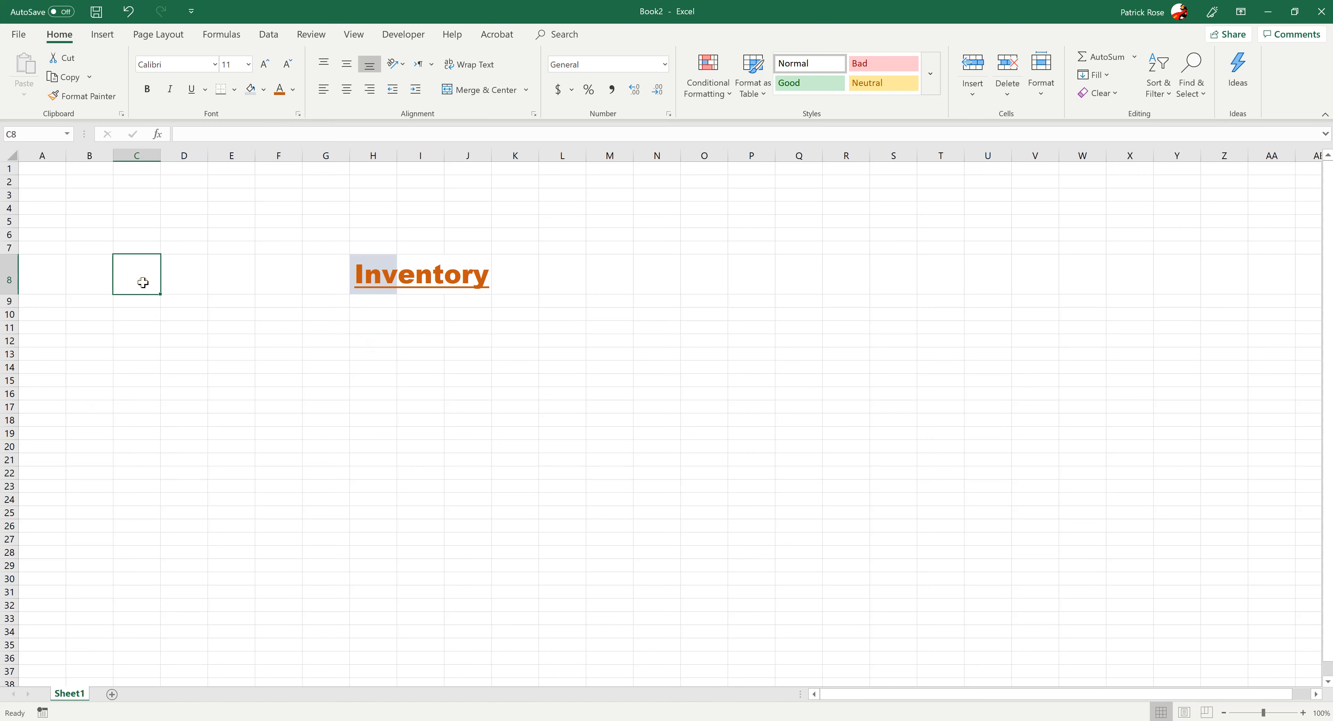
Make row 8 taller and widen columns G and H so the Inventory text fits inside H8
click(371, 275)
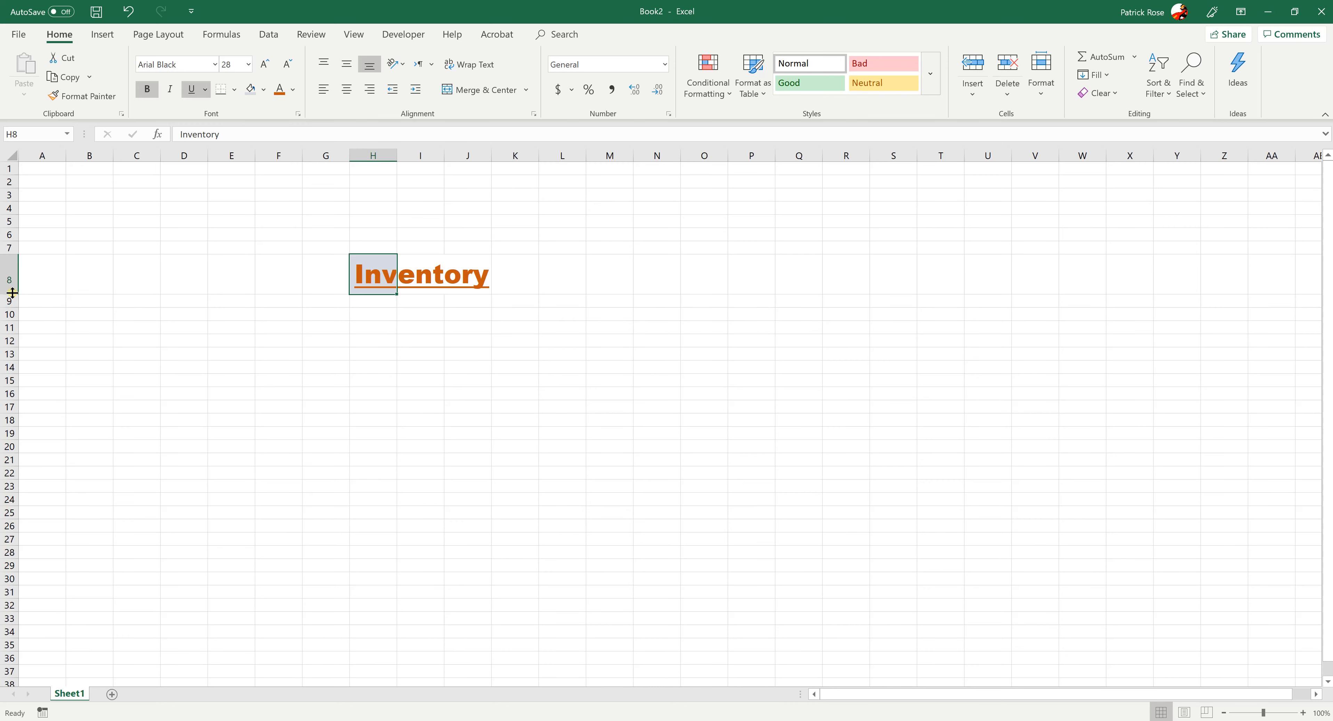
mouse_move(11, 292)
mouse_down()
mouse_move(10, 349)
mouse_move(8, 303)
mouse_up()
mouse_move(6, 371)
mouse_down()
mouse_move(9, 402)
mouse_move(10, 381)
mouse_up()
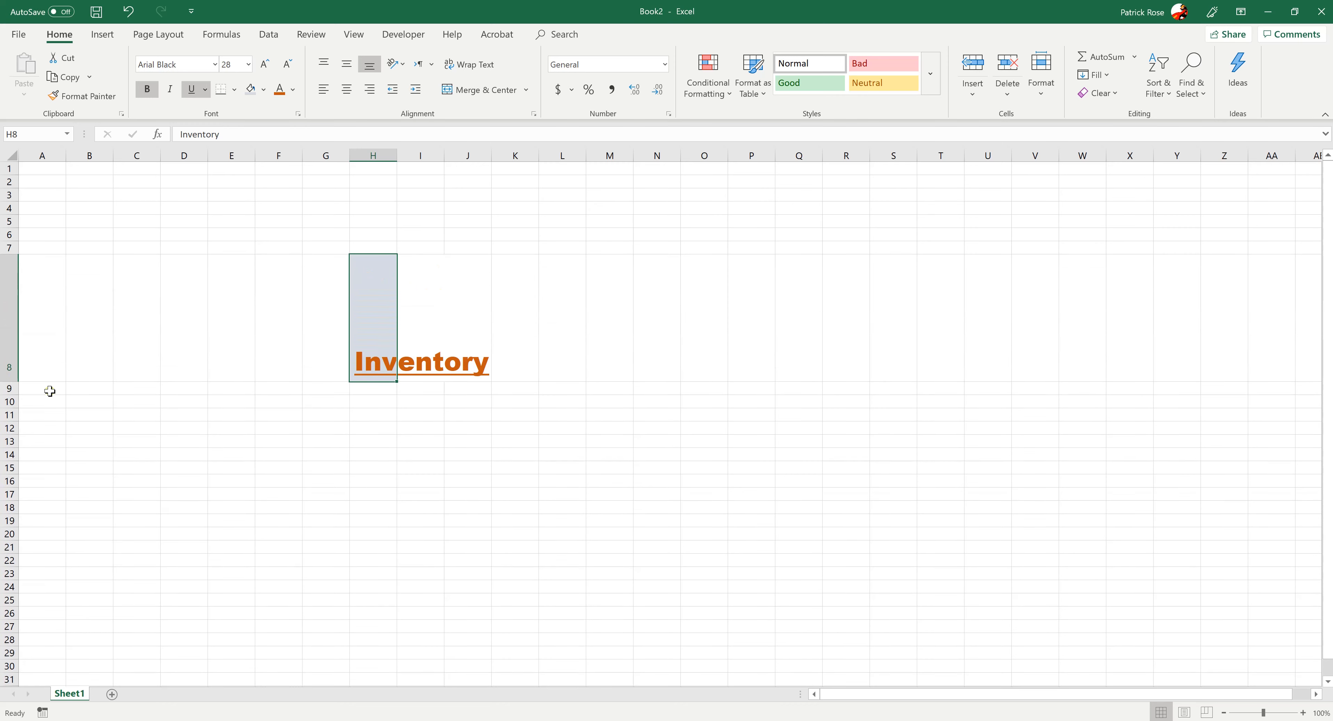
click(316, 438)
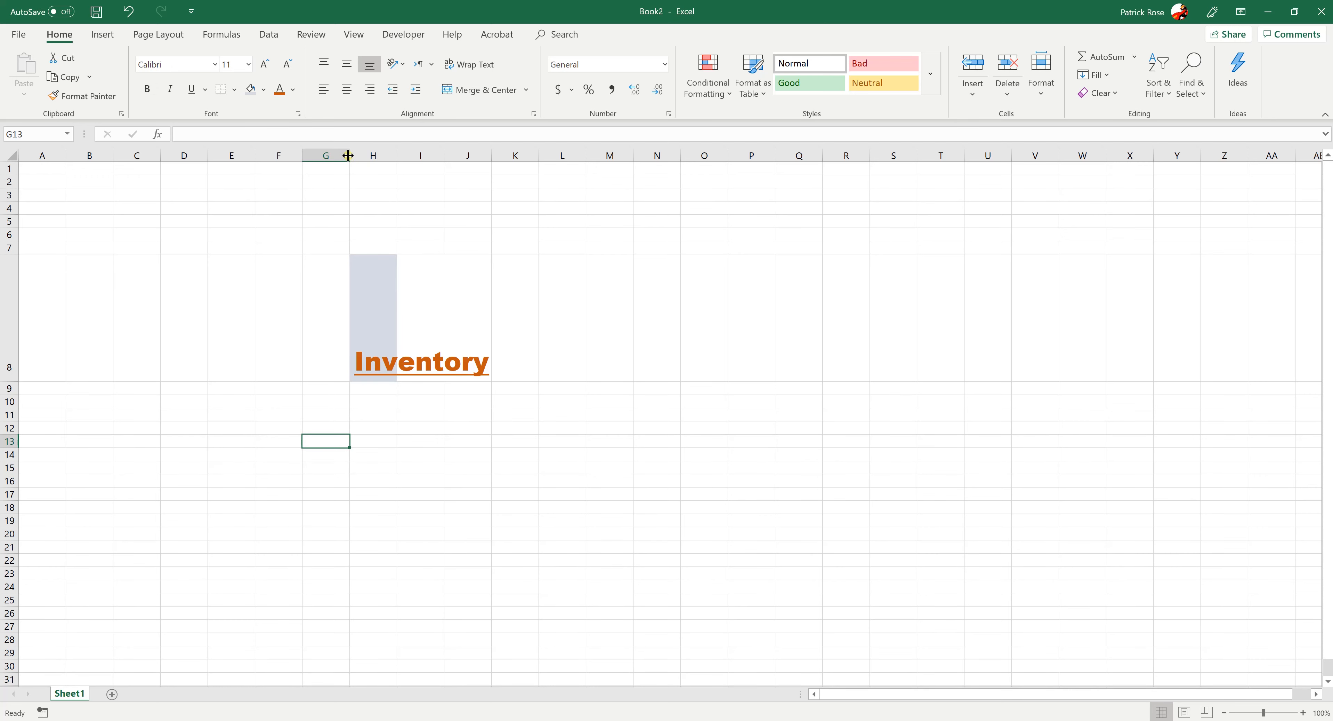
drag(349, 155, 724, 172)
click(709, 473)
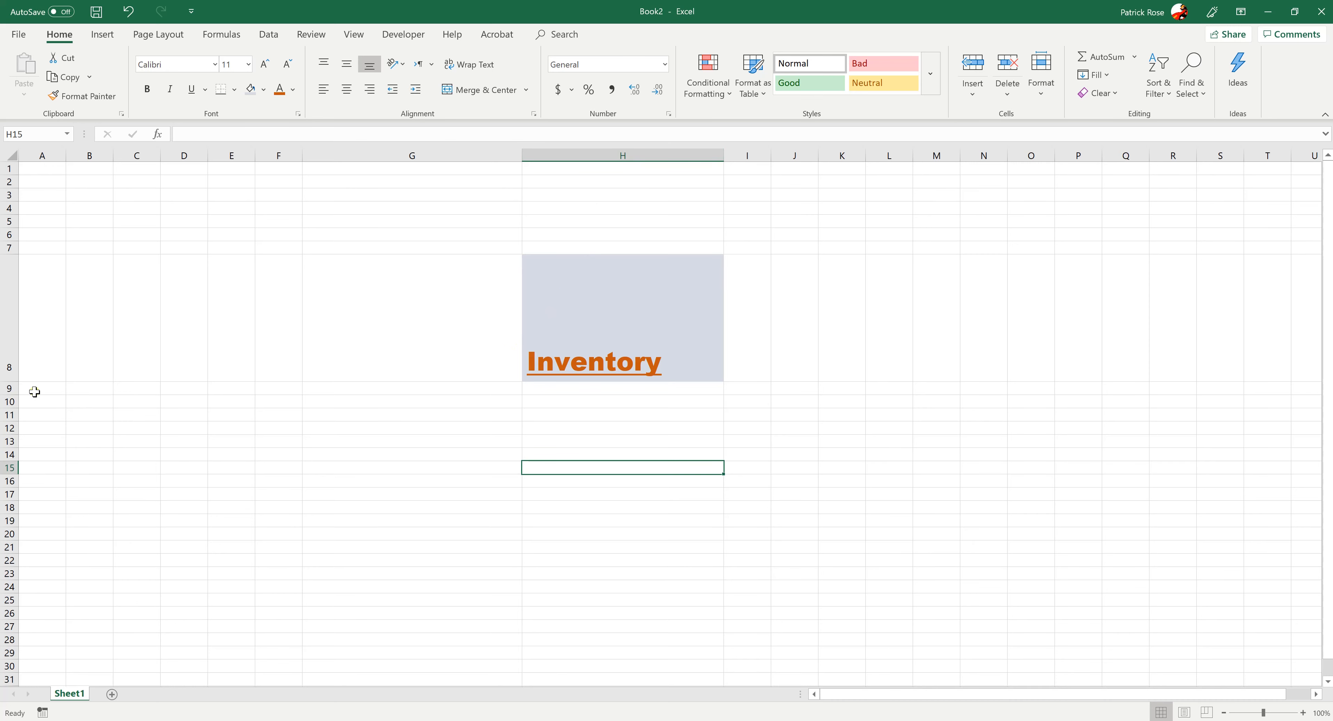
Set the width of column H to exactly 50
right_click(636, 152)
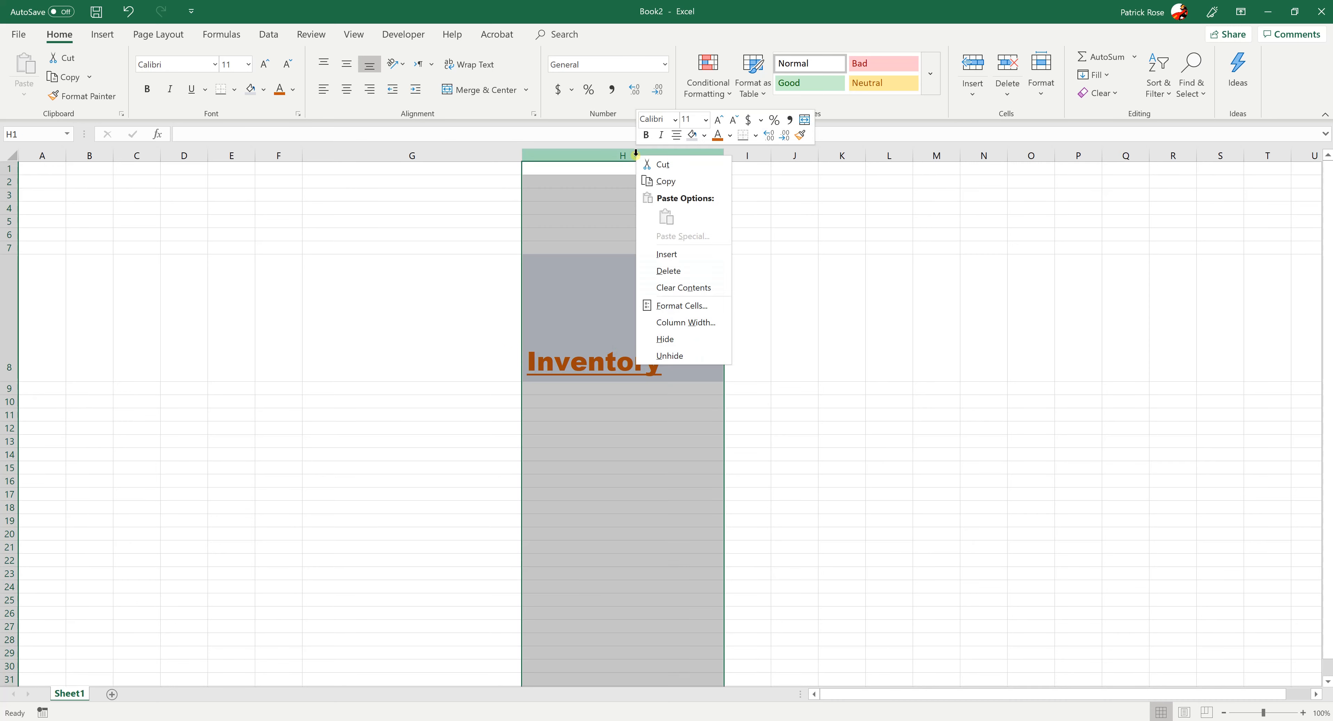
click(685, 319)
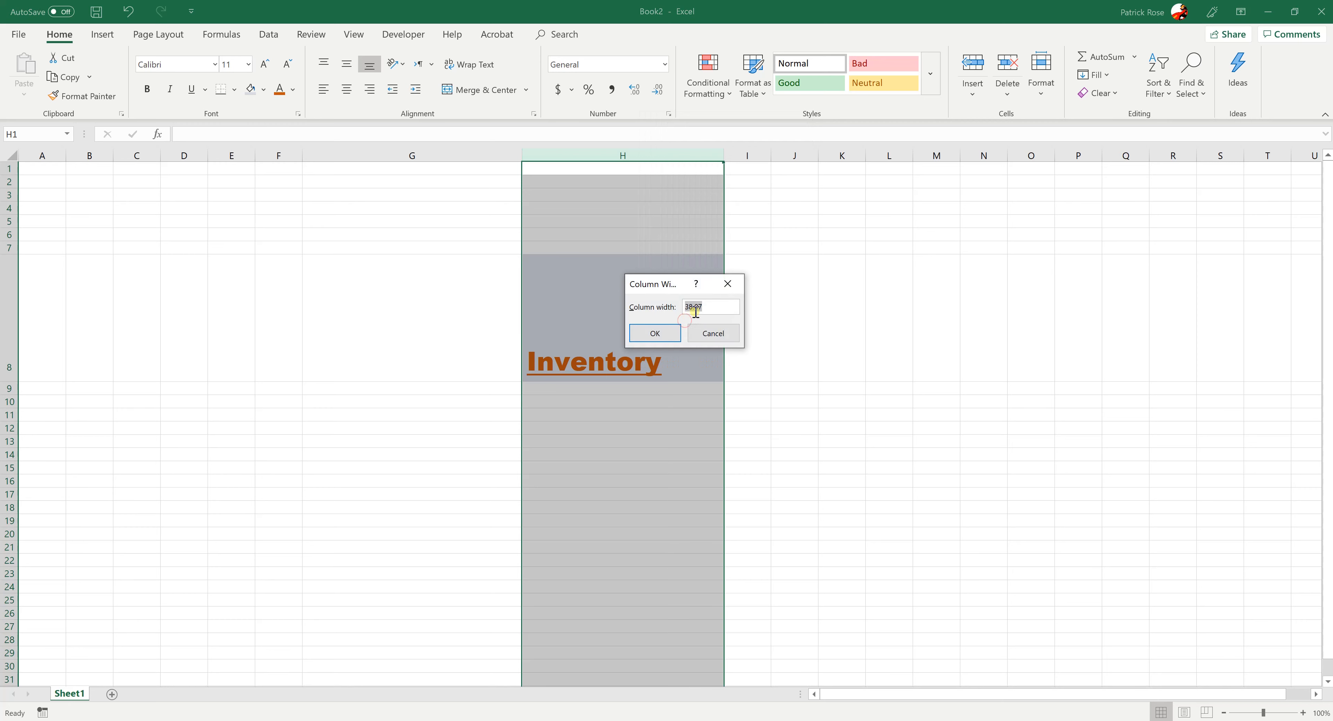
text(50)
key(Return)
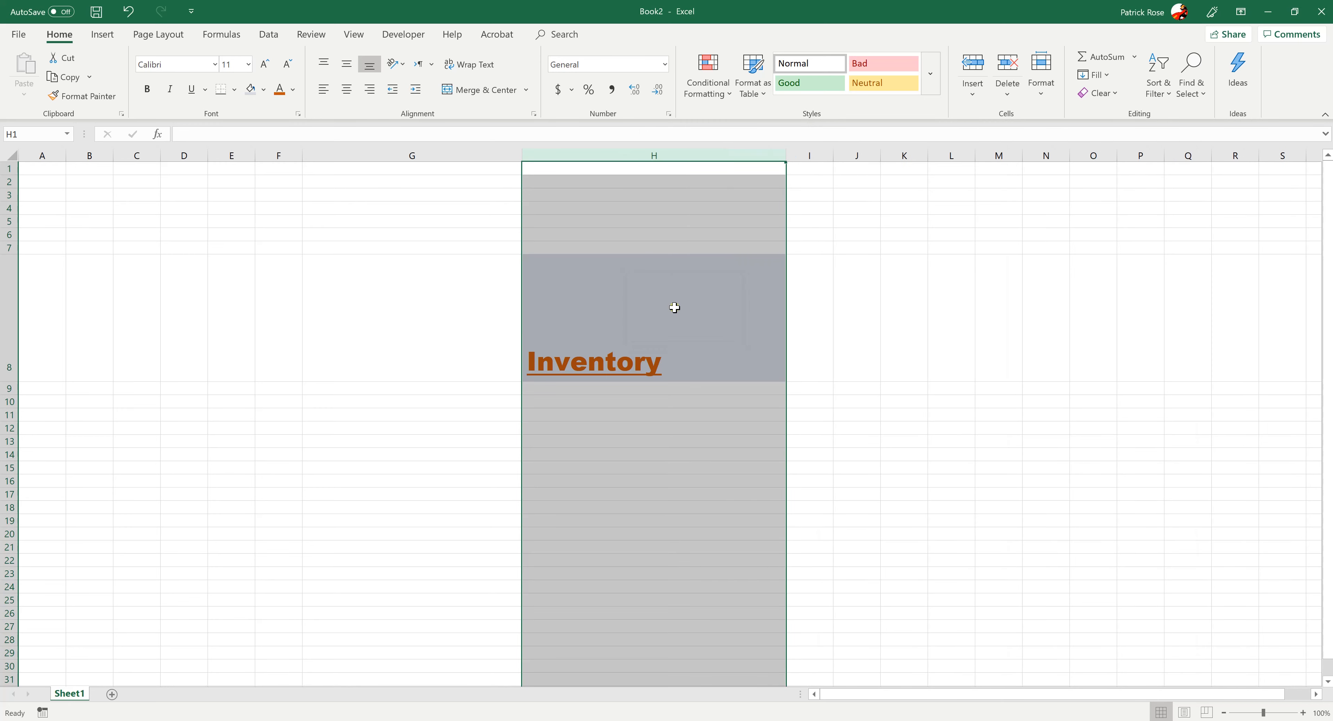
click(818, 310)
Set the height of row 8 to exactly 150
click(7, 306)
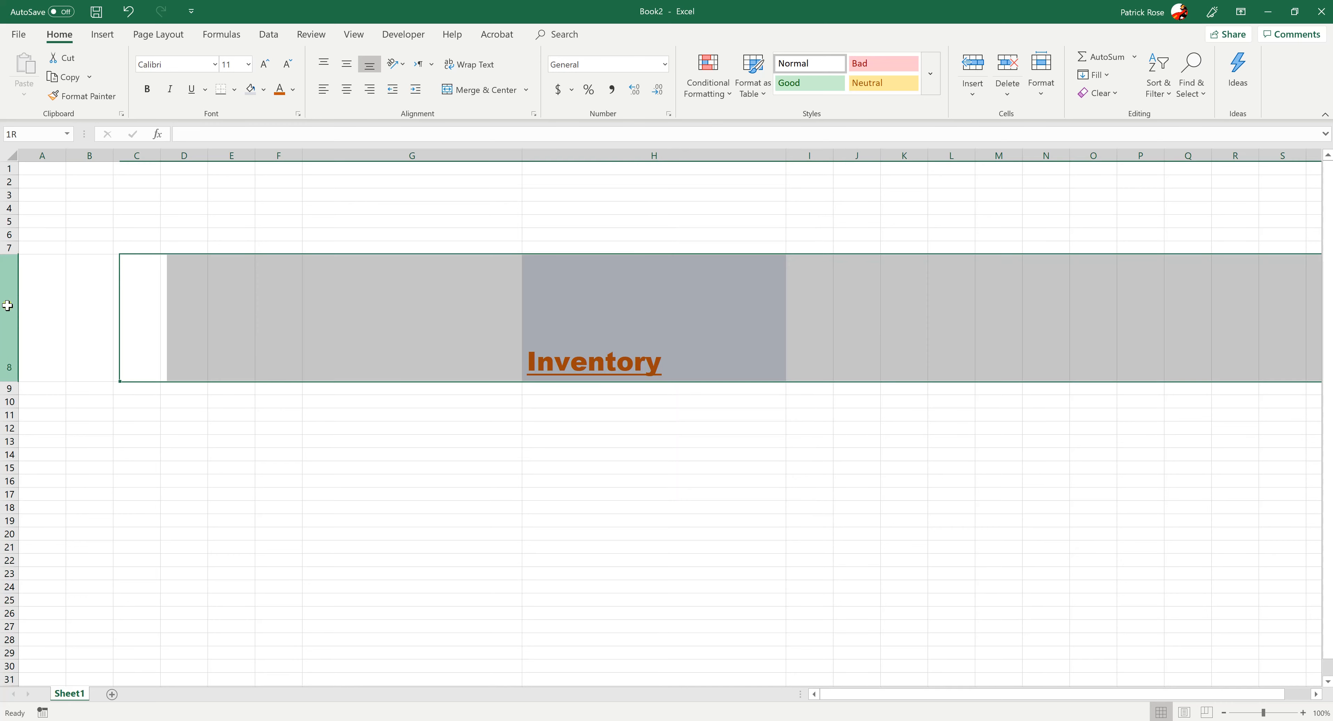
right_click(8, 305)
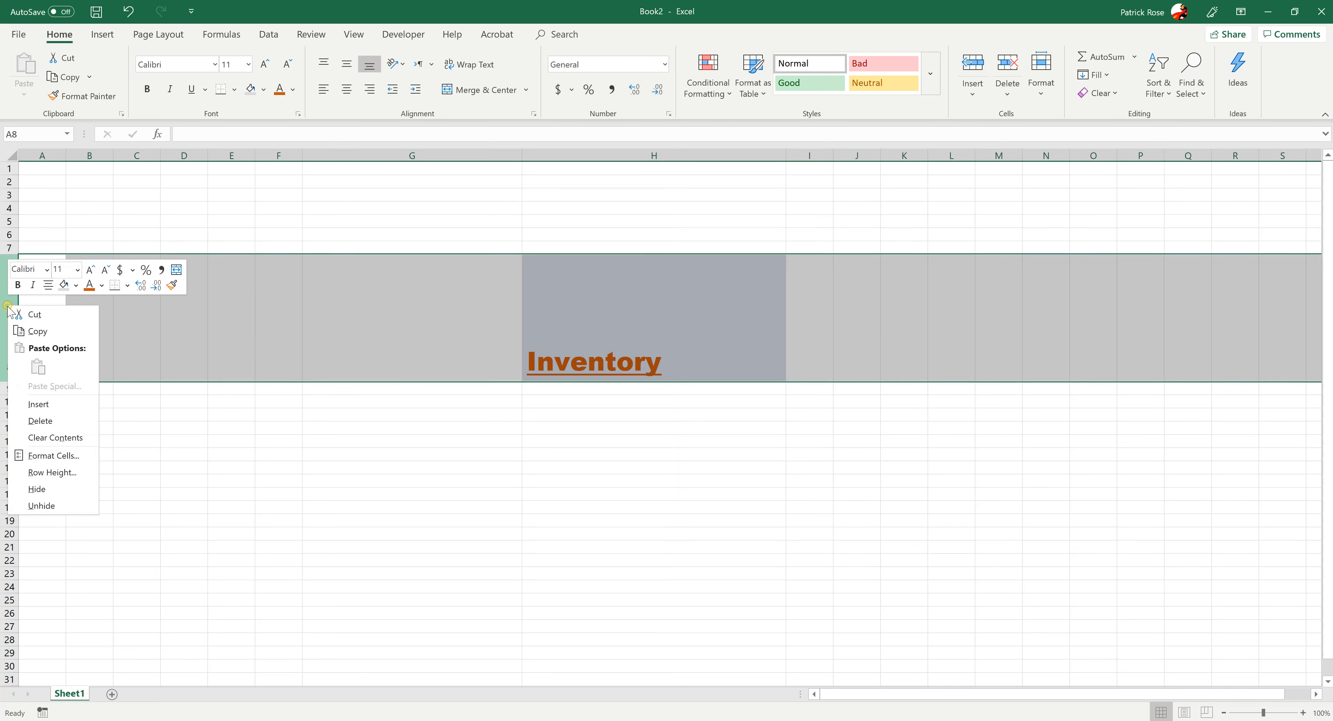
click(44, 472)
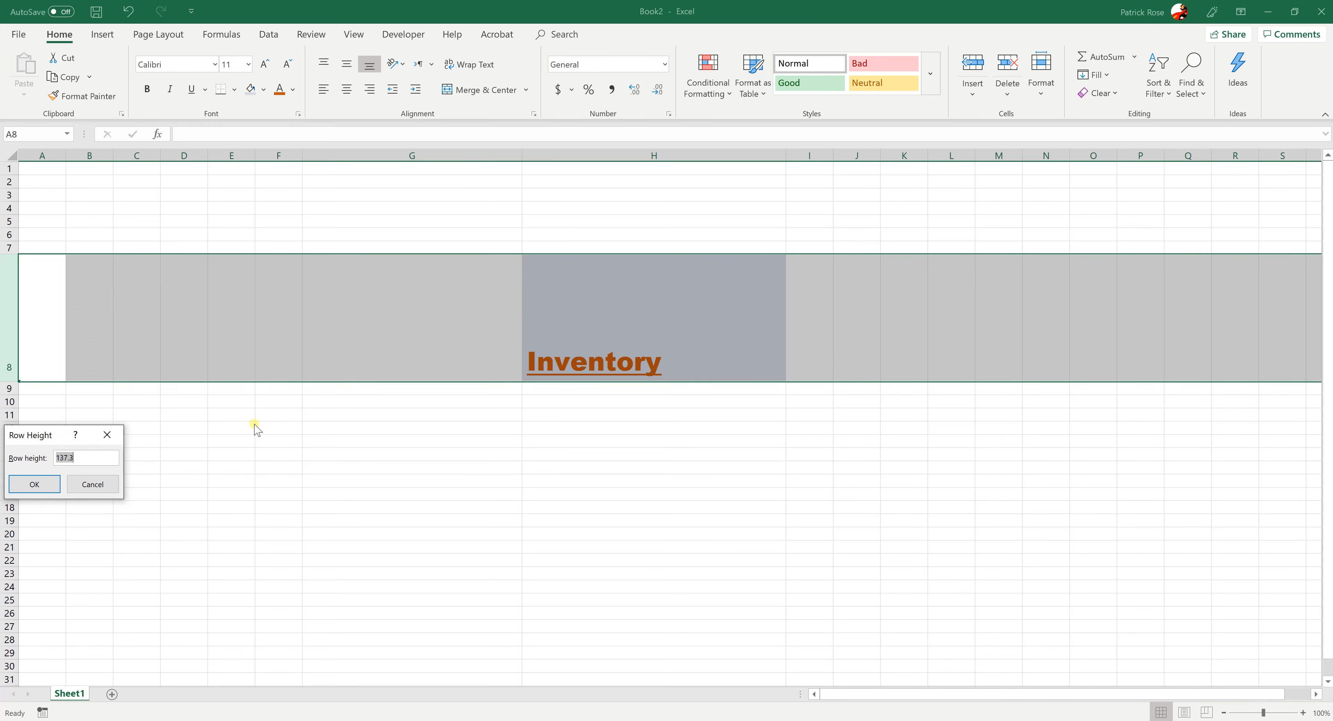
text(150)
key(Return)
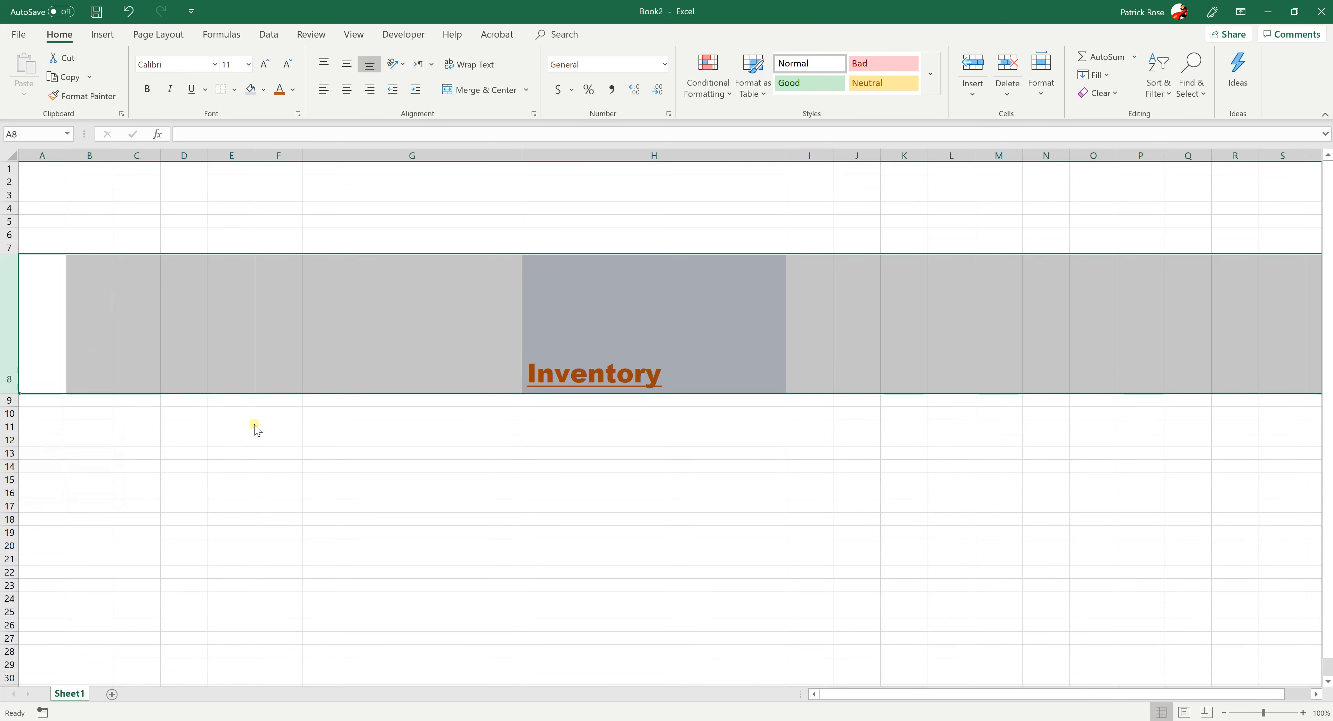
click(469, 504)
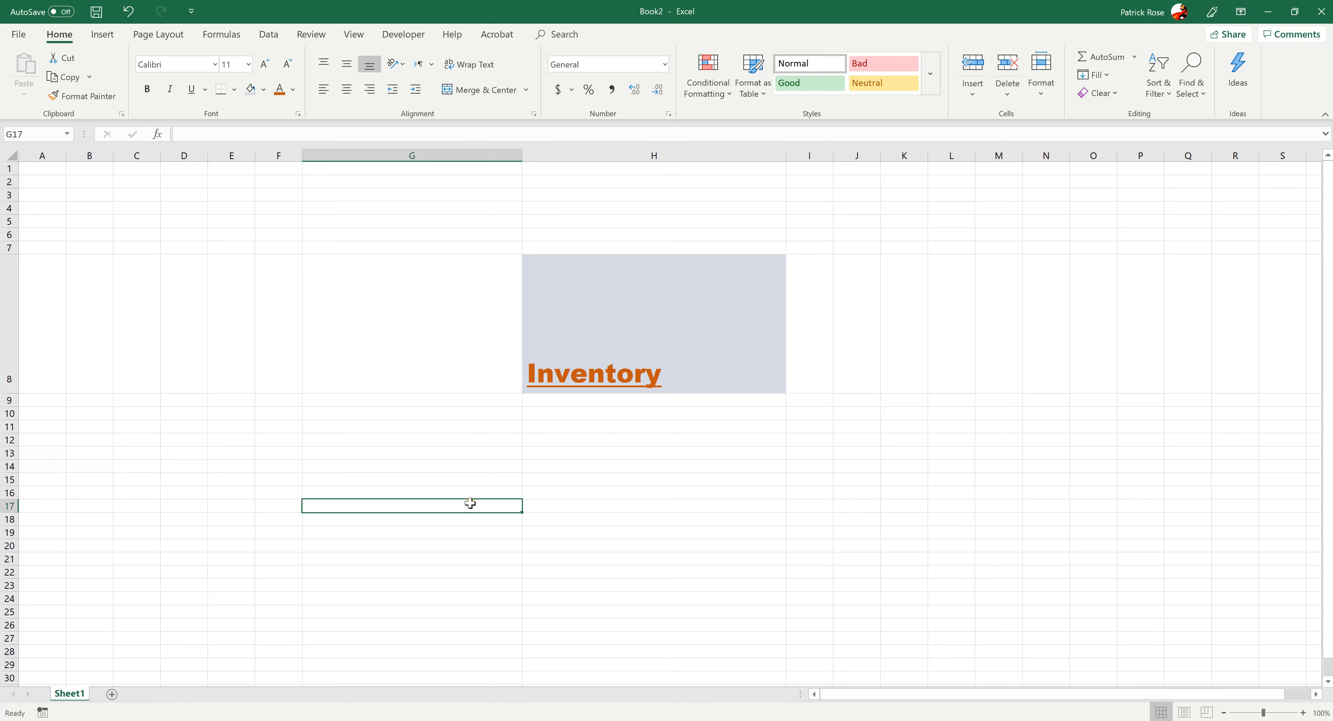
Align the Inventory text to the top of H8, try left and right alignment, and center it horizontally
click(855, 304)
click(719, 298)
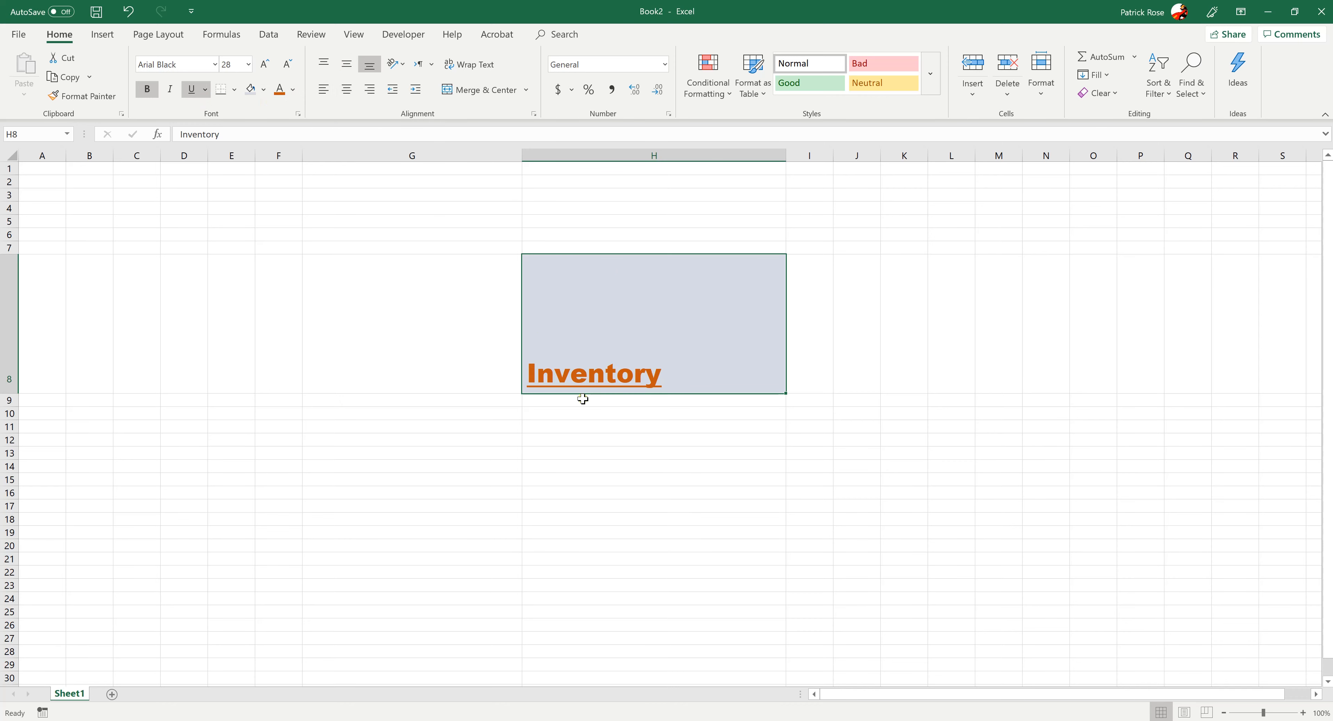
click(340, 60)
click(323, 64)
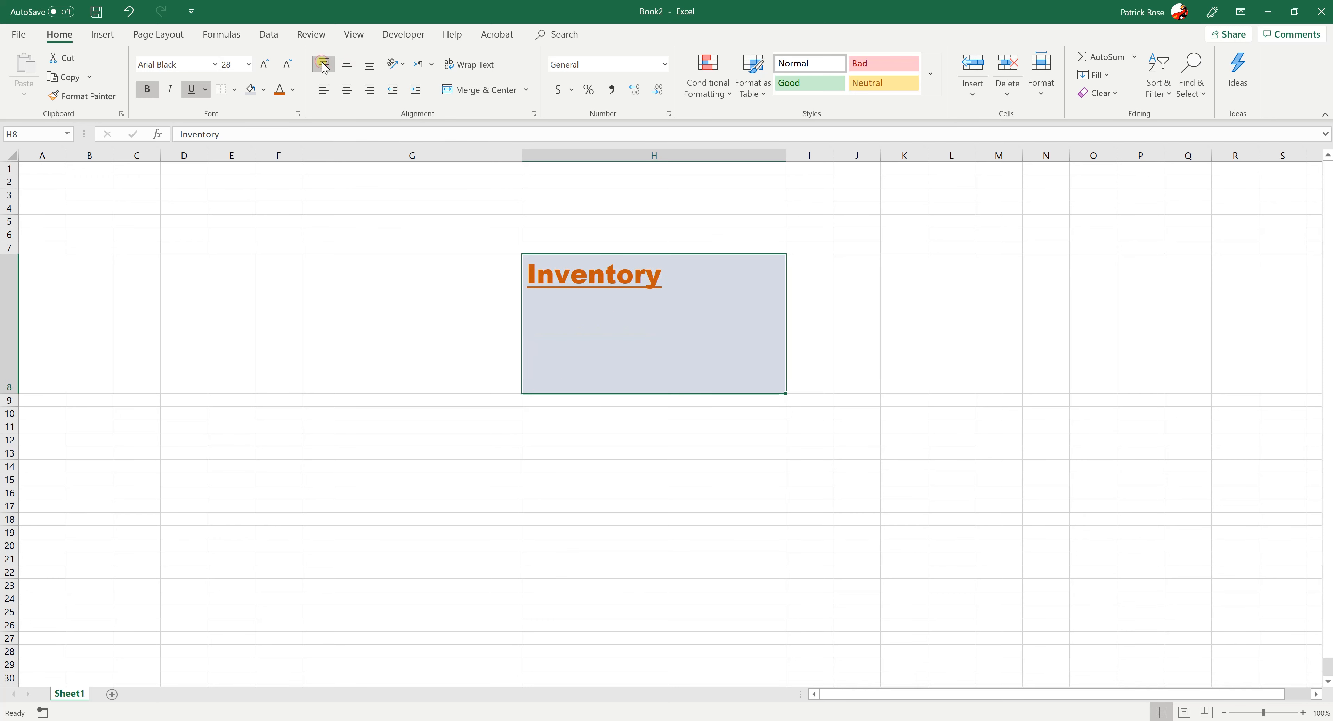
click(323, 89)
click(347, 90)
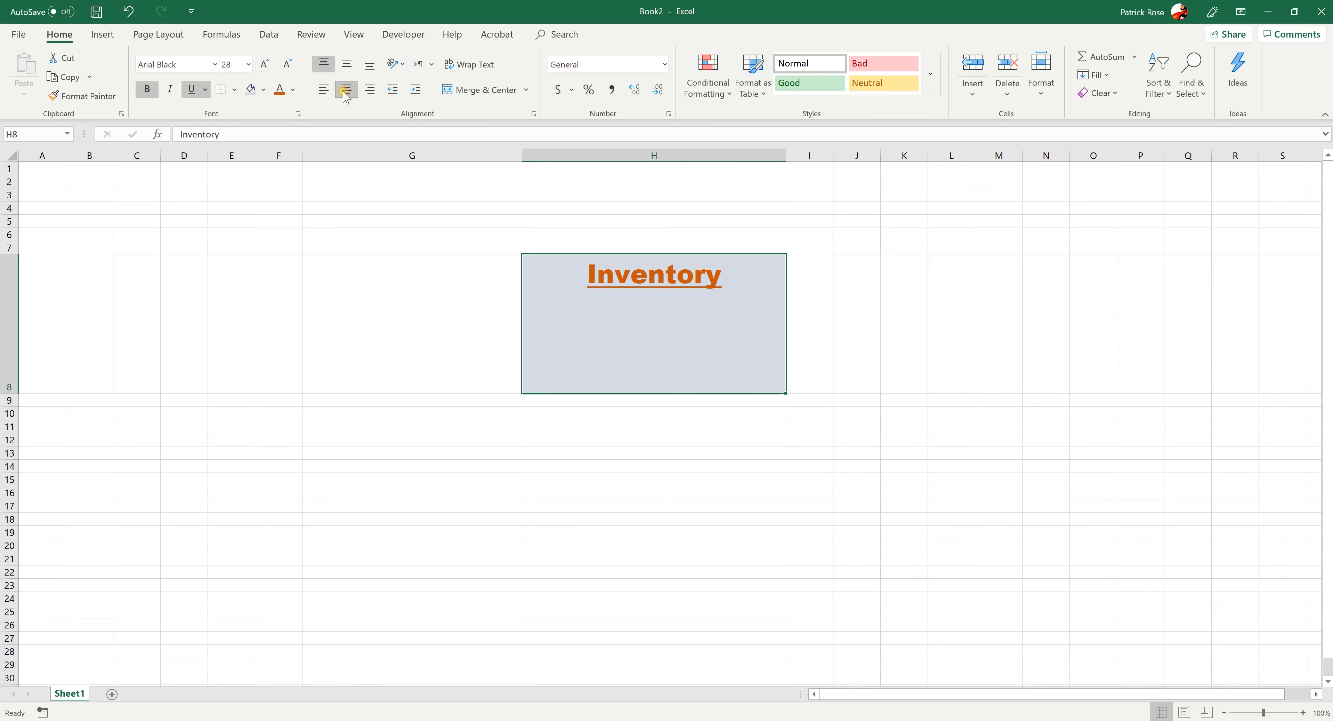
click(369, 90)
click(369, 91)
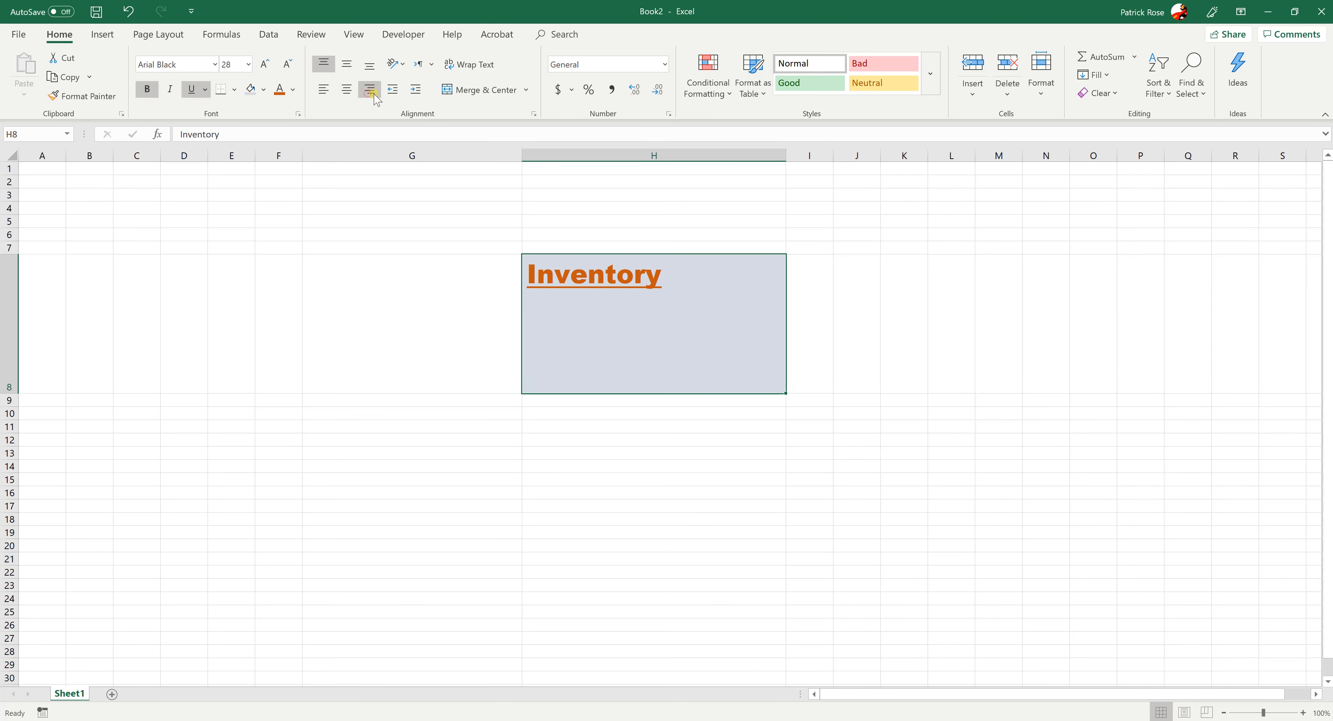
click(347, 90)
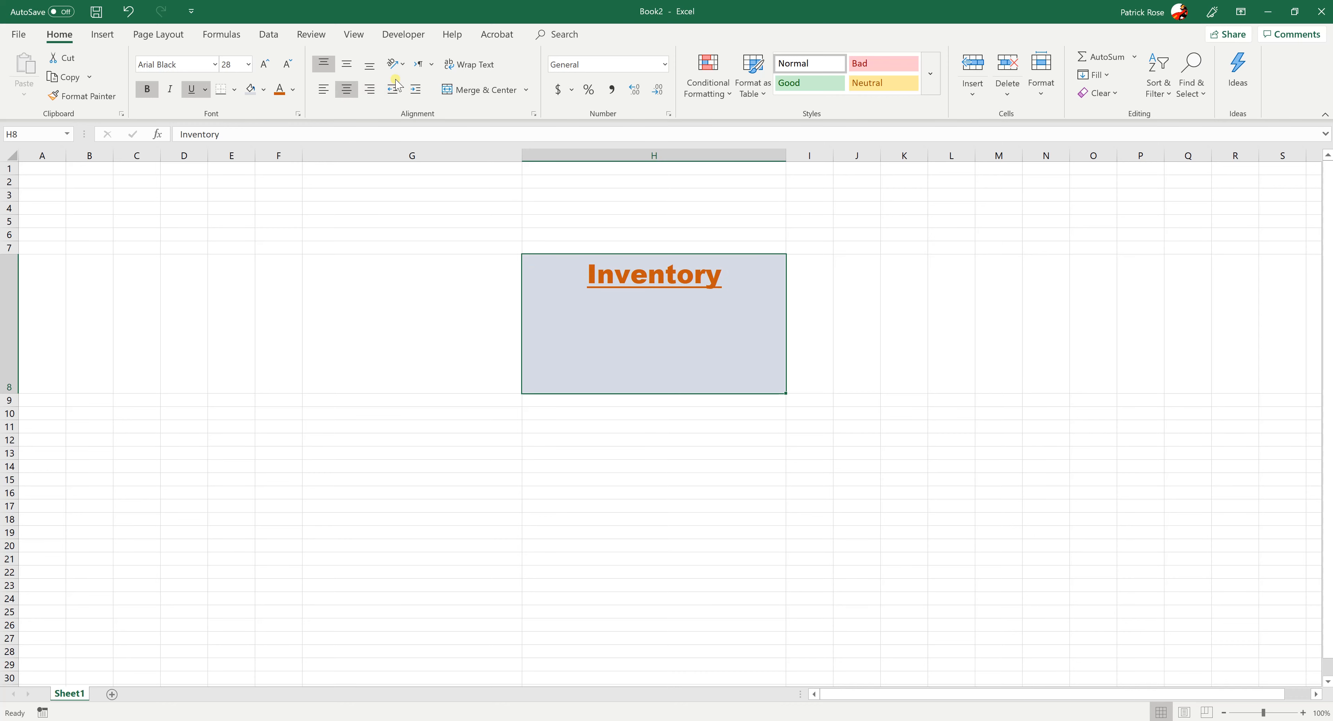
Try the Rotate Text Up orientation on the Inventory text in H8, and undo the rotation
click(406, 64)
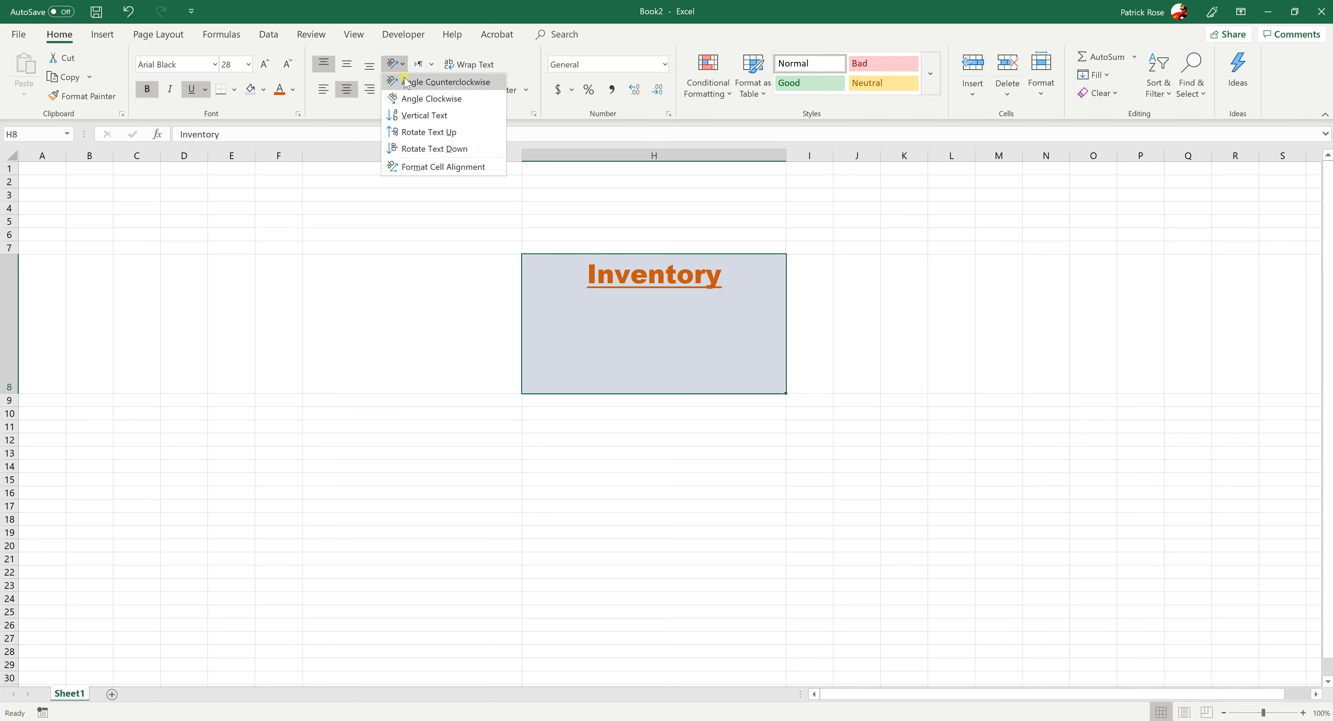
click(411, 131)
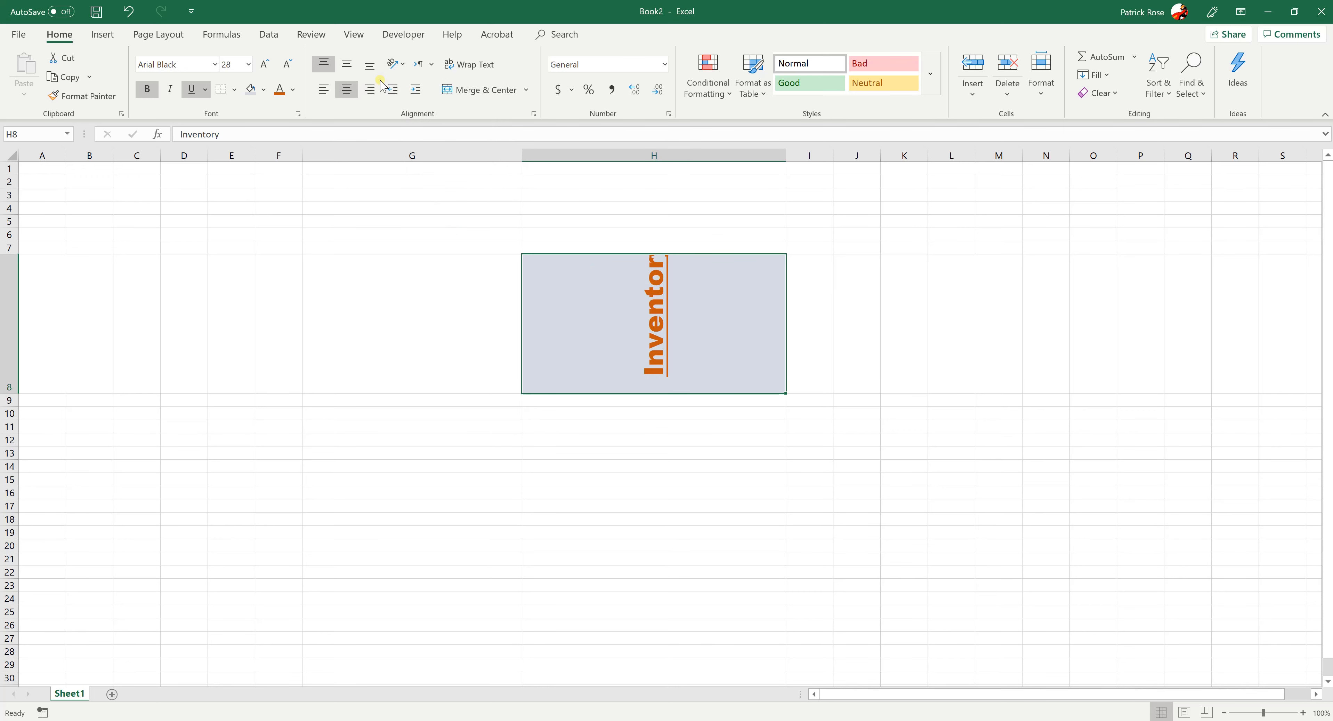
key(ctrl+z)
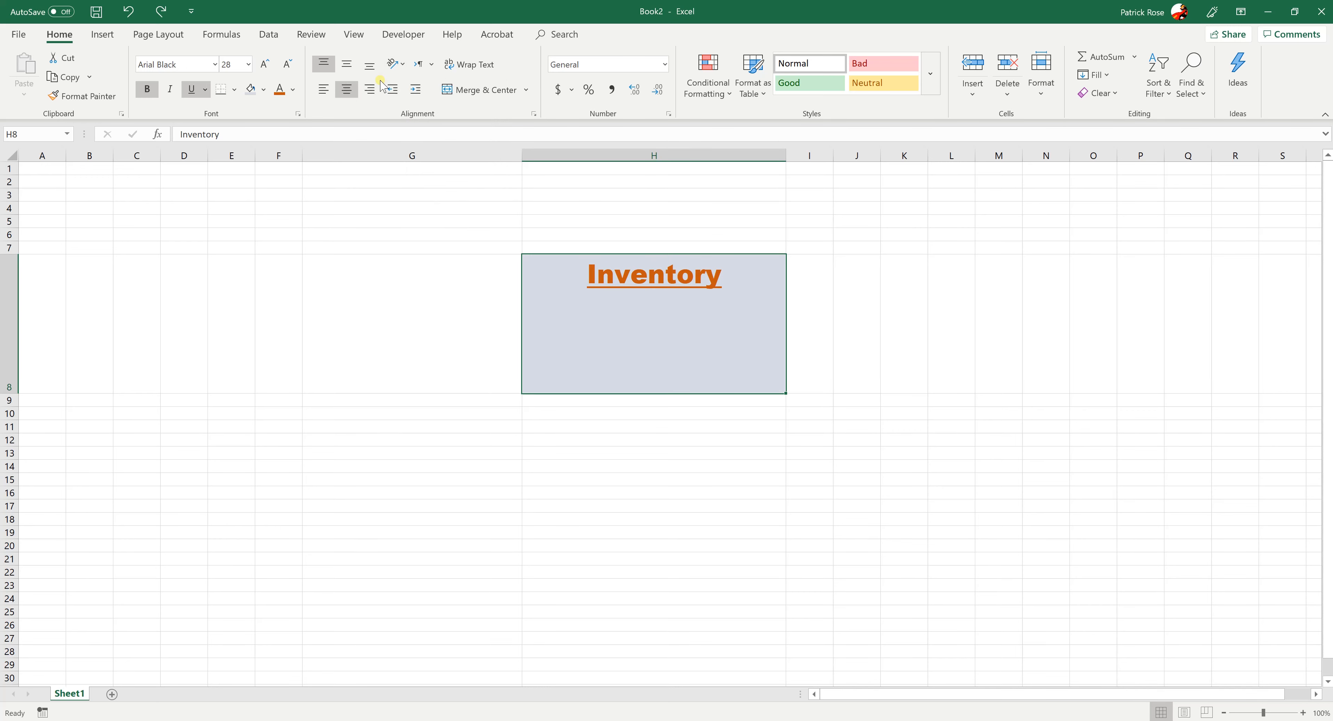
click(526, 461)
Narrow column H to less than the width of the Inventory text, and left-align that text
click(611, 371)
drag(785, 154, 634, 155)
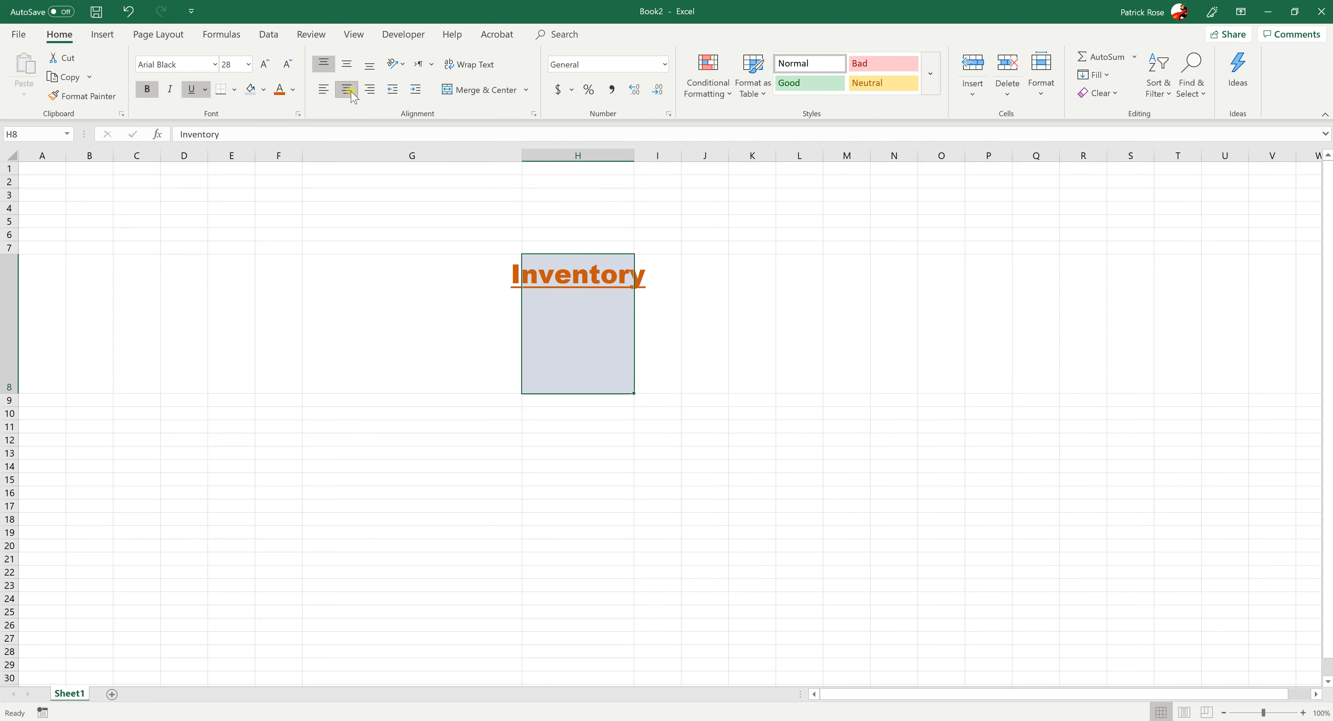
click(316, 92)
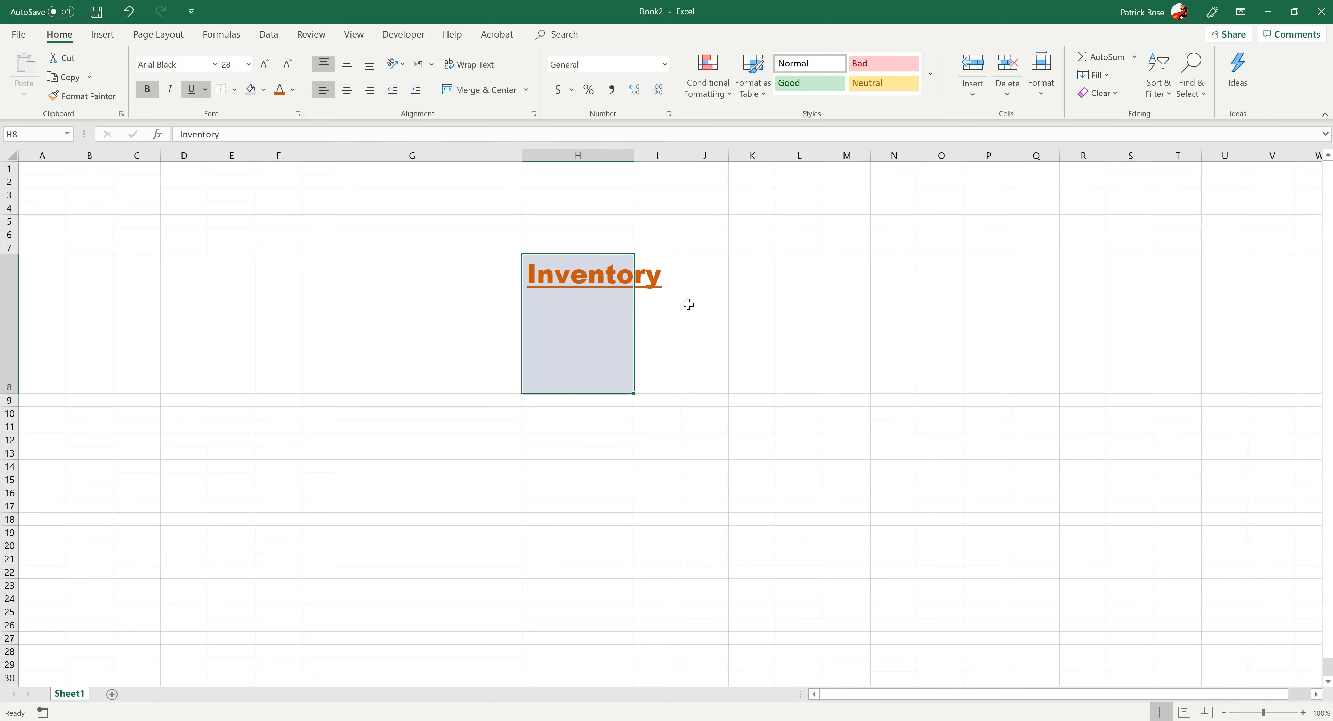
click(693, 318)
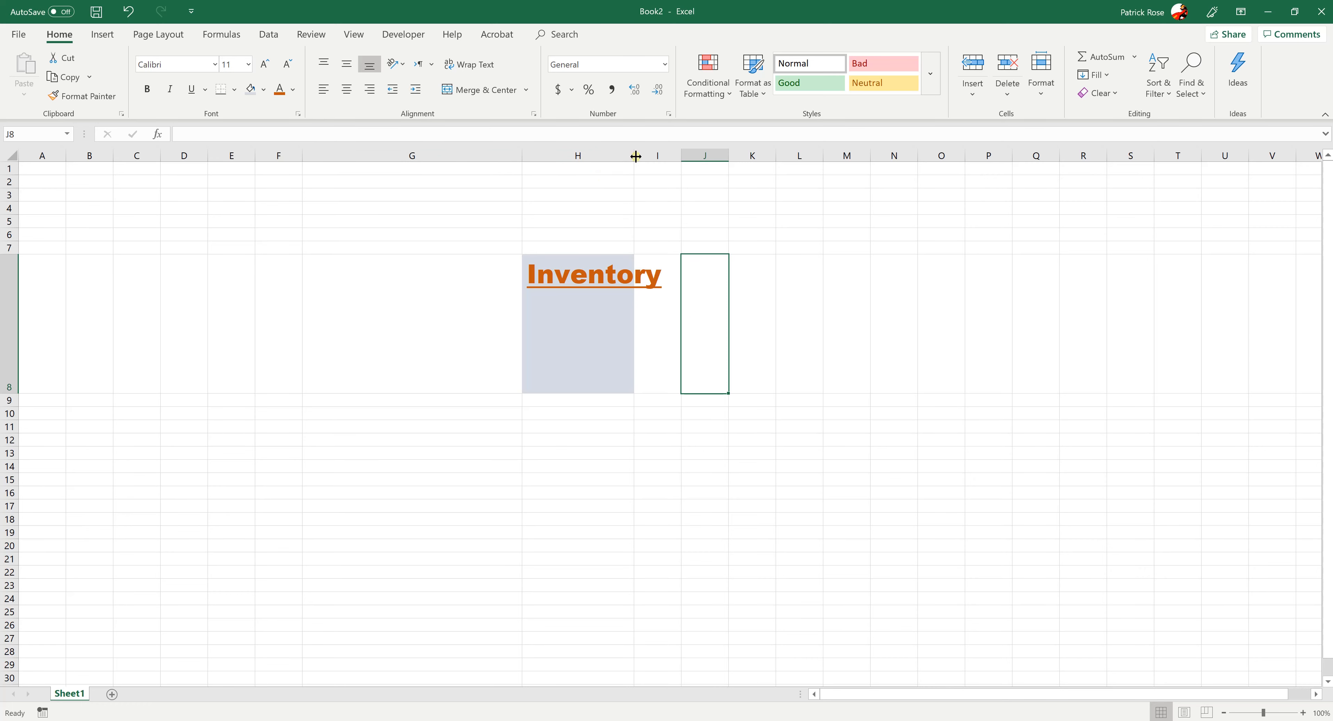
drag(636, 156, 581, 158)
click(711, 368)
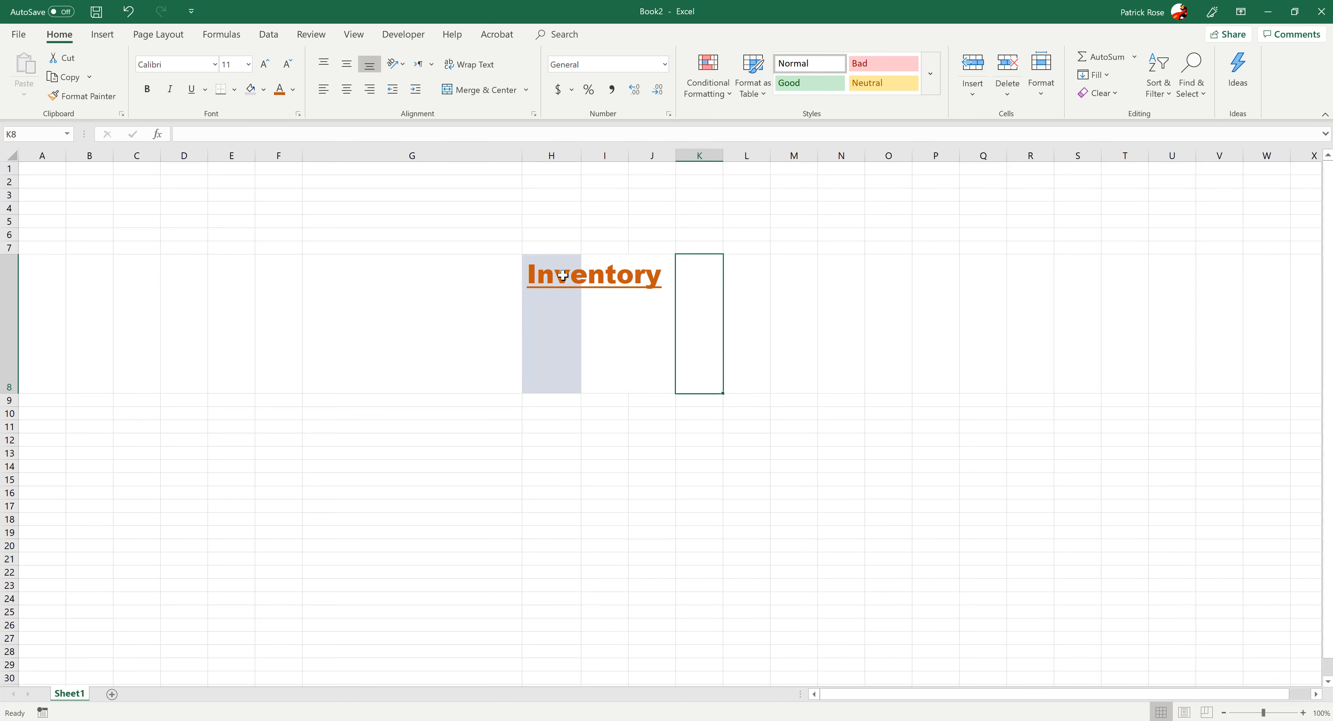
Try text wrapping on the Inventory cell H8, toggling it several times and leaving it turned off
click(543, 315)
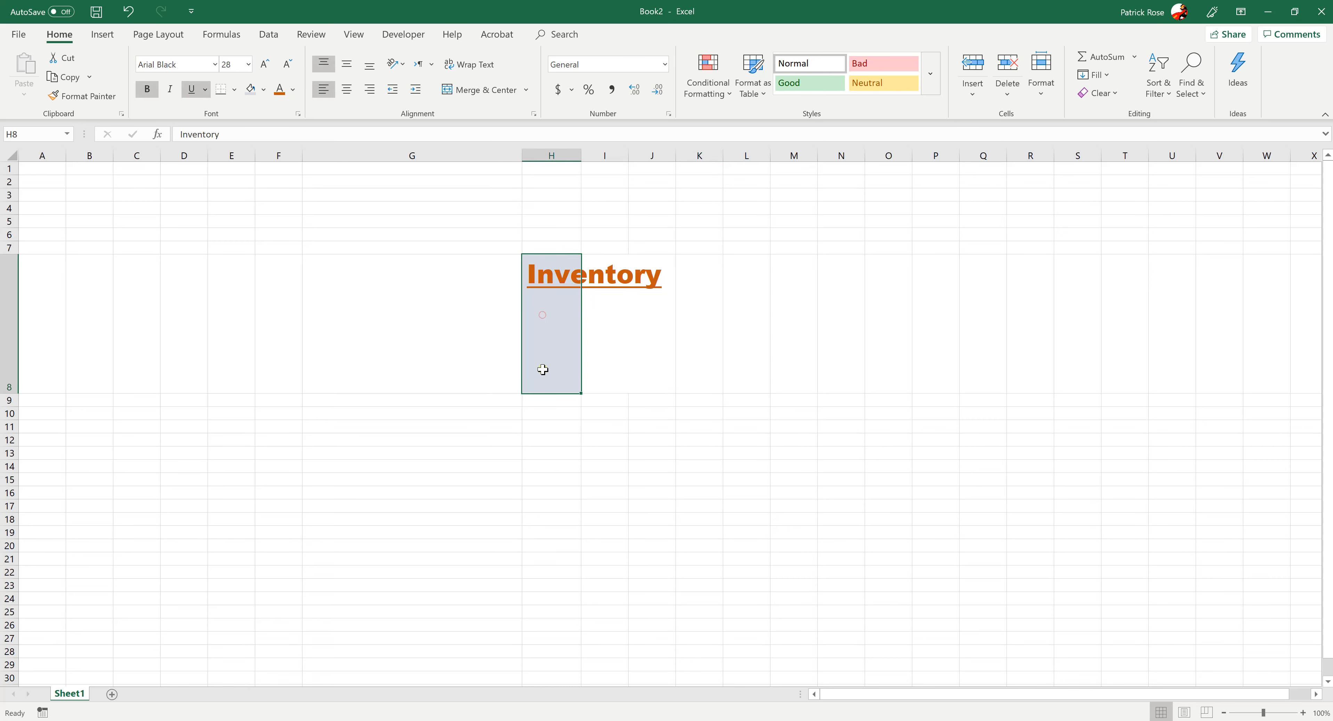
click(463, 68)
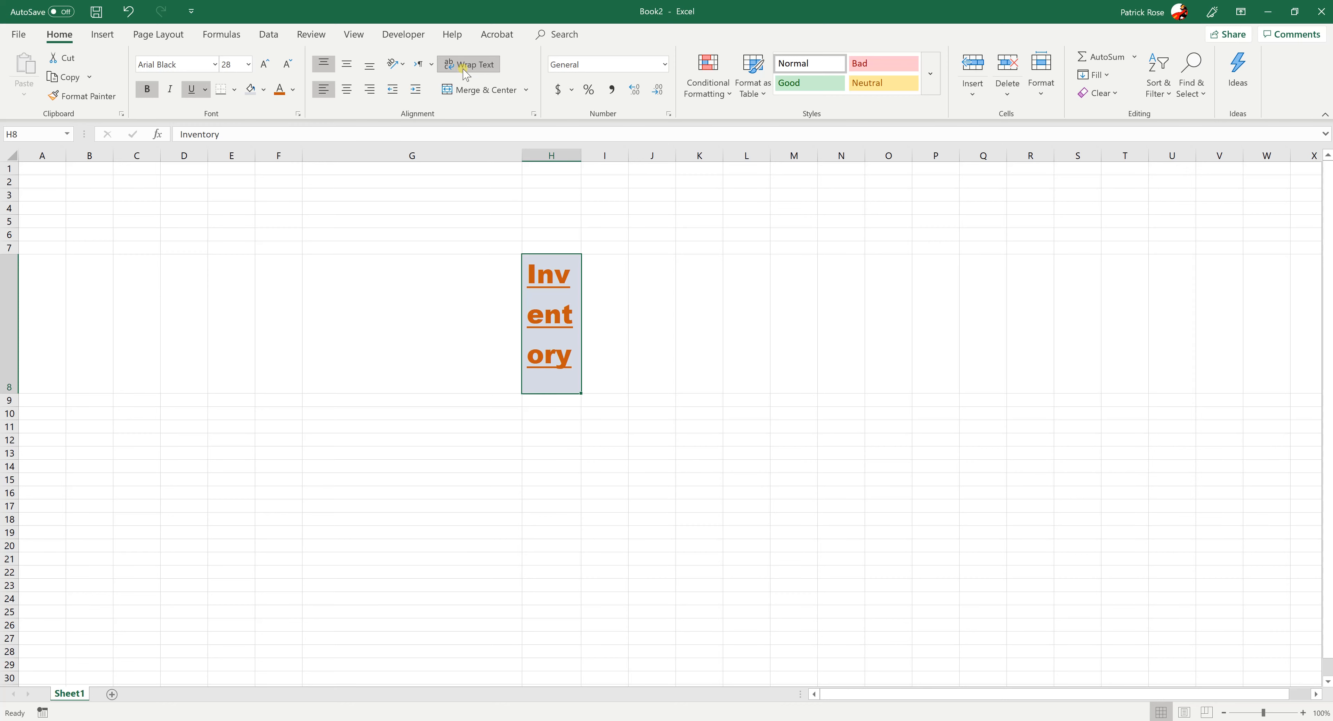
click(464, 69)
click(465, 72)
click(466, 72)
click(465, 71)
click(465, 71)
Merge and center cells H8 through J8 so the Inventory heading spans all three columns
drag(665, 364, 560, 354)
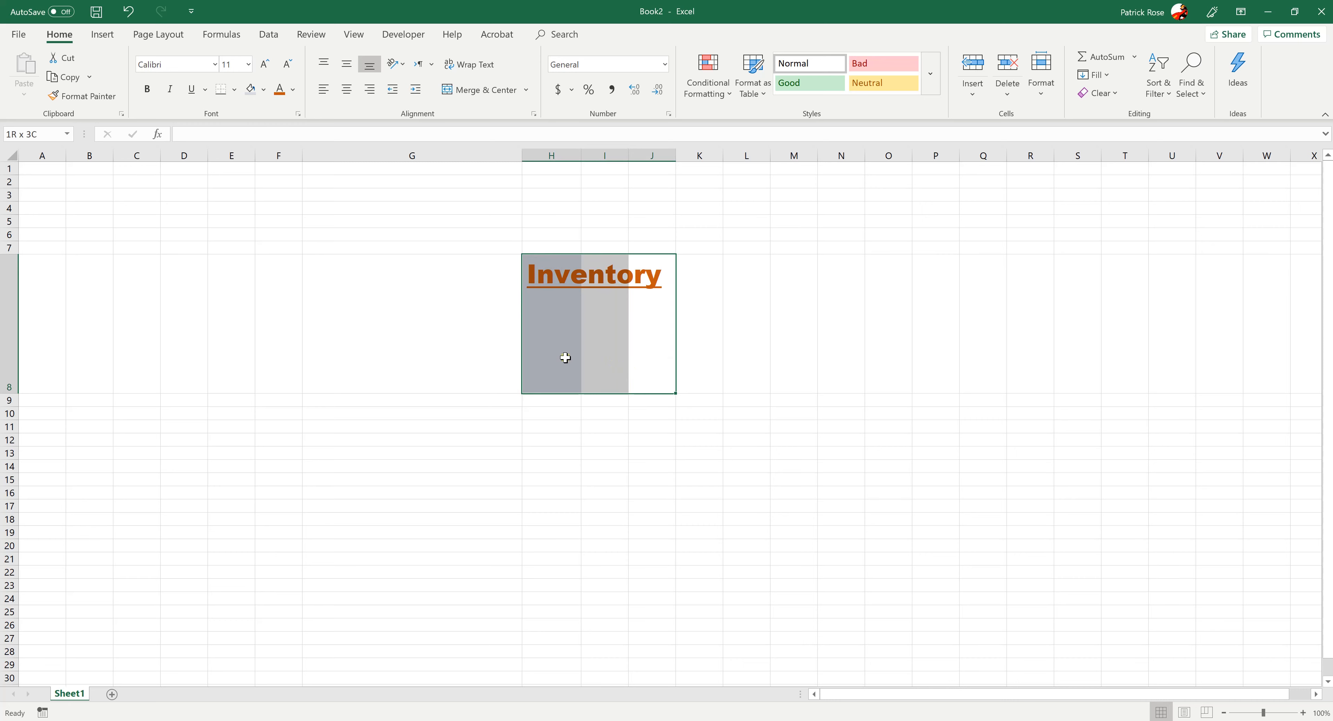
click(482, 90)
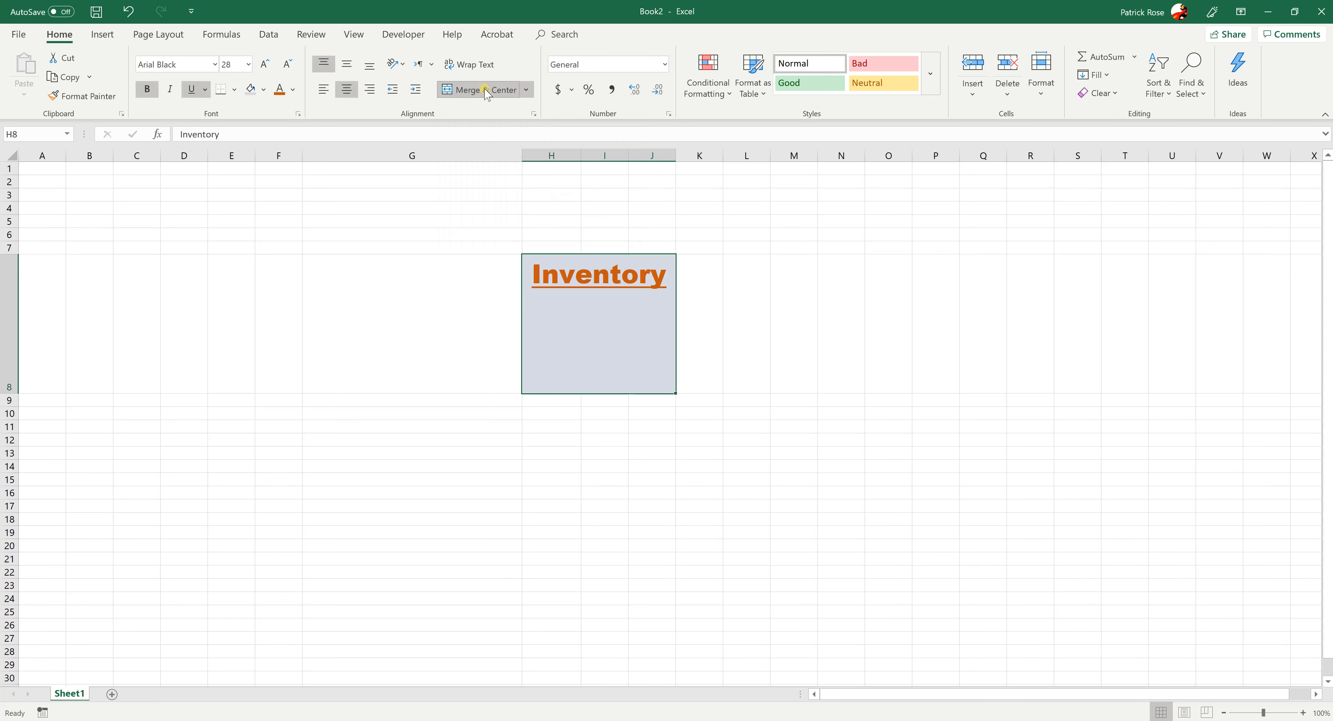
click(760, 386)
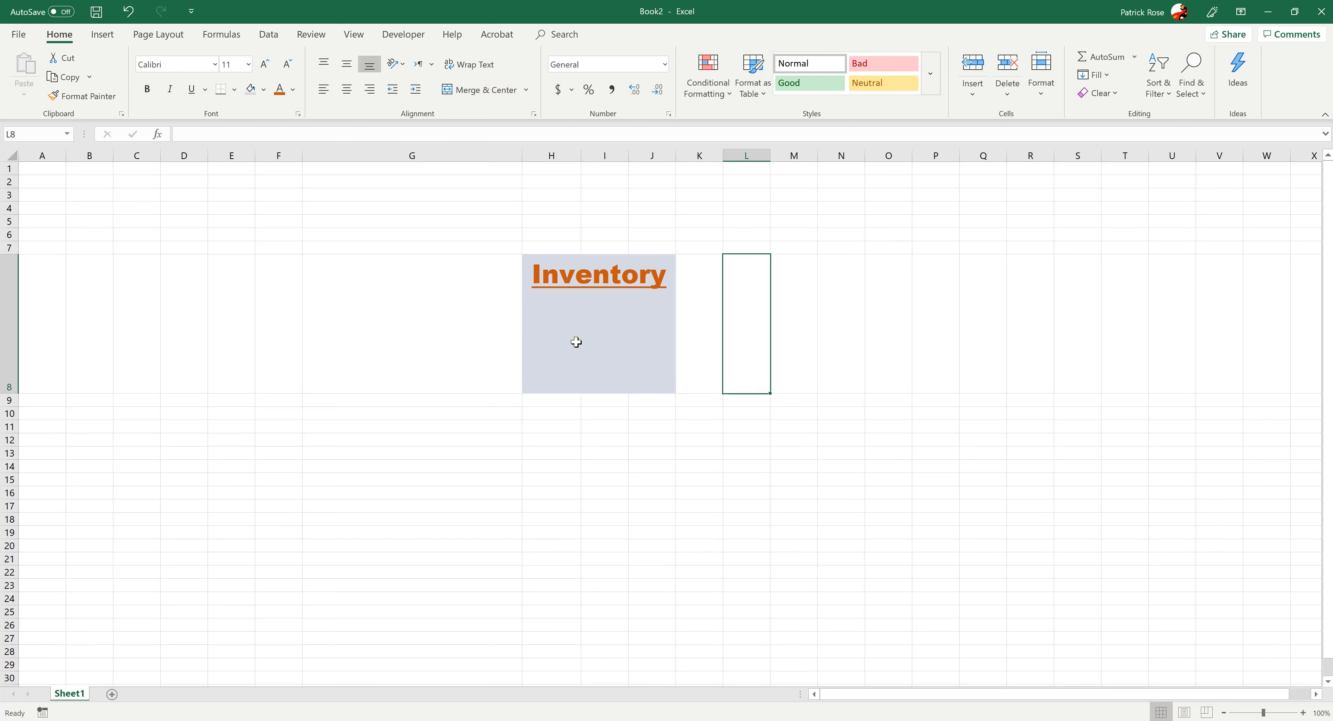
Compare the merged Inventory cell with the separate cells H7:J7 above it and H9:J9 below it
drag(545, 248, 651, 247)
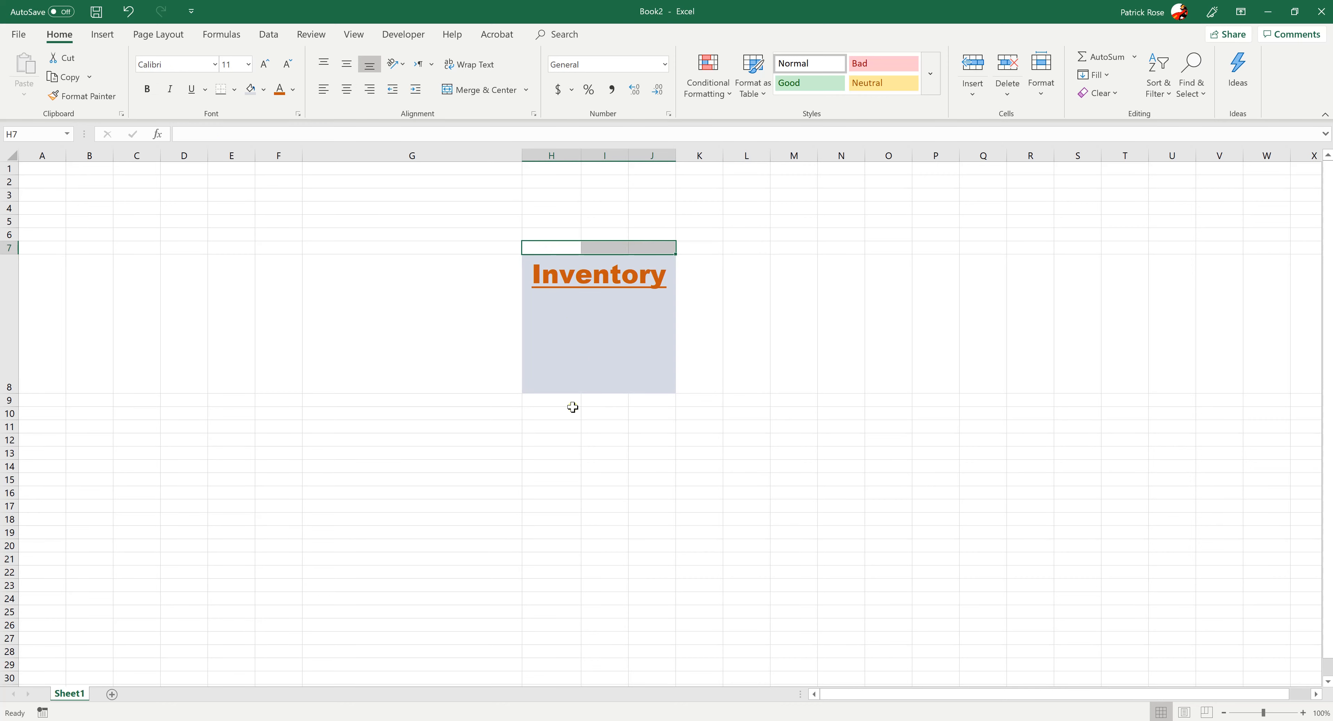
drag(545, 400, 657, 399)
click(592, 343)
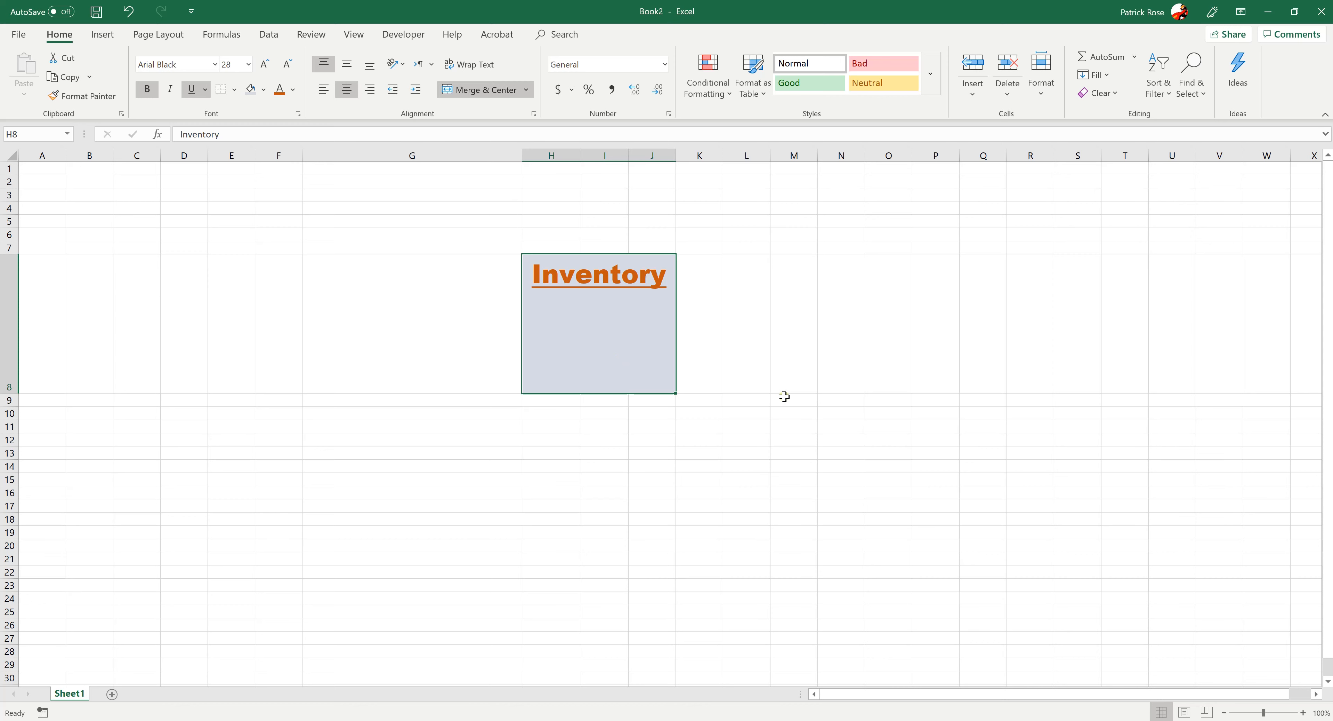
click(726, 376)
click(401, 345)
click(573, 334)
click(415, 235)
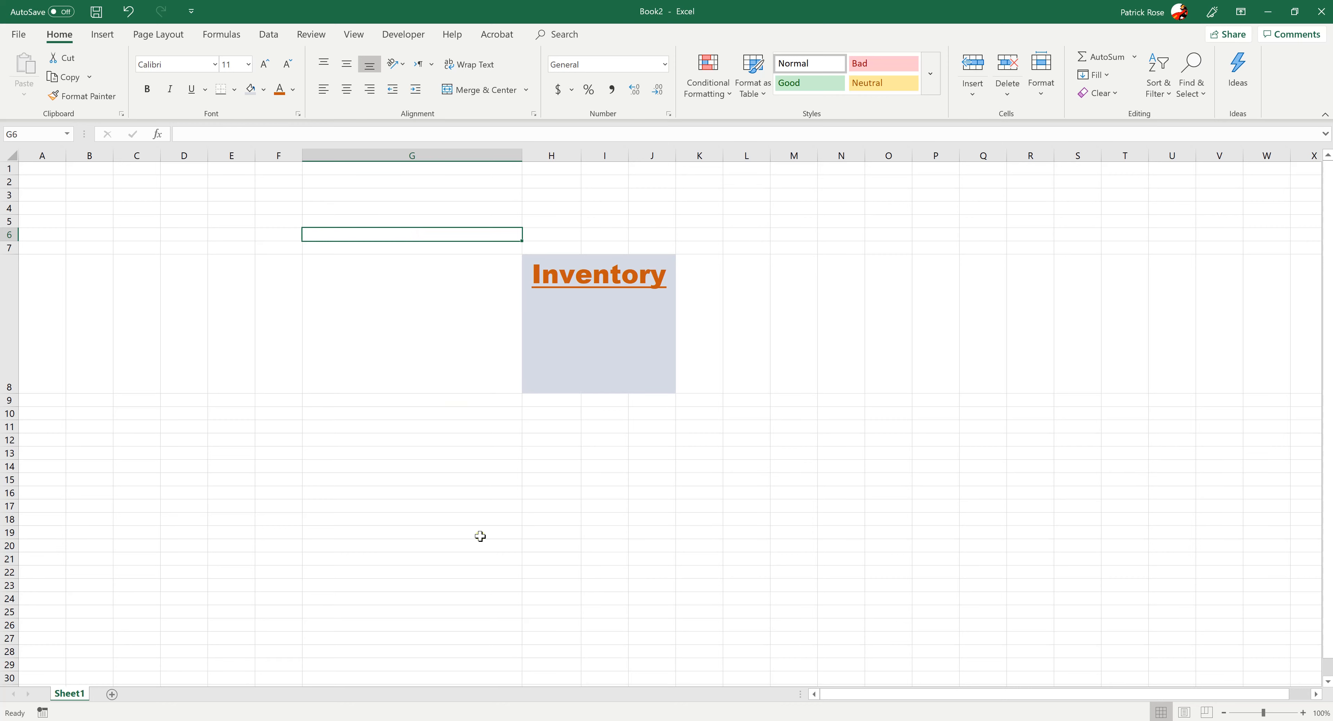
click(472, 517)
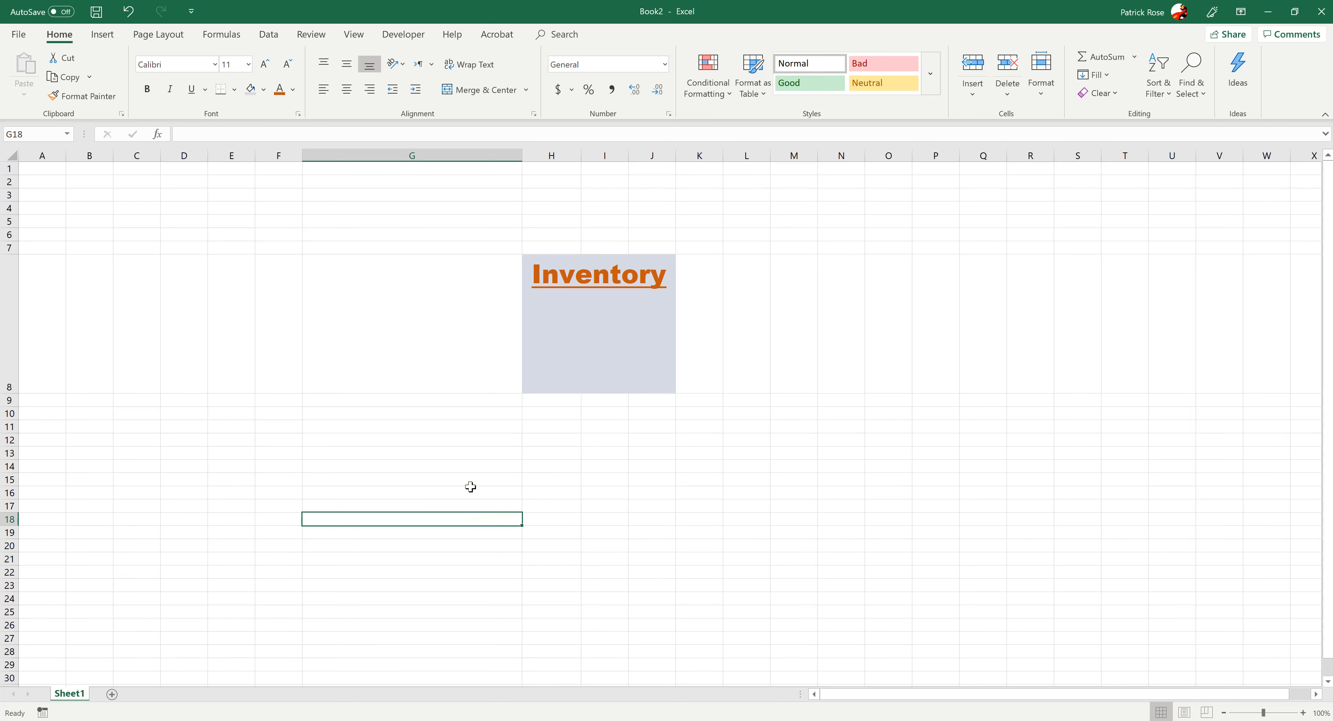
click(417, 438)
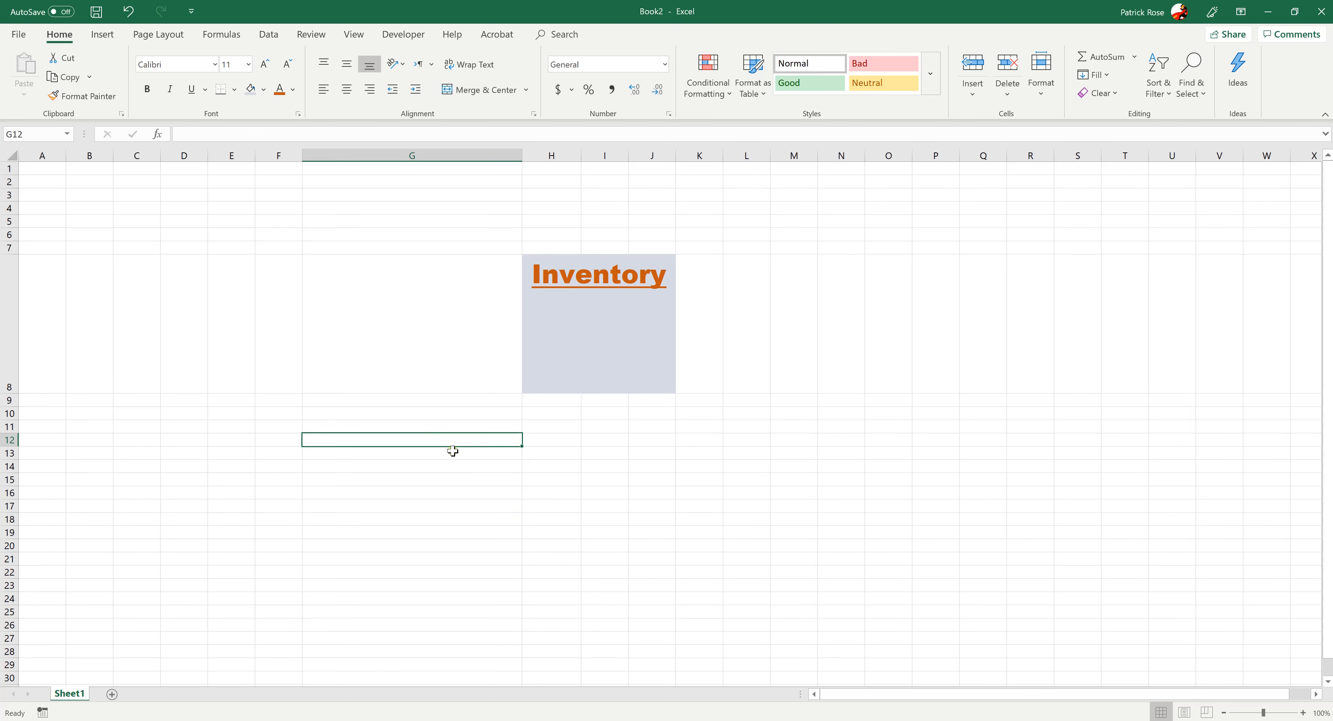
drag(425, 428, 688, 467)
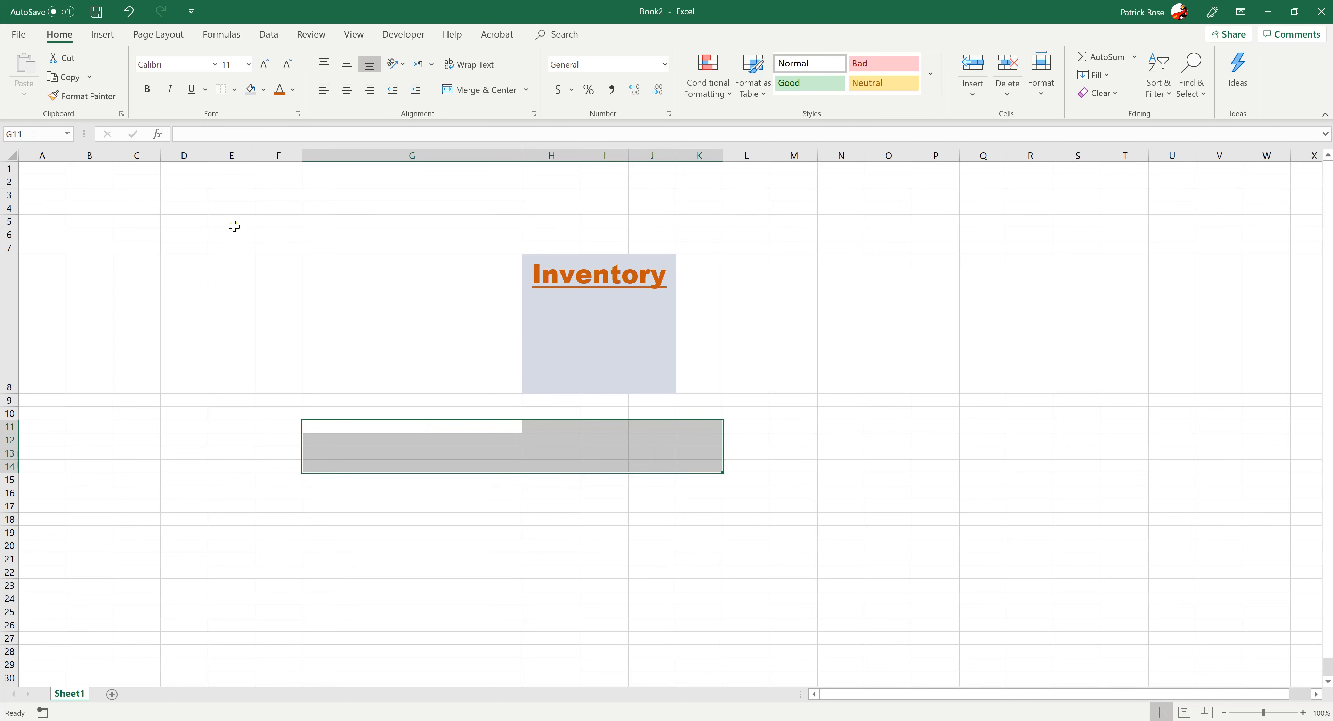
drag(100, 192, 184, 246)
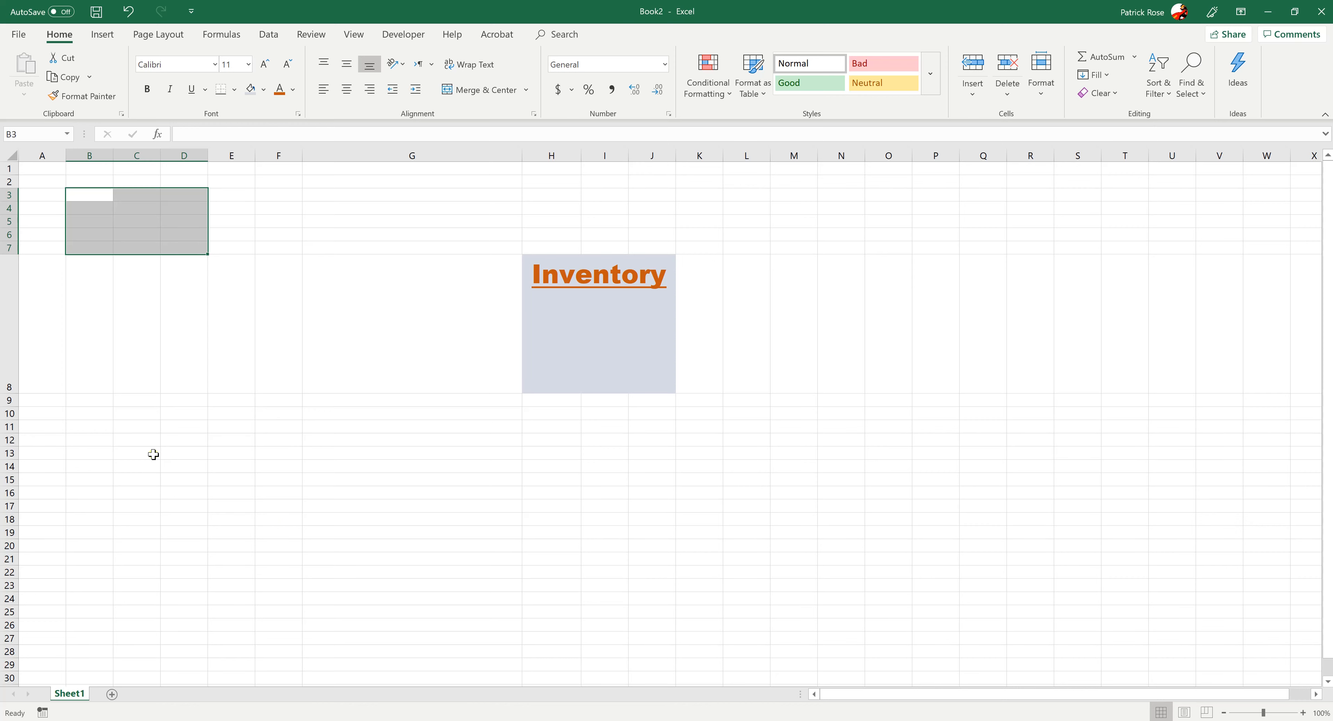
drag(153, 454, 140, 630)
click(460, 472)
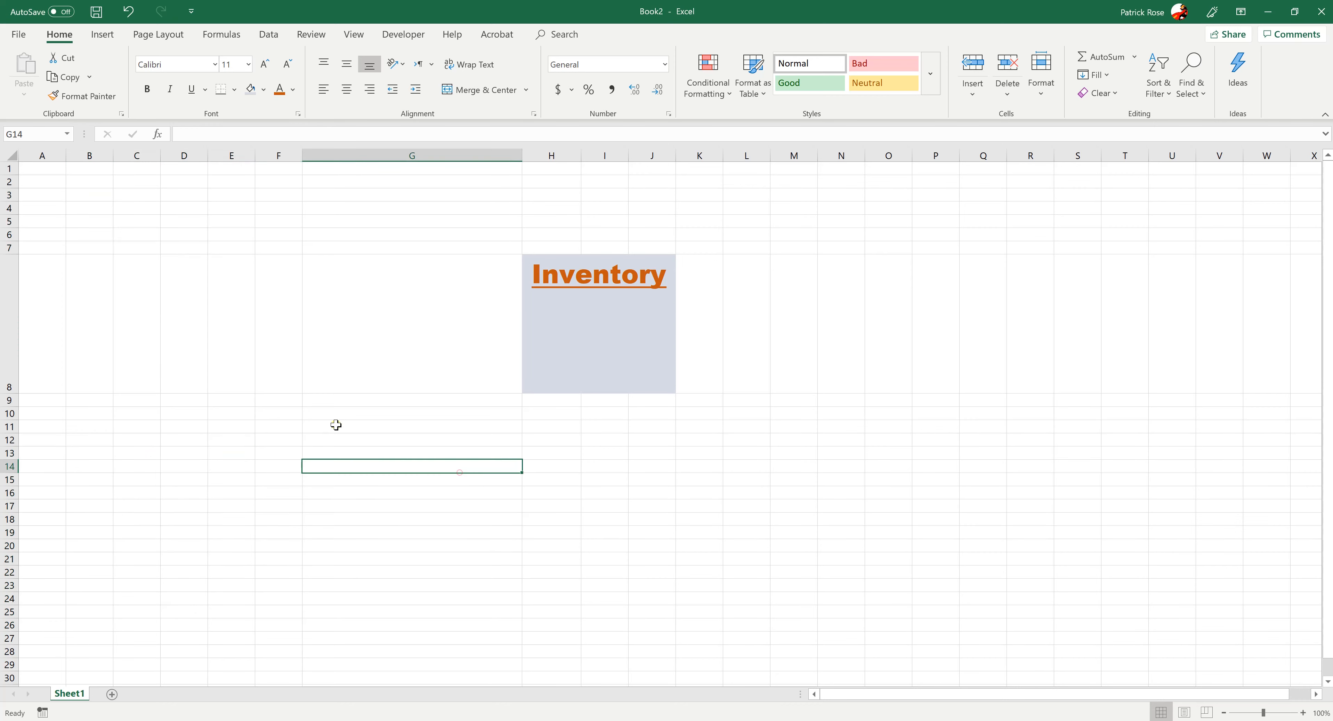
drag(359, 418, 566, 520)
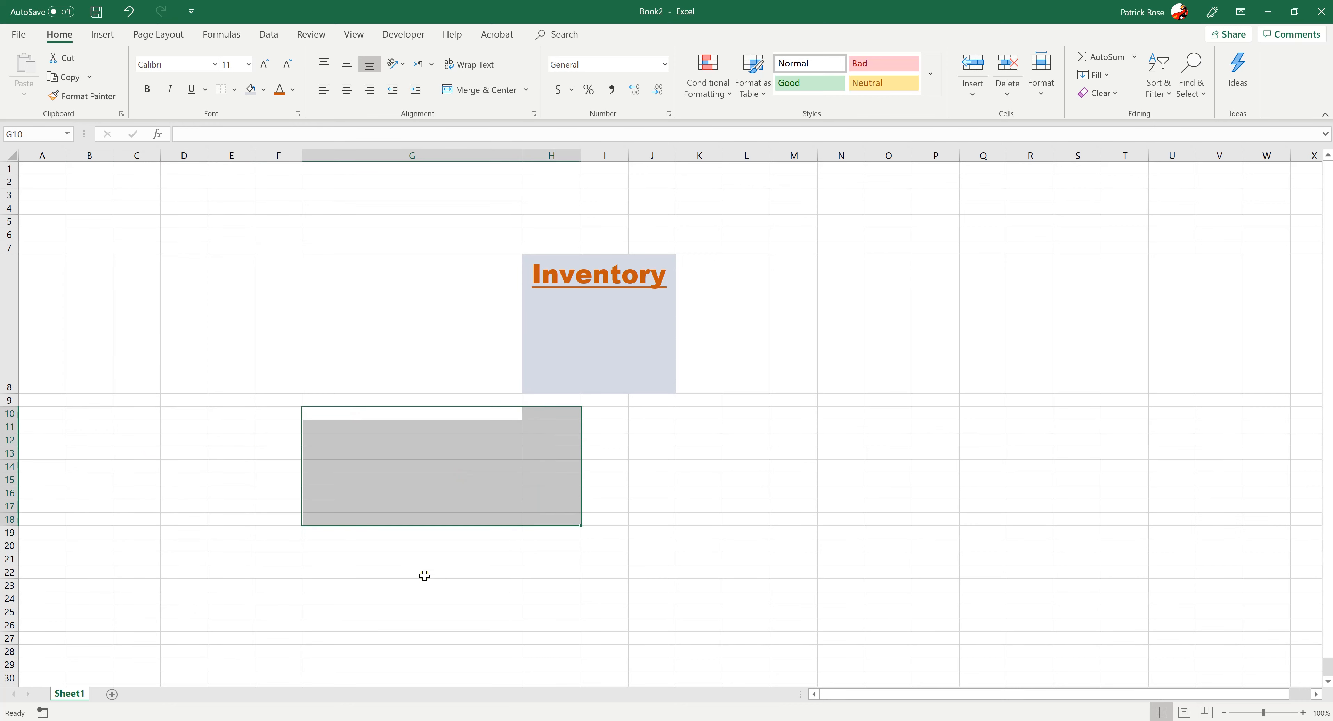
drag(414, 559, 441, 651)
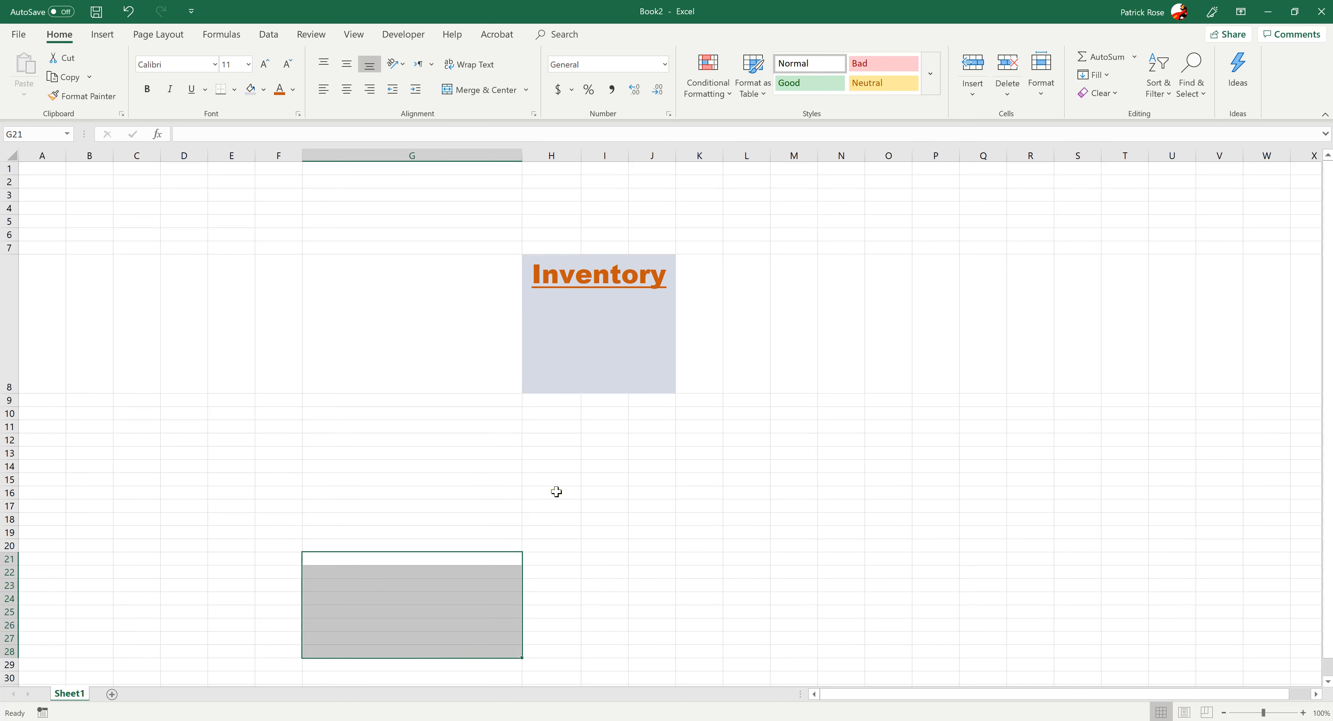
drag(550, 440, 575, 563)
click(592, 546)
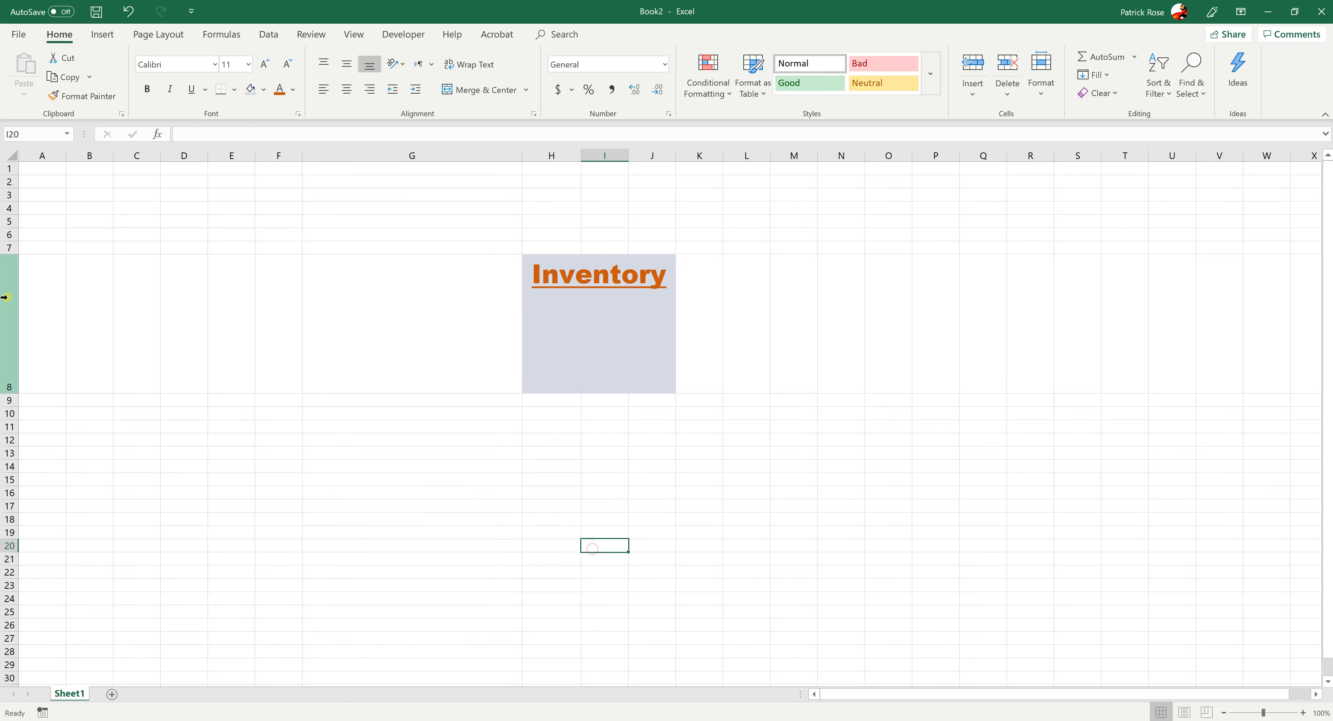
drag(198, 183, 295, 229)
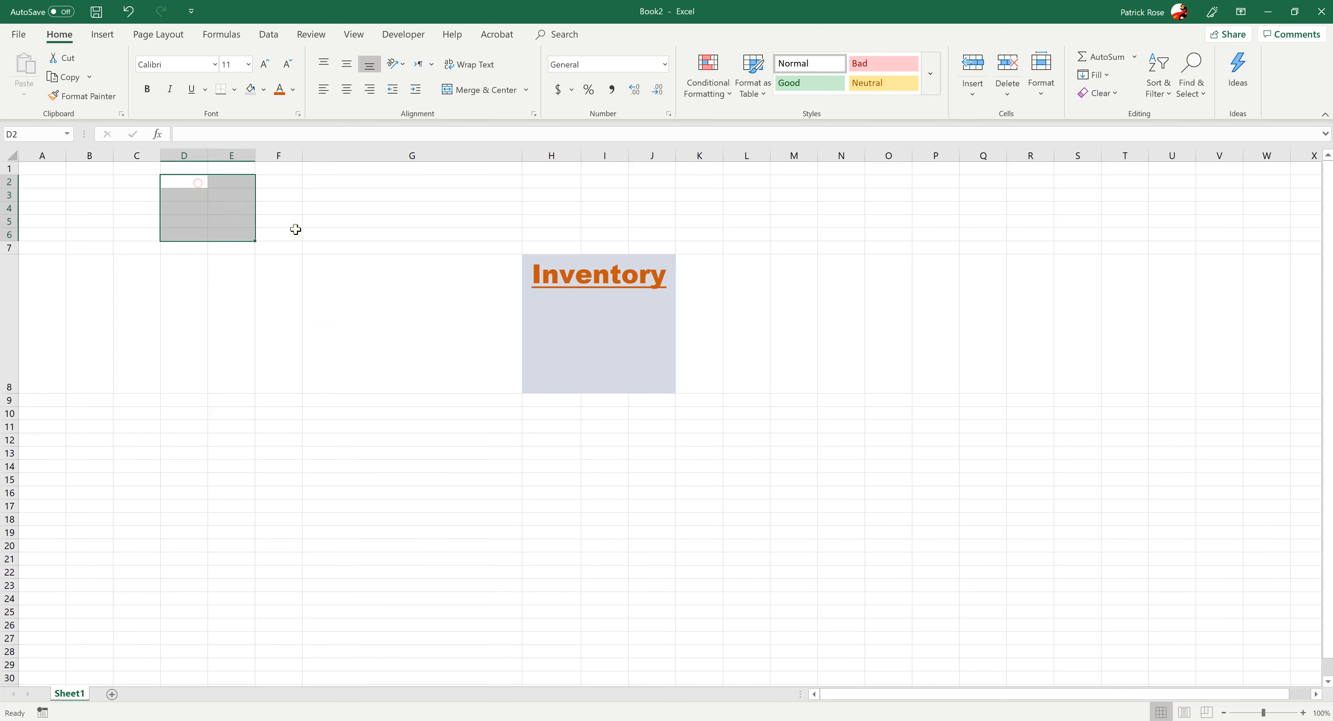
drag(392, 206, 442, 236)
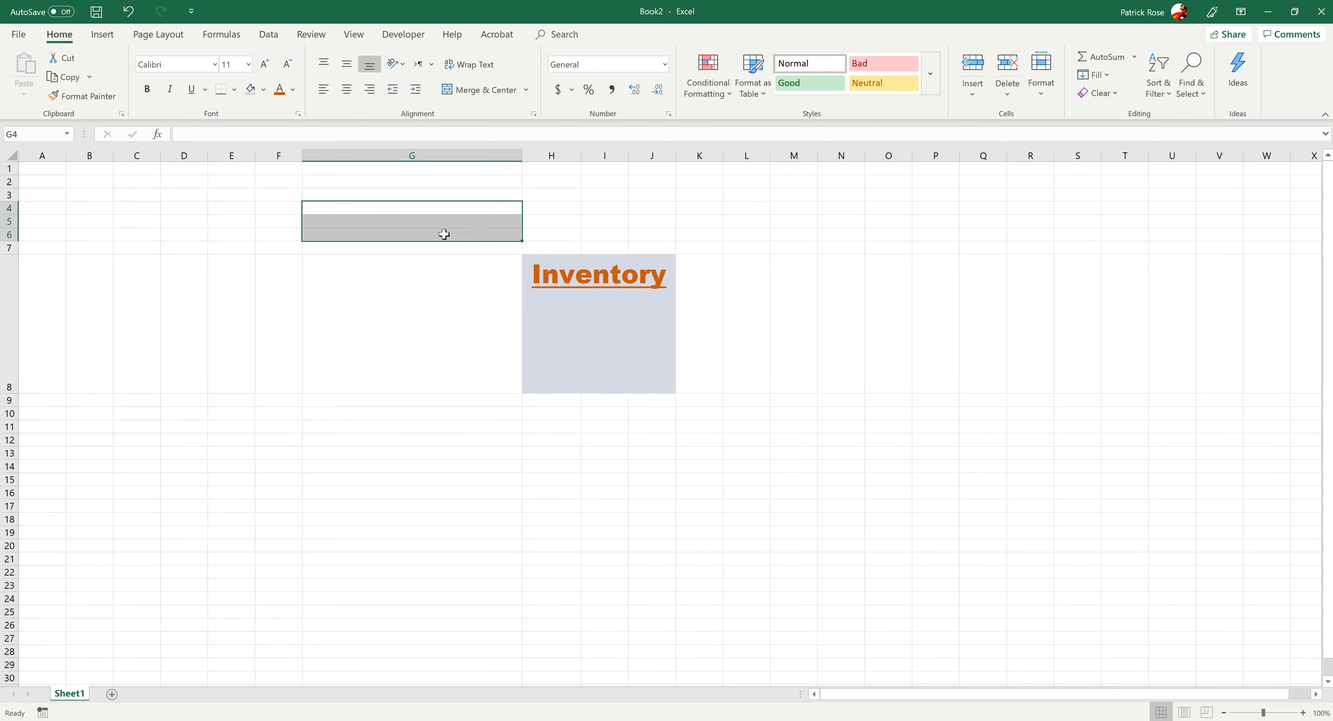
click(164, 443)
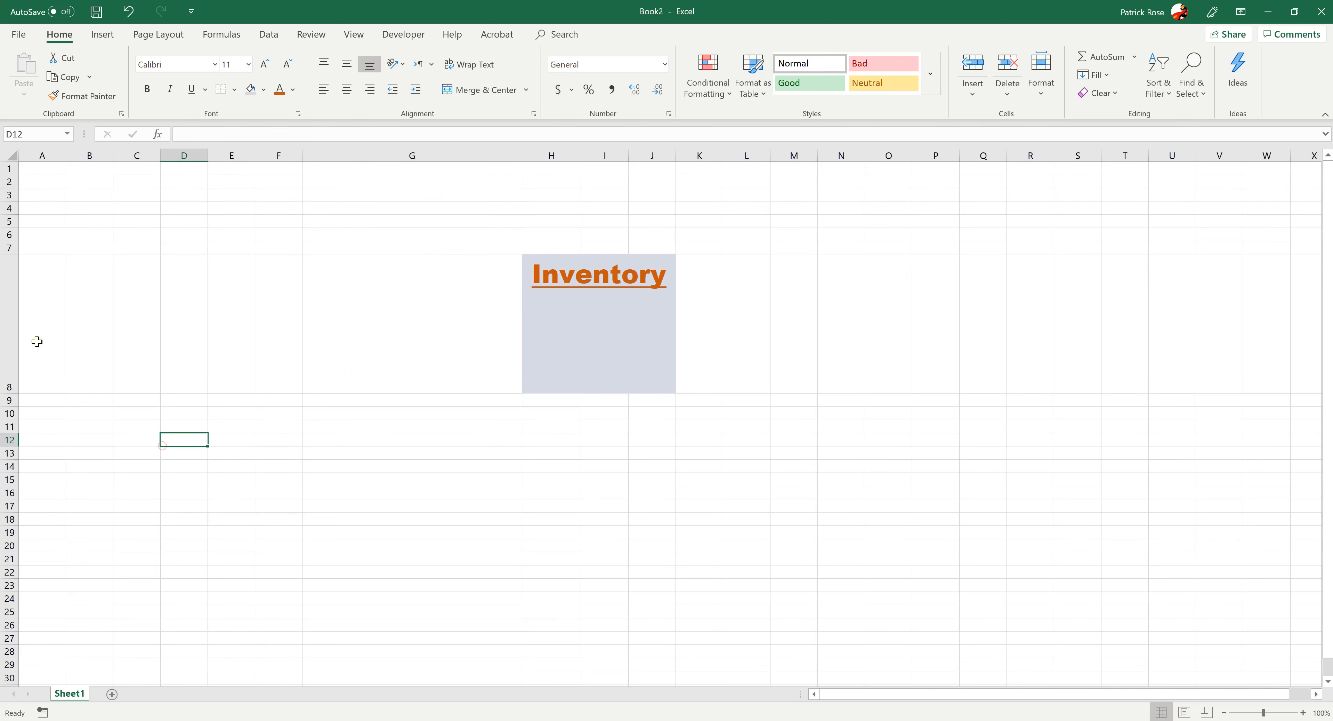
Delete the entire row 8, which contains the merged Inventory heading
click(5, 298)
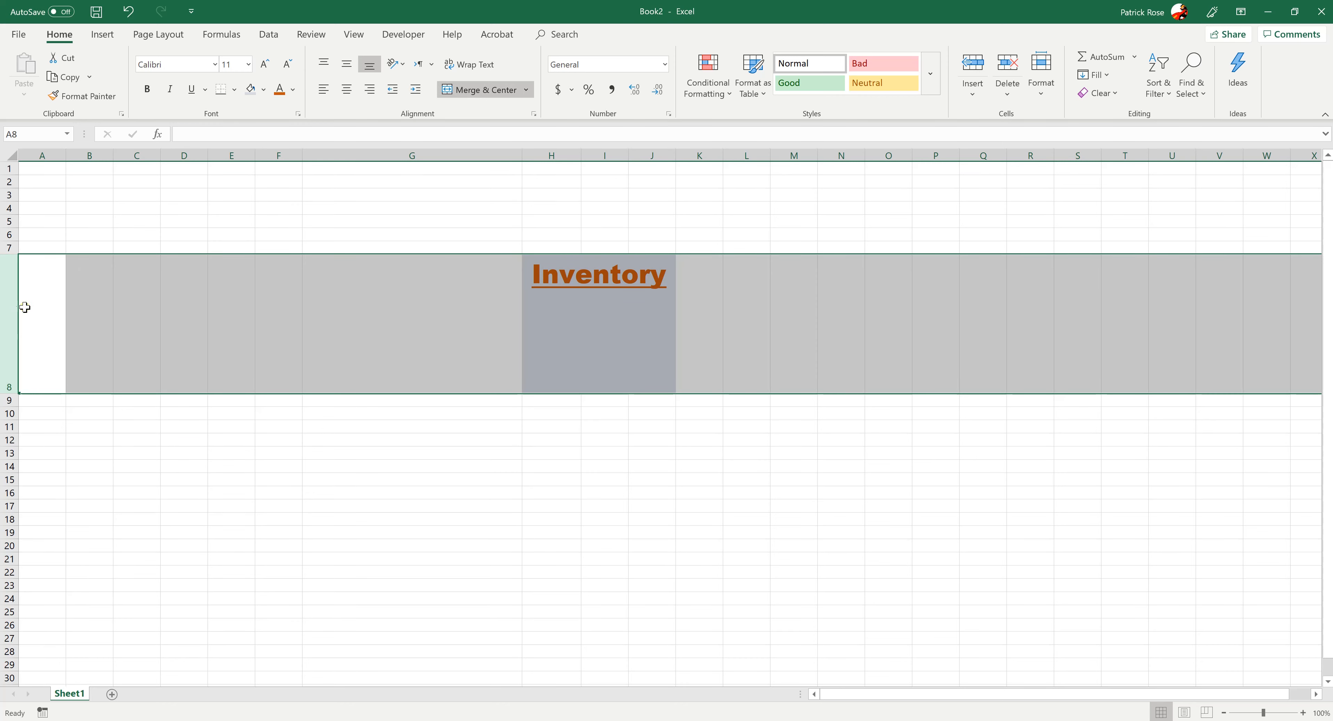
right_click(9, 305)
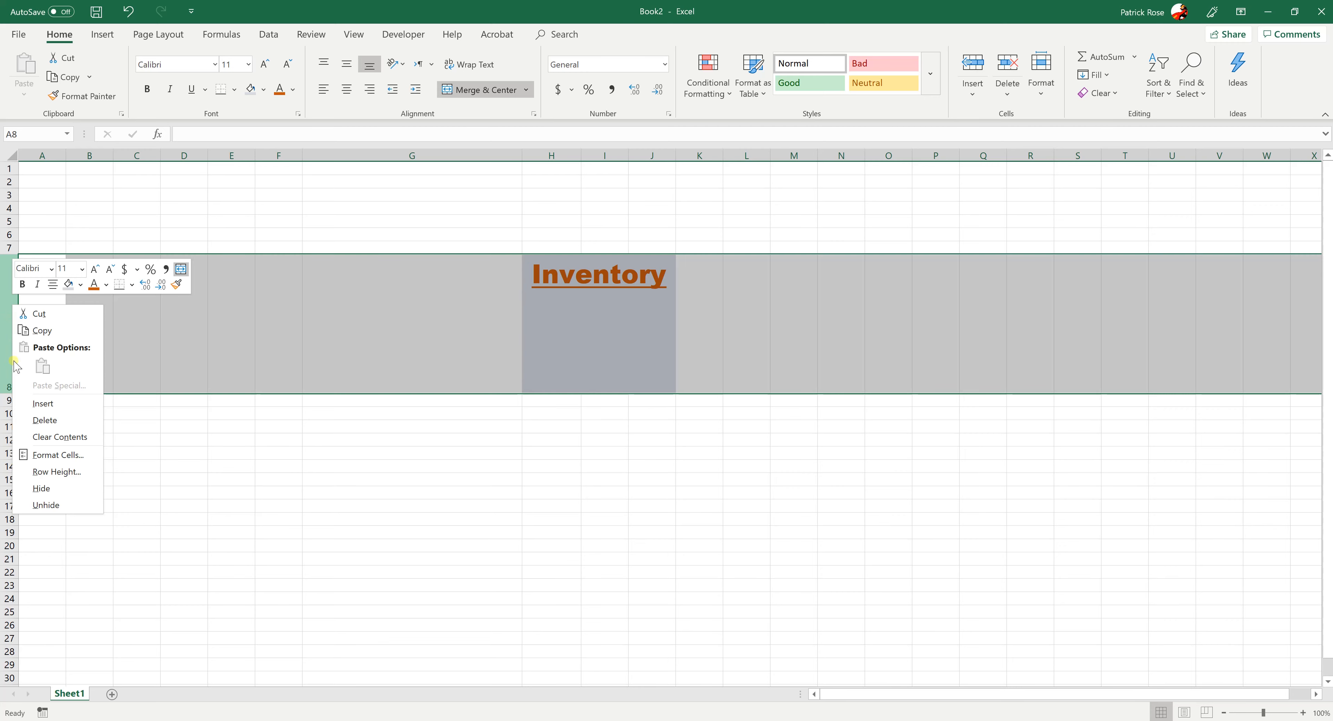
click(45, 420)
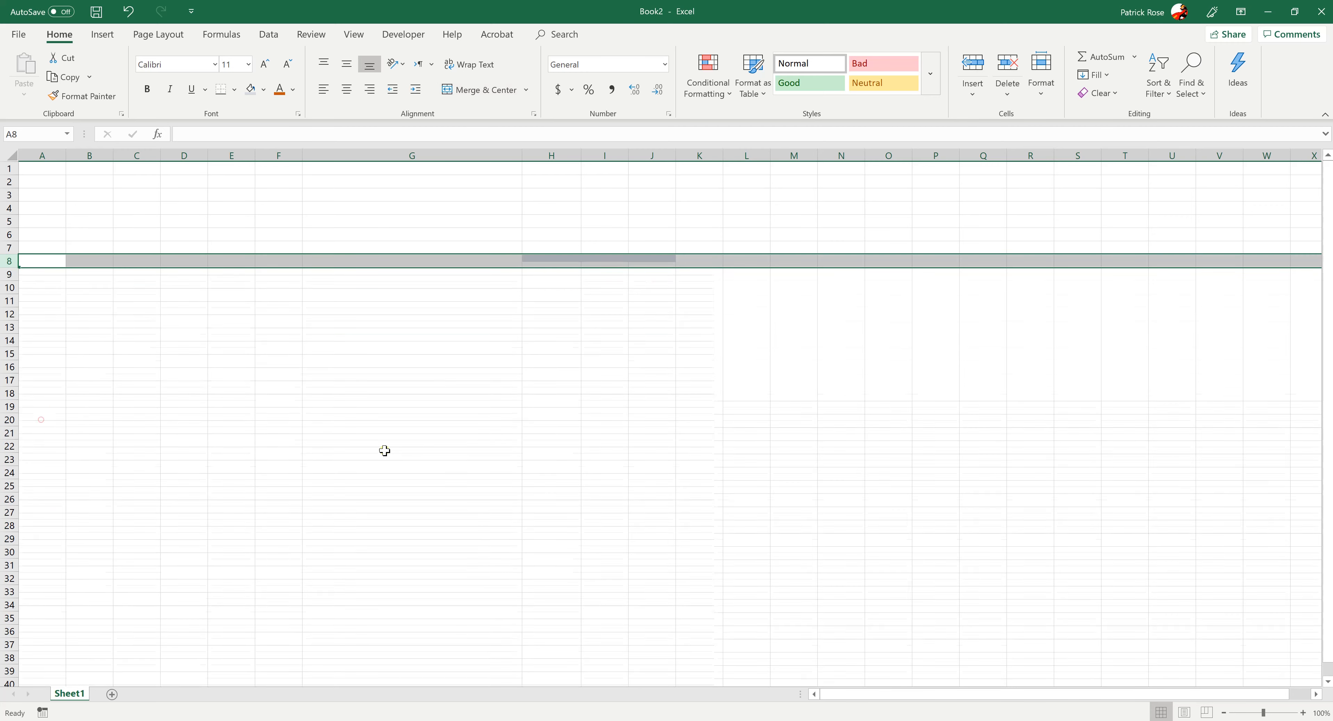
click(421, 468)
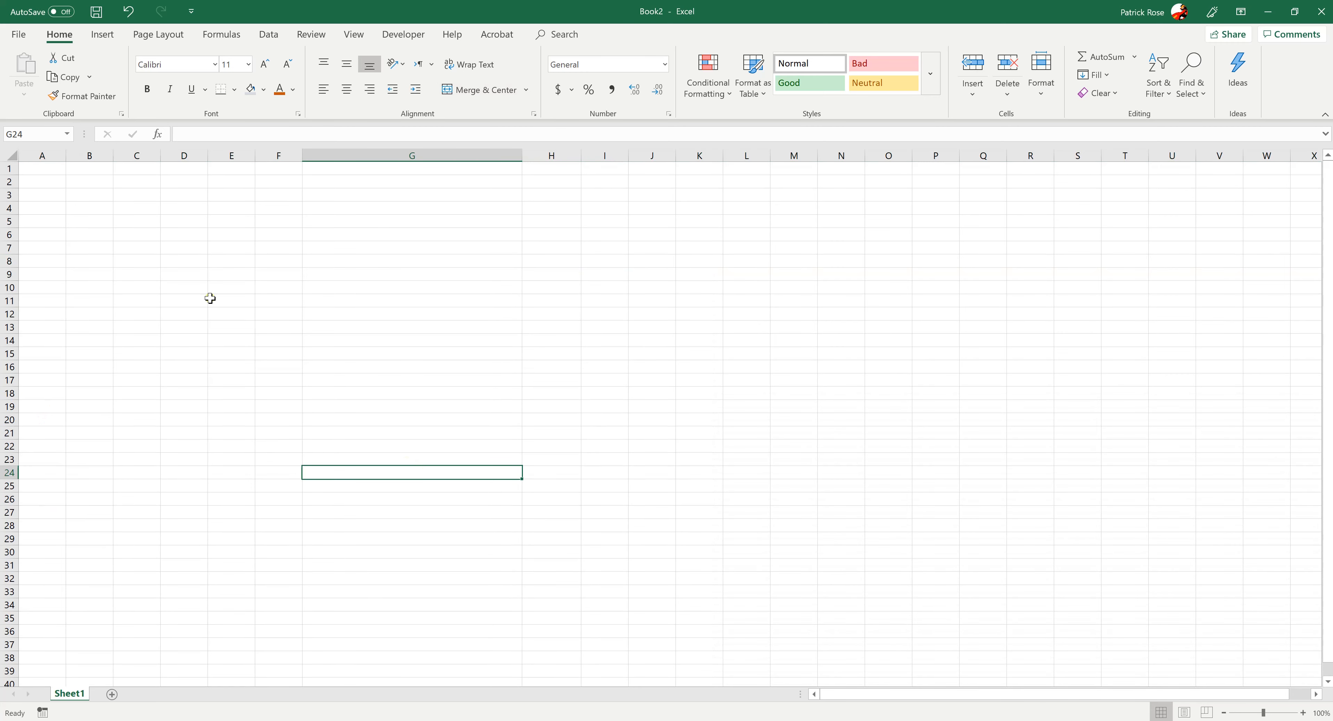
click(132, 250)
click(37, 171)
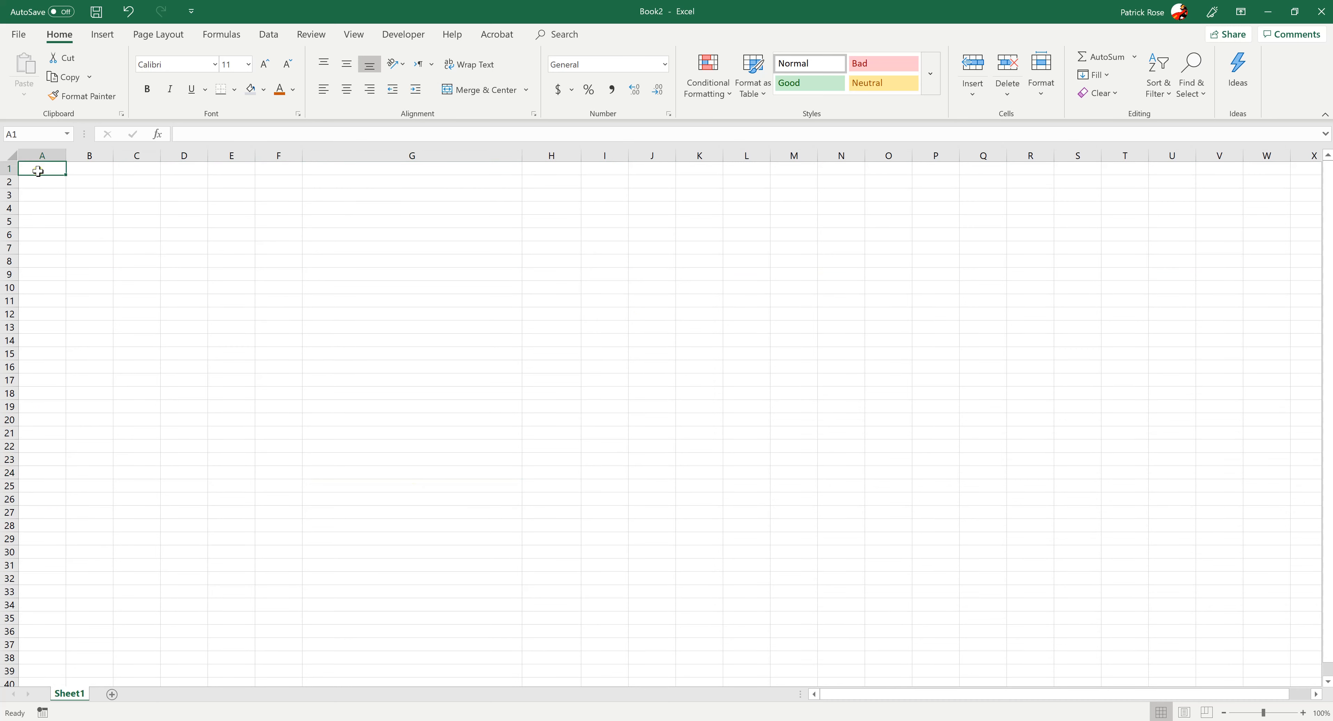
click(217, 297)
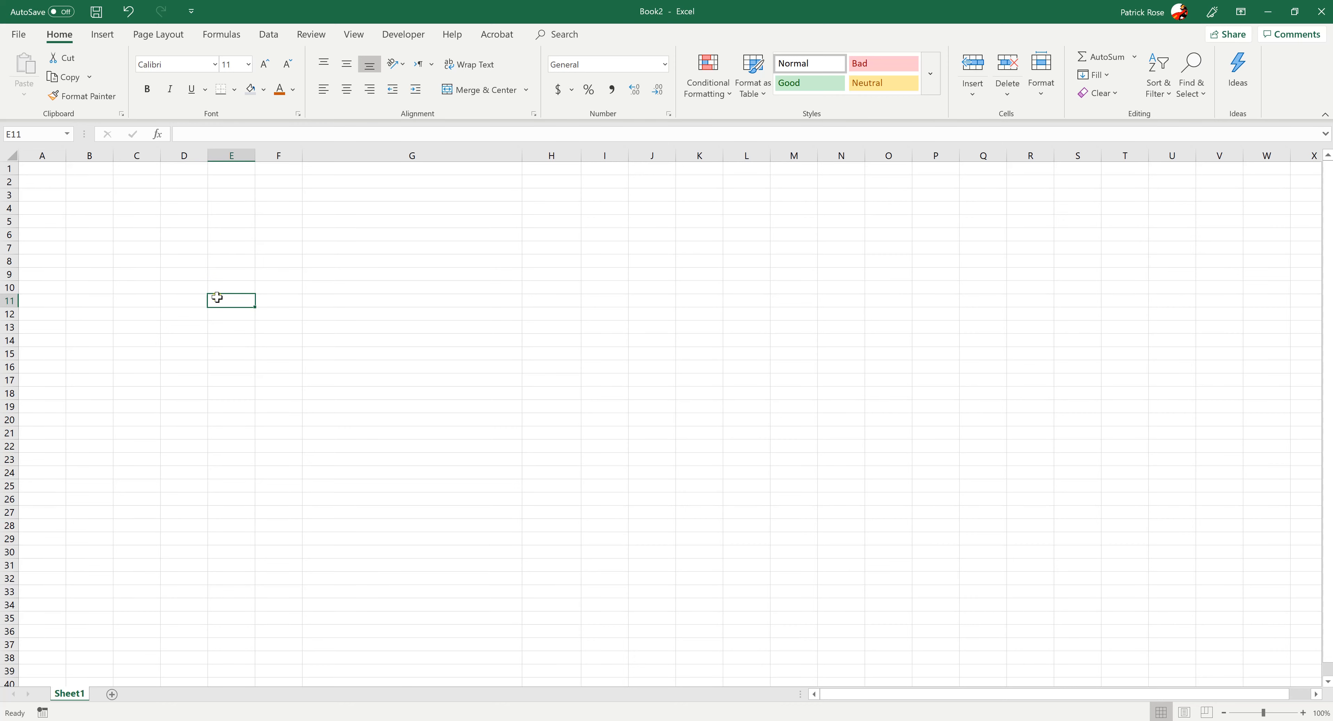
click(122, 242)
click(41, 181)
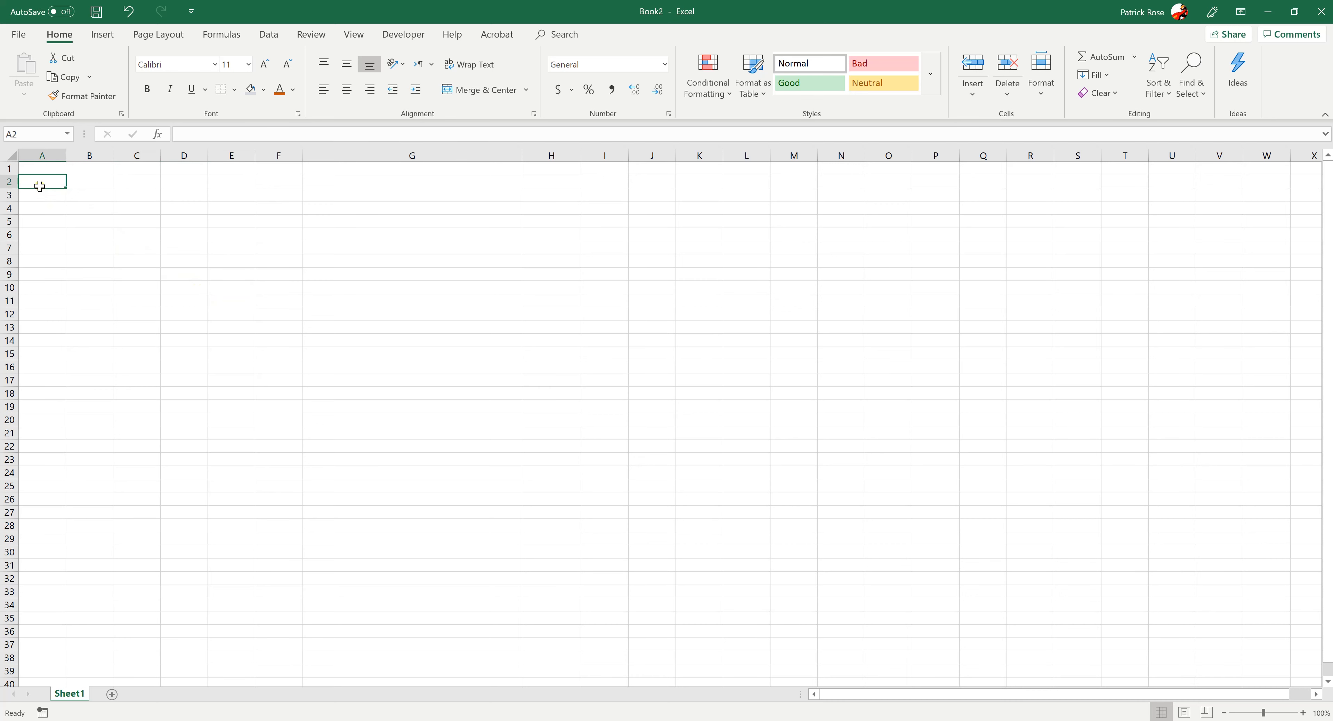
Enter the title Computer Parts in cell A1 and the column heading Items in cell A3
click(41, 168)
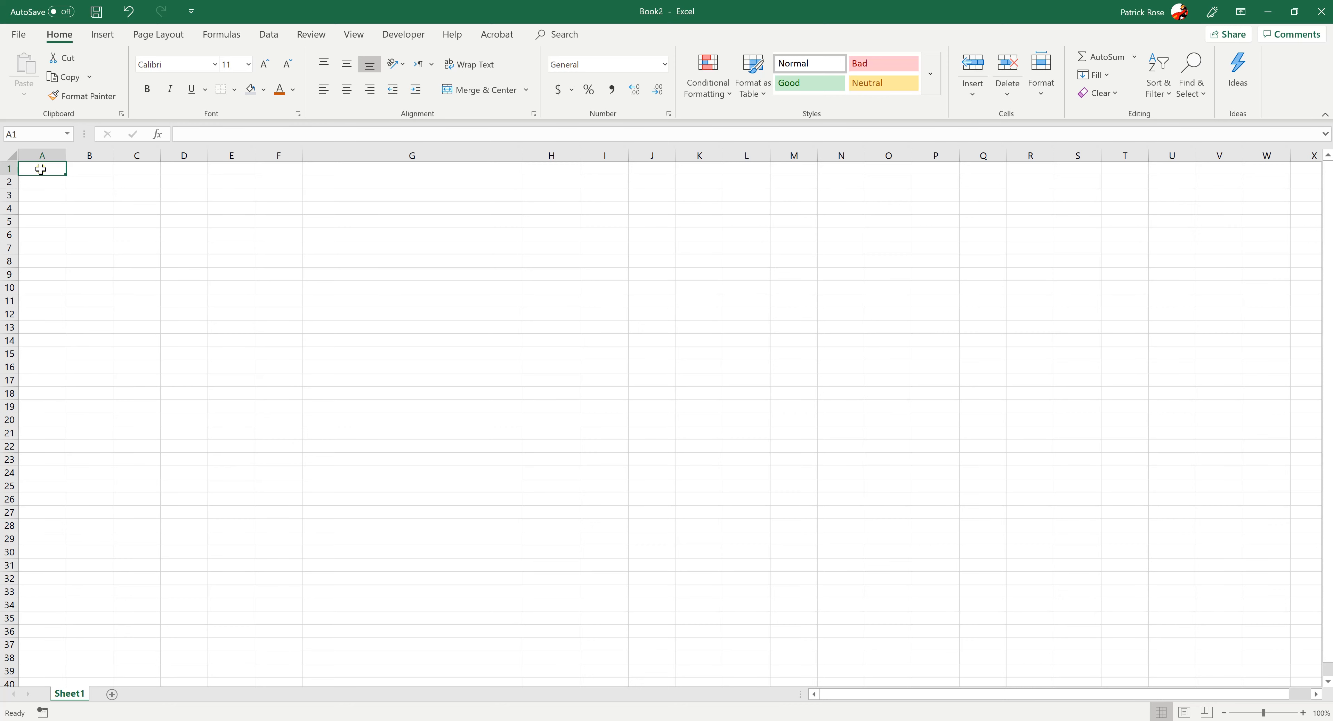
text(Computer Parts)
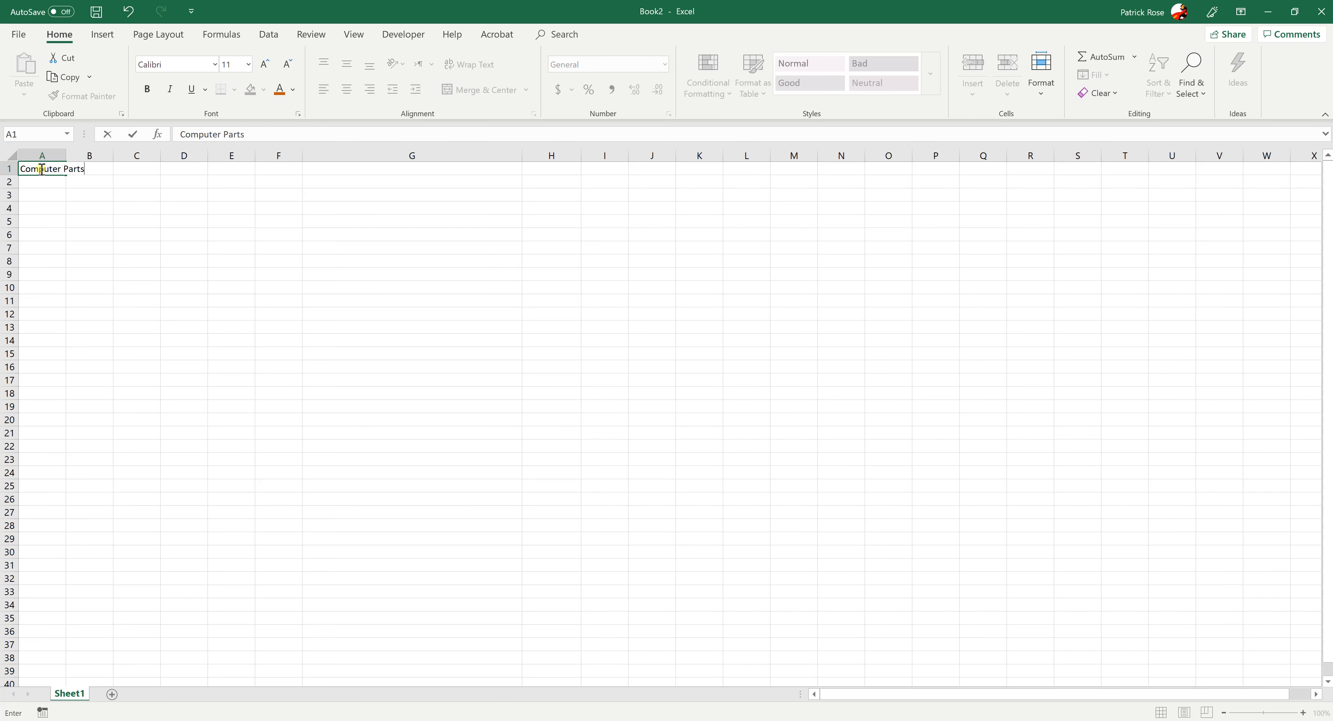
key(Return)
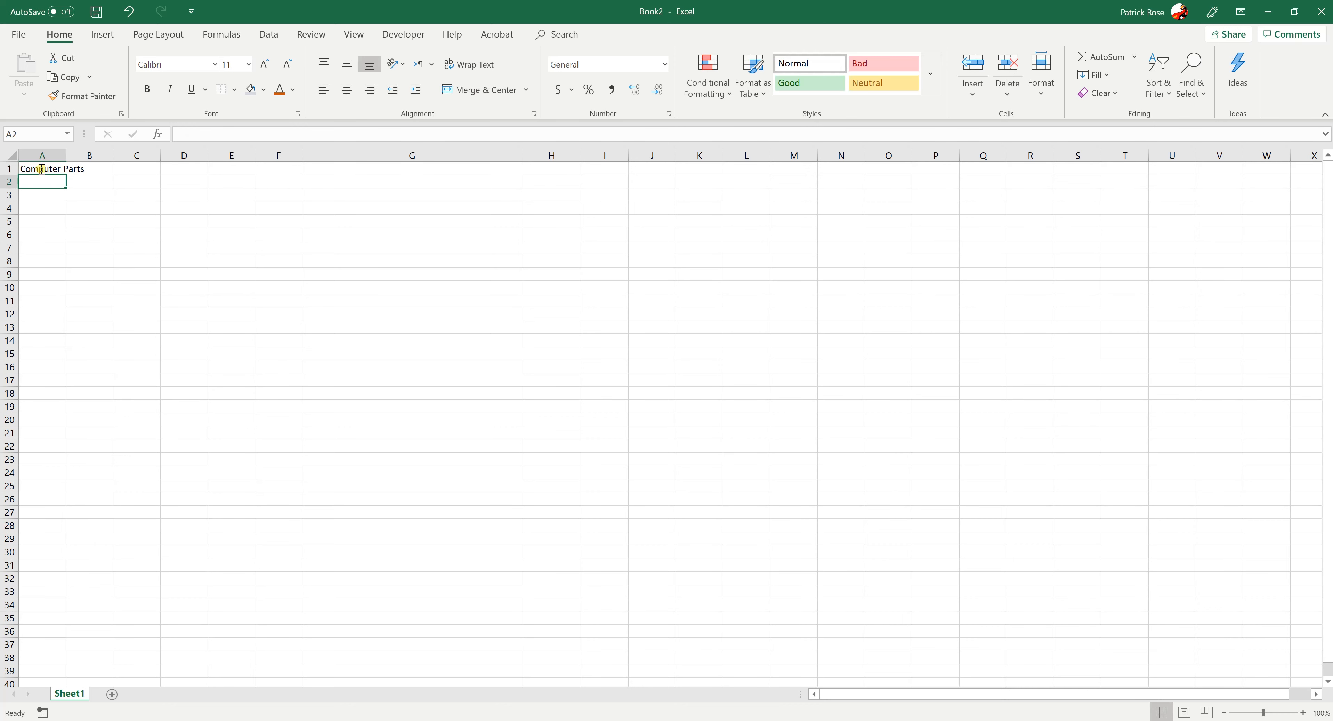
key(Return)
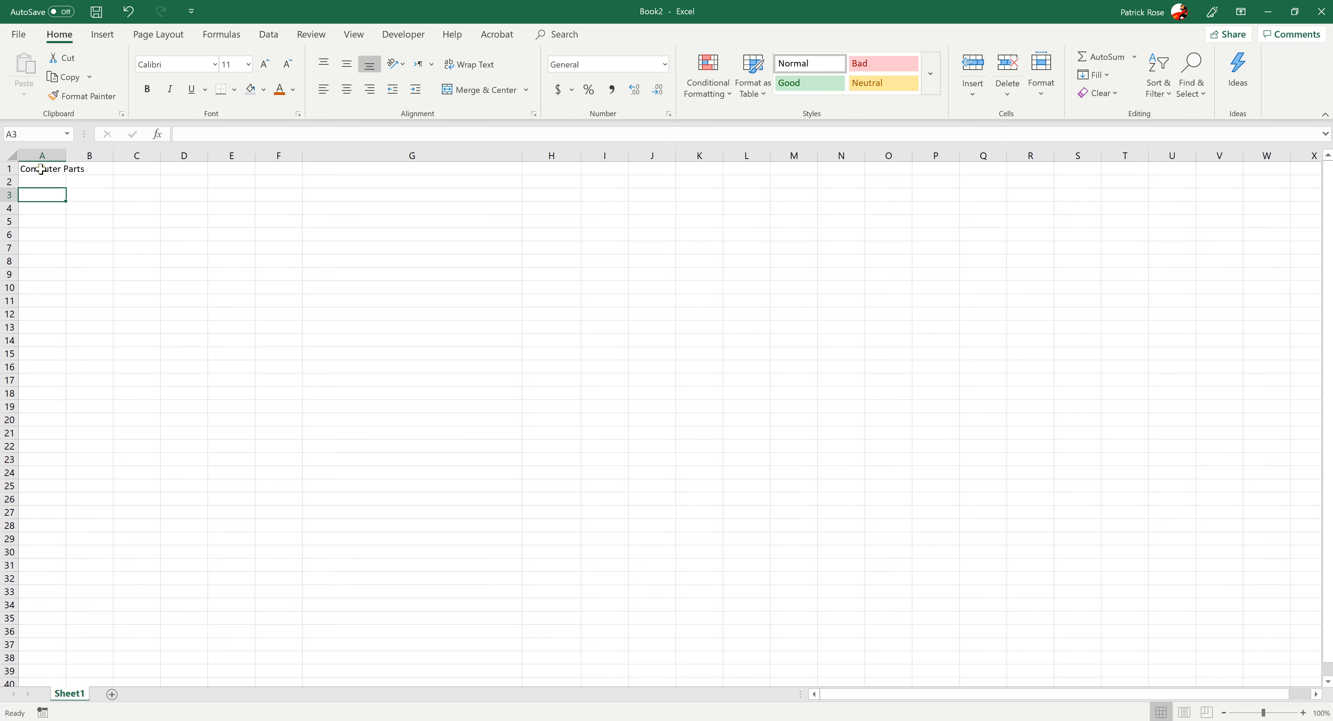
text(It)
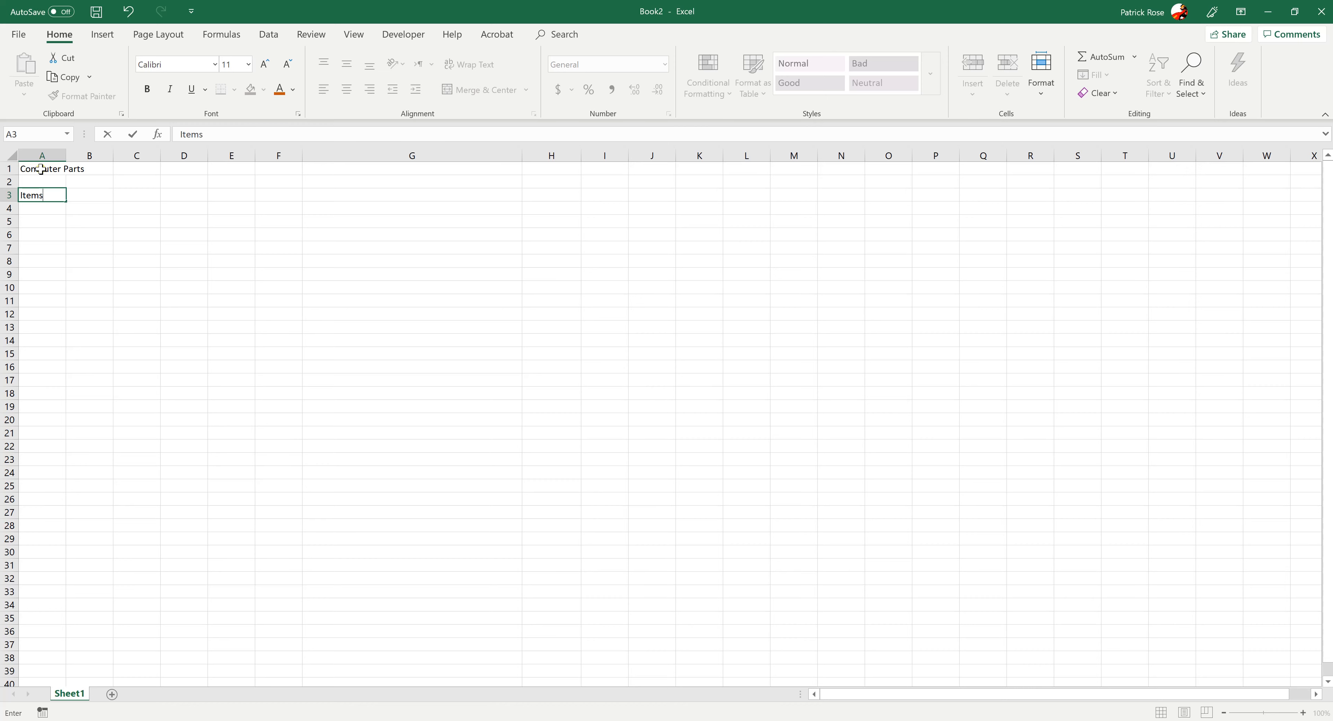
text(ems)
key(Return)
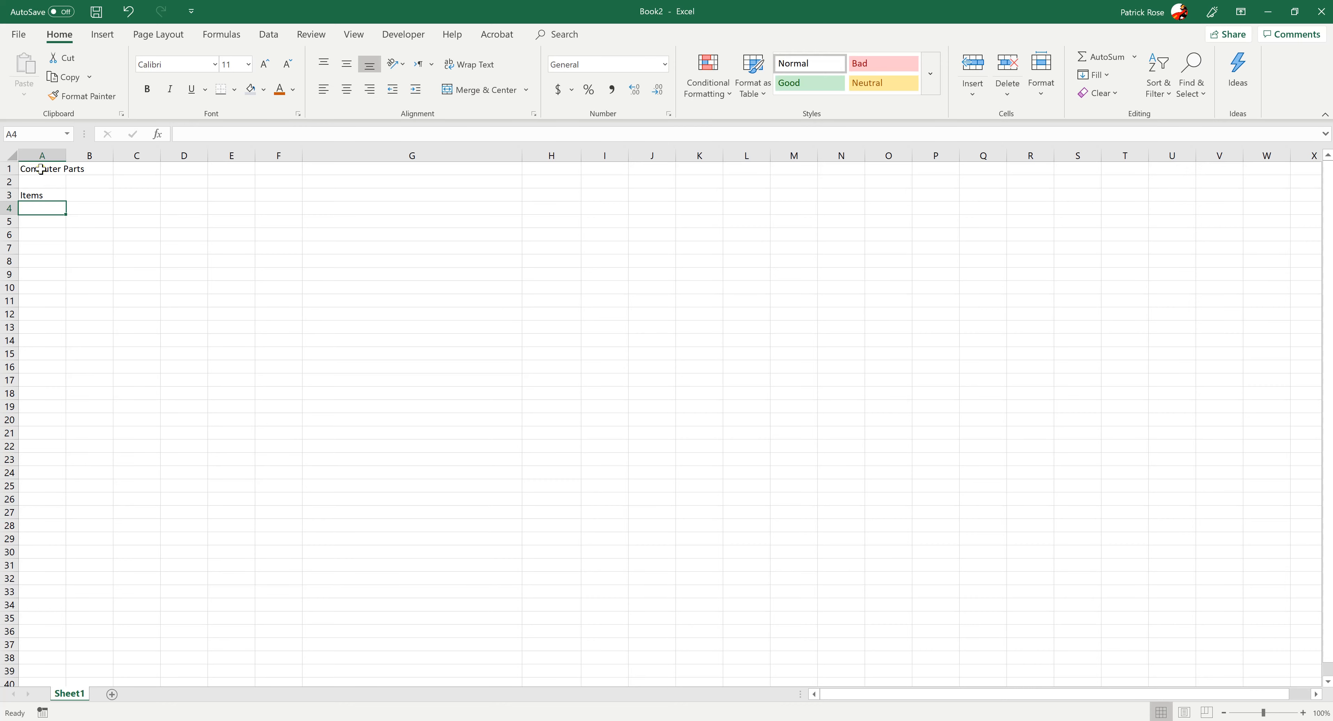
List CPU, Motherboard and Case in cells A4 to A6 under the Items heading
text(CPU)
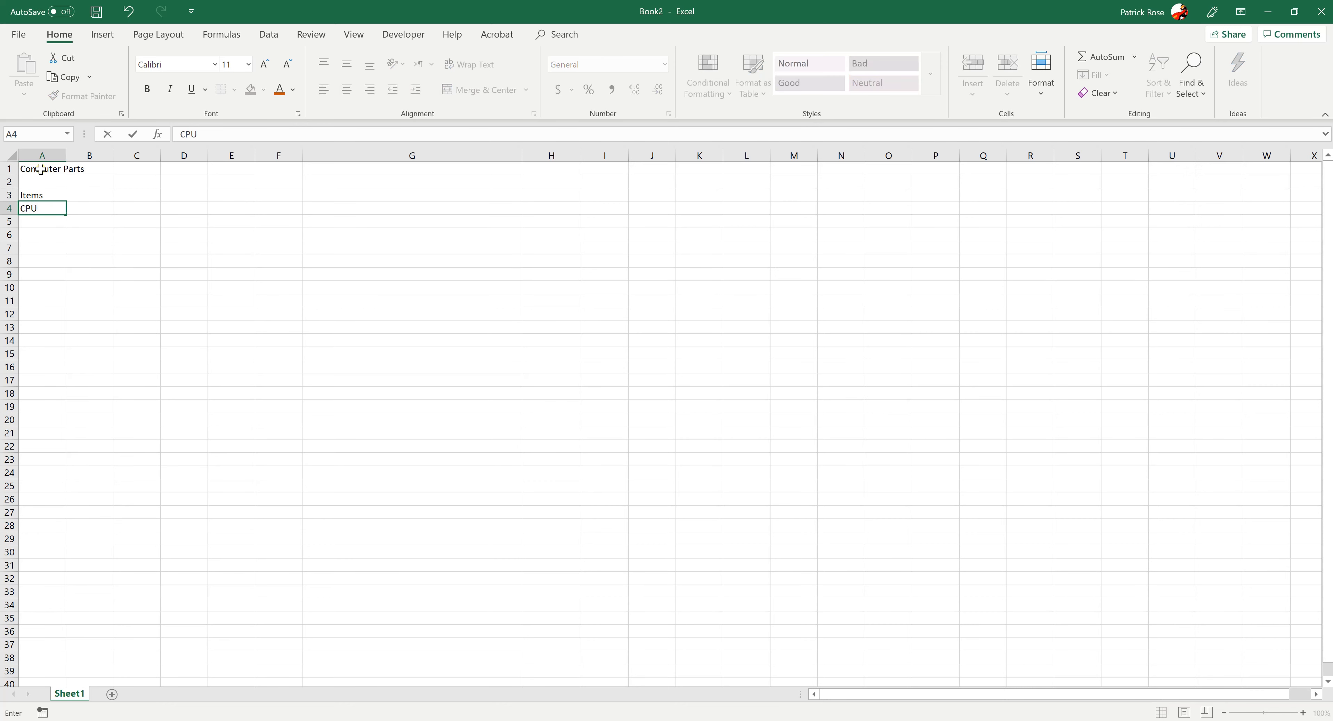
key(Return)
text(Motherboard)
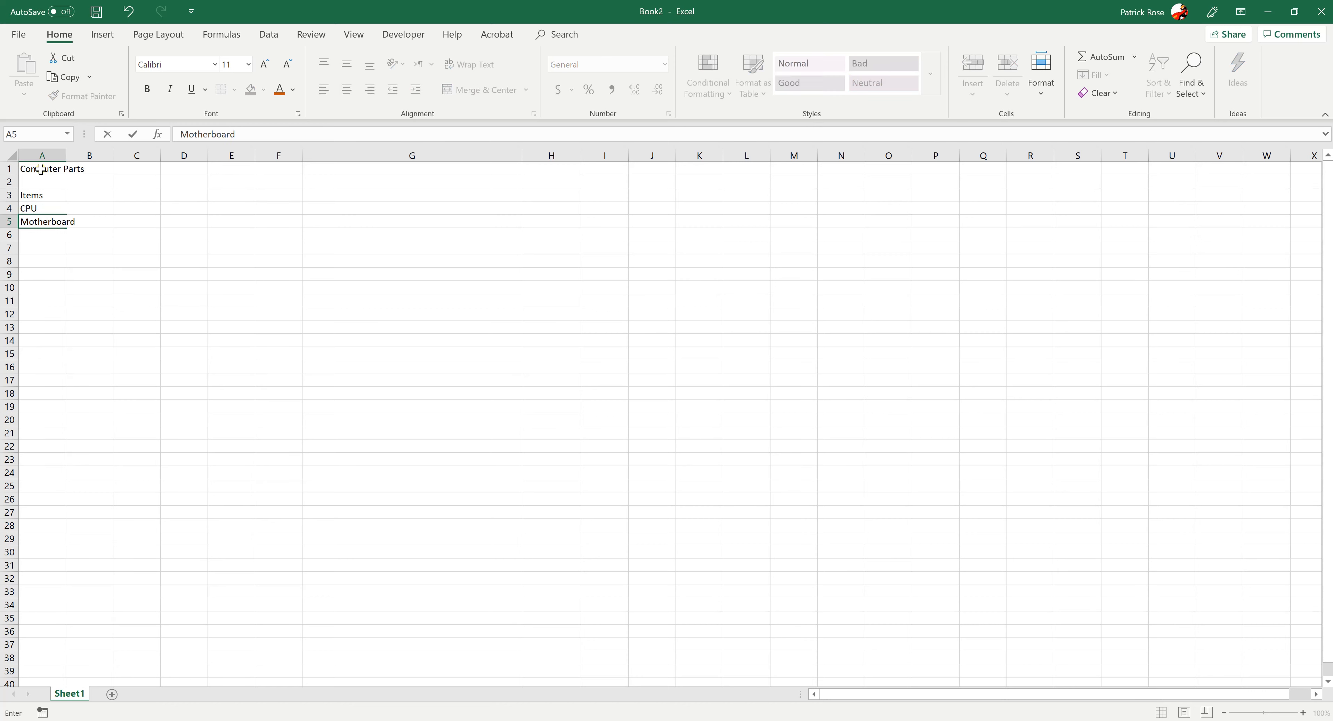
key(Return)
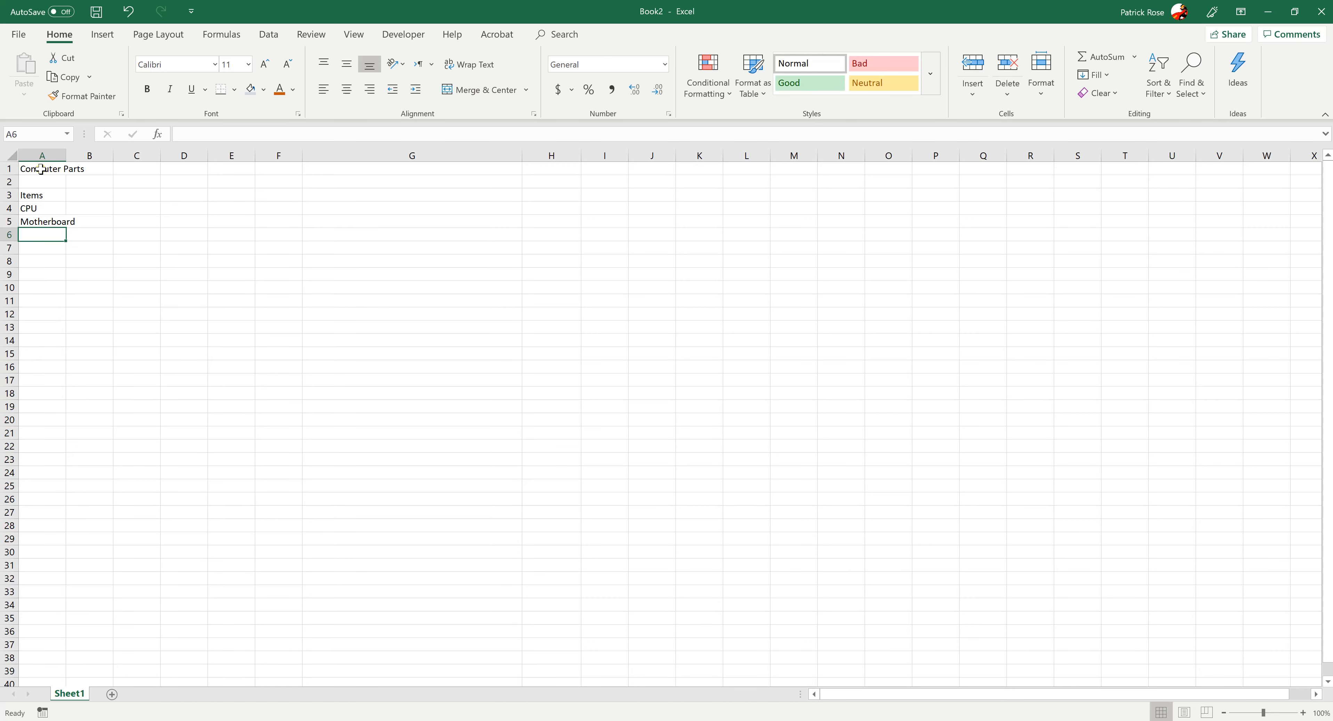
text(Case)
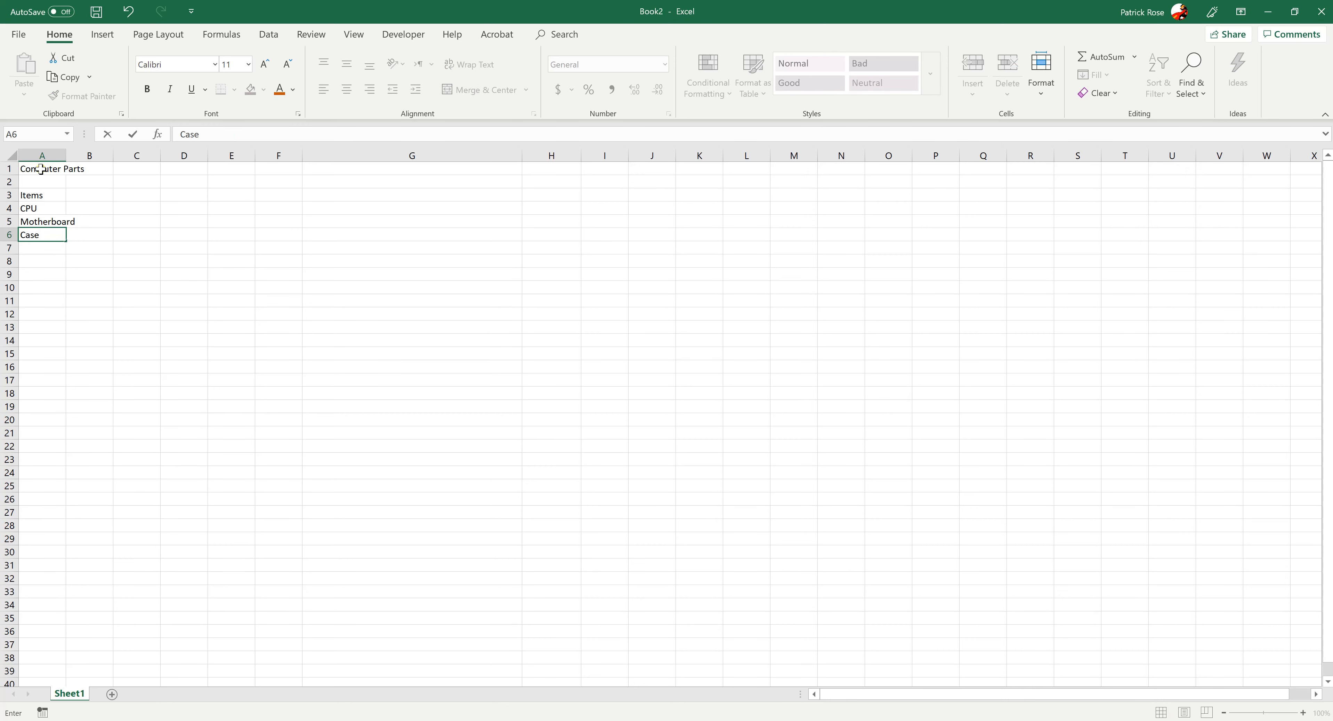
key(Return)
Continue the Items list with Power, RAM and HD in cells A7 to A9
text(Power)
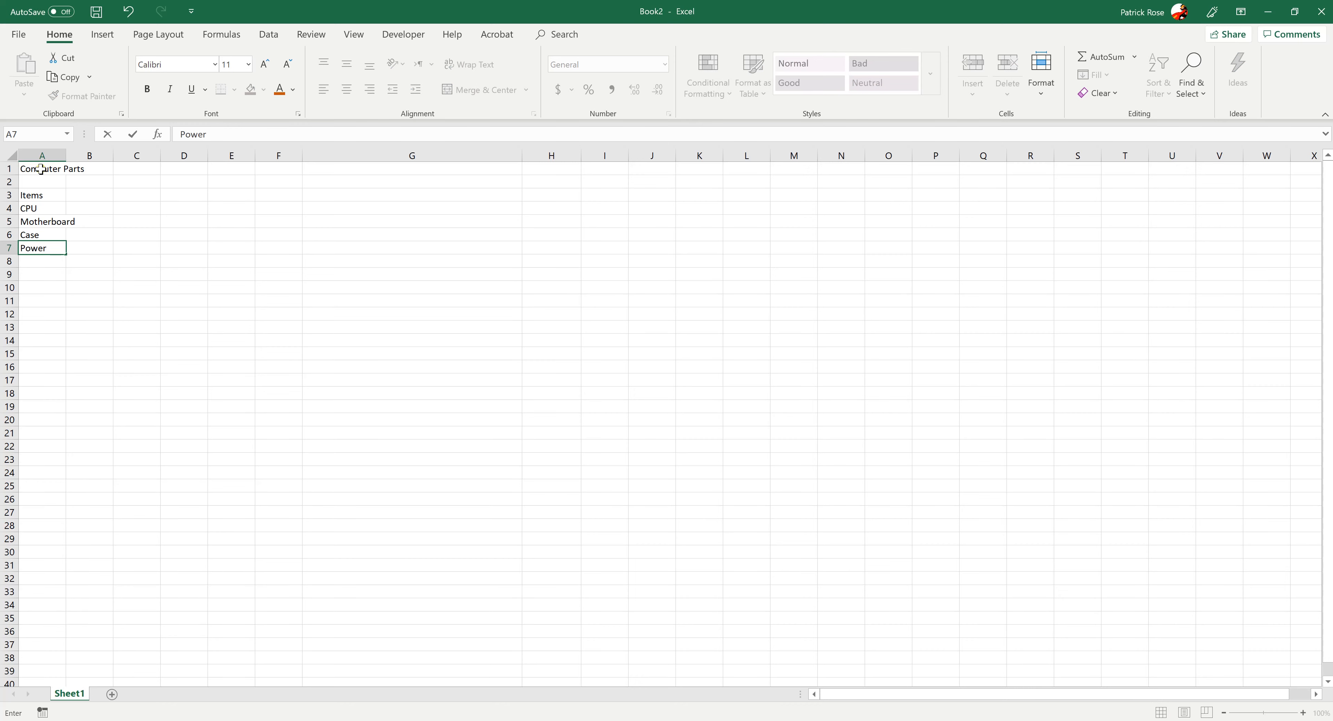
key(Return)
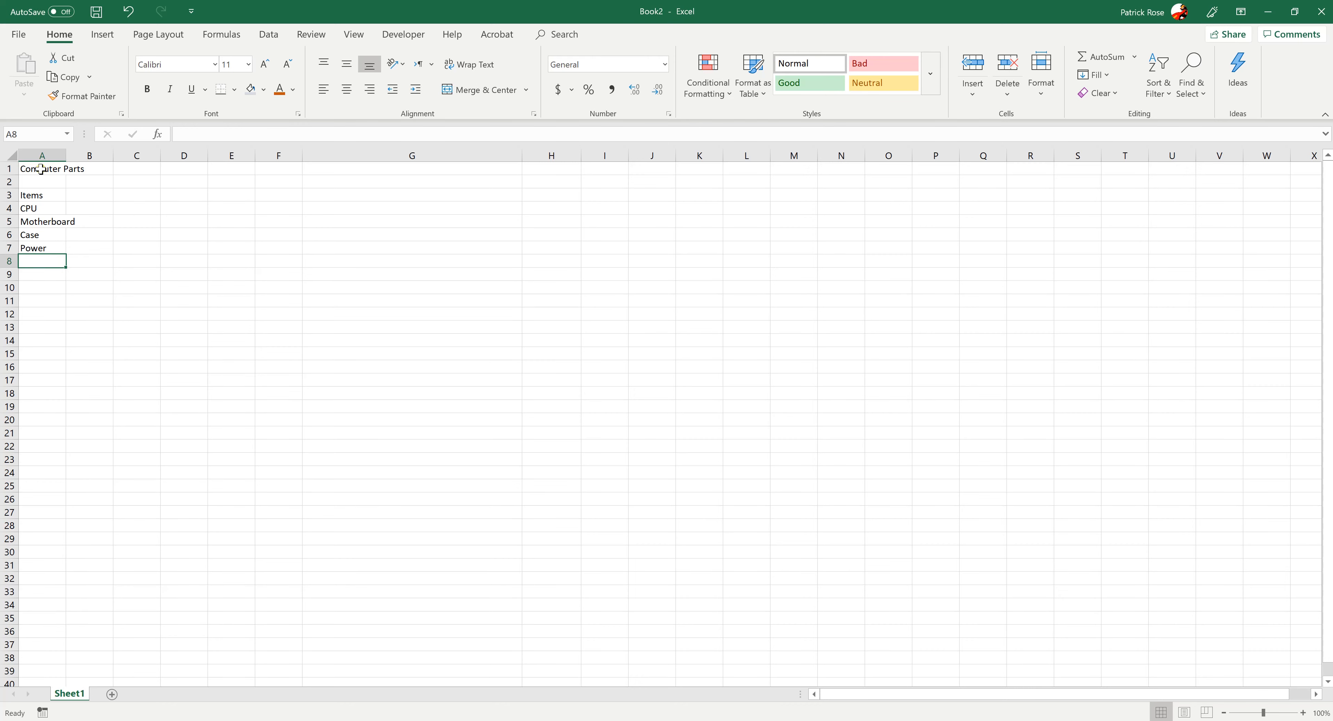
text(RAM)
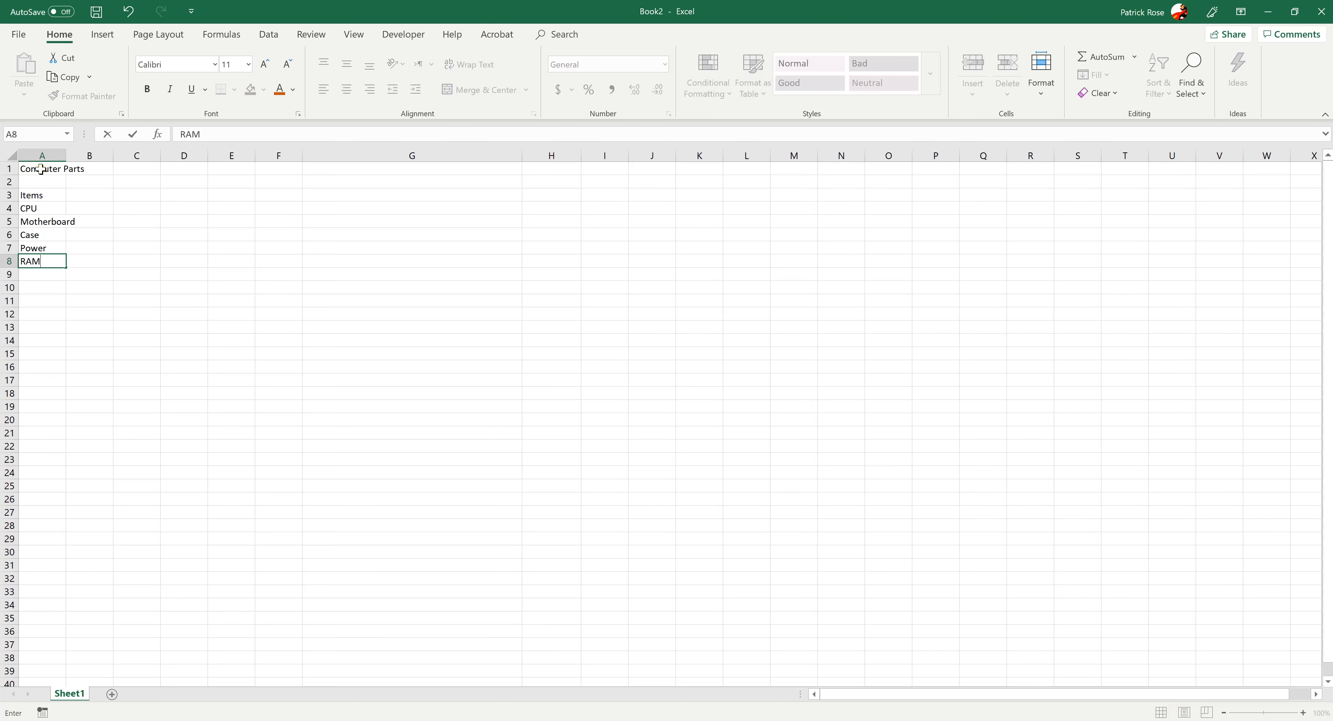
key(Return)
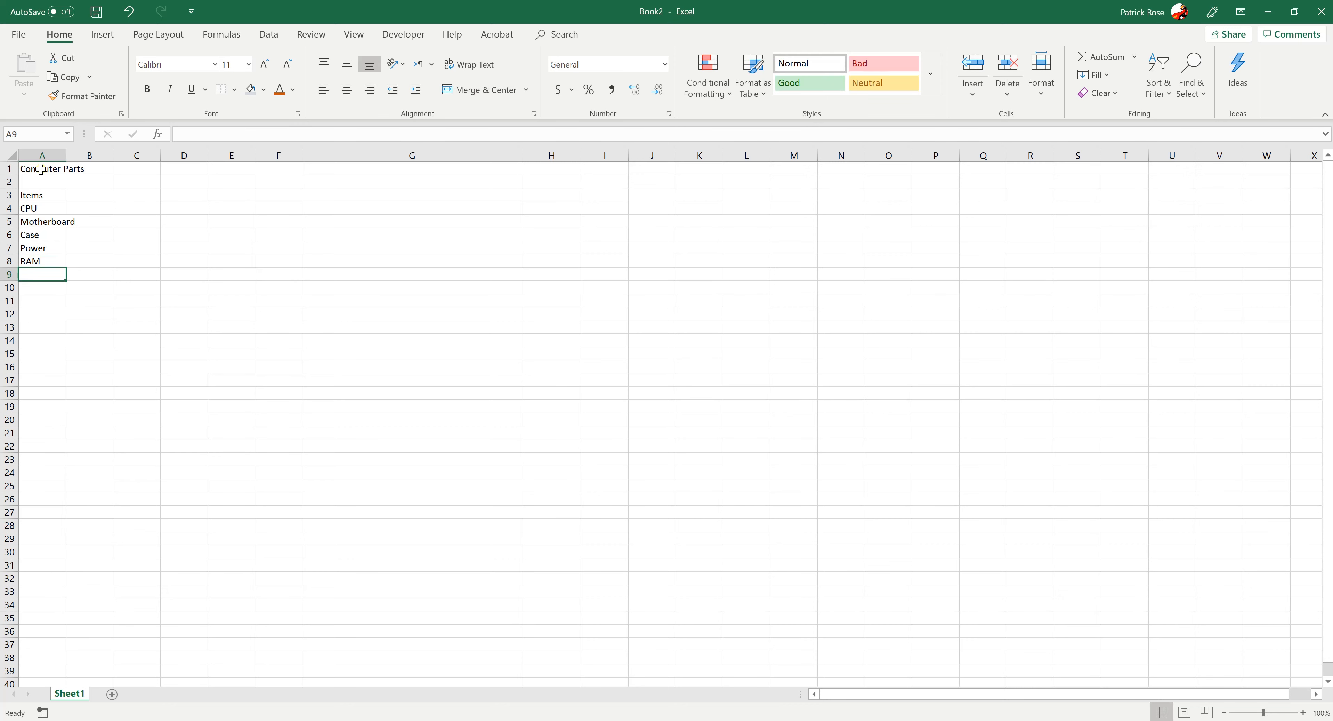
text(HD)
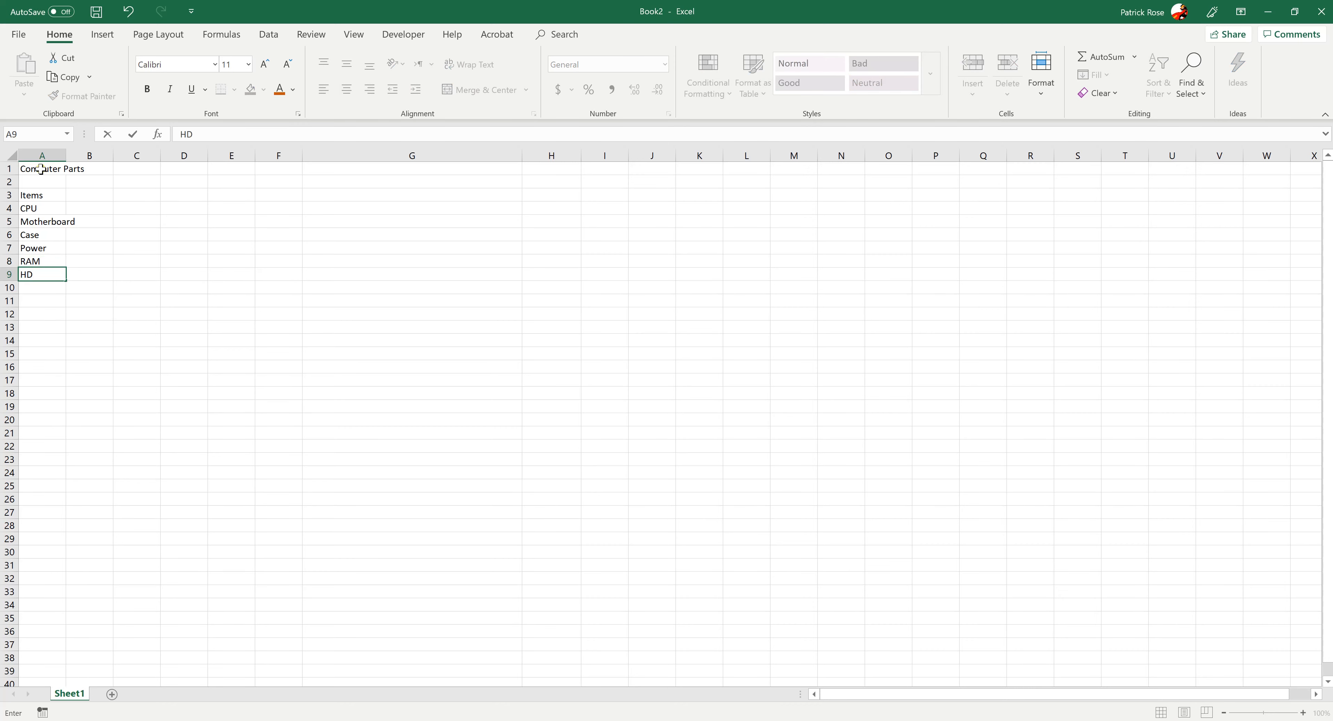
key(Return)
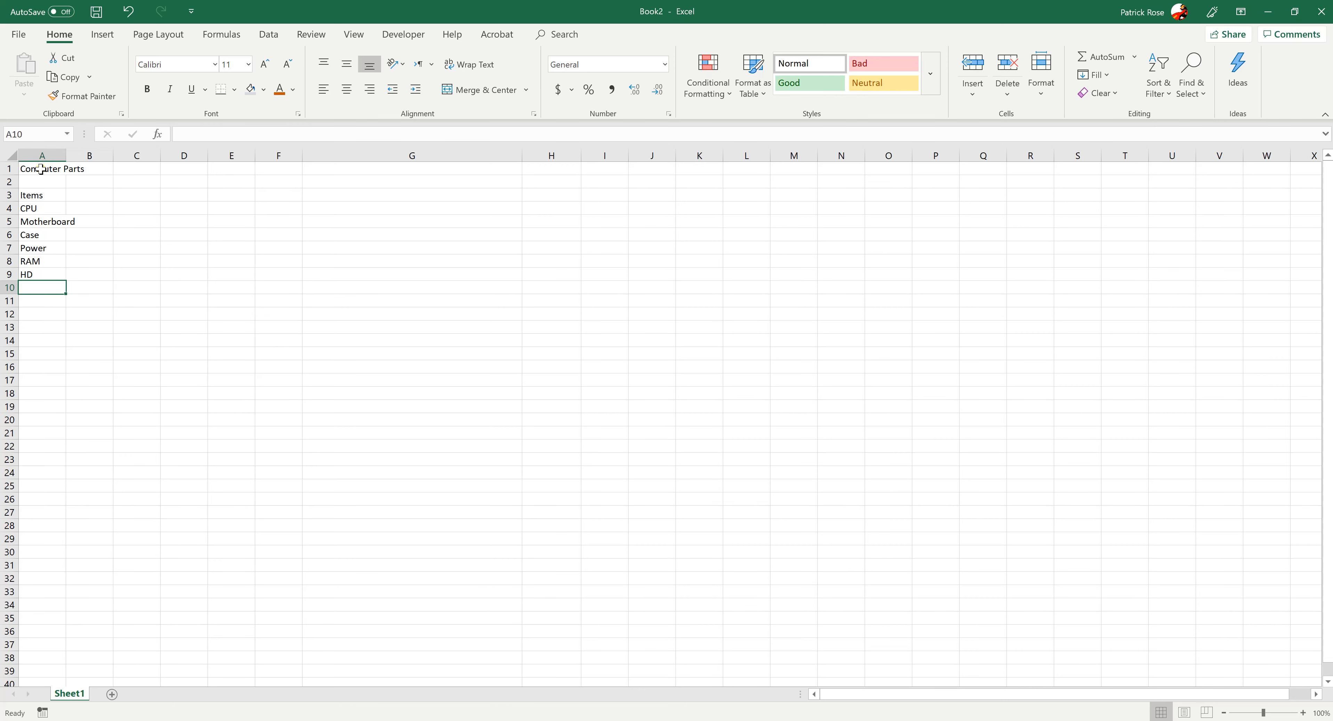
Examine cells A5 and B5 to see which one holds the overflowing Motherboard text
key(Up)
key(Up)
key(Up)
key(Up)
key(Up)
key(Right)
key(Left)
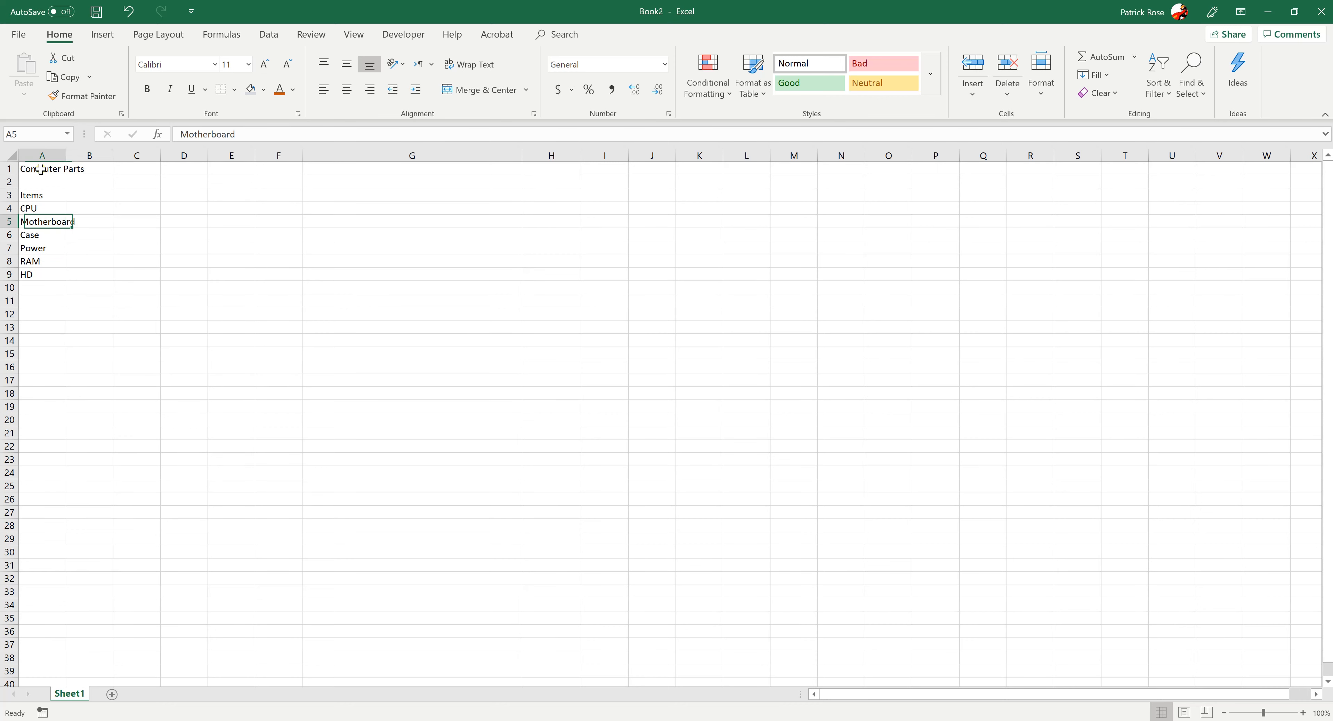
key(Right)
key(Left)
key(Right)
key(Left)
key(Right)
key(Left)
key(Right)
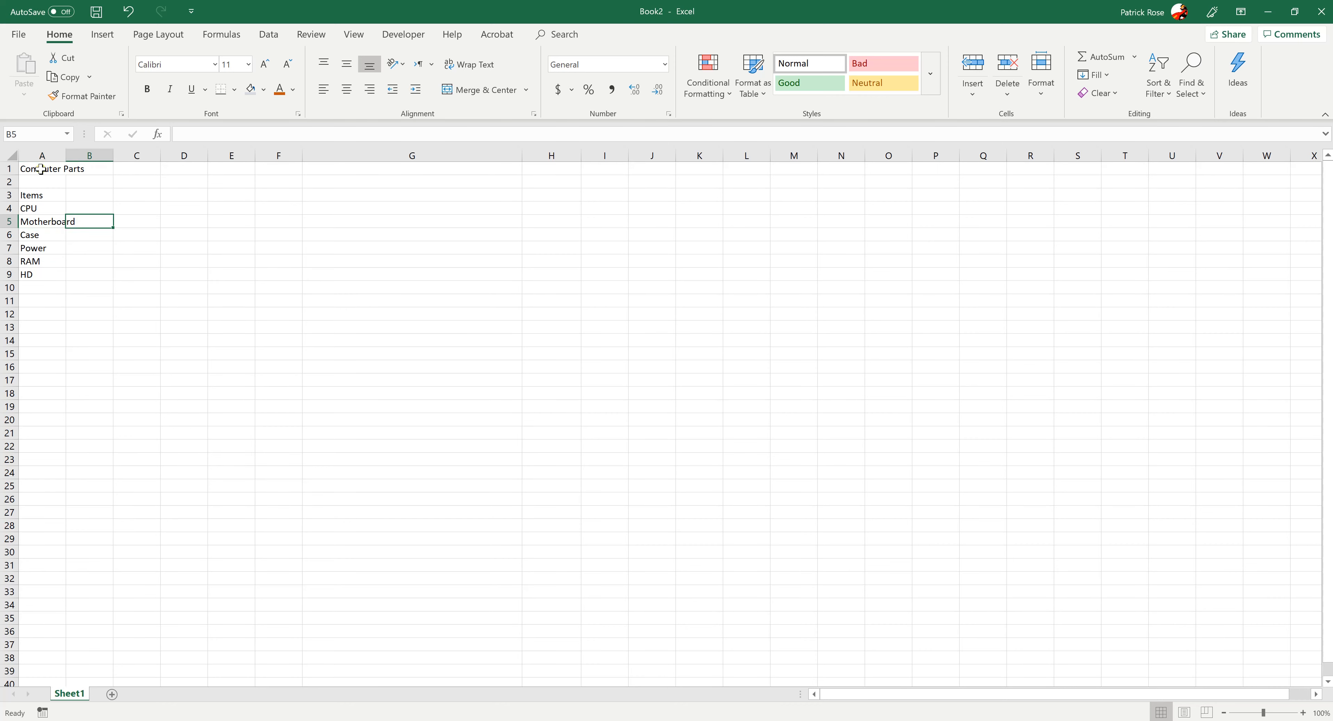
Enter the filler text sdasd in cell B5 beside Motherboard, and clear it again
text(sdasd)
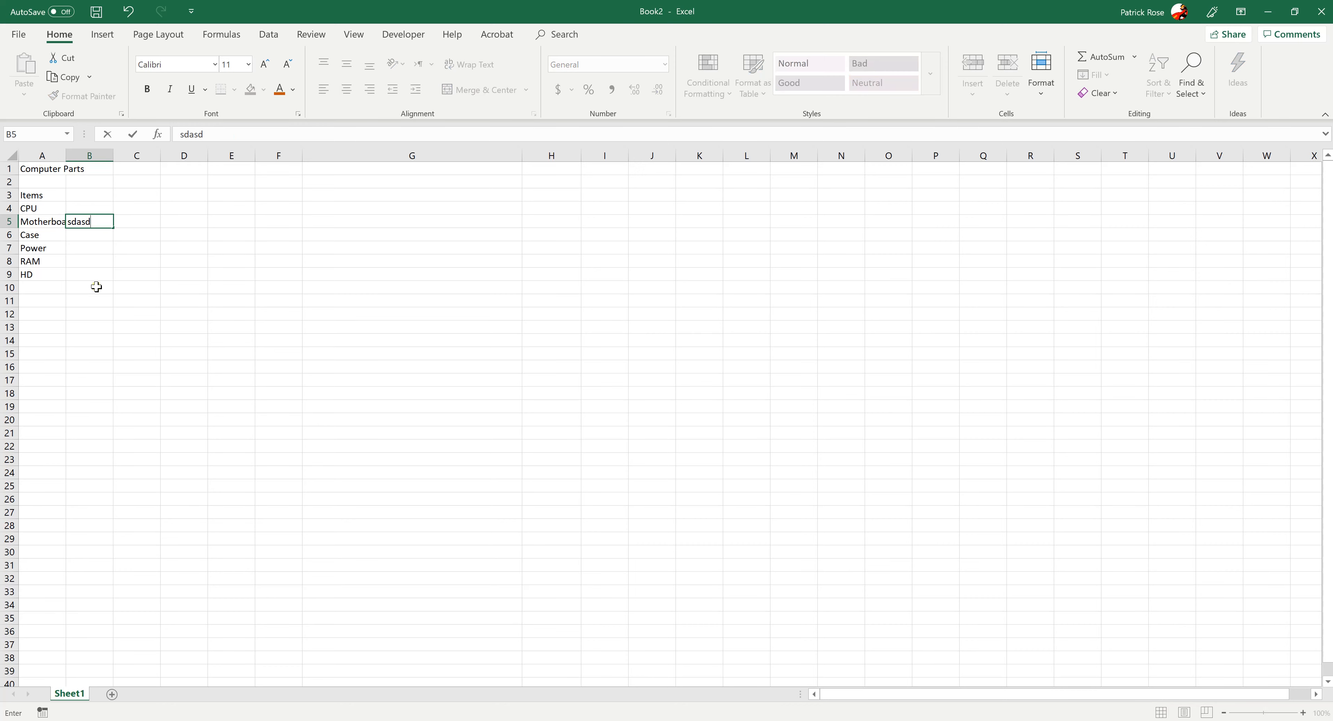
key(Return)
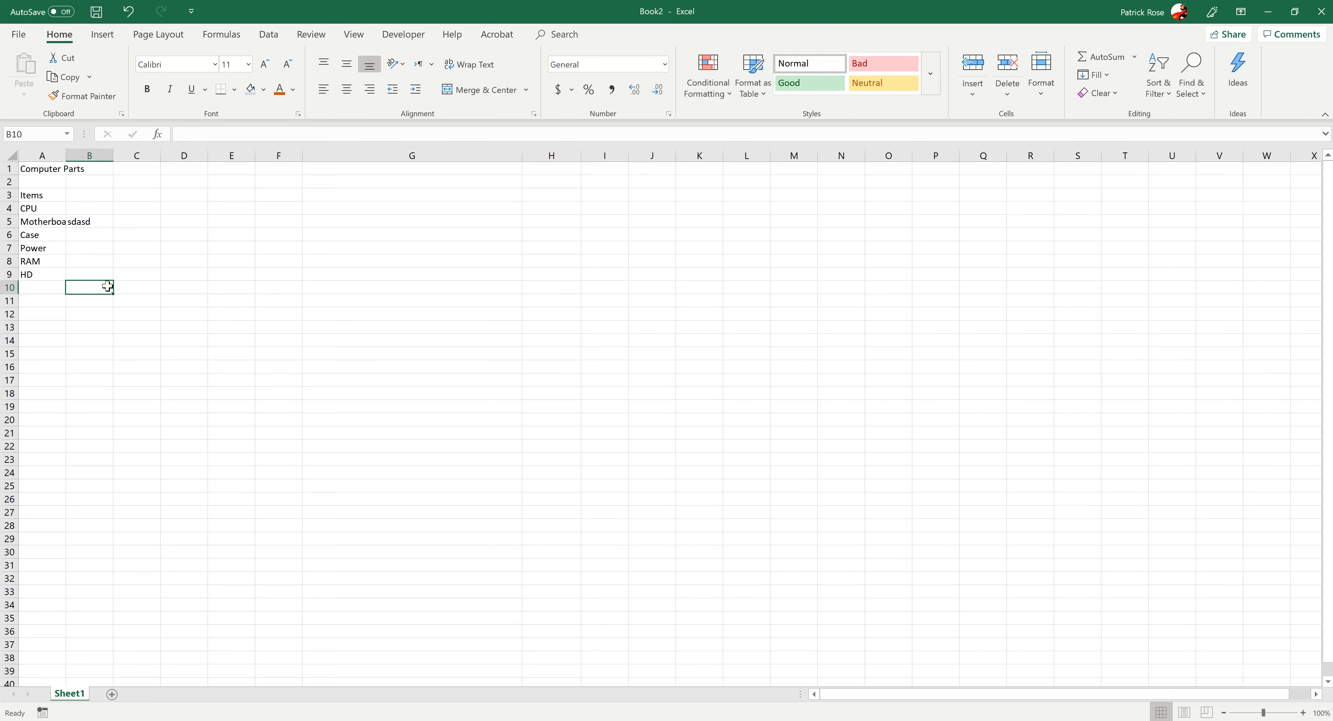
click(54, 225)
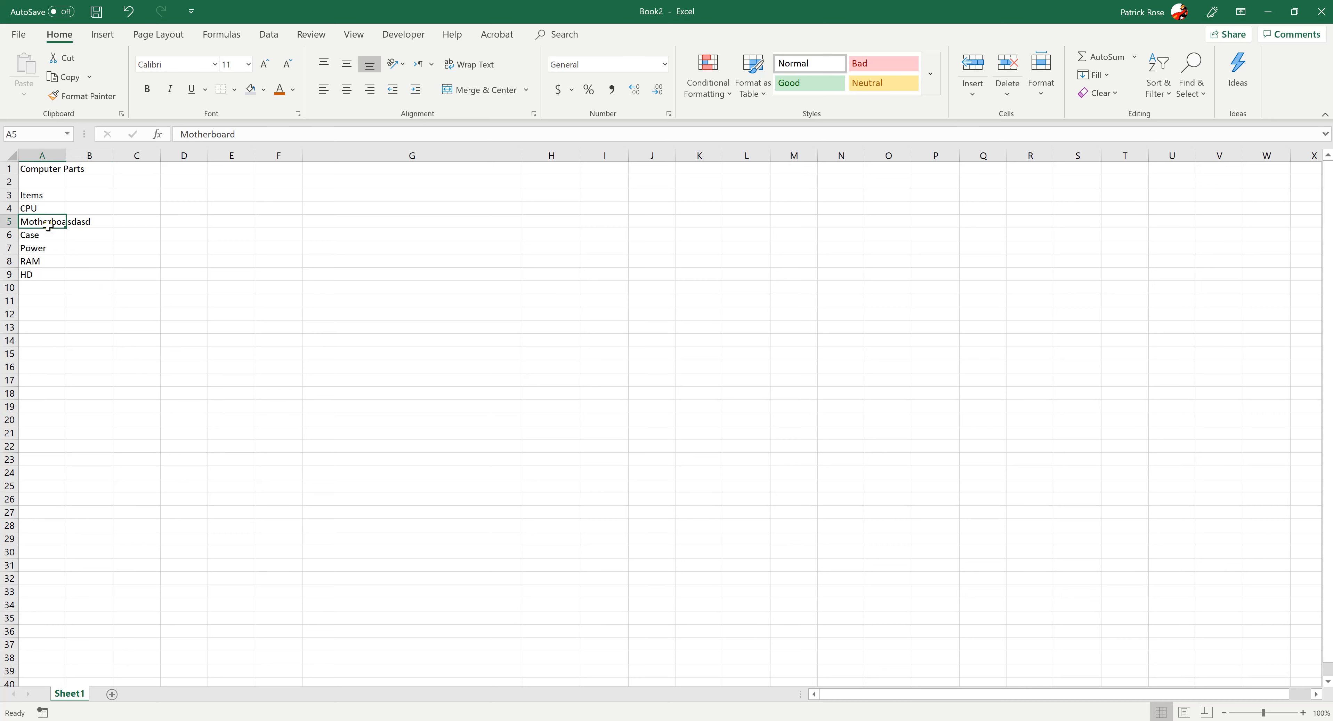
click(73, 253)
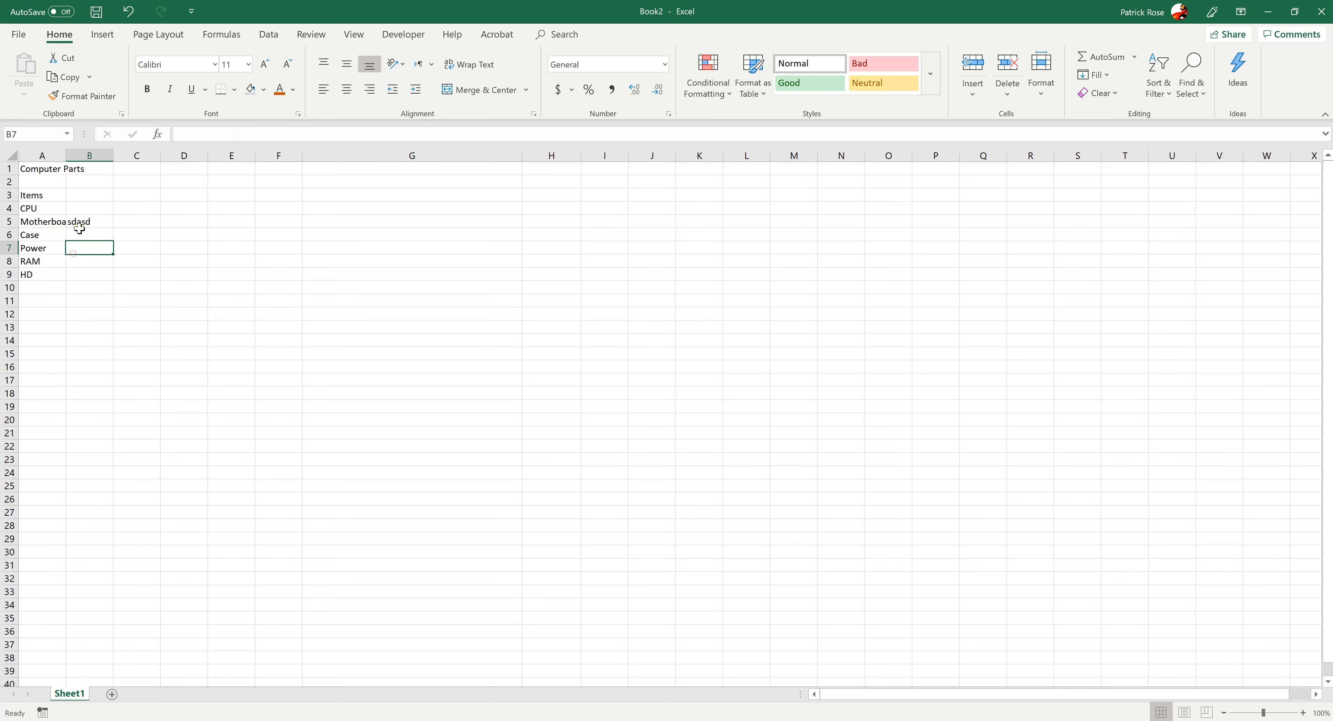
click(82, 218)
key(Delete)
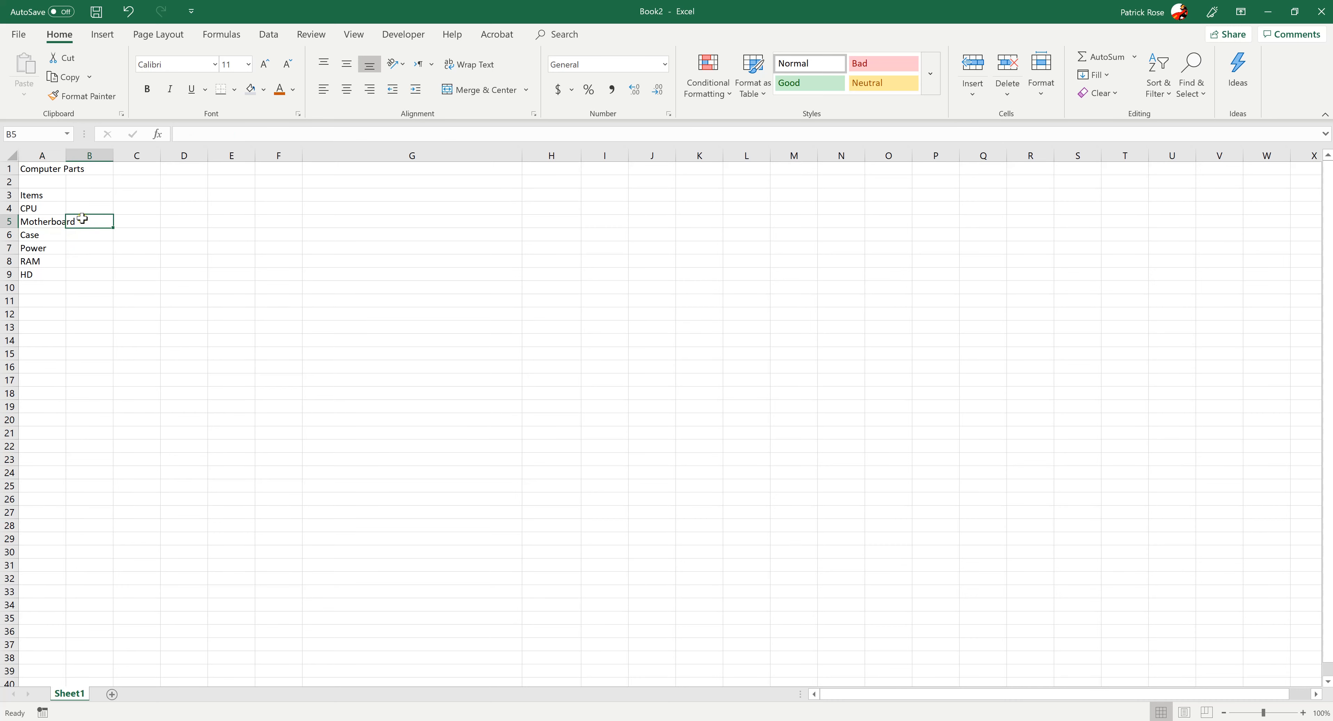
Try wrapping the Motherboard text within cell A5, and turn the wrapping off again
click(84, 276)
click(46, 221)
click(472, 65)
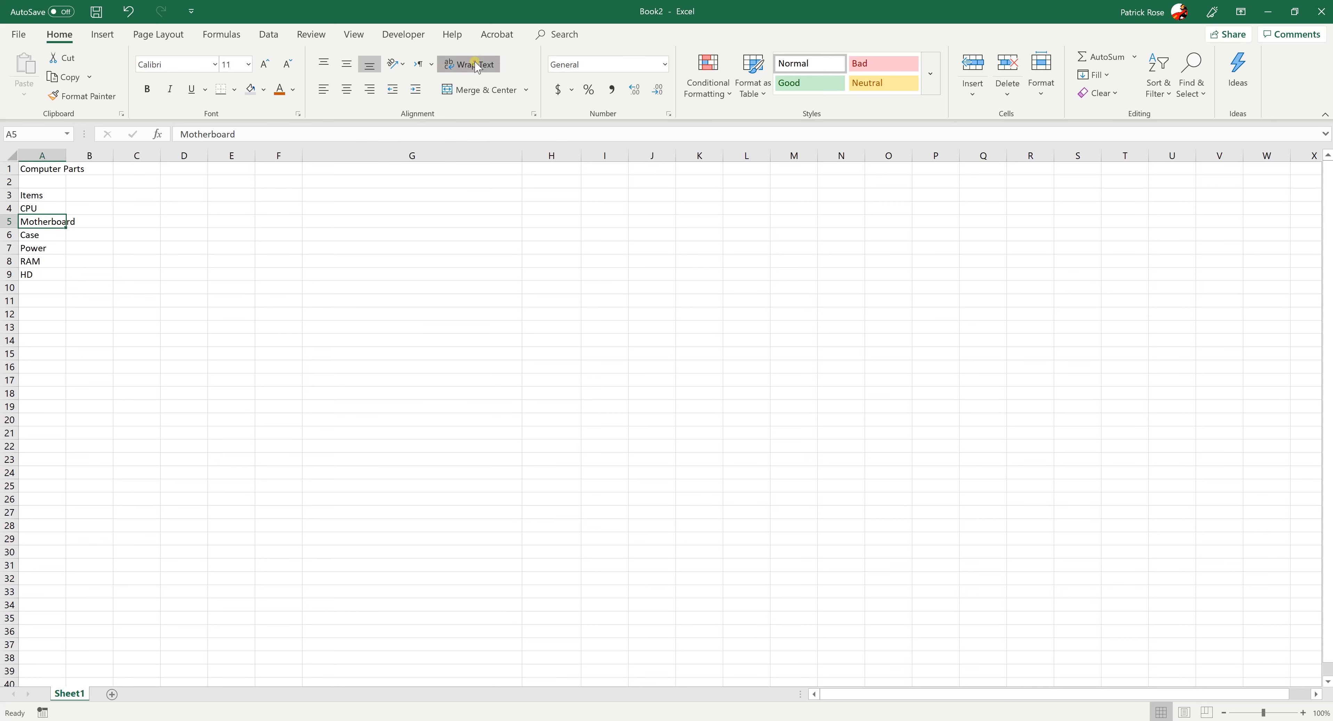
click(257, 325)
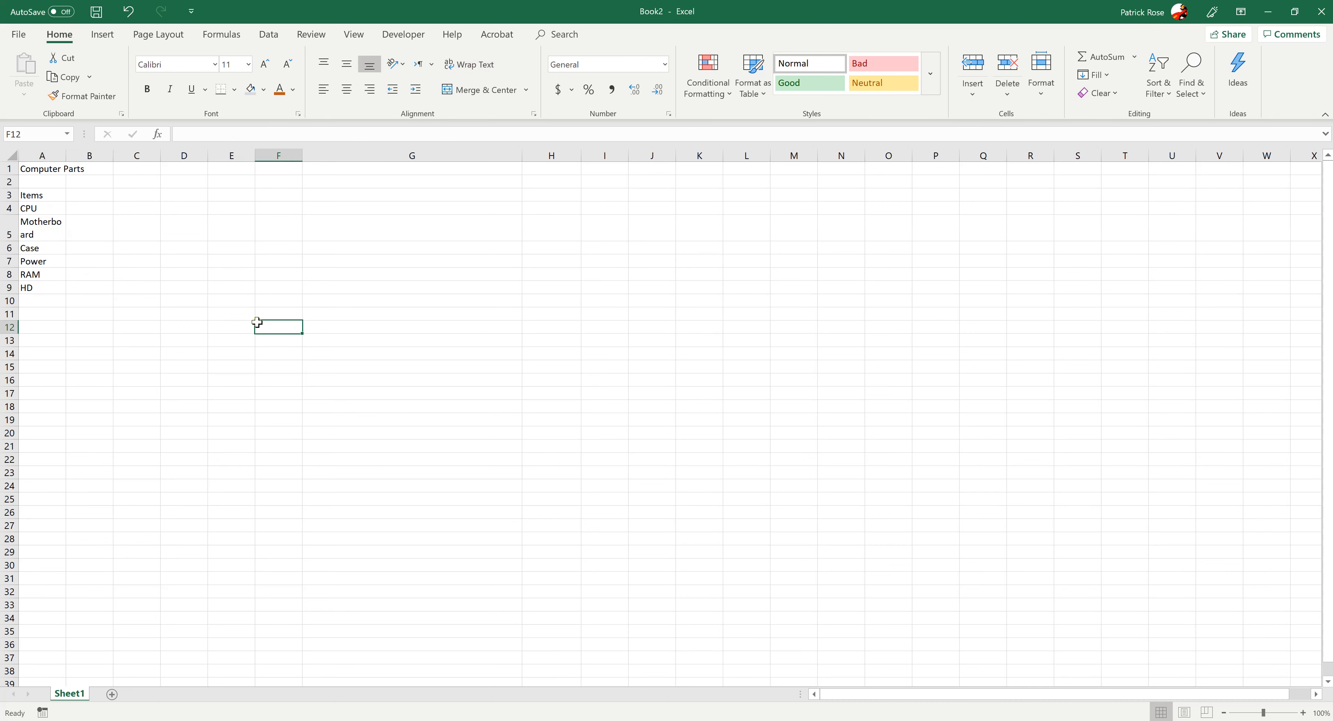
click(47, 228)
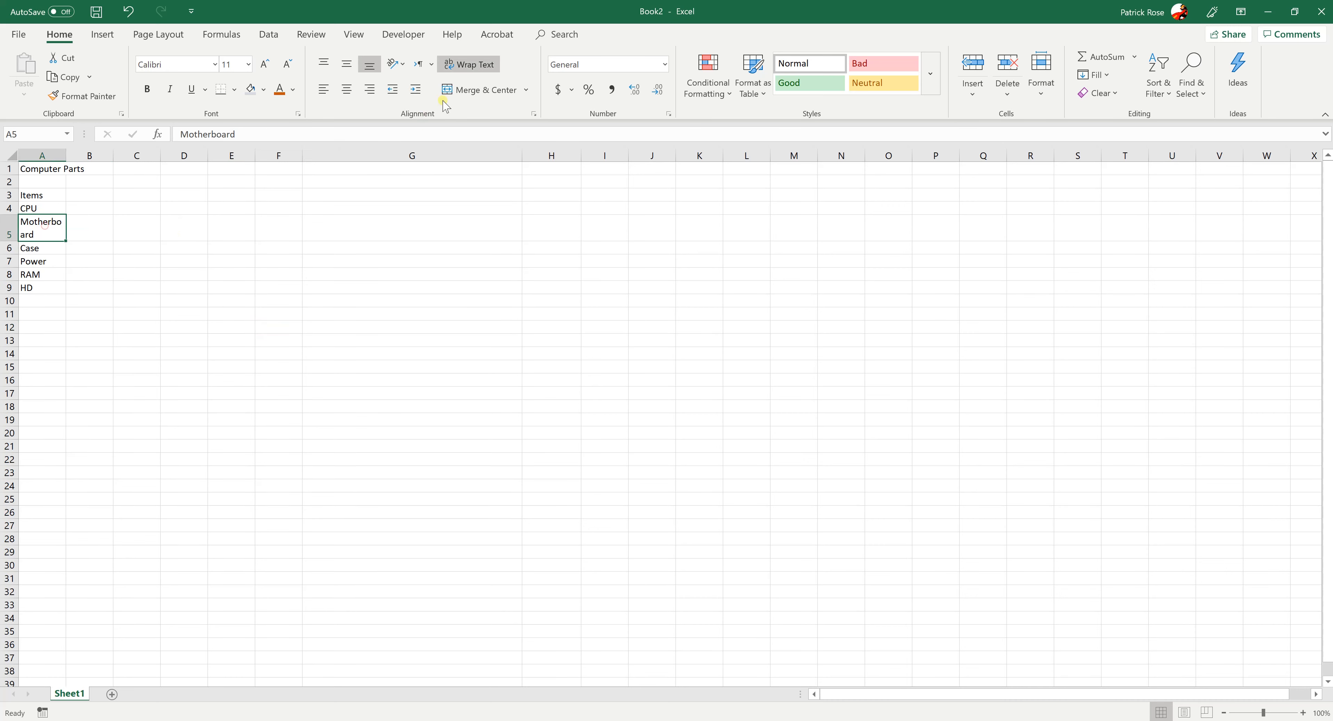
click(468, 61)
click(174, 301)
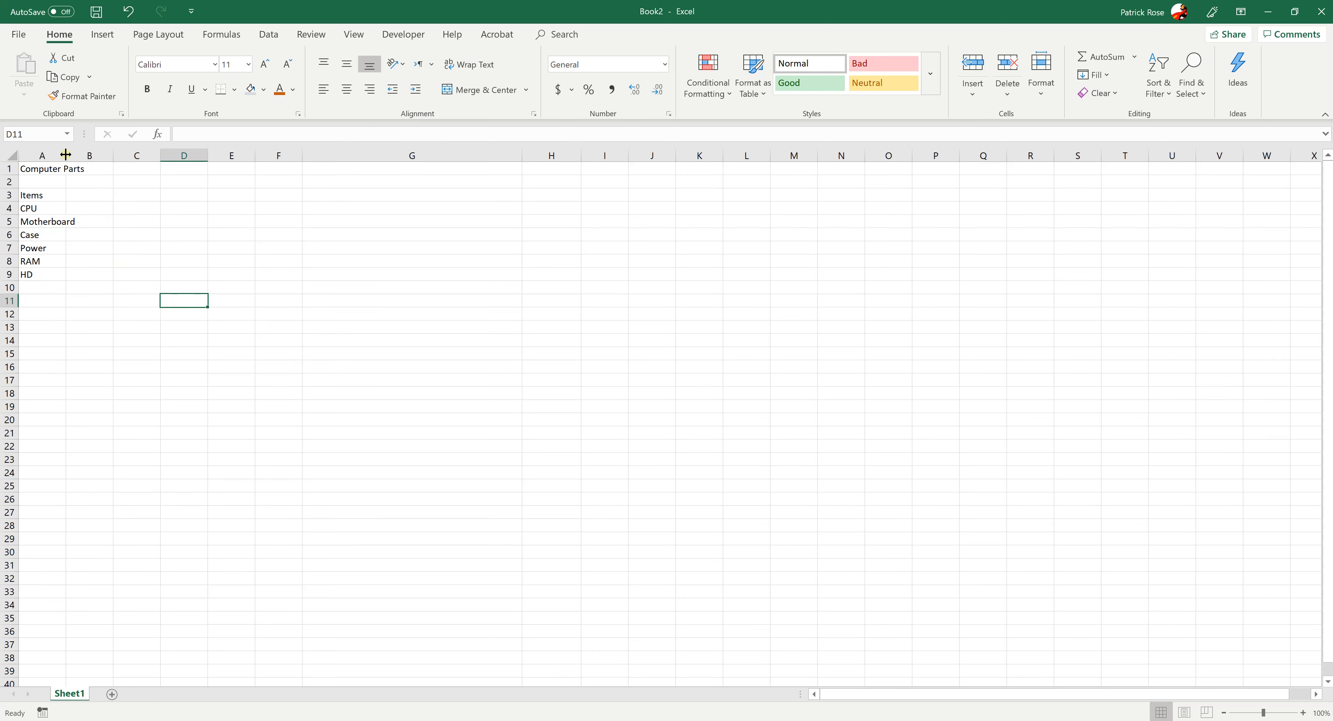
Widen column A so that Motherboard and the Computer Parts title fit inside it
drag(65, 156, 87, 155)
click(163, 346)
click(60, 194)
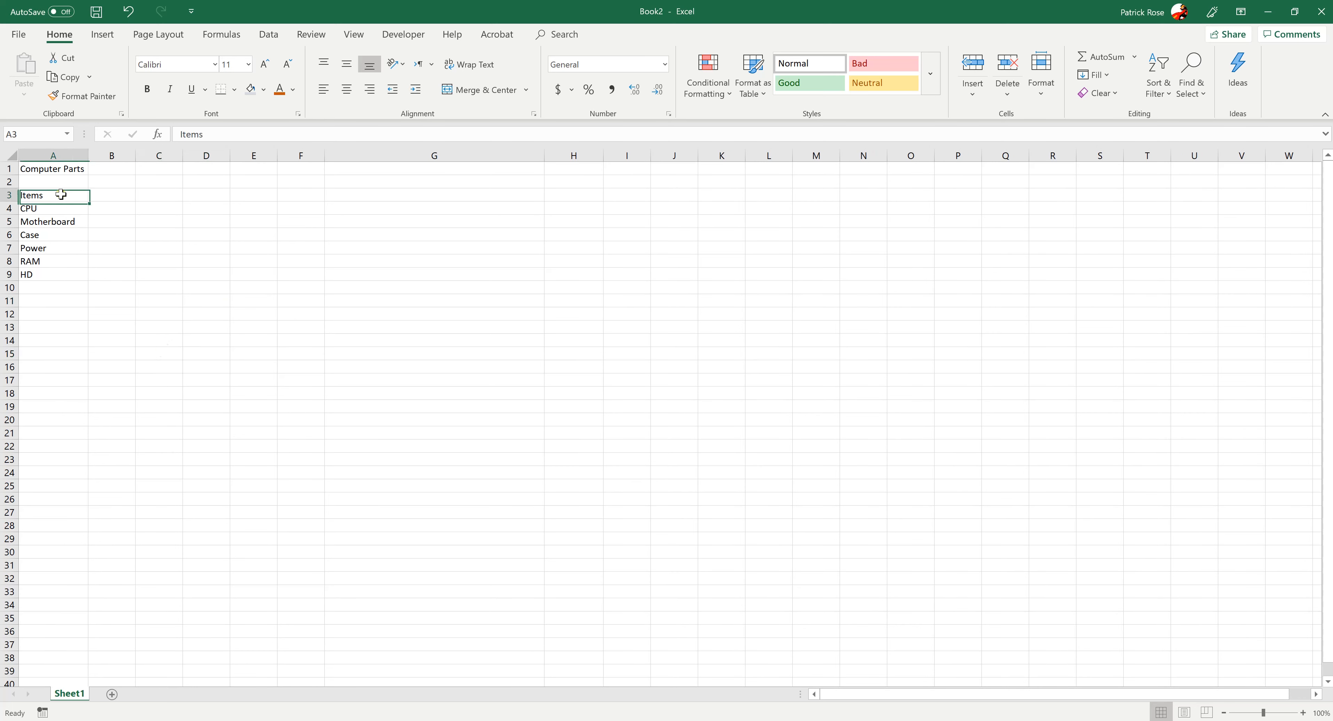
drag(58, 222, 63, 284)
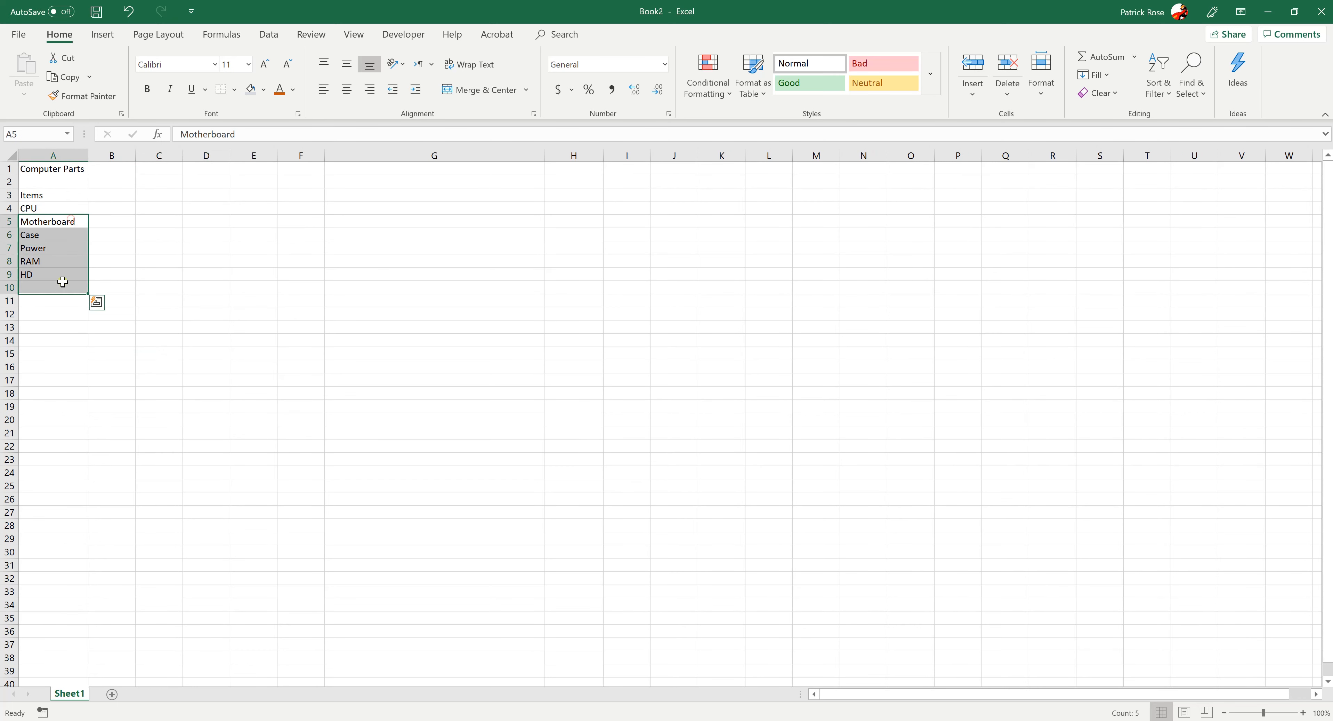
Replace the heading in cell A3 with Category and enter the heading Item in cell B3
click(117, 196)
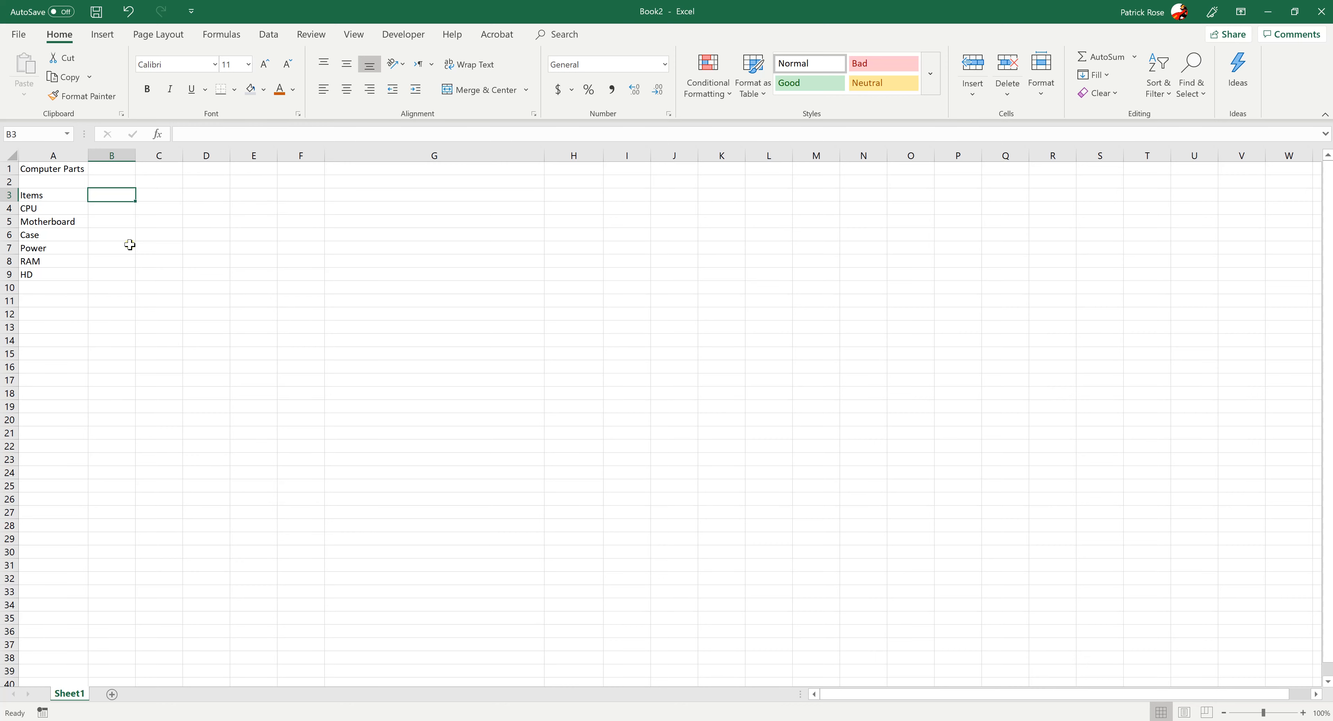
key(Left)
key(Down)
key(Down)
key(Up)
key(Up)
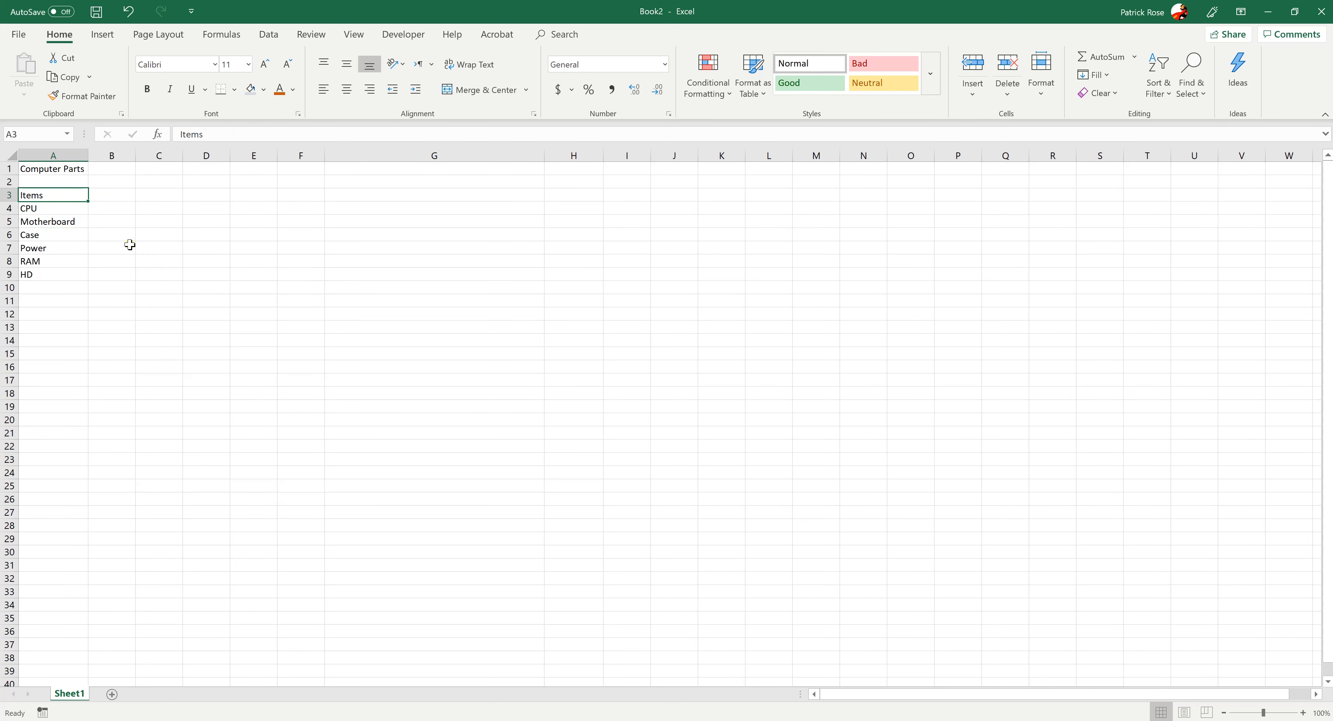
key(Right)
key(Left)
text(Categor)
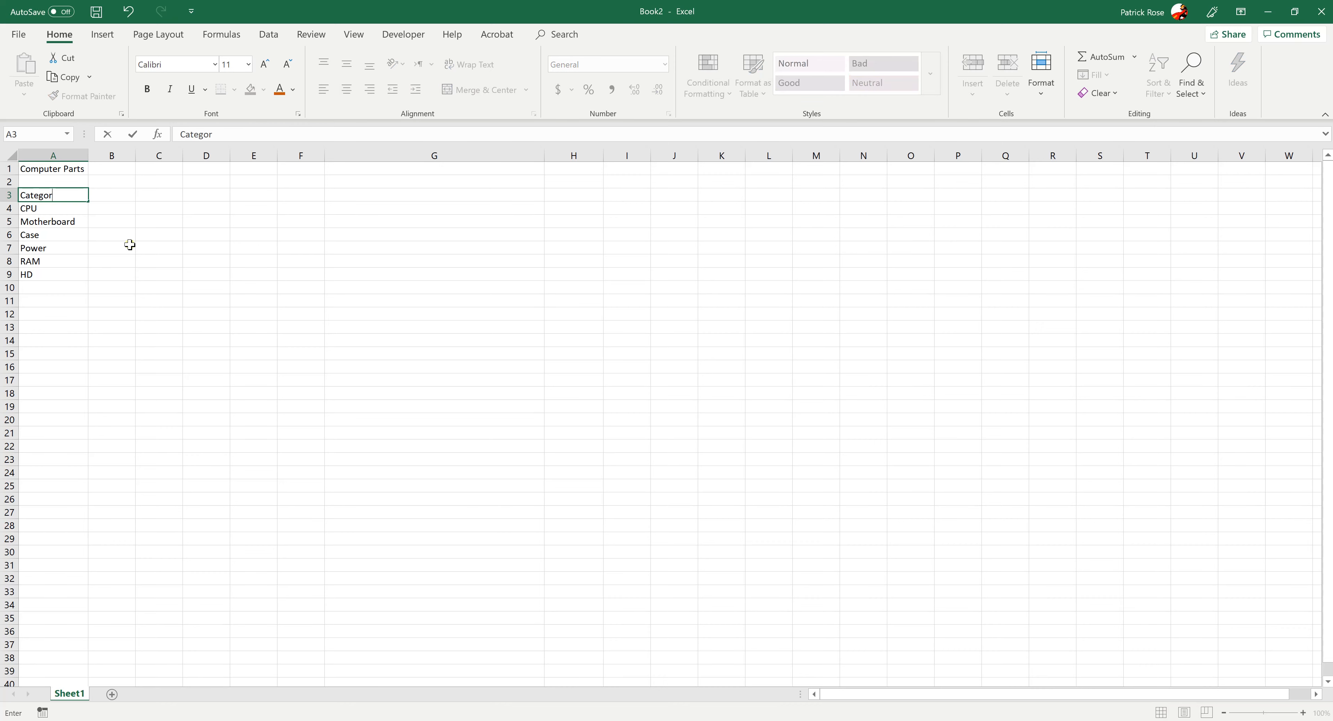
text(y)
key(Tab)
text(Item)
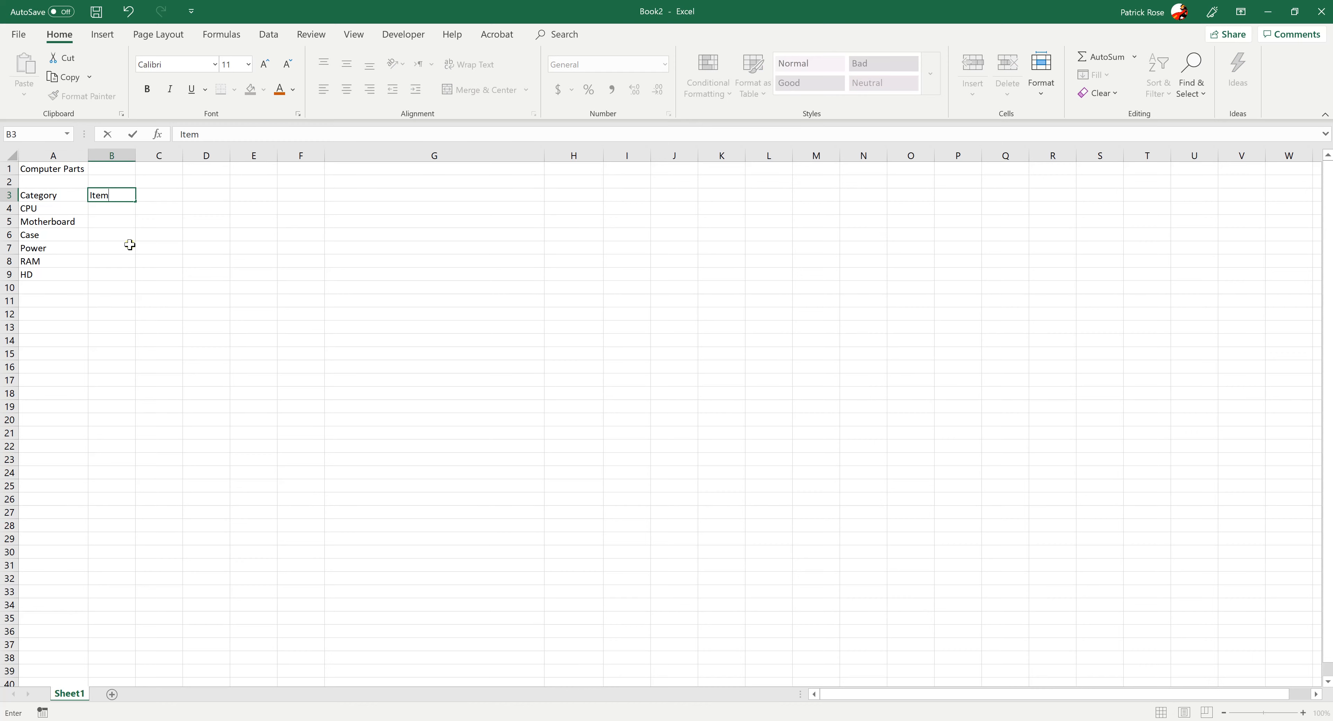
key(Return)
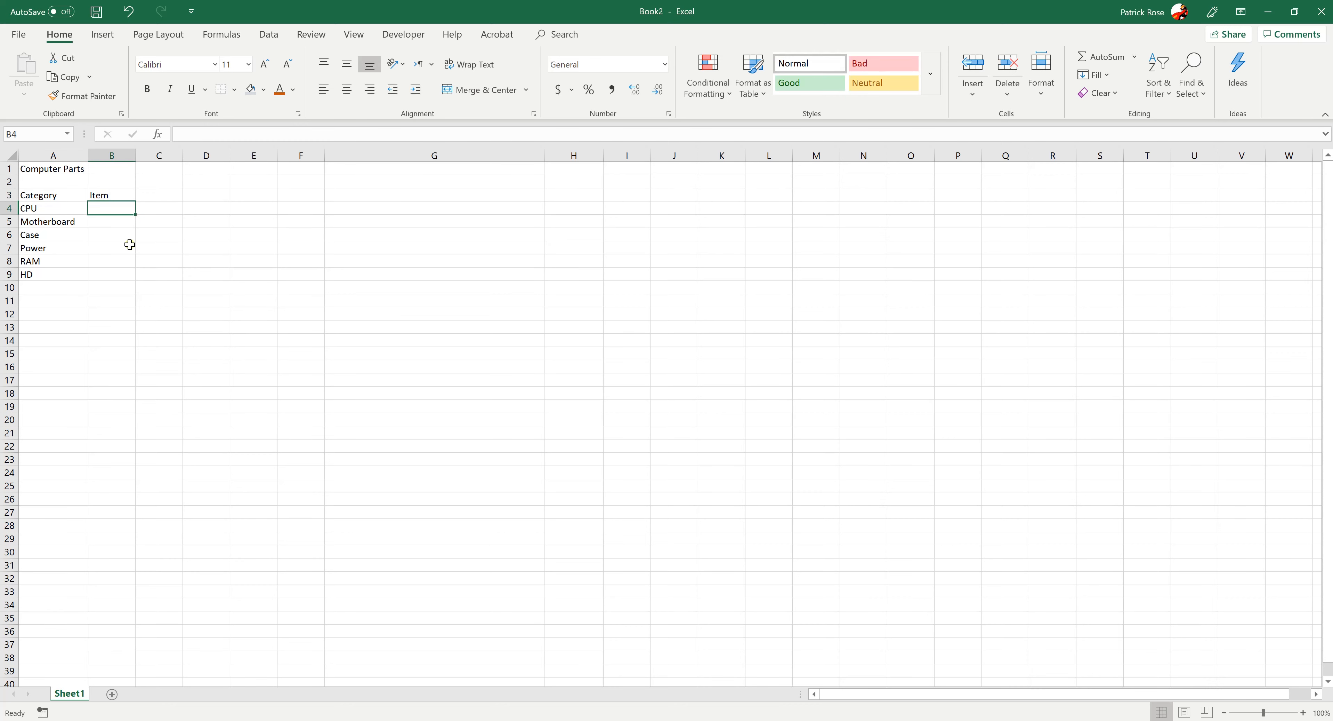
Enter i7 9700k in cell B4 for the CPU and Asus in B5 for the motherboard
text(i7)
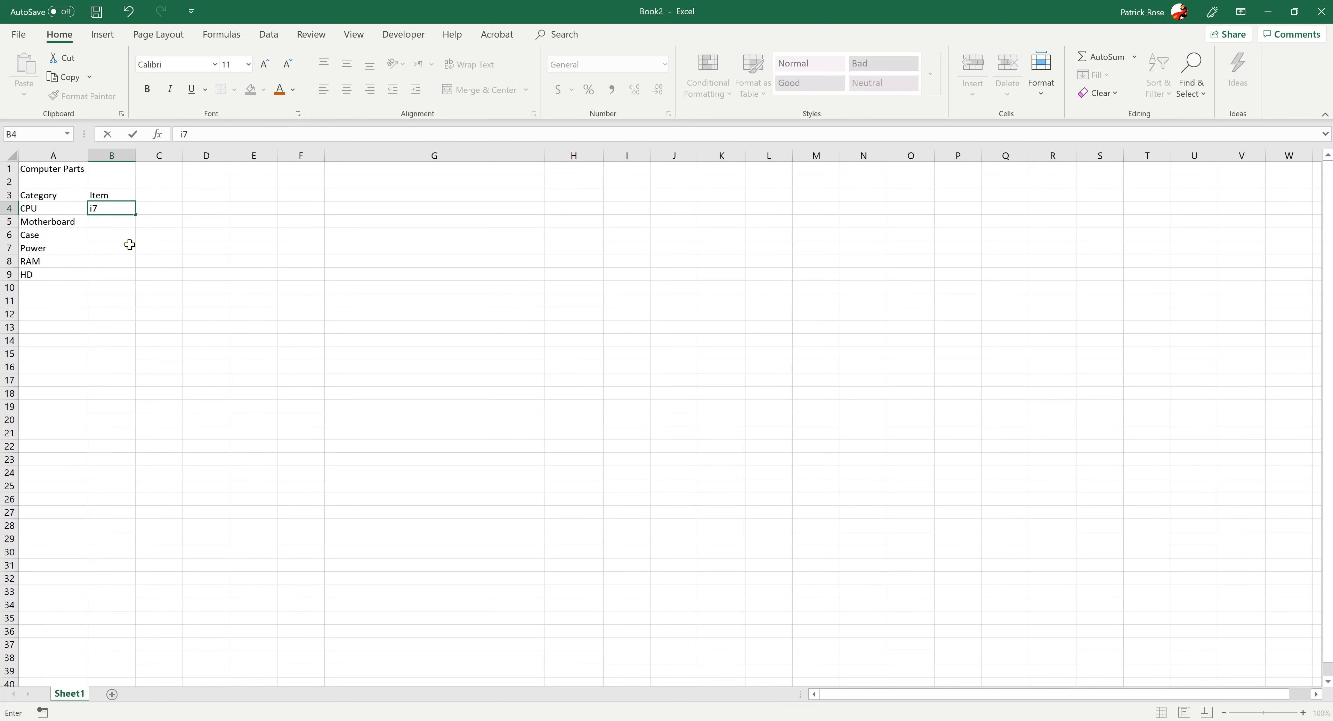
text( 9700k)
key(Return)
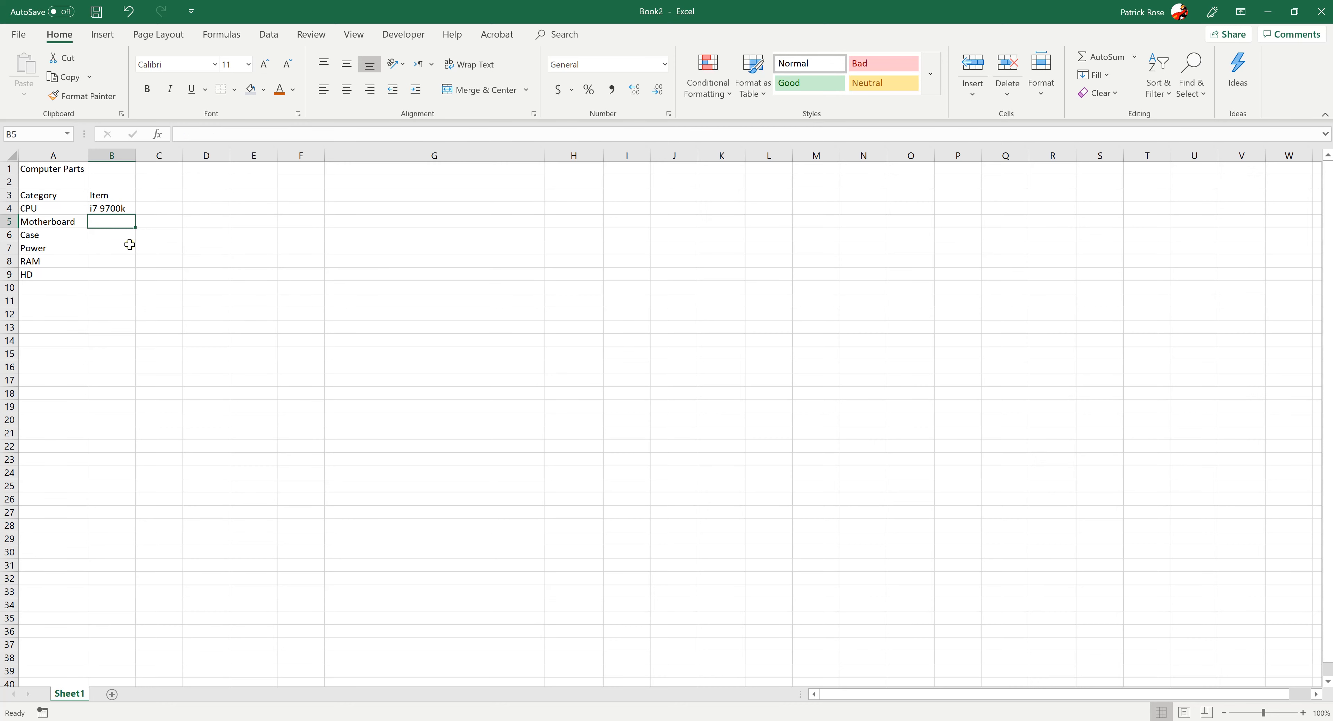
text(Asus)
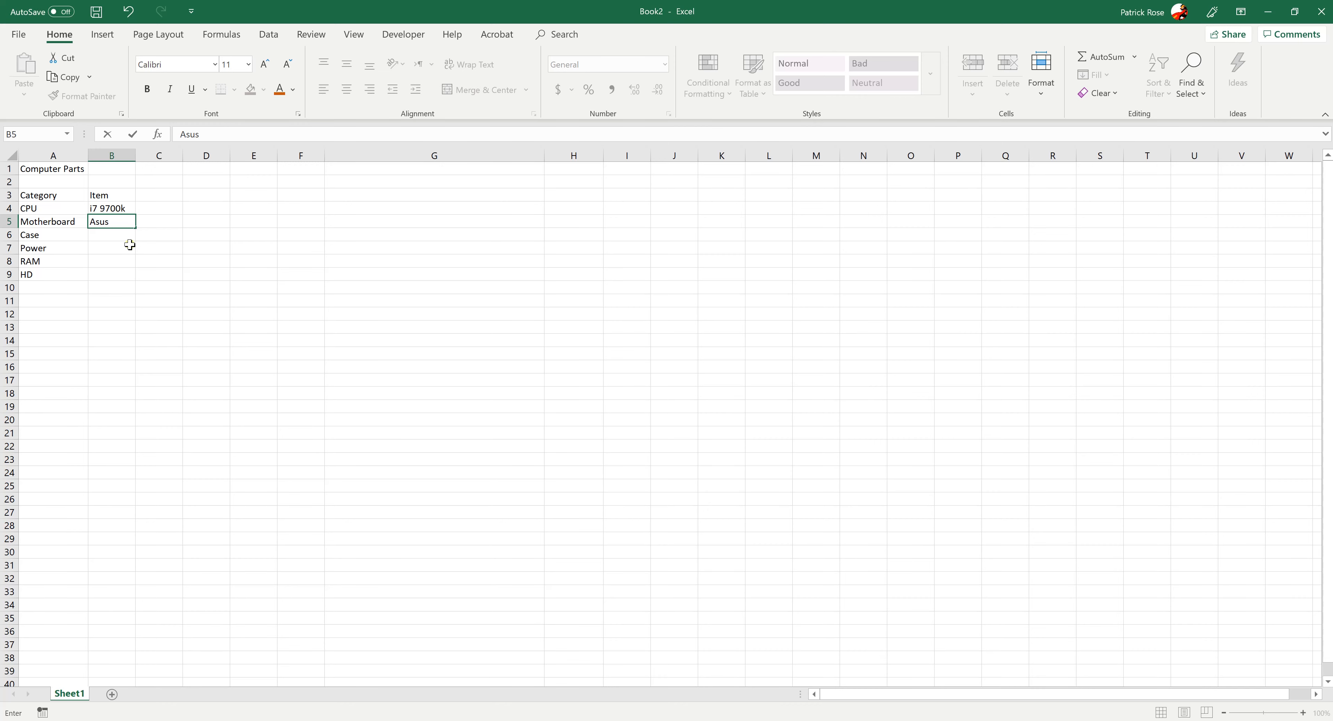
key(Return)
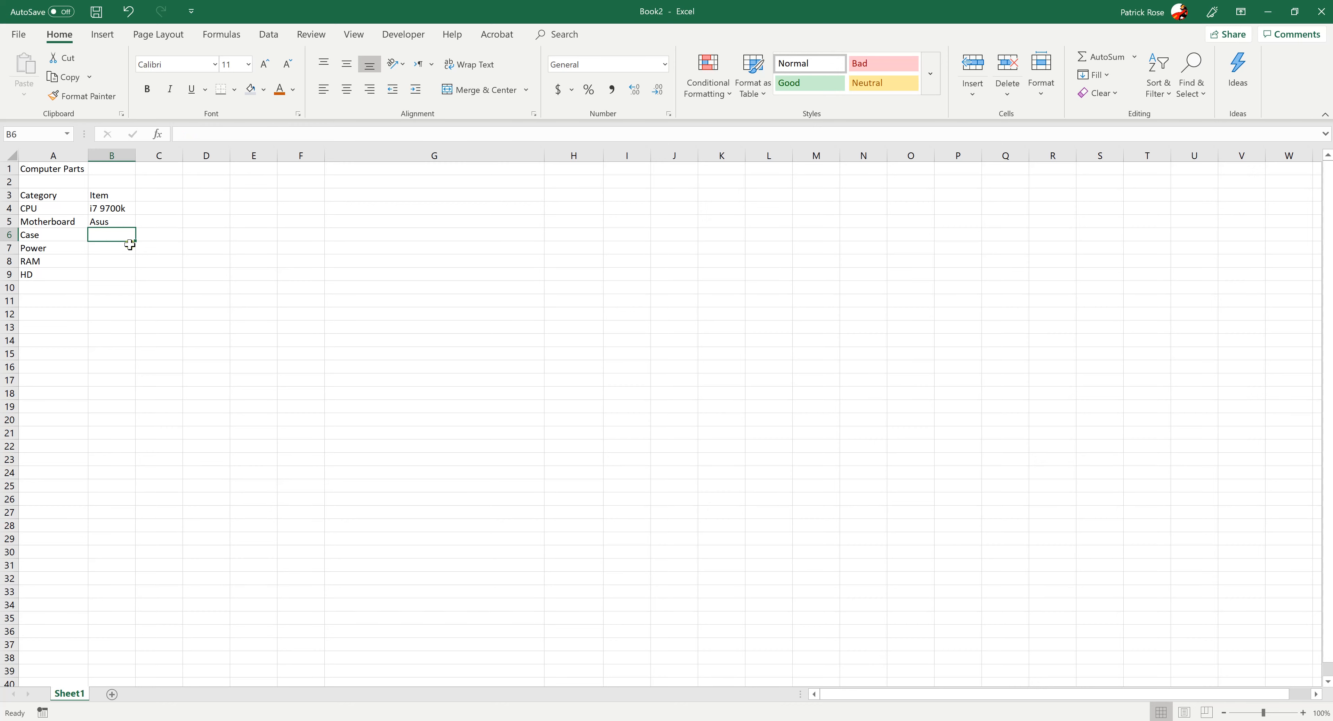
Enter NZXT in cell B6 for the case and EVGA in B7 for the power supply
text(NZXT)
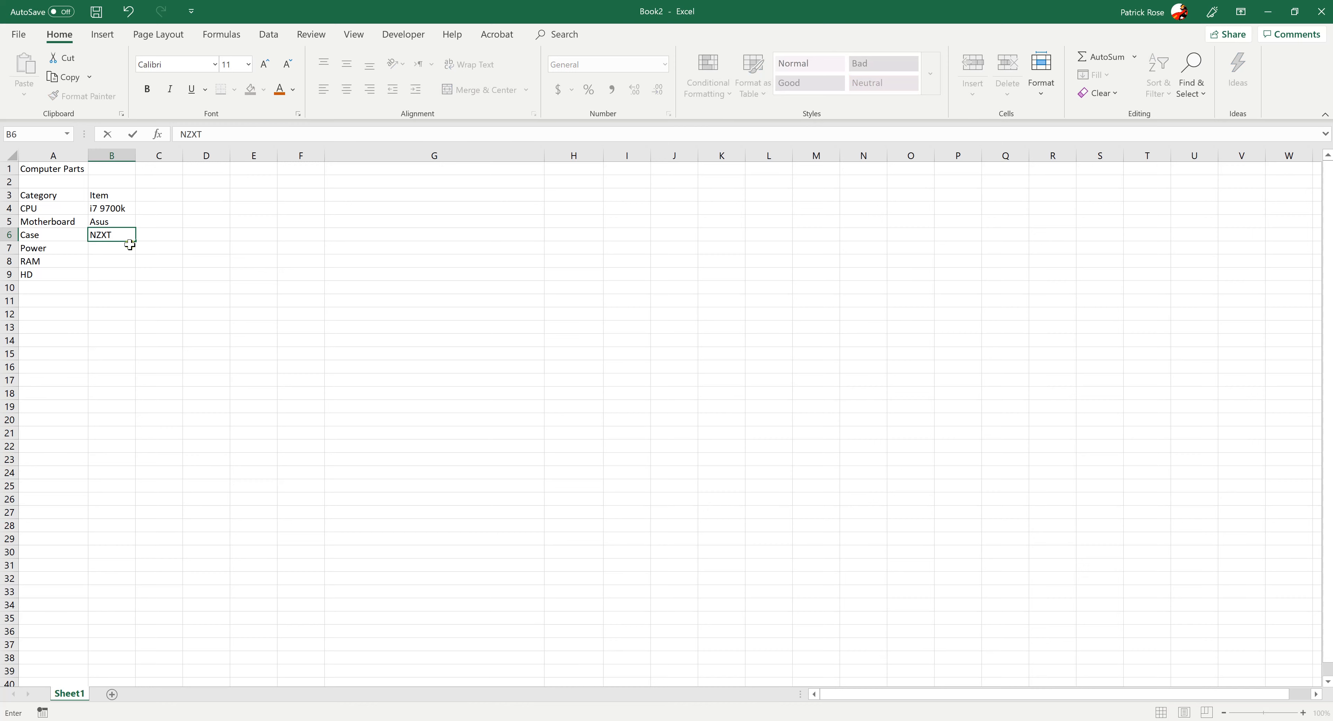
key(Return)
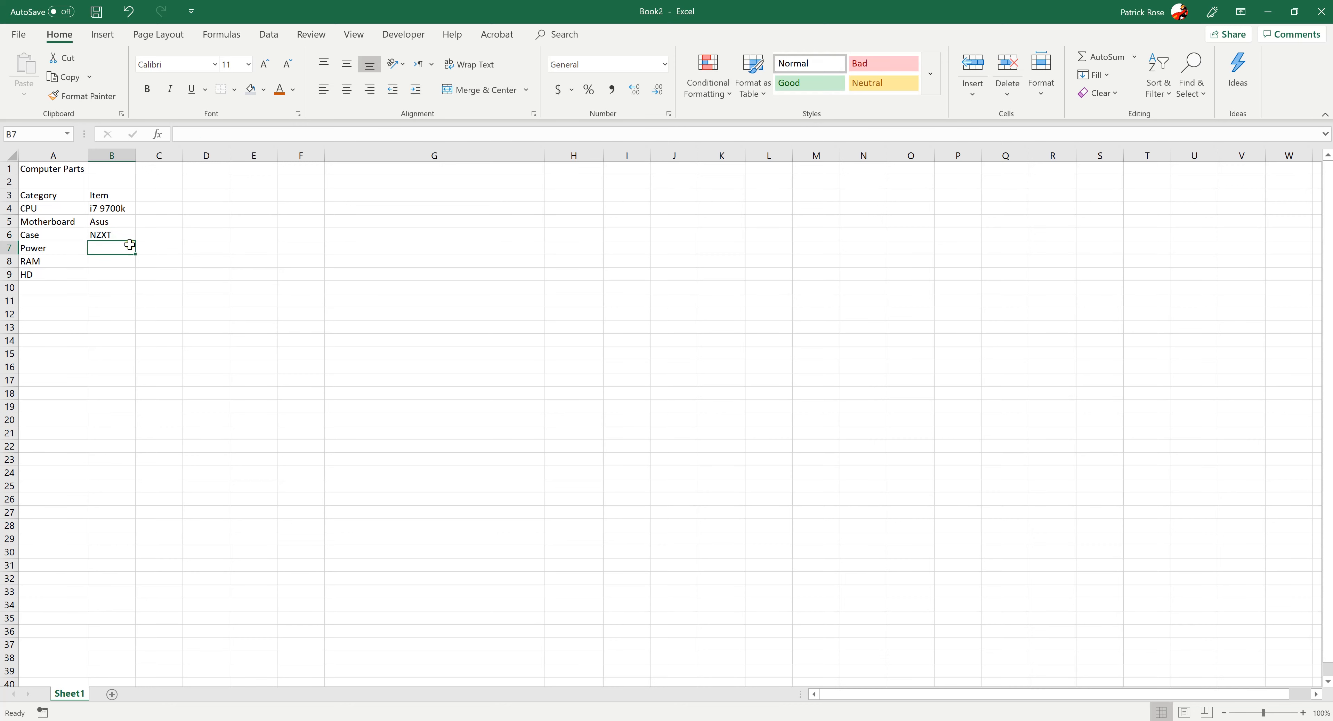
text(EVGA)
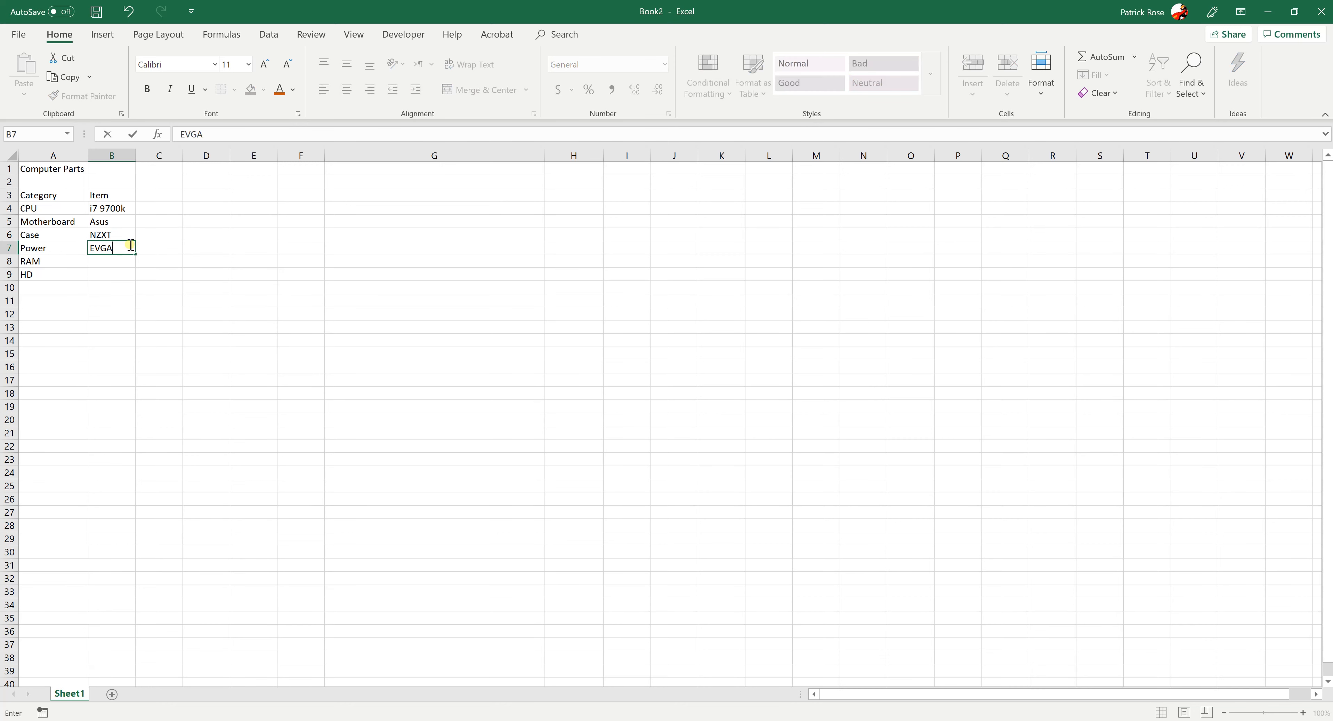
key(Return)
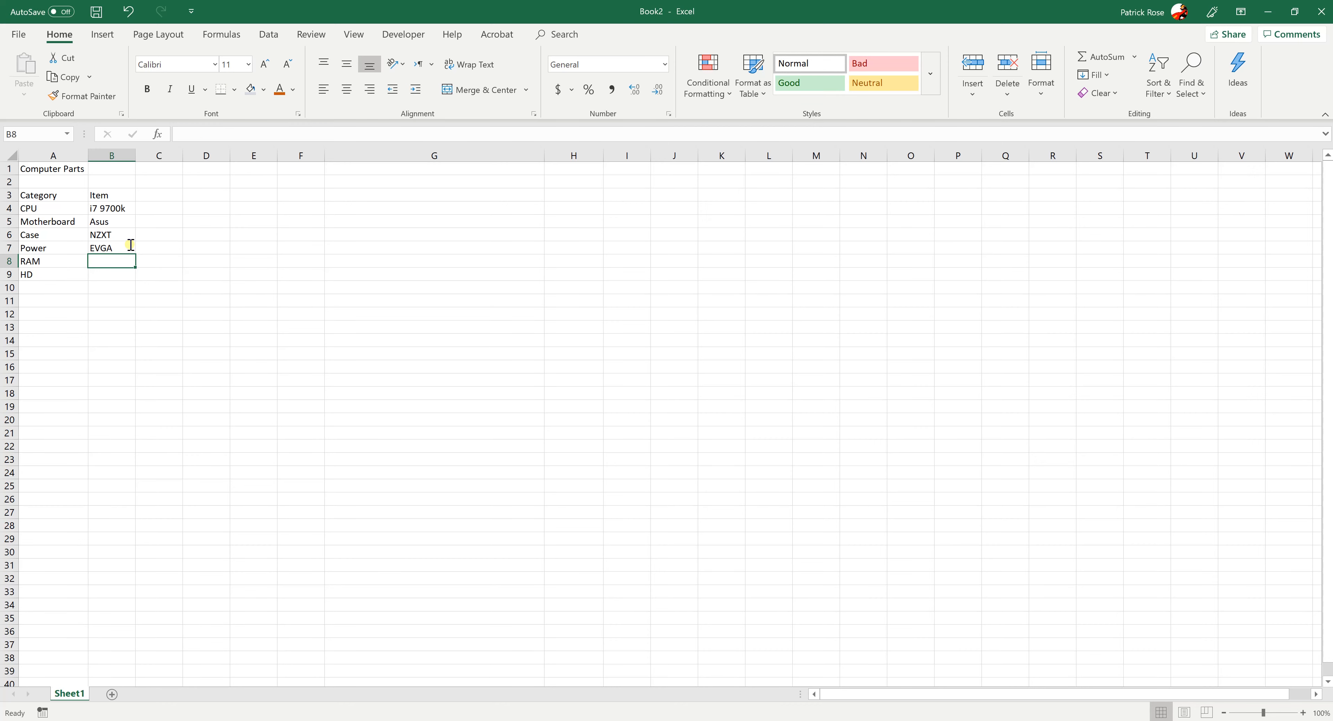
Enter Crucial in cell B8 as the RAM item
text(Corsair)
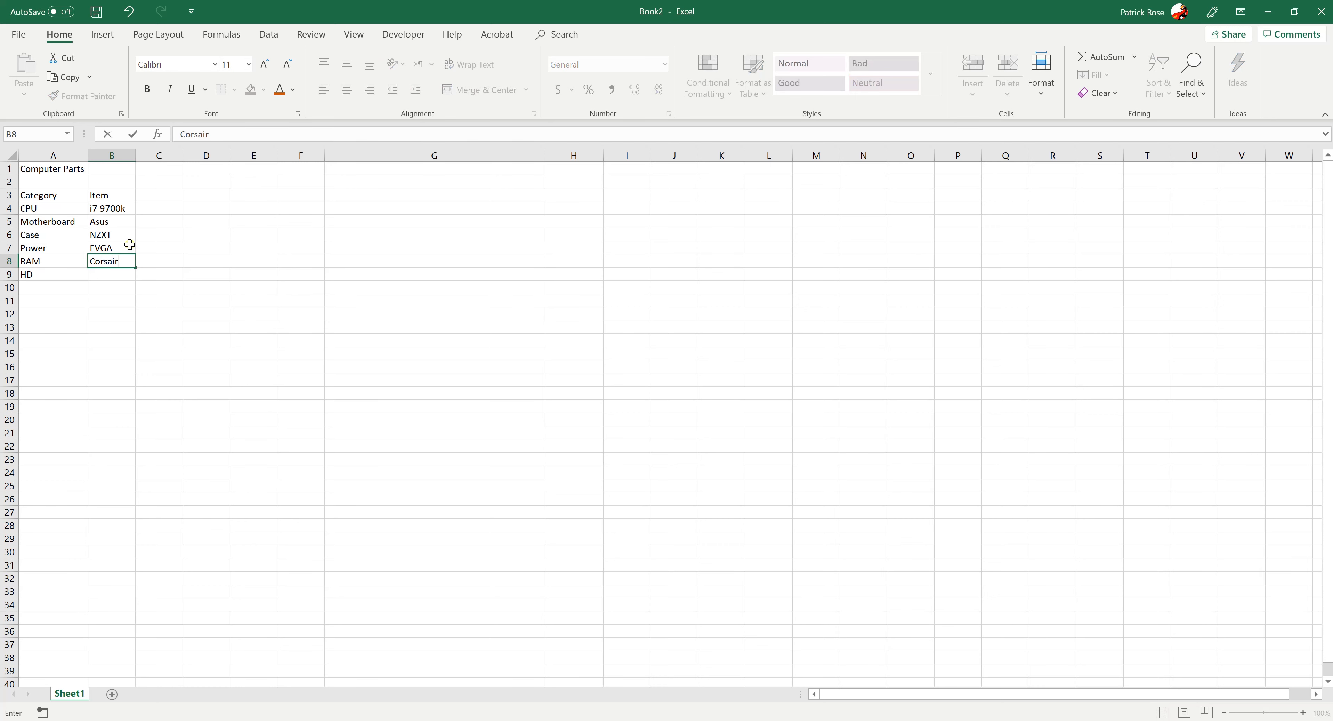
key(BackSpace)
key(BackSpace)
key(BackSpace)
key(BackSpace)
key(BackSpace)
key(BackSpace)
text(rucial)
key(Return)
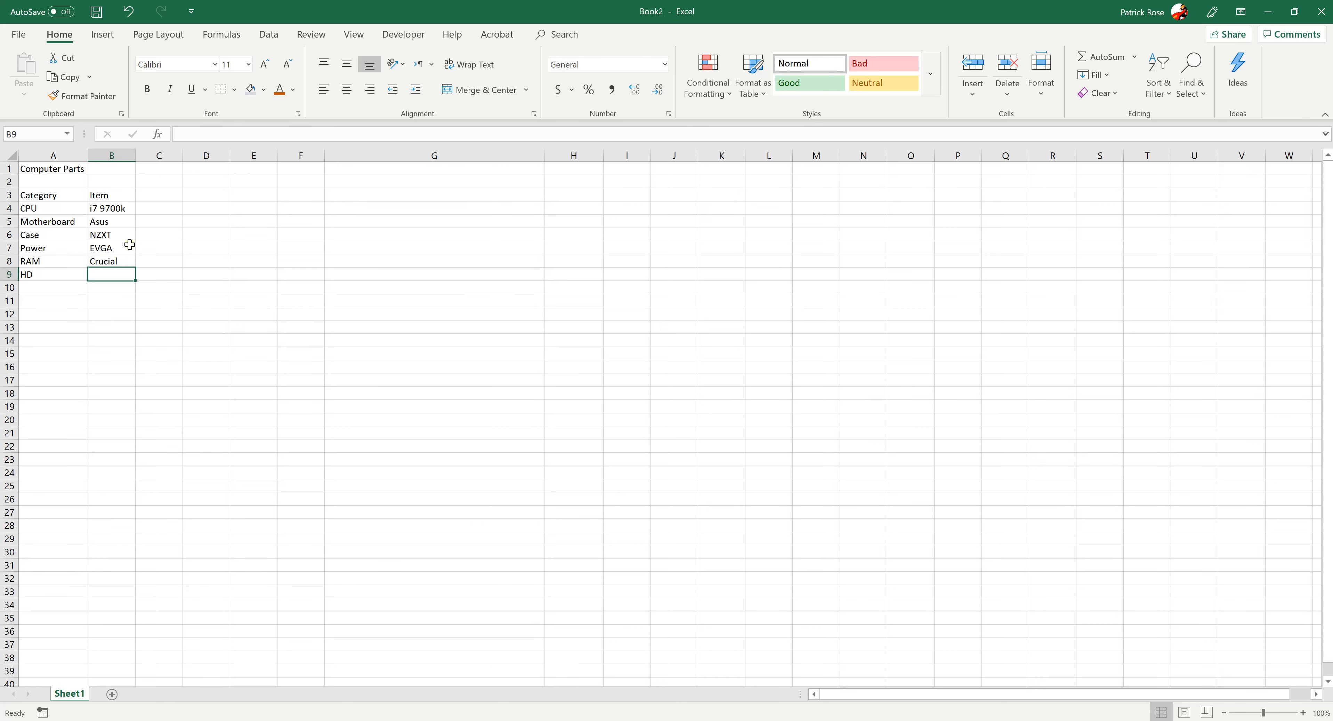
Enter Samsung EVO SSD in cell B9 as the HD item
text(Samsung)
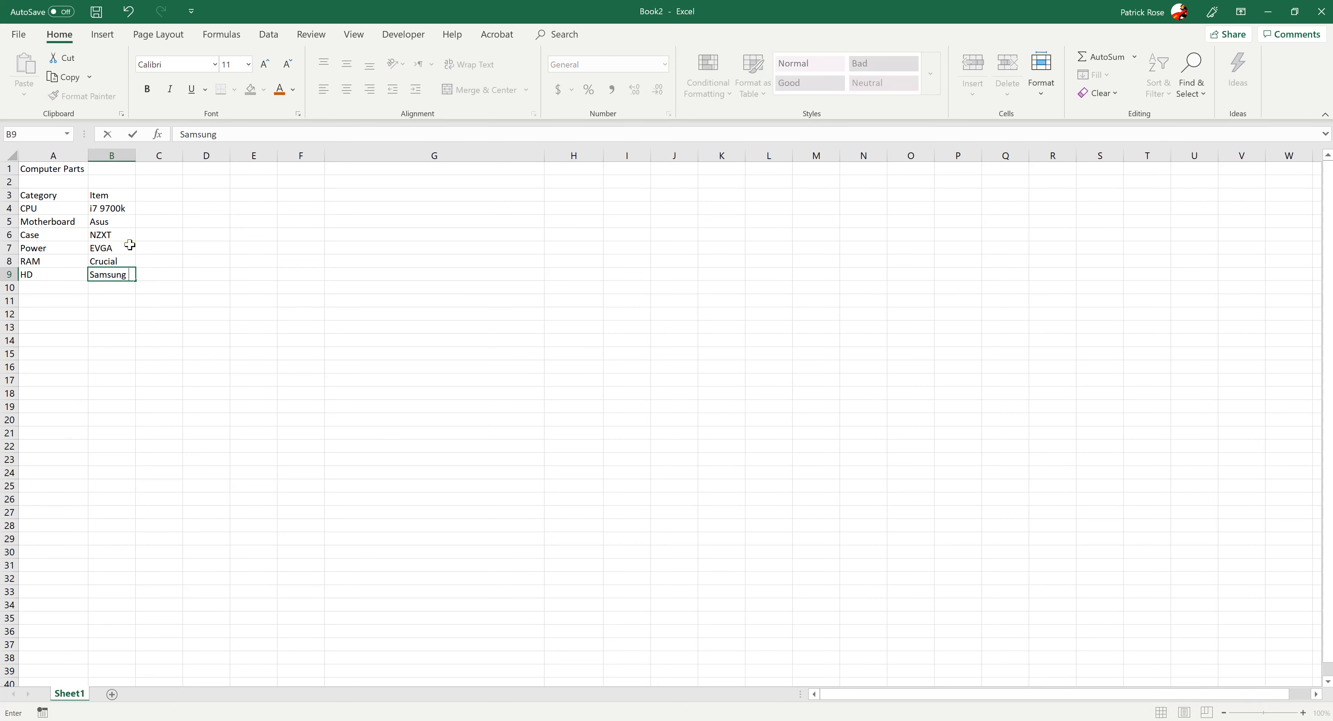
text( EVO SSD)
key(Up)
key(Down)
key(Down)
key(Down)
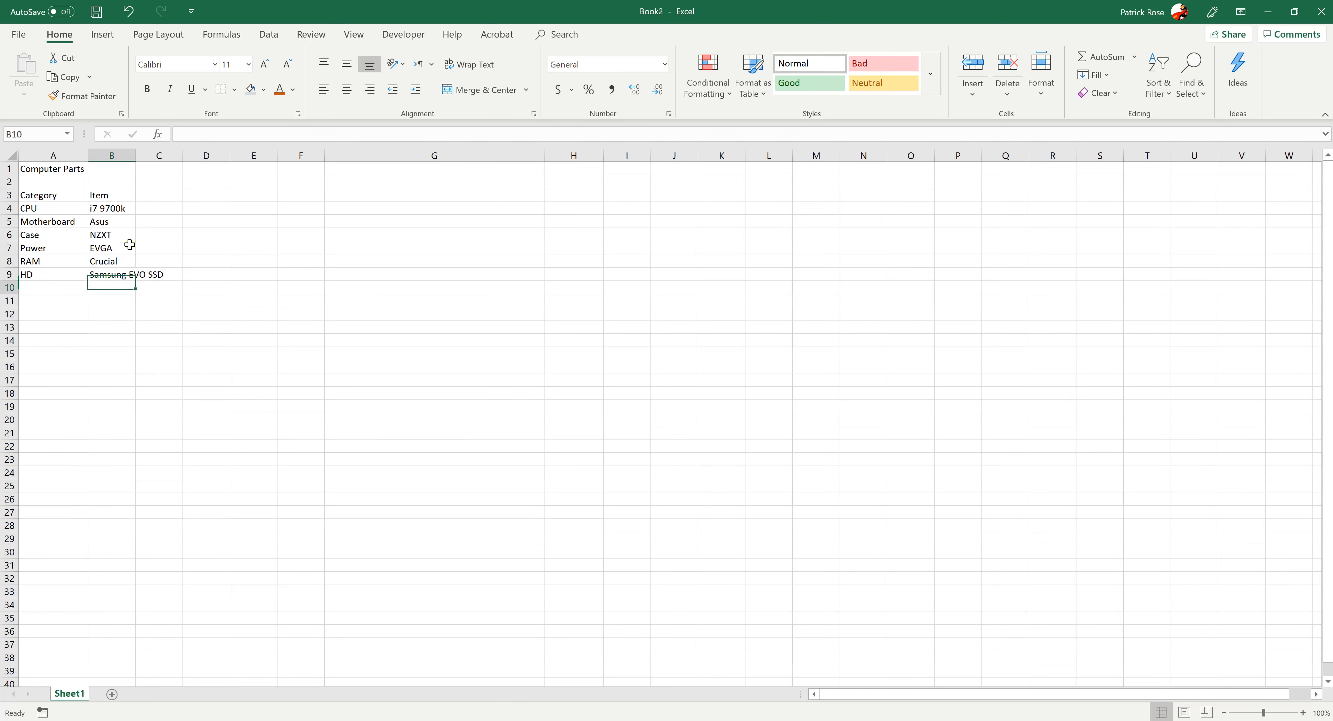
Examine cells B9 to D9 to see which of them holds the overflowing Samsung EVO SSD text
key(Up)
key(Up)
key(Right)
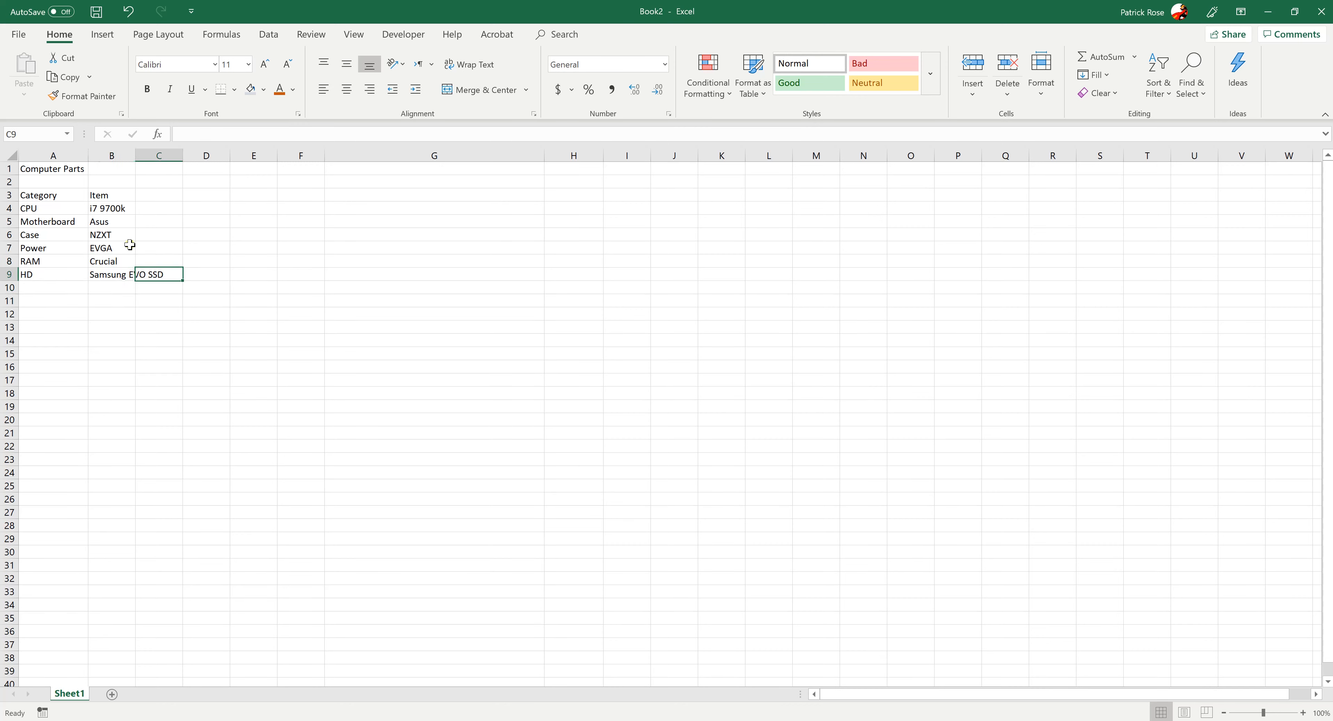
key(Left)
key(Right)
key(Left)
key(Left)
key(Right)
key(Right)
key(Right)
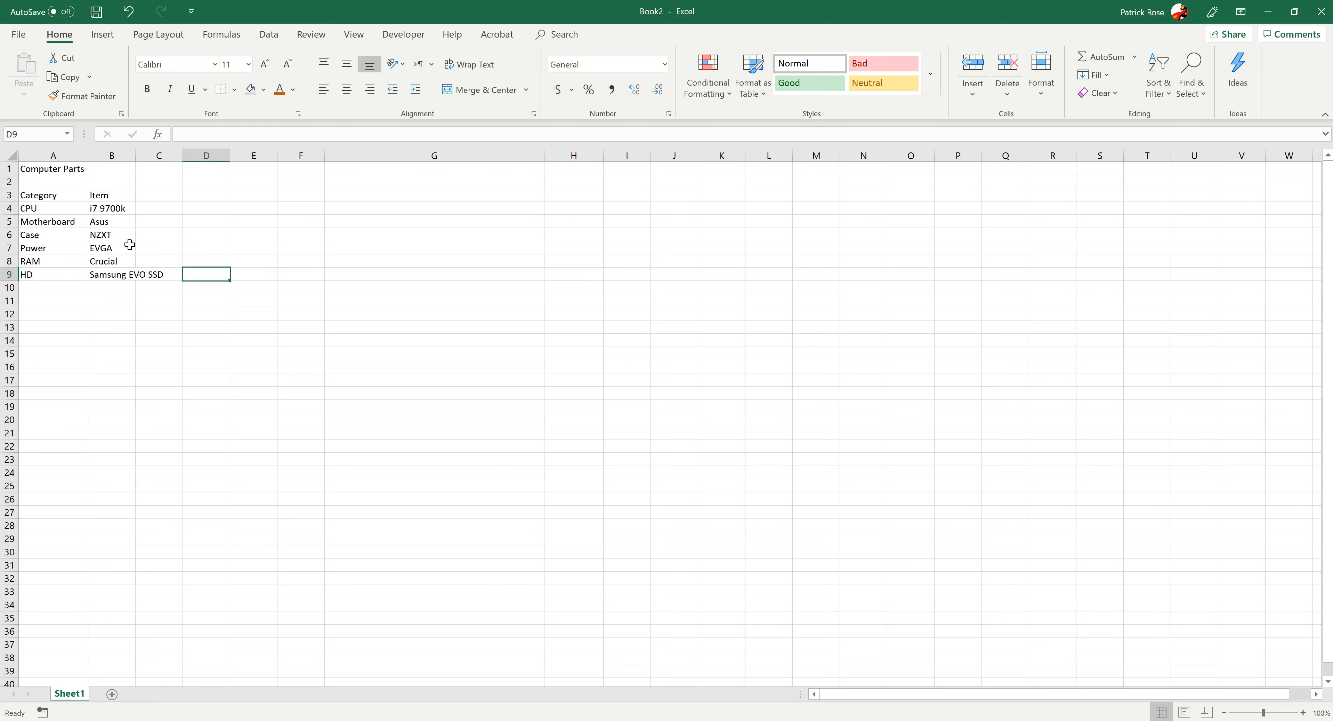
key(Left)
key(Left)
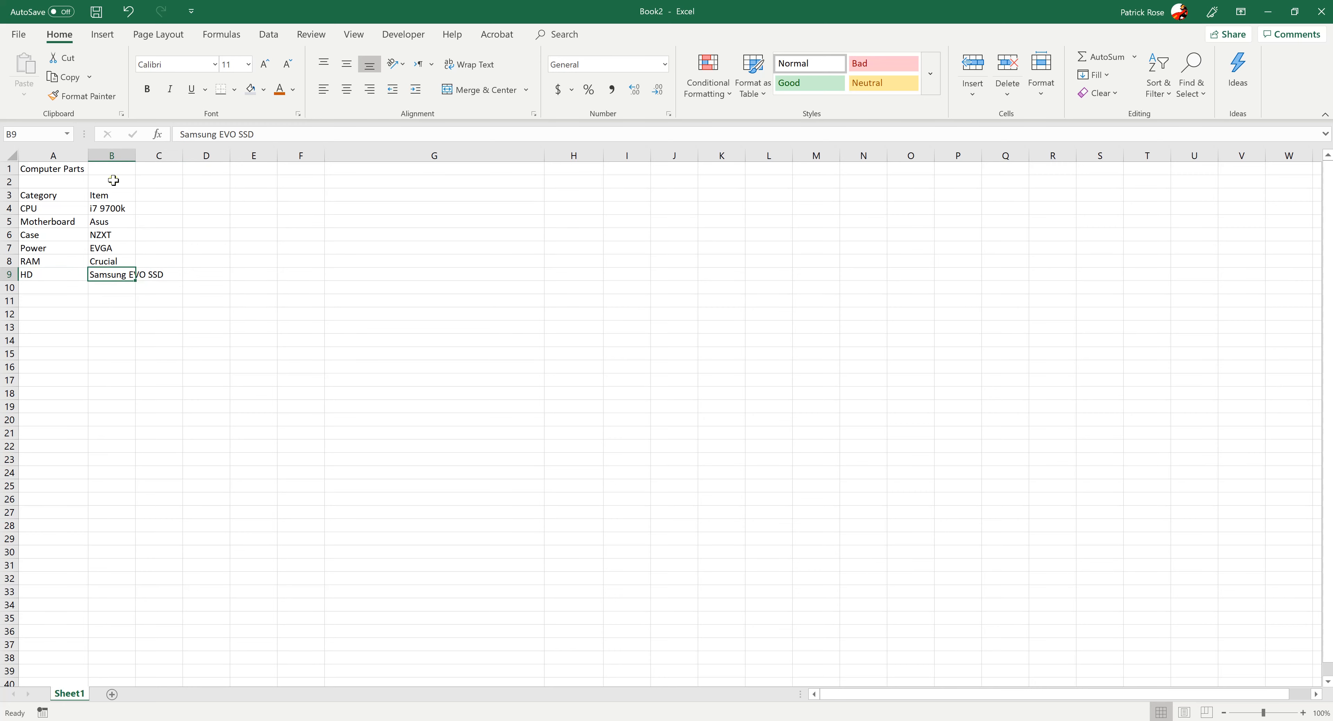
Widen column B so that Samsung EVO SSD fits inside it
drag(135, 155, 183, 155)
click(193, 447)
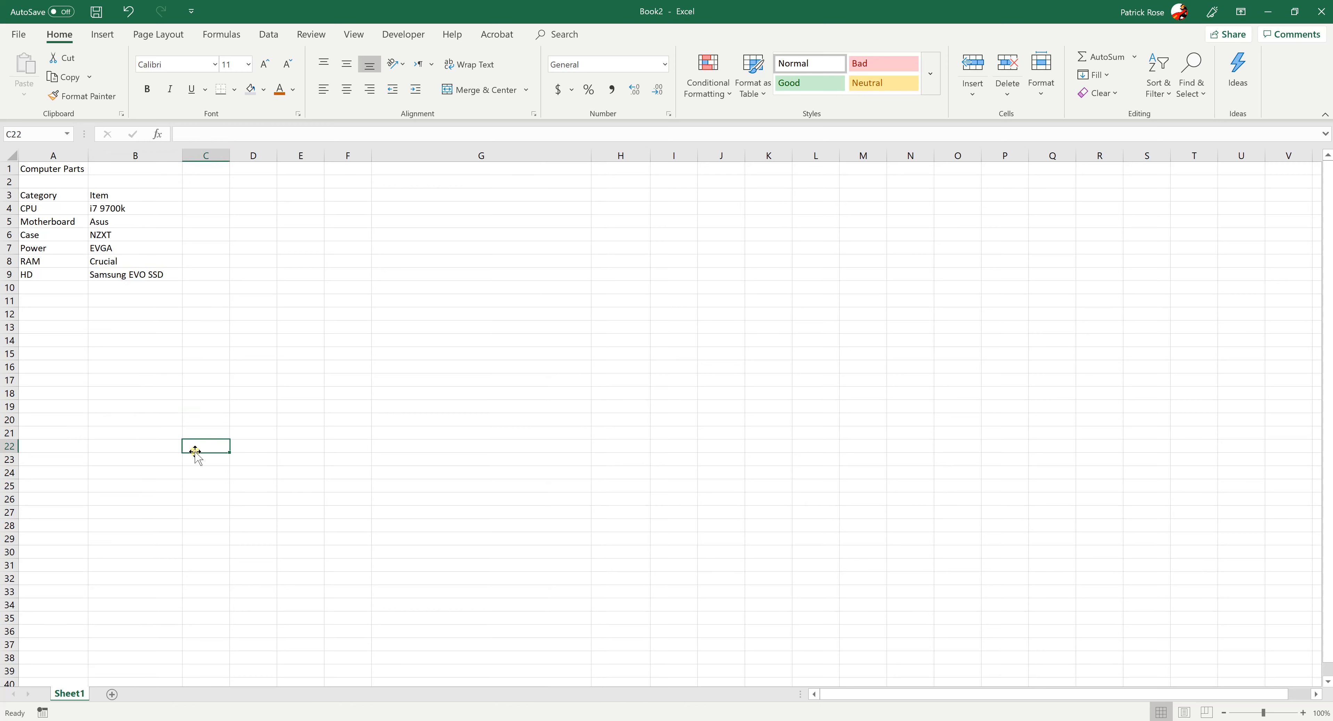
click(127, 354)
click(85, 340)
click(49, 273)
click(135, 318)
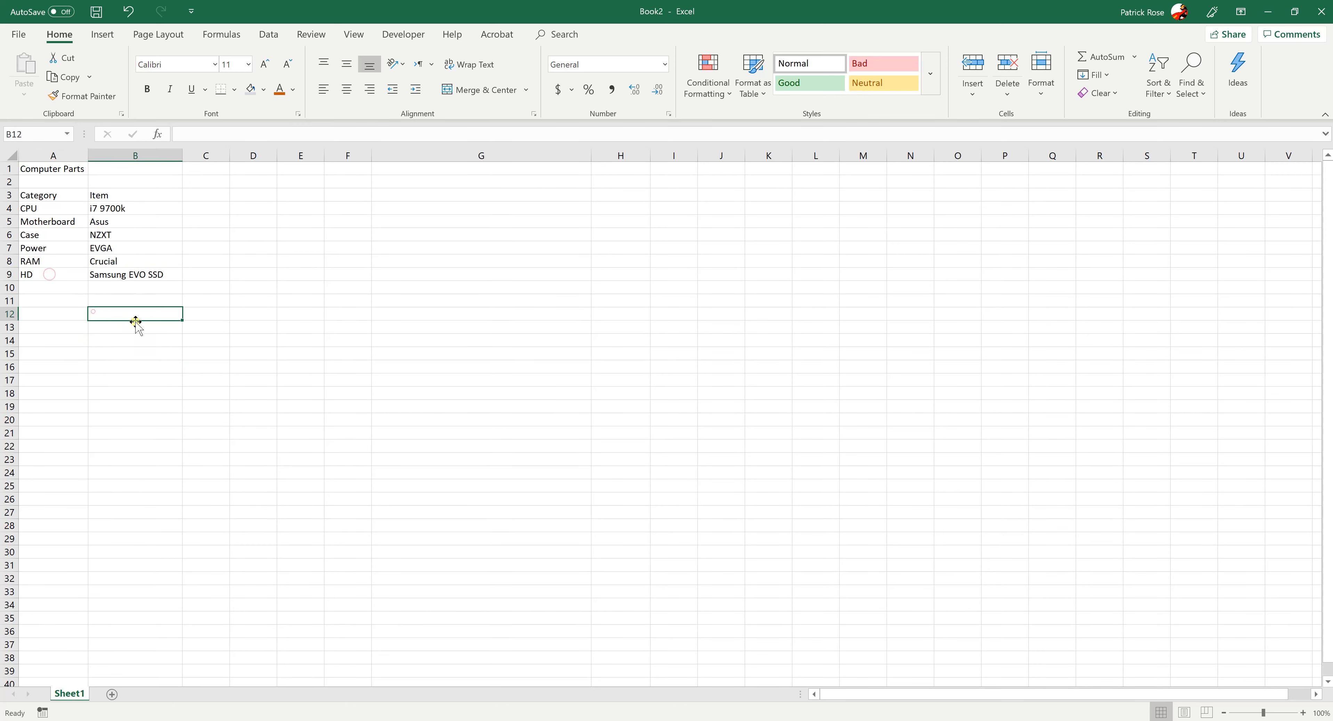
Set the width of columns A to C to 35
click(59, 277)
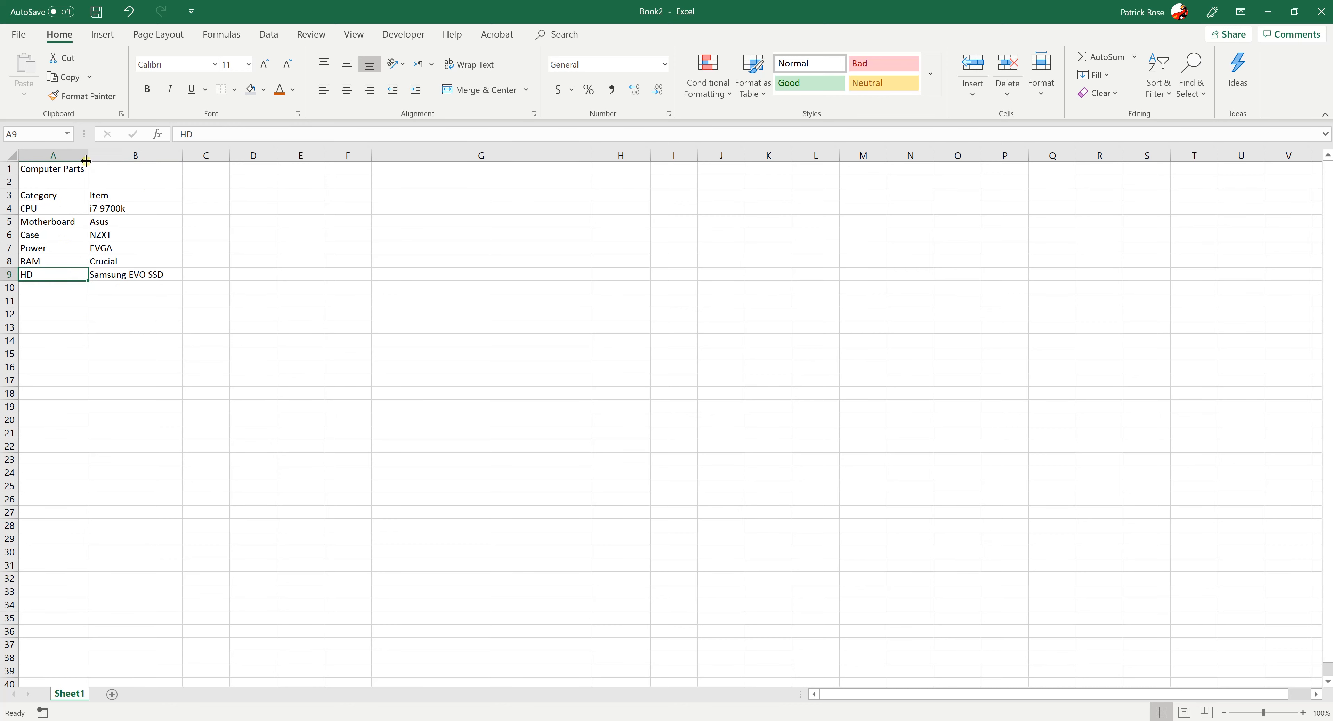
drag(78, 155, 206, 152)
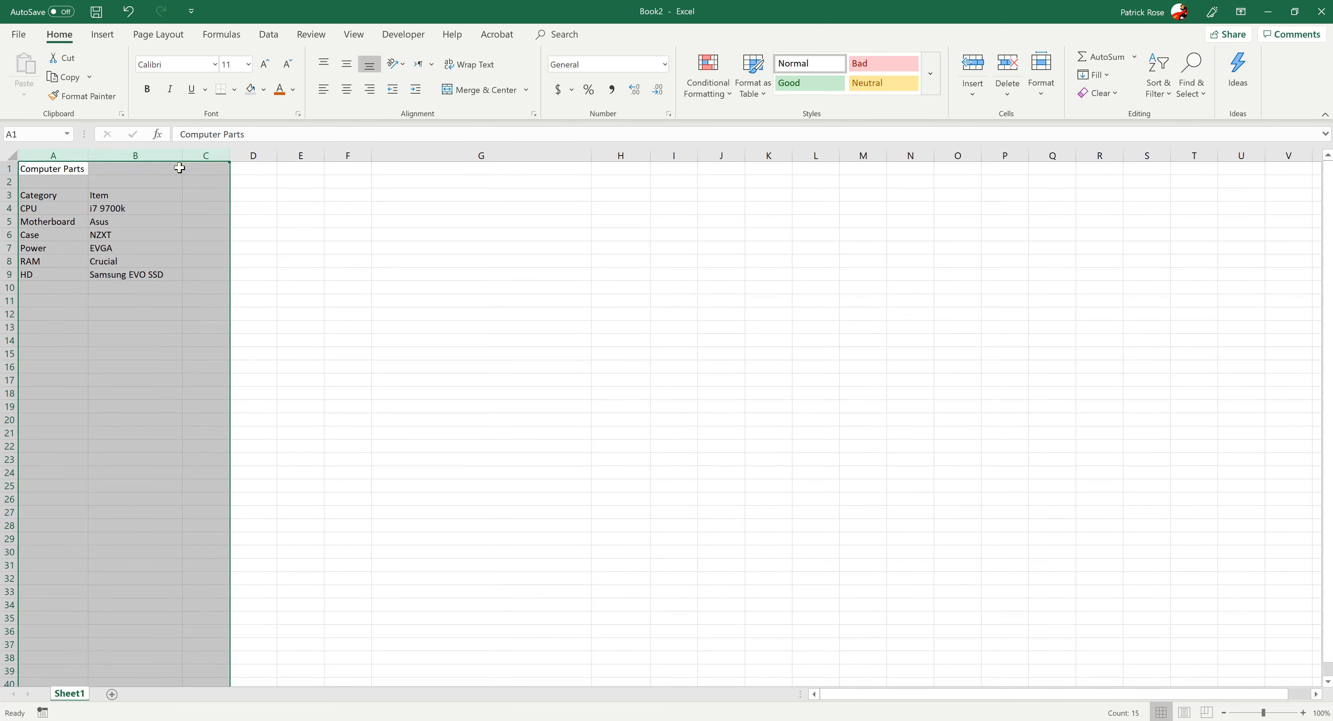
right_click(202, 154)
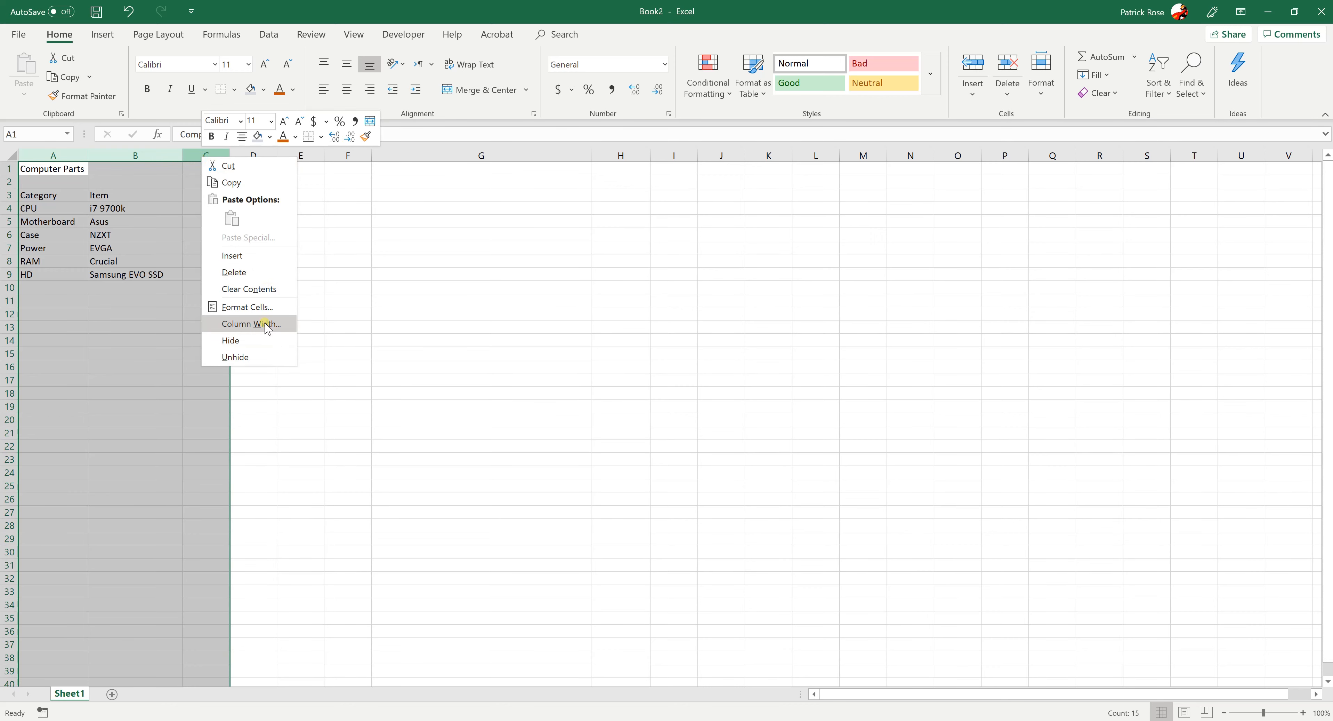
click(252, 323)
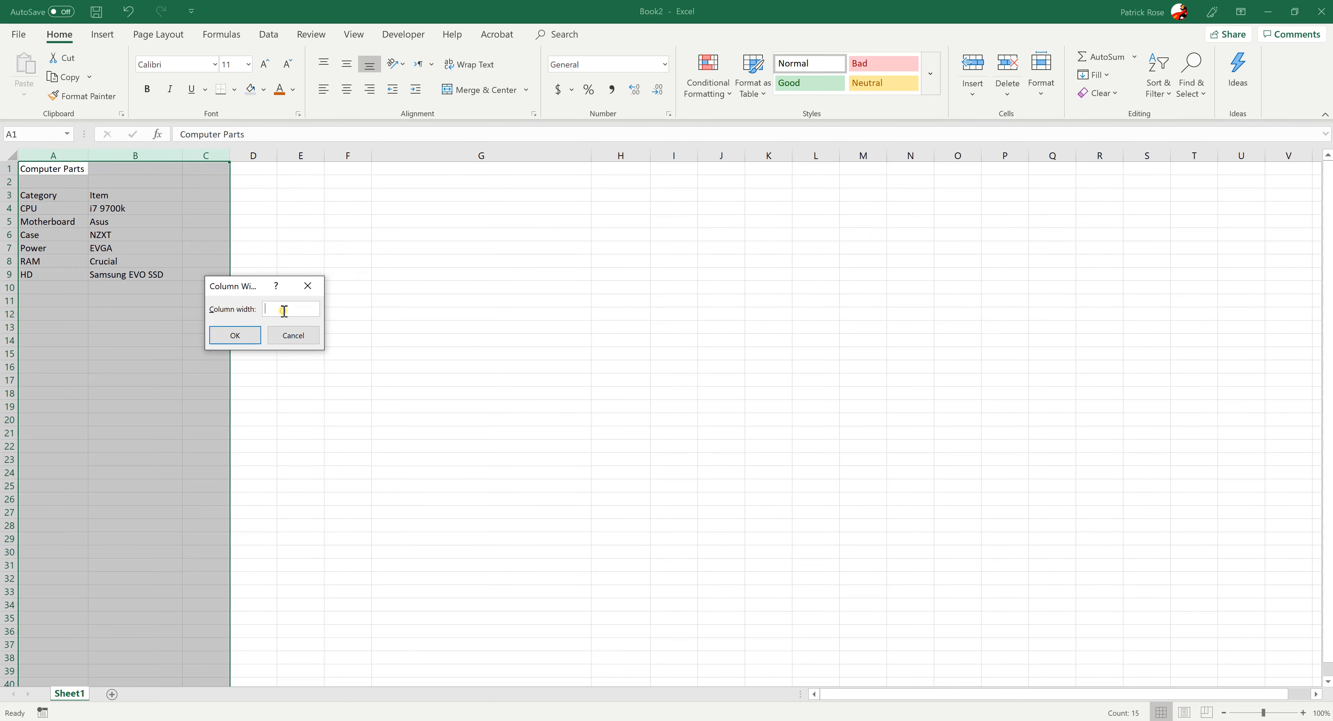
text(35)
key(Return)
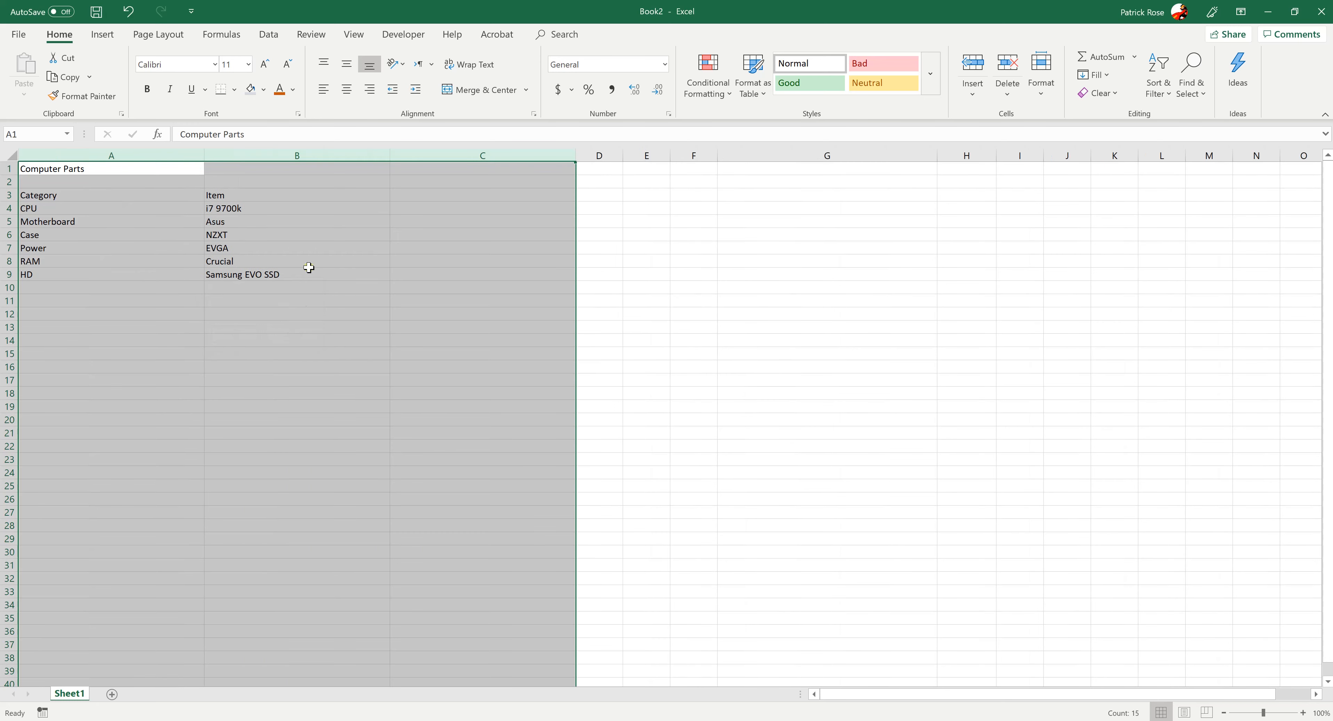
Set the width of columns A to C to 20
right_click(333, 152)
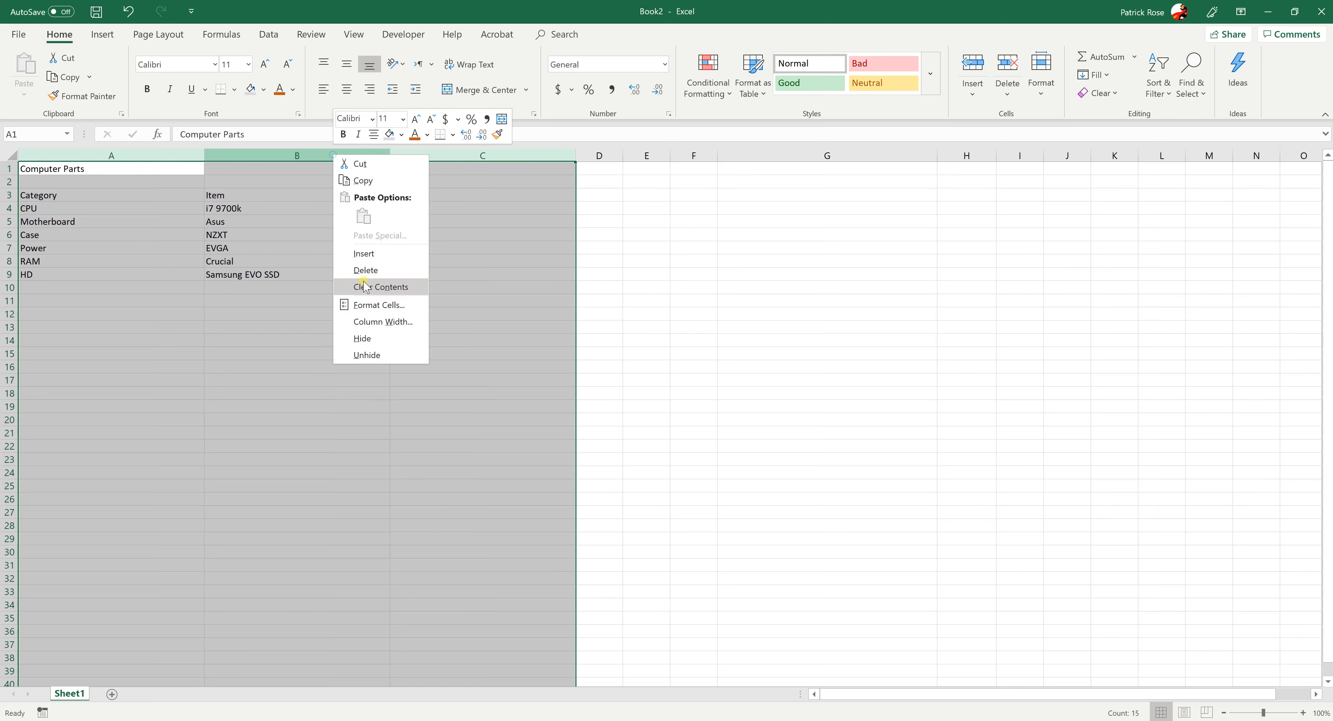
click(372, 321)
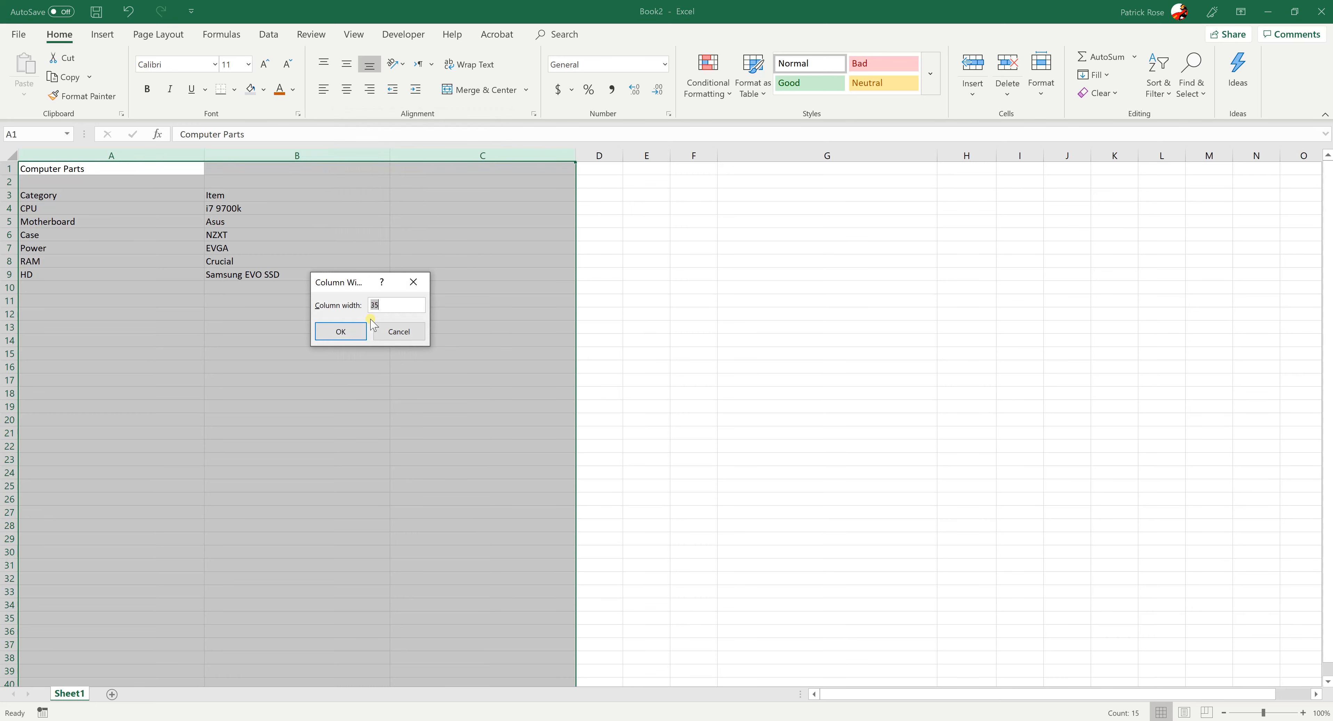
text(20)
key(Return)
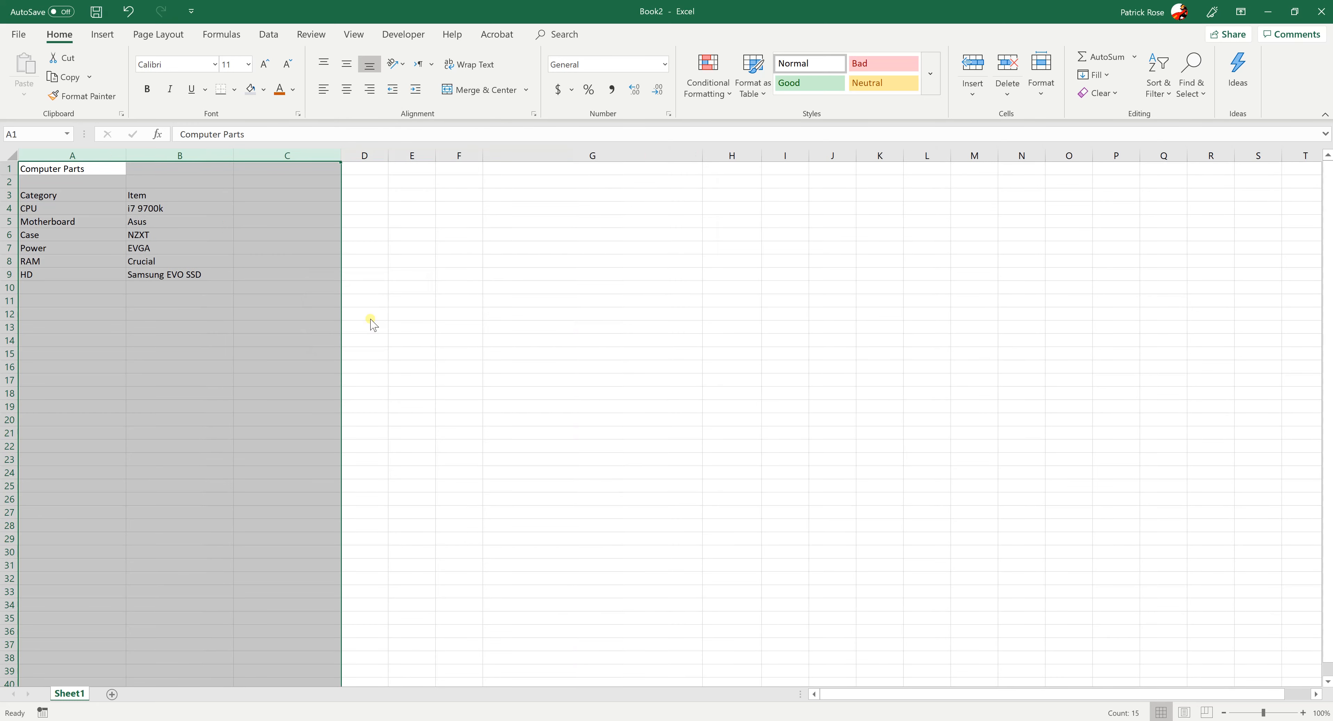
click(227, 354)
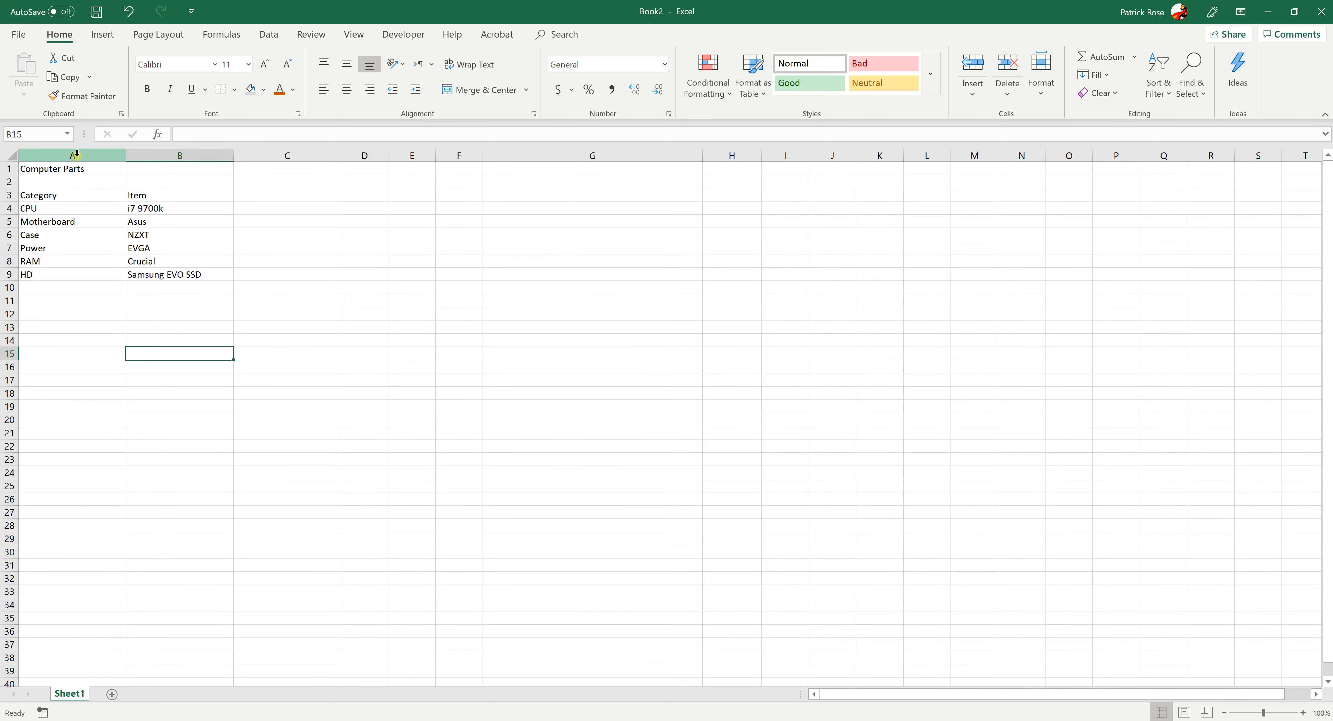
drag(77, 154, 266, 154)
click(221, 356)
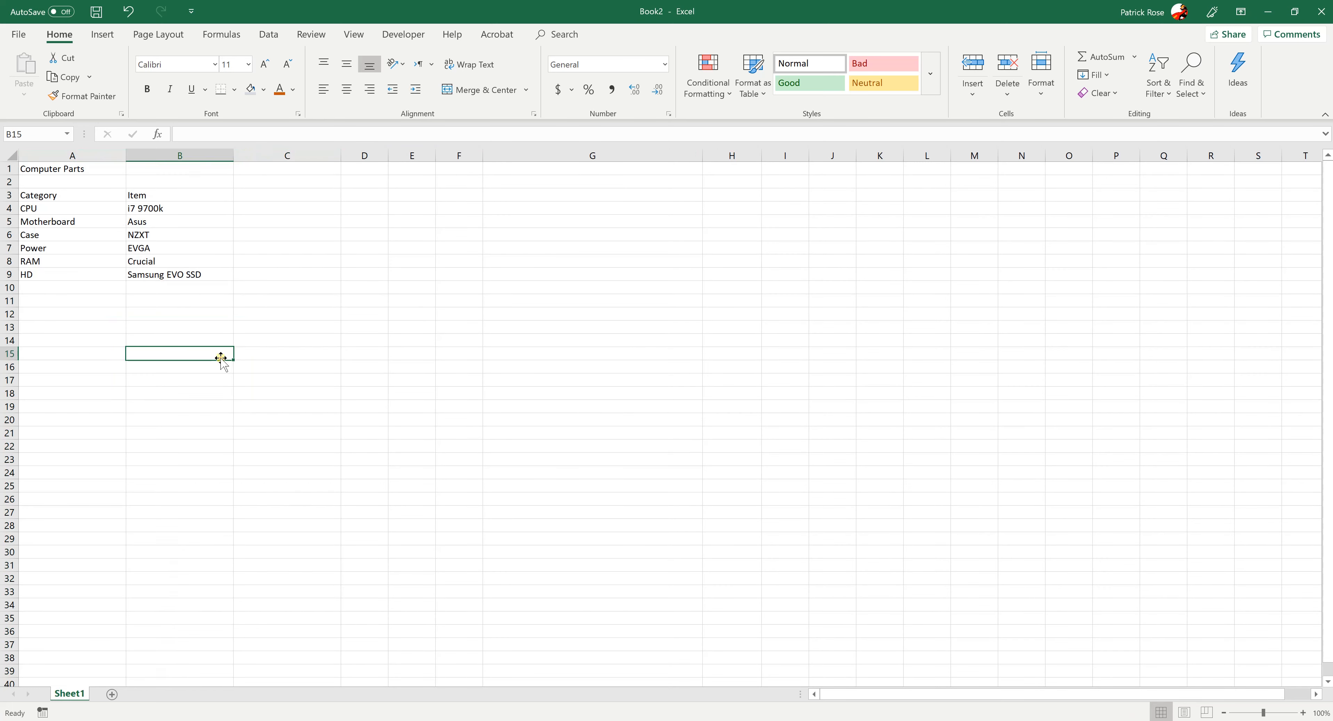
drag(232, 321, 242, 314)
Enter the heading Price in cell C3, beside the Item heading
click(263, 199)
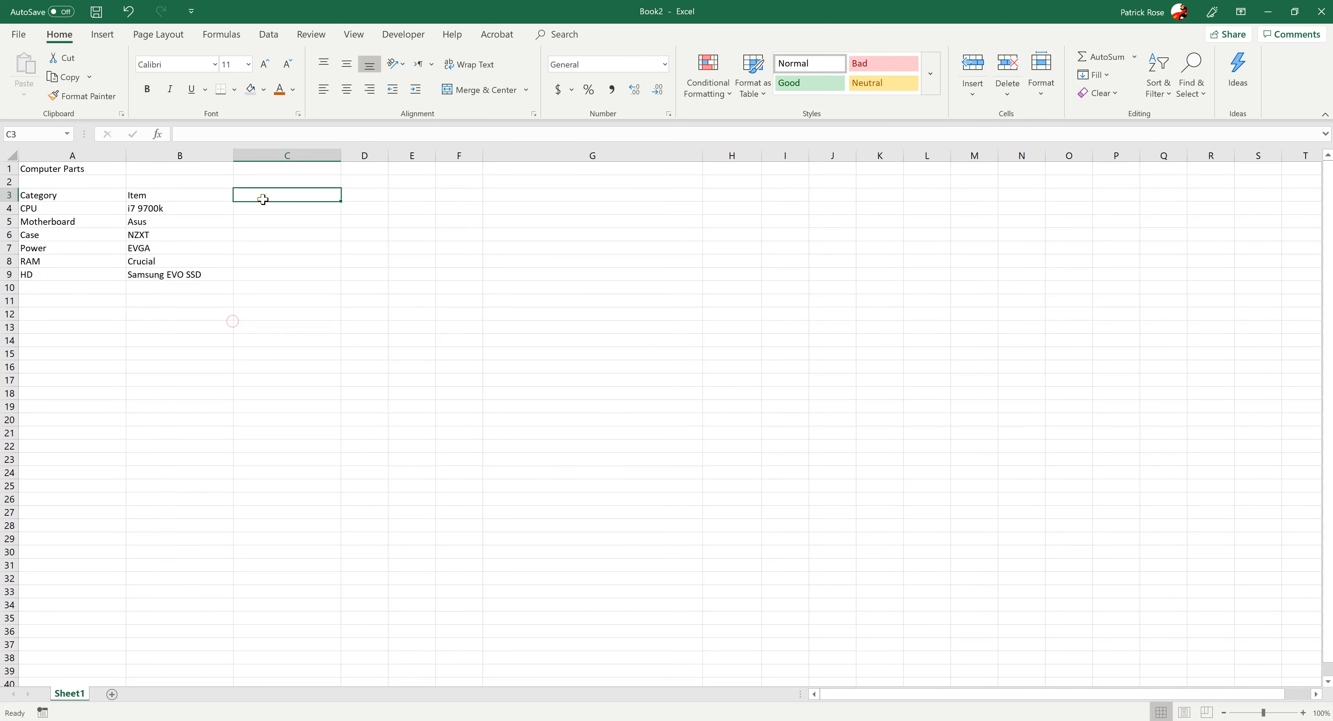
text(Price)
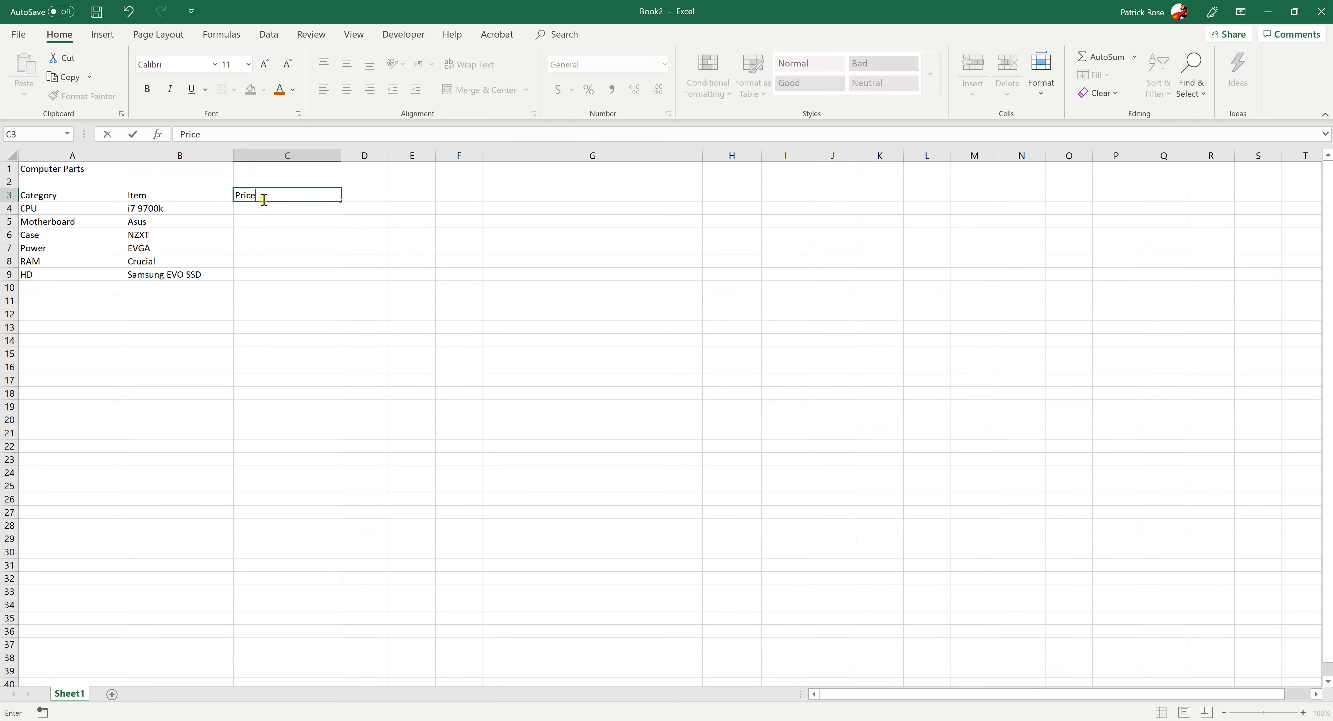
key(Return)
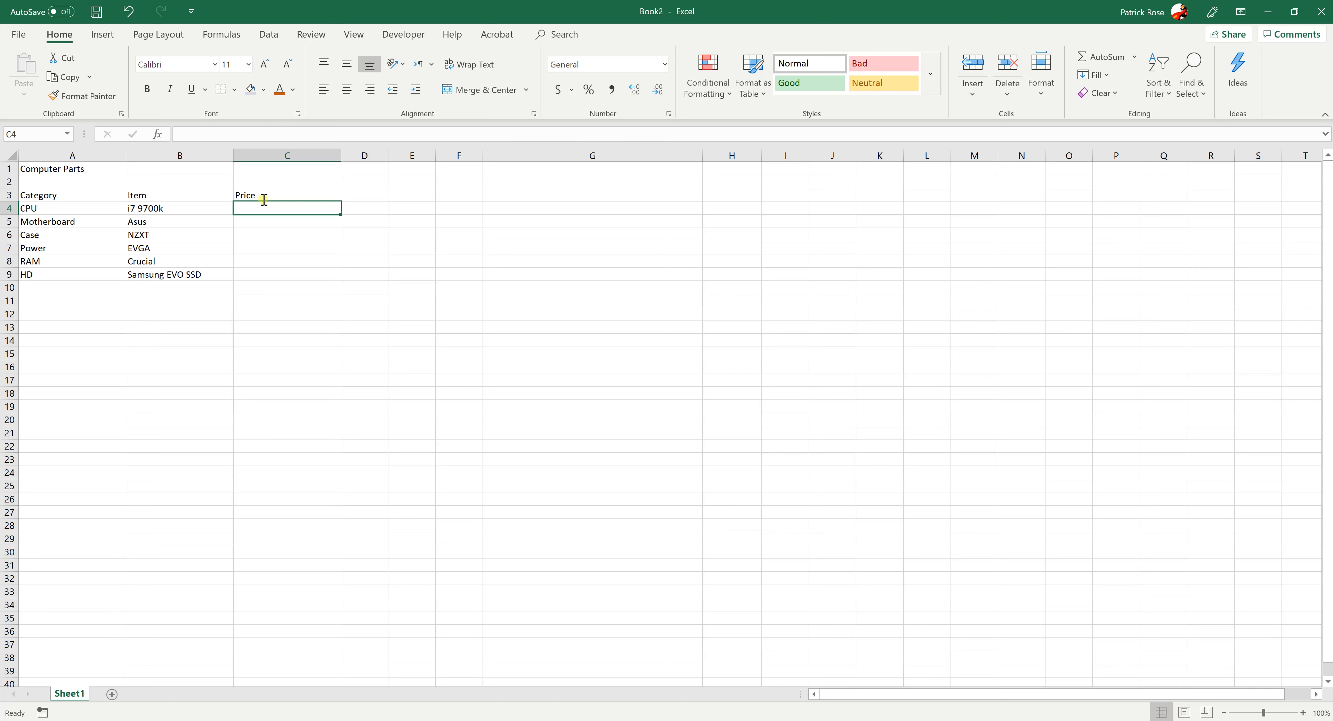
Enter the prices 400 for the CPU and 200 for the motherboard in cells C4 and C5
text(400)
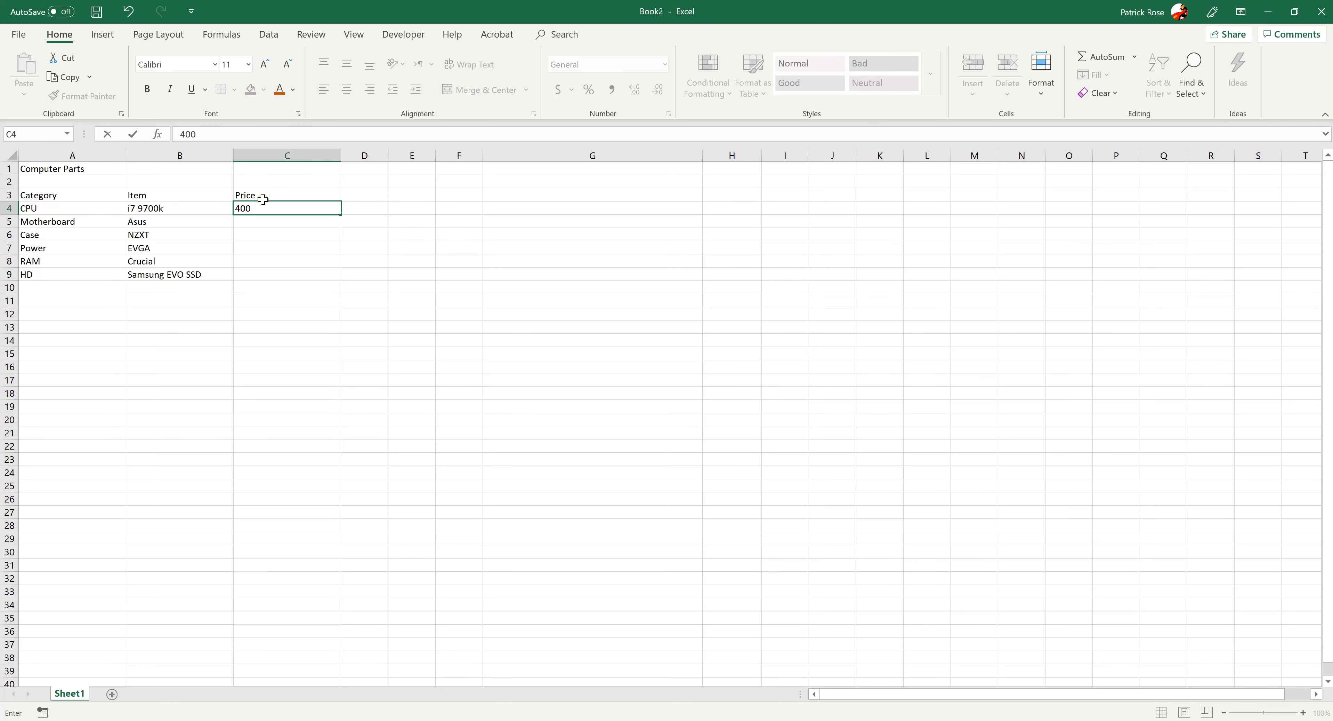
key(Return)
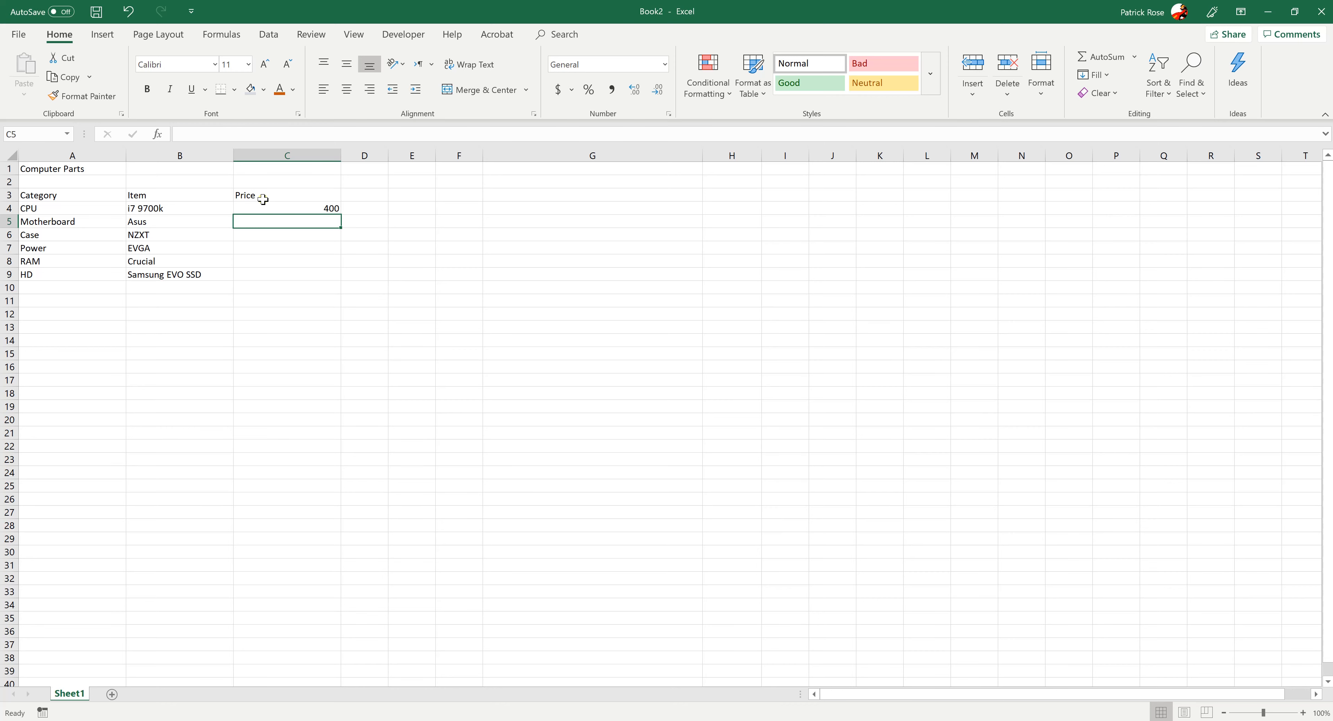
text(20)
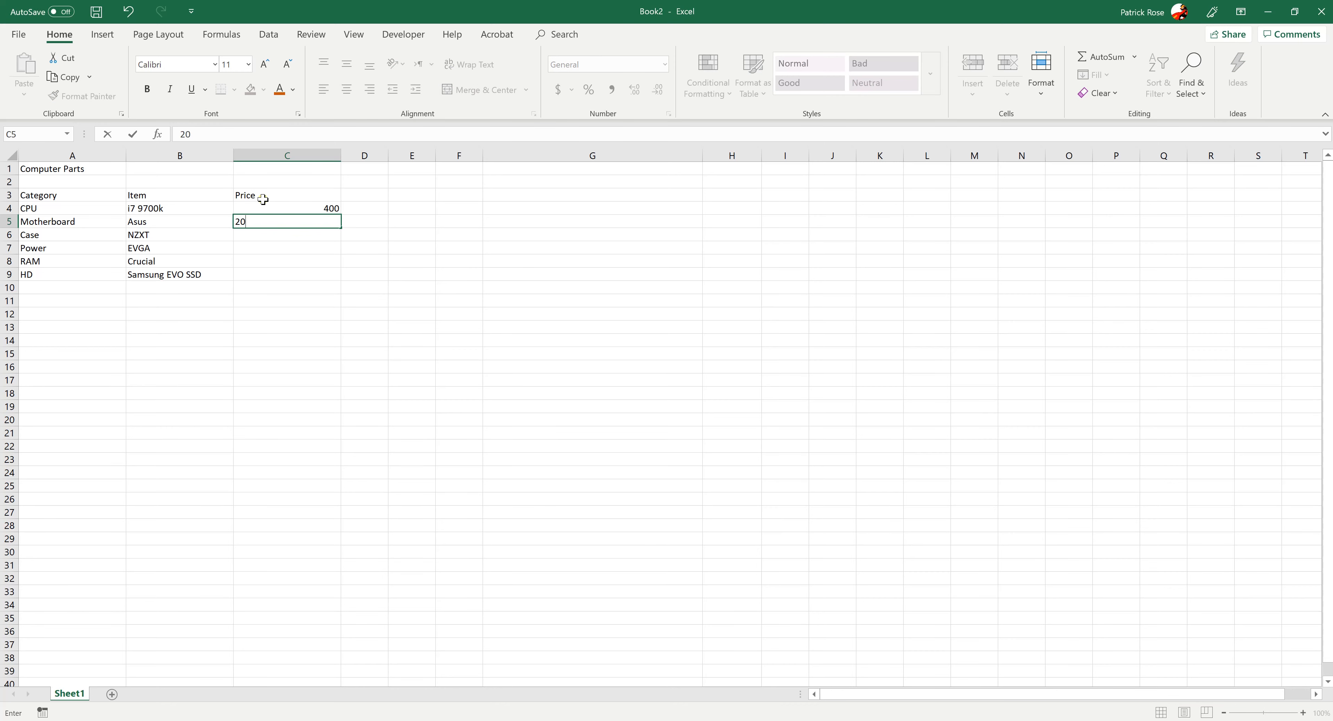
text(0)
key(Return)
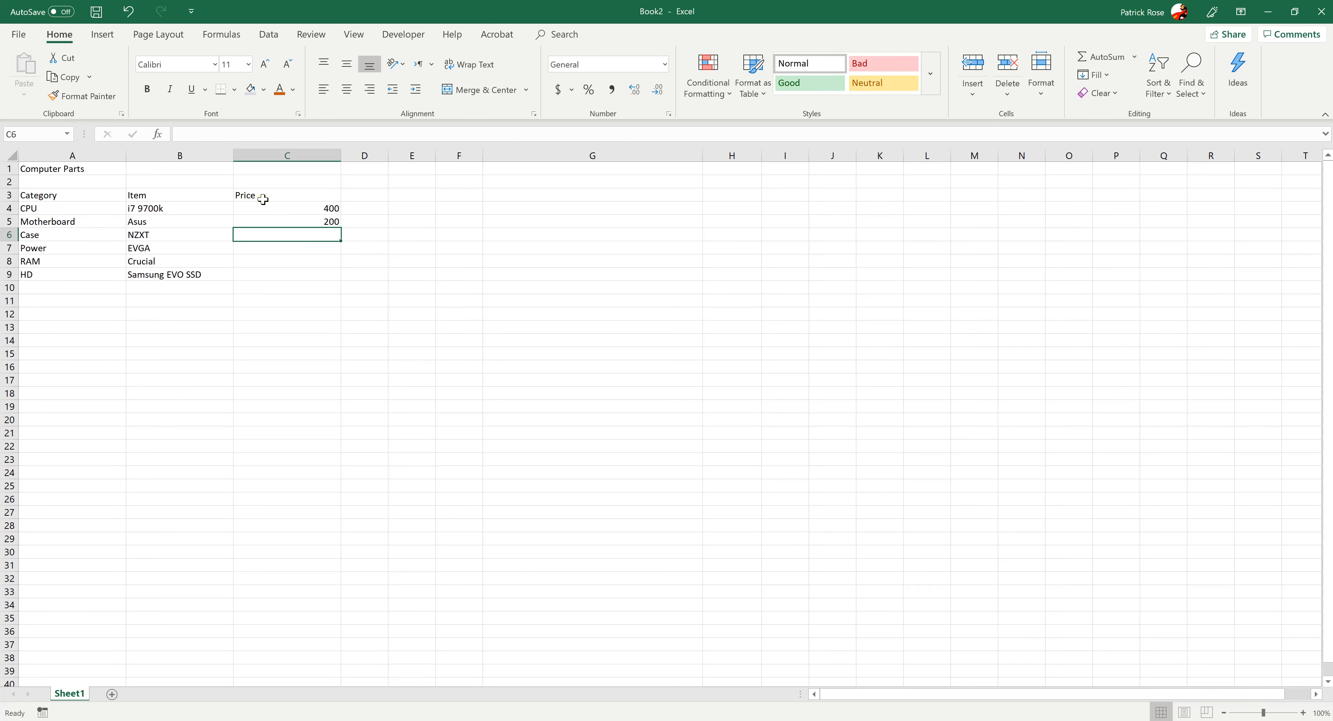
Enter the prices 80, 120, 80 and 190 for Case, Power, RAM and HD in cells C6 to C9
text(80)
key(Return)
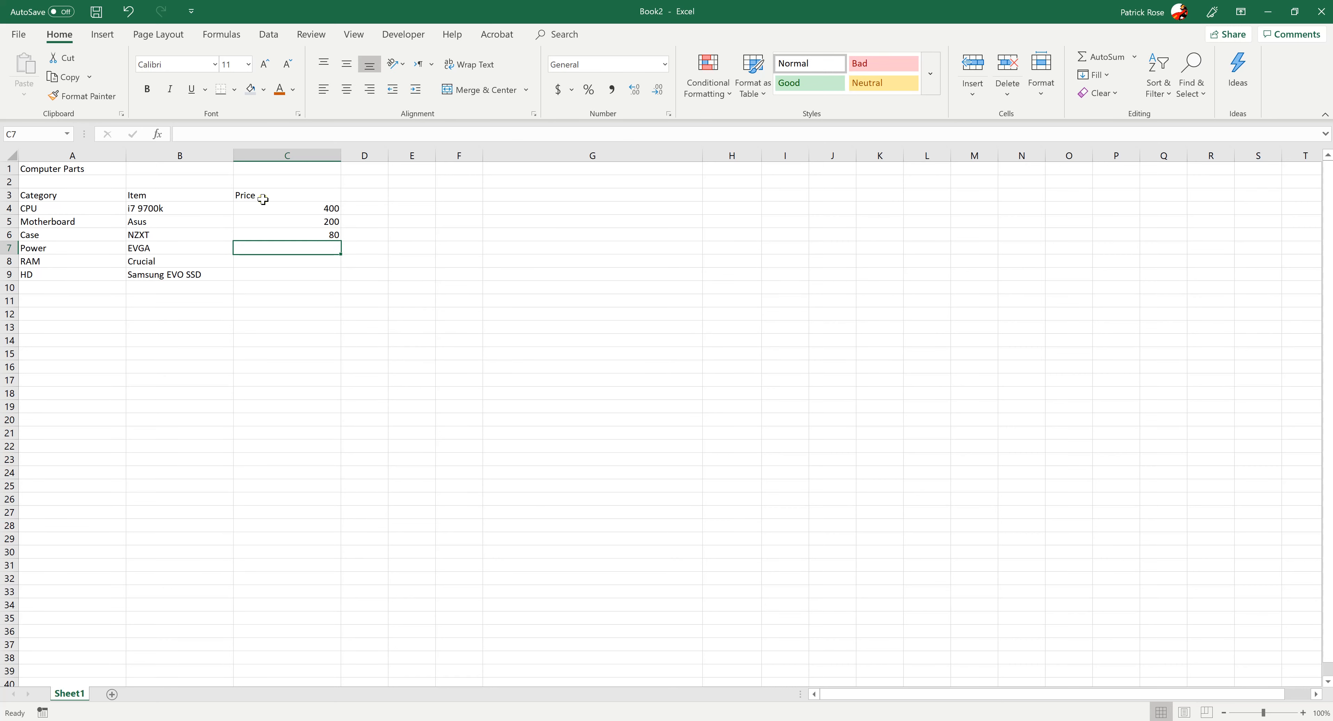
text(120)
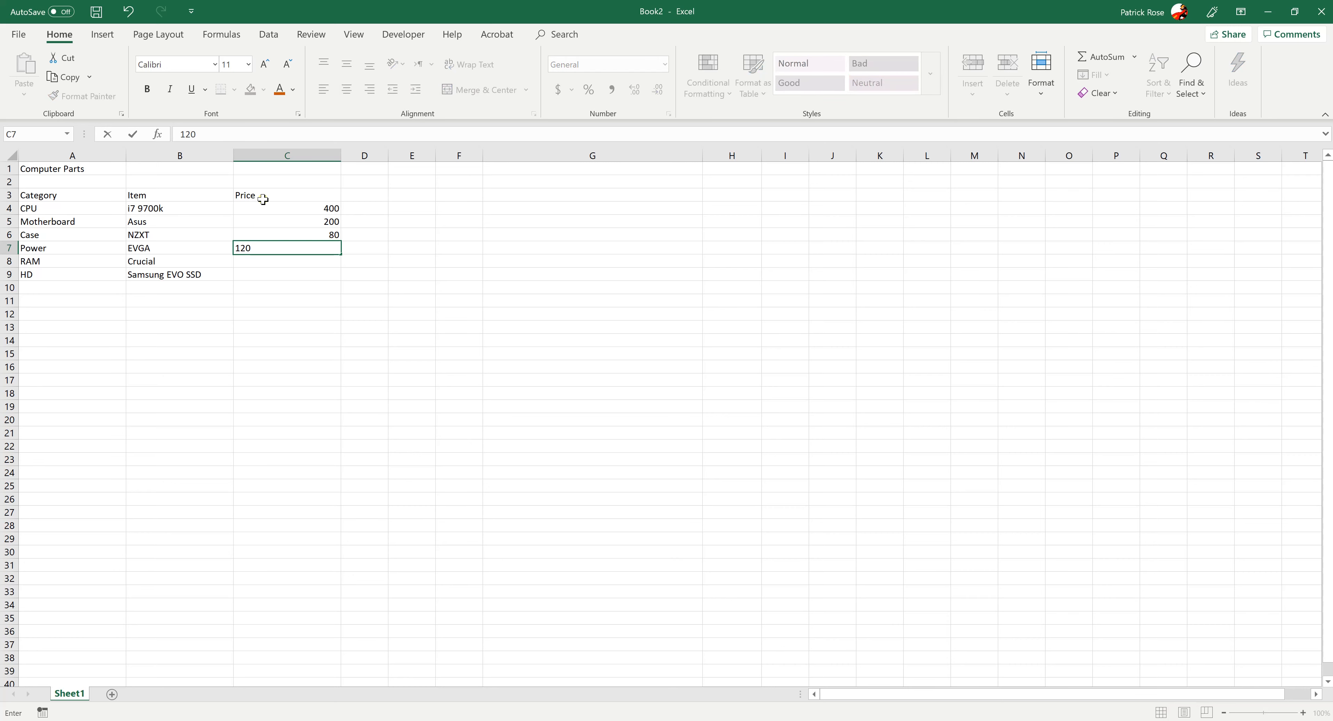
key(Return)
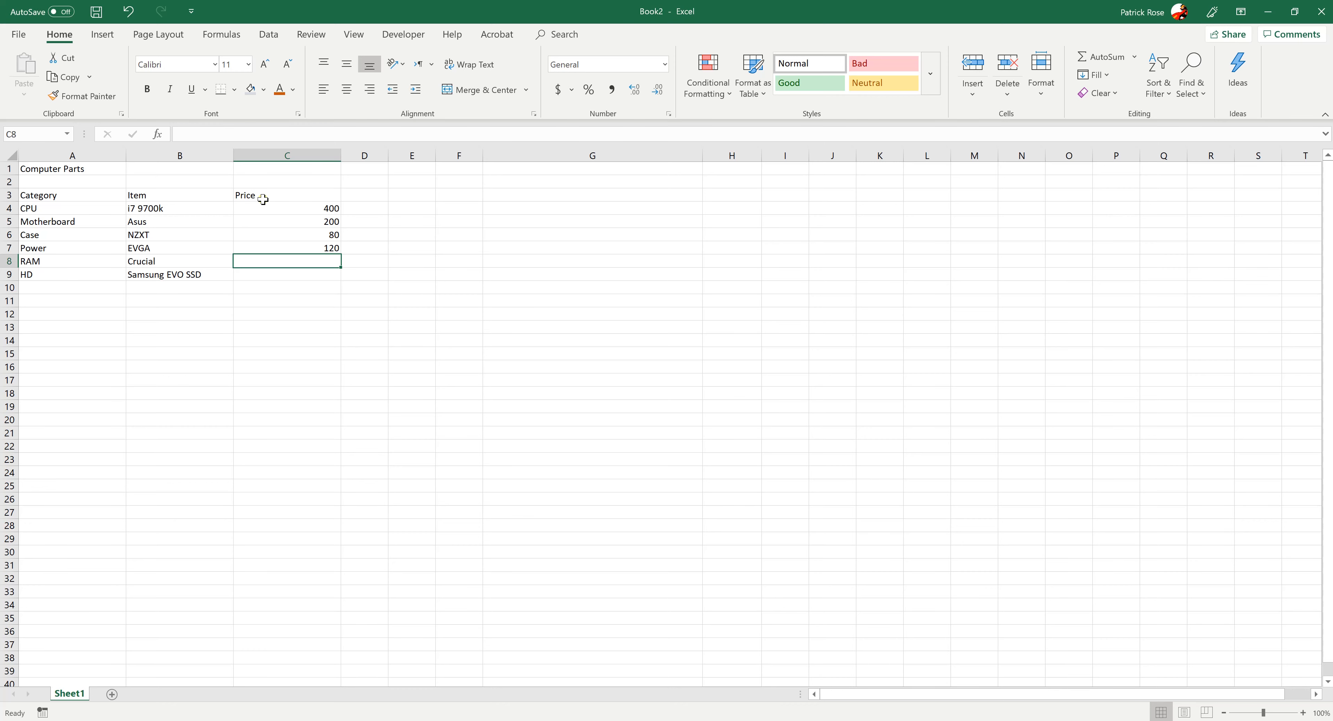
text(160)
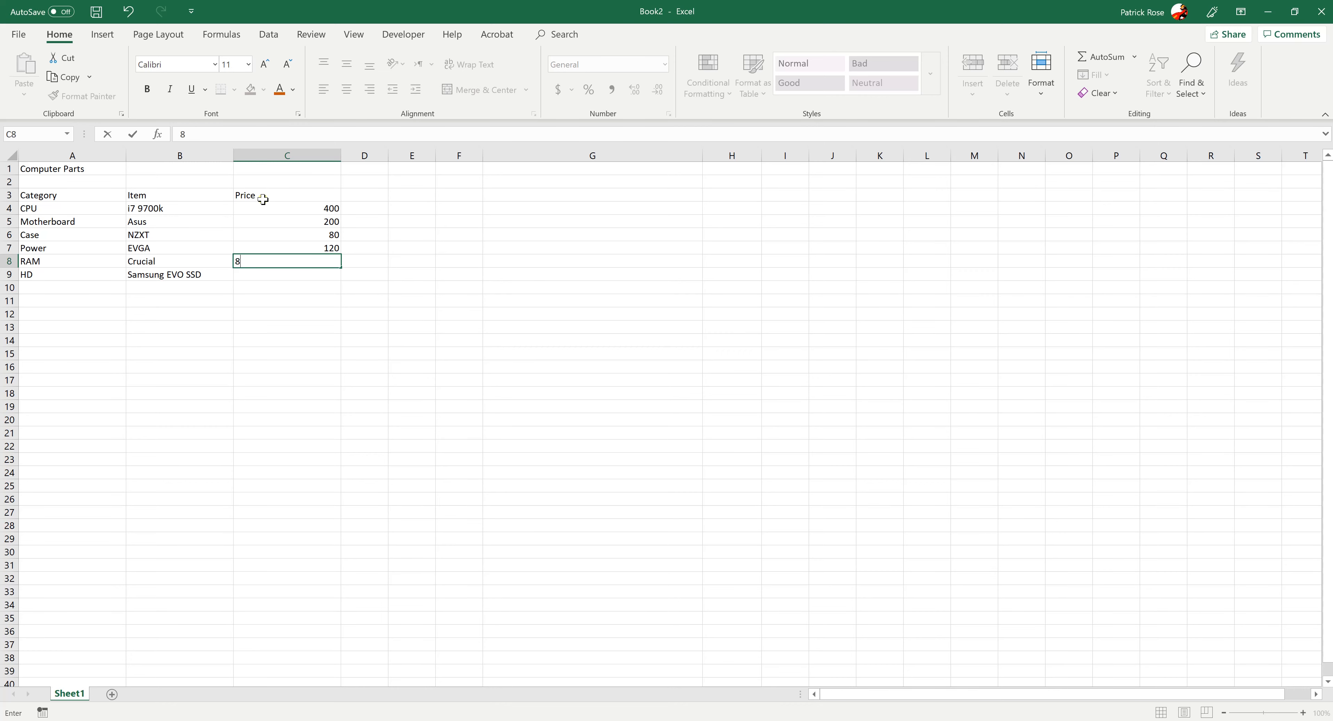
key(Return)
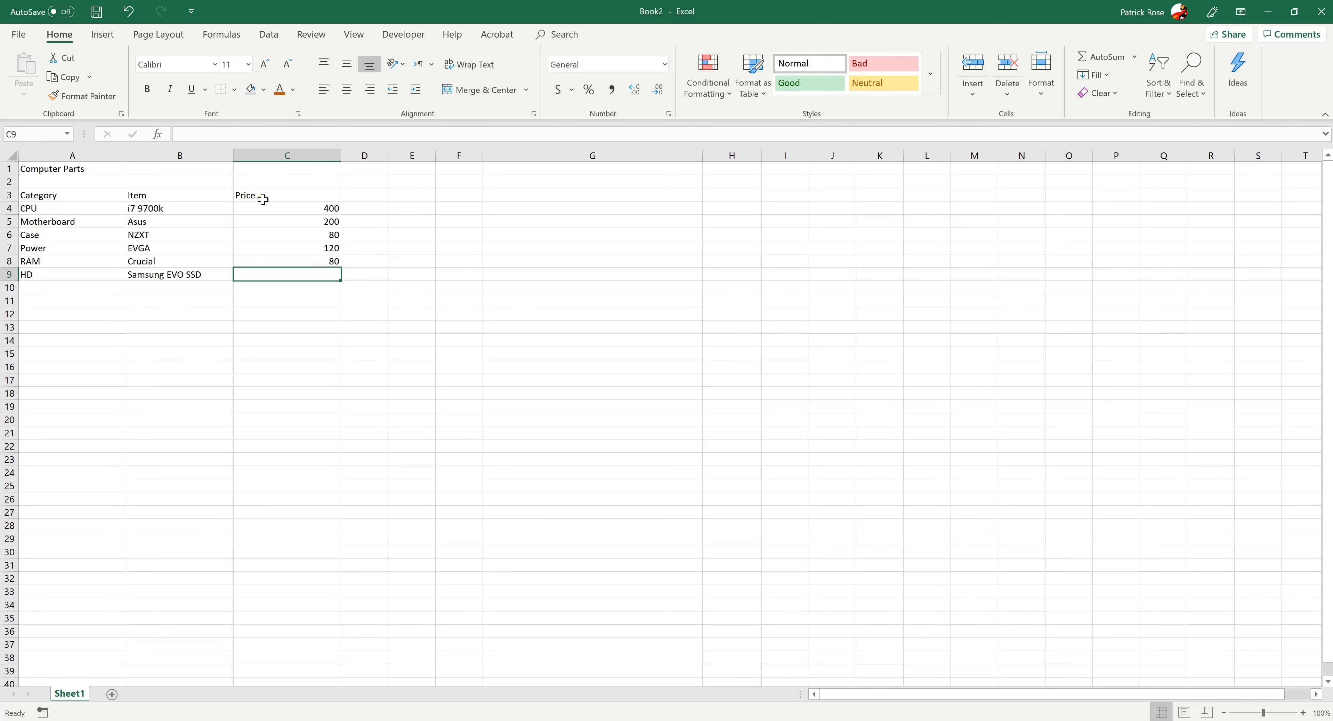
text(190)
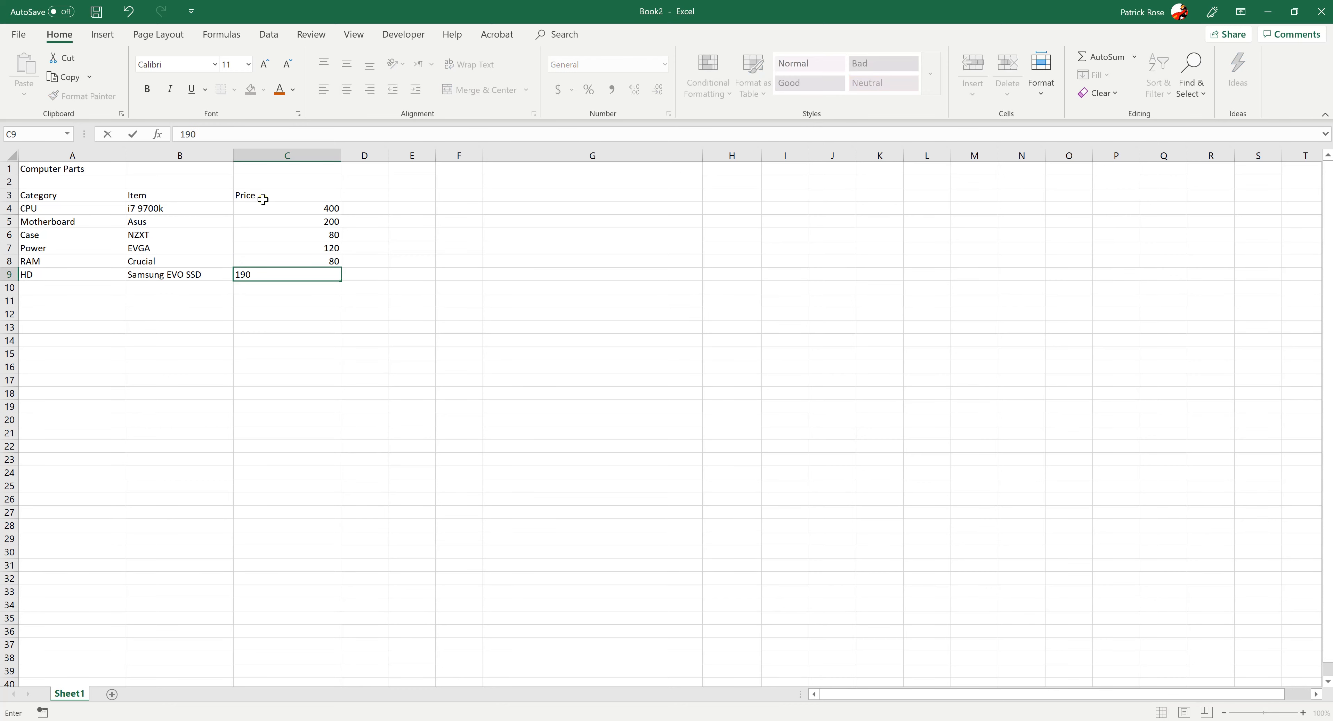
key(Tab)
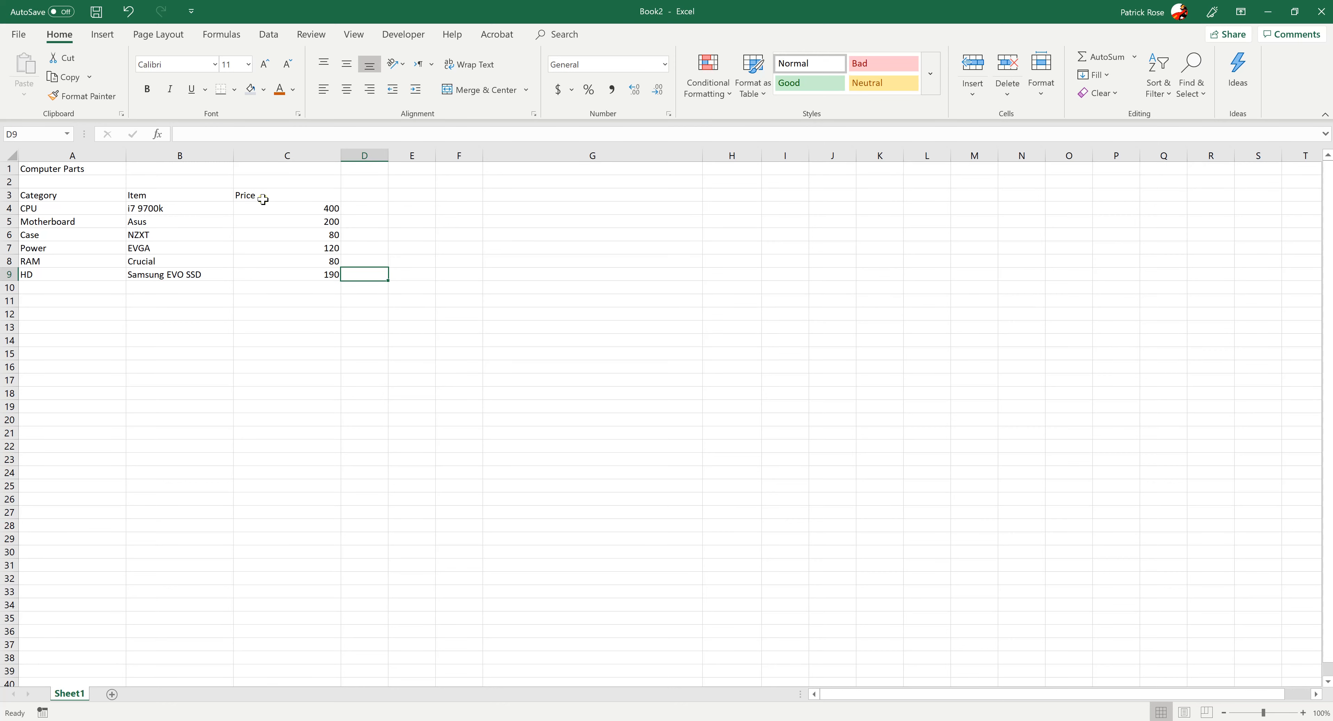
Add 4GB to the RAM item in cell B8 so that it reads Crucial 4GB
key(Up)
key(Up)
key(Up)
key(Up)
key(Up)
key(Up)
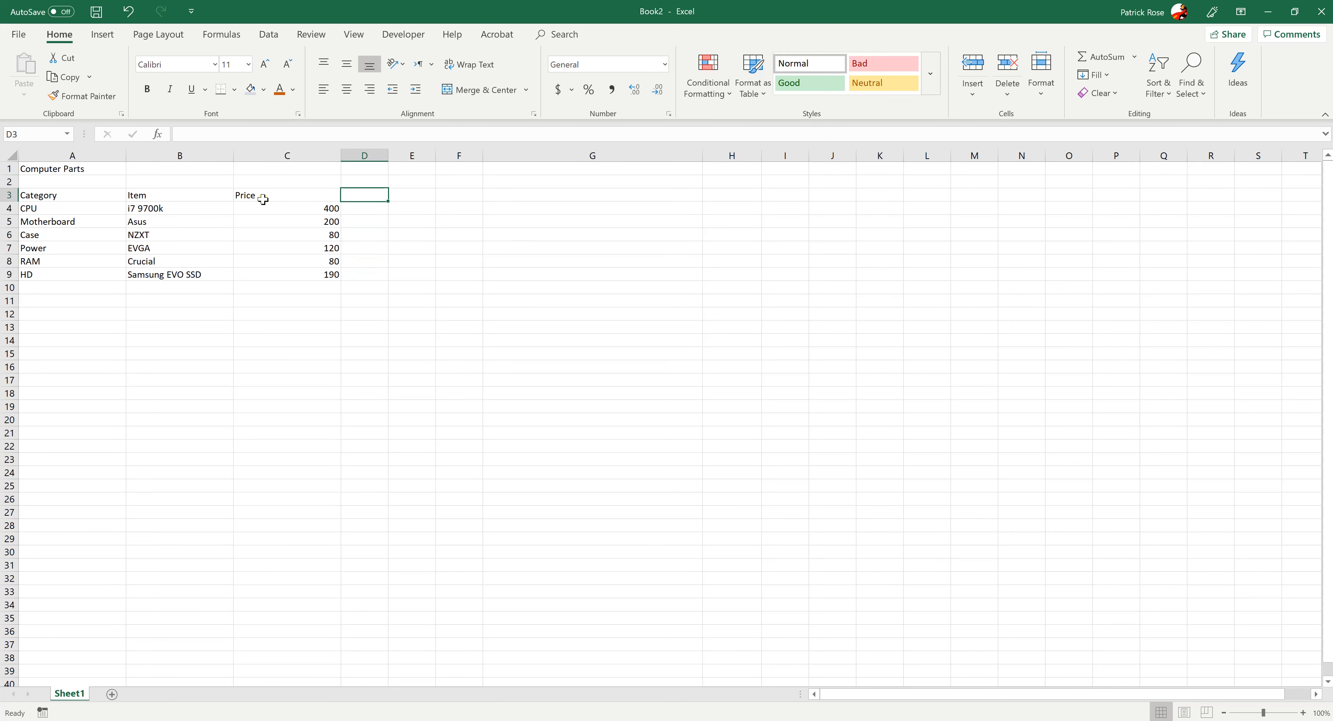
key(Down)
key(Down)
key(Down)
key(Down)
key(Down)
key(Left)
key(Left)
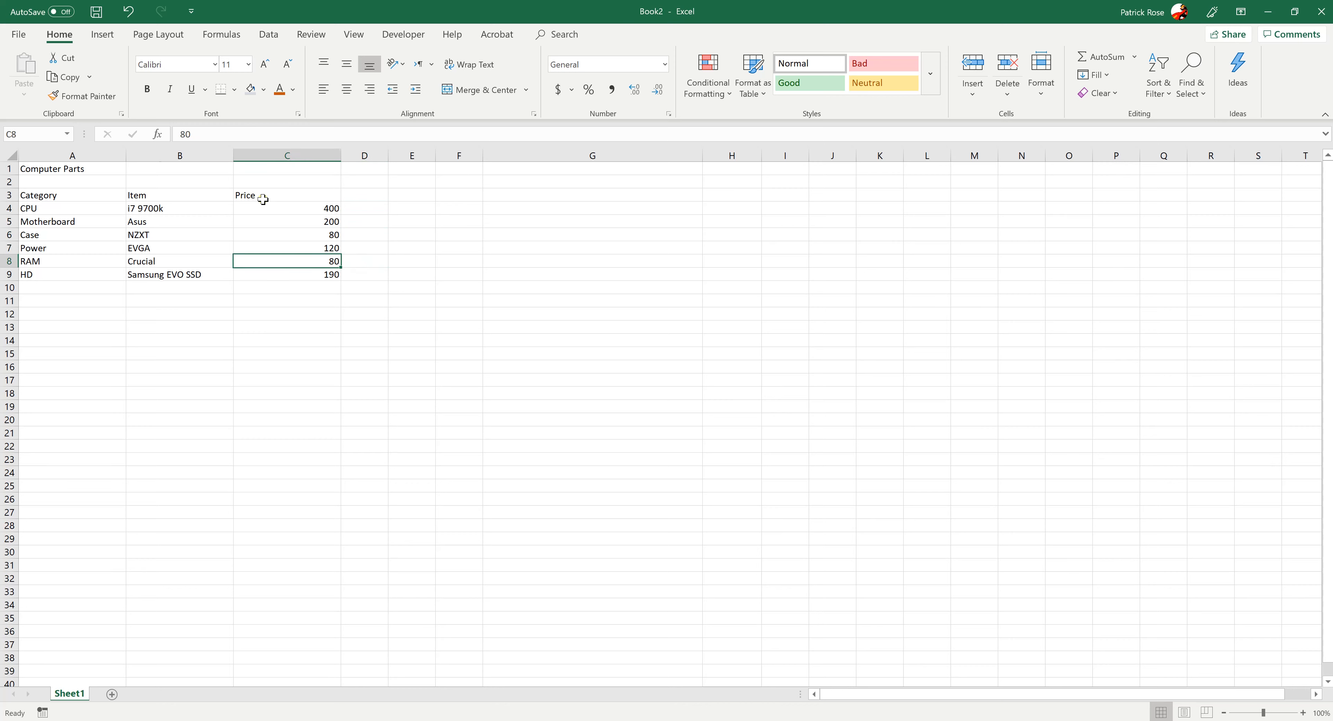
click(282, 135)
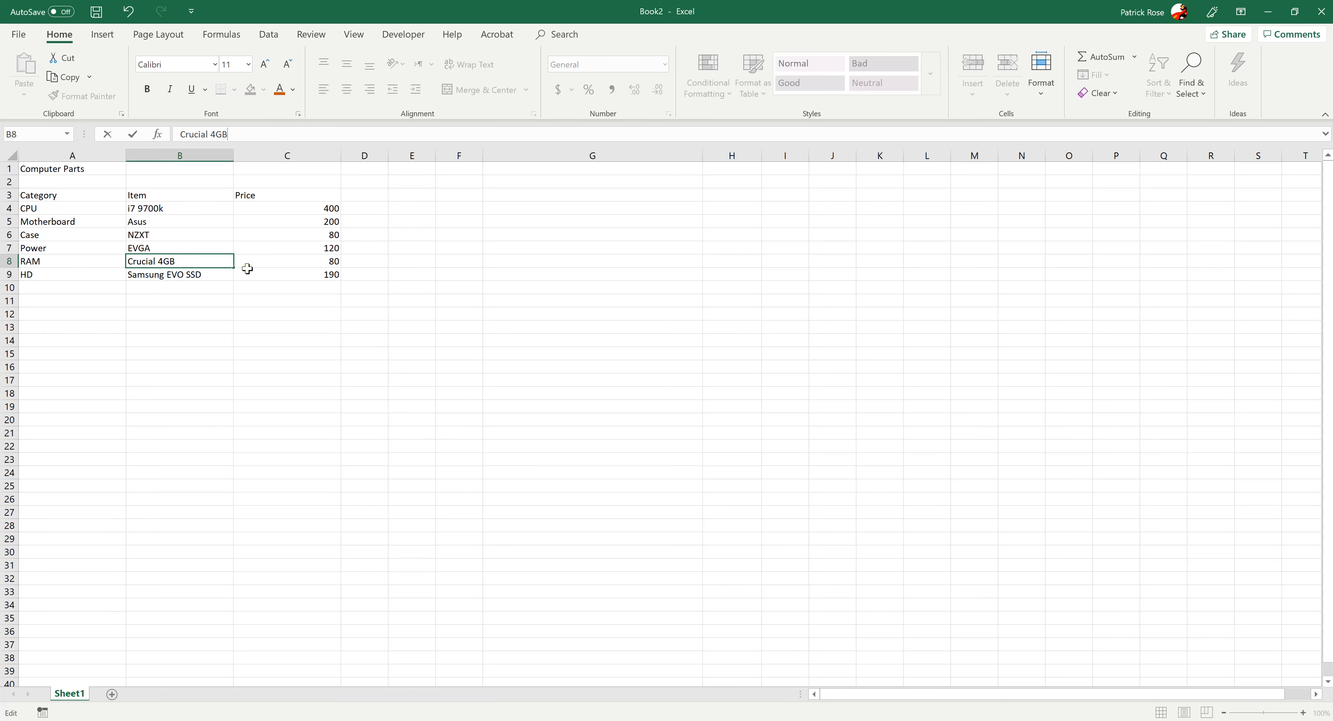
click(196, 275)
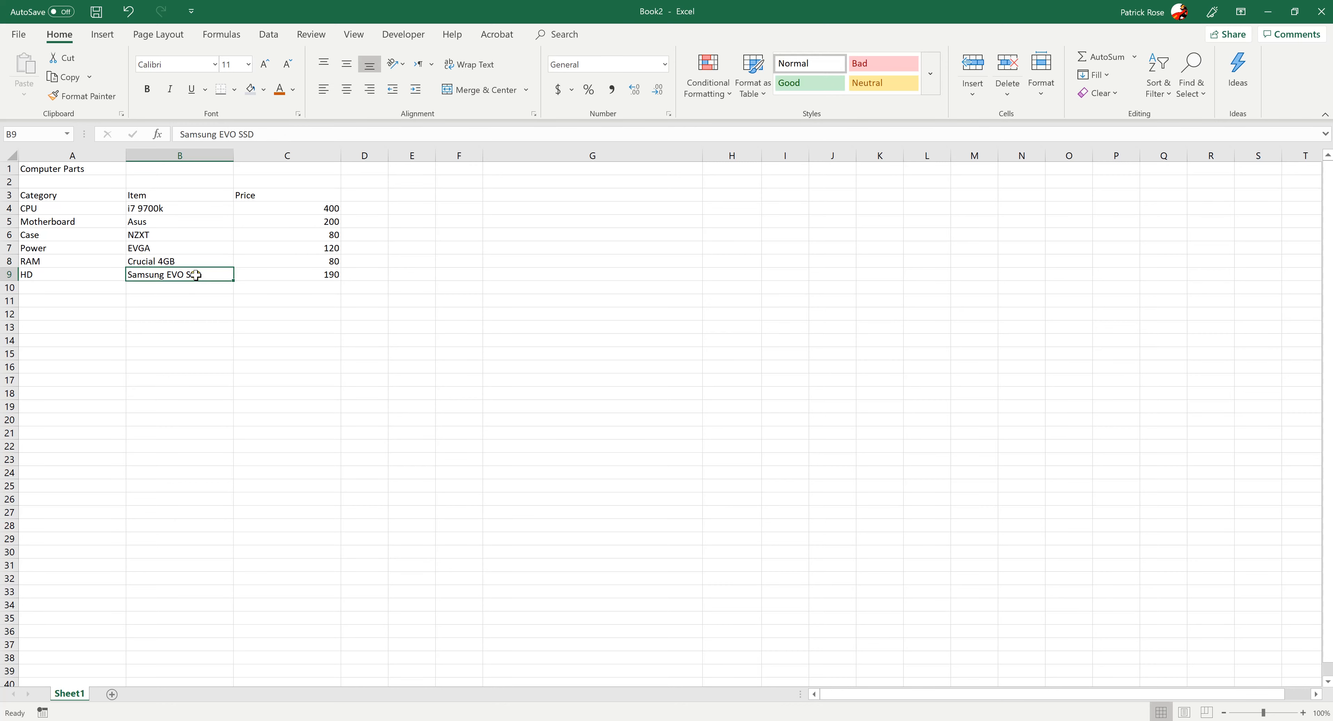
click(267, 135)
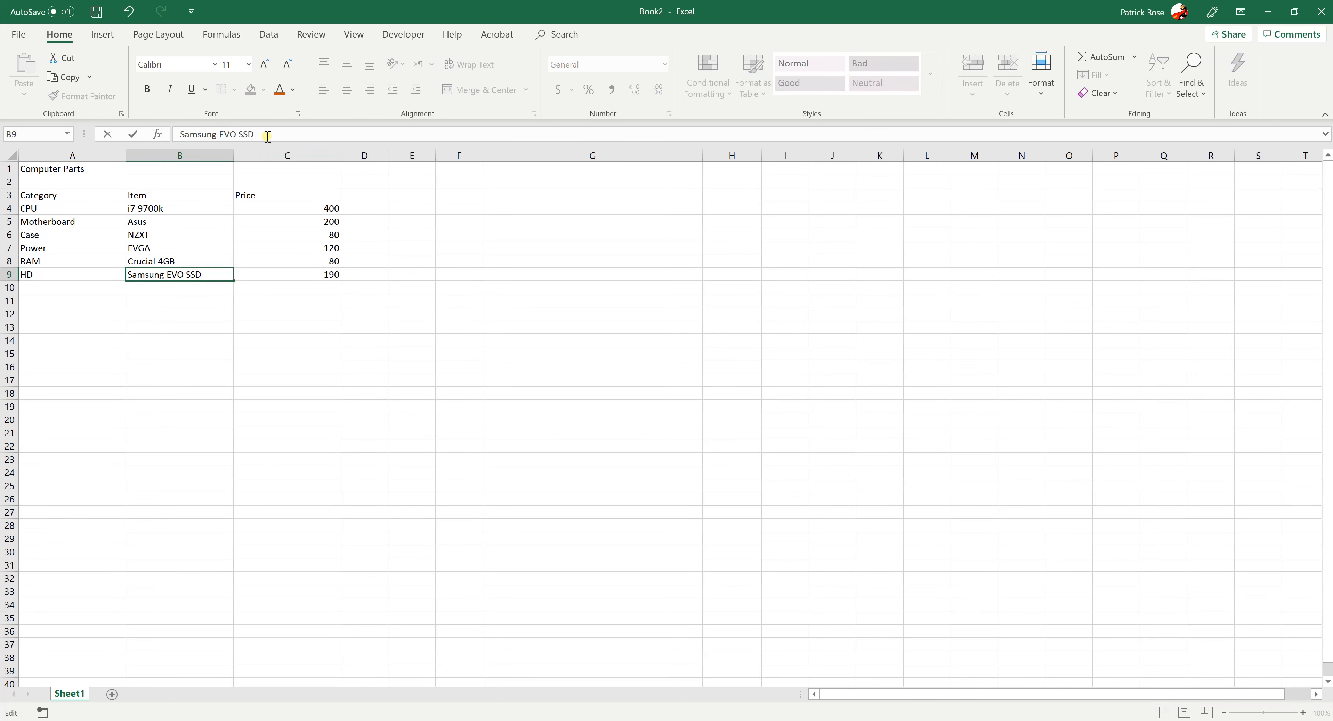
click(396, 271)
click(148, 265)
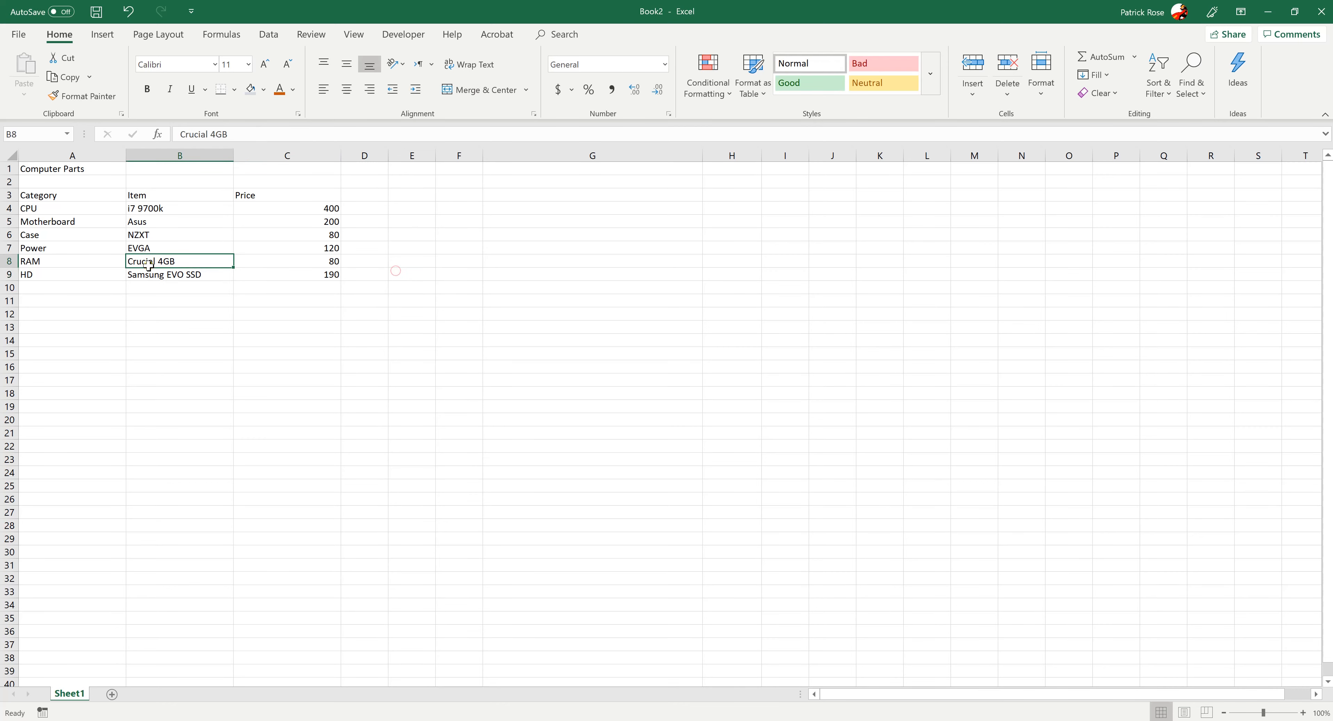
click(244, 277)
Enter the heading Number in cell D3, beside the Price heading
click(379, 274)
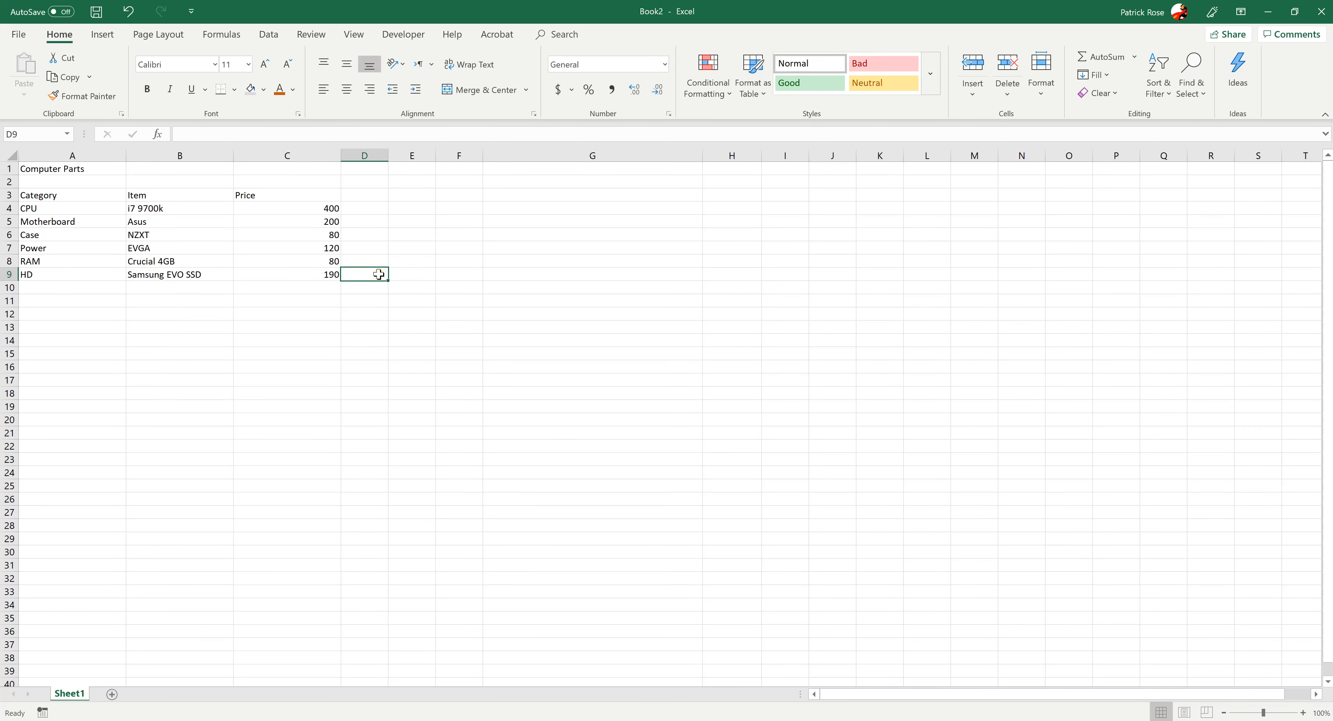
key(Up)
key(Up)
key(Up)
key(Up)
key(Up)
key(Up)
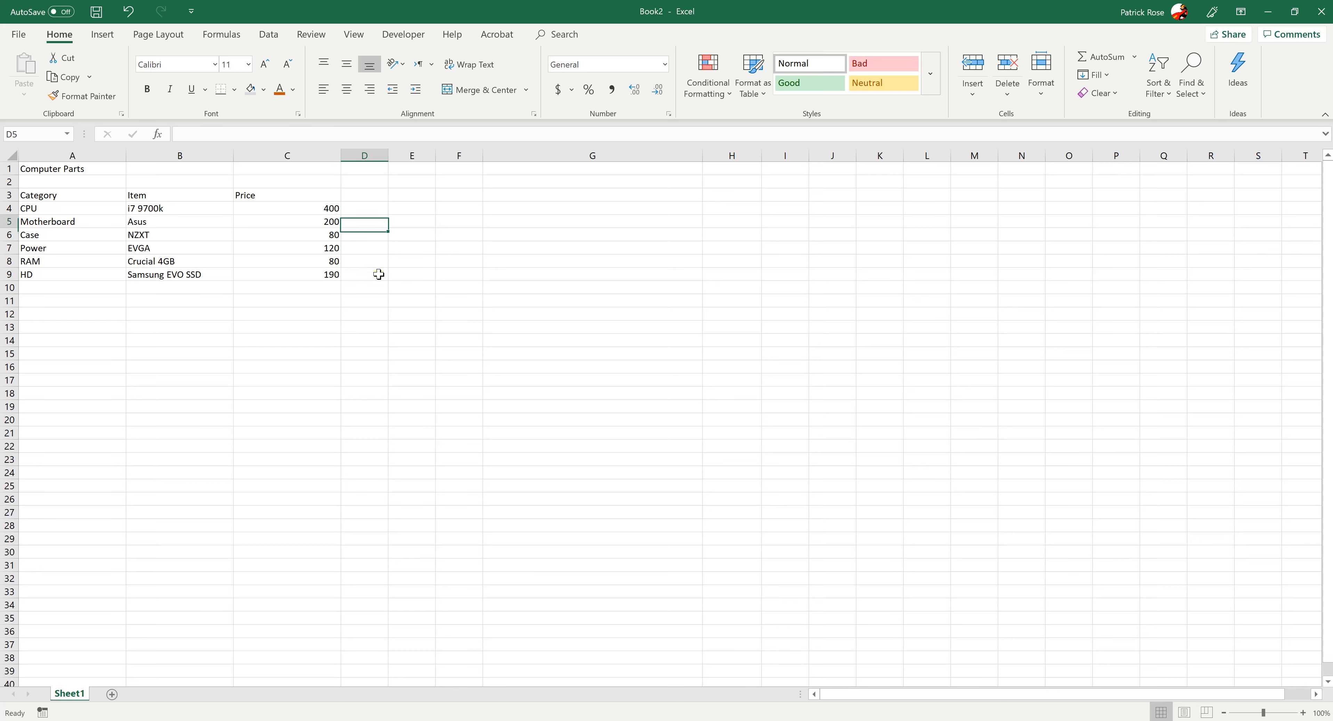
text(Number)
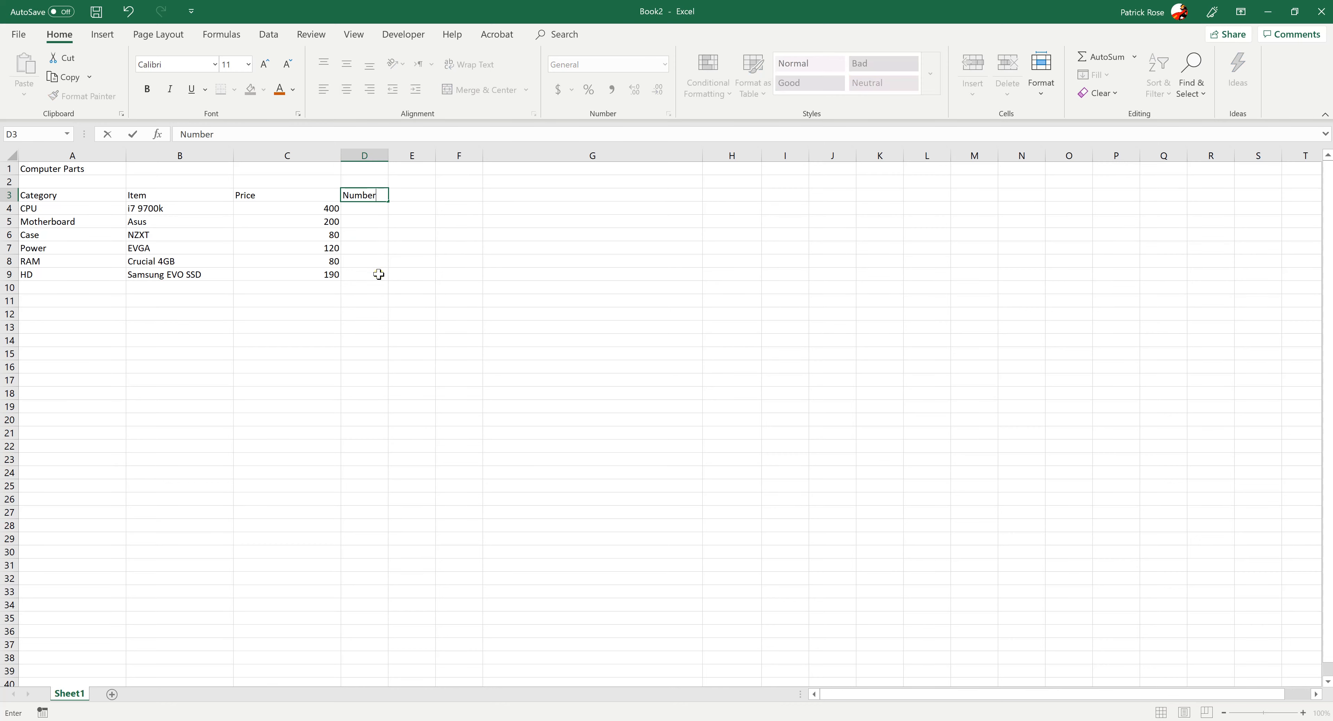
key(Return)
Enter the quantity 2 for the HD and RAM in cells D9 and D8 of the Number column
key(Down)
key(Down)
key(Down)
key(Down)
key(Down)
key(Down)
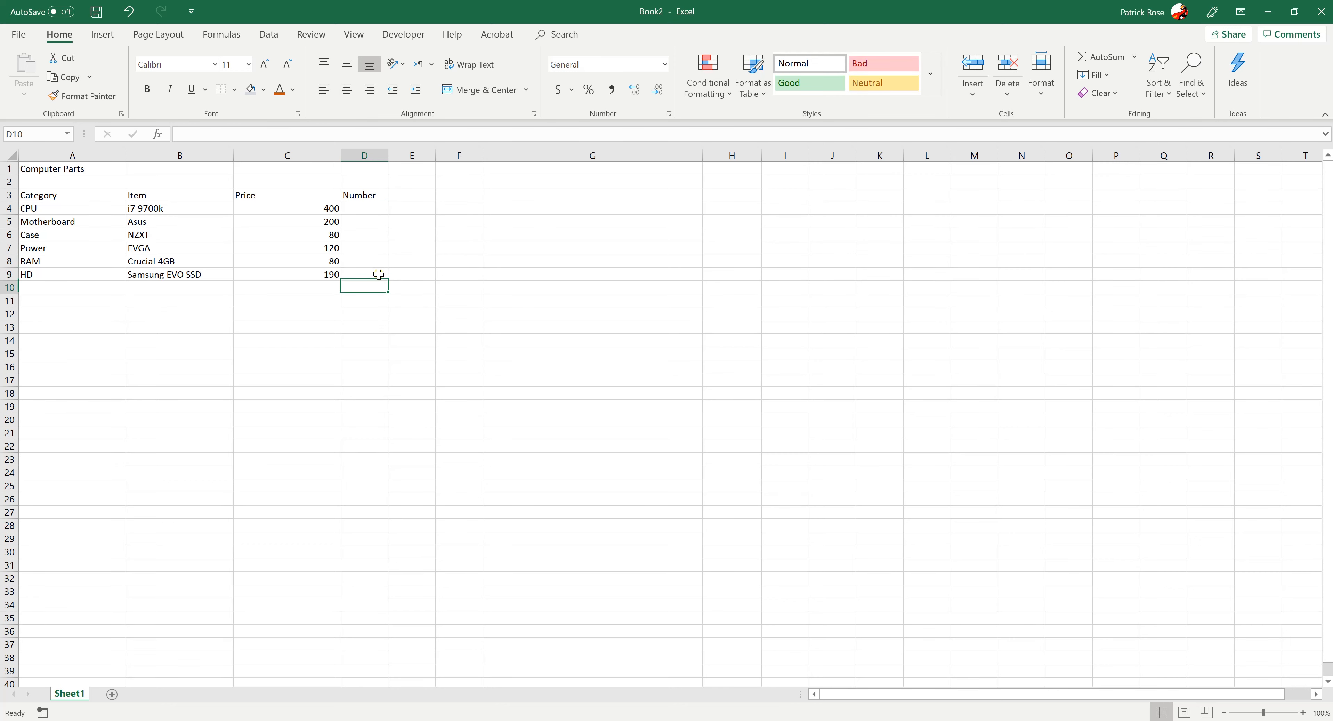
key(Up)
text(2)
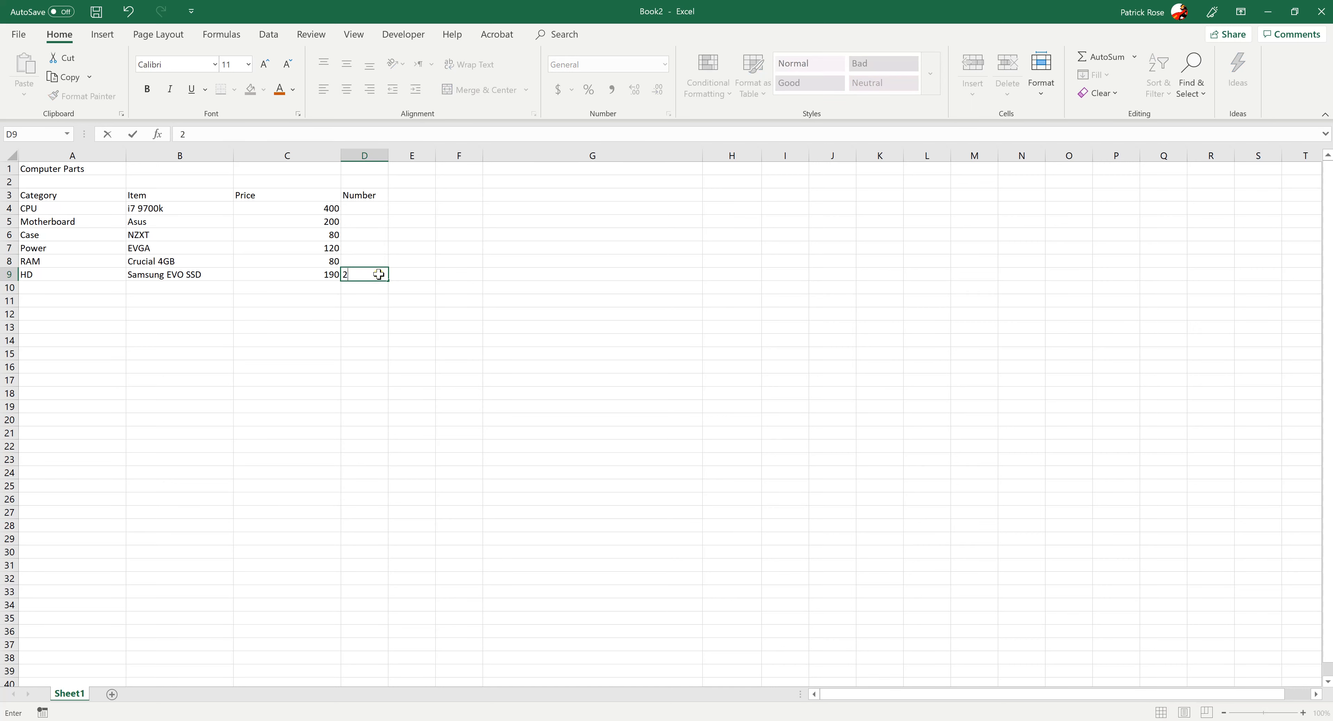
key(Up)
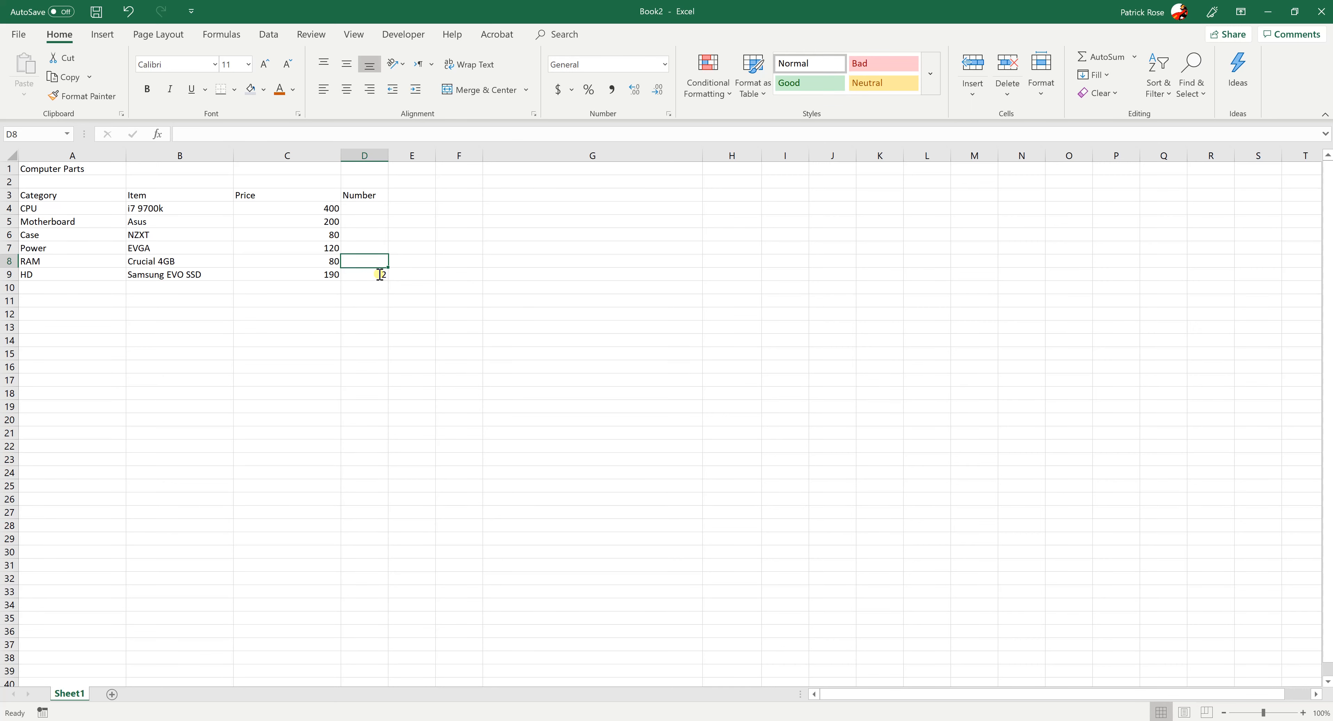
text(2)
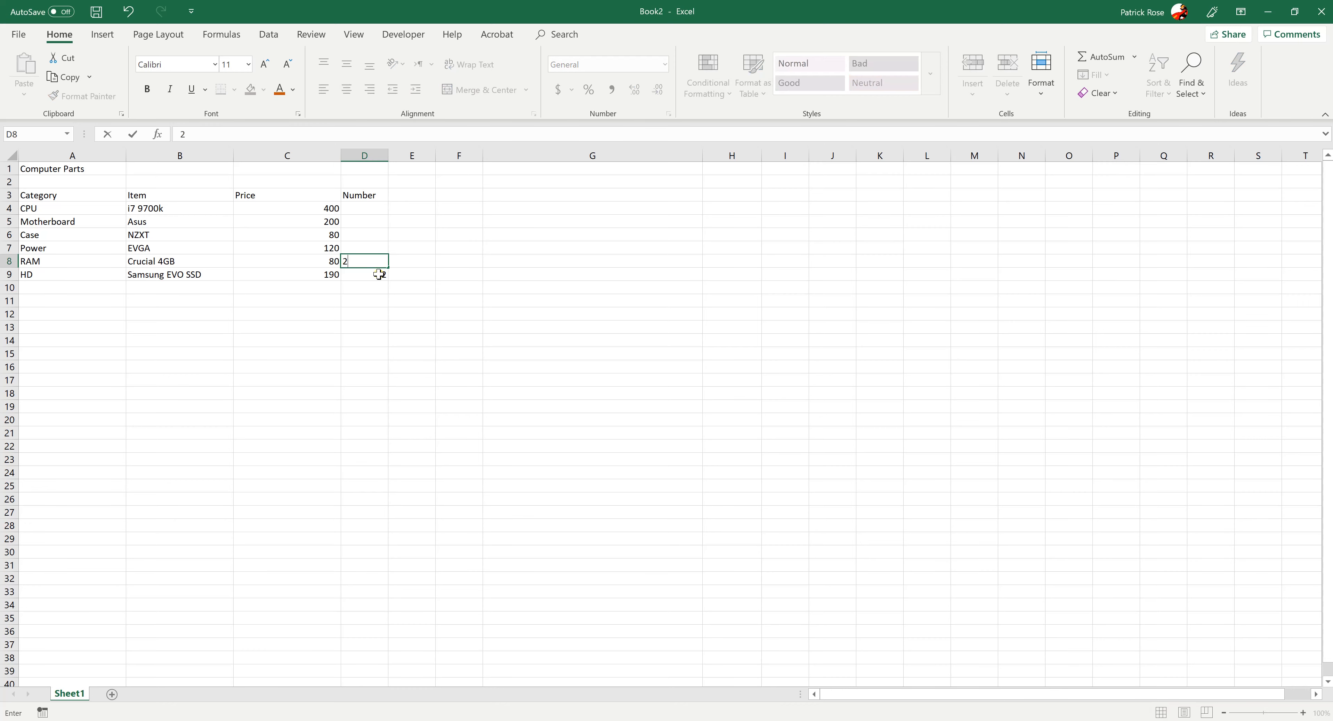
key(Up)
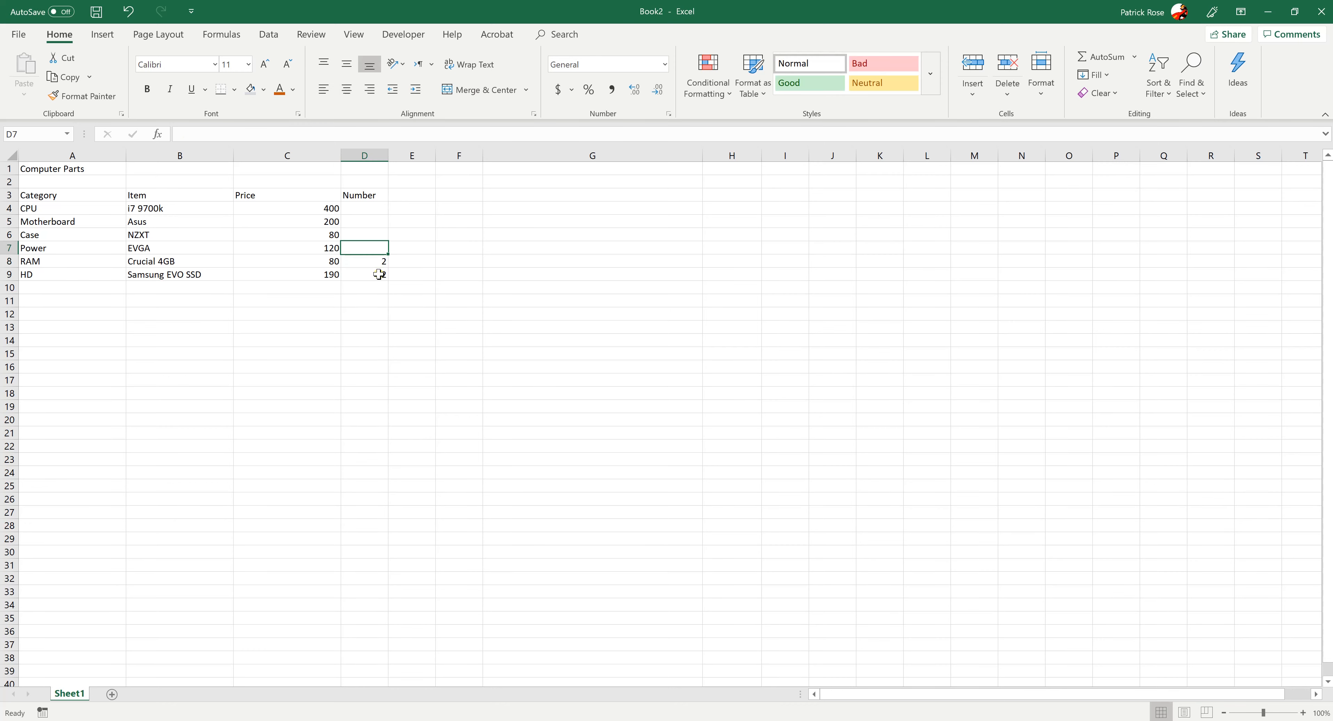
Enter the quantity 1 for Power, Case, Motherboard and CPU in cells D7 up to D4
text(1)
key(Up)
text(1)
key(Up)
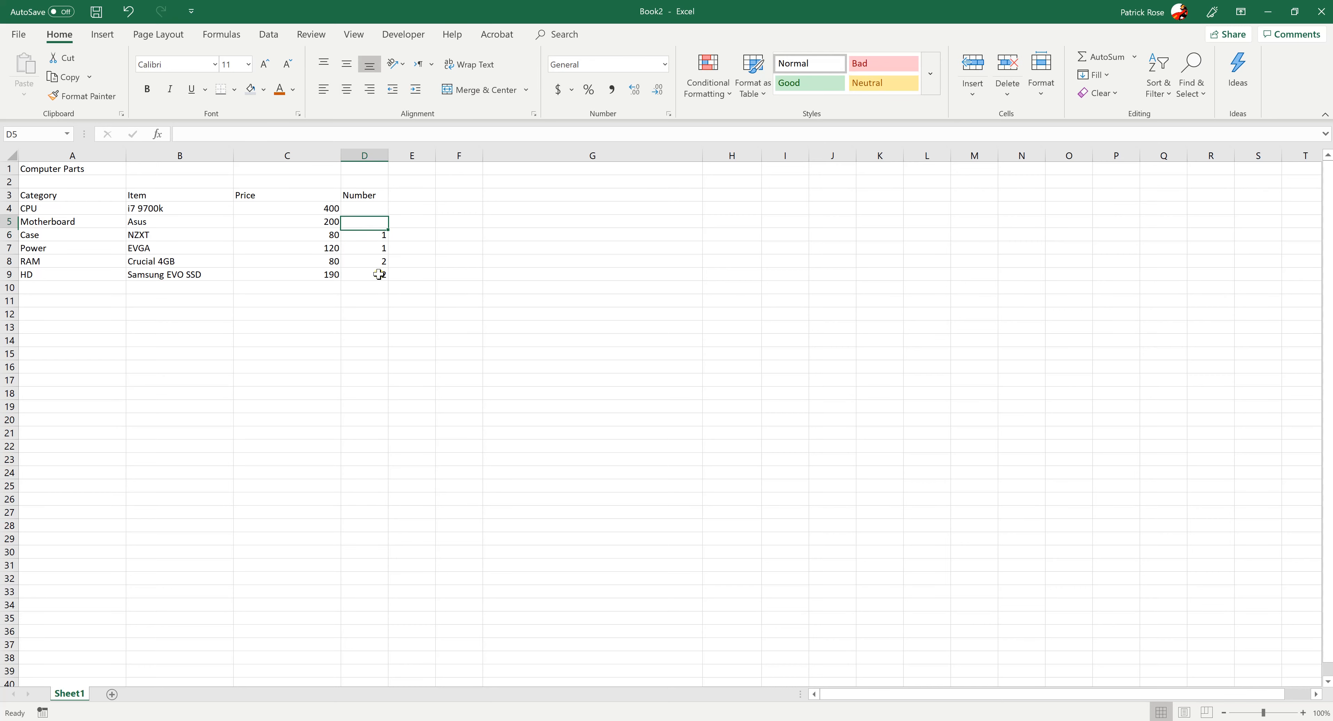
text(1)
key(Up)
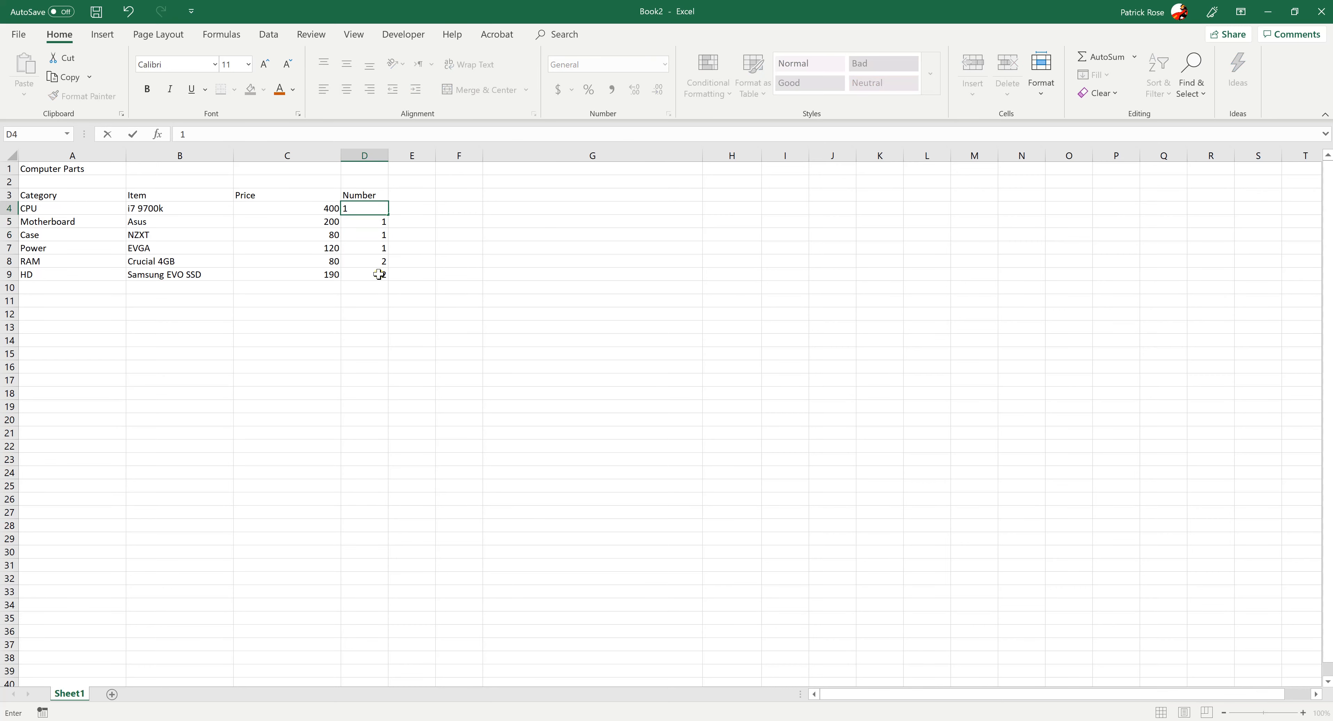
key(Return)
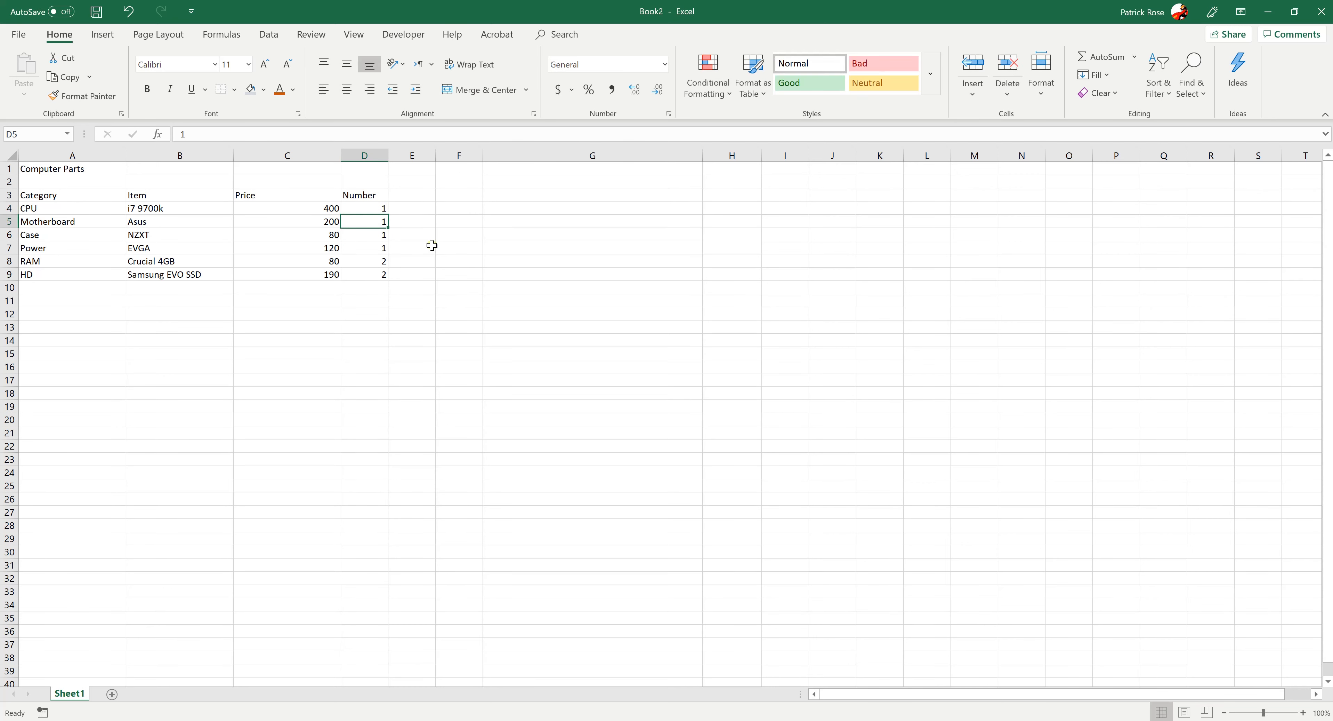
Enter the heading Total in cell E3, beside the Number heading
click(421, 194)
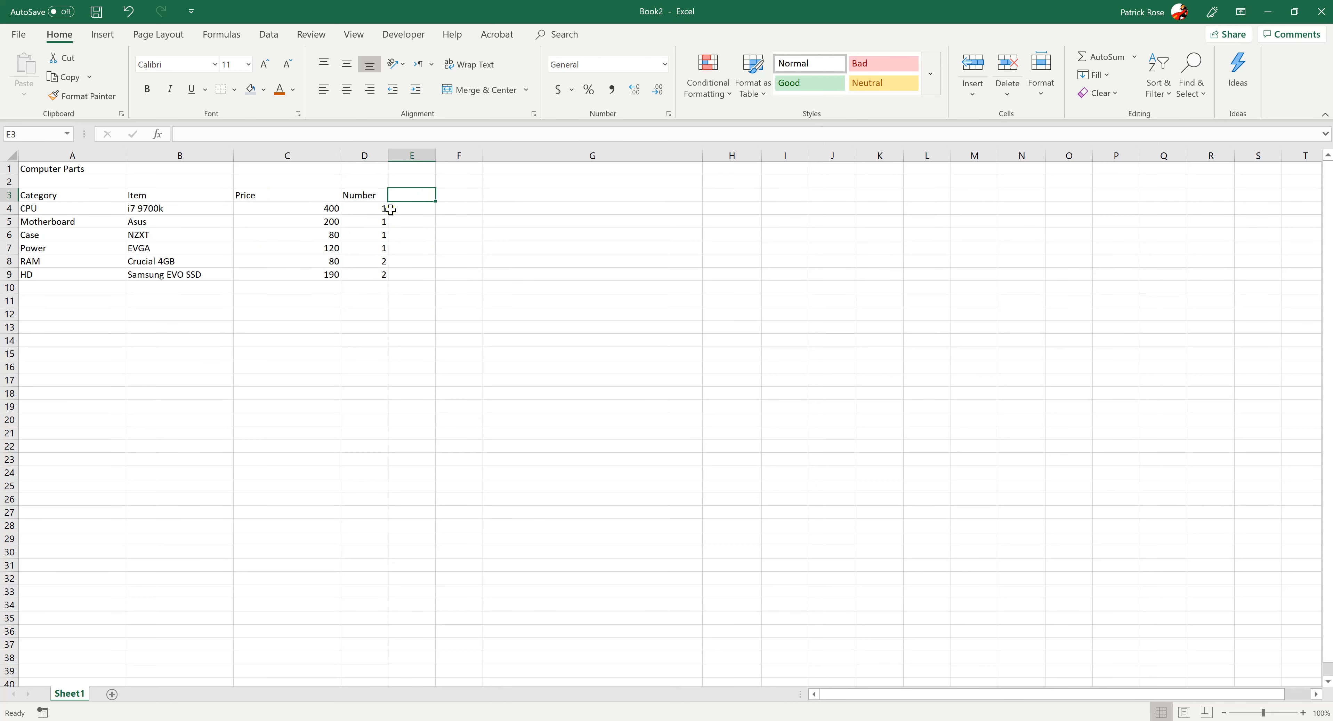
text(Total)
key(Tab)
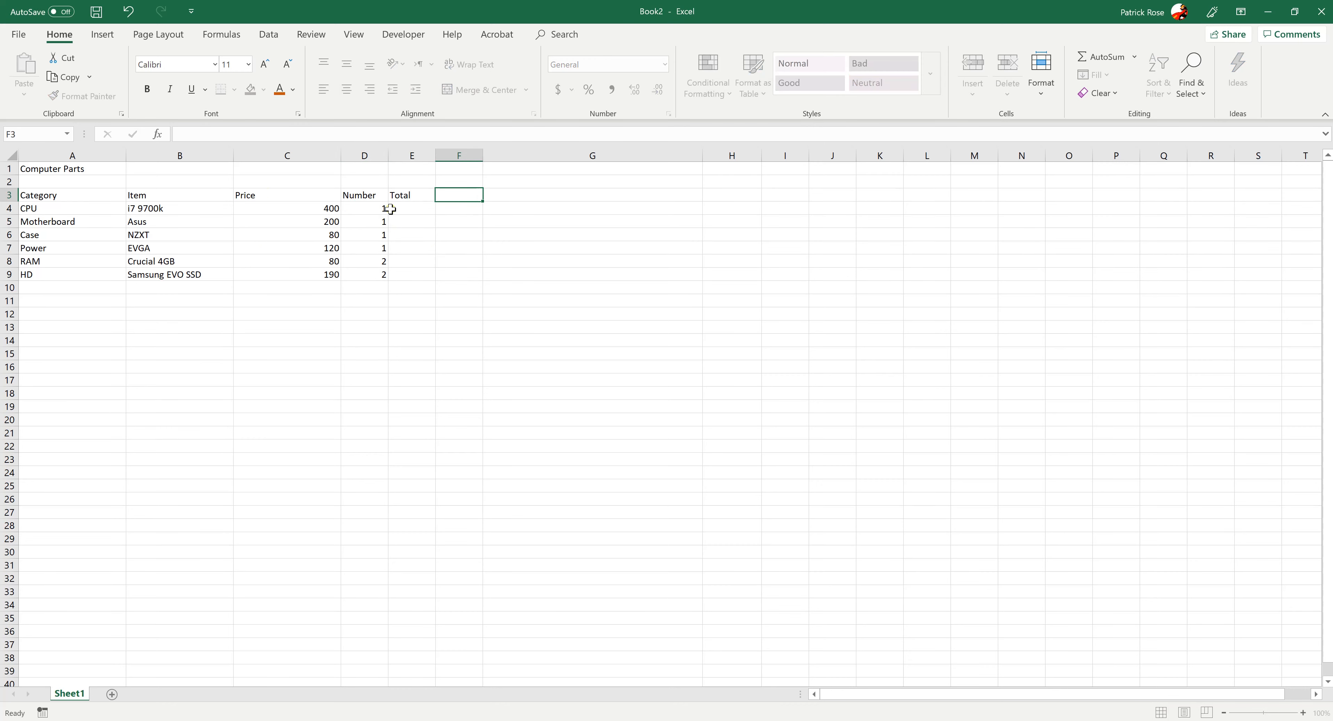
click(383, 270)
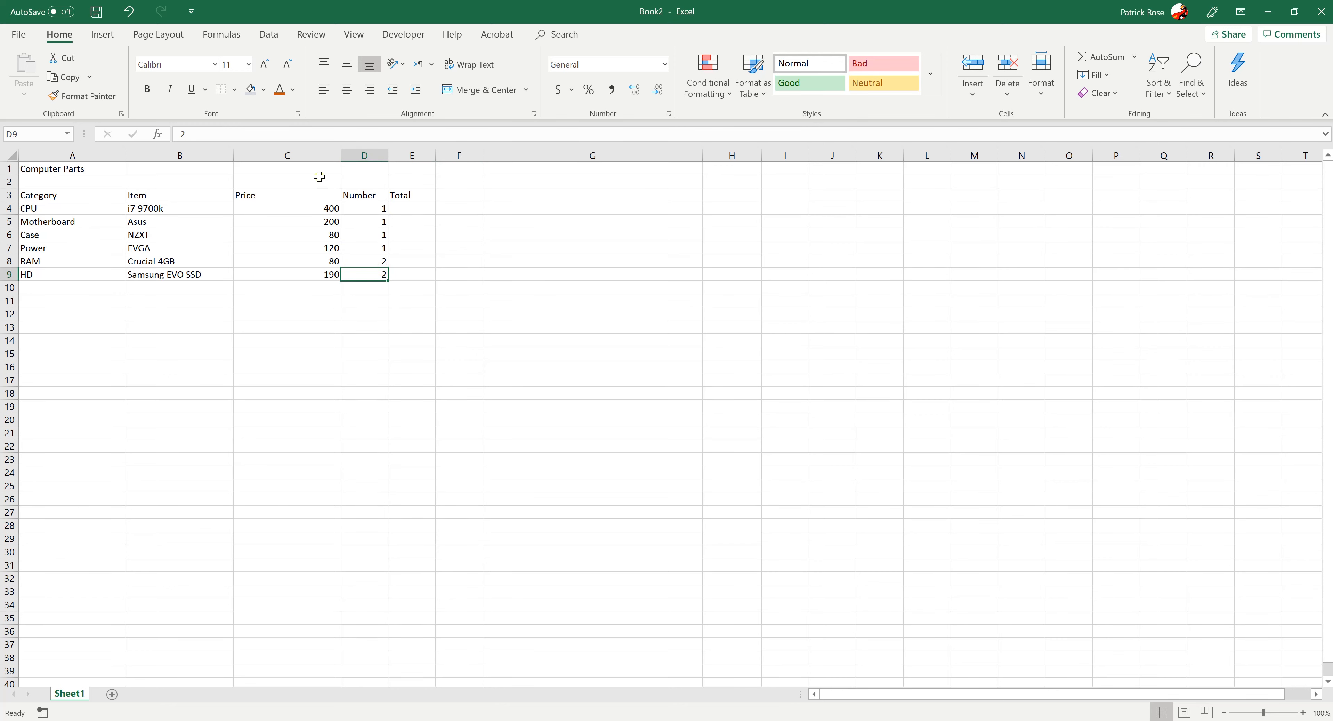
Check the Price column's width and set the Number and Total columns, D and E, to a width of 20
right_click(311, 157)
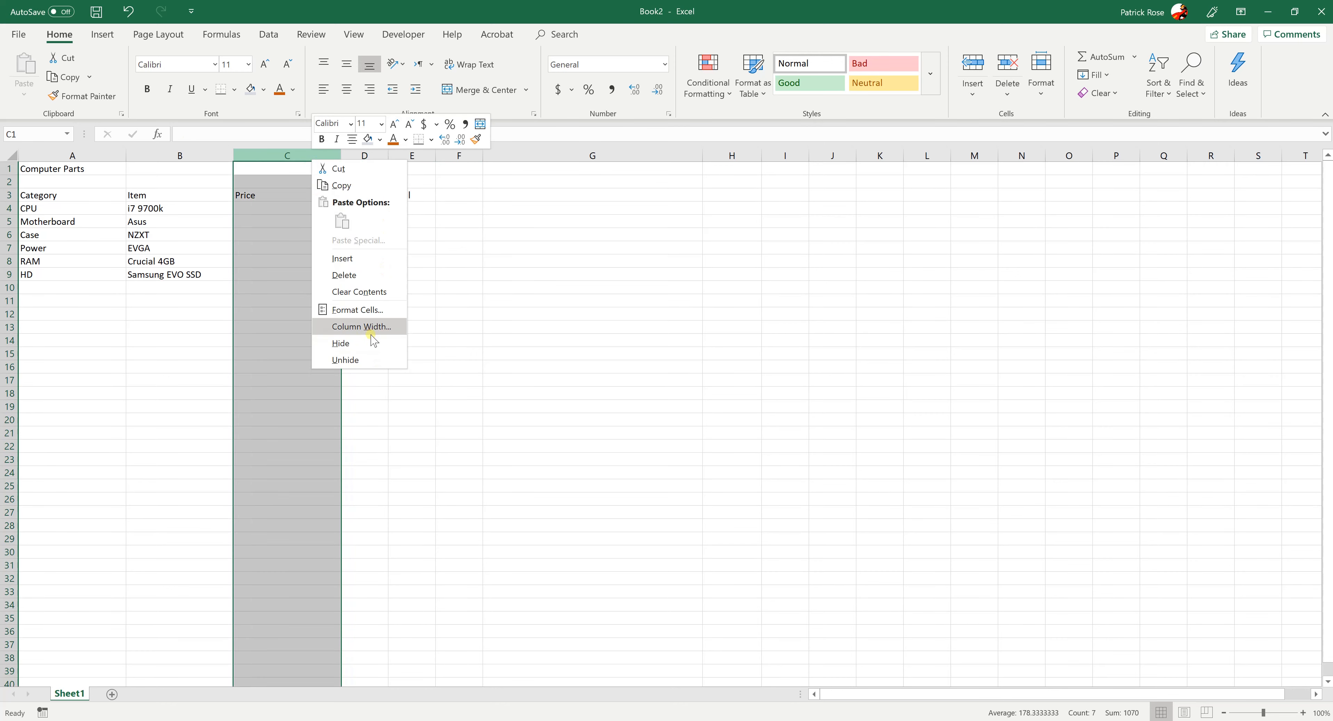
click(368, 327)
click(395, 344)
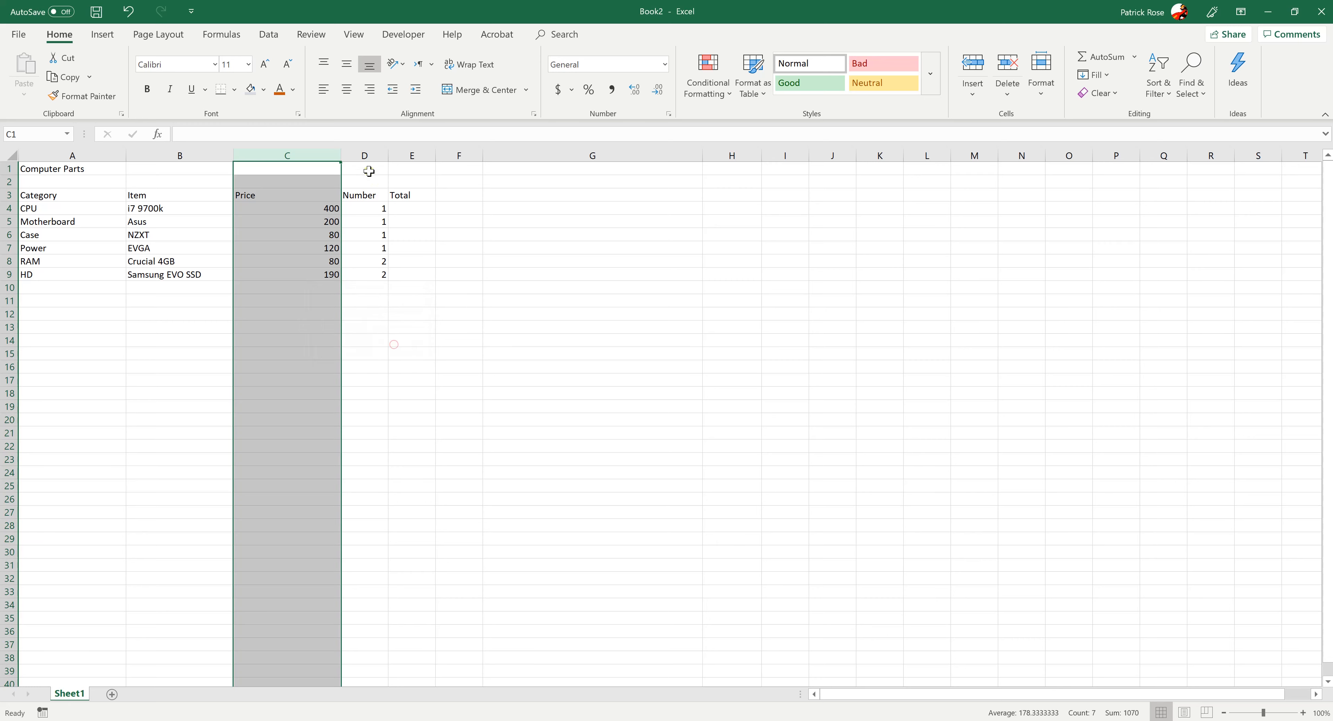
drag(365, 156, 412, 155)
right_click(409, 160)
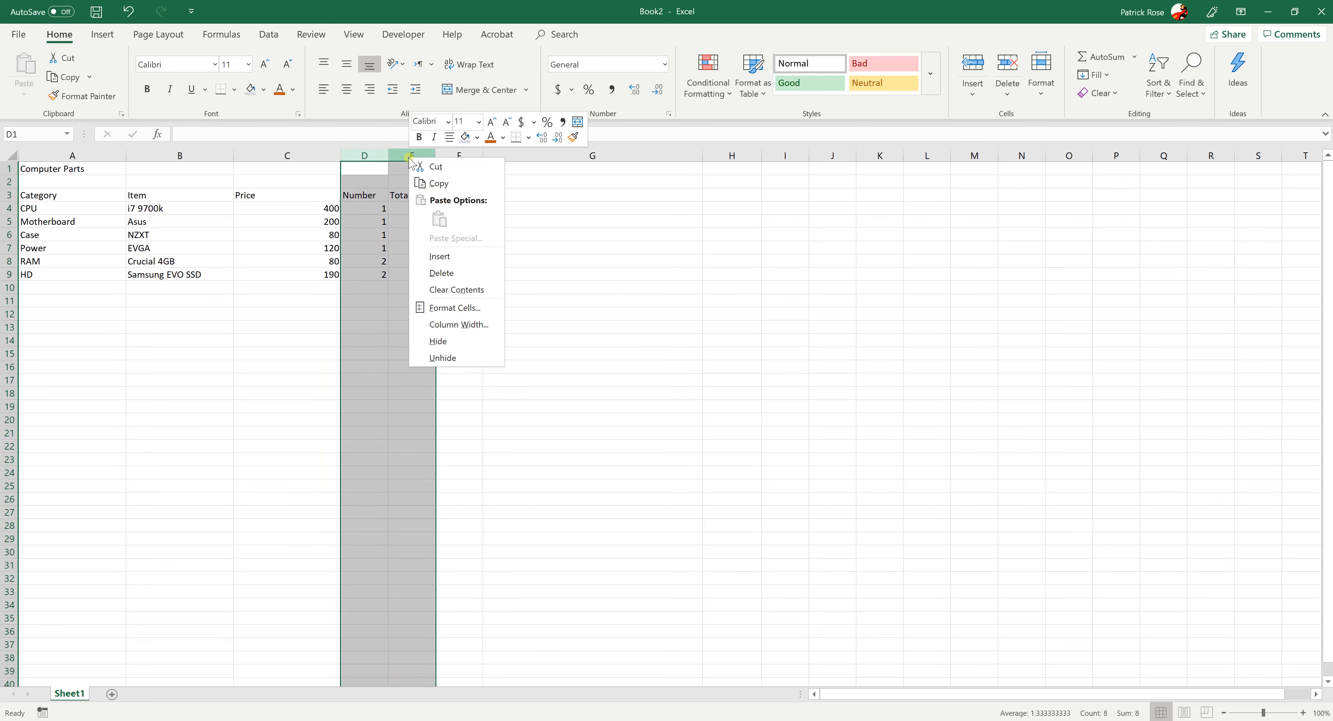
click(477, 326)
key(Return)
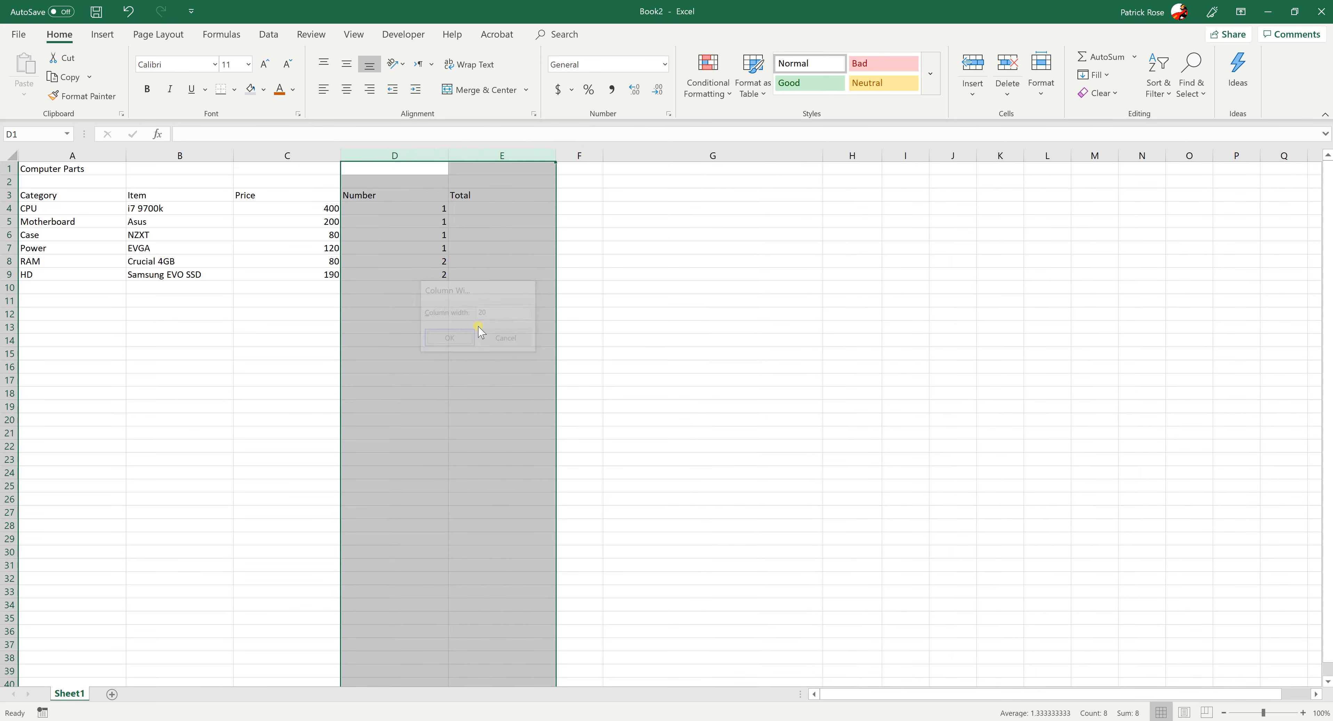
click(476, 338)
click(359, 274)
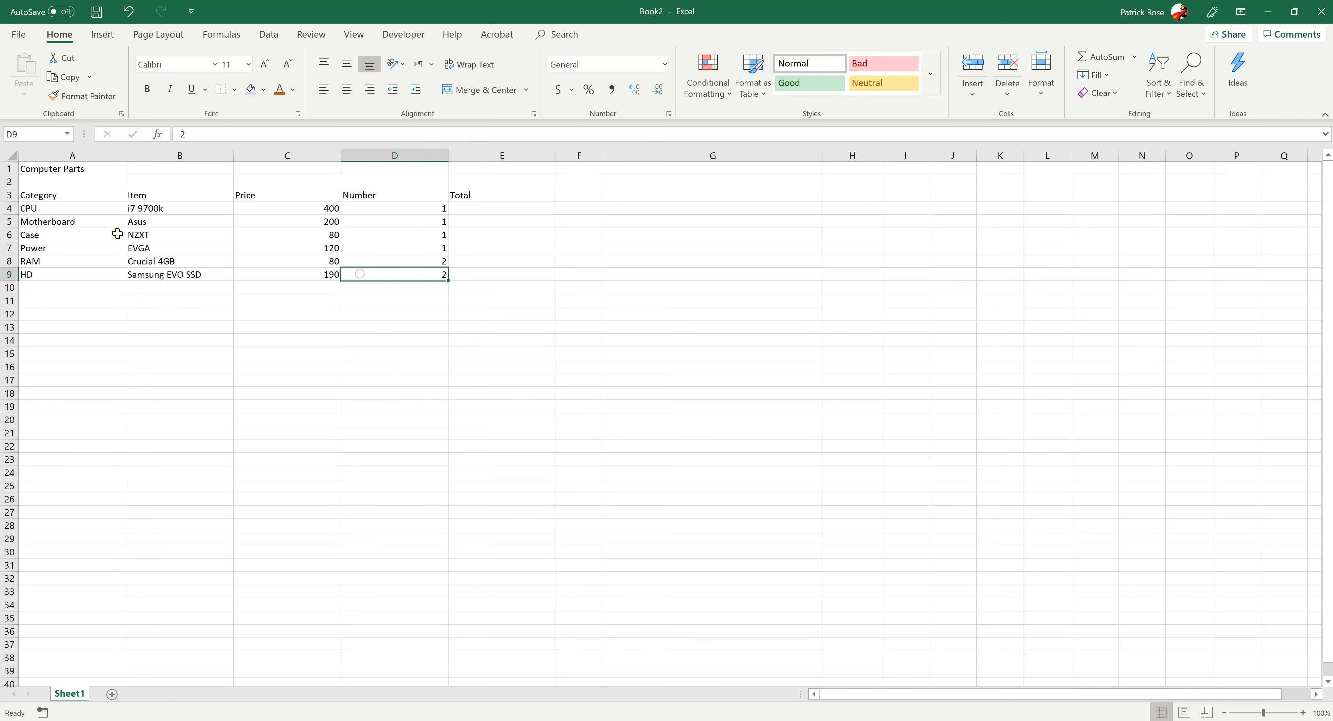
Increase the row height of rows 3 to 9, from the headings down to the HD row
click(58, 208)
click(53, 224)
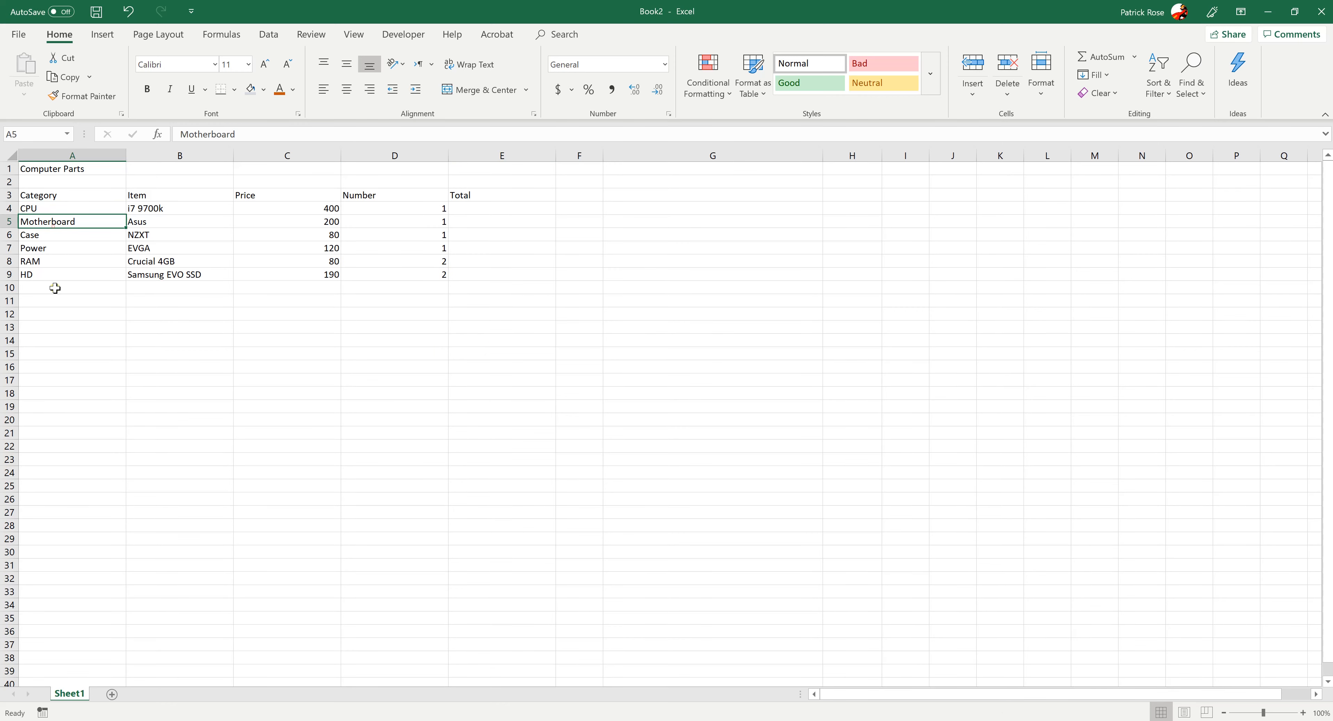
click(56, 288)
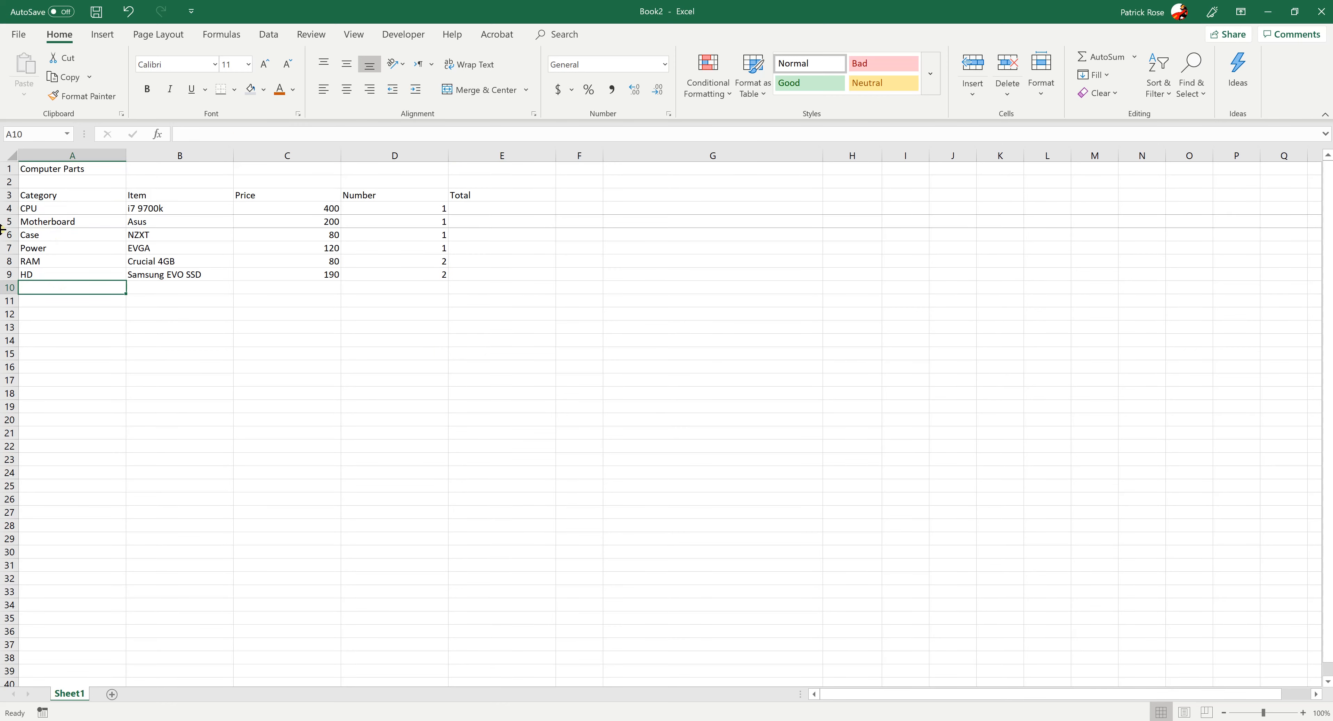
drag(12, 194, 7, 274)
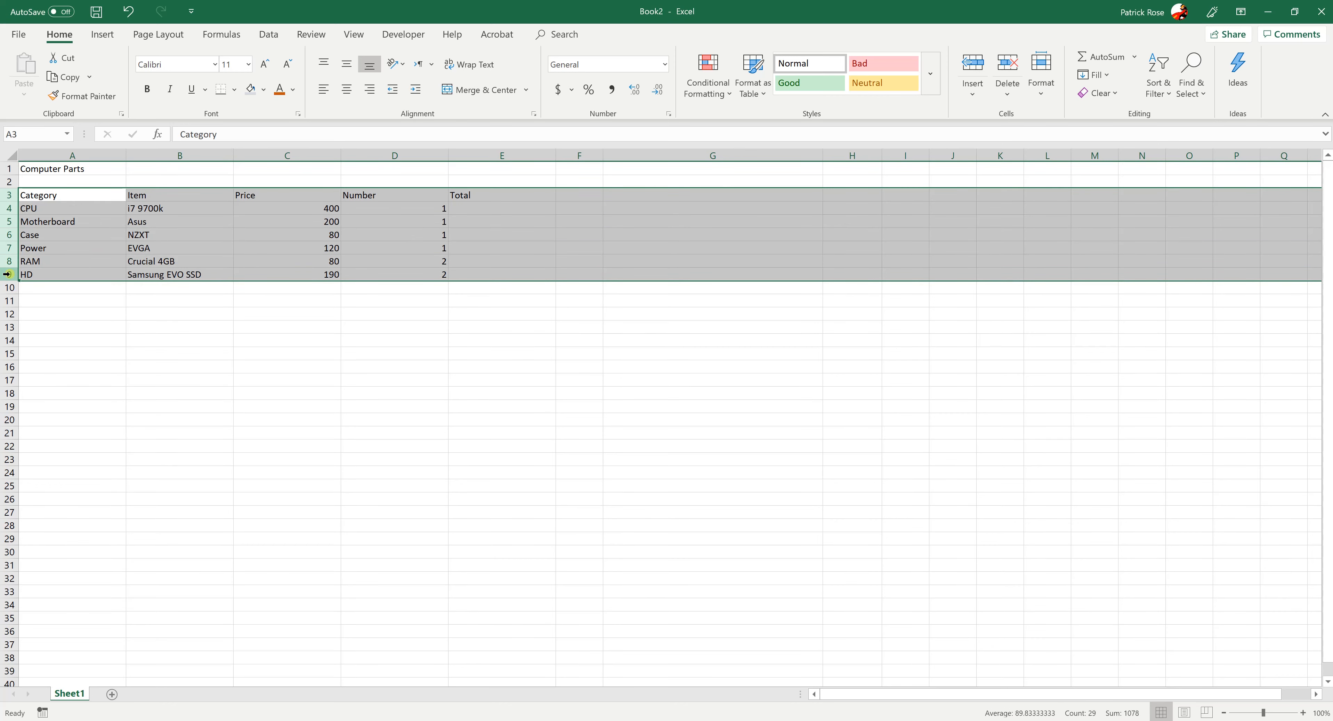
right_click(7, 274)
click(71, 442)
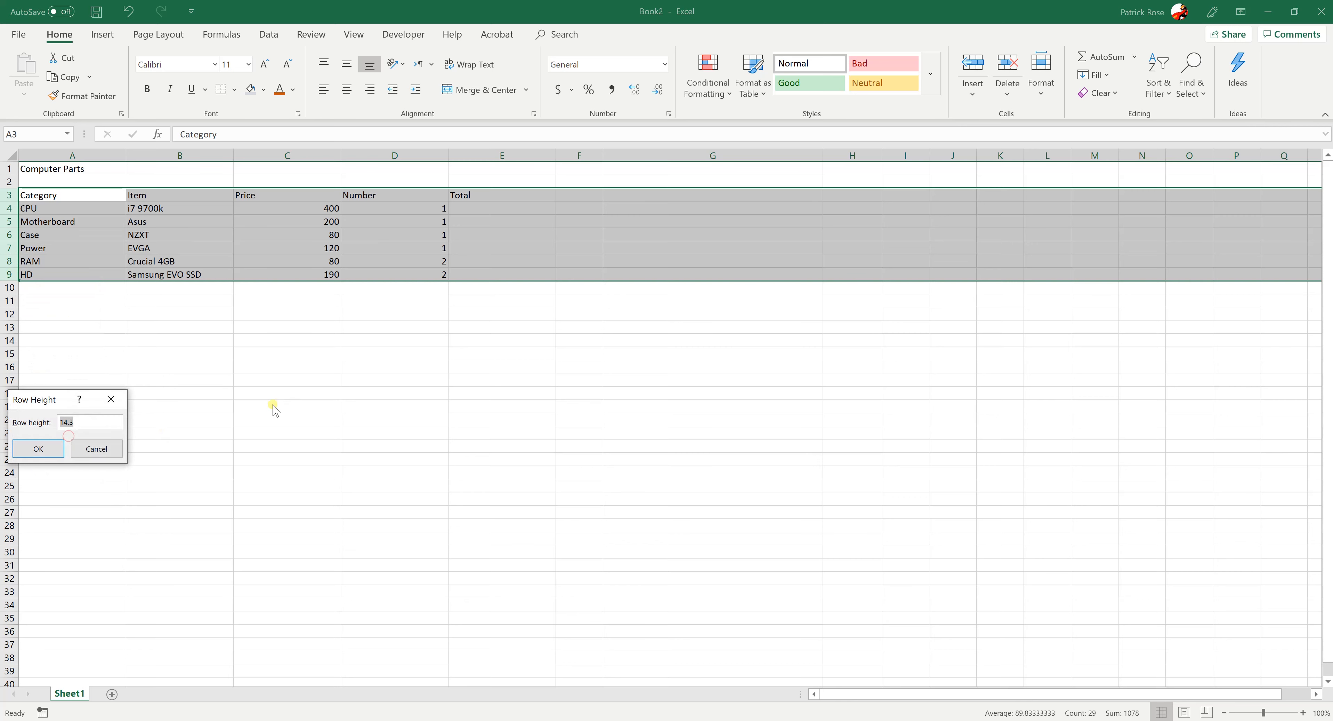
key(Return)
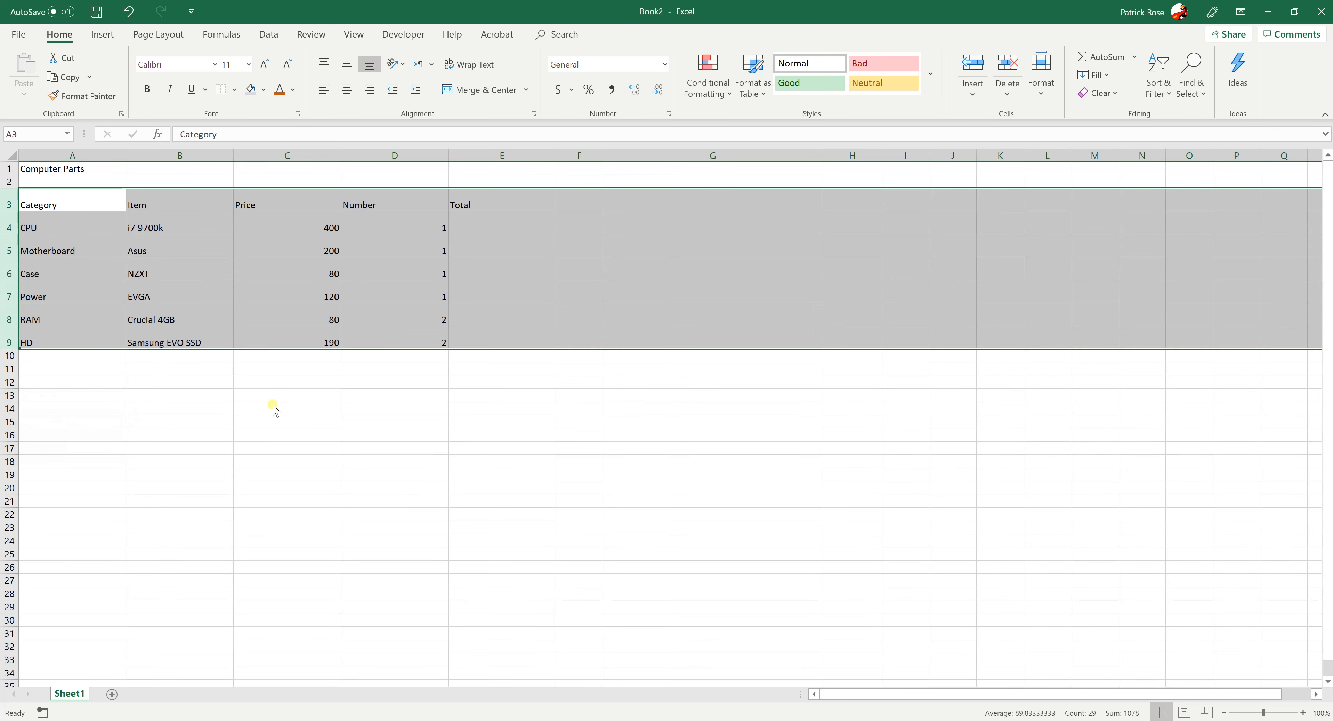
click(250, 408)
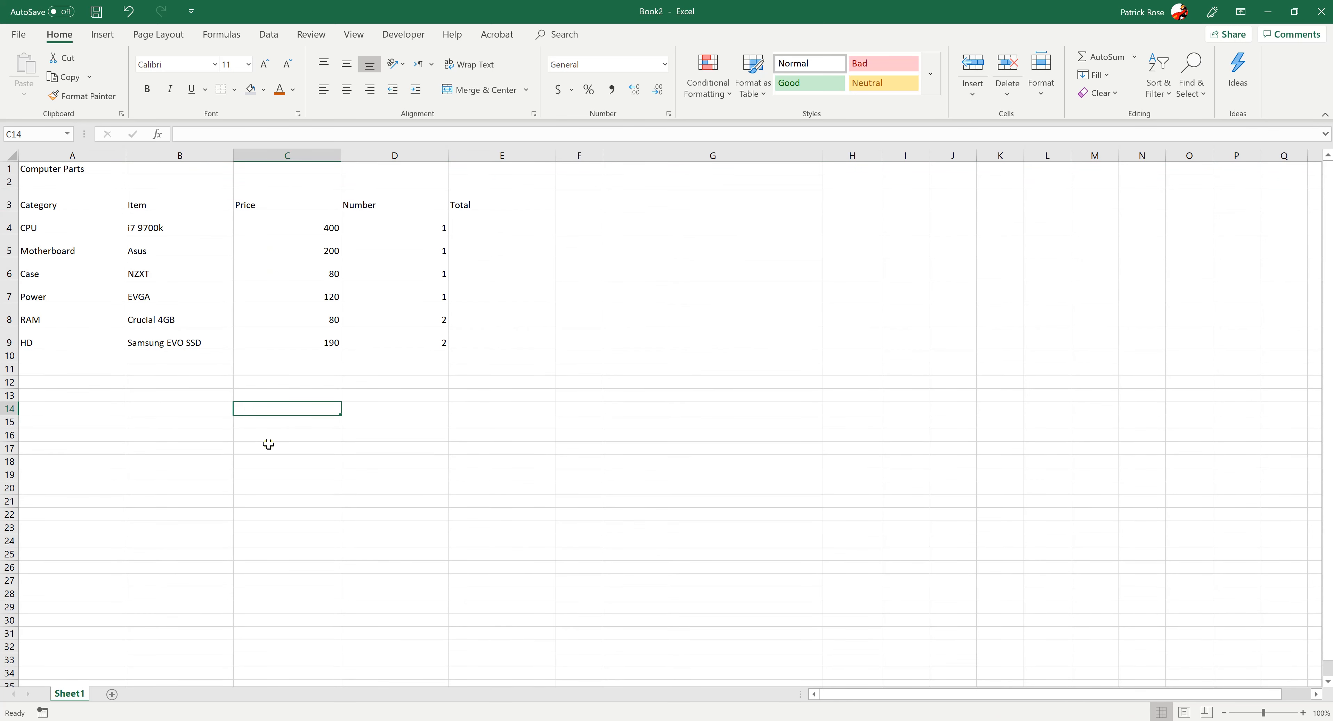
Align the contents of the parts table, cells A3 to E9, vertically to the middle
click(52, 230)
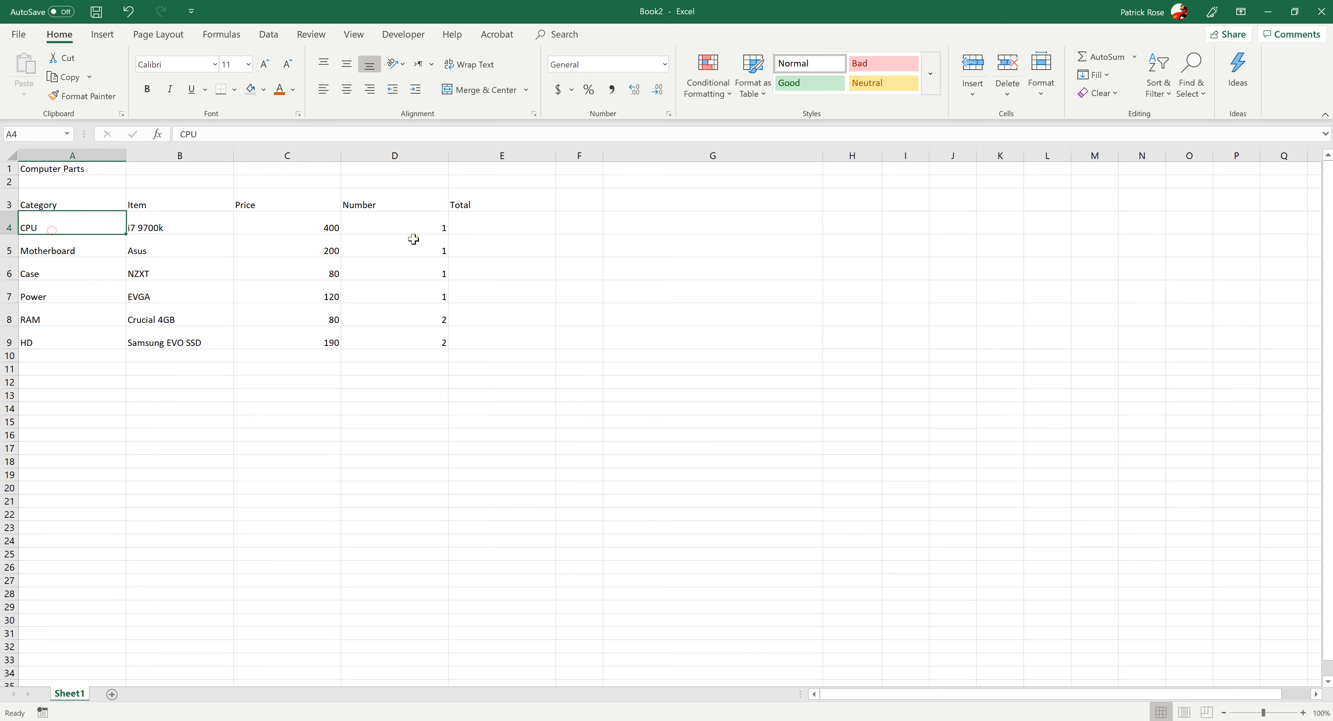
click(405, 230)
click(67, 228)
drag(47, 201, 497, 341)
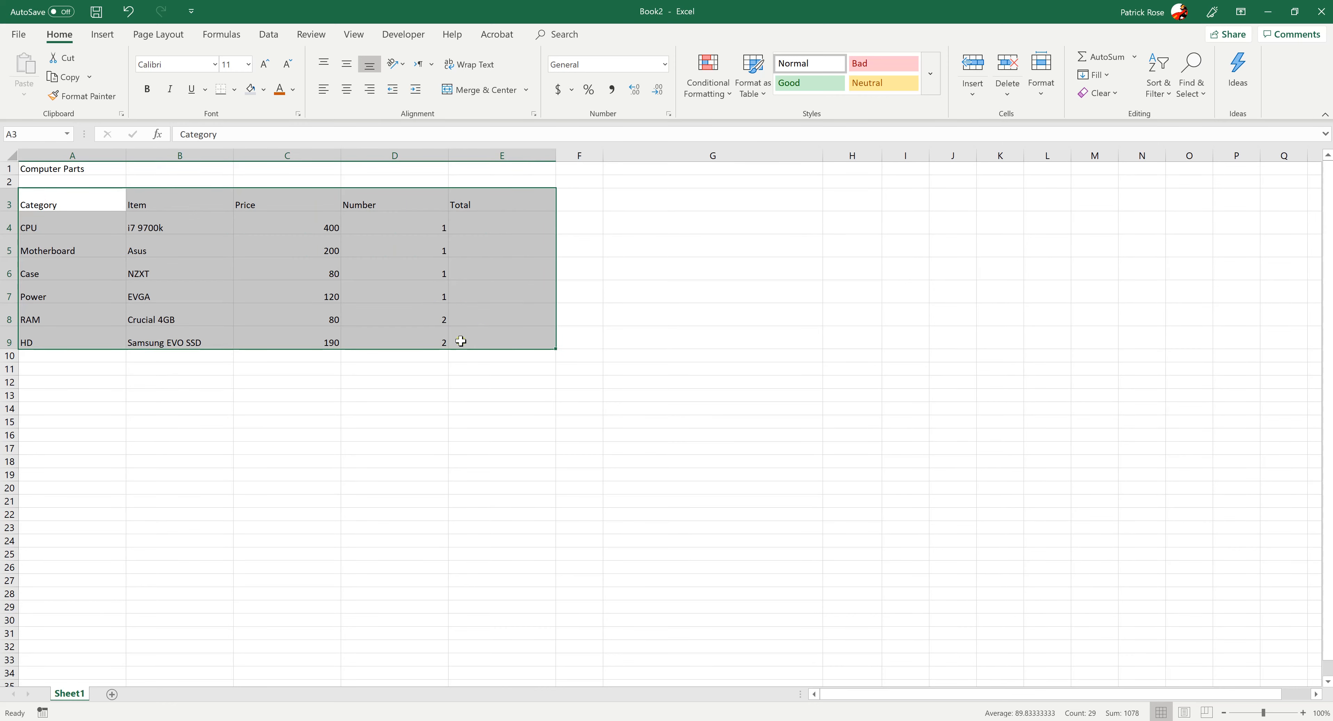
click(350, 71)
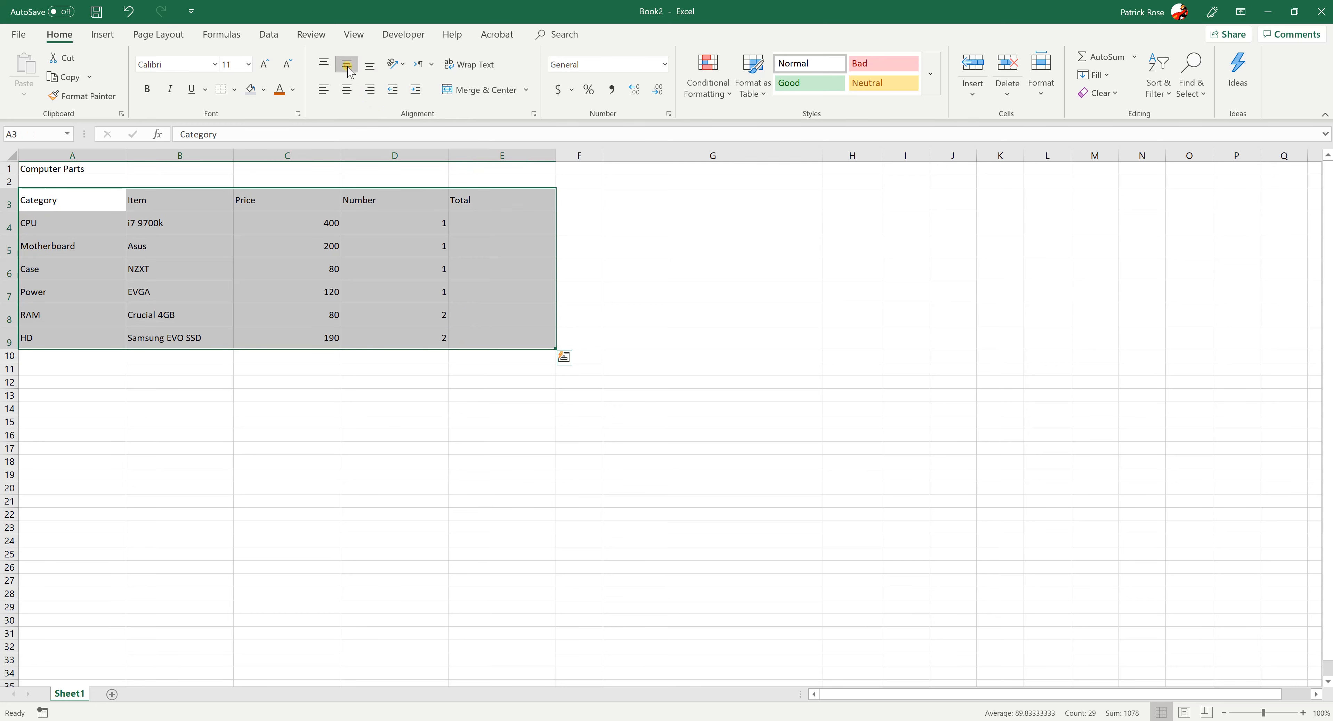
click(348, 419)
click(187, 527)
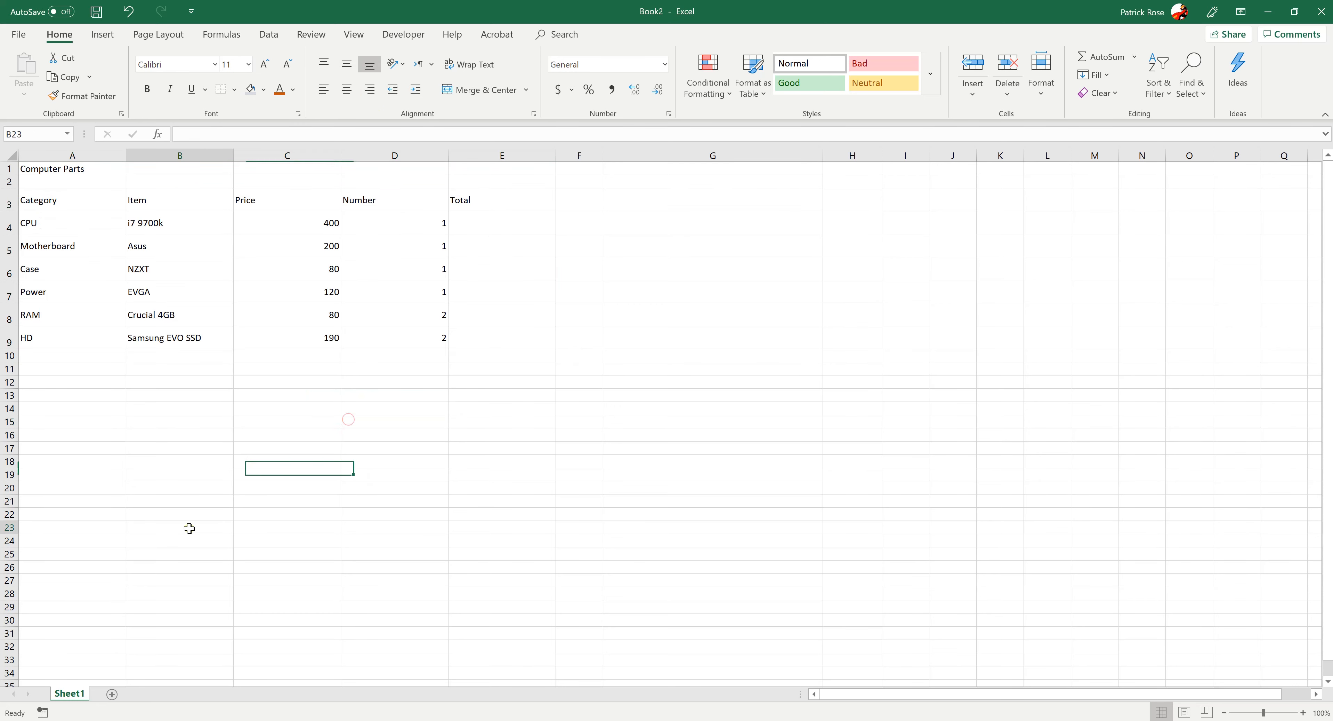
Make the Computer Parts title in cell A1 bold and enlarge its font size to 22
click(412, 268)
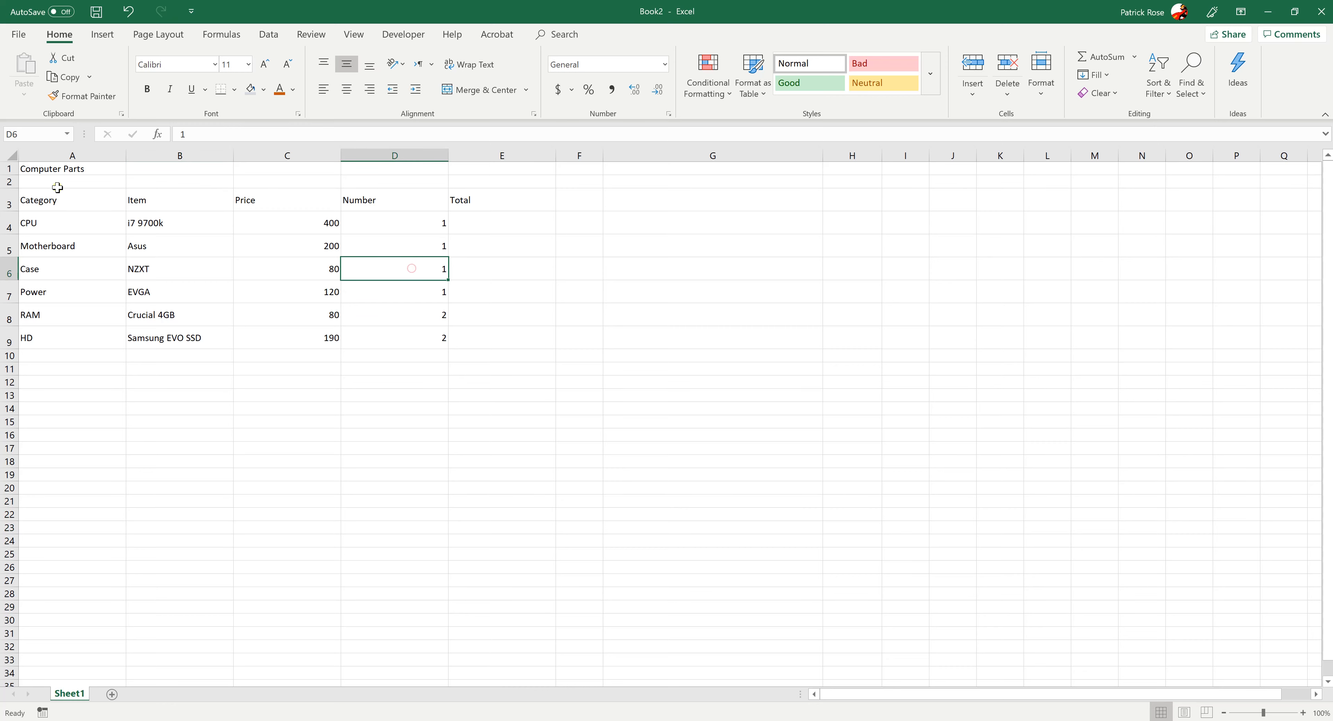
click(52, 168)
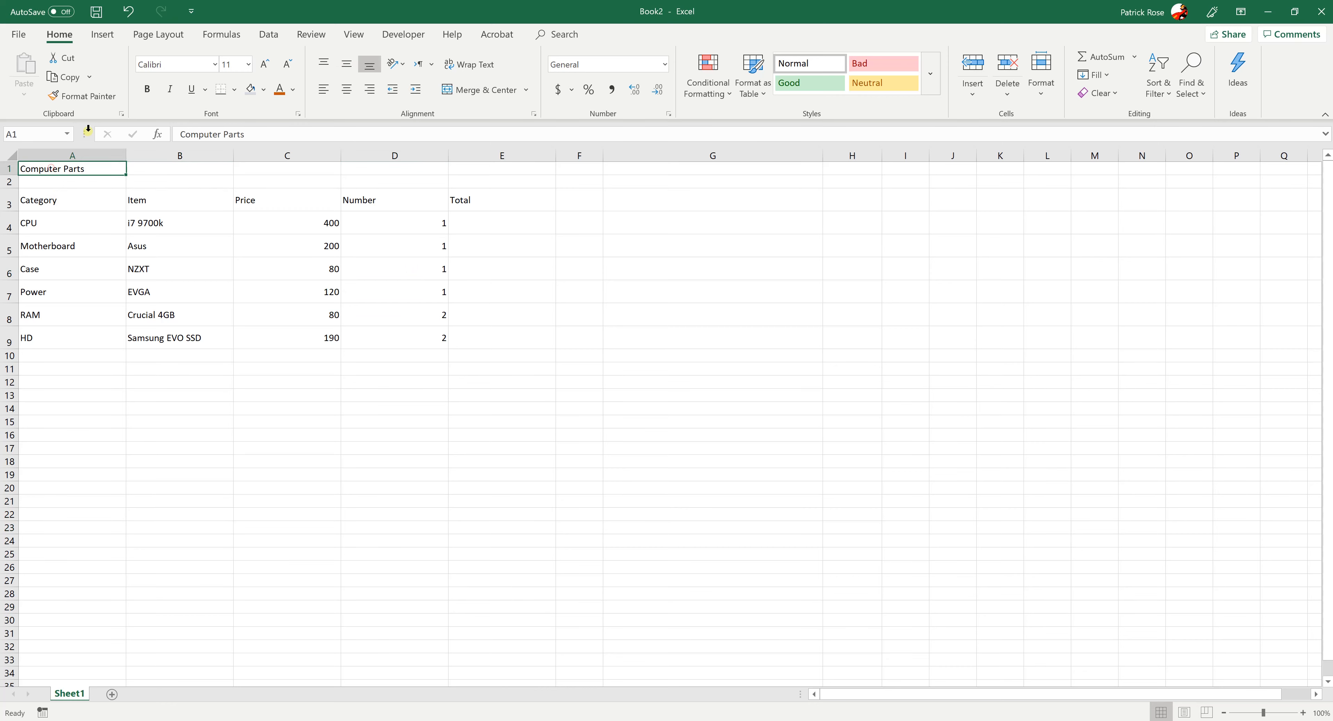
click(149, 91)
click(262, 66)
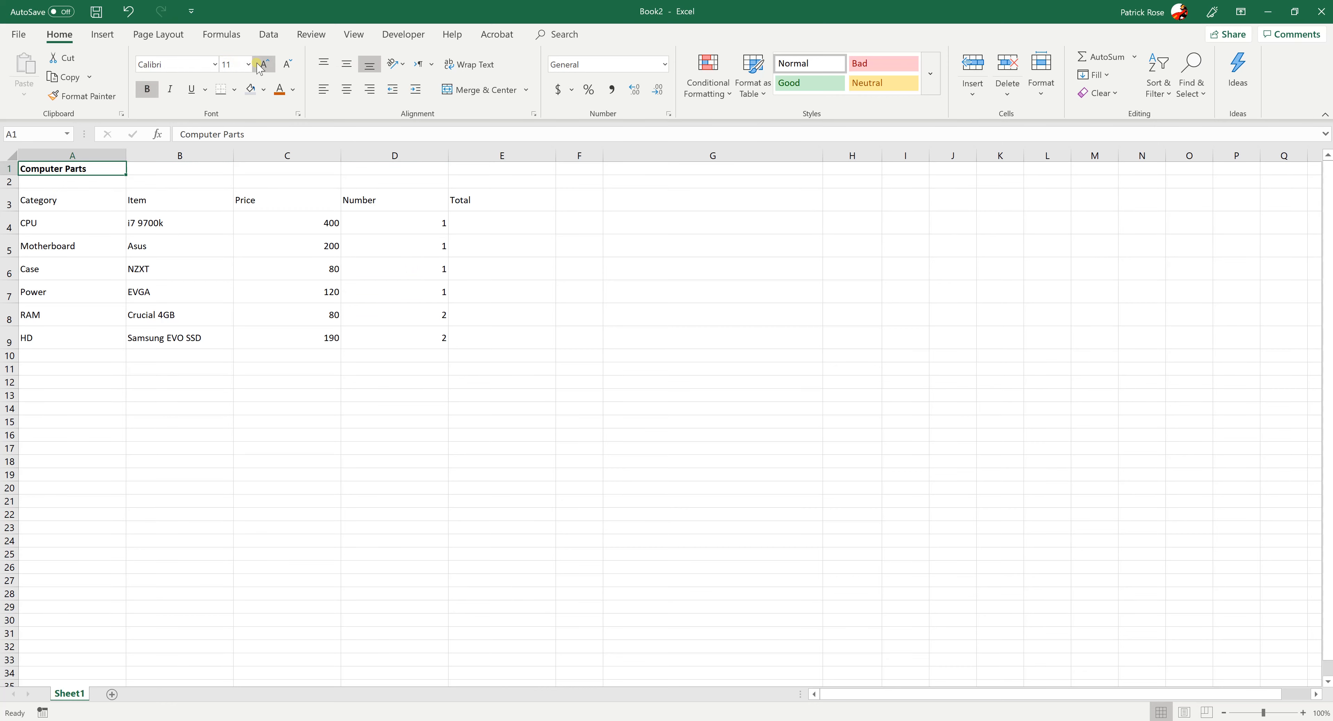
click(261, 66)
click(261, 67)
click(261, 66)
click(261, 66)
click(261, 66)
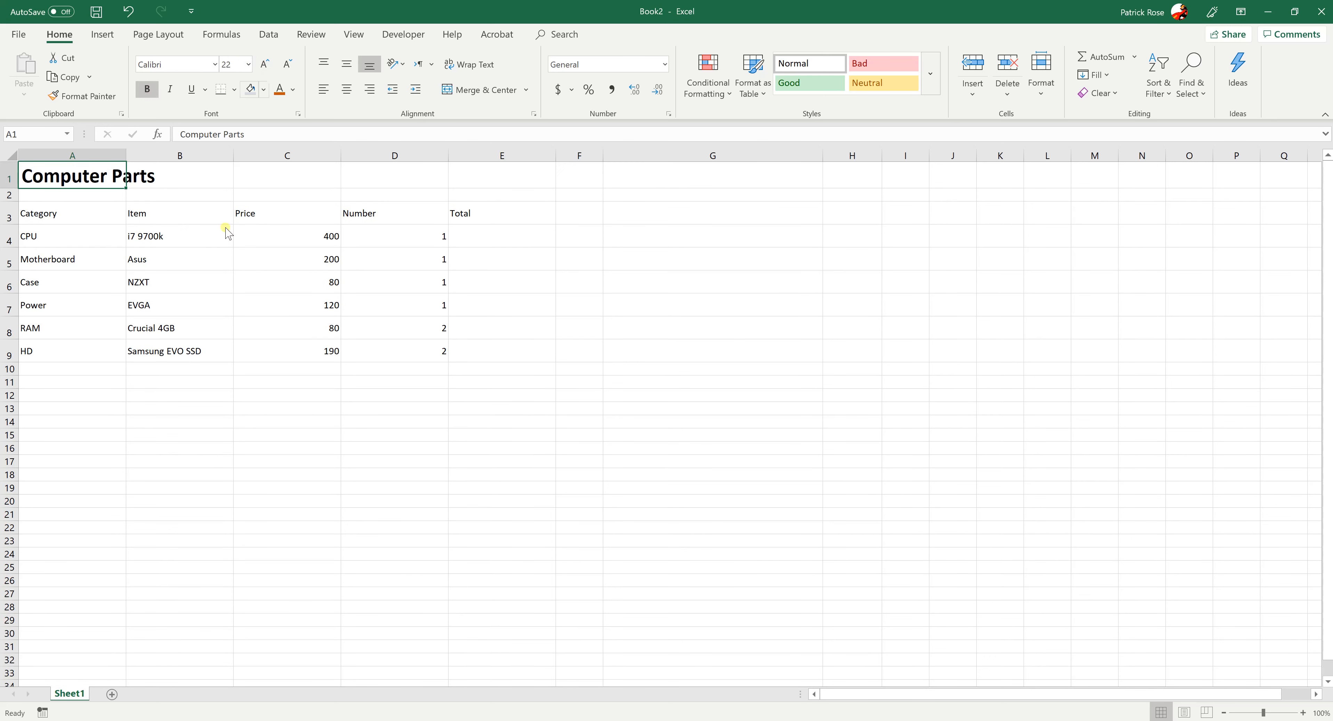
click(169, 439)
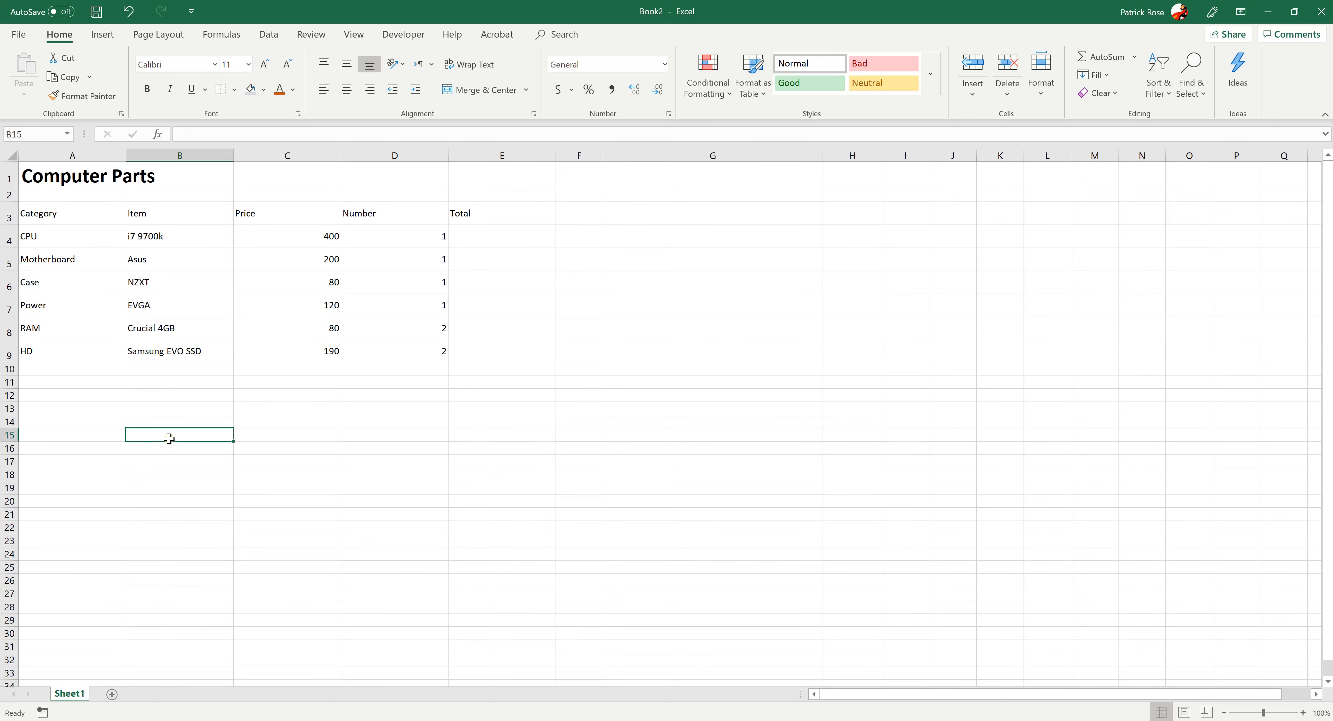
Merge and center the Computer Parts title across cells A1 to E1, above the table's five columns
click(66, 177)
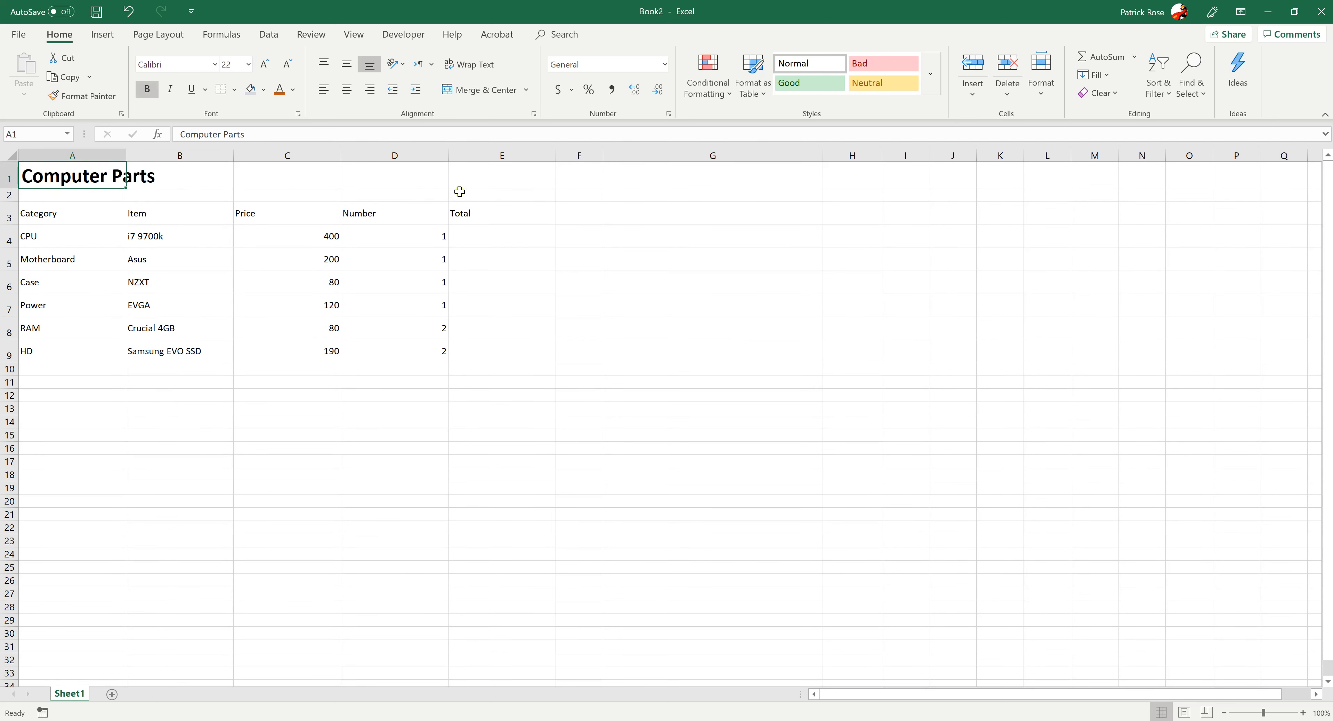
drag(81, 177, 468, 179)
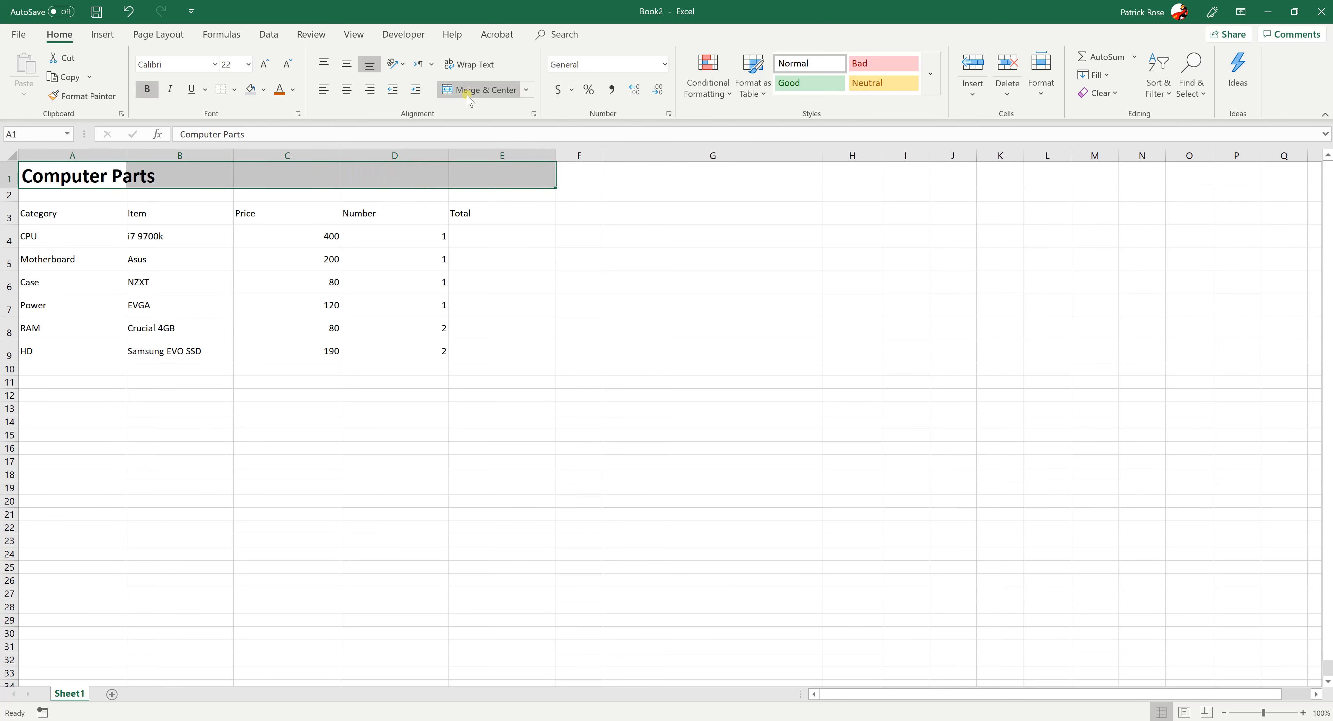
click(481, 89)
click(334, 461)
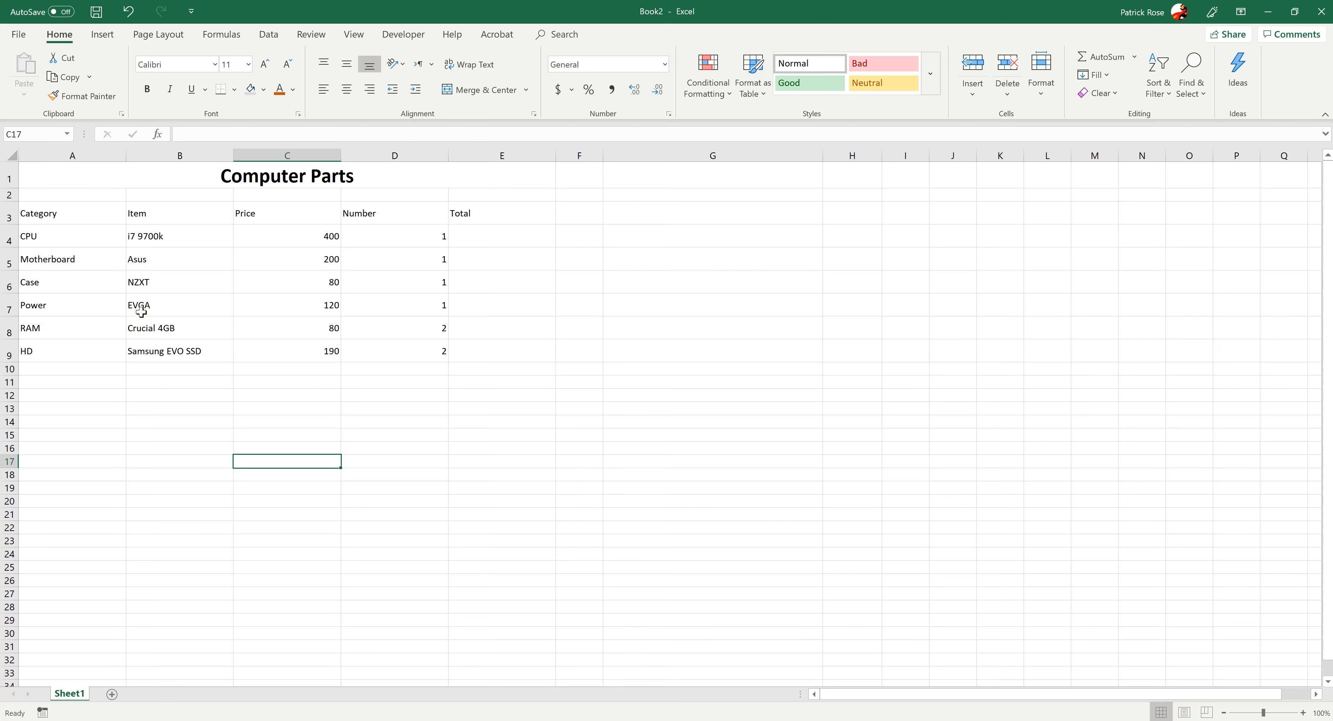
click(285, 235)
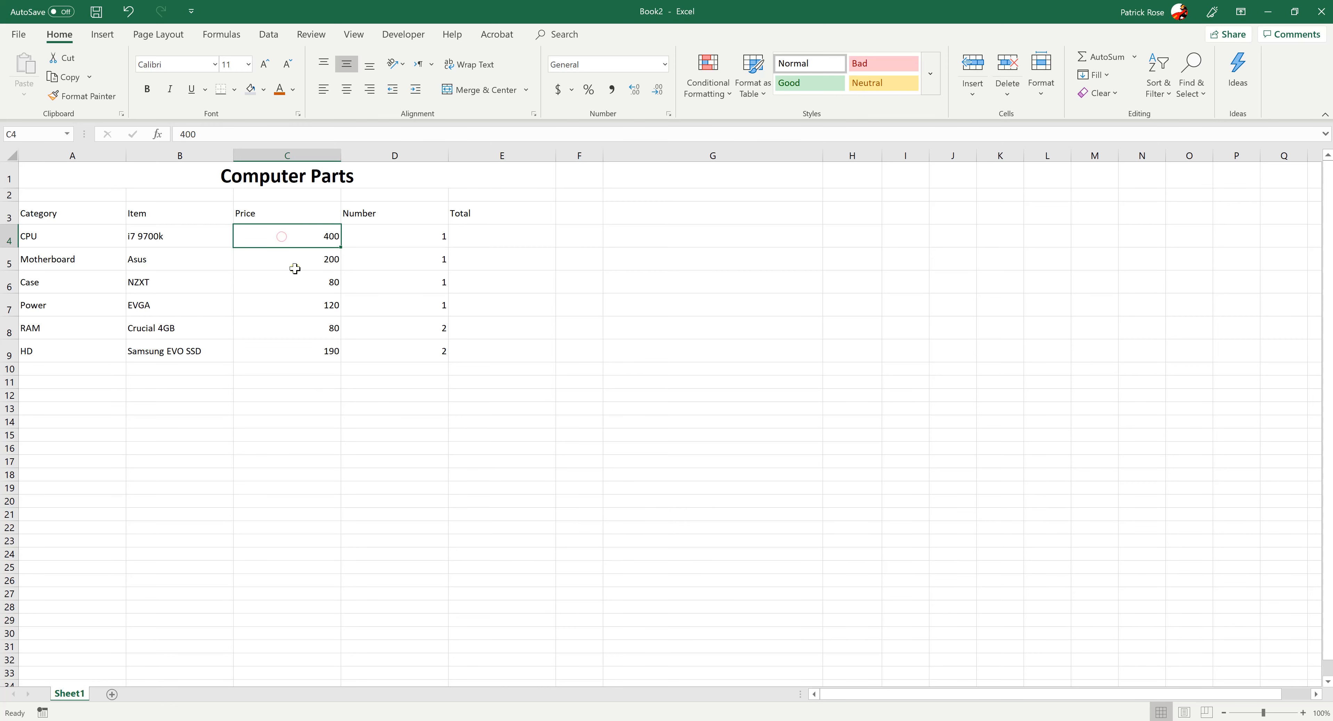
click(182, 229)
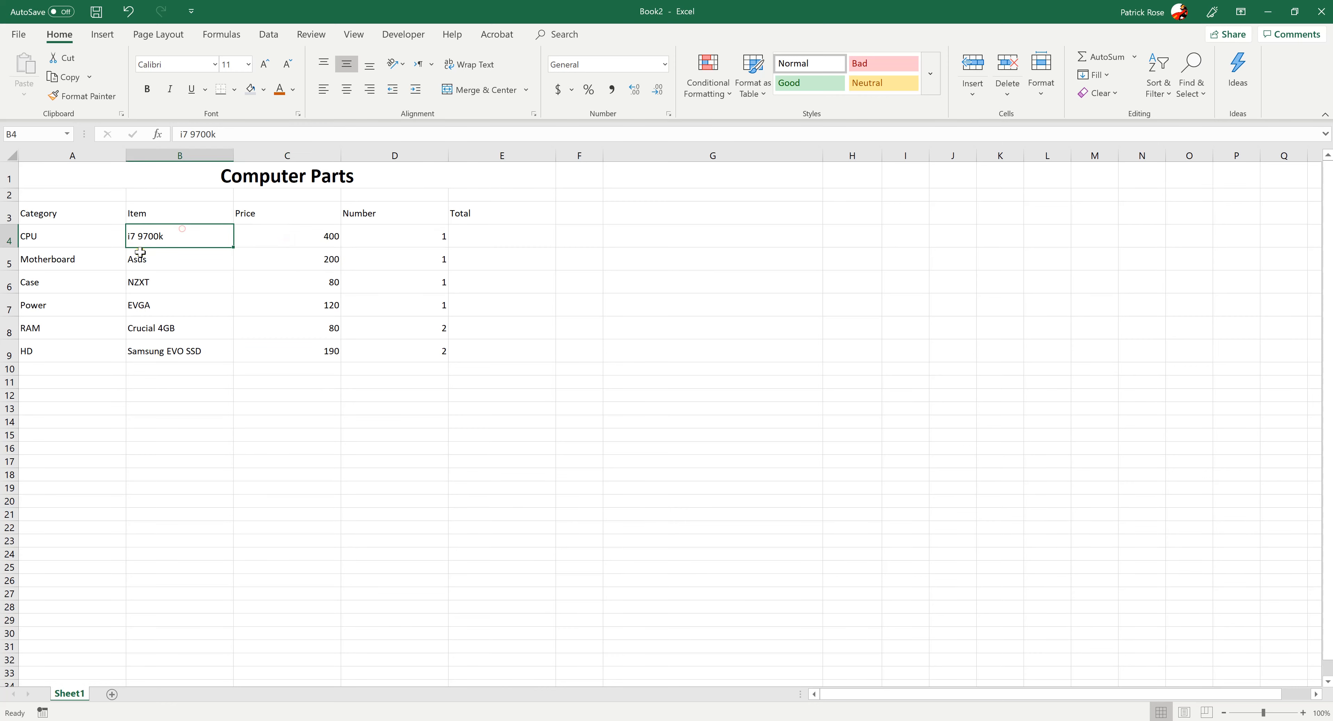
click(292, 434)
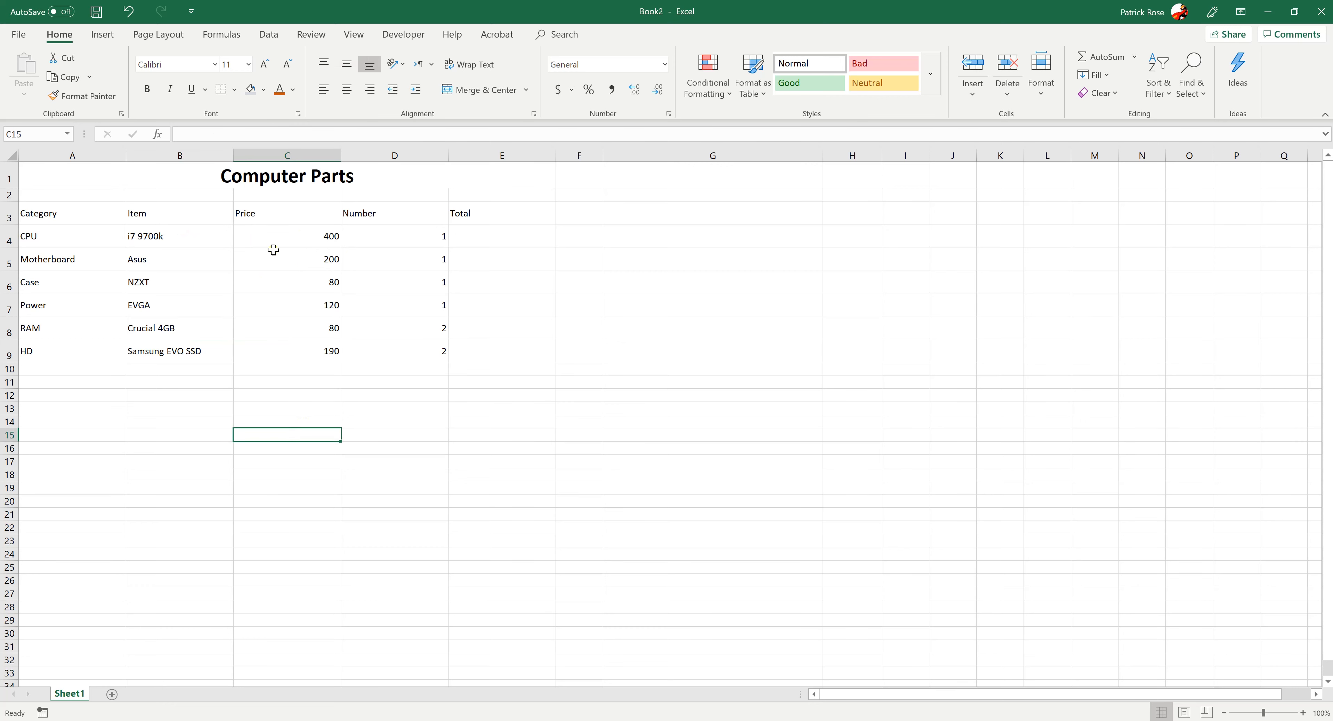
click(342, 240)
click(284, 239)
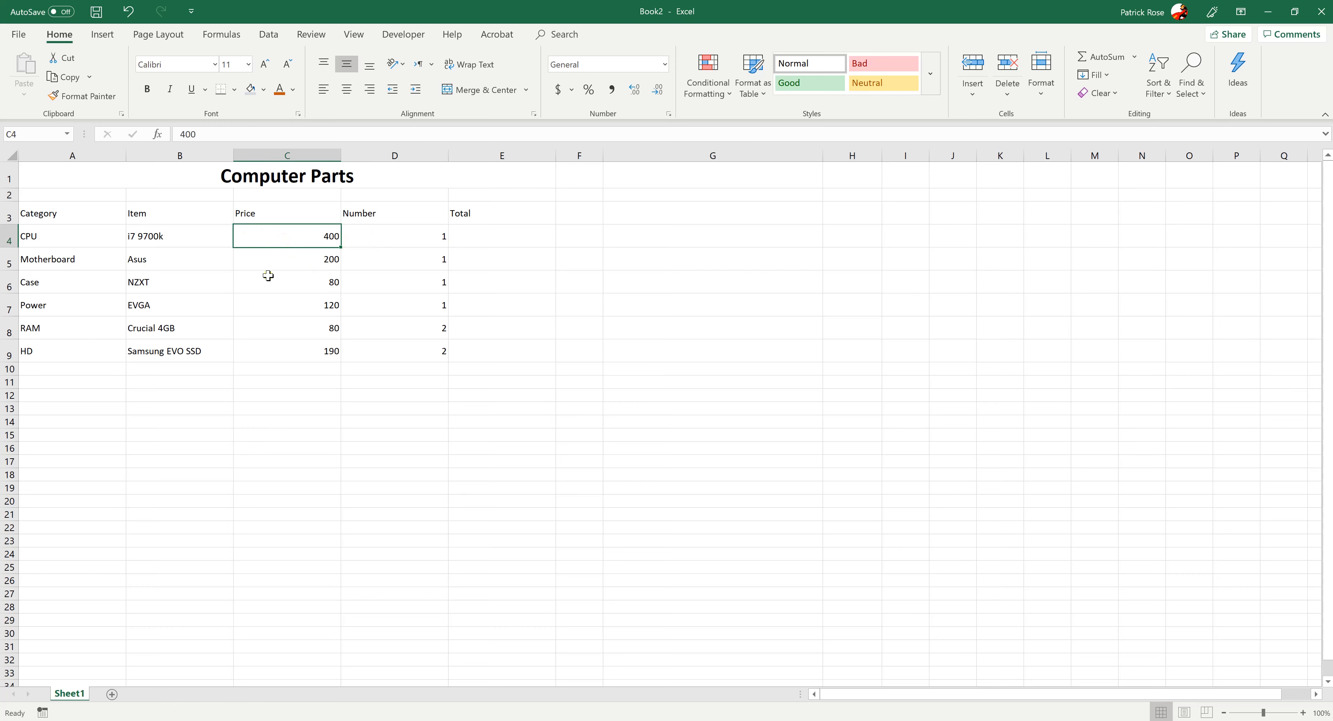
click(127, 235)
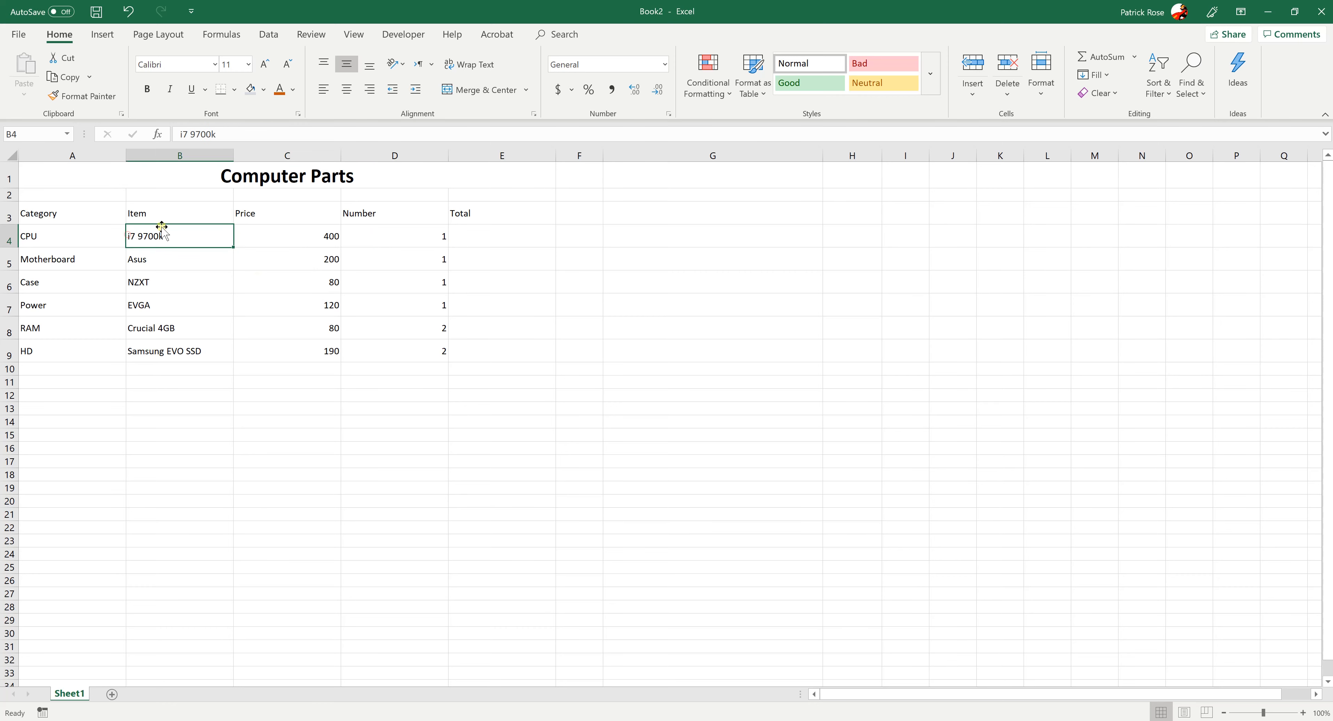
click(183, 411)
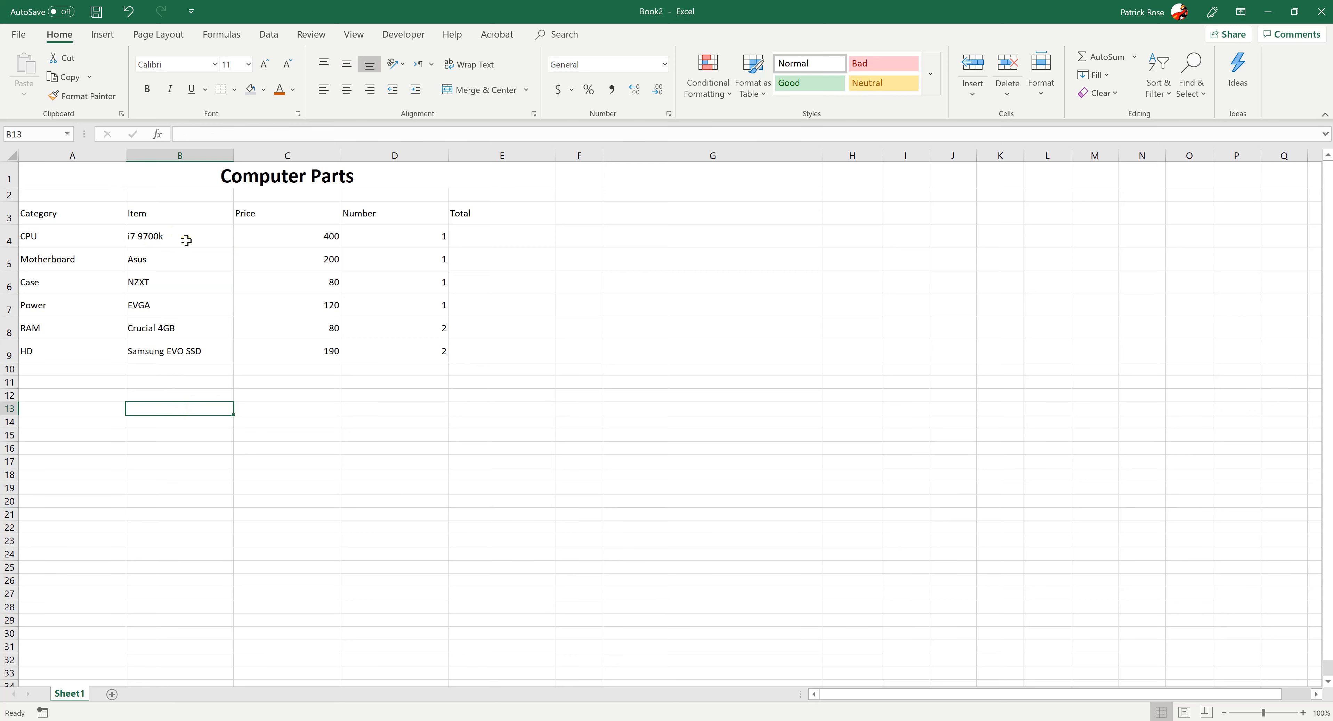
drag(185, 239, 185, 349)
click(203, 469)
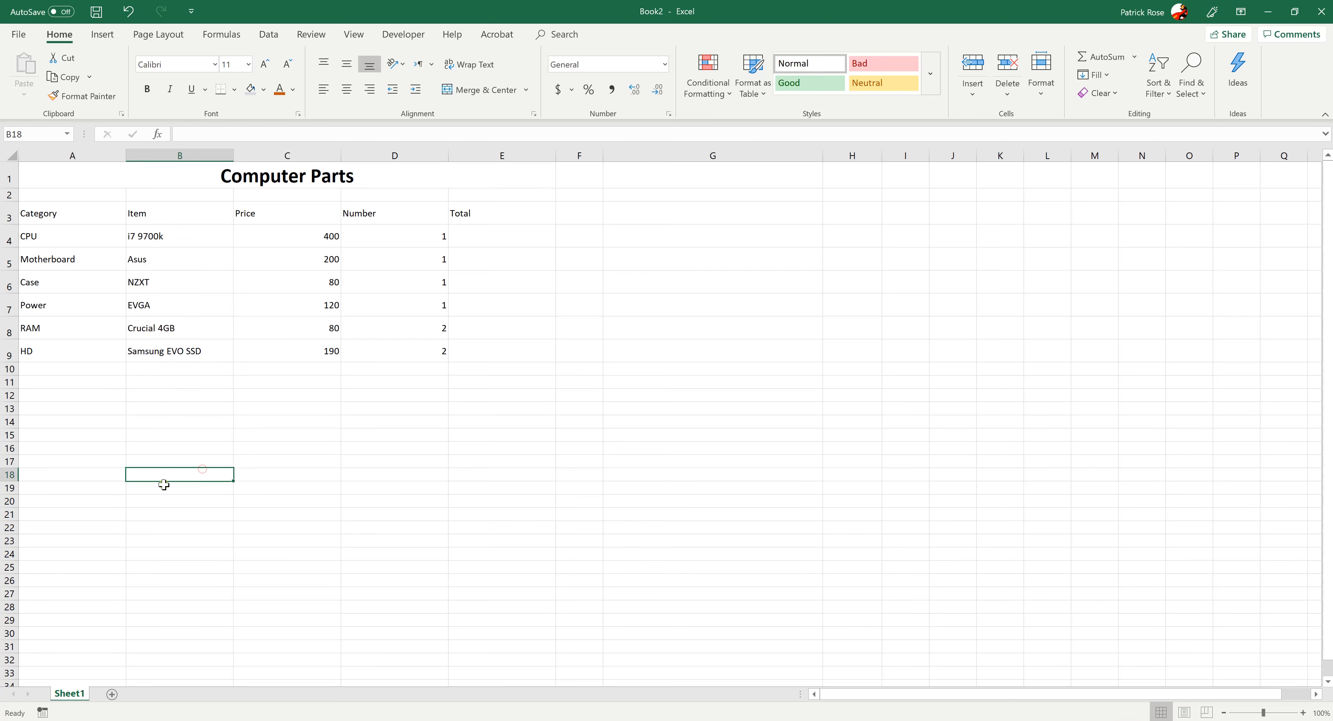
click(411, 441)
click(479, 234)
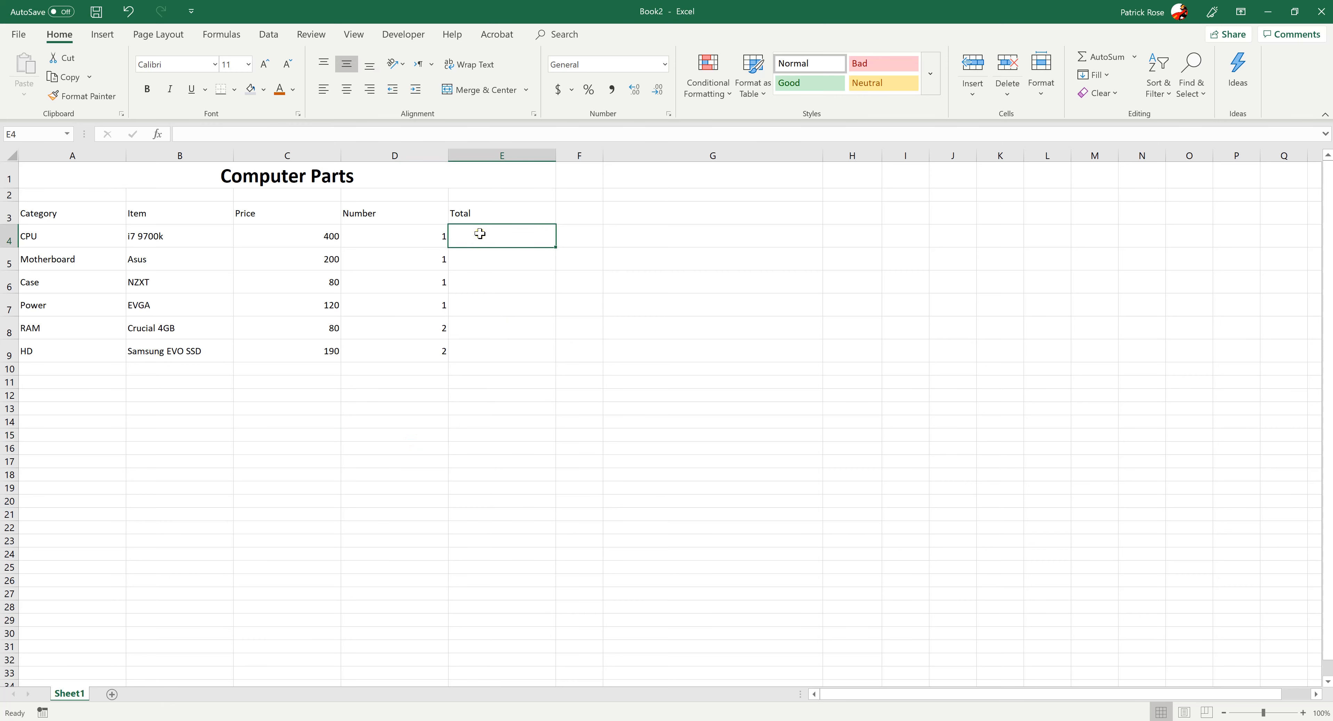
click(482, 300)
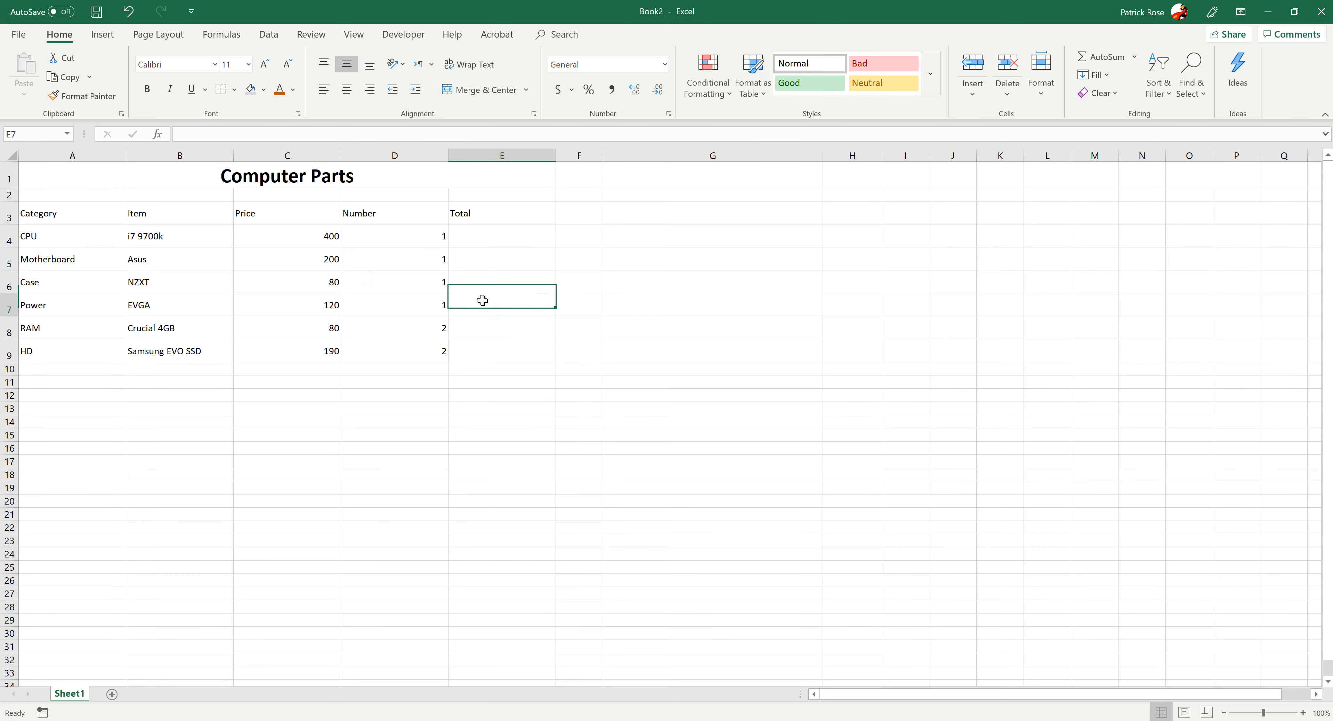
click(481, 242)
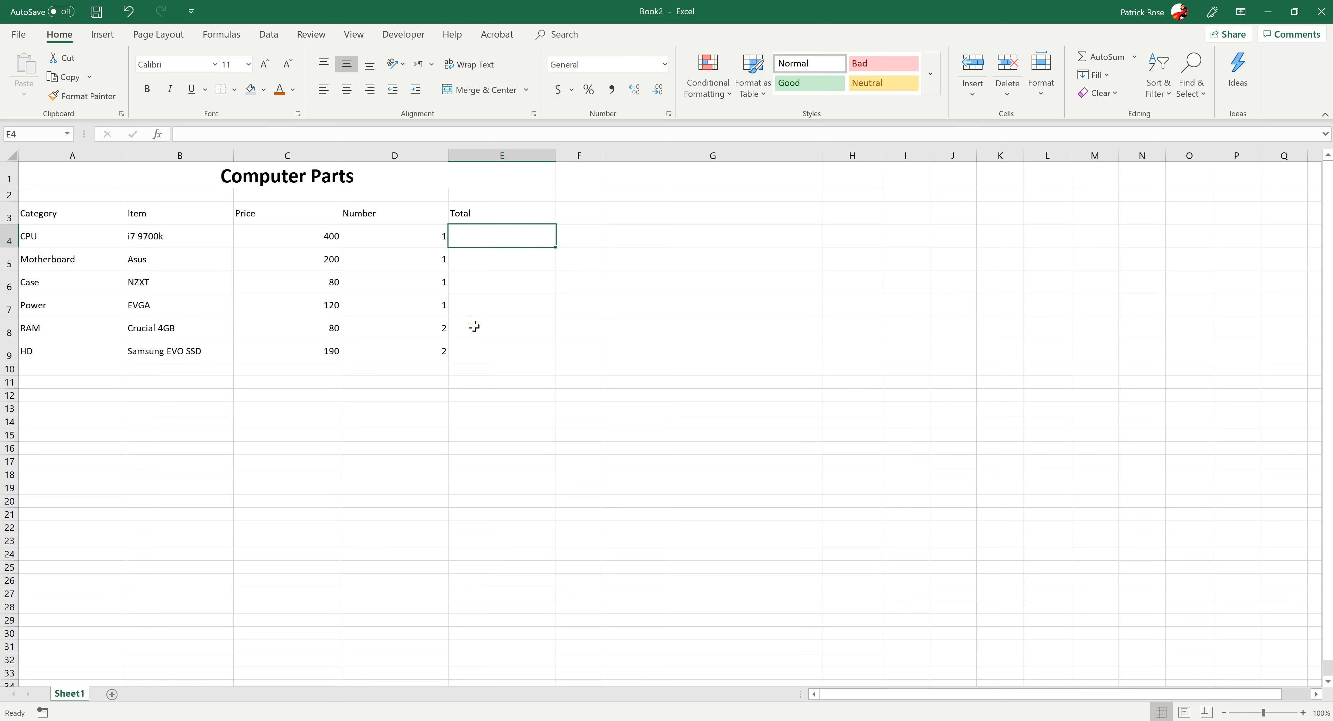
click(303, 237)
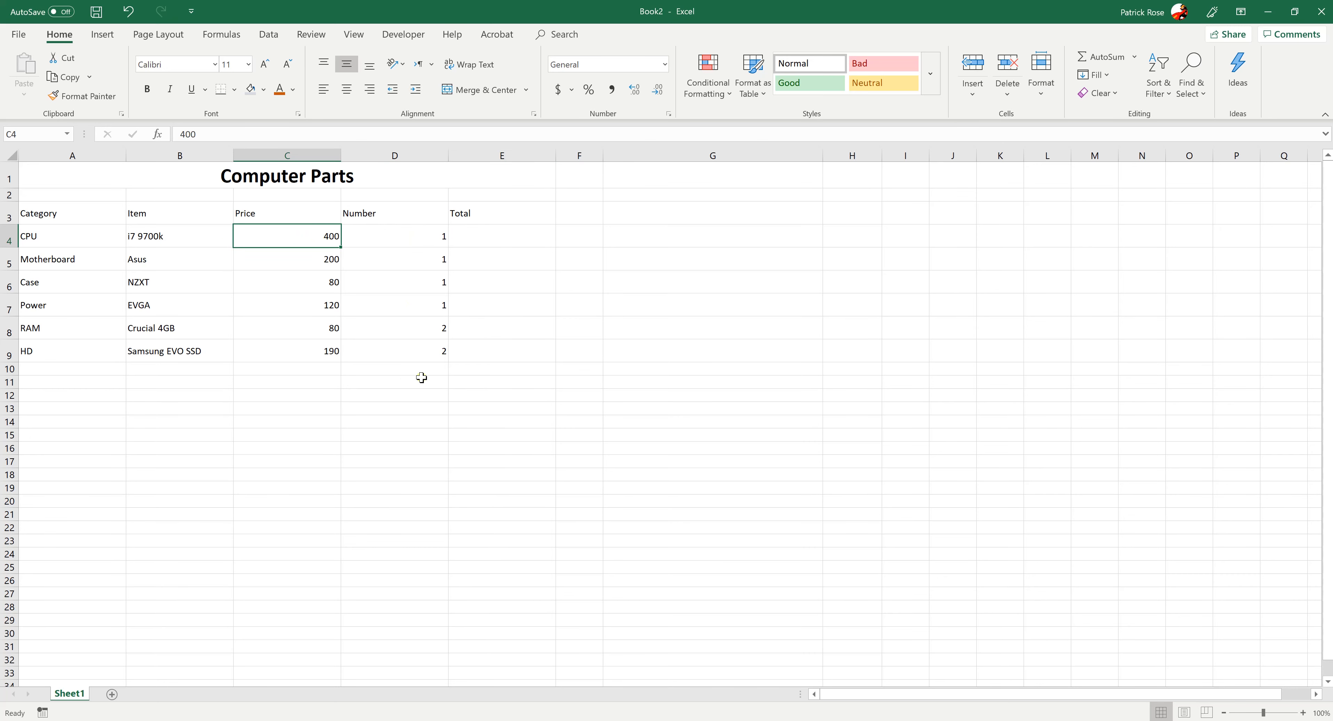
Start a formula with an equals sign in cell E4, the Total cell of the CPU row
click(504, 239)
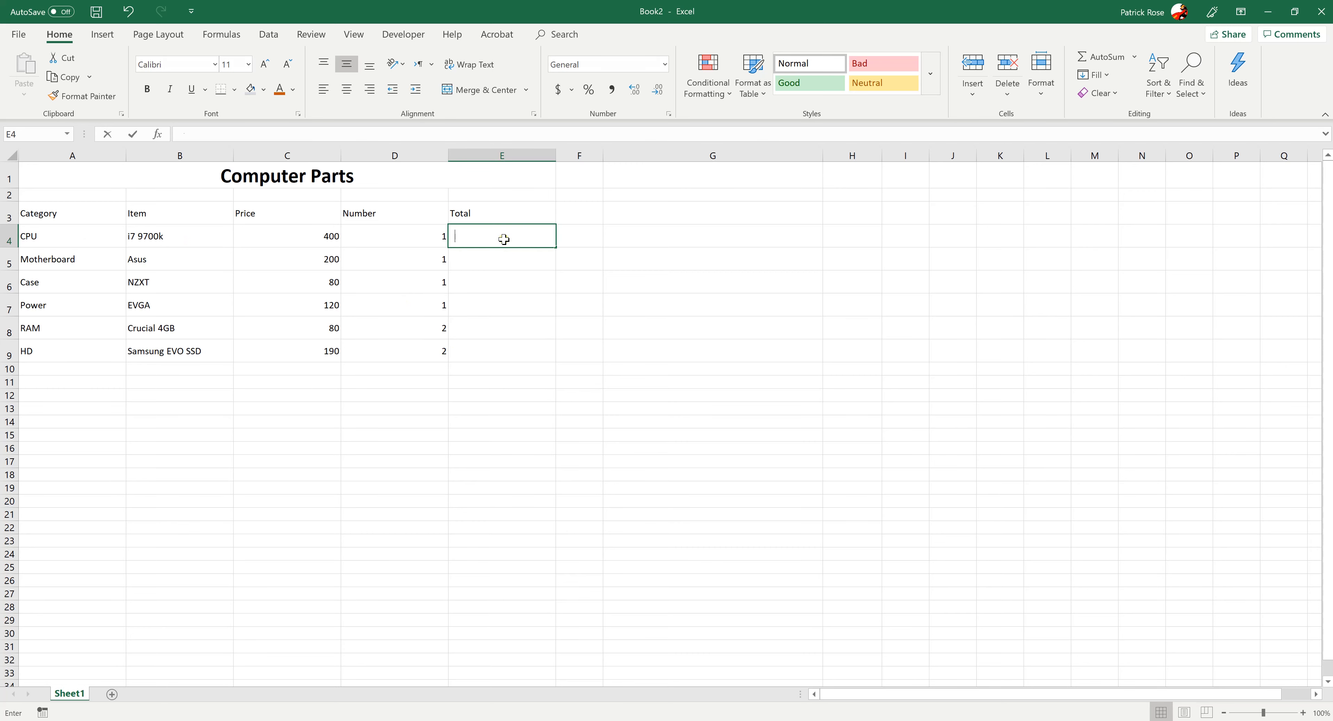
text(=)
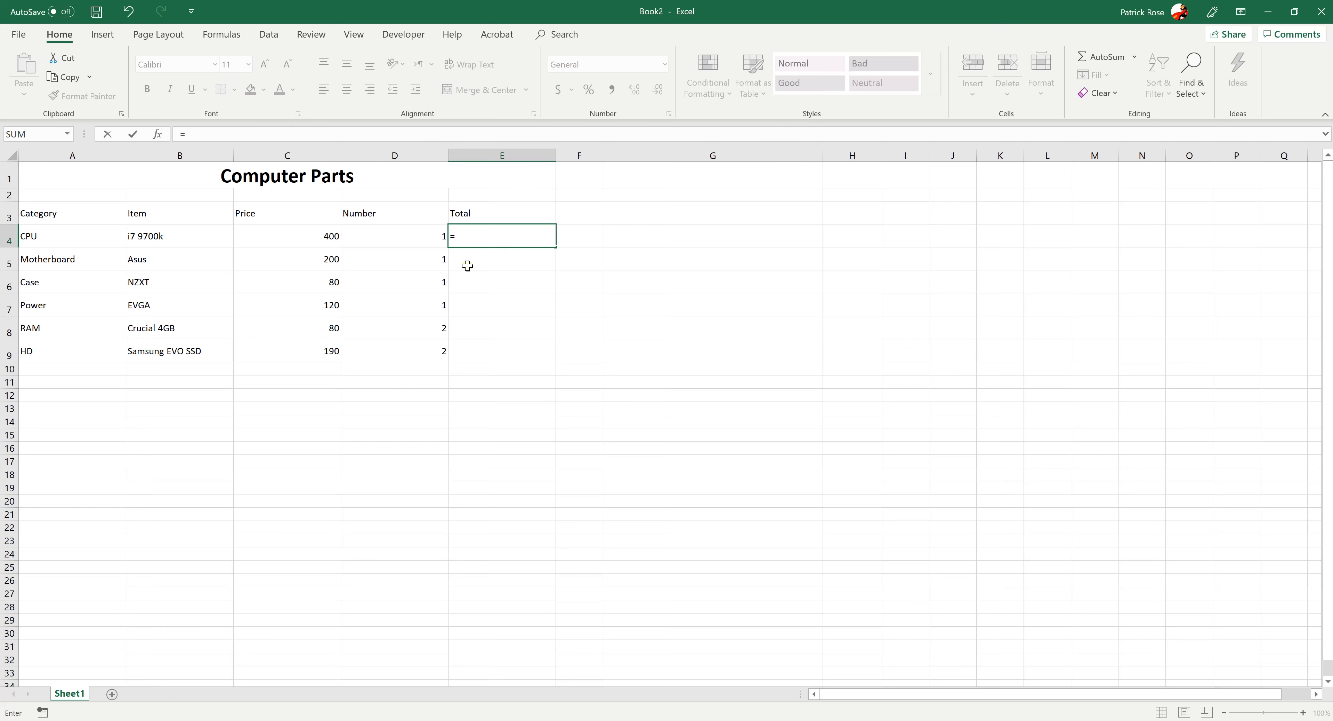
key(BackSpace)
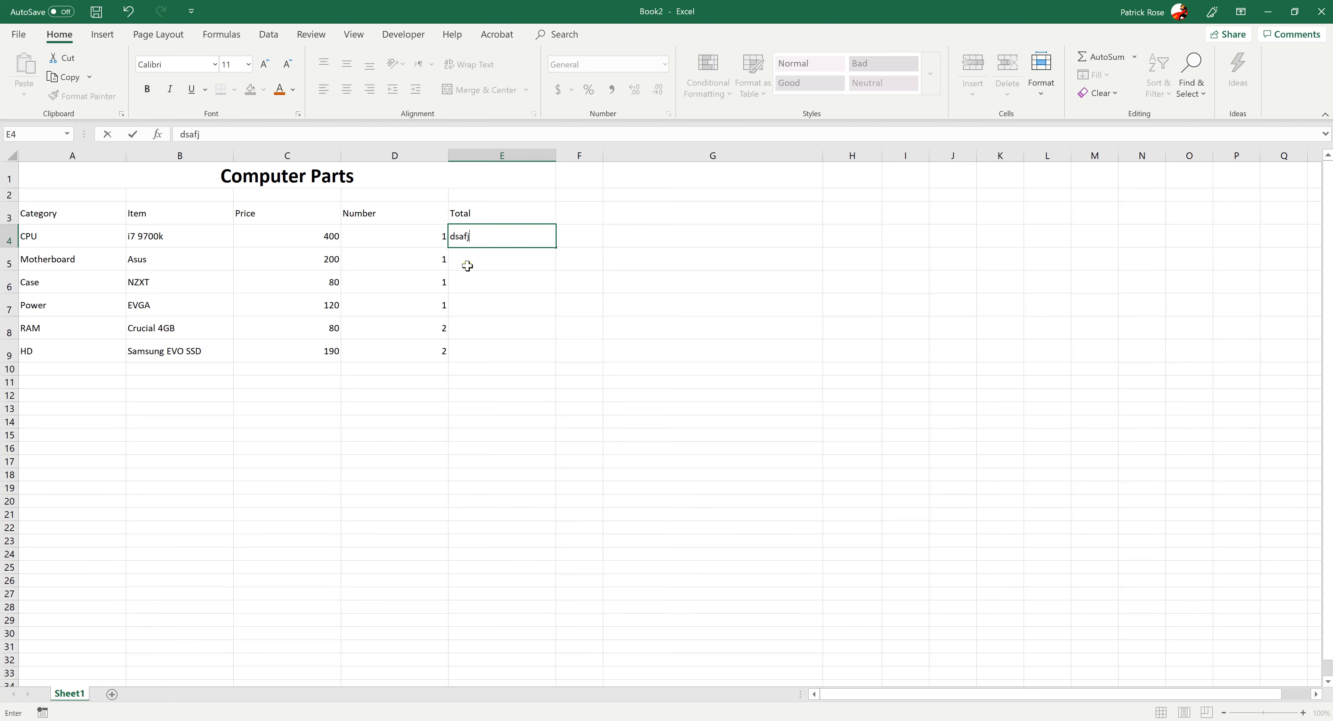
text(=)
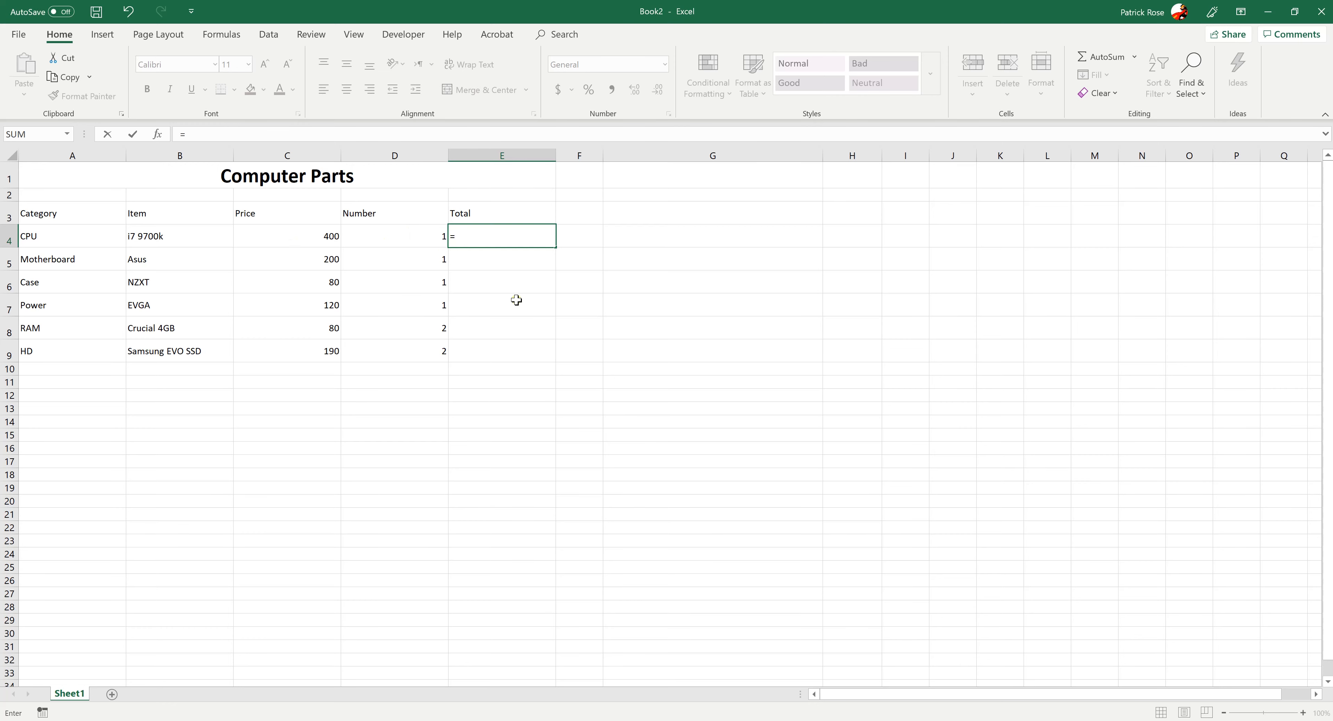
Complete the CPU row's Total formula in cell E4 as =C4*D4, multiplying Price by Number
click(308, 236)
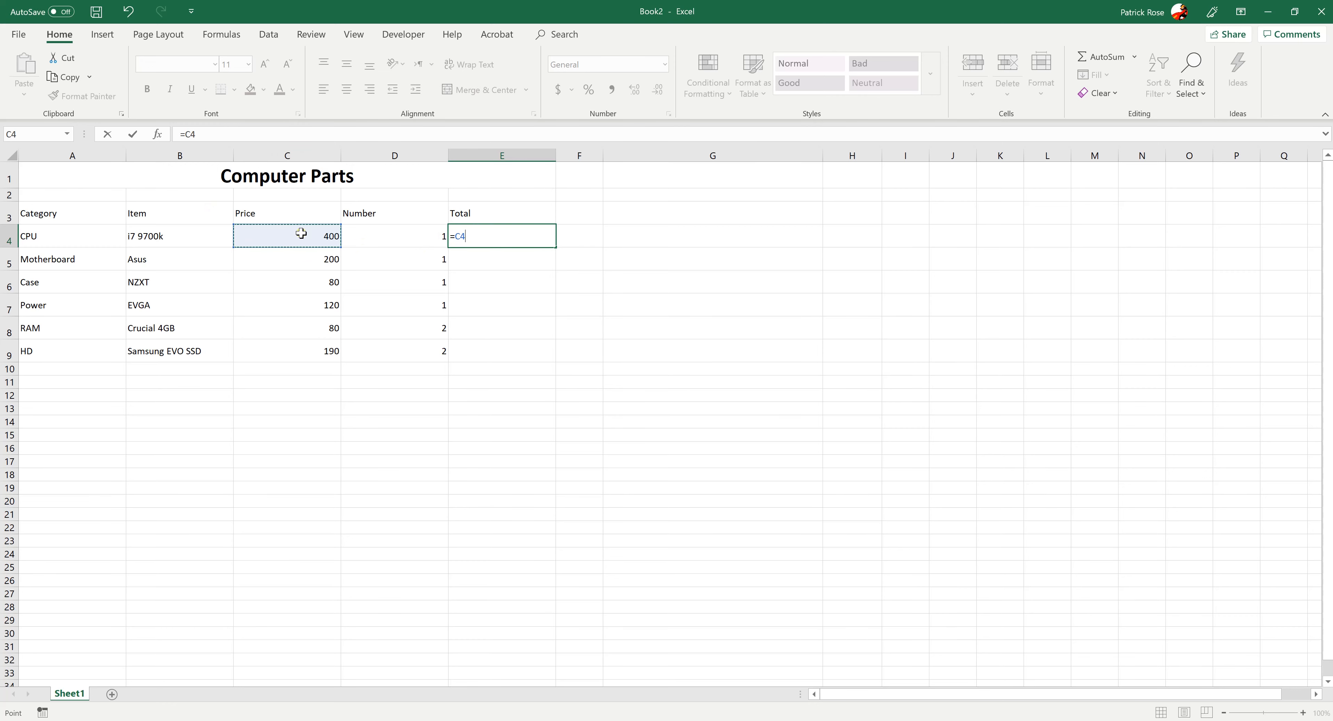
text(*)
click(415, 240)
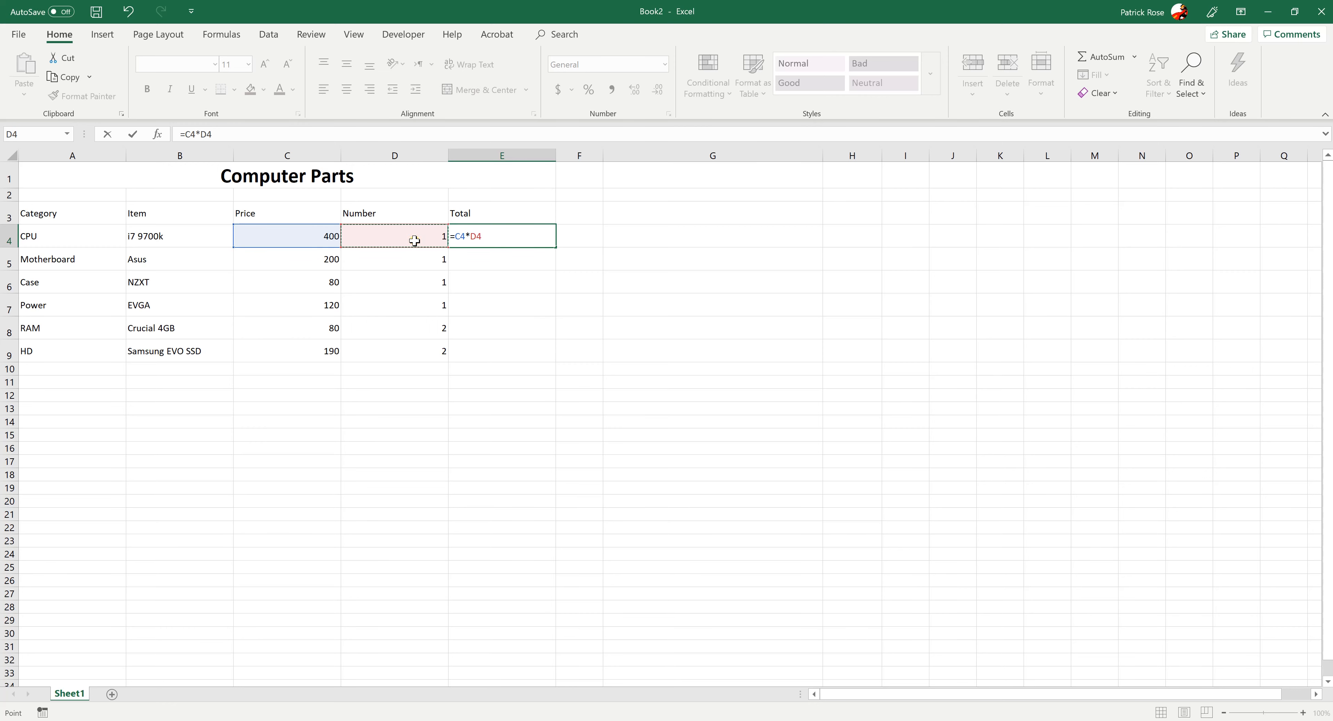
key(Return)
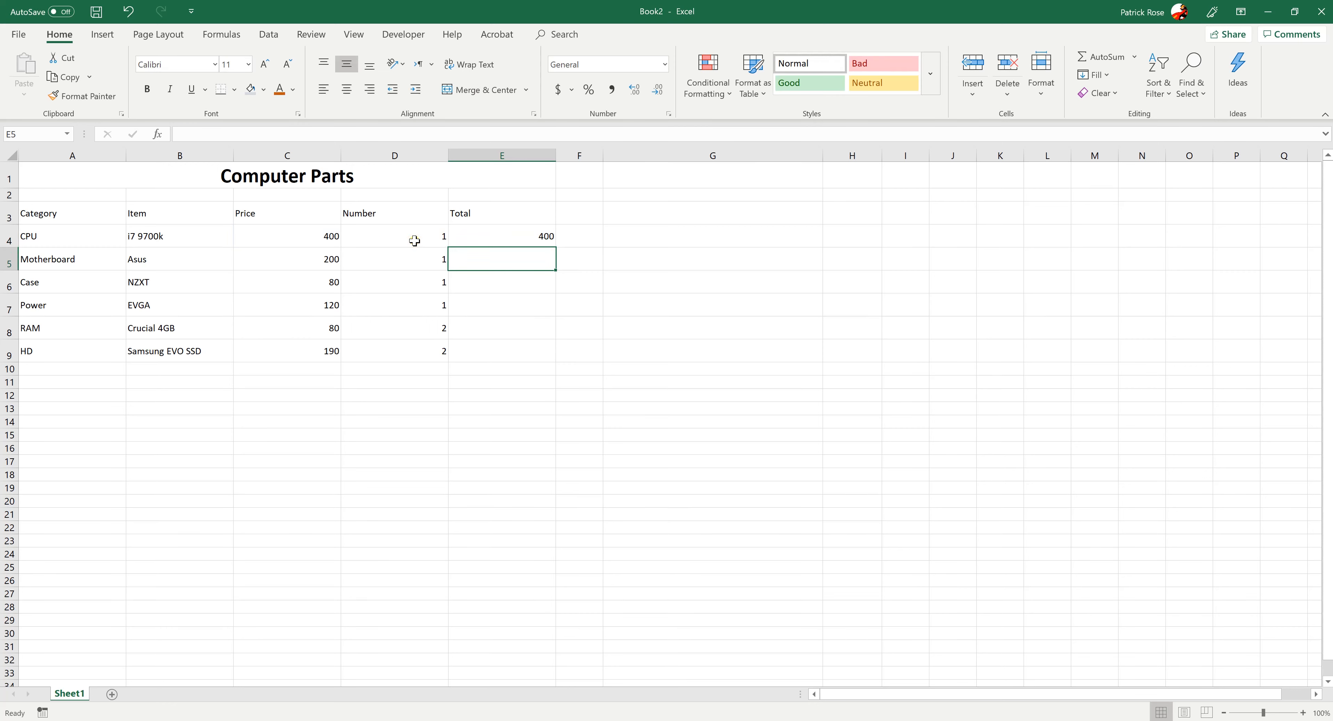
Examine the formula behind the CPU Total in cell E4 and the Price and Number cells it references
click(475, 240)
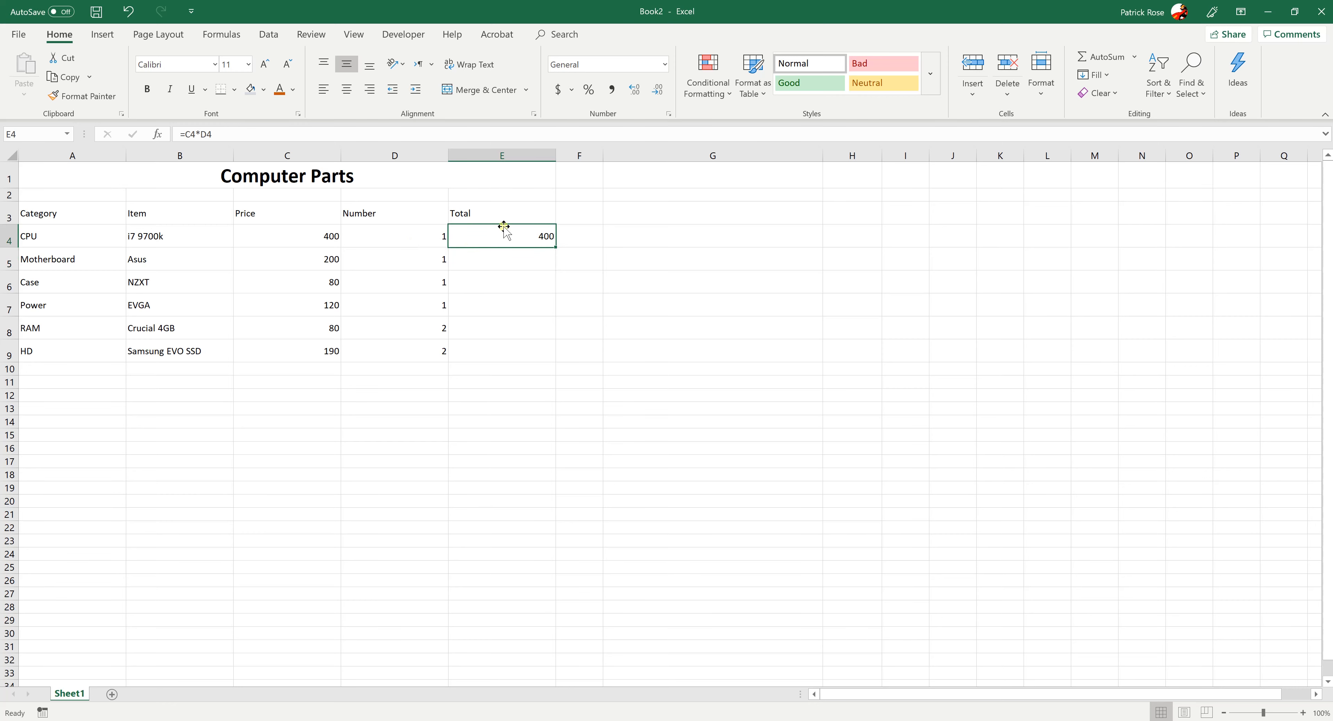
click(500, 327)
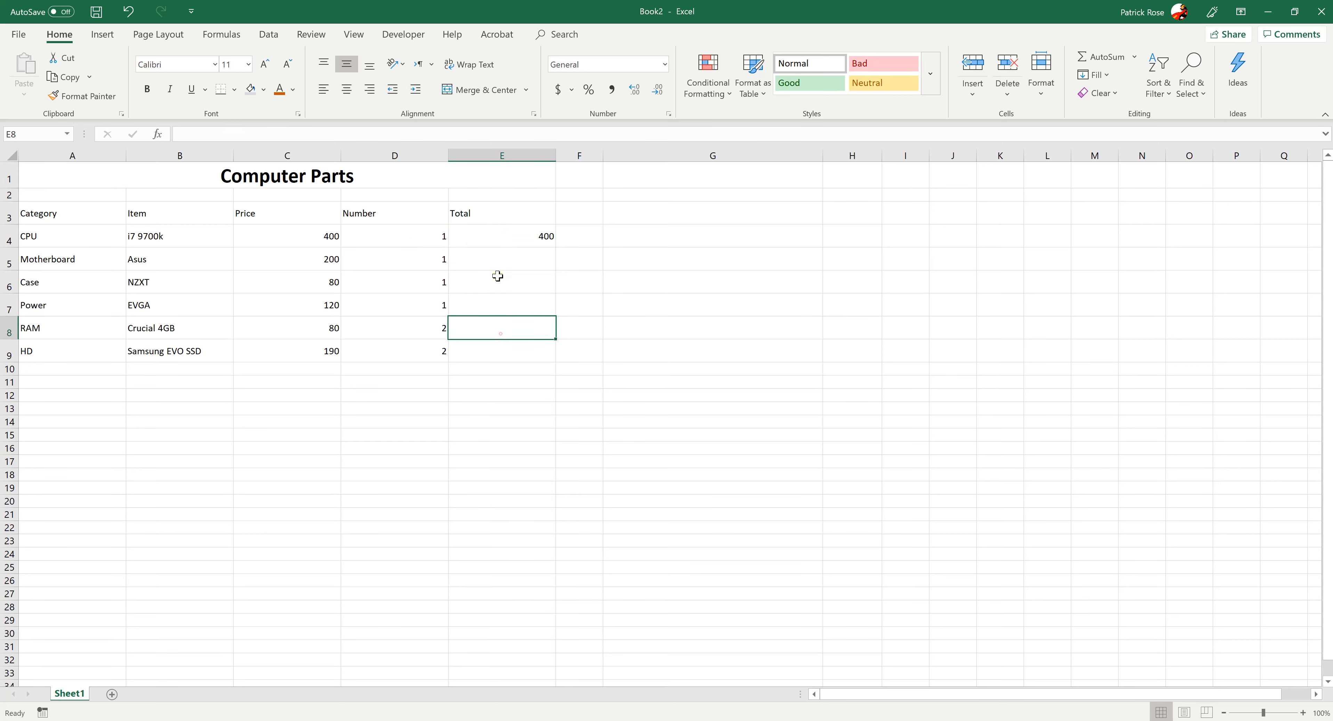
click(495, 242)
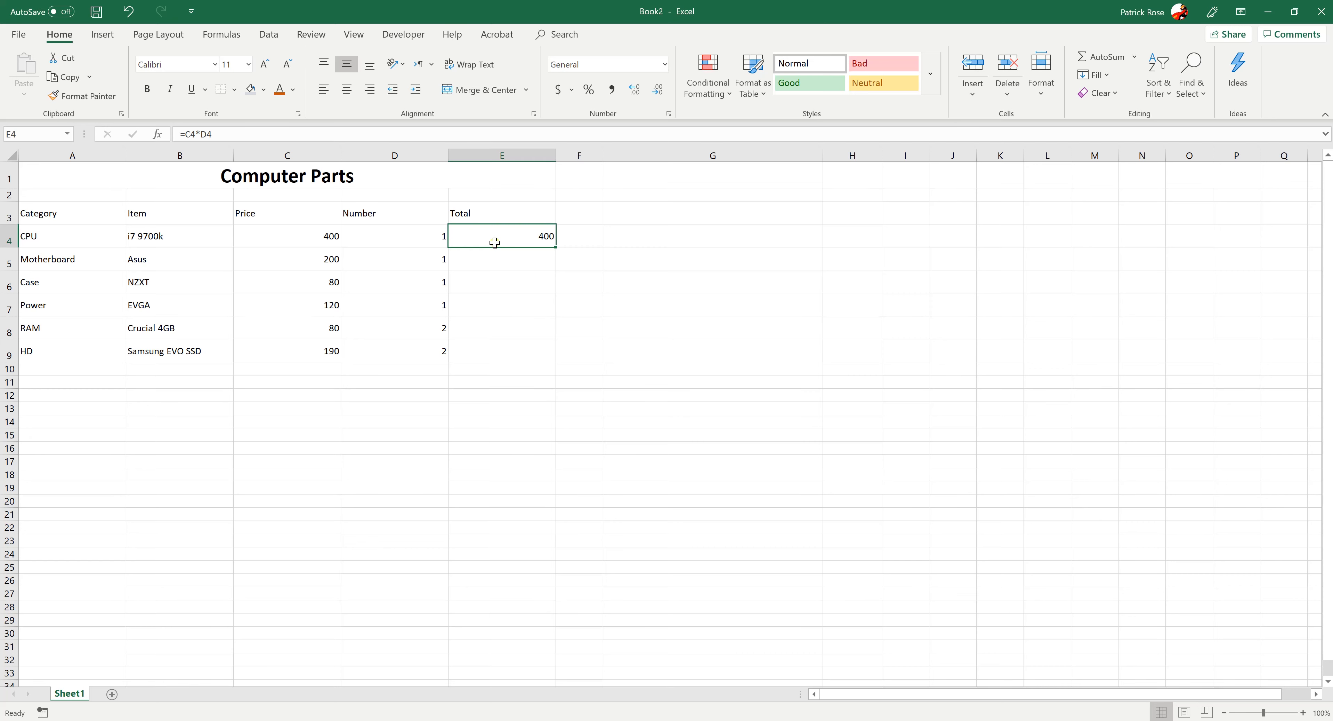
click(224, 134)
drag(234, 134, 182, 133)
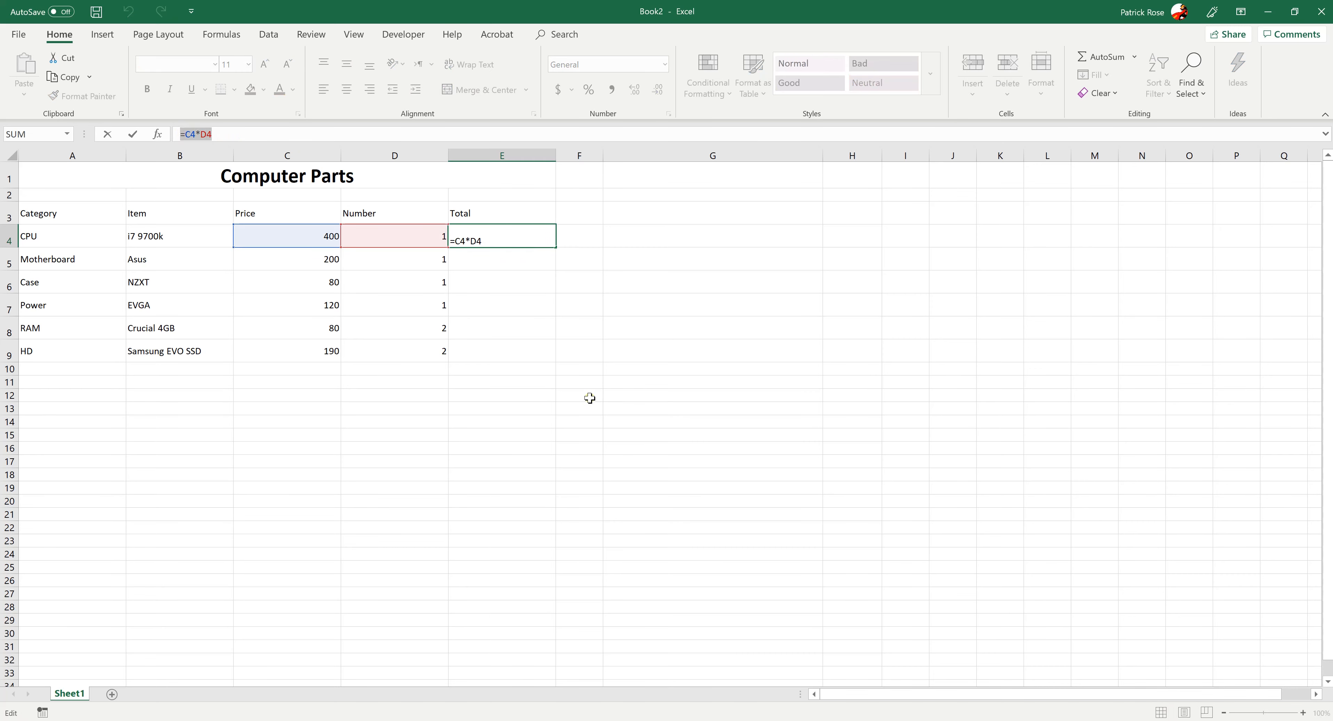
key(Tab)
click(531, 291)
click(484, 236)
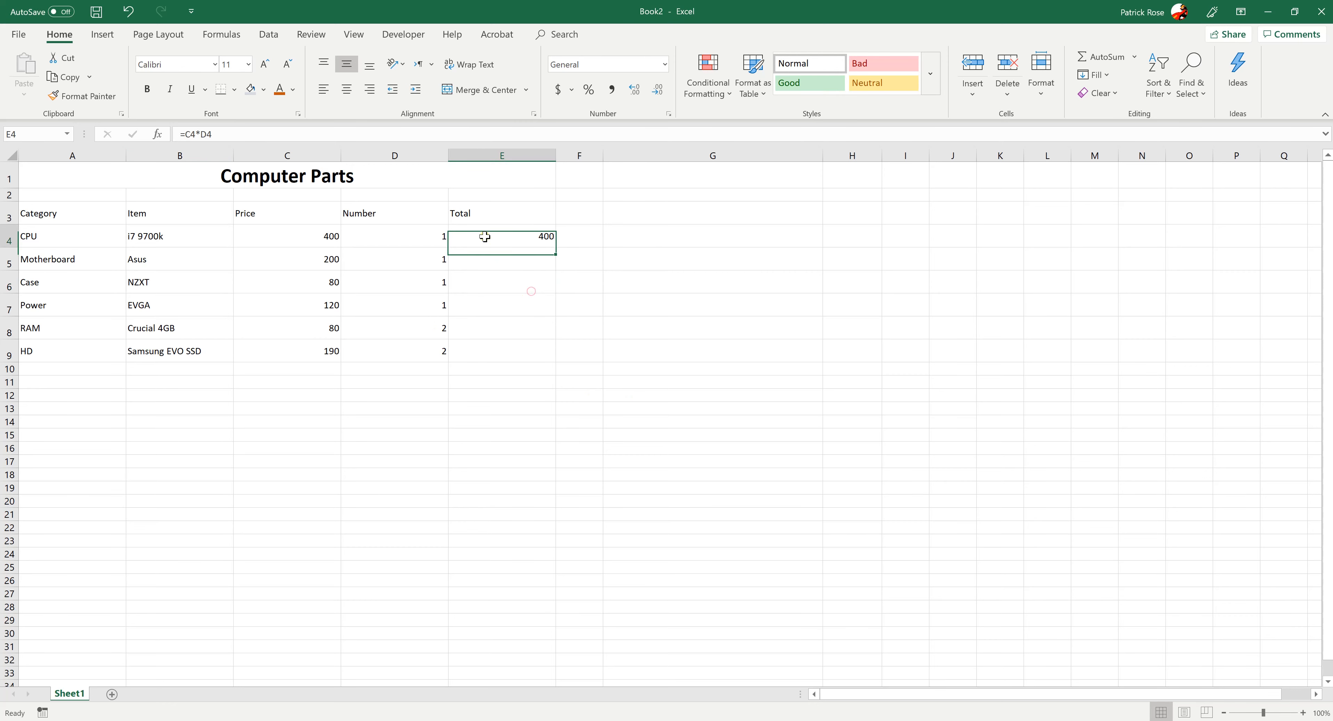
click(212, 135)
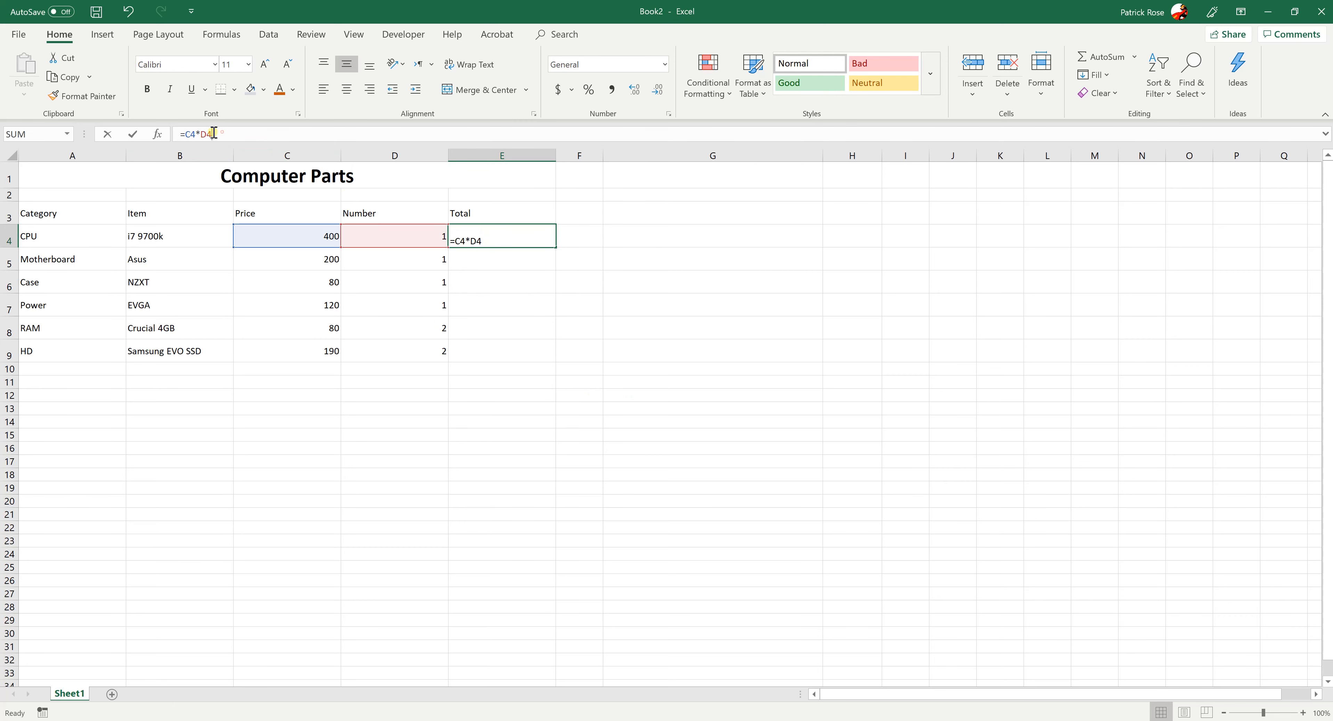
drag(212, 135, 180, 134)
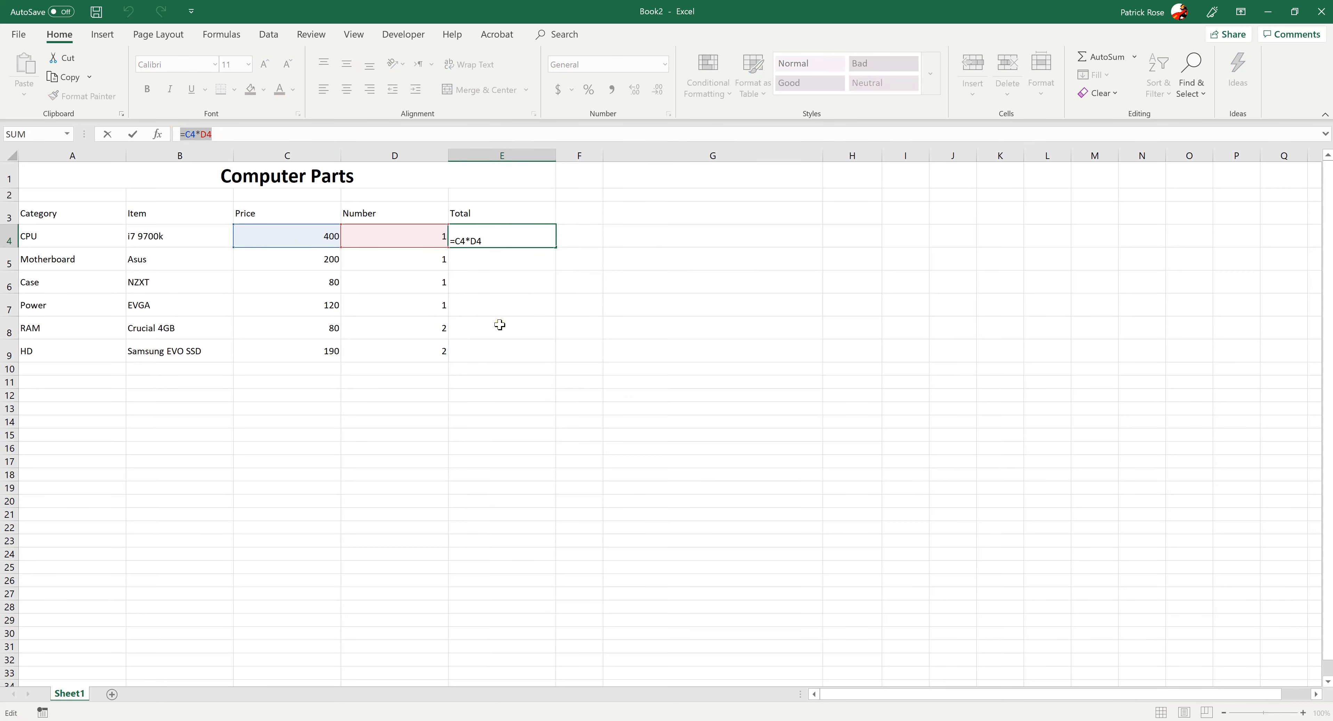
key(Tab)
click(487, 234)
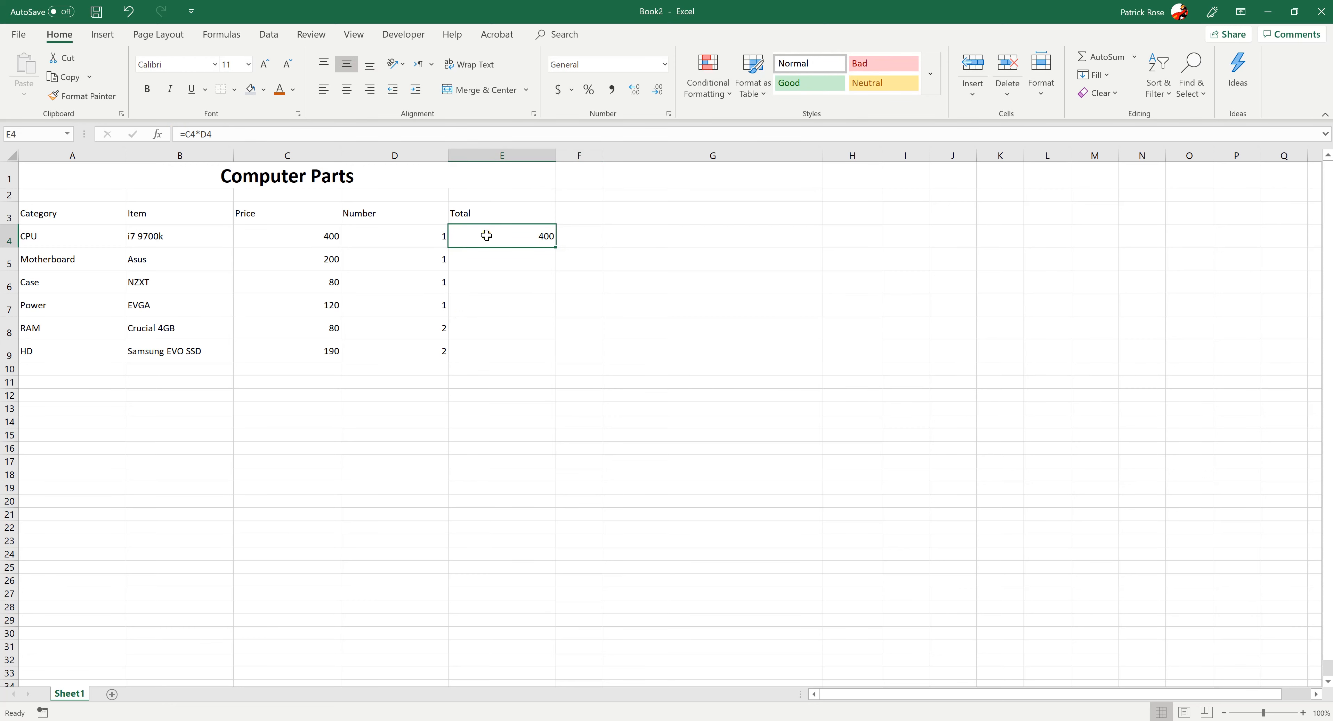
drag(212, 135, 179, 135)
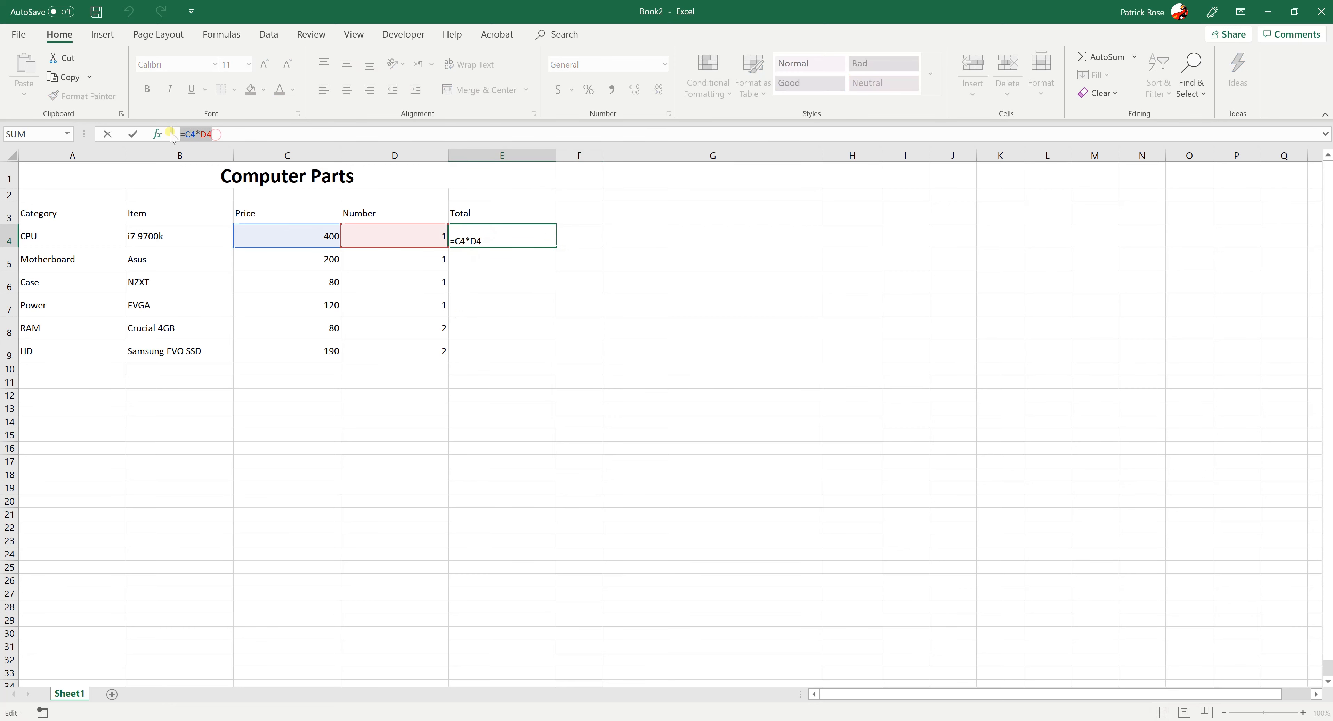
key(Tab)
click(472, 243)
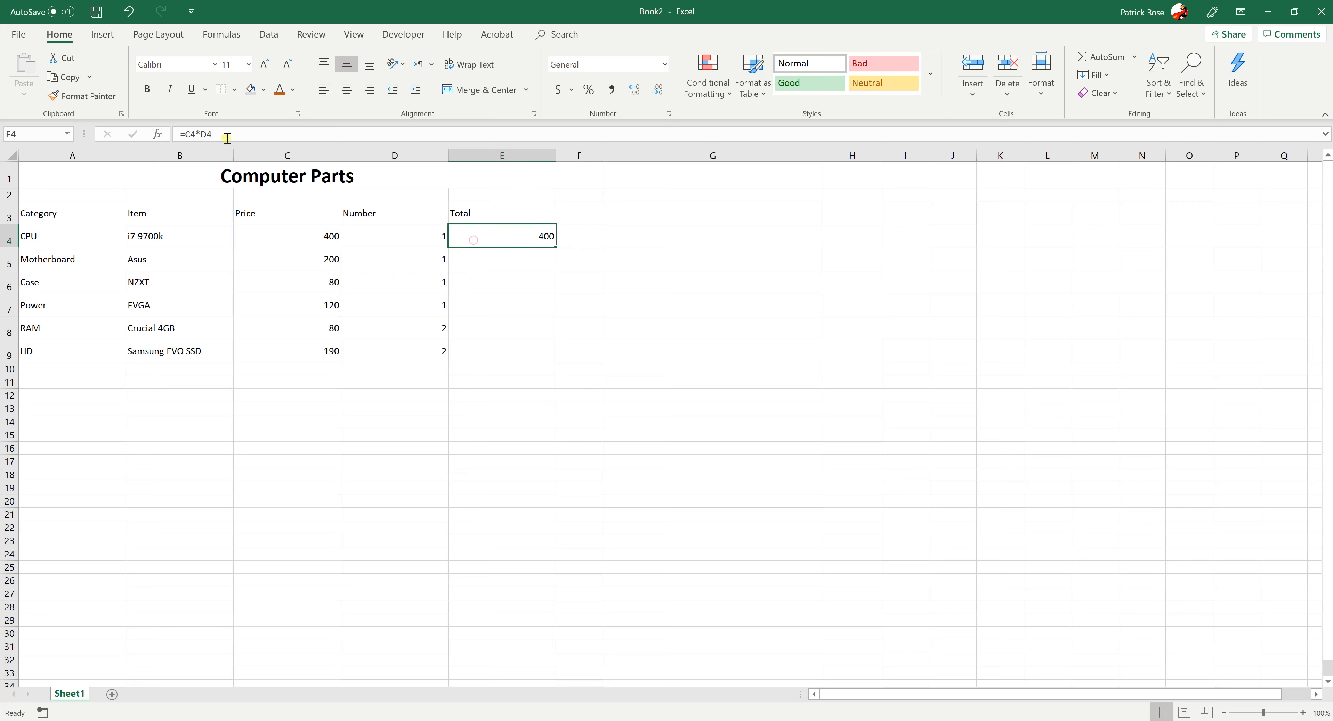
click(200, 134)
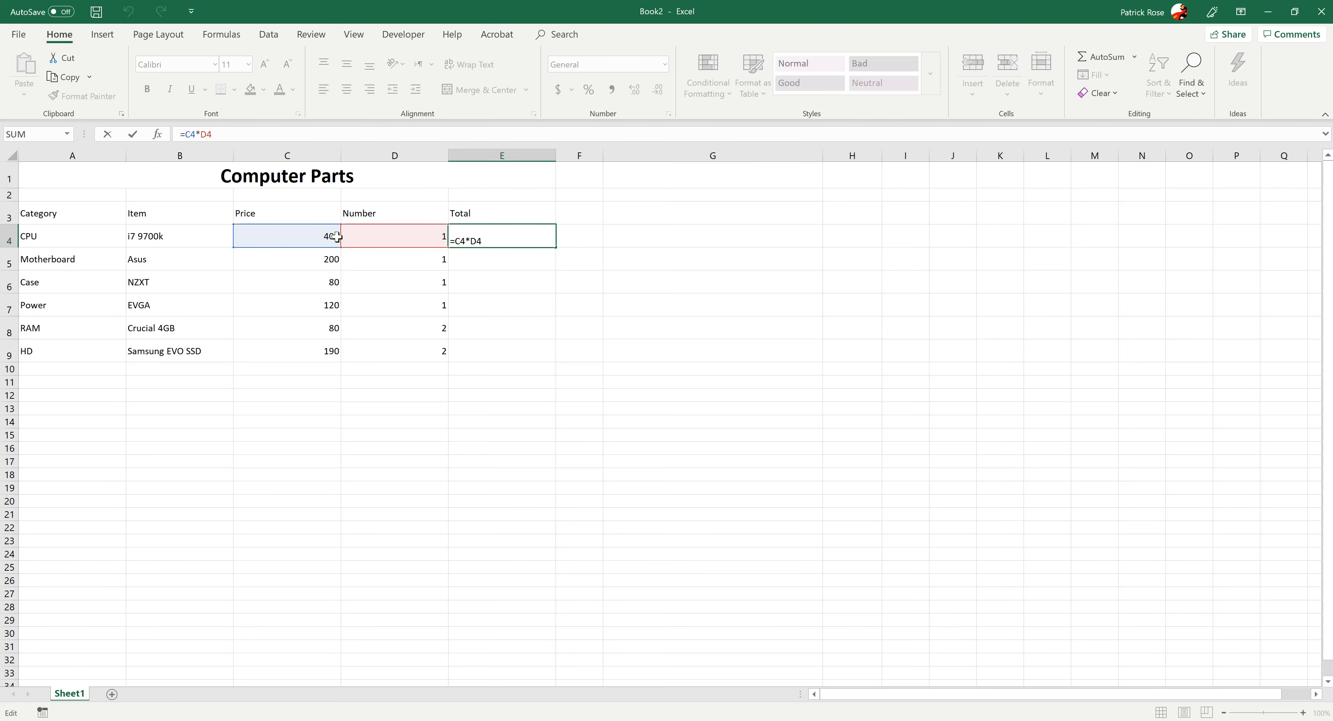
key(Tab)
Try the addition formula =C5+D5 in the Motherboard row's Total cell E5 and clear the cell again
click(485, 264)
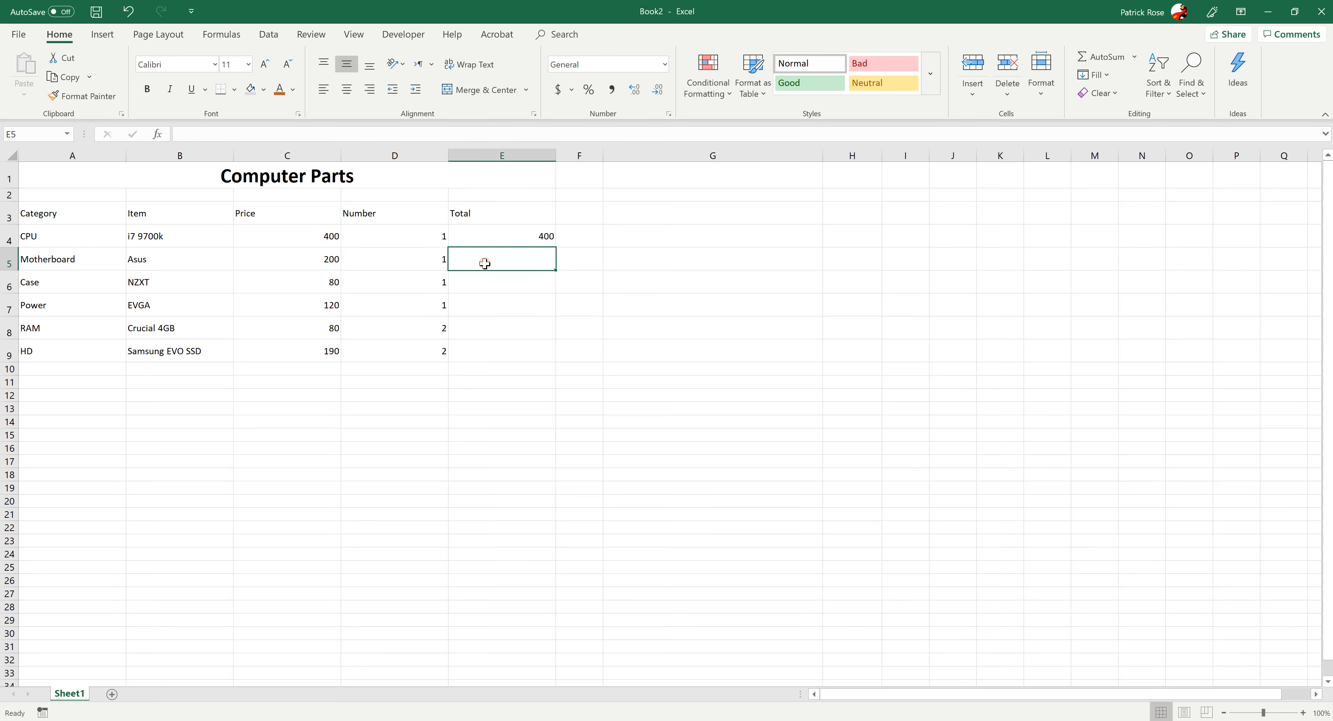
text(=)
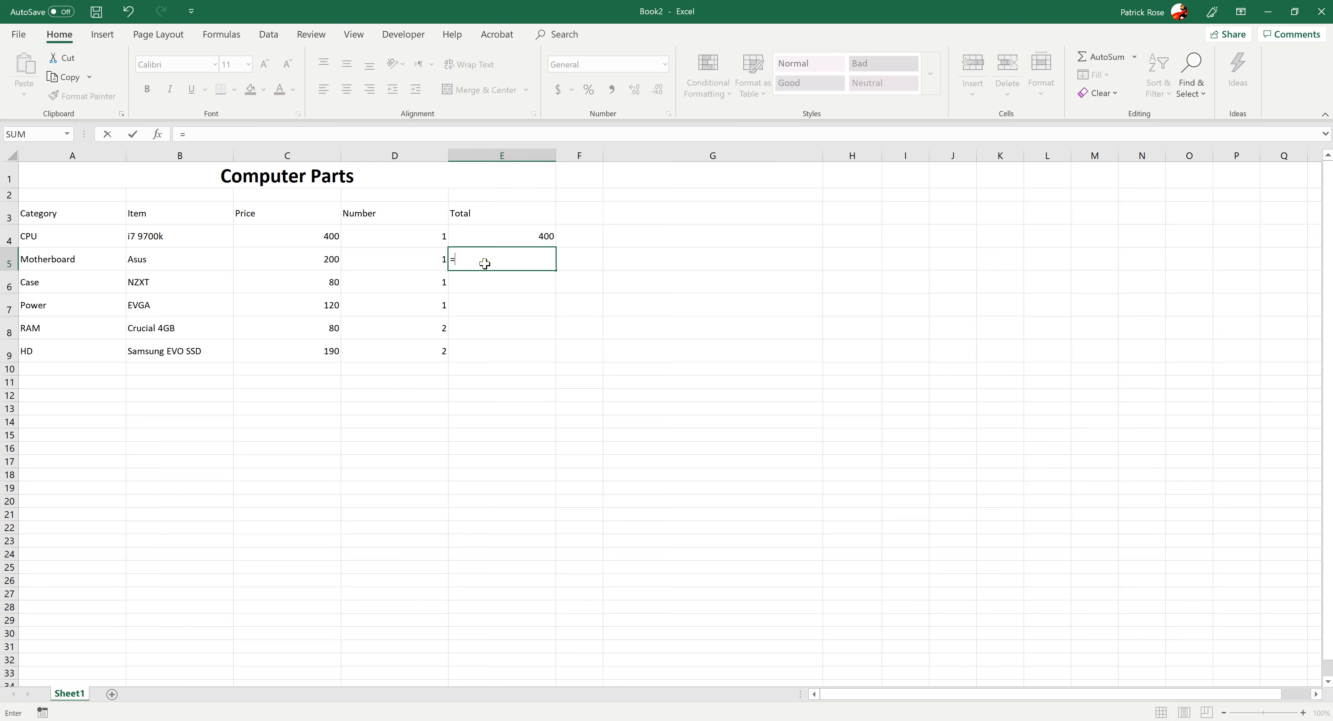
click(309, 261)
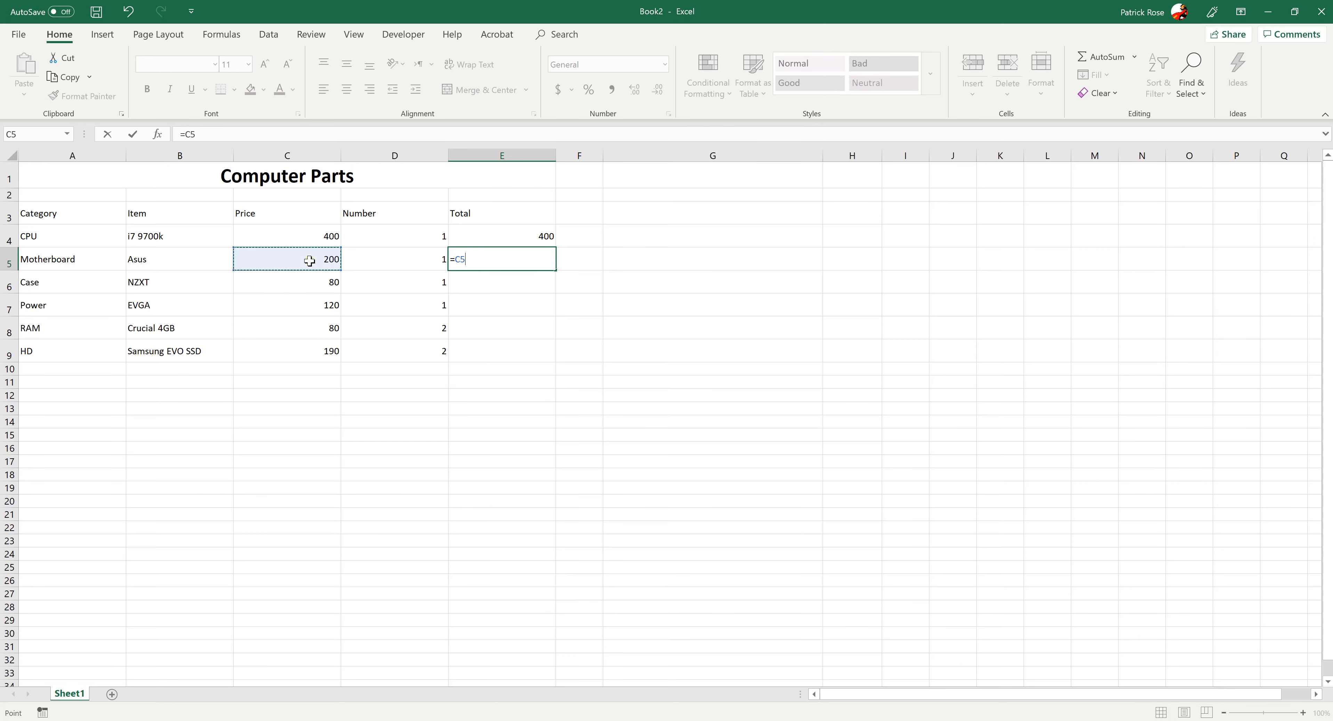
text(+)
click(400, 264)
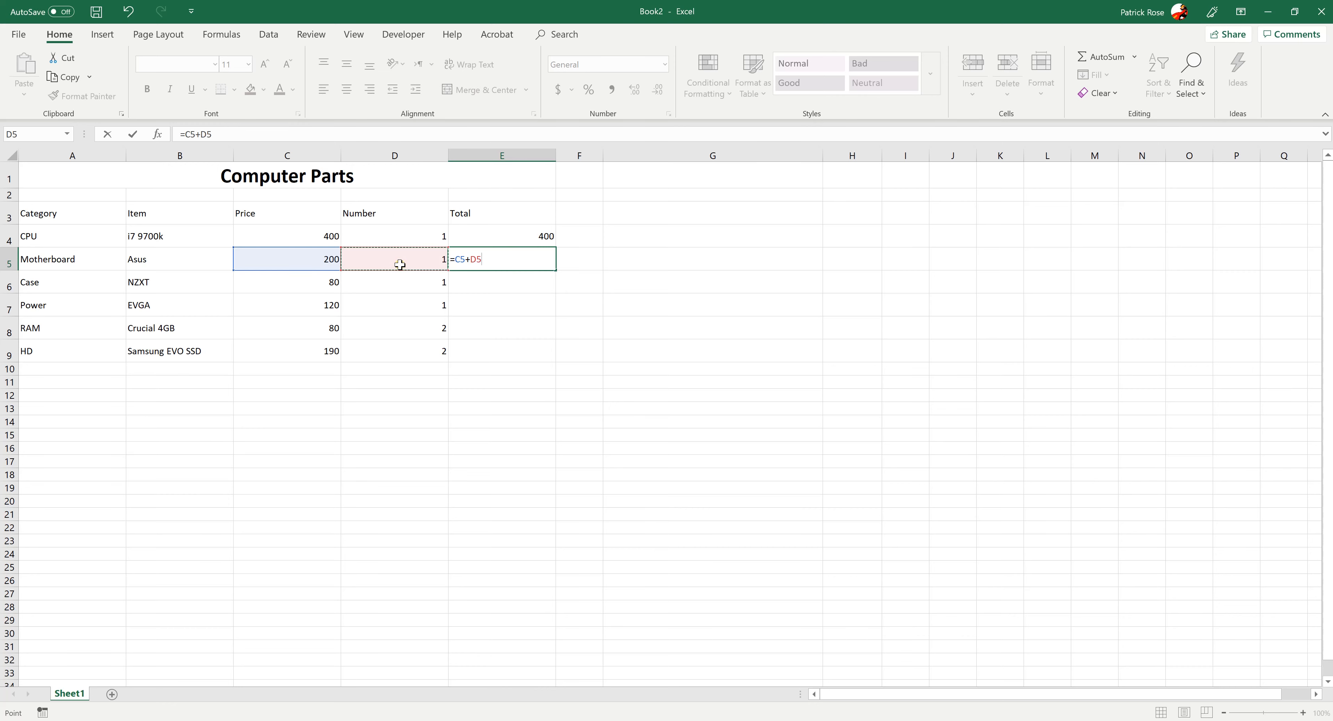
key(Tab)
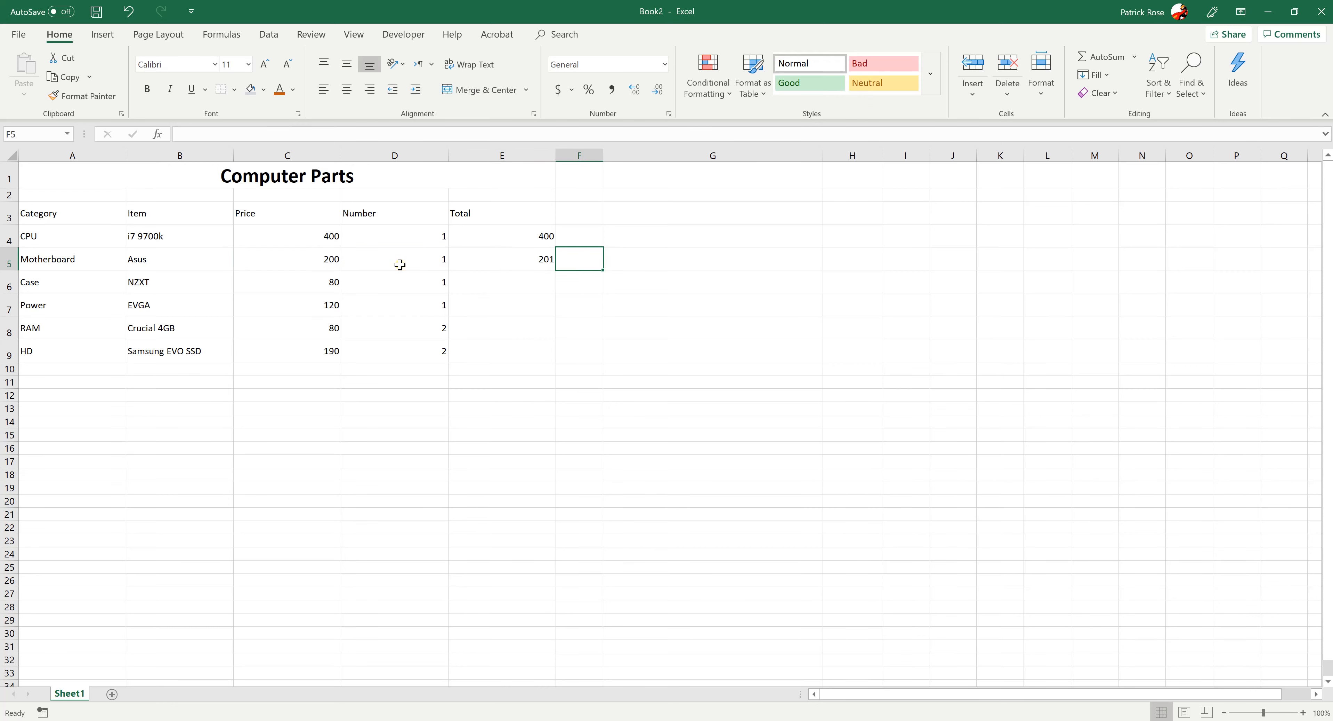
click(470, 259)
key(Delete)
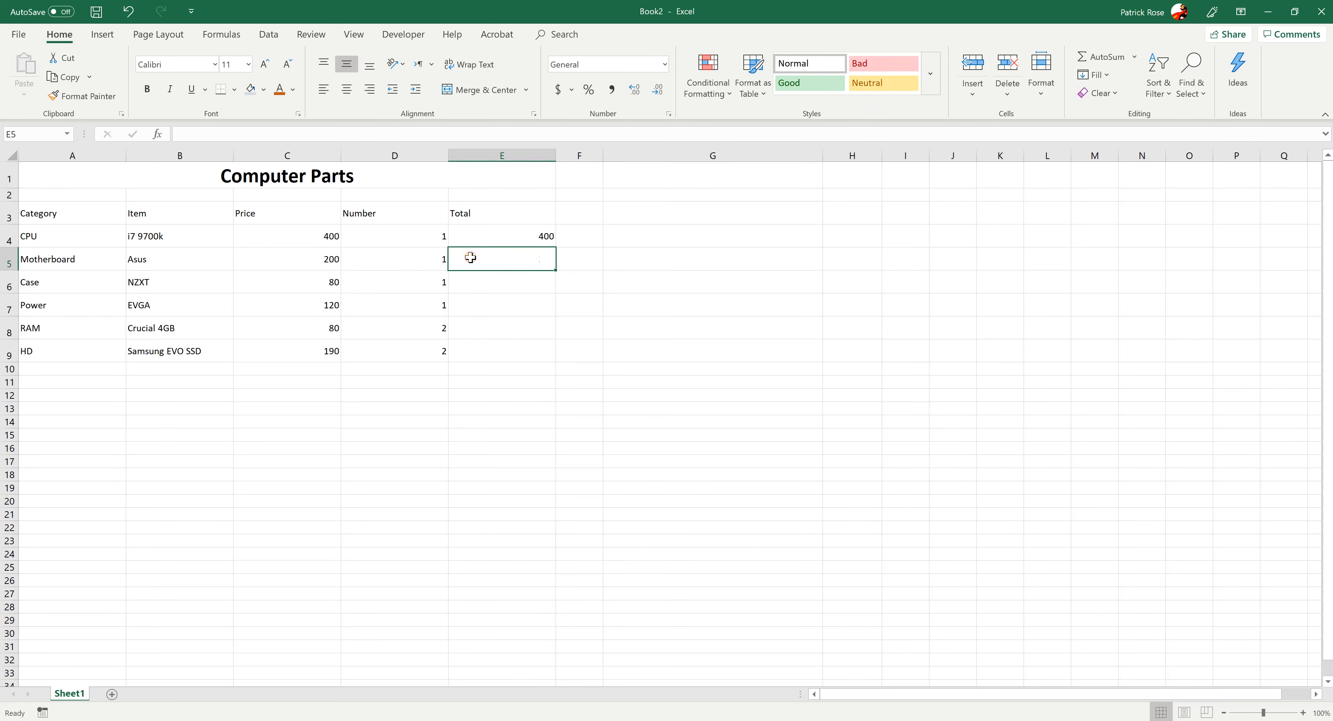
Copy the CPU Total formula from cell E4 into the Motherboard row's Total cell E5
click(476, 239)
key(ctrl+c)
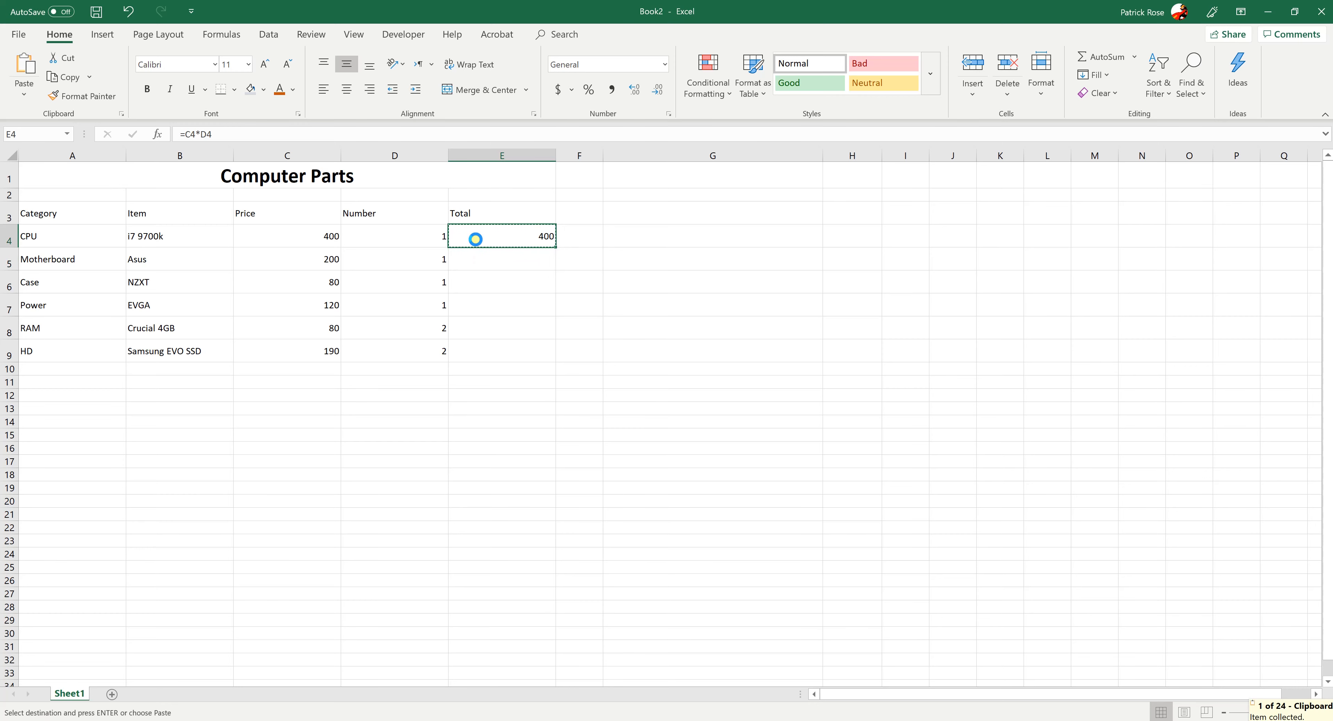
click(478, 264)
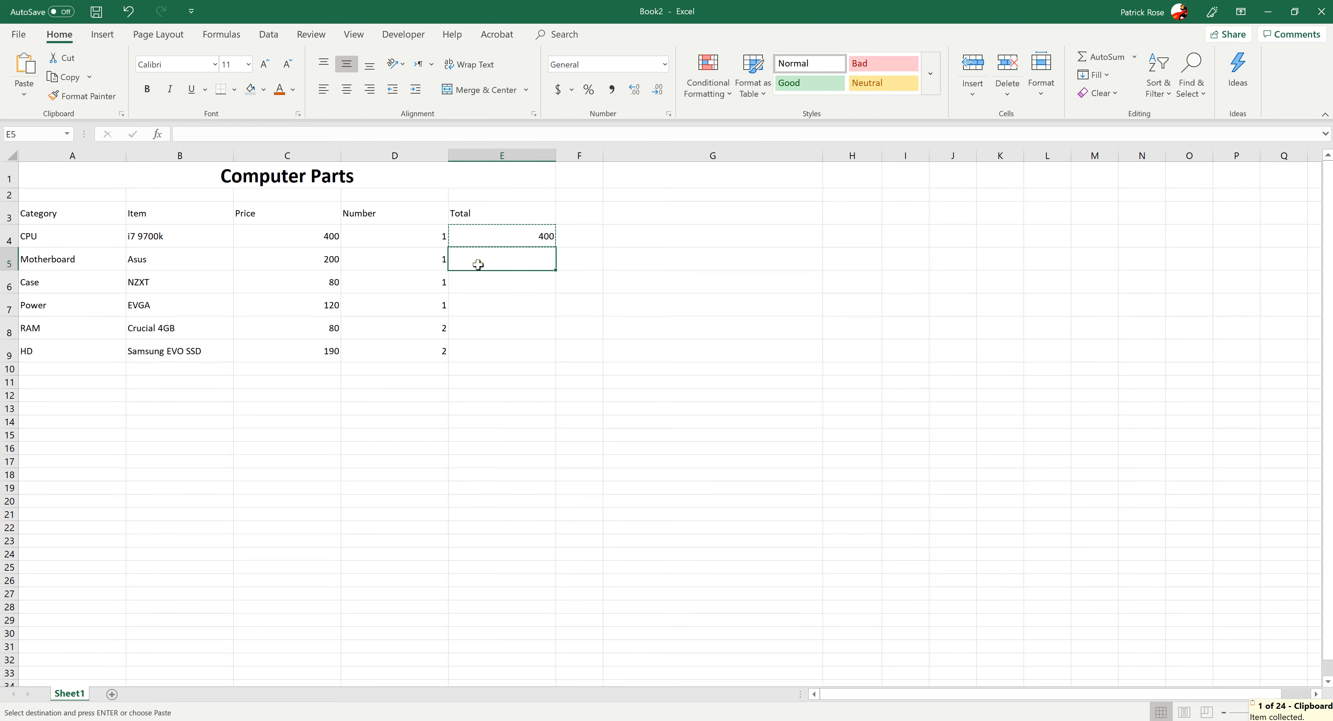
key(ctrl+v)
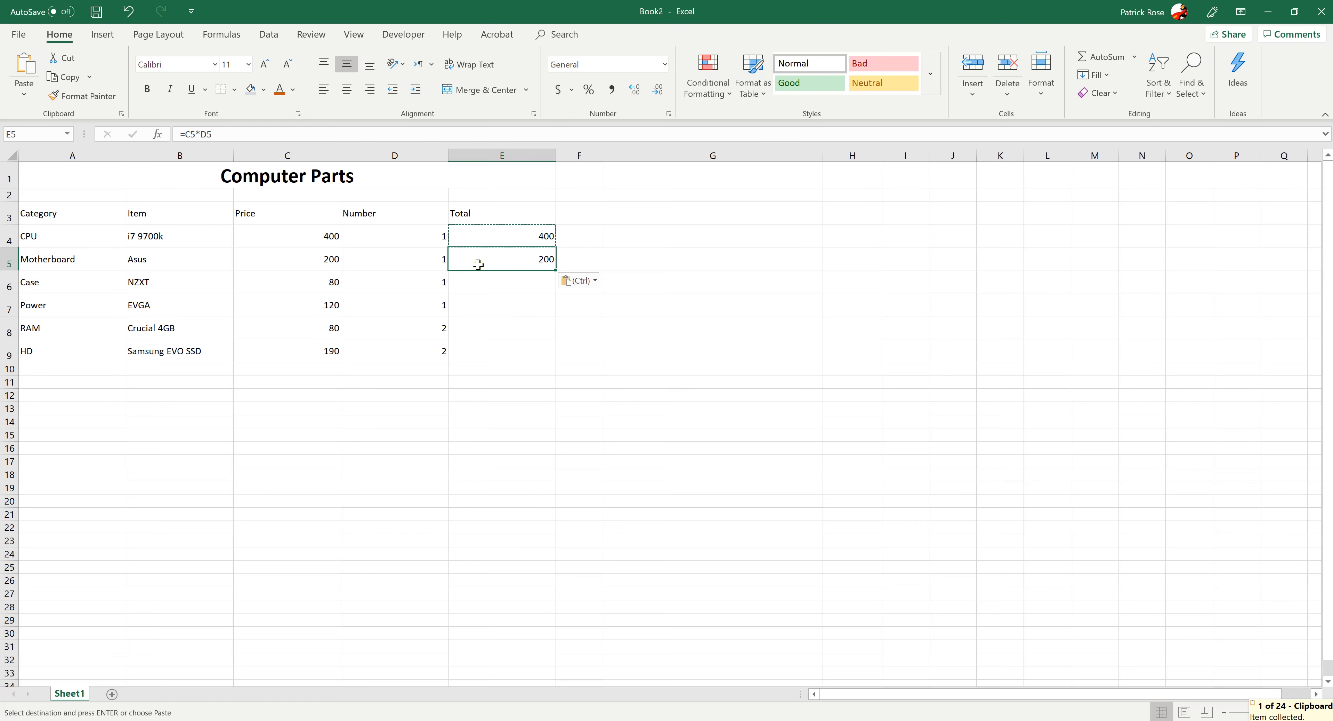
Compare the cell references in the pasted Motherboard Total formula in E5 with those of the original formula in E4
click(197, 134)
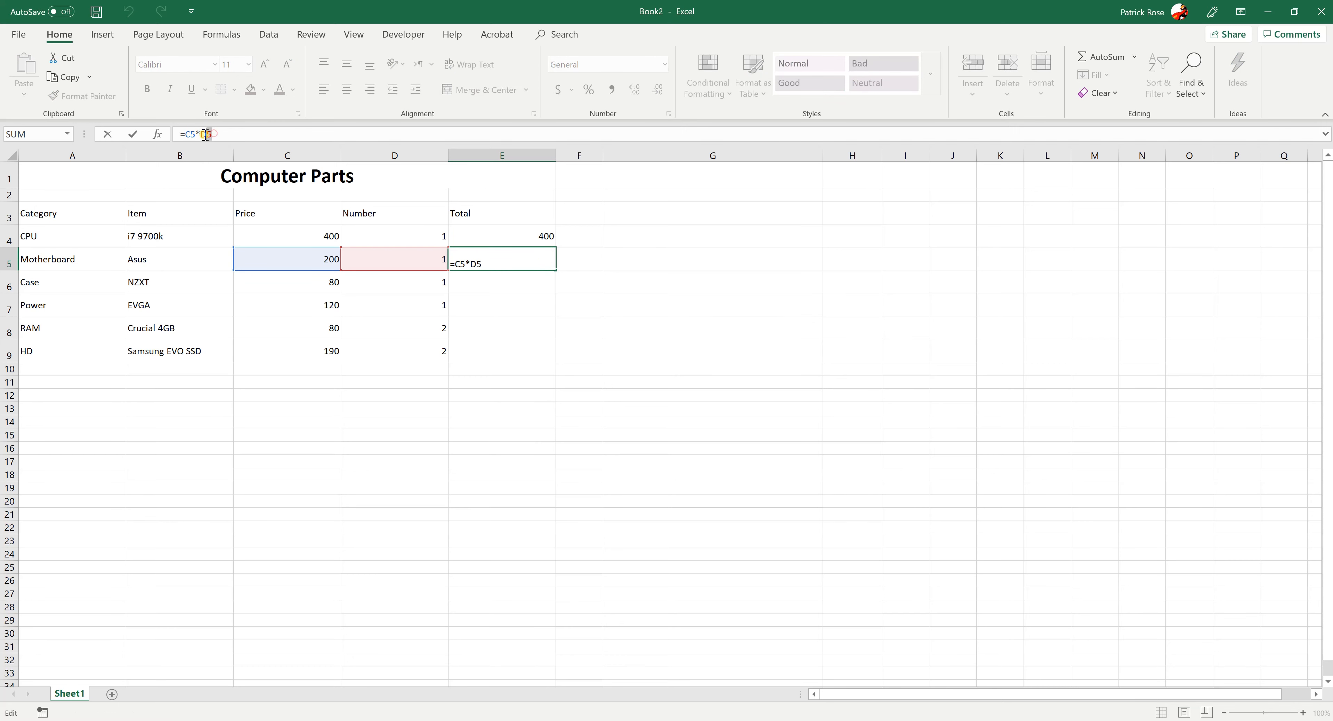
drag(196, 133, 208, 134)
click(196, 137)
key(Return)
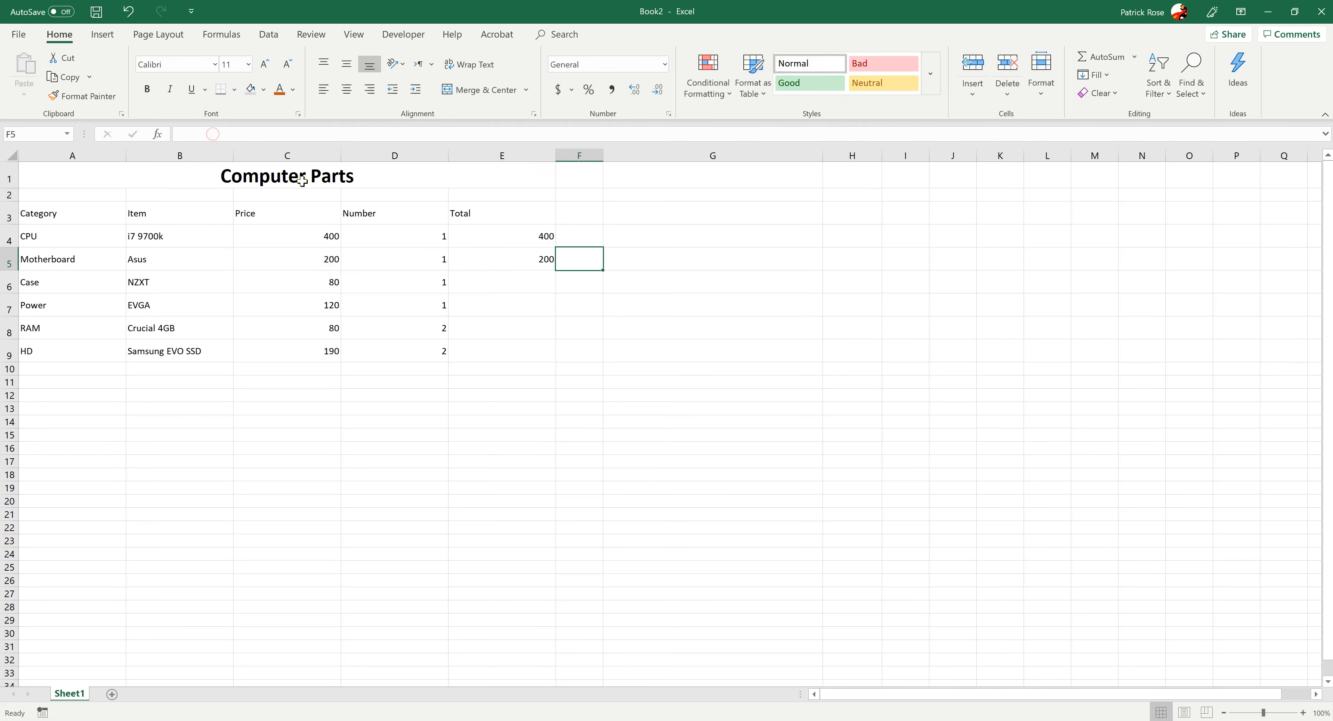
click(468, 233)
click(191, 134)
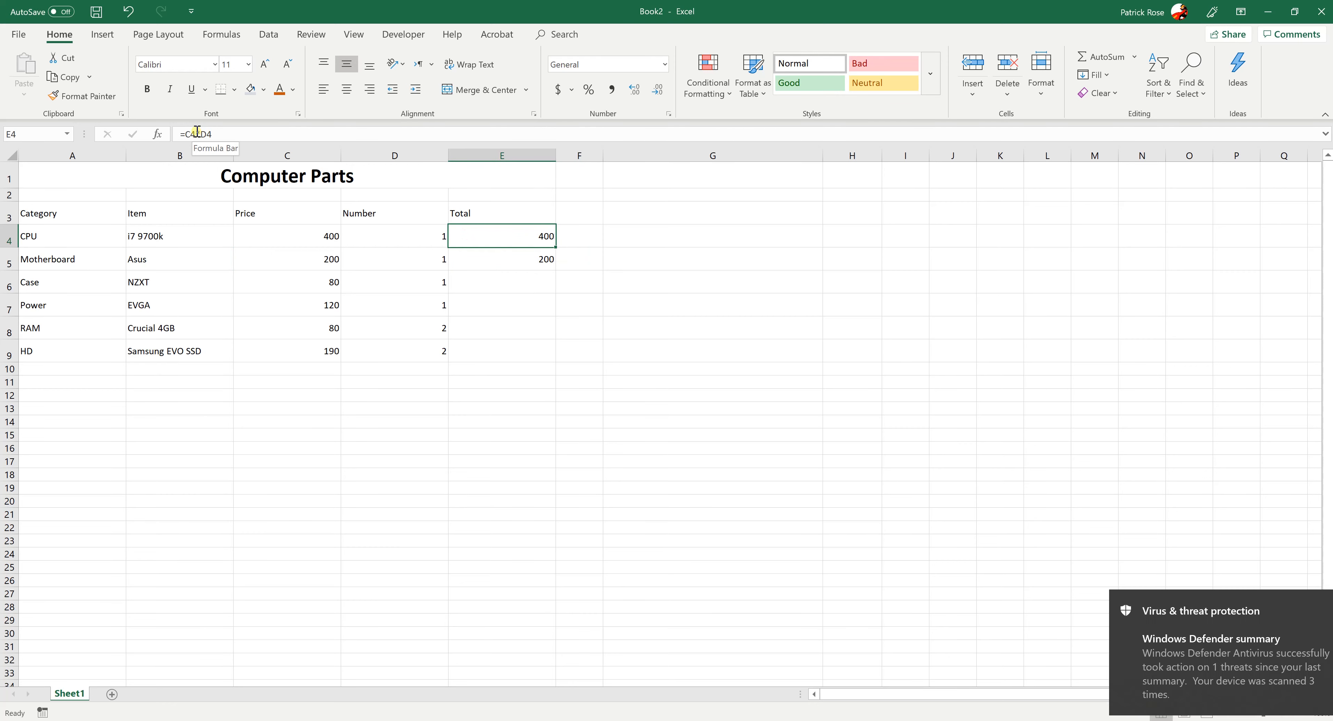
key(Return)
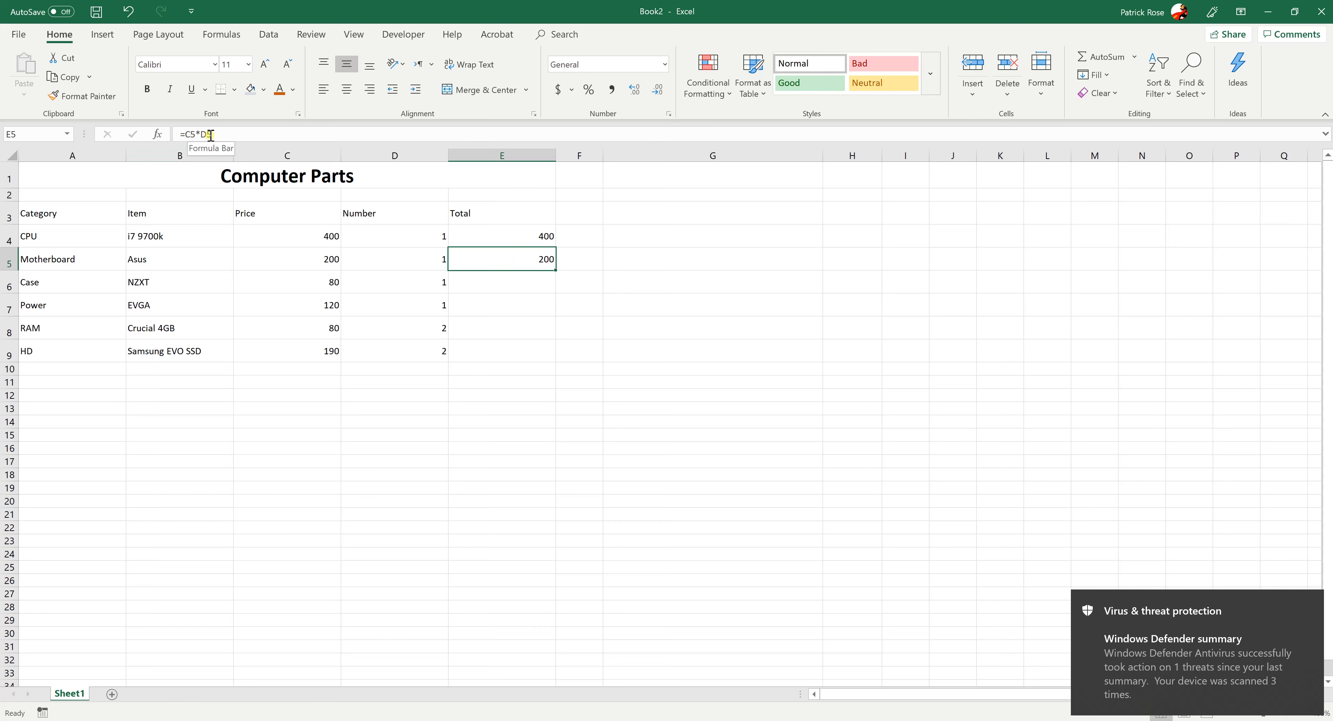
click(449, 324)
Try copying the Total formula from E5 into the distant cell E23, inspect its row references, and clear E23
click(495, 255)
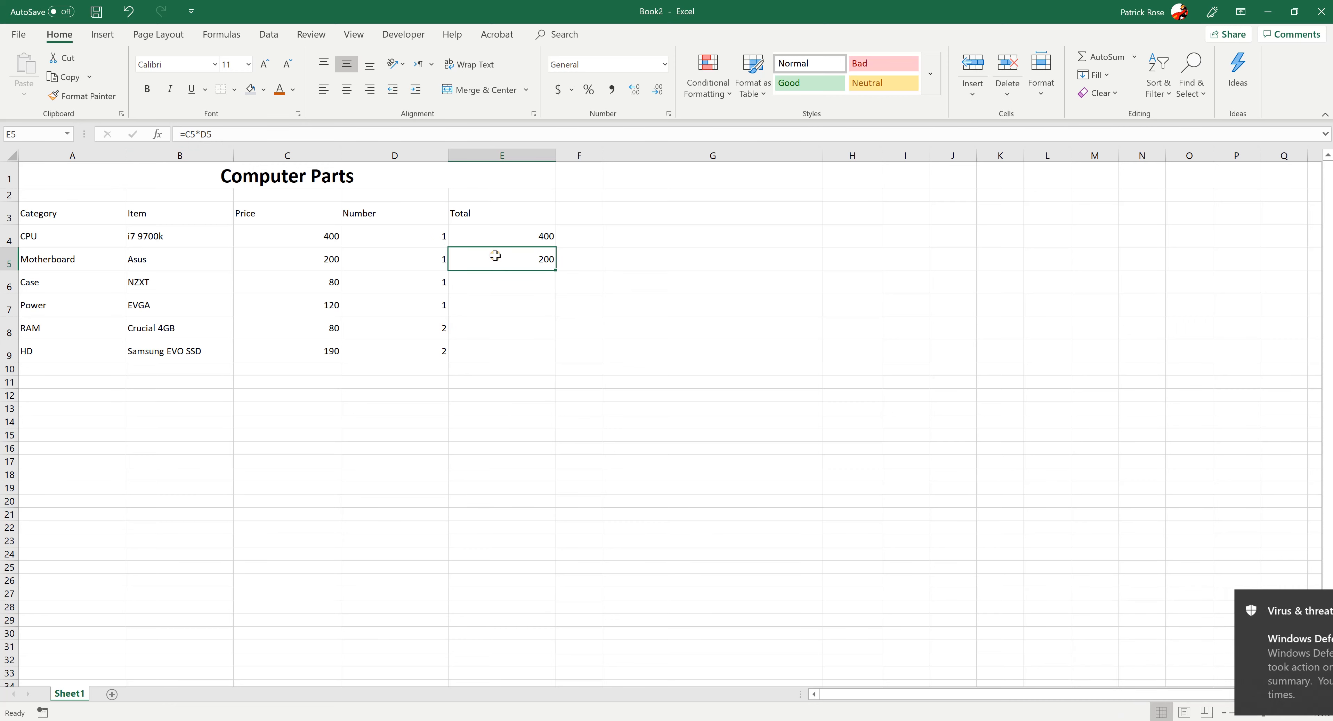
key(ctrl+c)
click(491, 545)
key(ctrl+v)
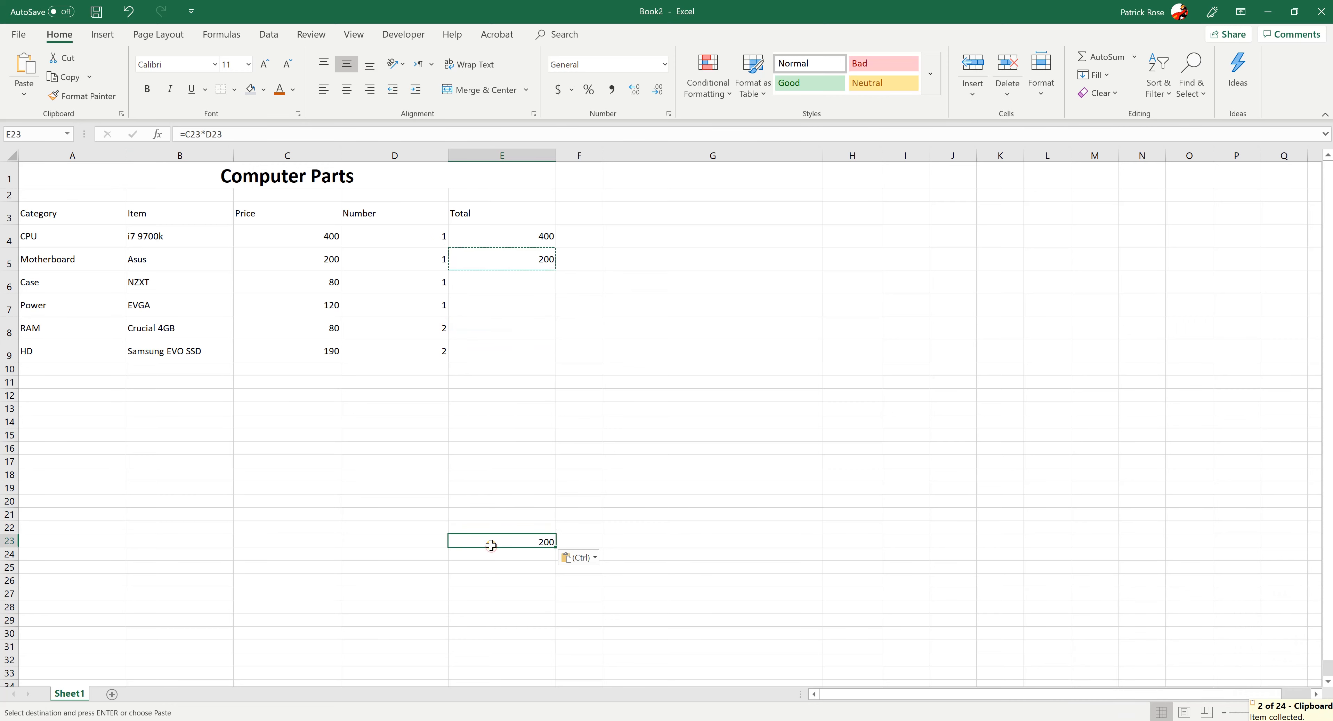
click(196, 134)
drag(212, 135, 223, 134)
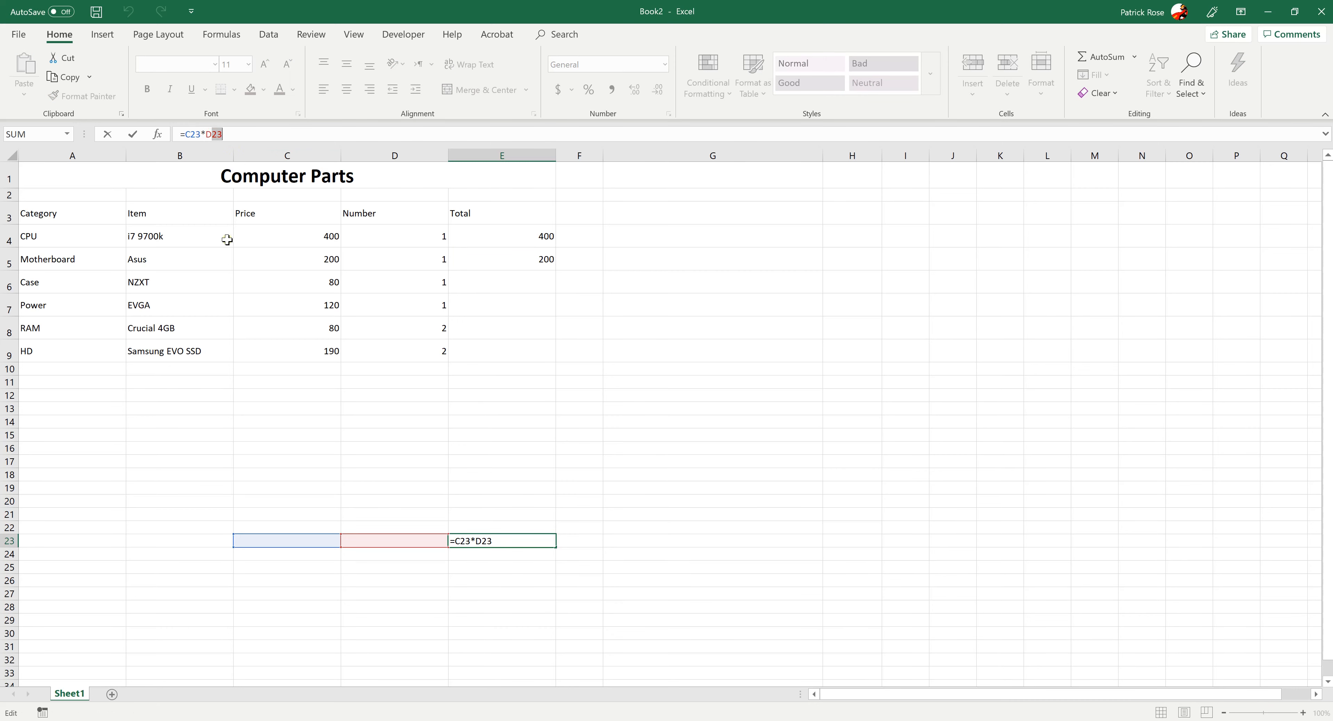
key(Escape)
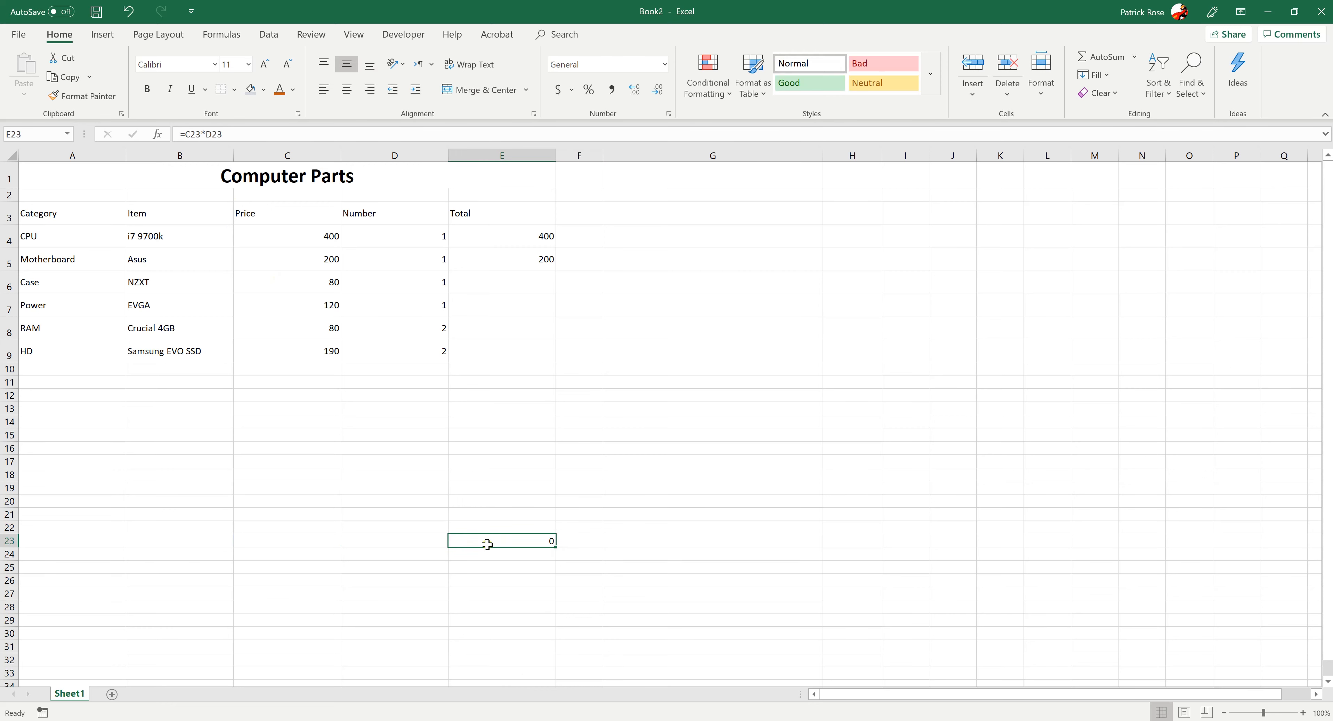
key(BackSpace)
Try copying the Motherboard Total formula from E5 into the Case row's Total cell E6 and clear that cell
click(500, 258)
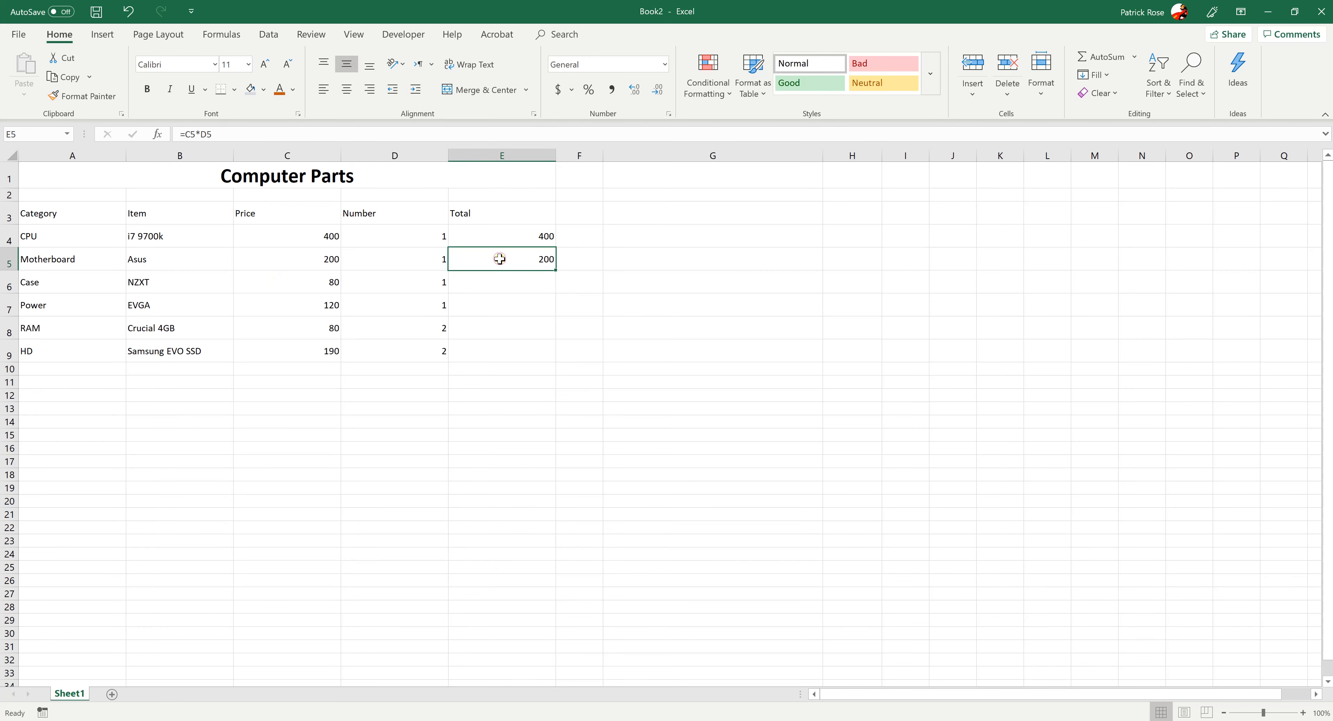
key(ctrl+c)
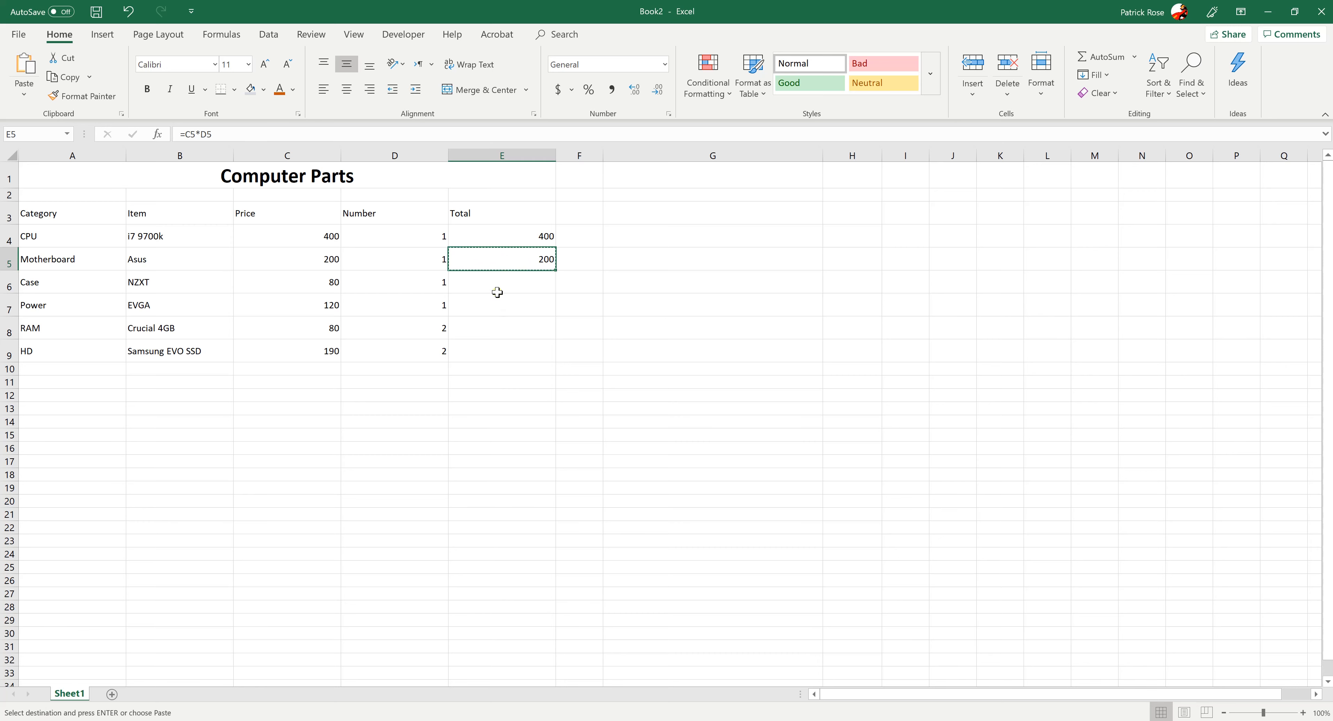
click(494, 283)
key(ctrl+v)
key(Delete)
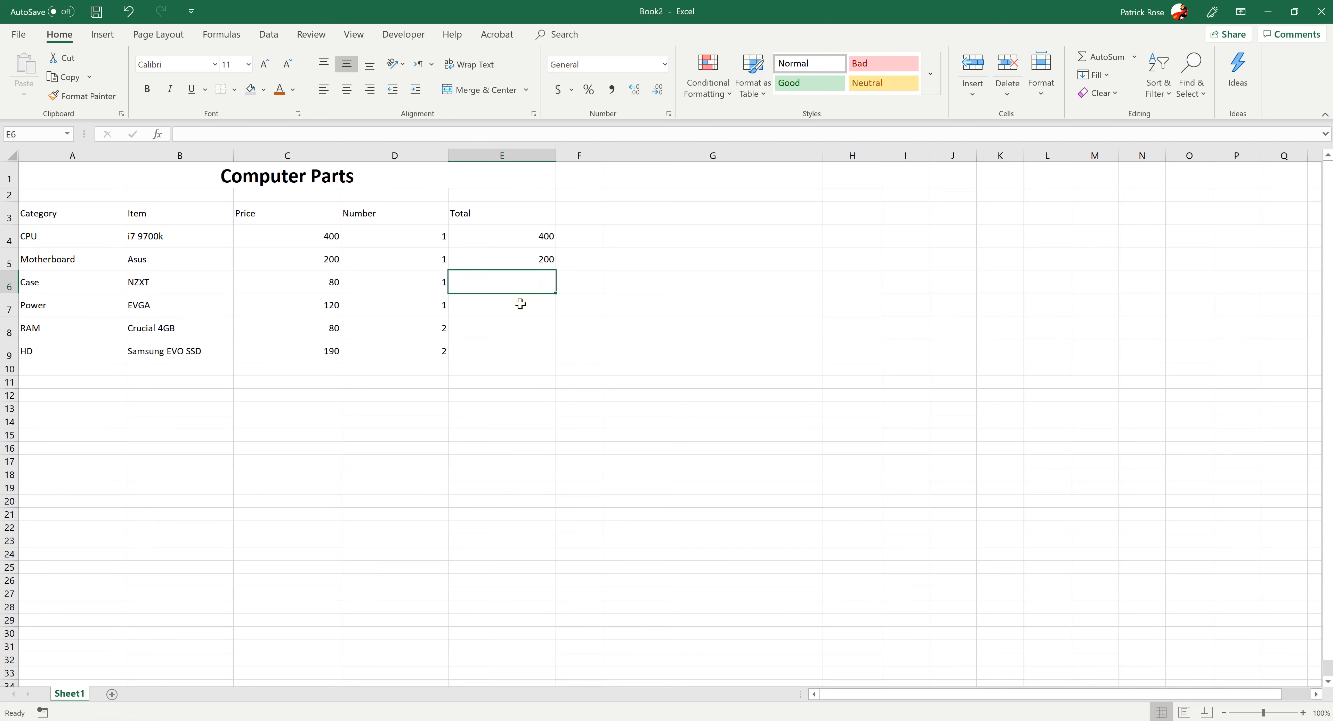
drag(499, 278, 478, 353)
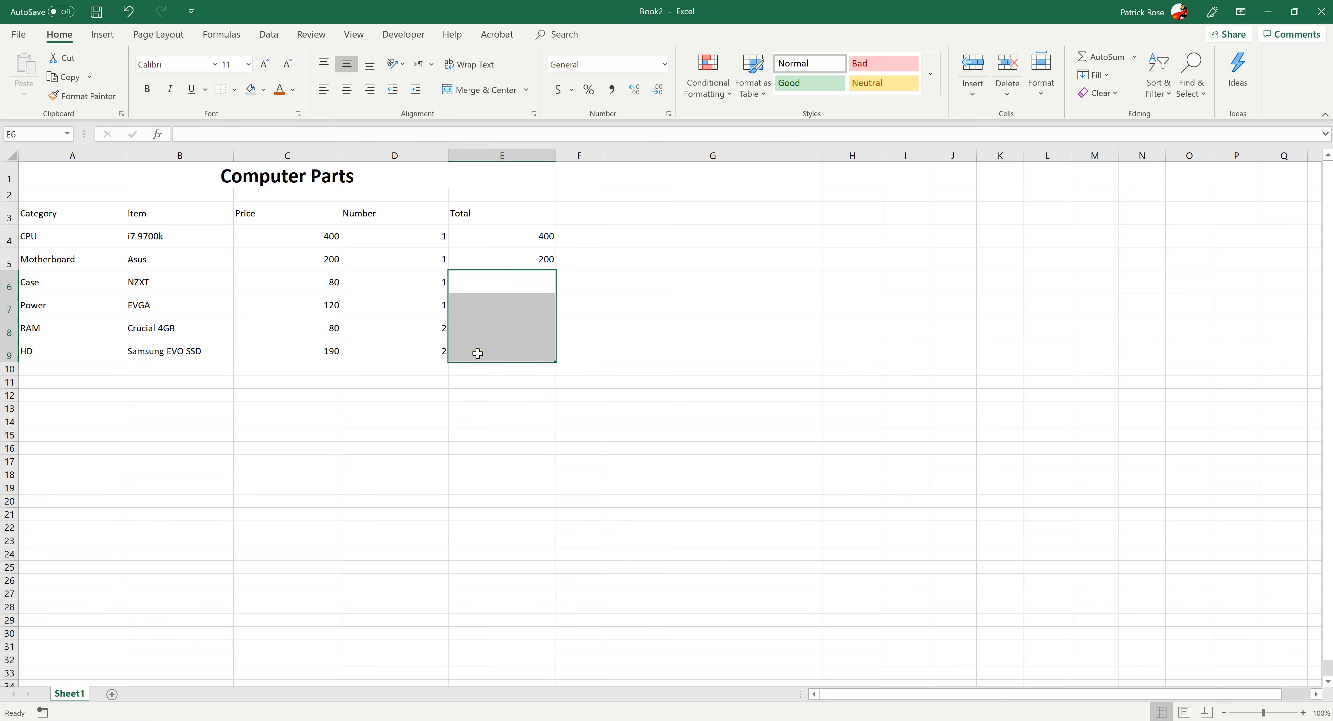
click(505, 263)
key(ctrl+c)
double_click(504, 282)
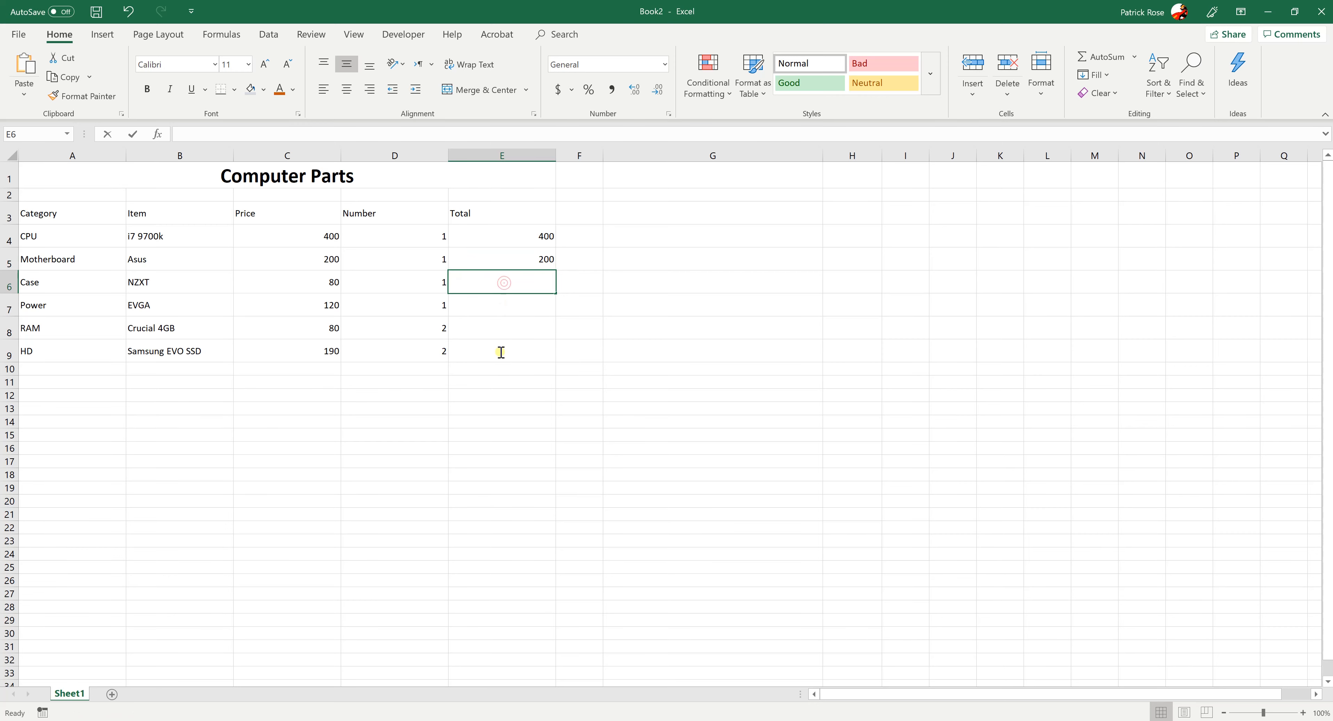
drag(486, 286, 477, 357)
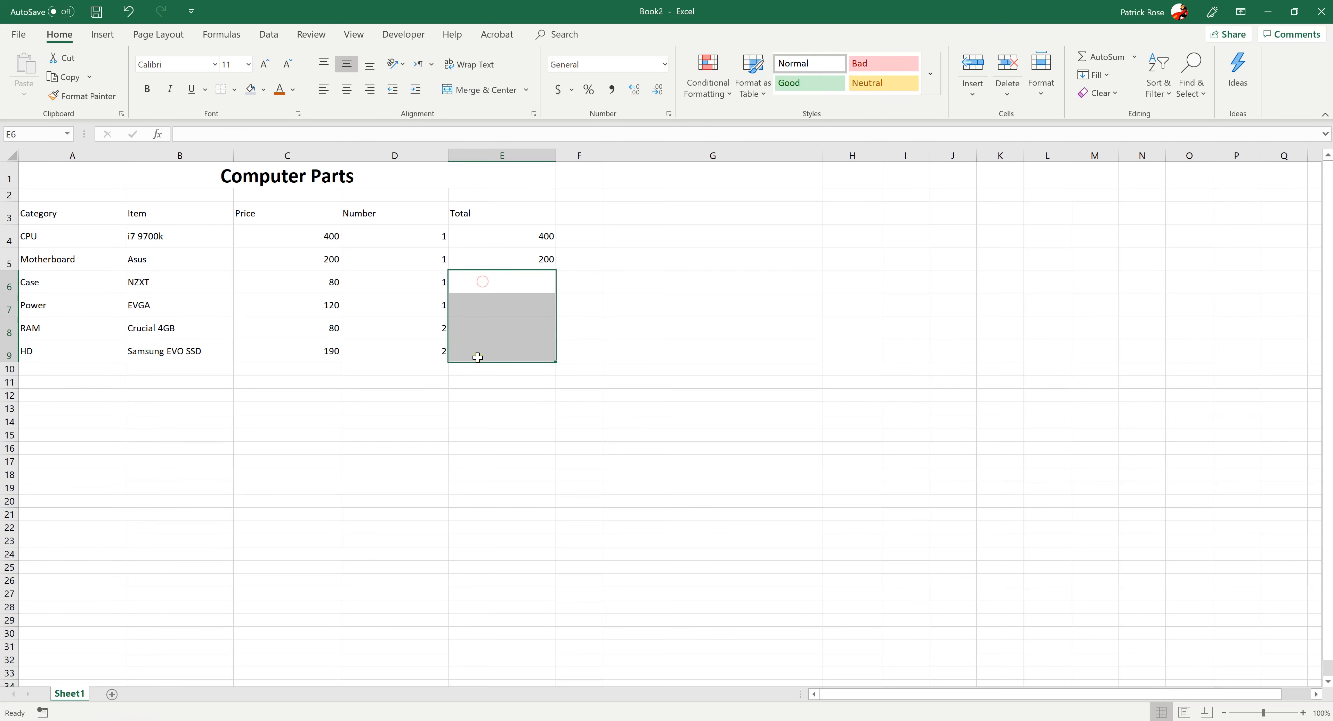
Try copying the Motherboard Total formula from E5 into the remaining Total cells E6:E9 in one paste
click(535, 260)
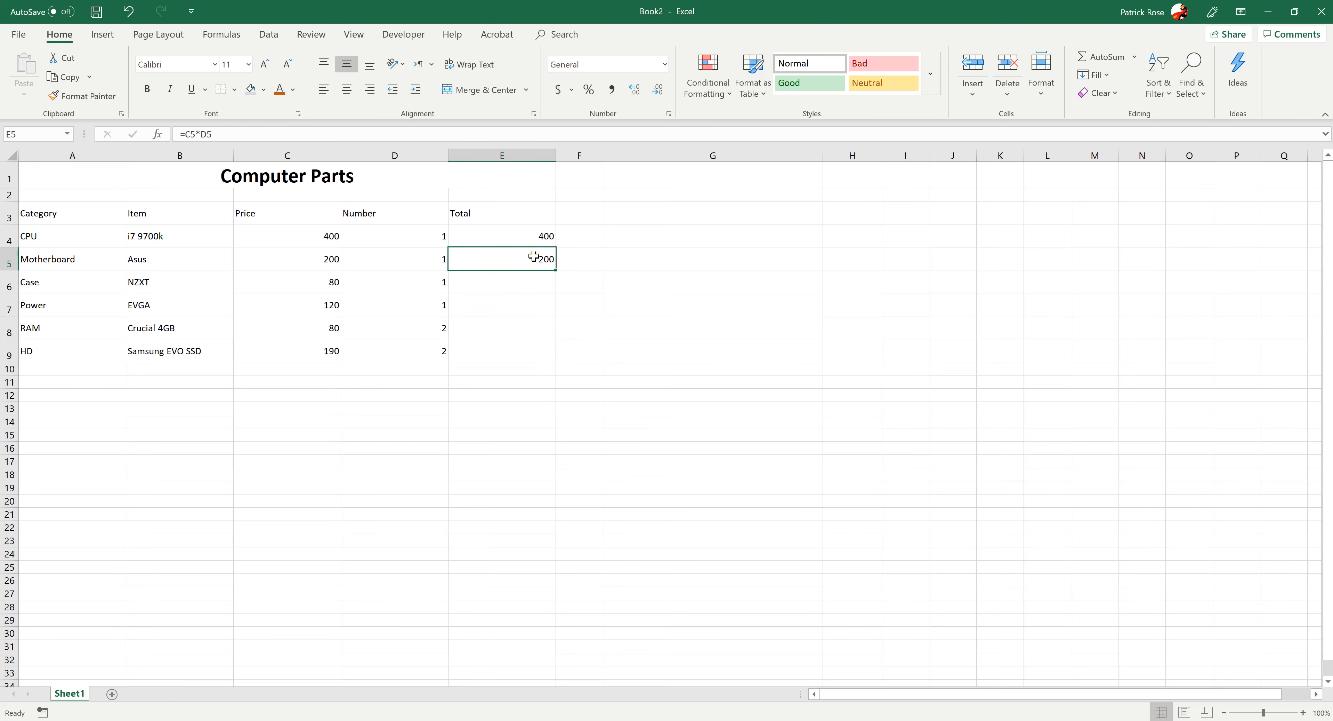
key(ctrl+c)
drag(516, 286, 504, 356)
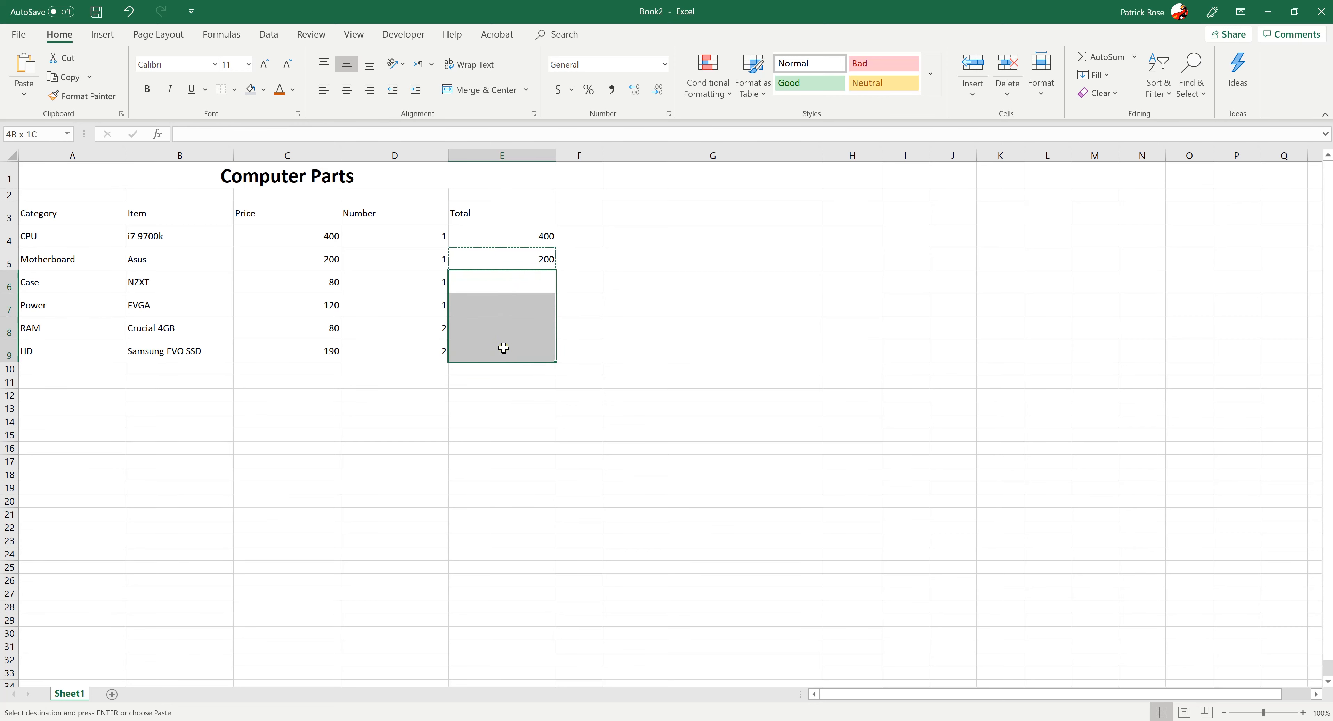
key(ctrl+v)
click(506, 421)
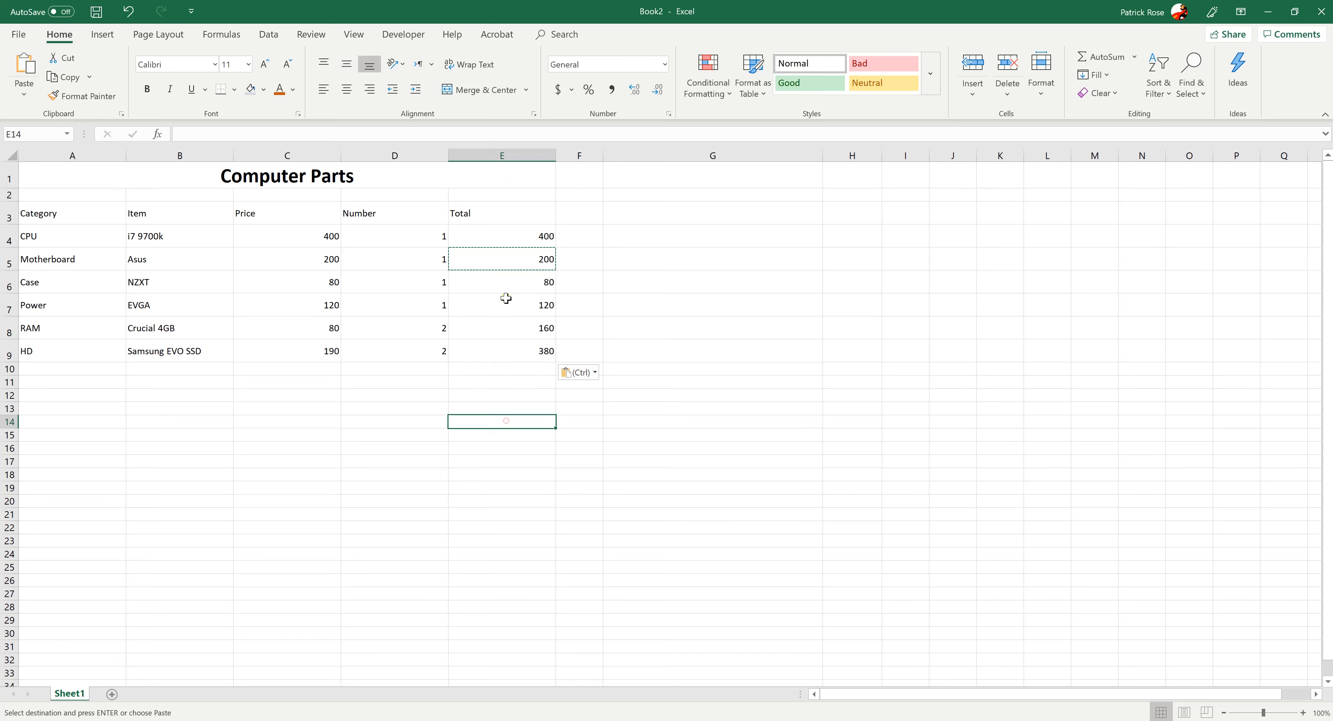
Inspect the row references of the pasted formulas in E6:E9, and clear the Total cells E5:E9
click(494, 280)
click(497, 309)
click(493, 328)
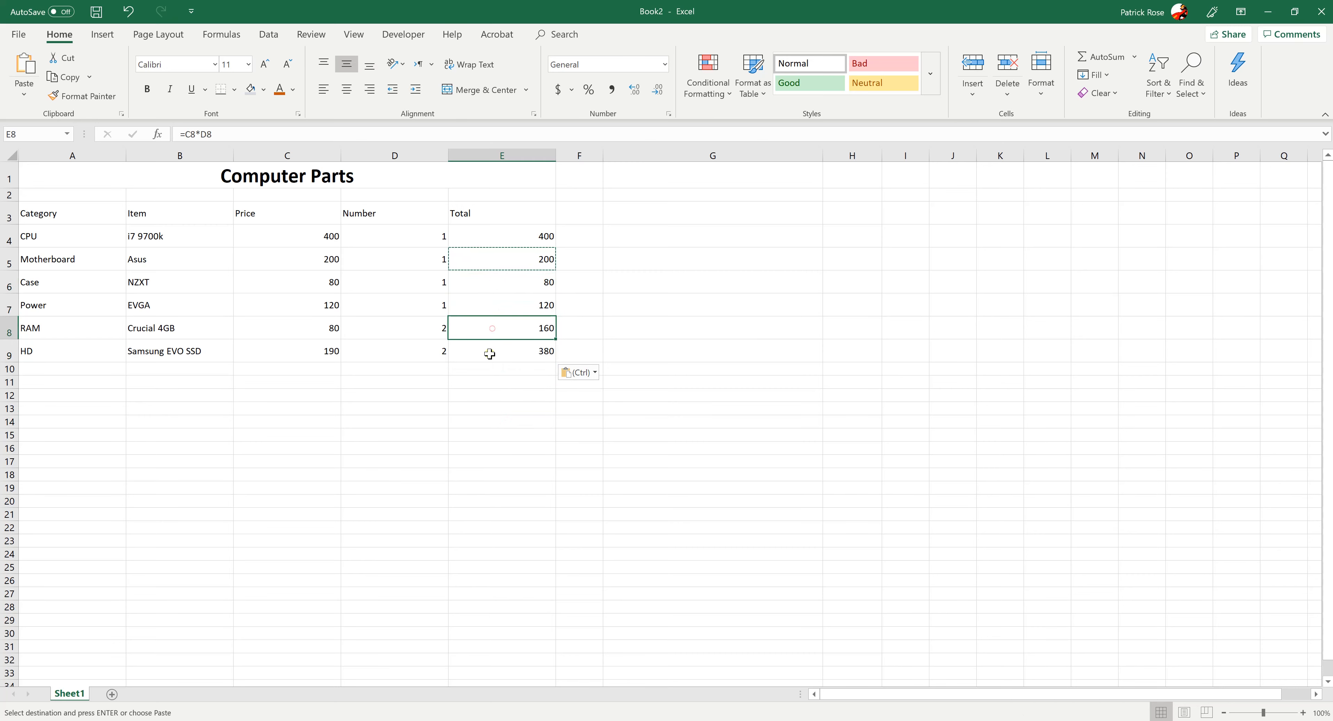
click(489, 354)
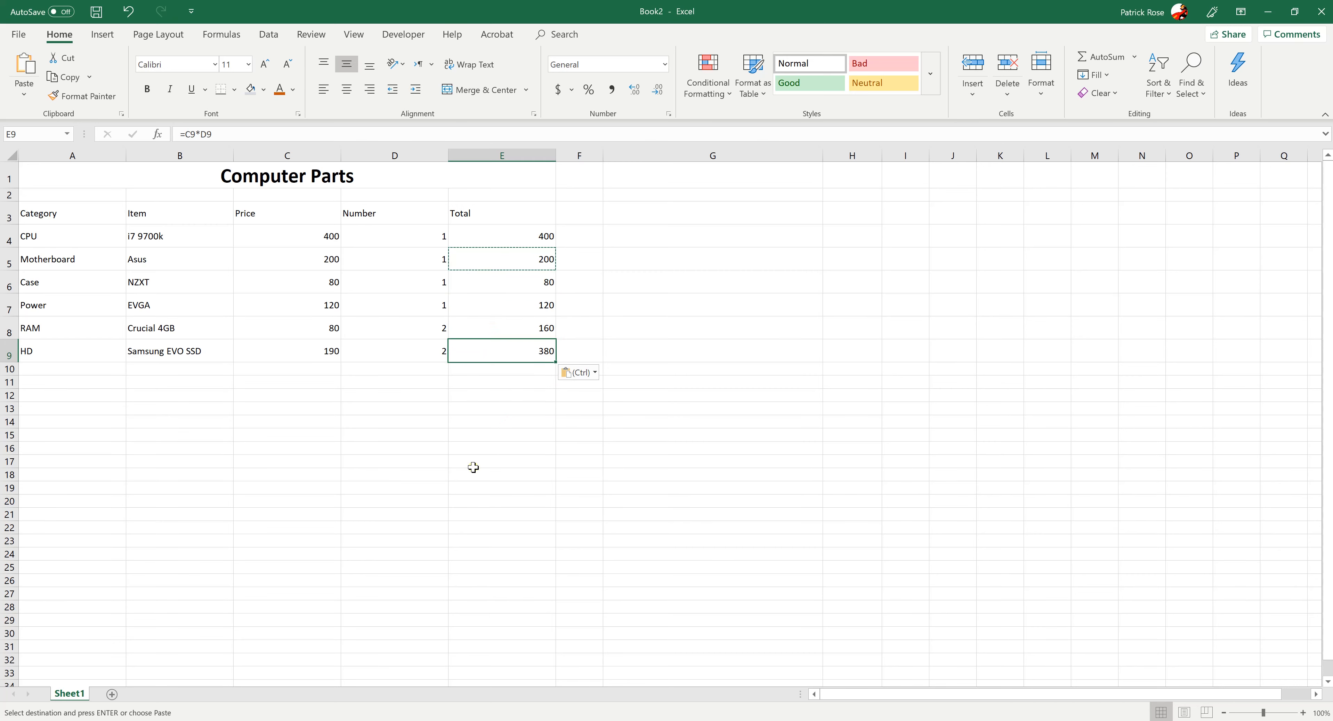
click(485, 276)
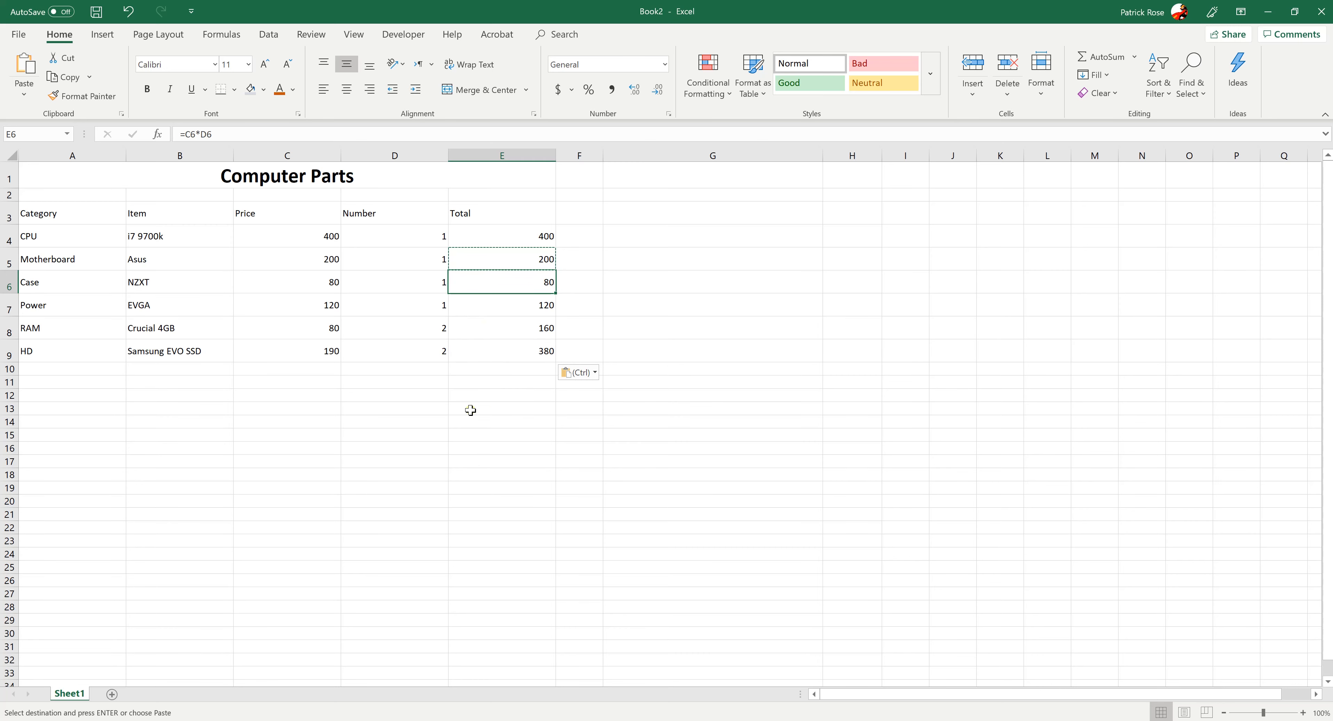
drag(487, 276, 489, 345)
key(Delete)
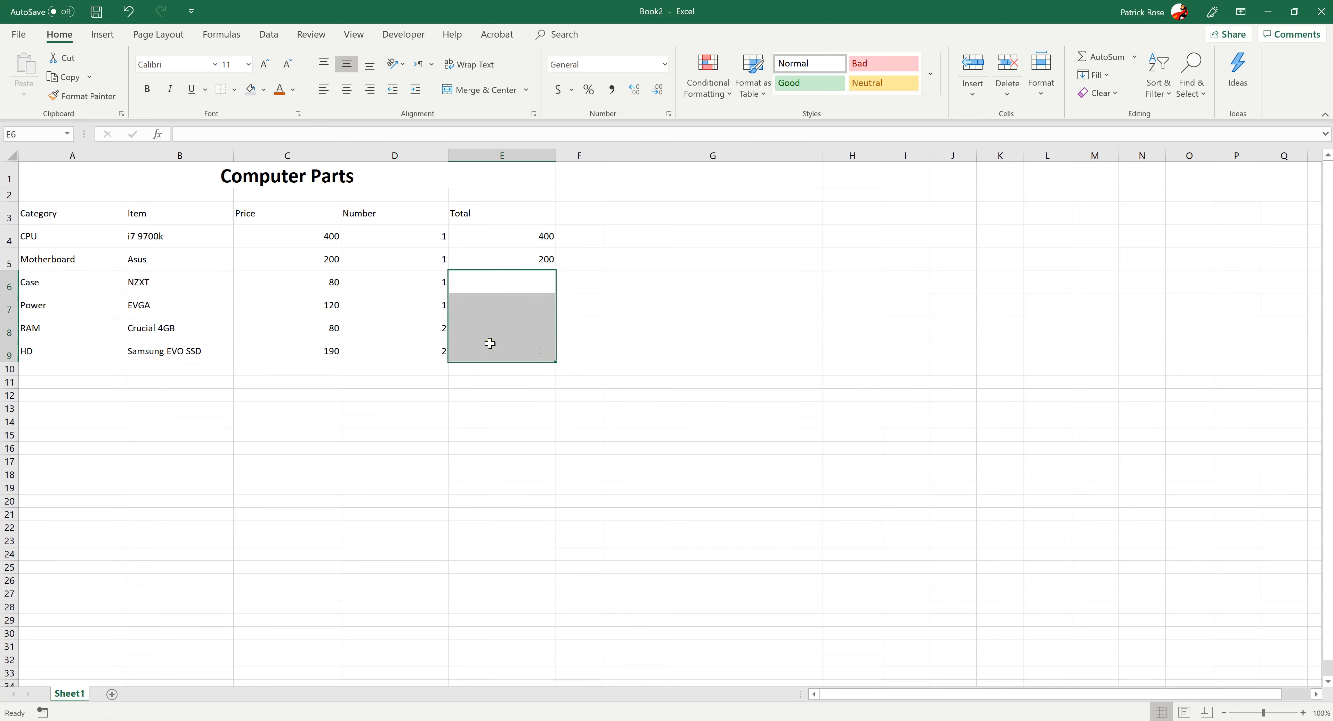
click(583, 322)
click(523, 262)
key(Delete)
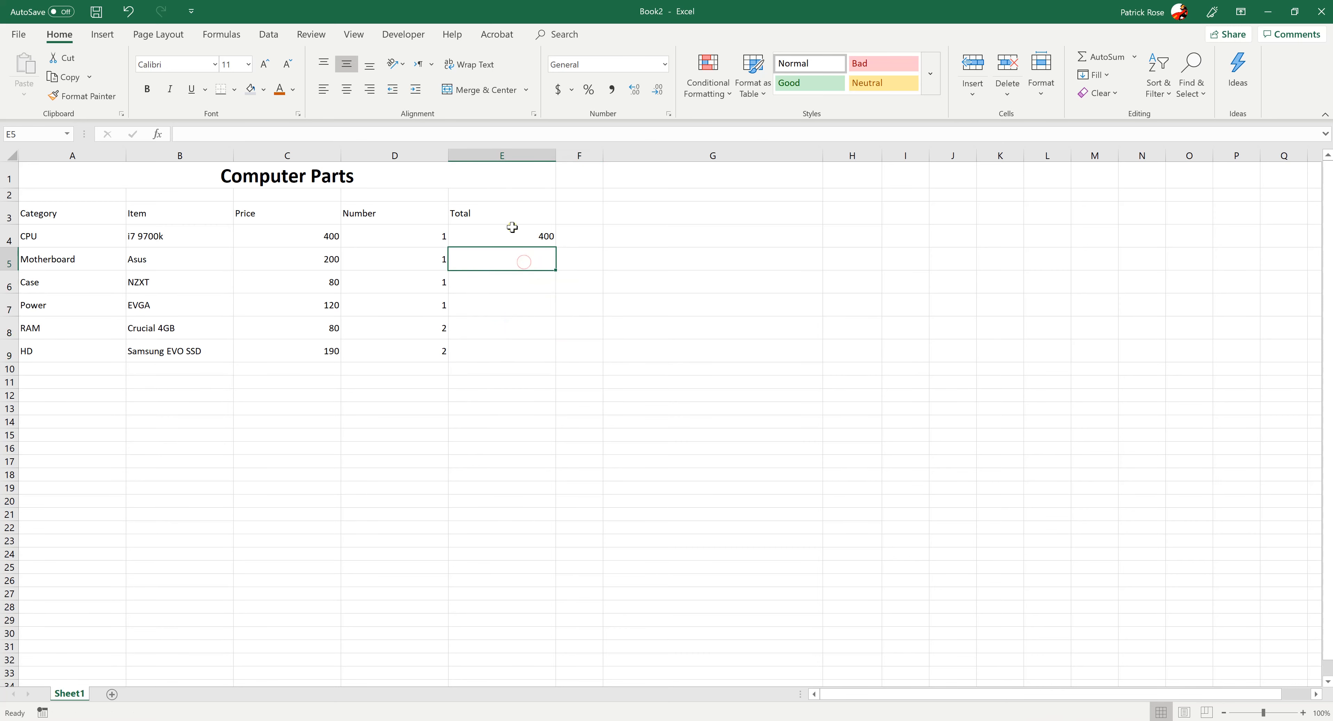
Try copying the CPU Total formula from E4 into all the Total cells below it, E5:E9, at once
click(512, 226)
key(ctrl+c)
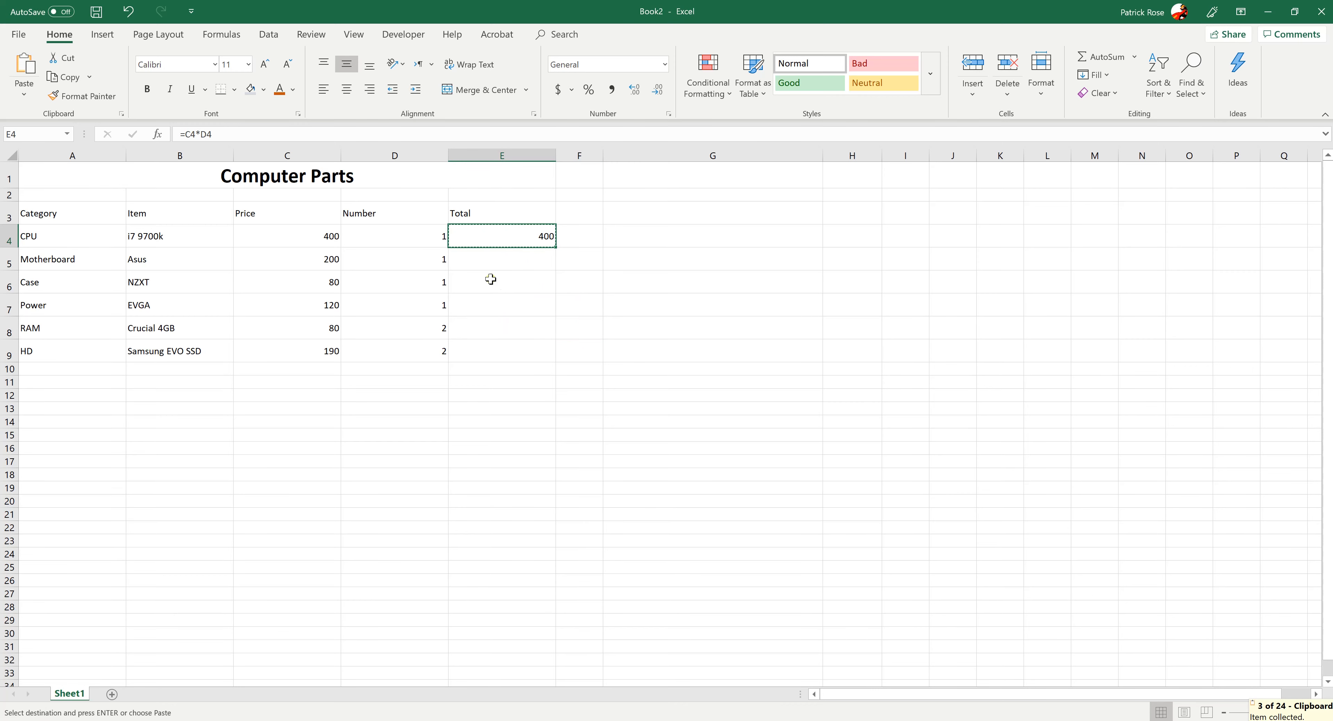
drag(478, 255, 476, 344)
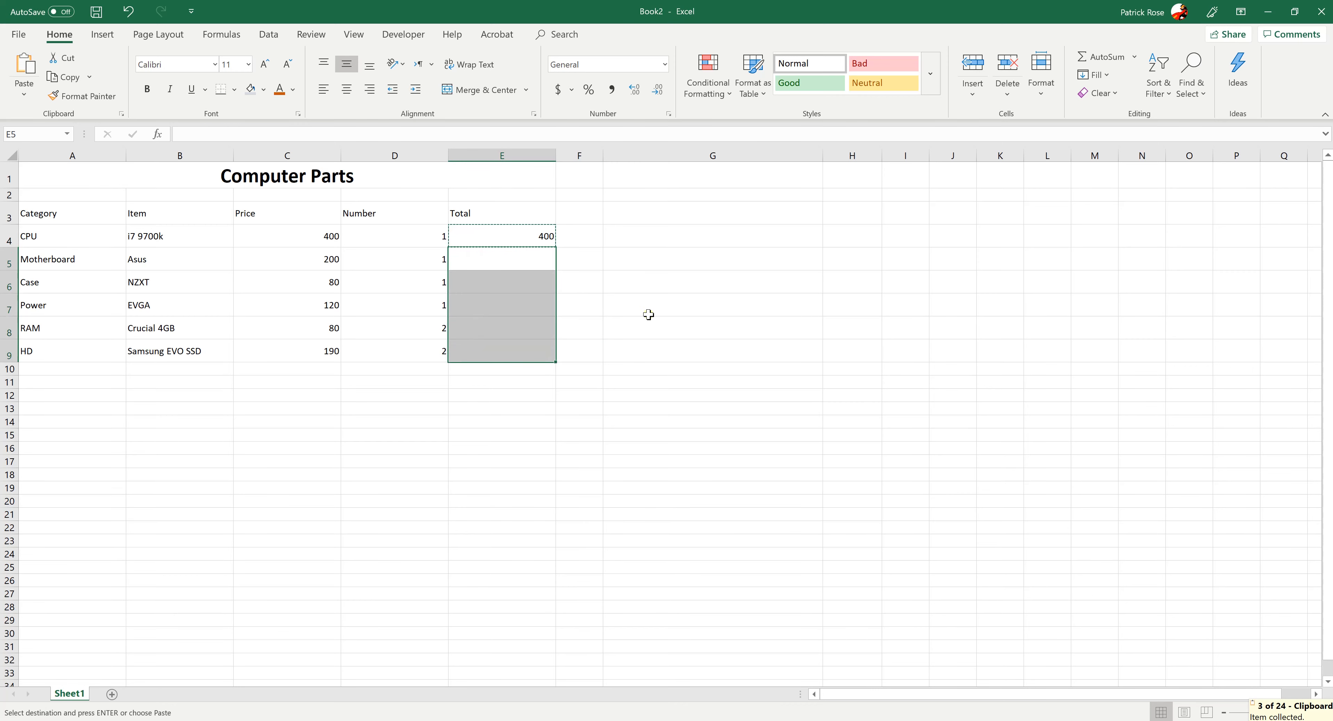
key(ctrl+v)
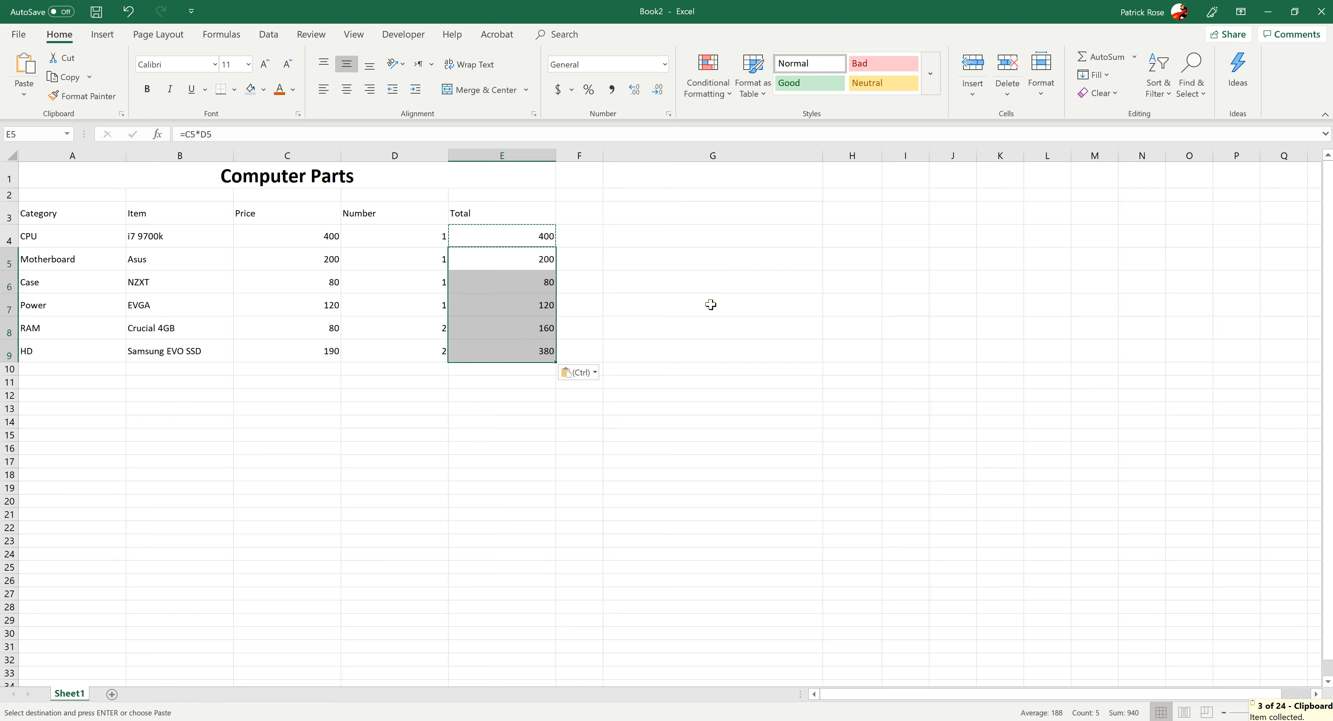
click(713, 294)
Examine the cell references of the pasted Total formulas in each row from E5 to E9
click(534, 264)
click(529, 291)
click(527, 309)
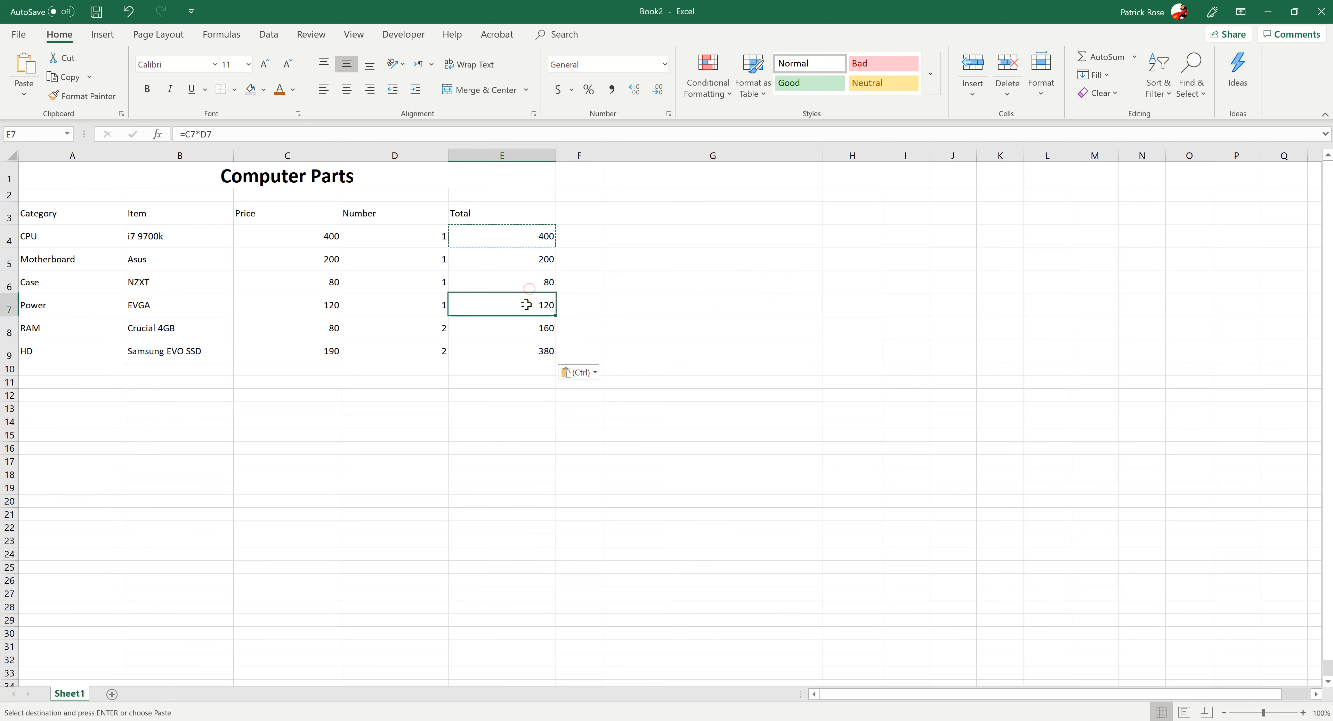
click(526, 325)
click(520, 356)
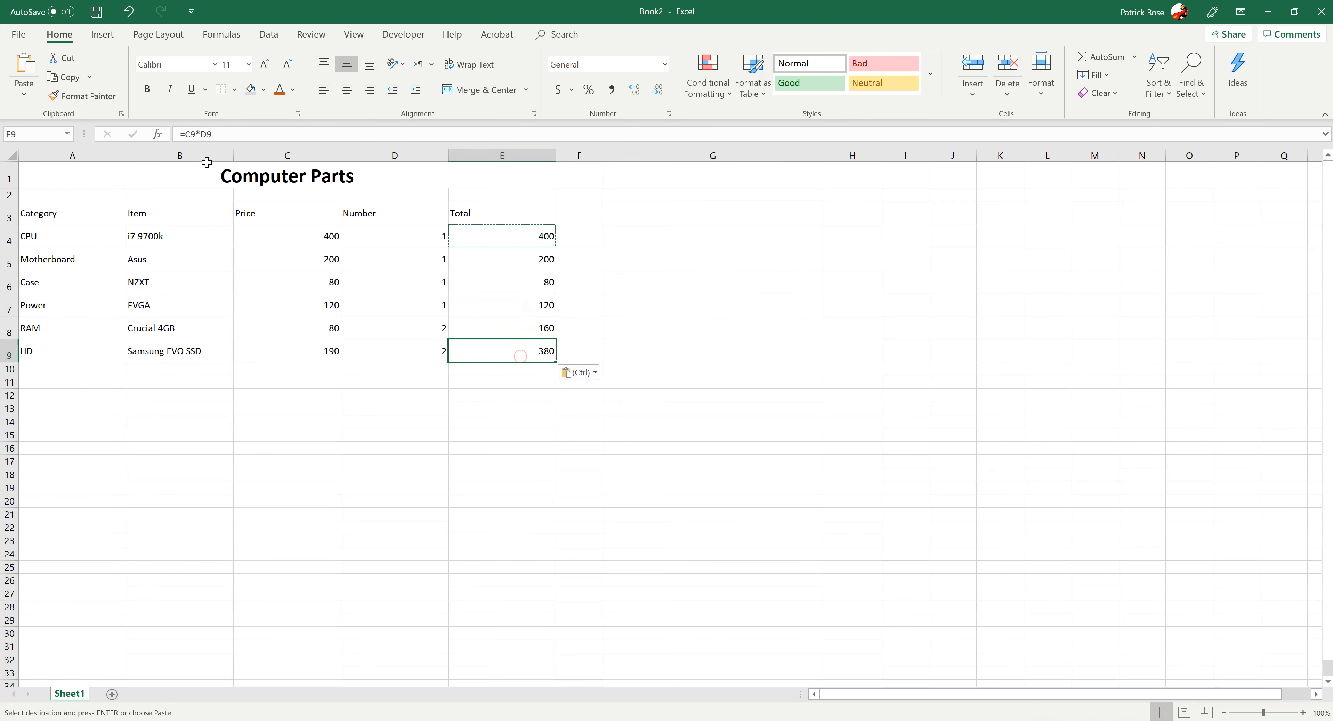
click(535, 313)
click(504, 258)
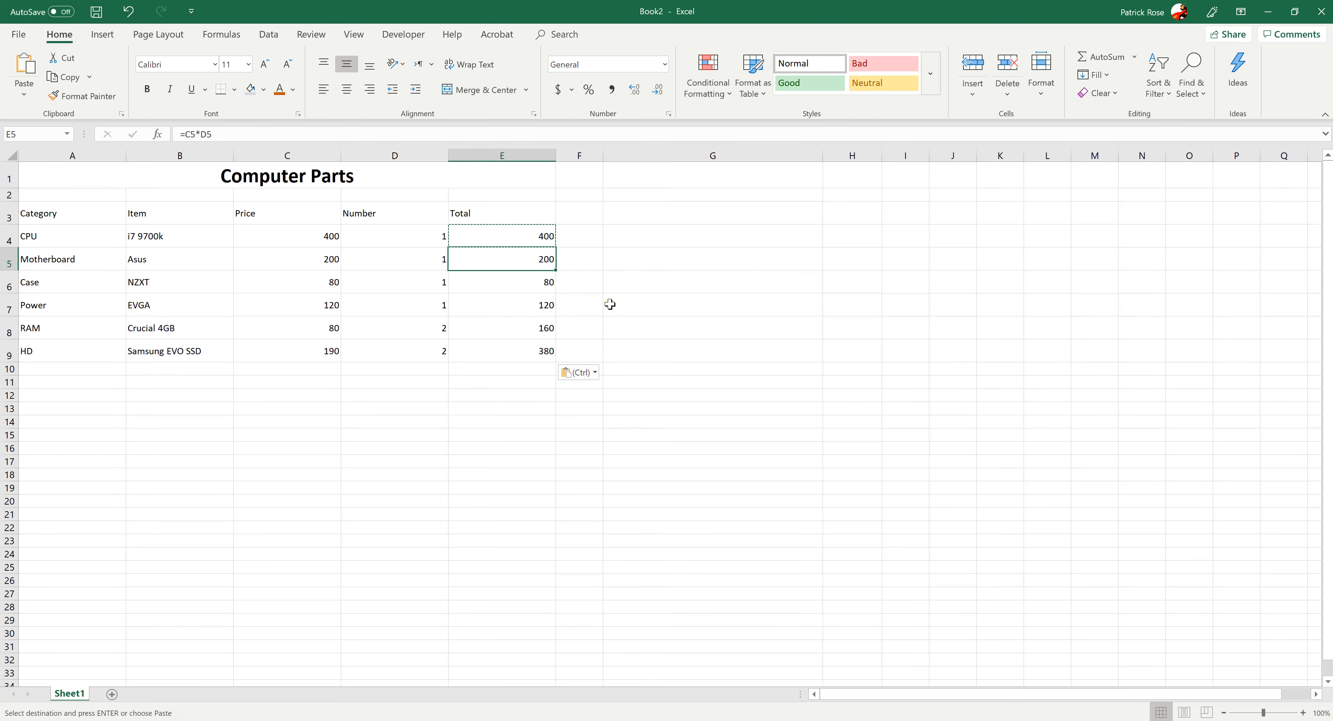
click(511, 354)
Clear the pasted Total formulas from the Motherboard through HD rows, E5:E9
drag(492, 257, 483, 348)
key(Delete)
click(590, 263)
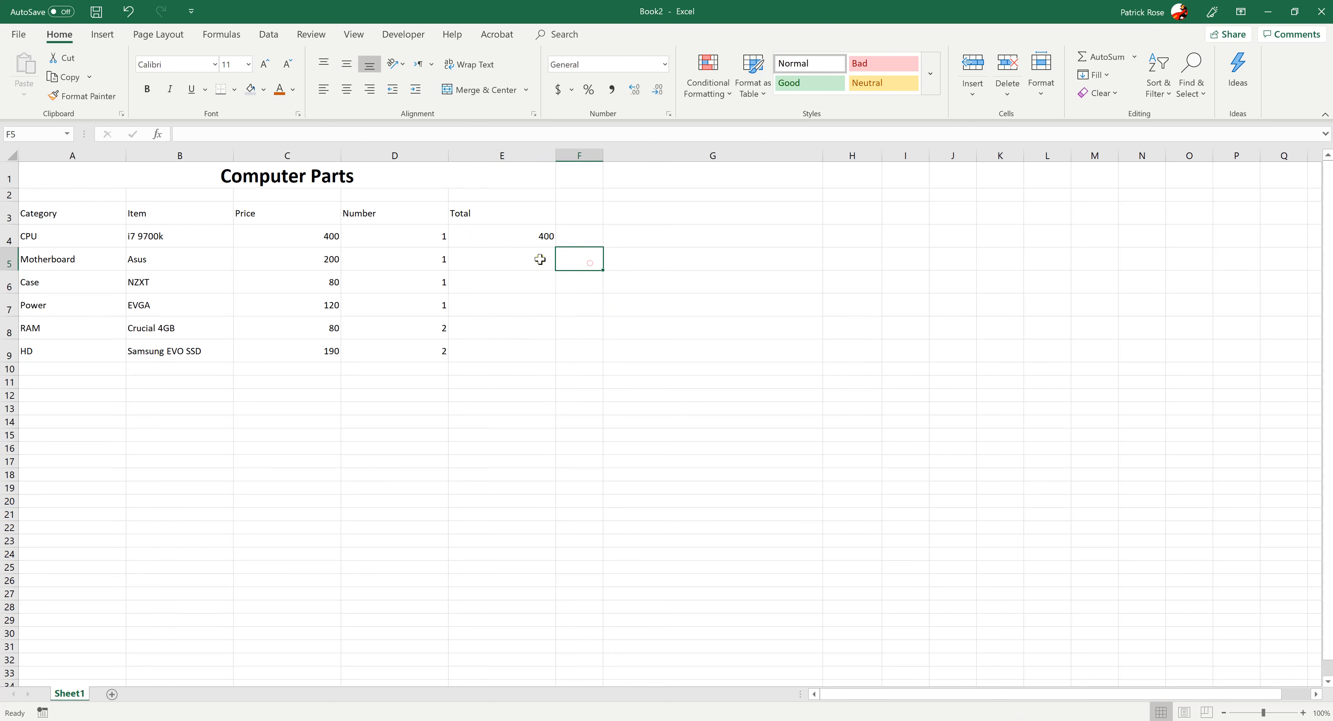
Try filling the CPU Total formula from E4 down through E9, and clear the filled cells E5:E9
click(506, 233)
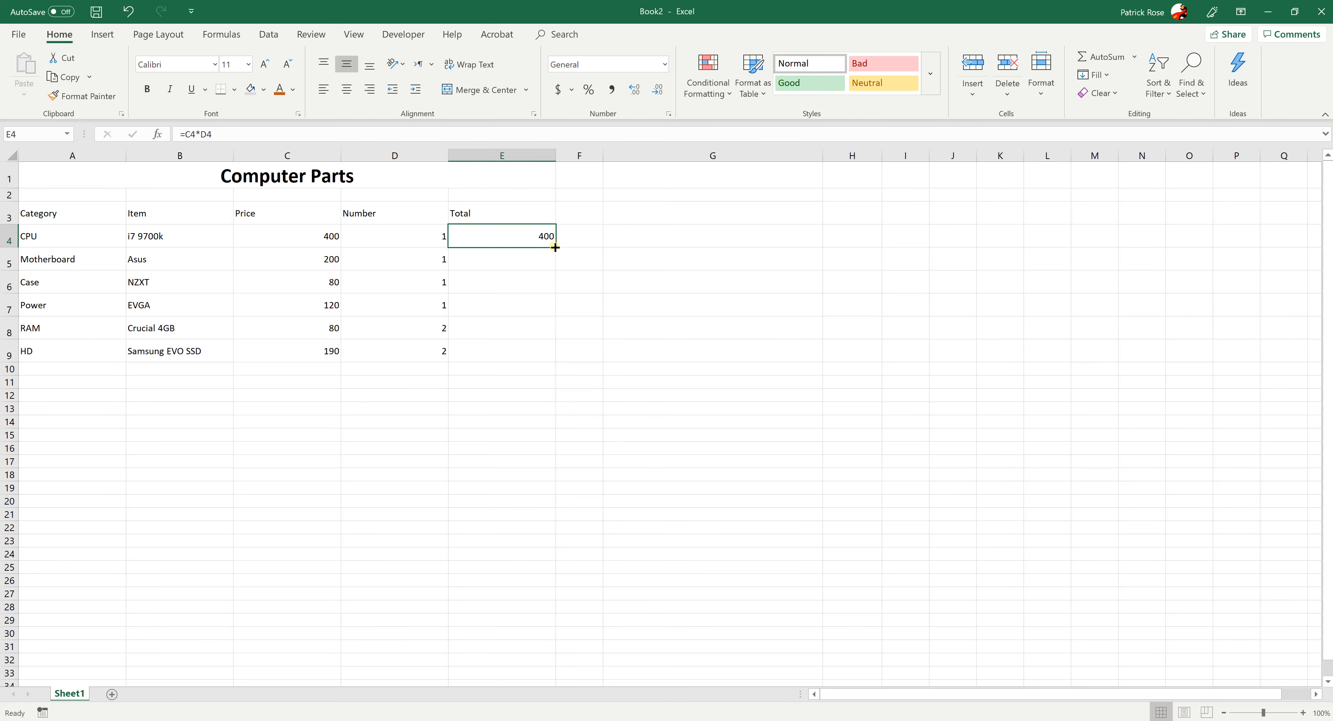
drag(555, 248, 557, 363)
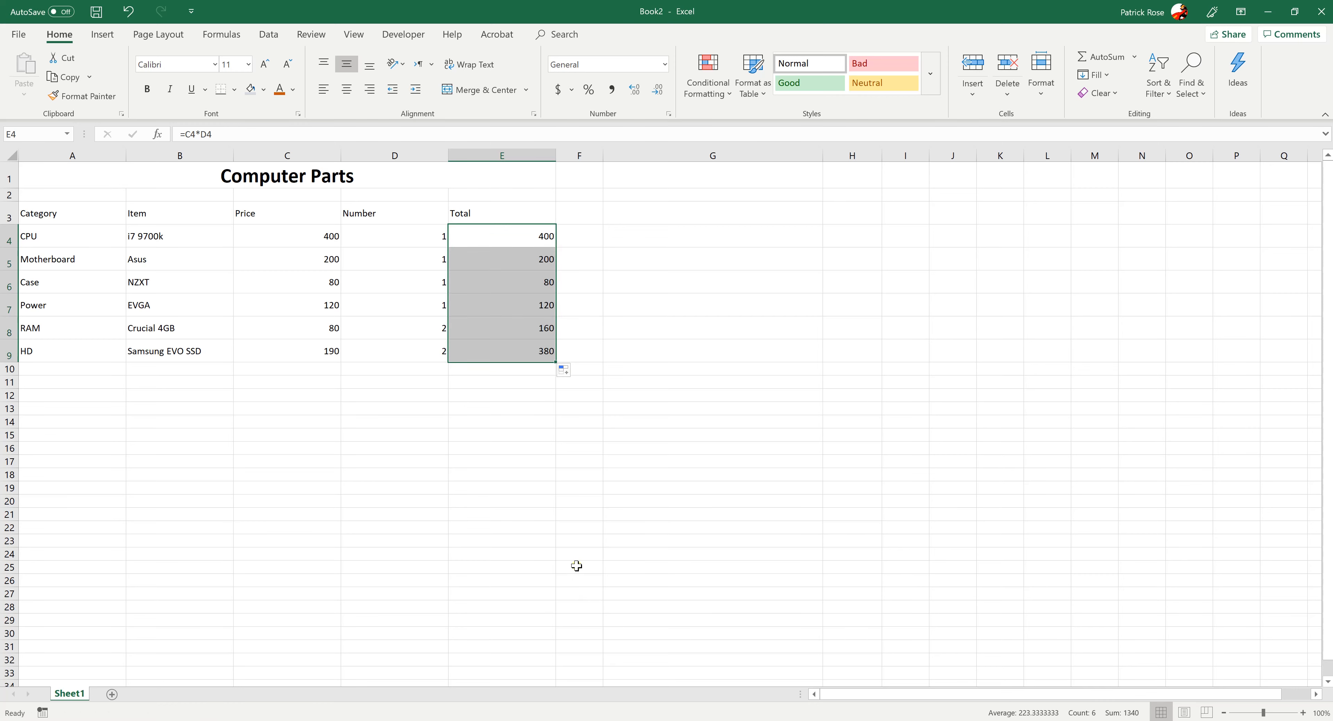
click(570, 556)
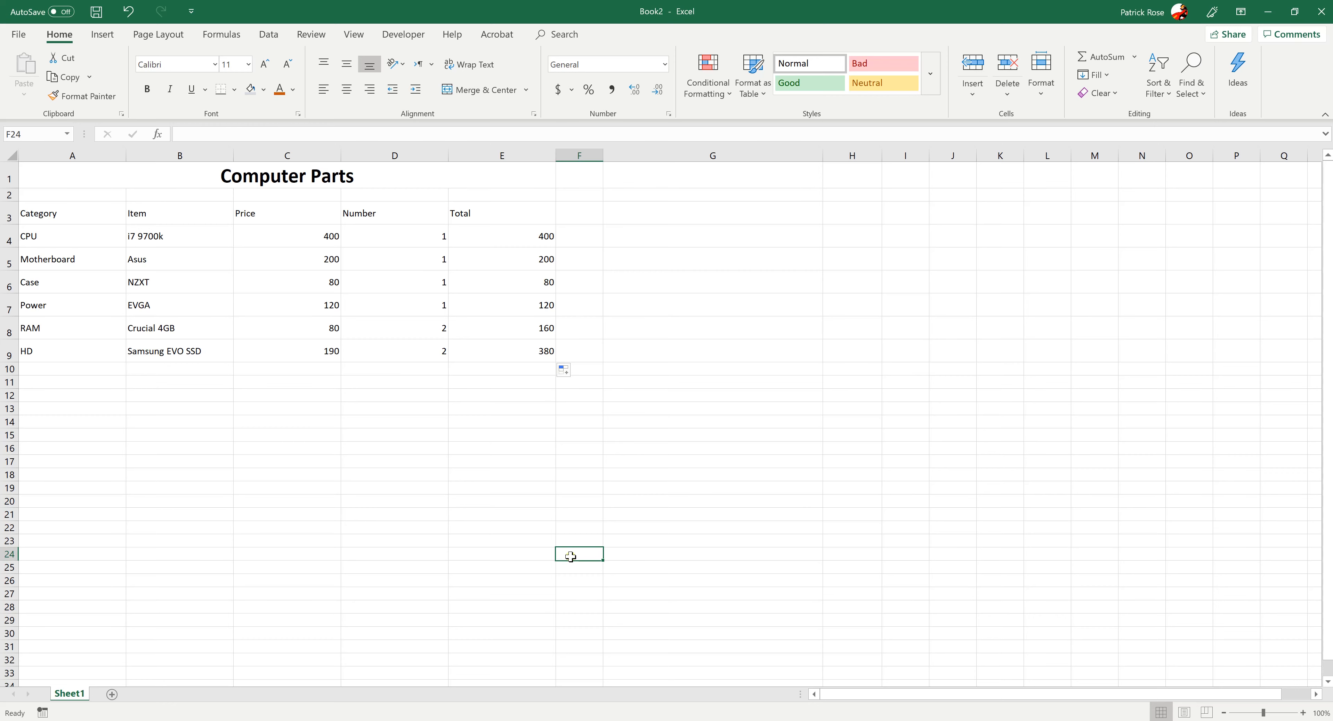
drag(505, 256, 512, 346)
key(Delete)
Fill the CPU Total formula from E4 down to the HD row, covering E5:E9
click(525, 227)
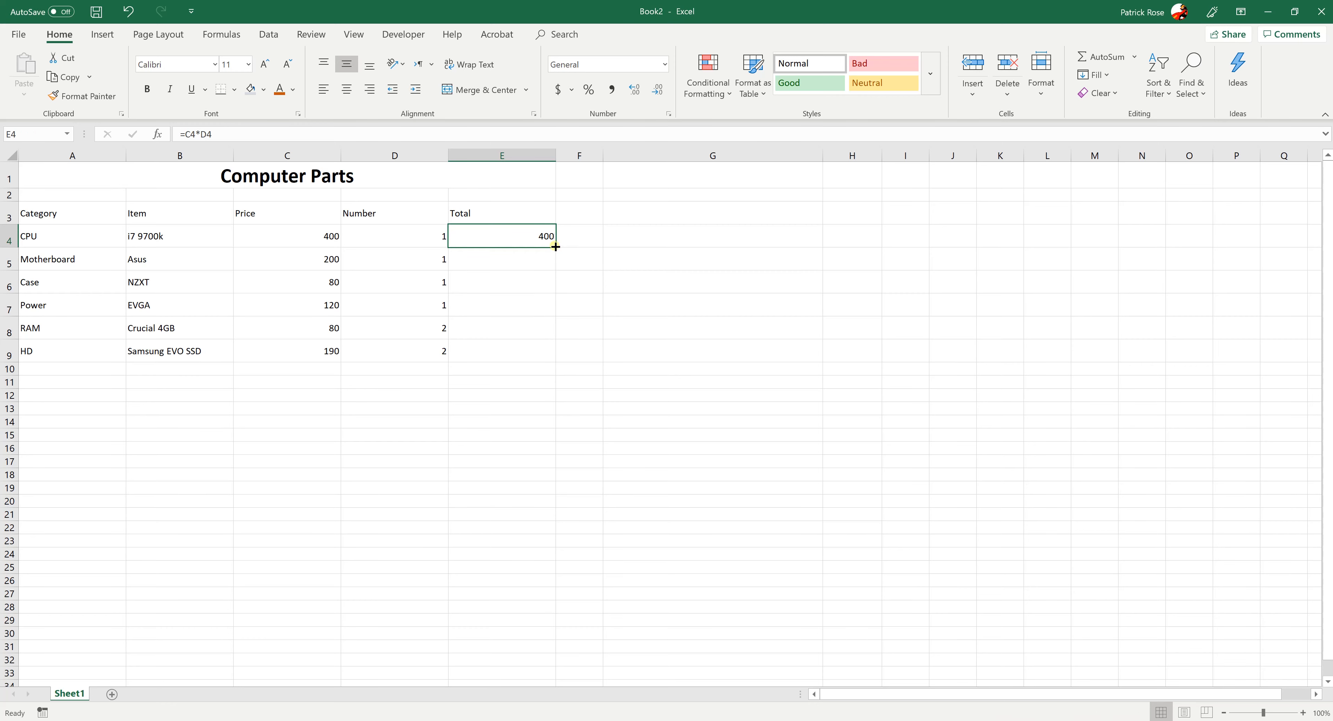
drag(555, 246, 553, 358)
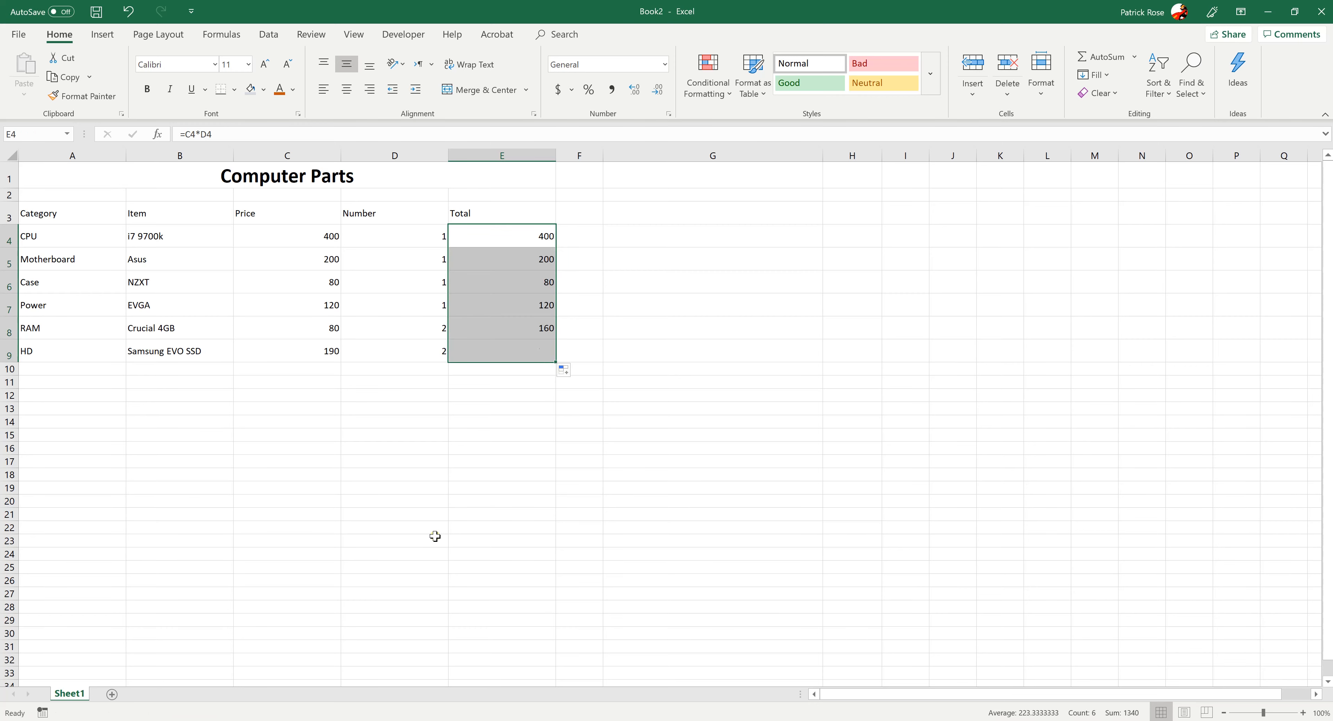
click(440, 498)
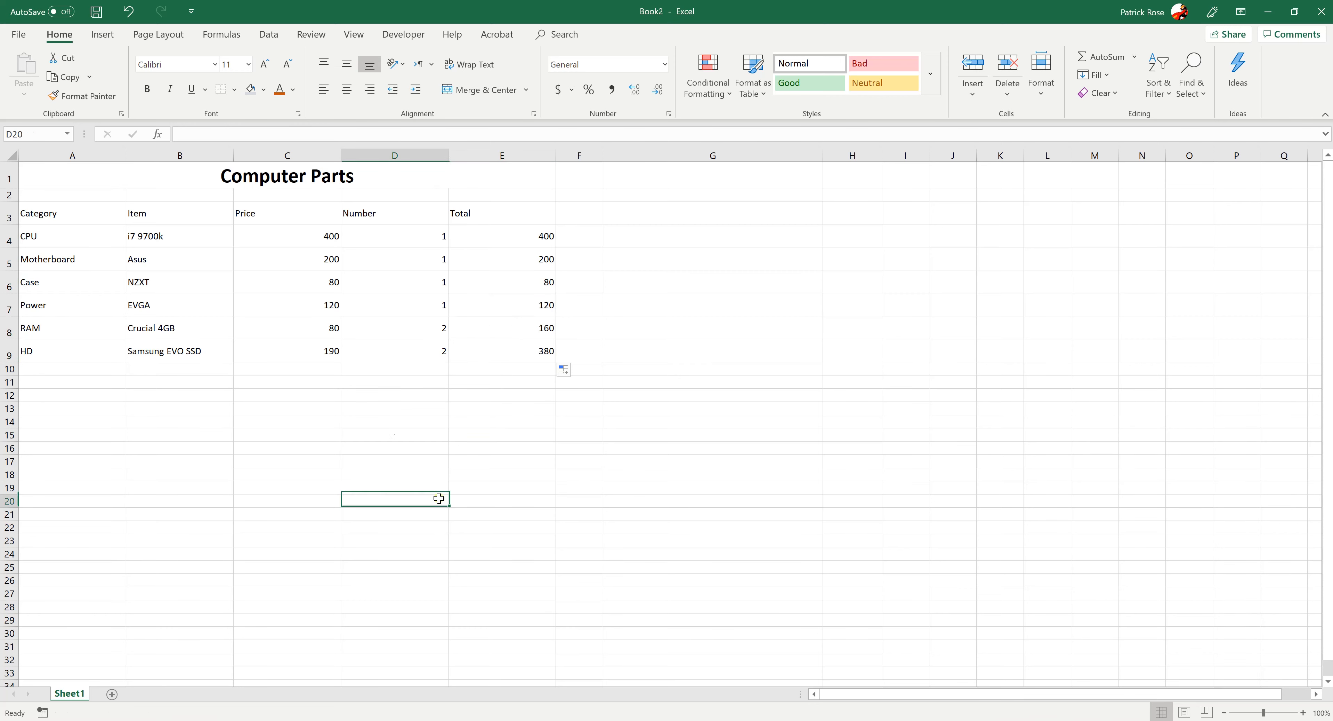
Check the row references of the filled formulas down the Total column against the original formula in E4
click(495, 257)
click(493, 279)
click(481, 322)
click(486, 361)
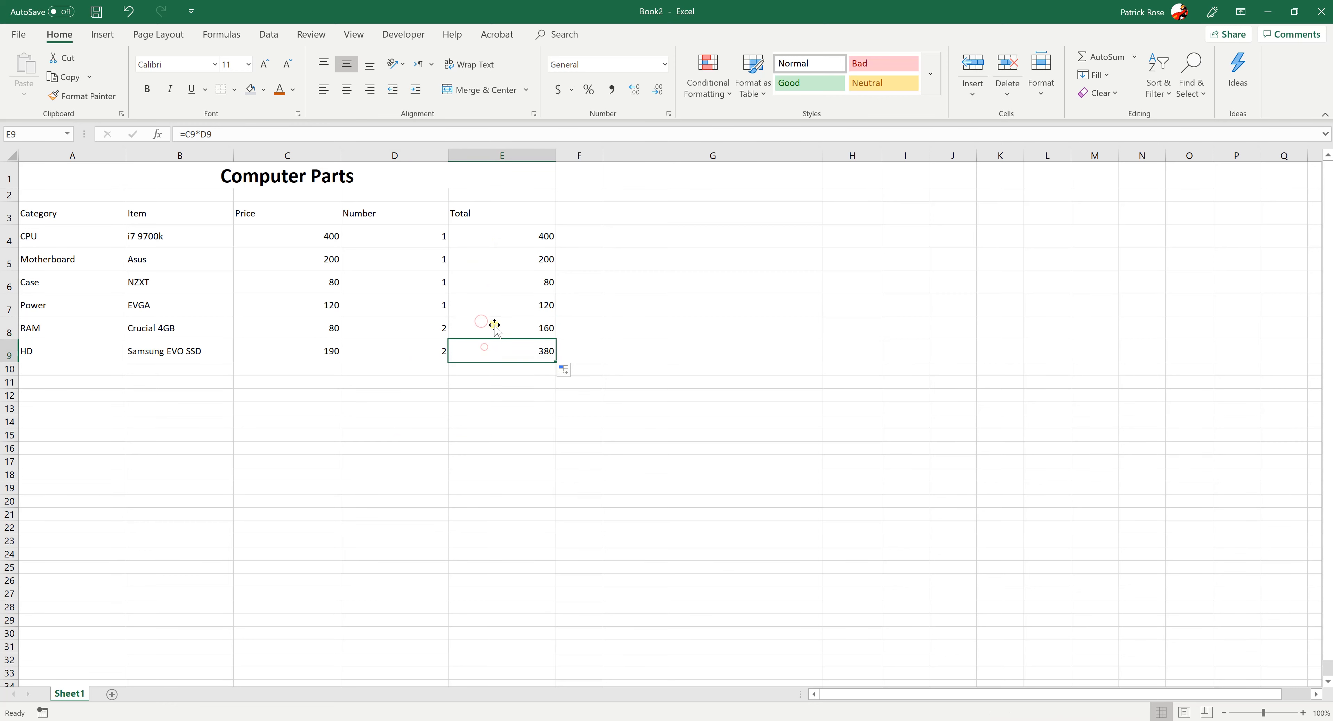
click(491, 304)
click(480, 288)
click(476, 321)
click(476, 368)
click(480, 244)
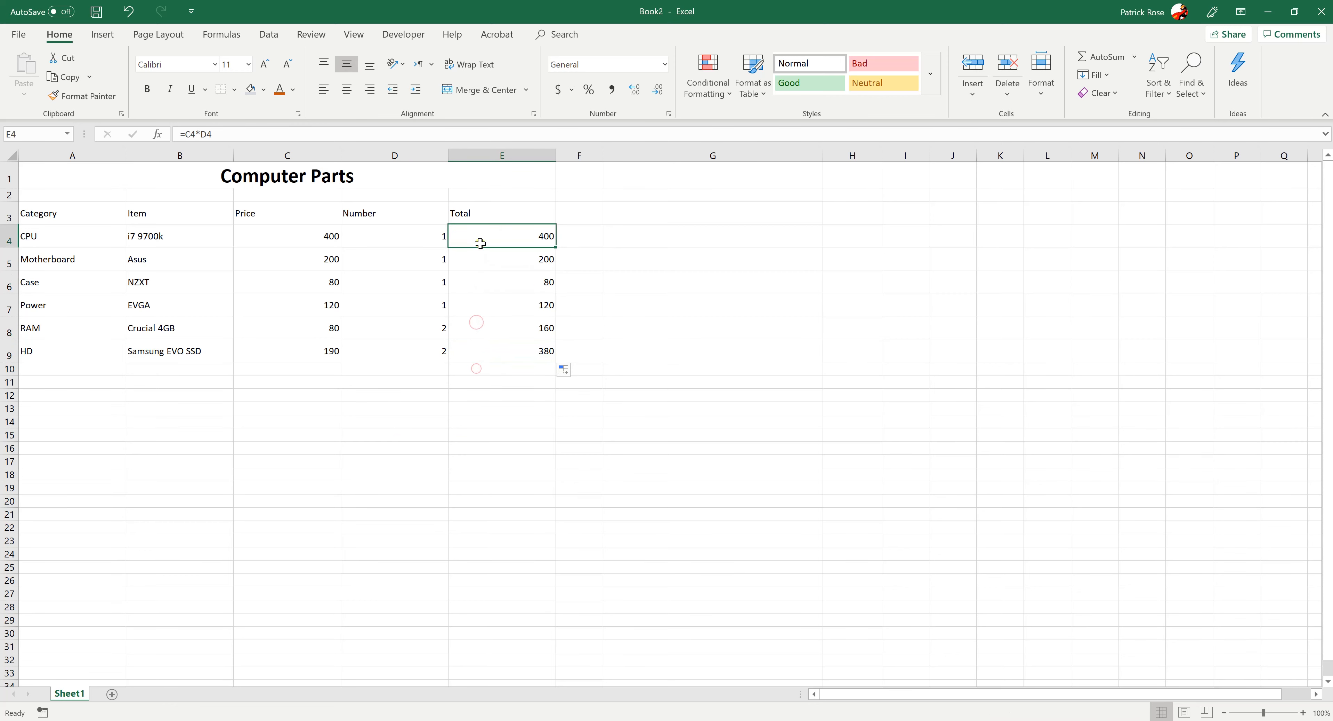
click(267, 412)
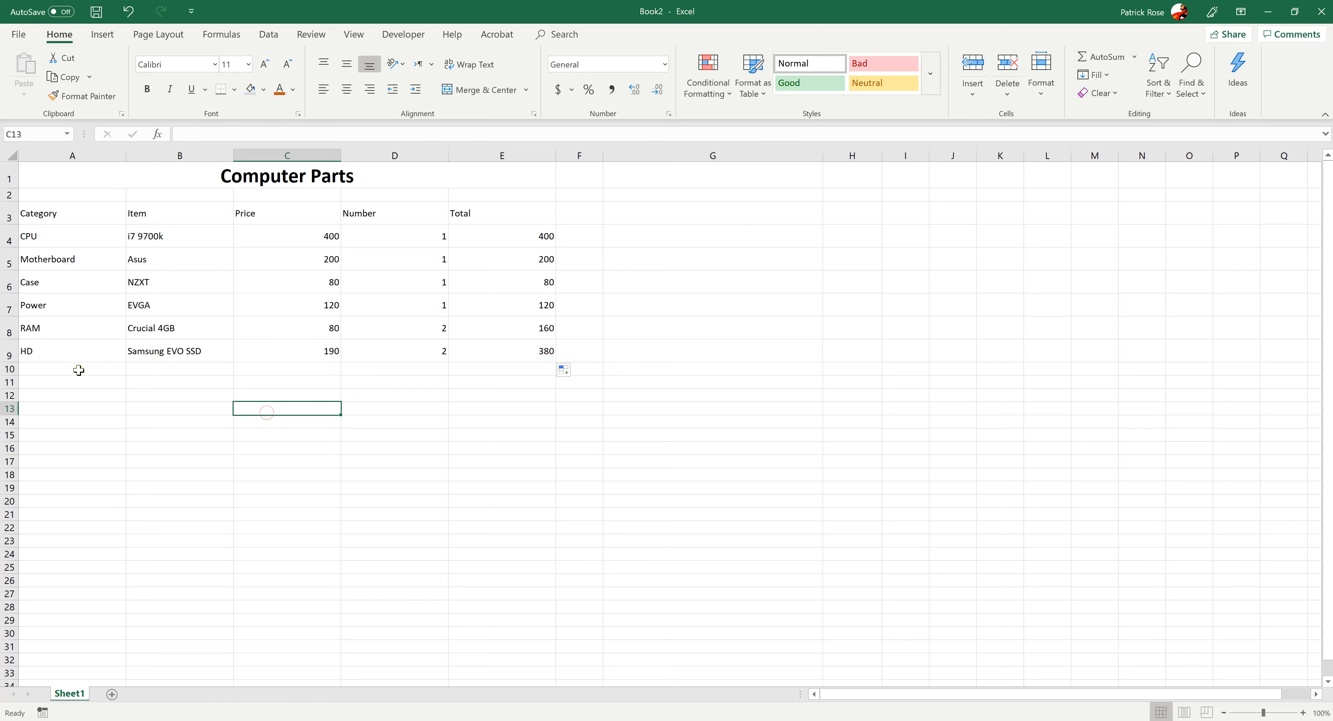
Enter the label "Total" in cell A10, directly below the HD category
click(78, 369)
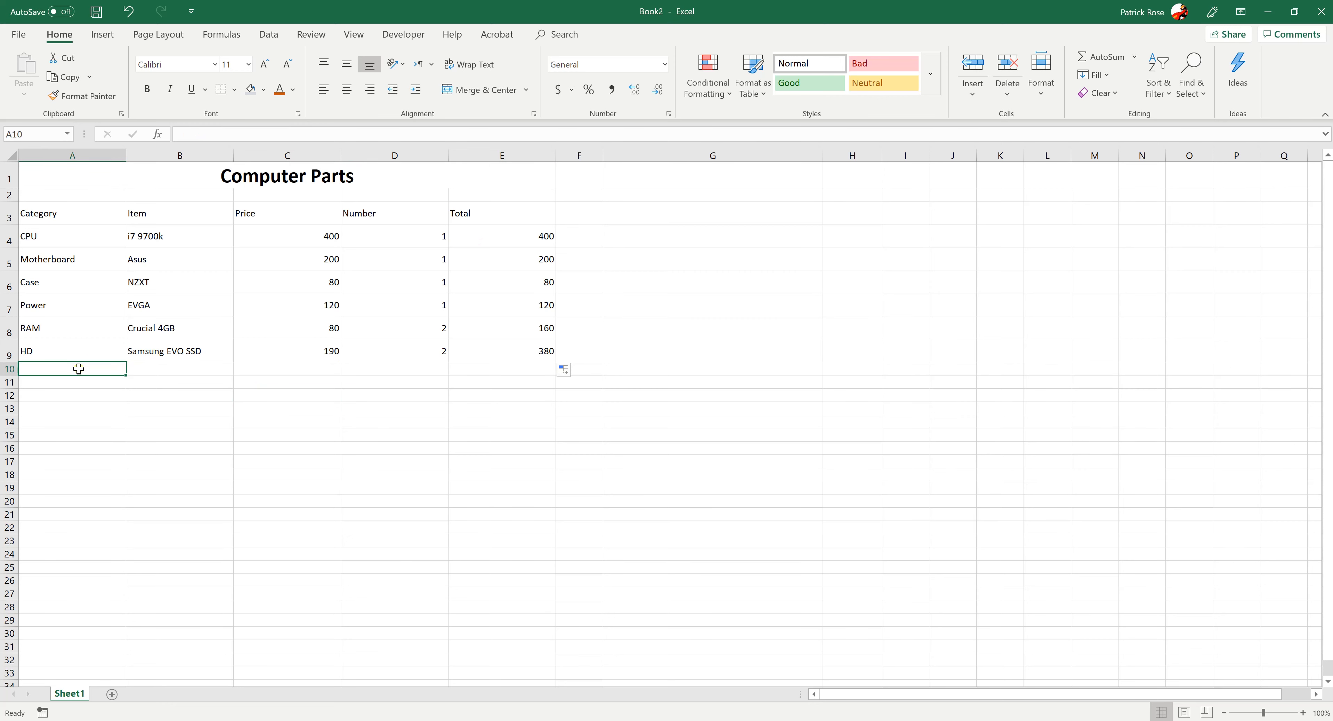
text(to)
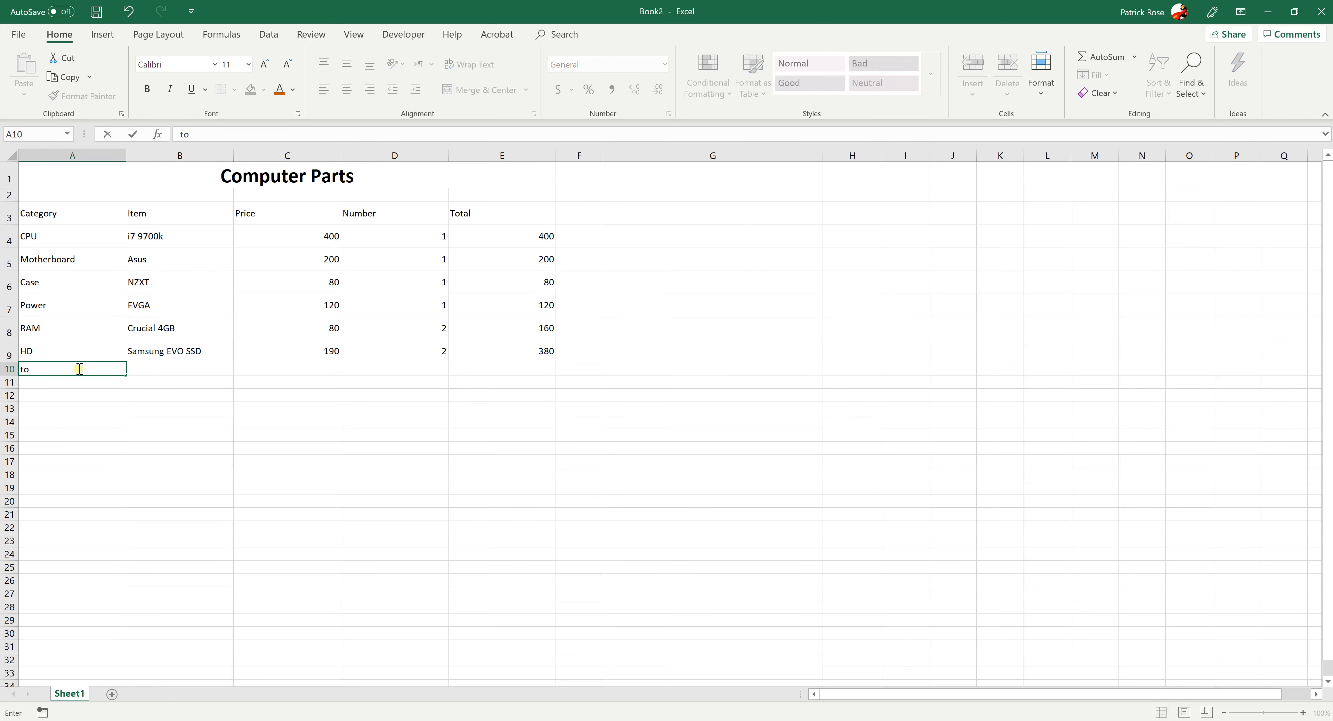
text(tTotal)
key(Tab)
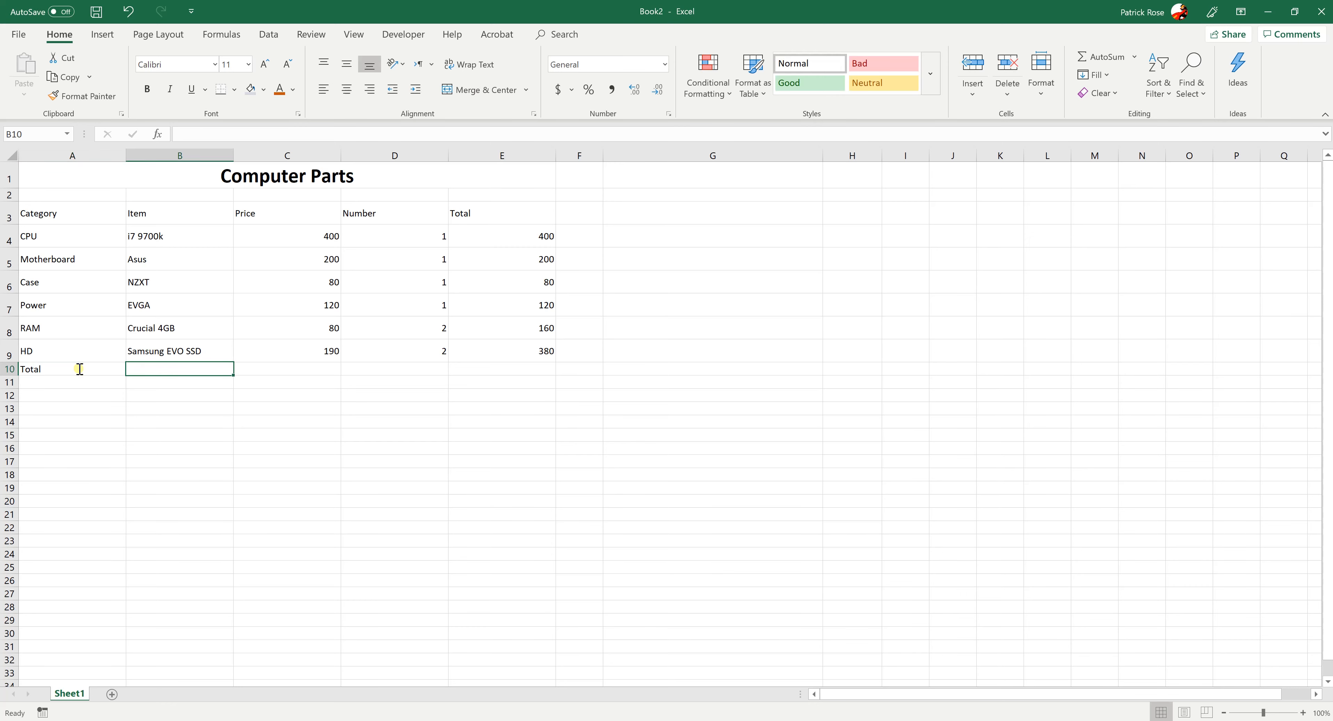
Set the height of the new Total row, row 10, to 20
click(8, 369)
right_click(9, 369)
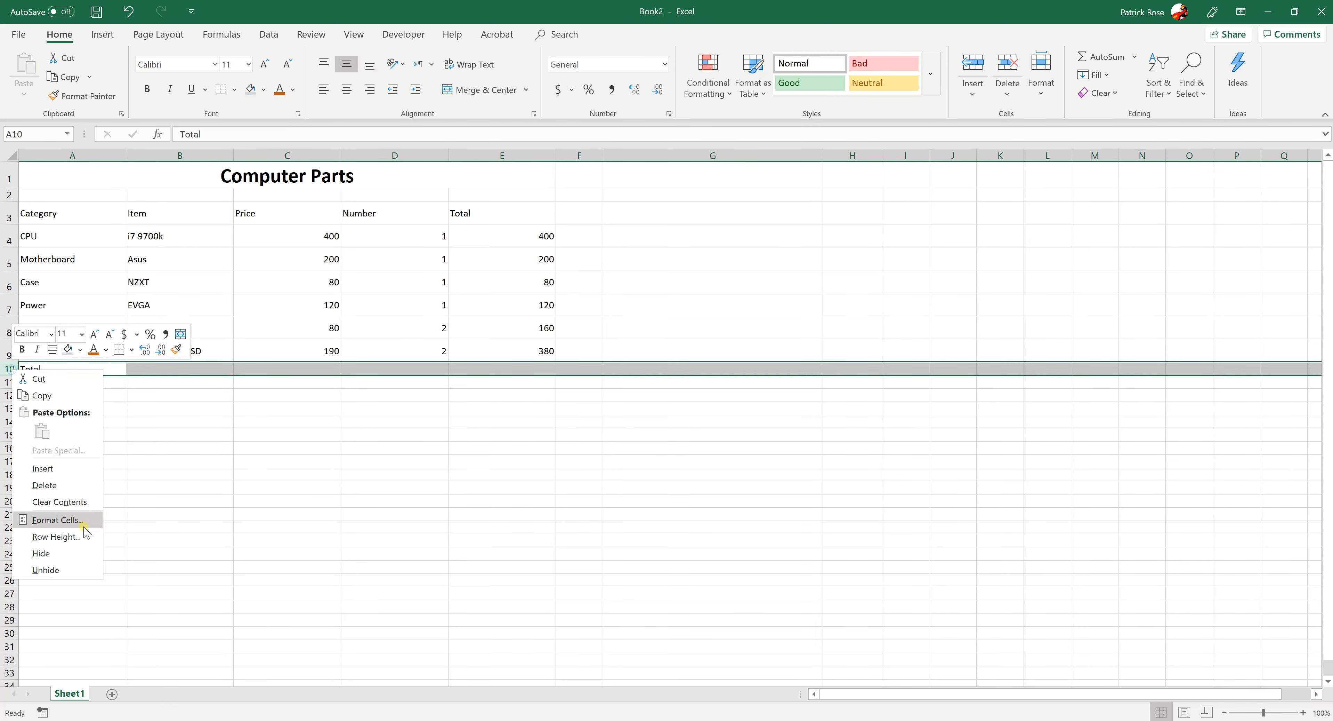
click(47, 536)
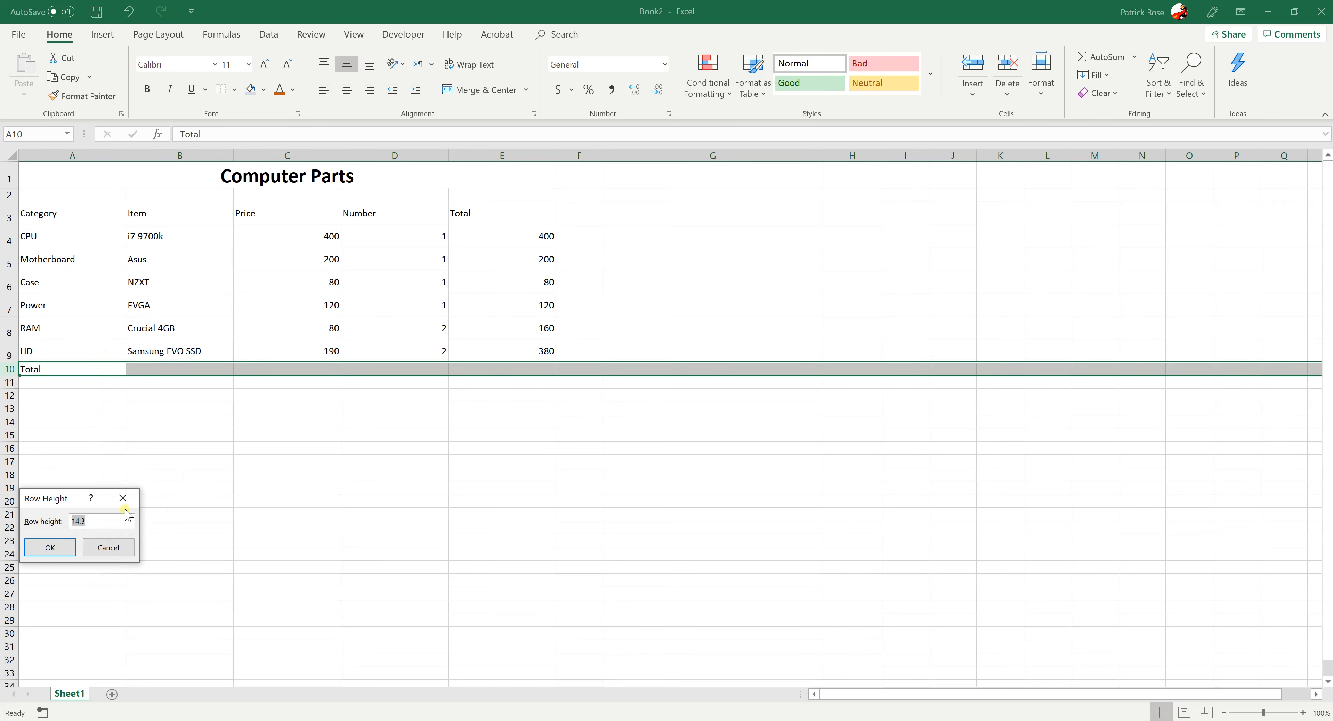
text(20)
key(Return)
click(141, 475)
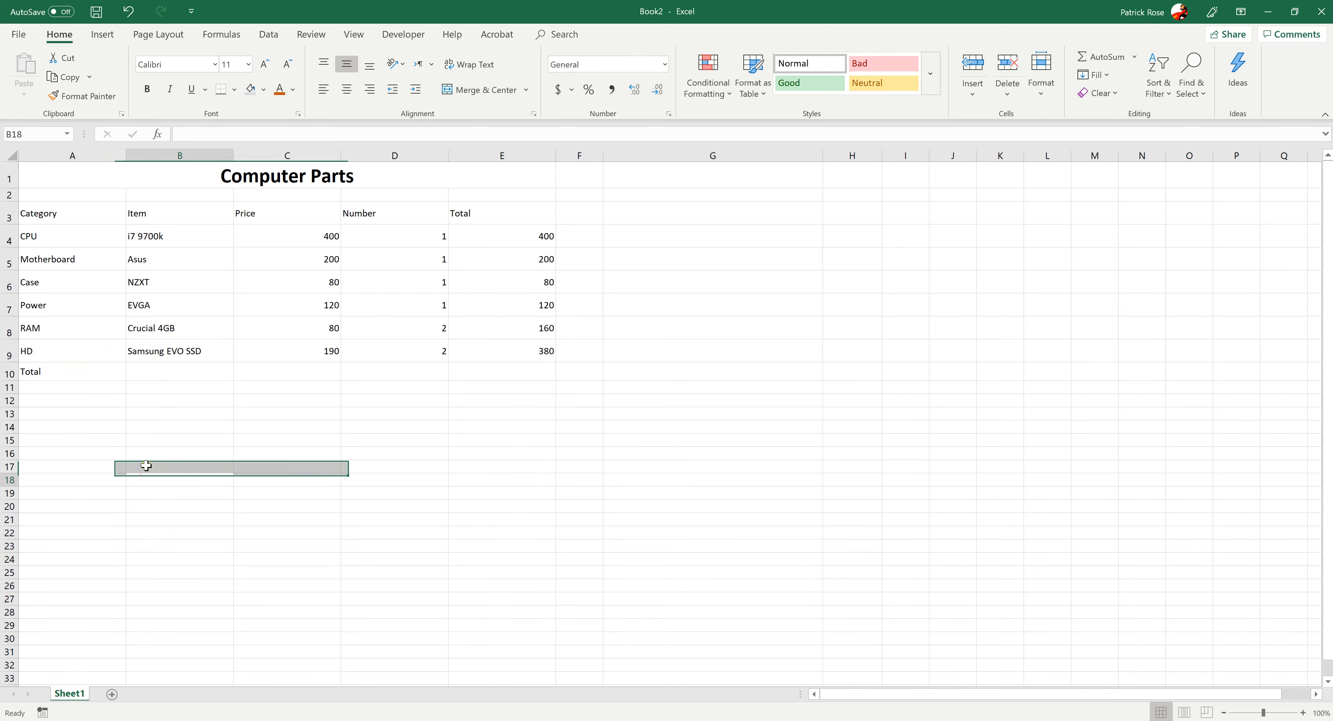
Examine the Price, Number and Total columns to see which cells, E4:E9, belong in the overall total in row 10
click(173, 377)
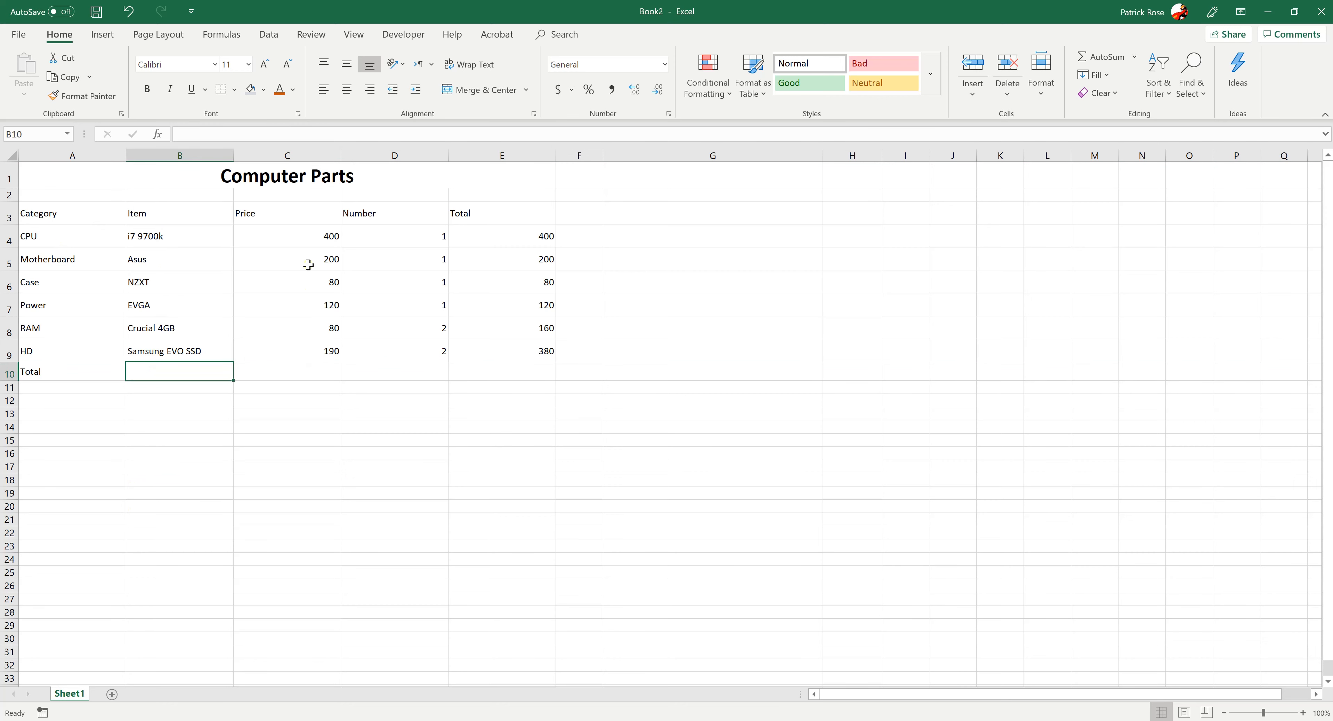
click(299, 374)
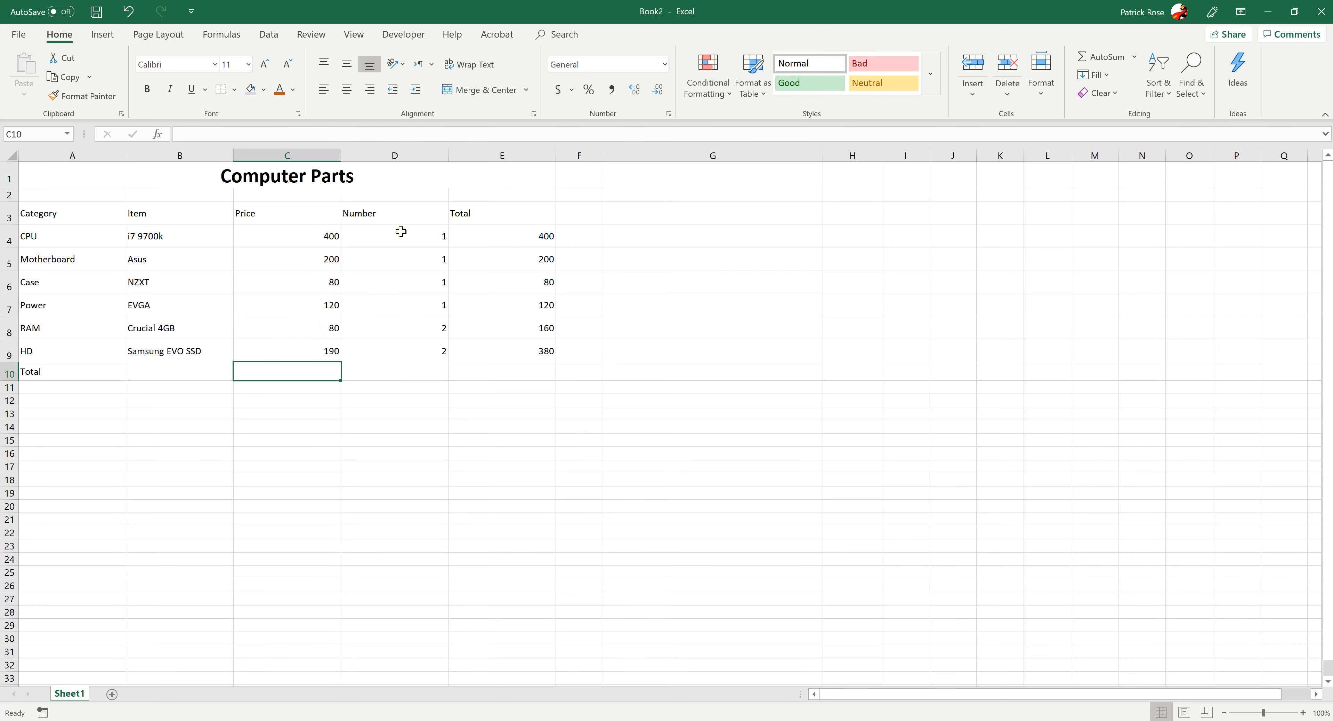
drag(402, 230, 384, 354)
click(502, 377)
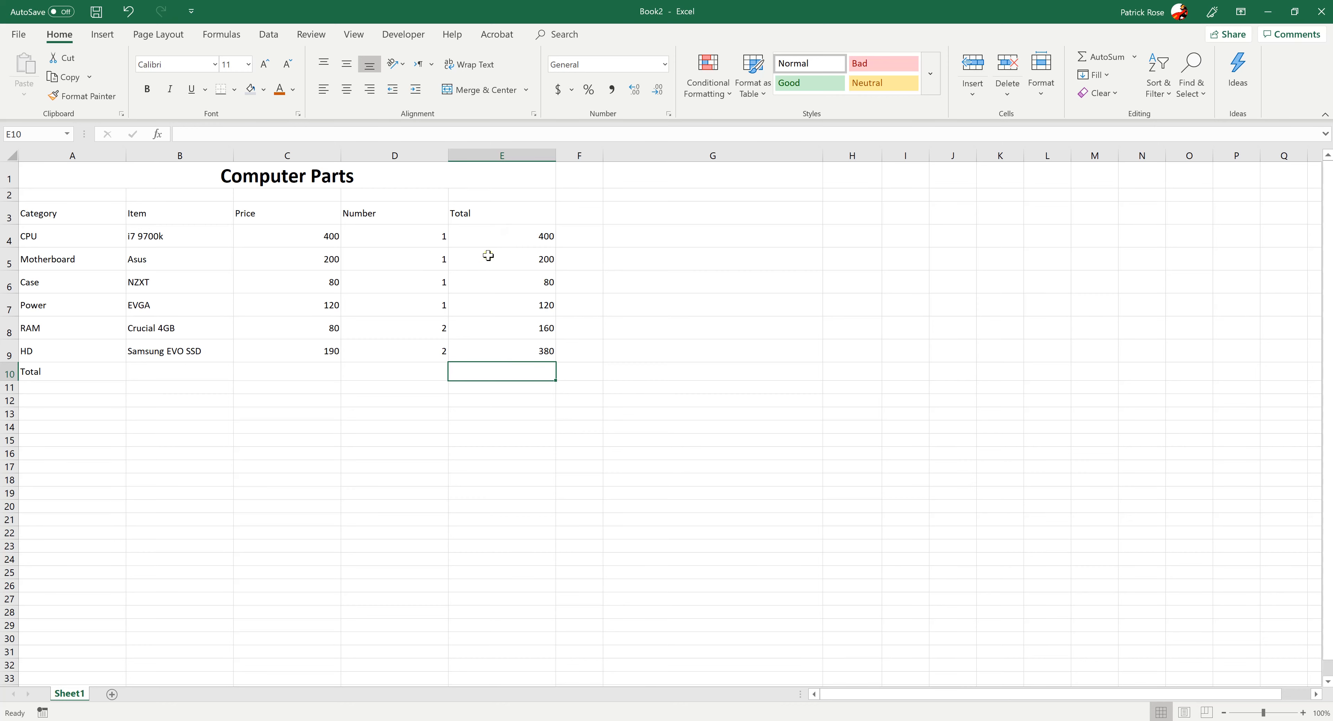
click(506, 231)
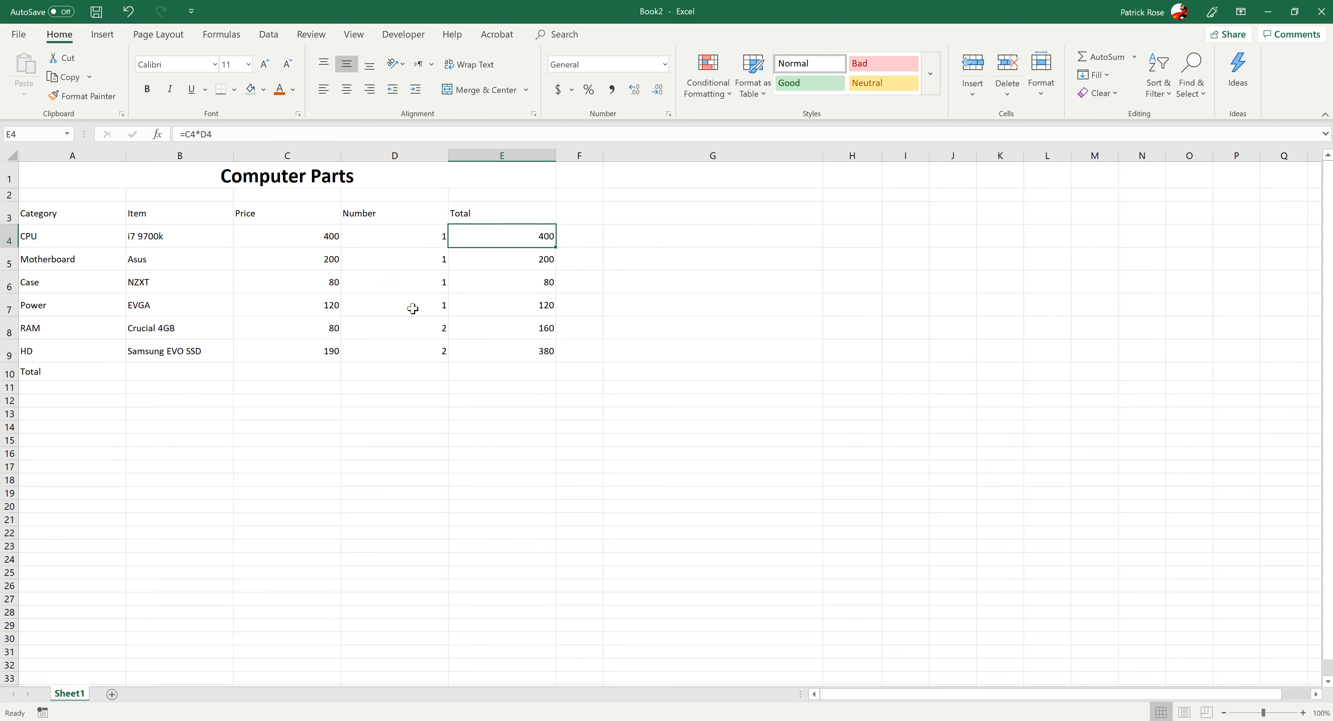
click(479, 372)
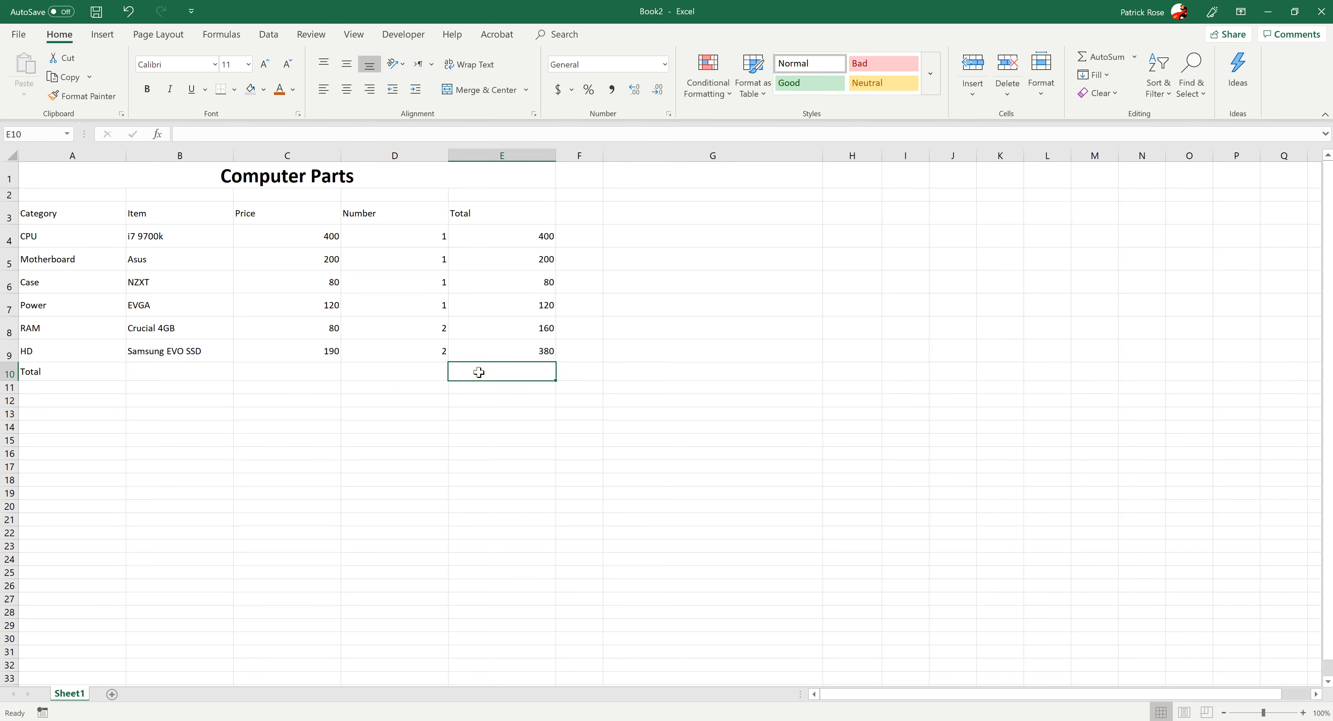
drag(501, 236, 493, 360)
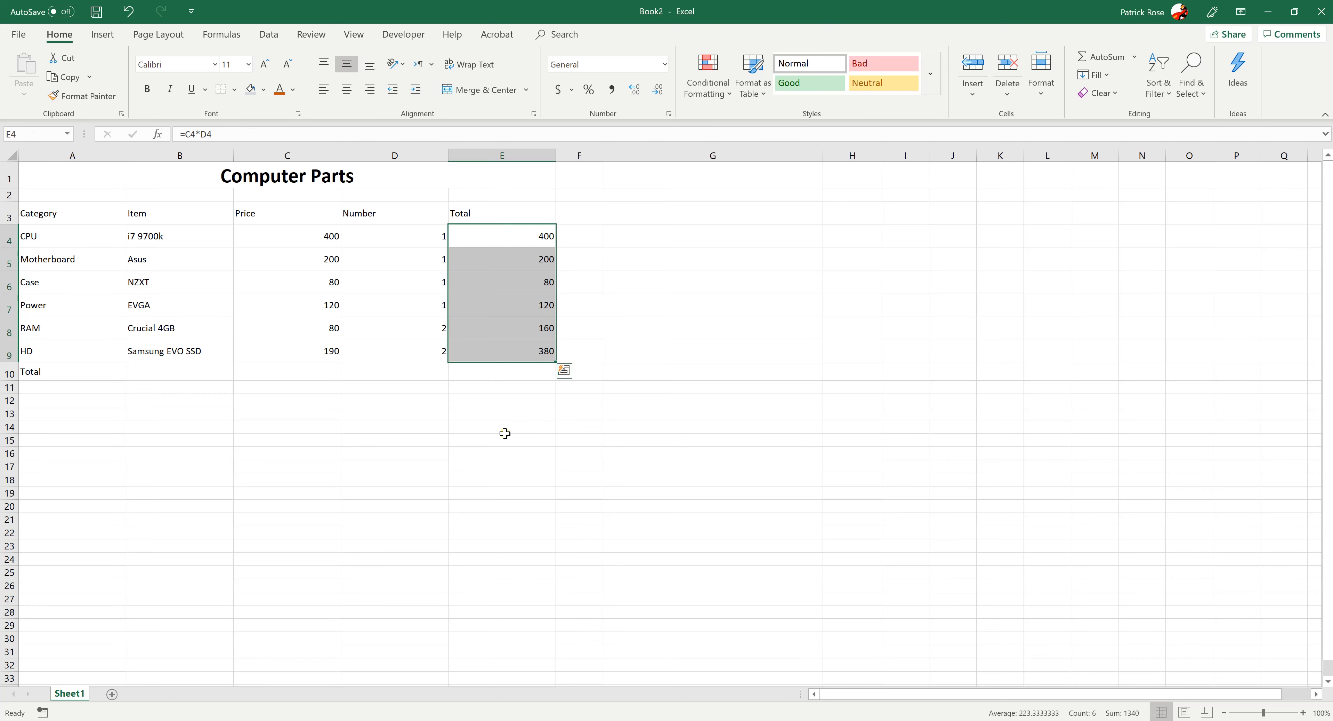
click(491, 372)
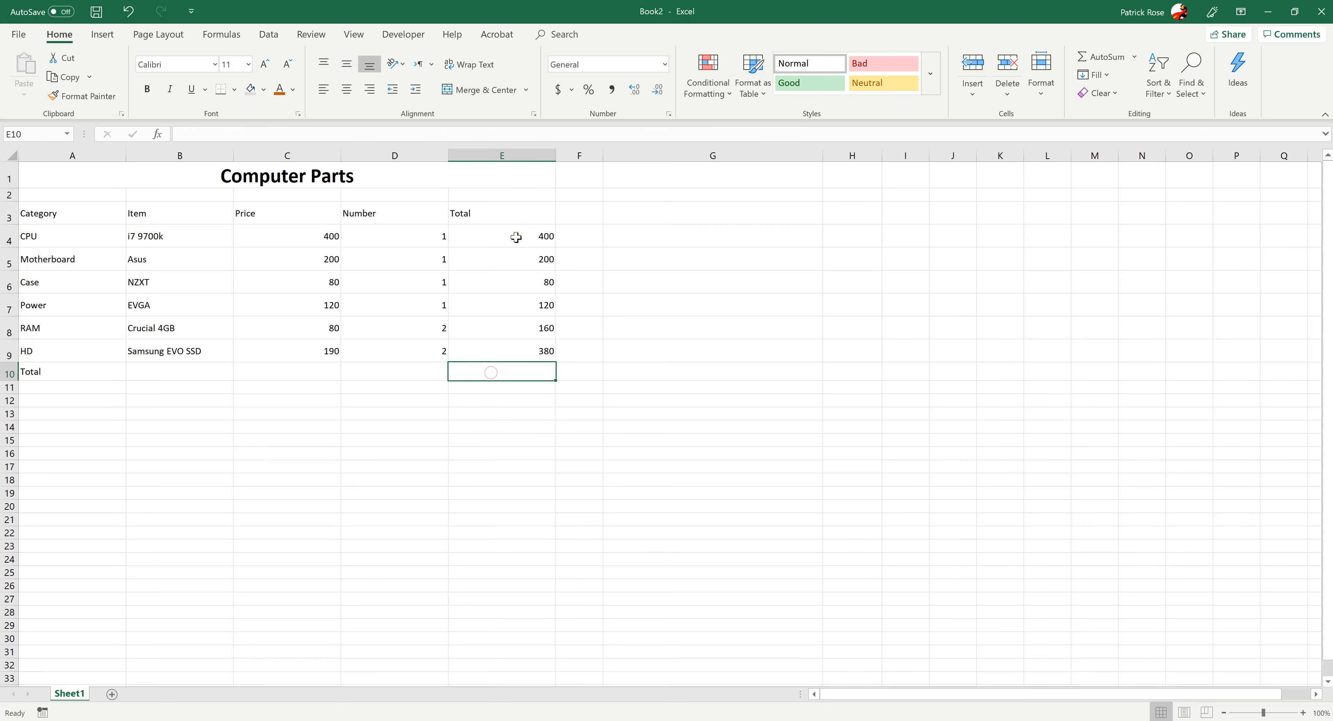
drag(516, 238, 495, 375)
click(485, 433)
click(486, 367)
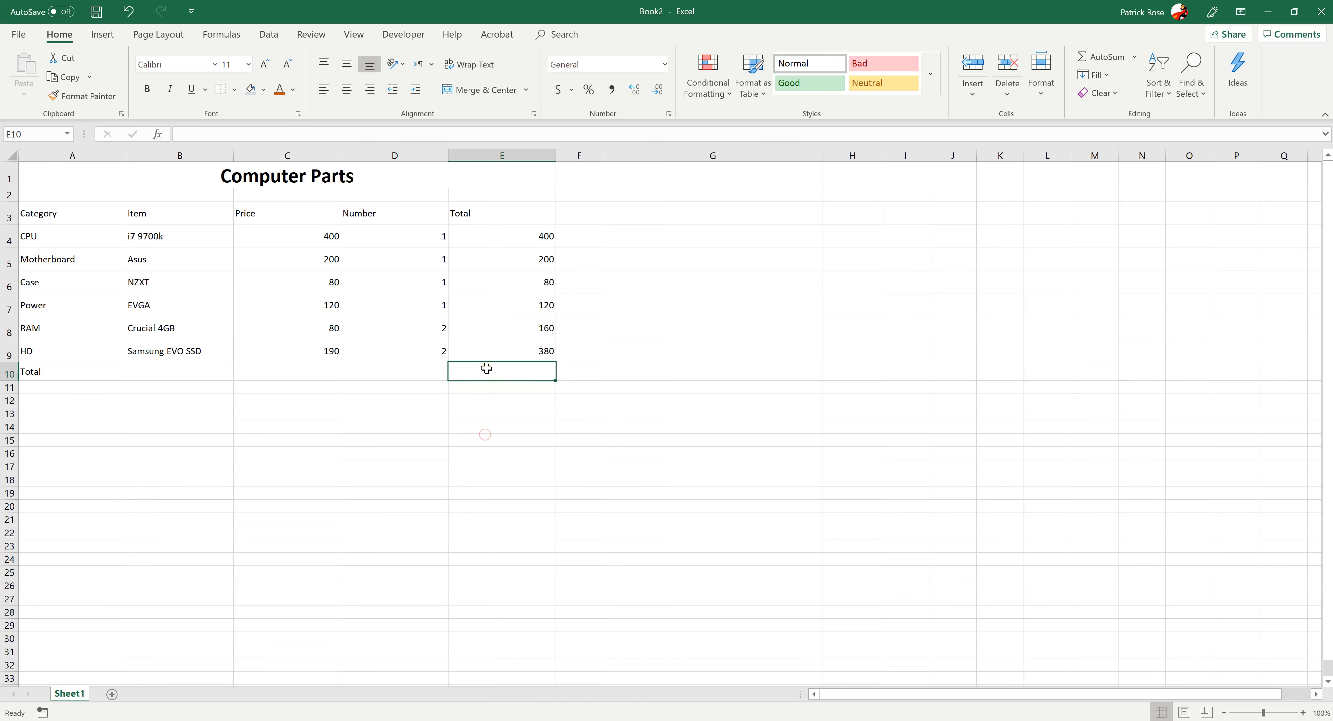
click(1101, 57)
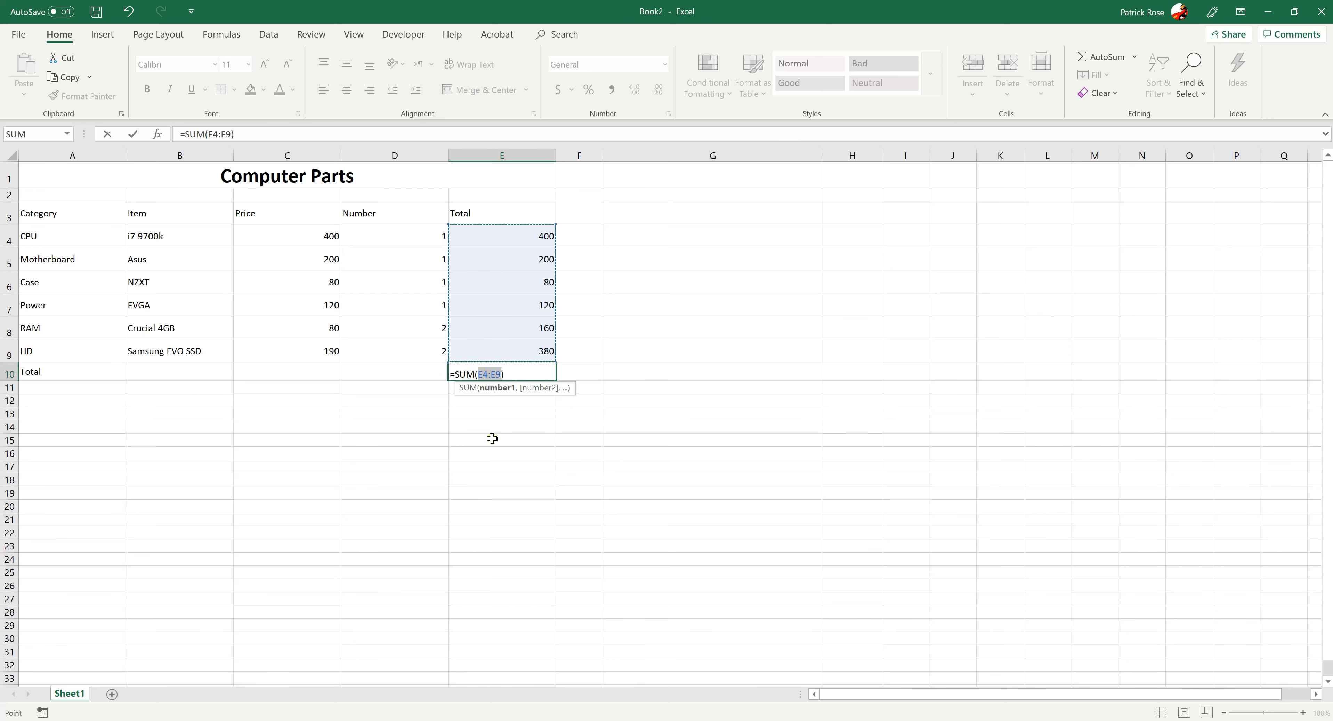
key(Escape)
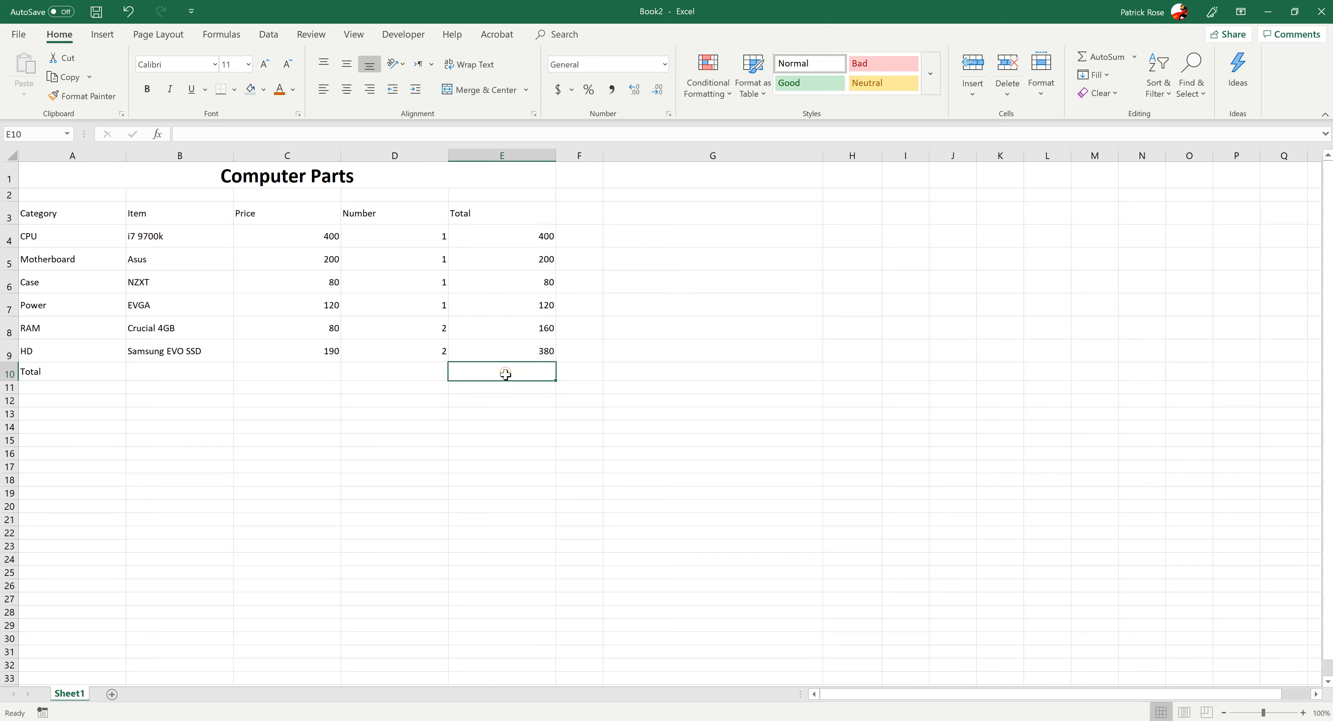
Enter the formula =SUM(E3,E4,E5,E6) in cell E10 of the Total row, listing each cell individually
text(=sum)
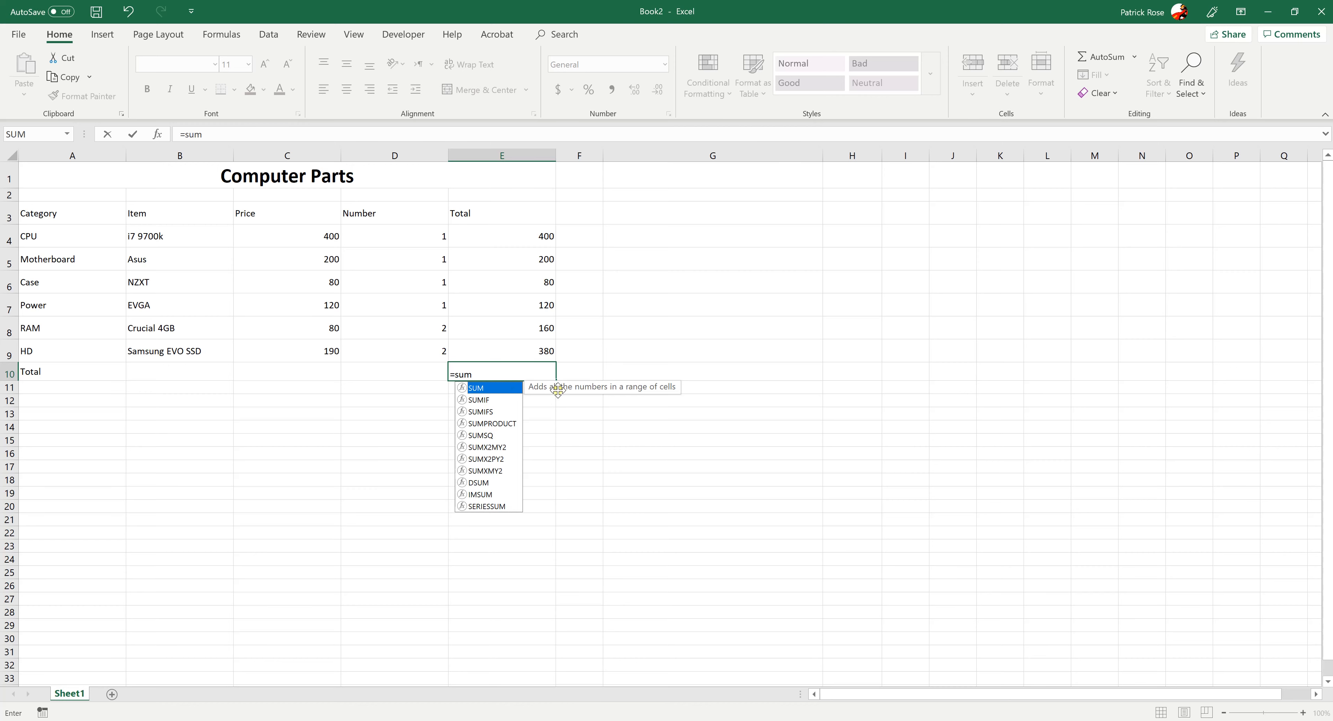
double_click(492, 388)
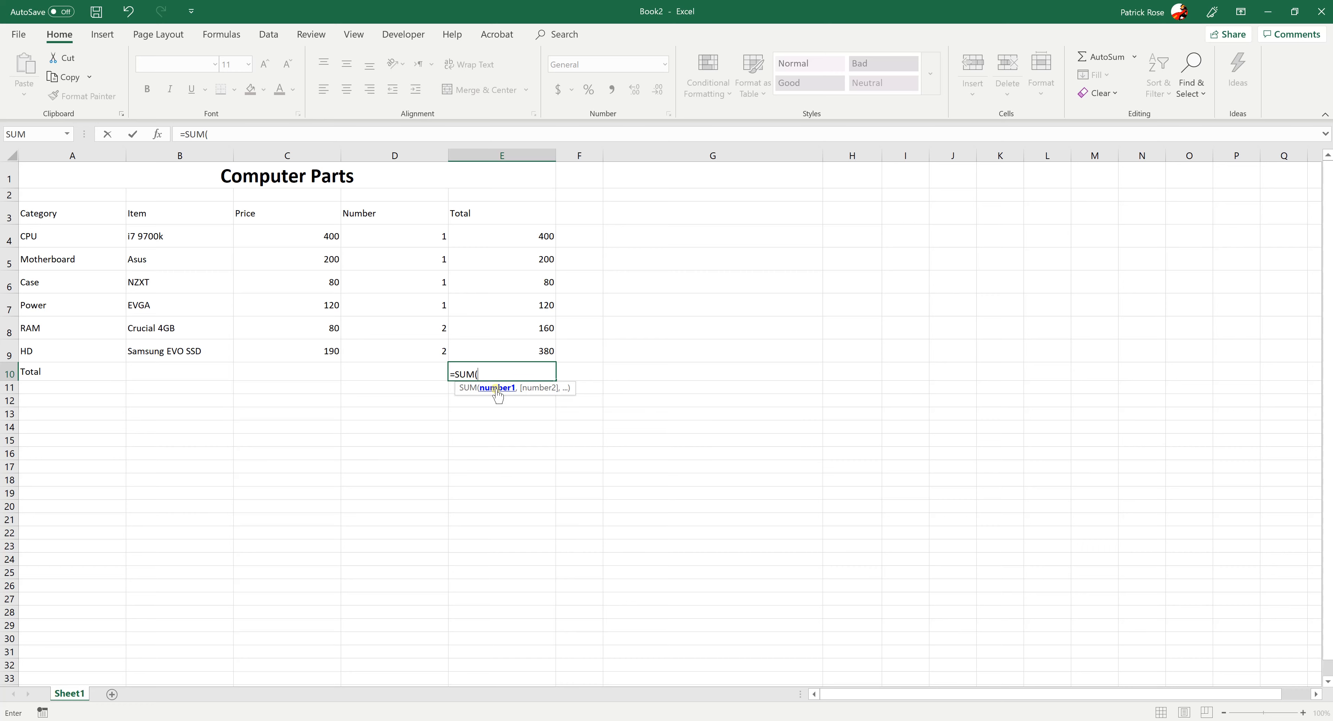
text(E3)
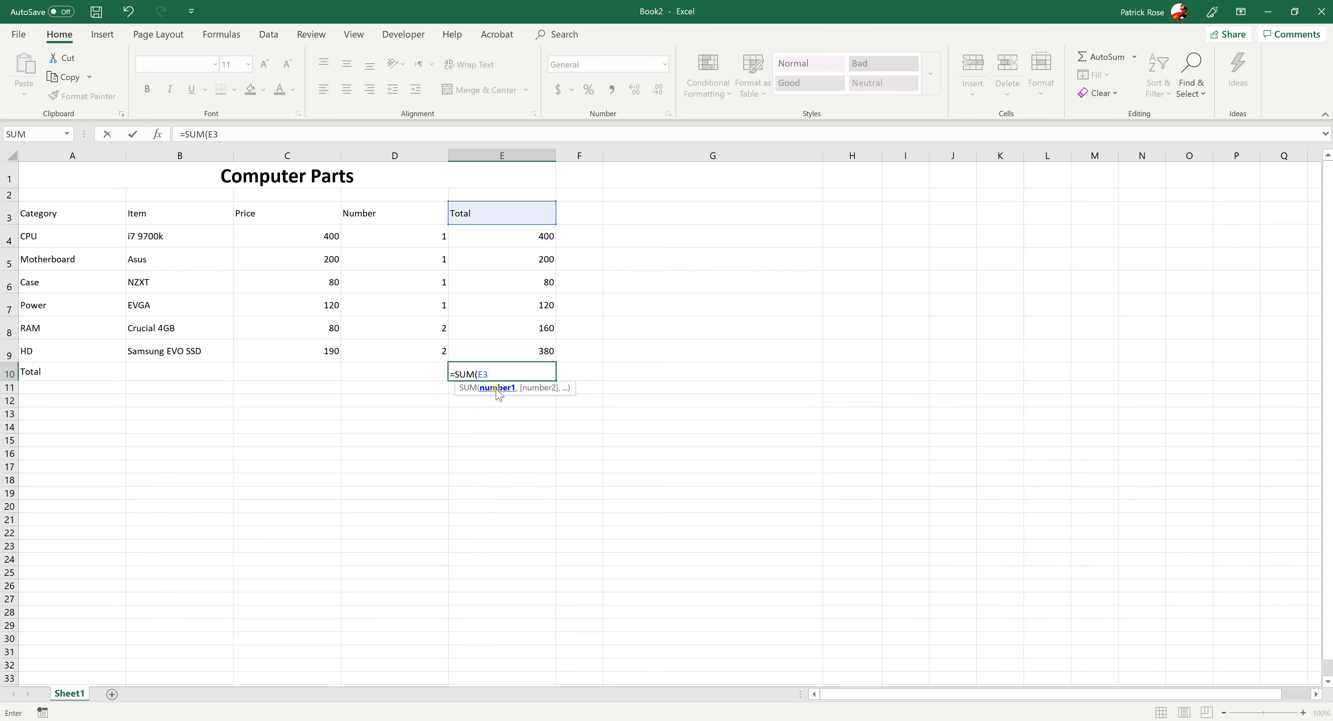
text(,E4)
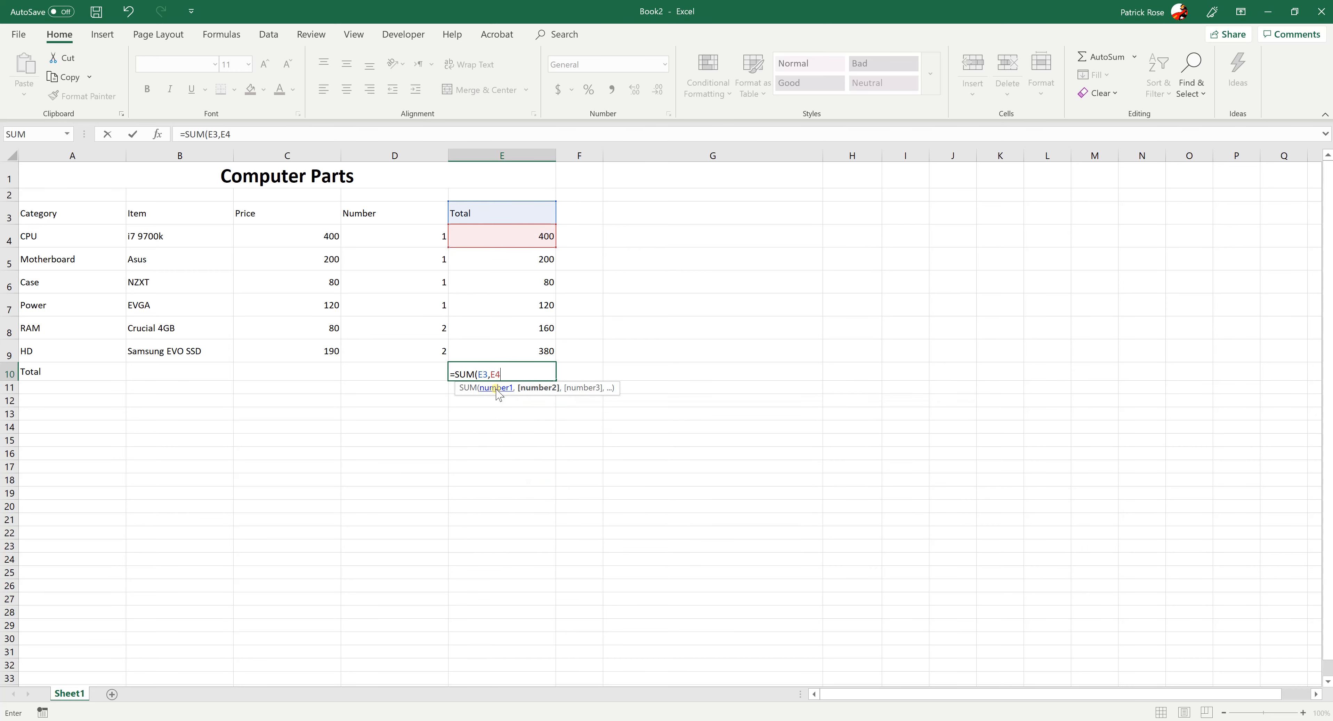
text(,E5,)
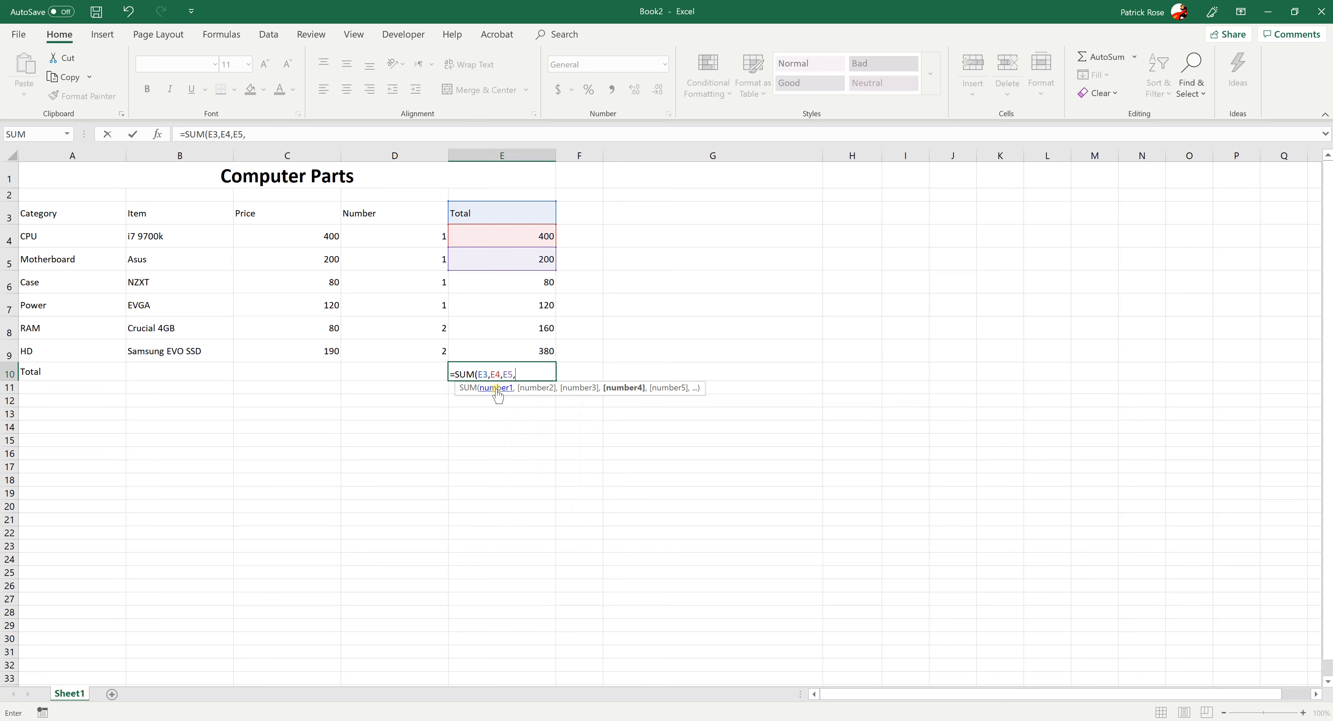
text(E6)
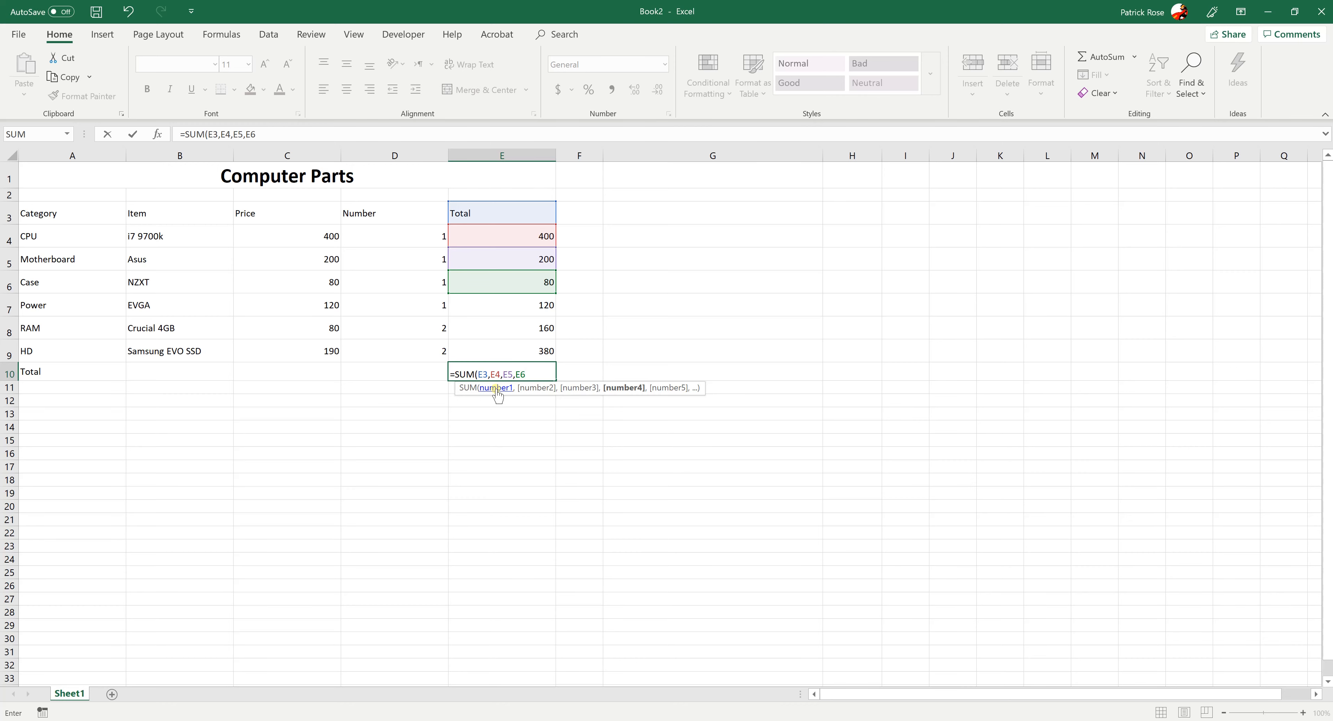
text())
key(Tab)
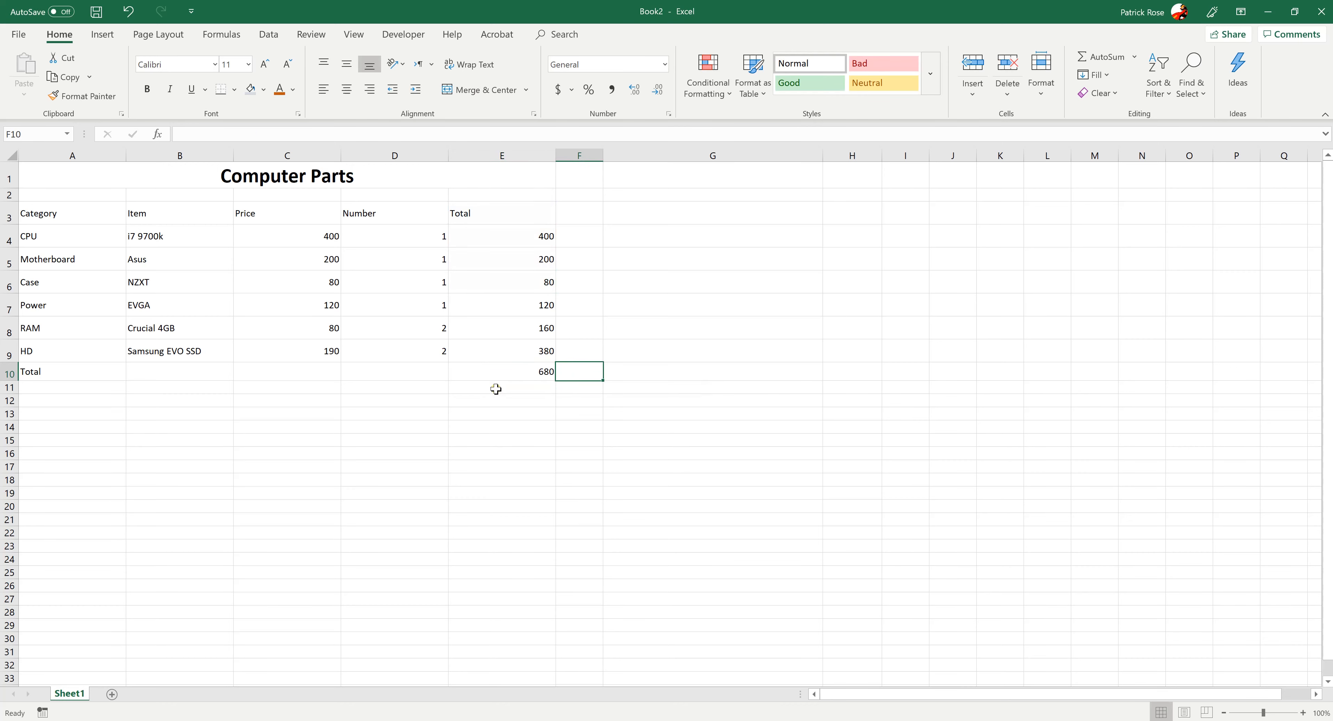
Change the formula in E10 to the range form =SUM(E4:E9)
click(496, 374)
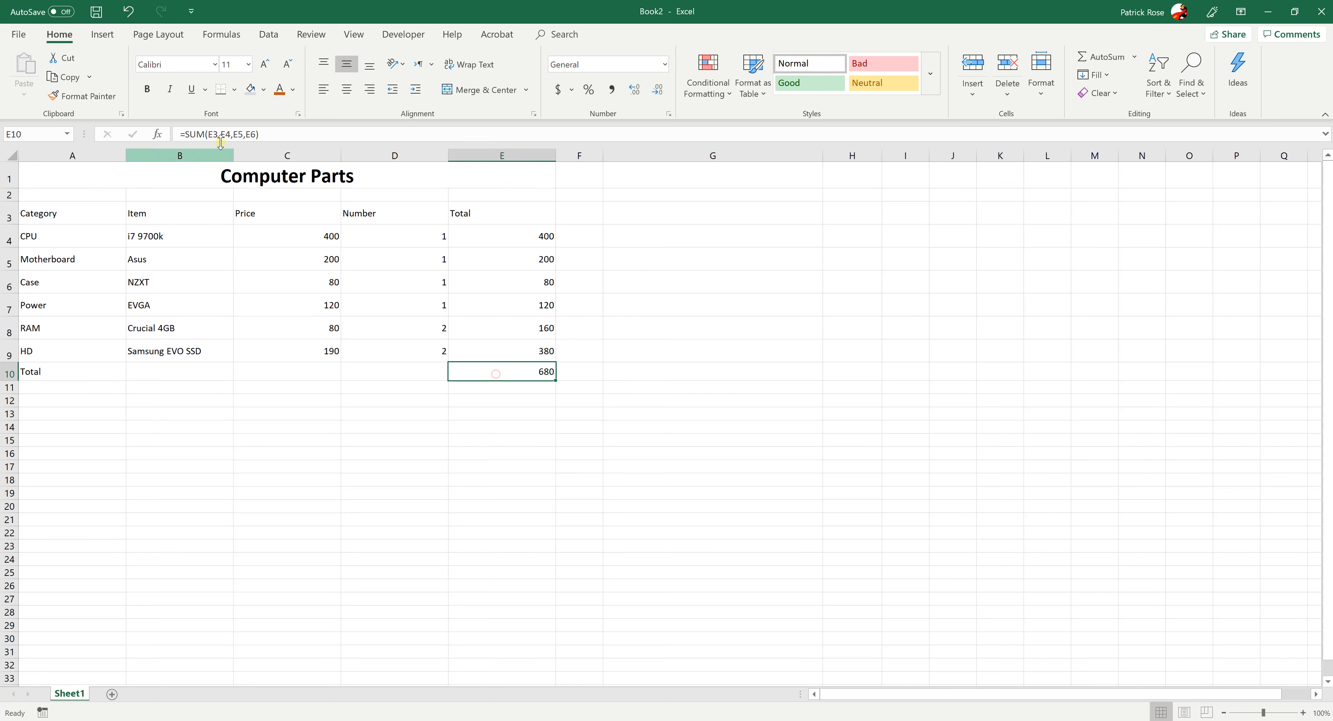
click(259, 134)
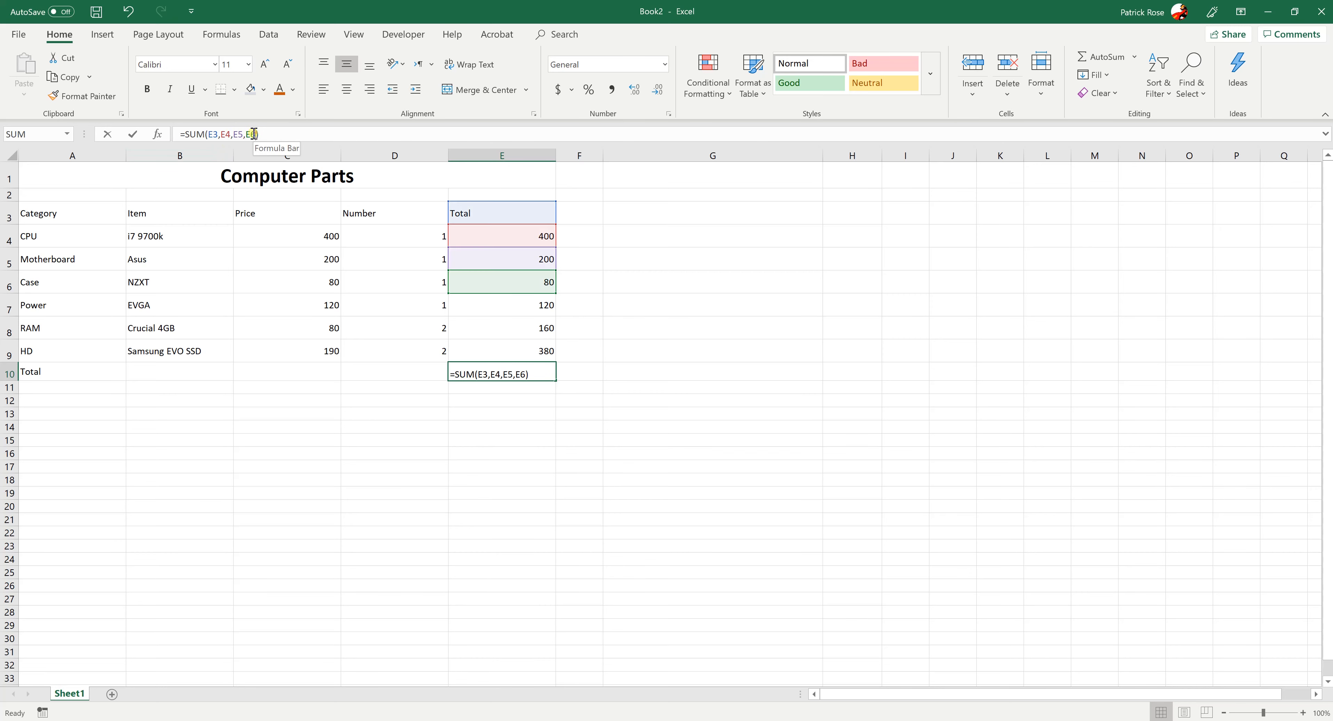
click(218, 133)
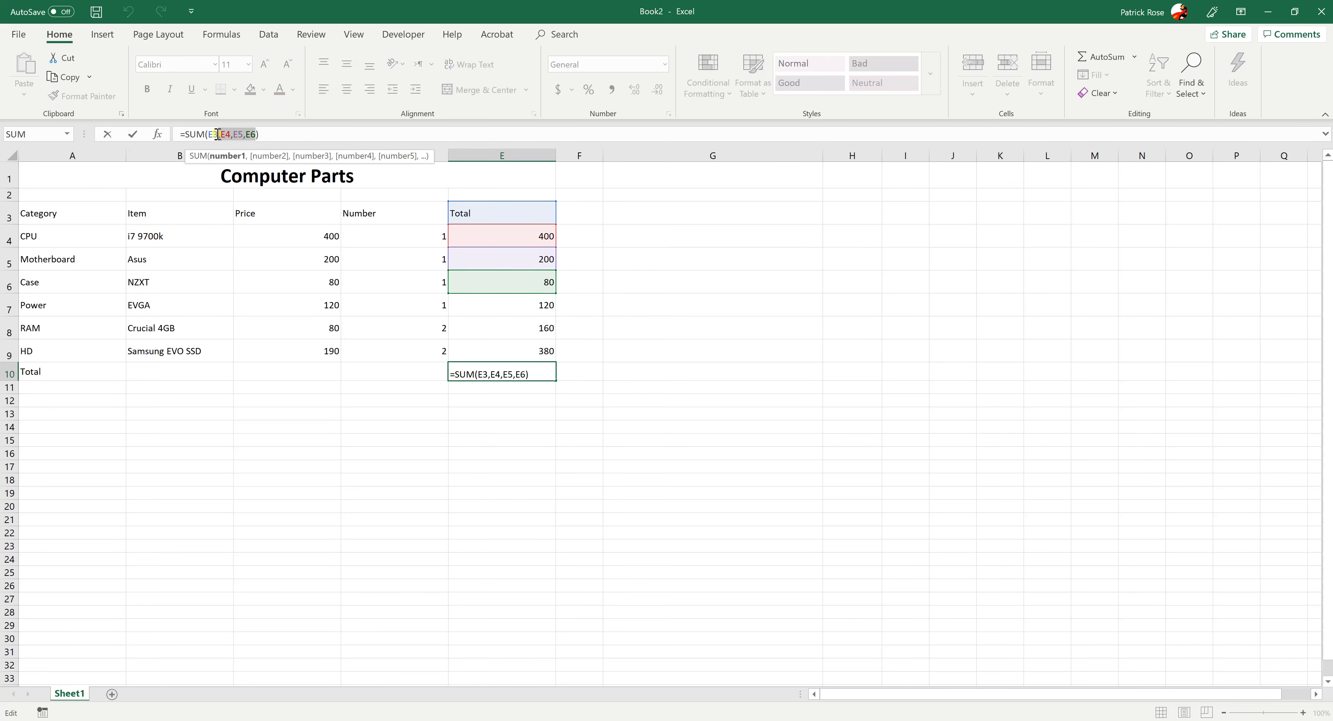
text(:)
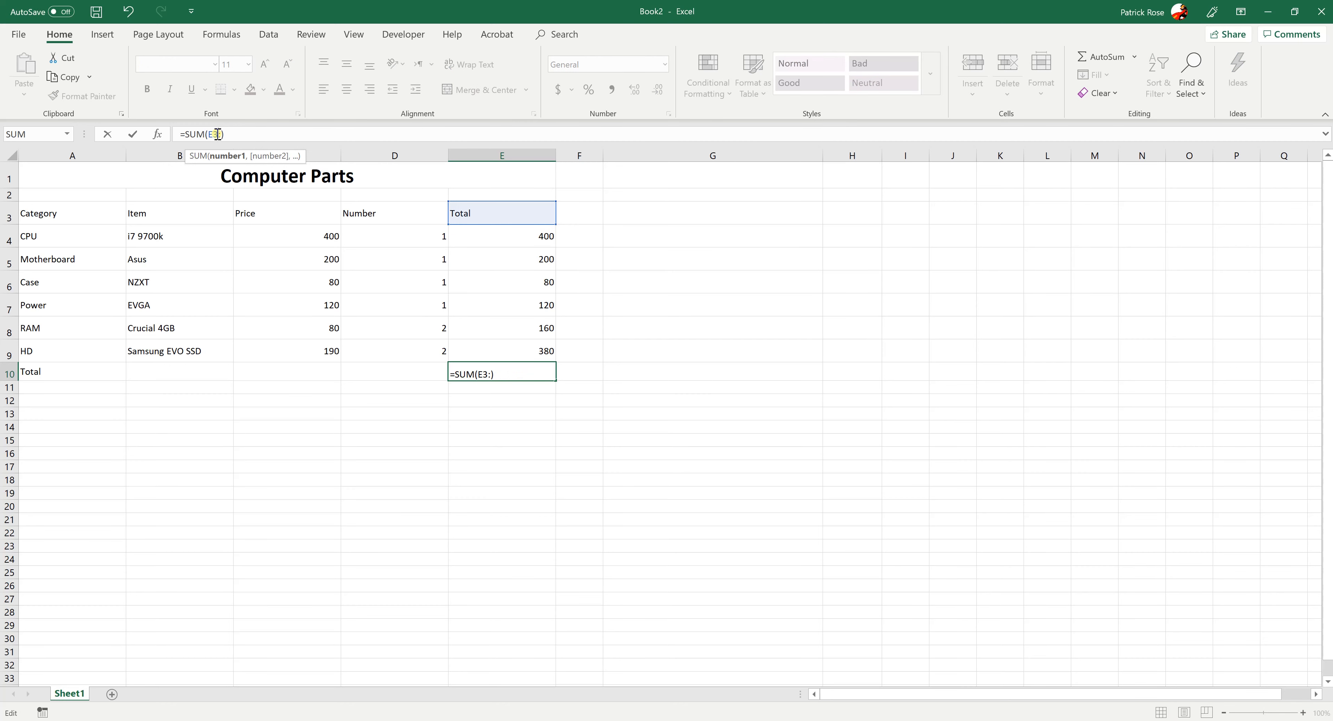
key(BackSpace)
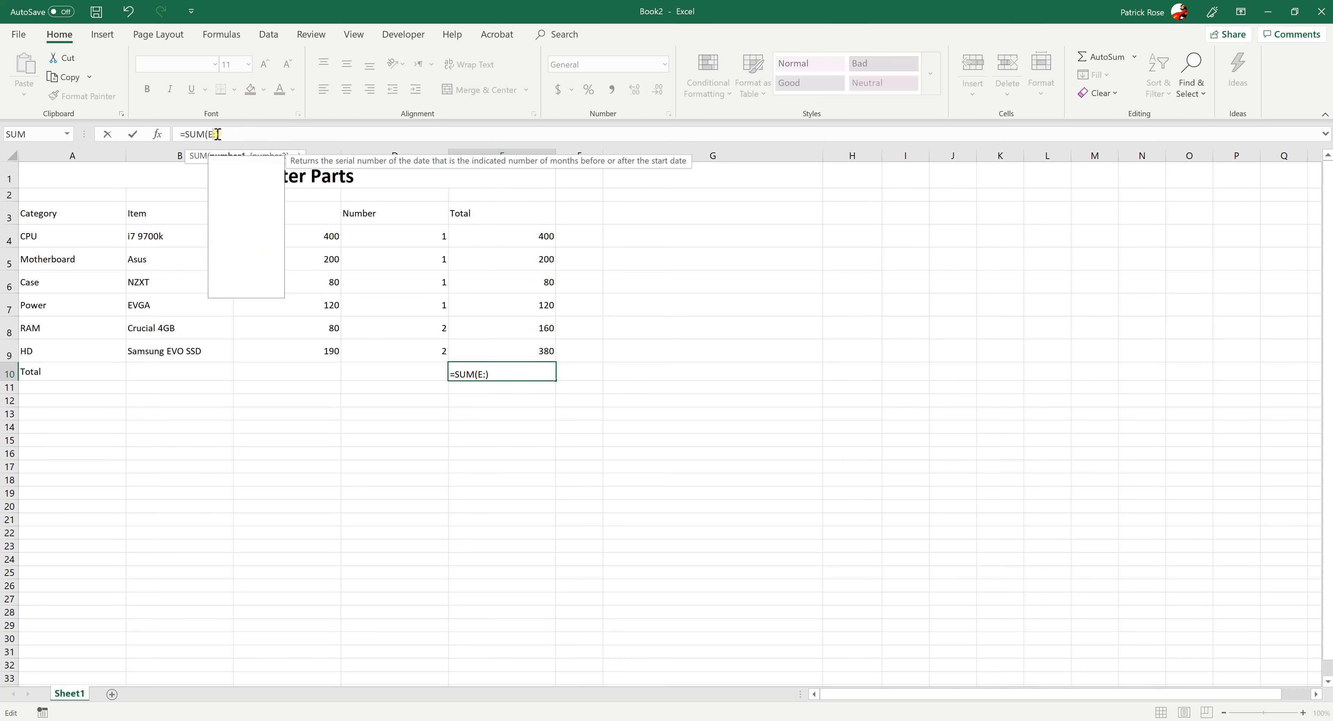
text(4:)
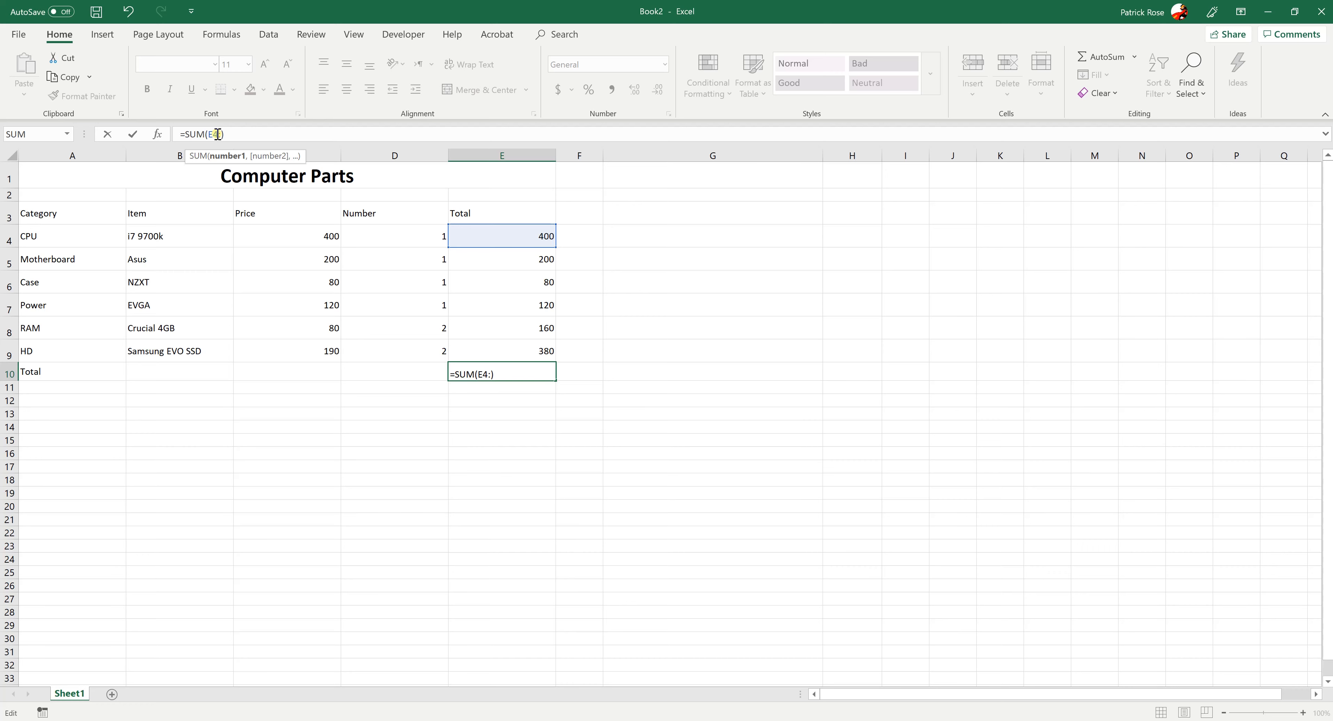
text(E9)
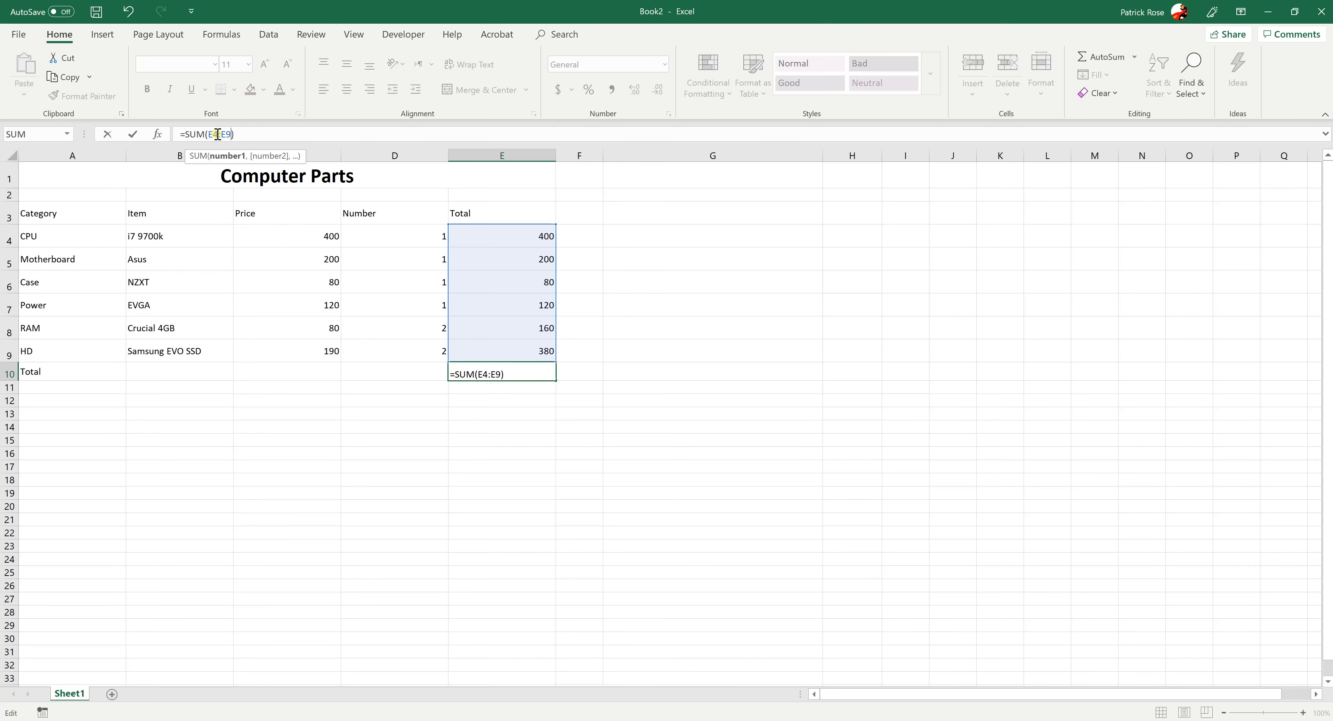
key(Return)
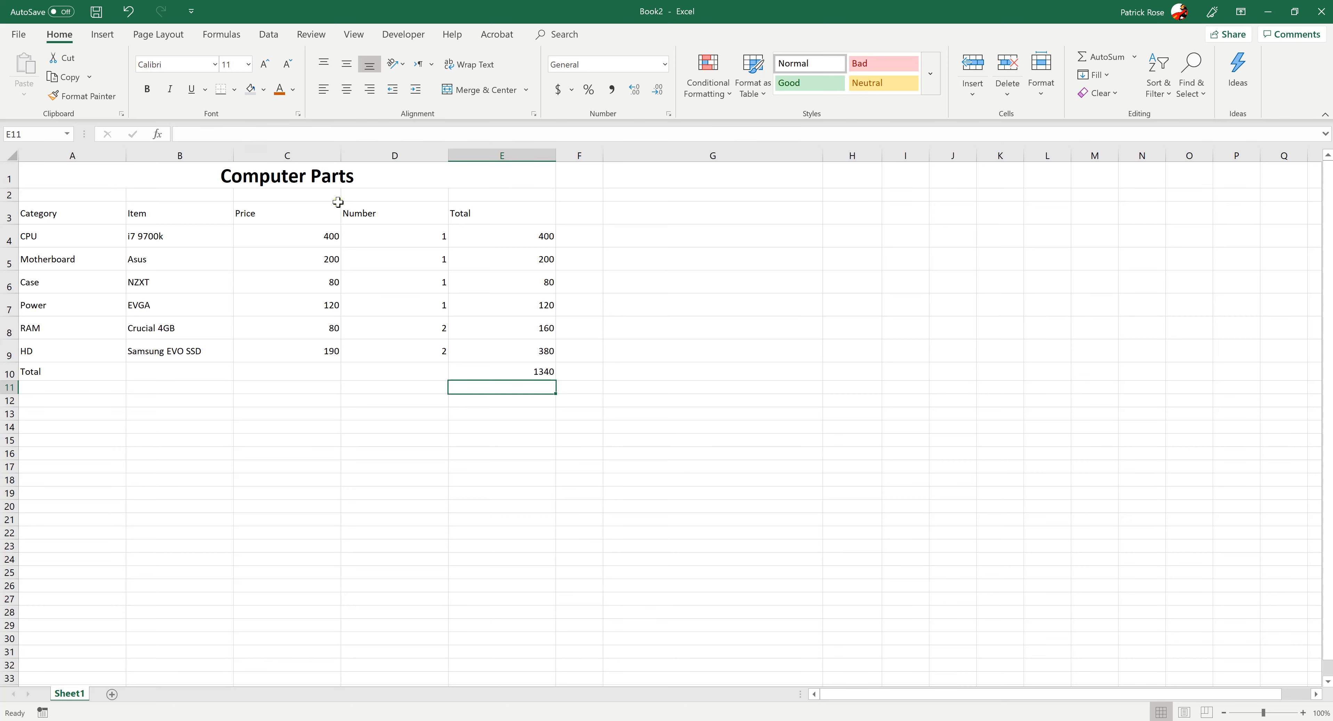
Clear the formula in E10 and use AutoSum there to insert =SUM(E4:E9)
click(481, 373)
key(BackSpace)
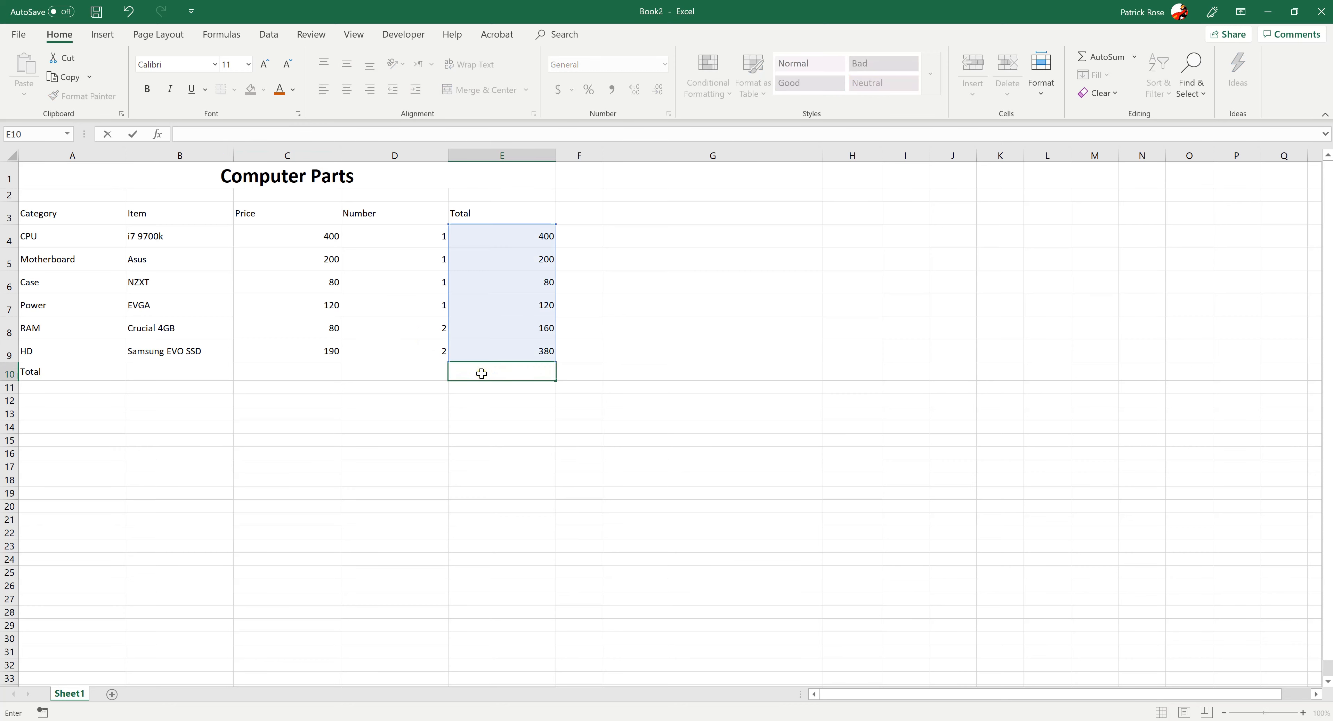
click(472, 449)
click(474, 374)
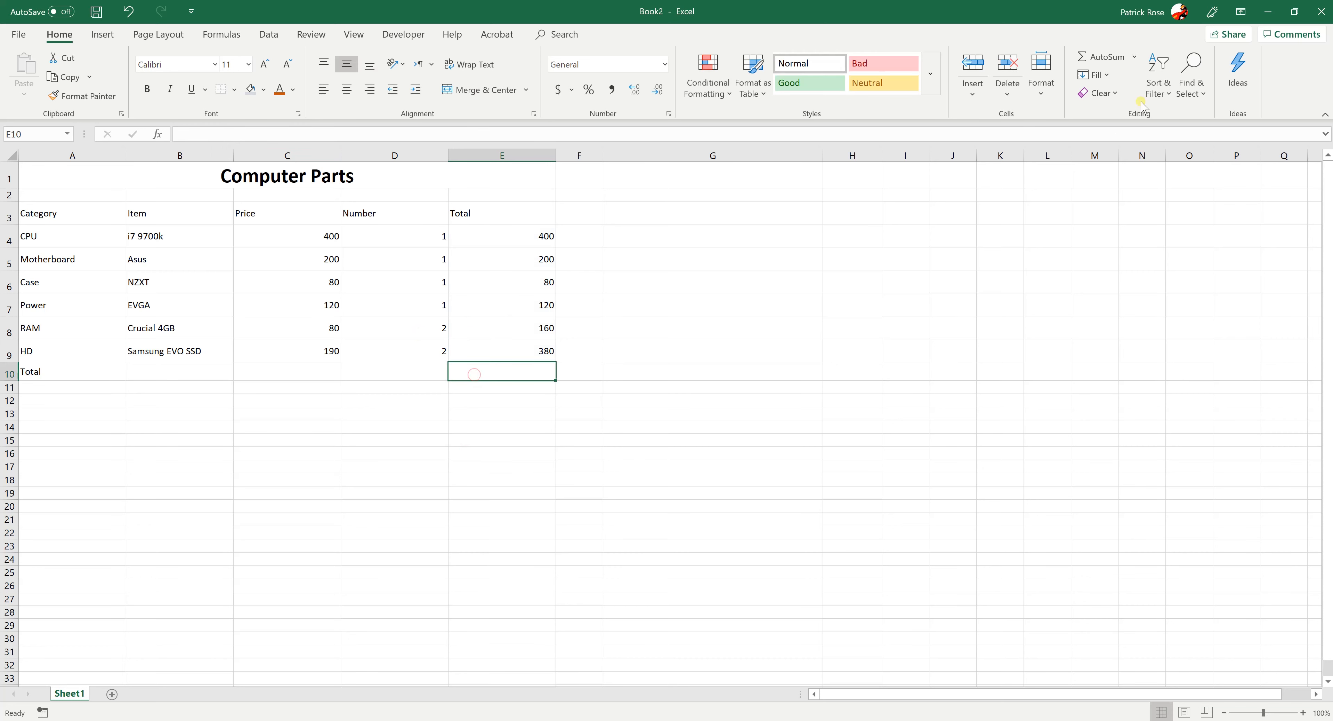
click(1106, 57)
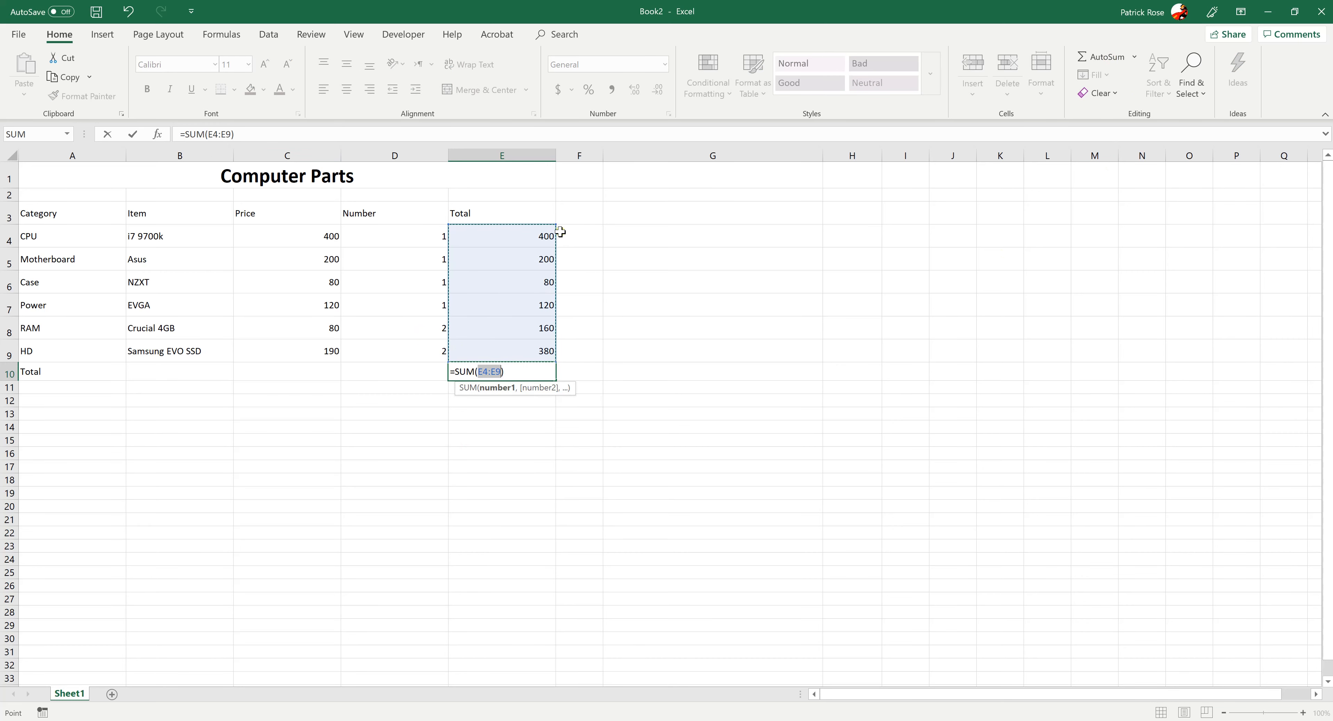
key(Return)
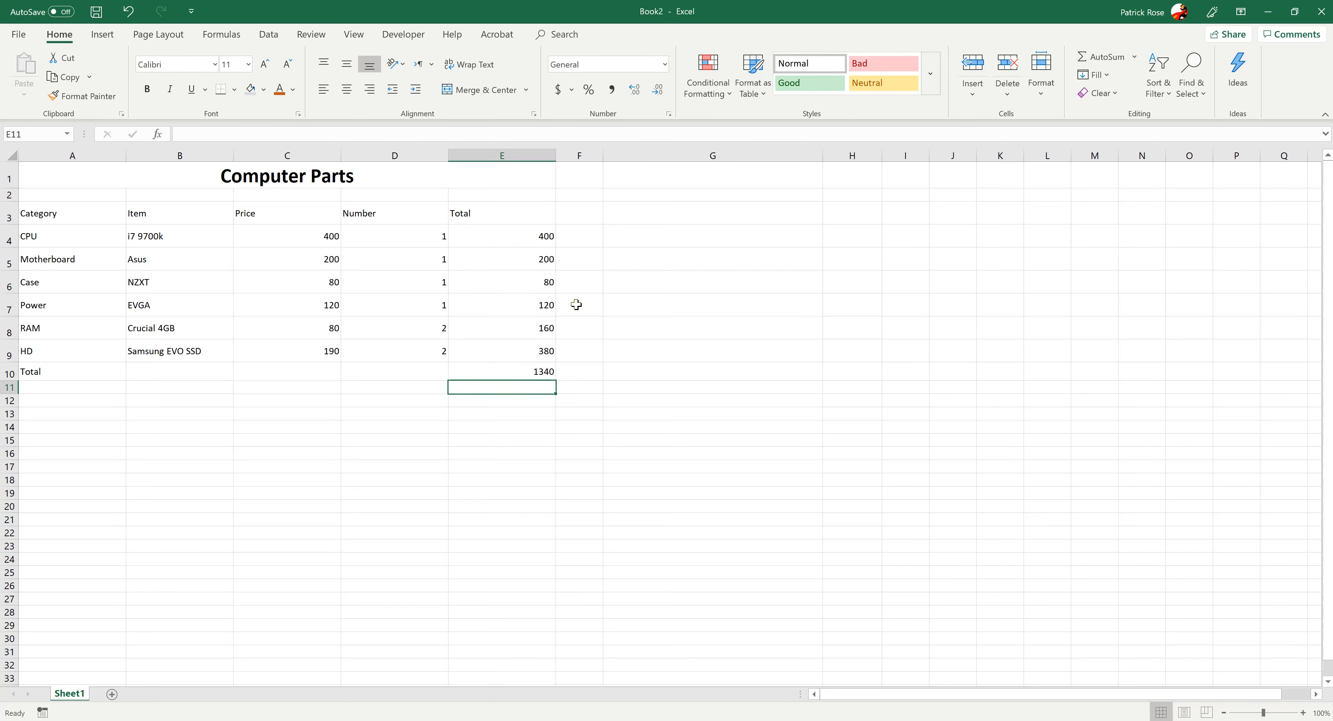
click(517, 307)
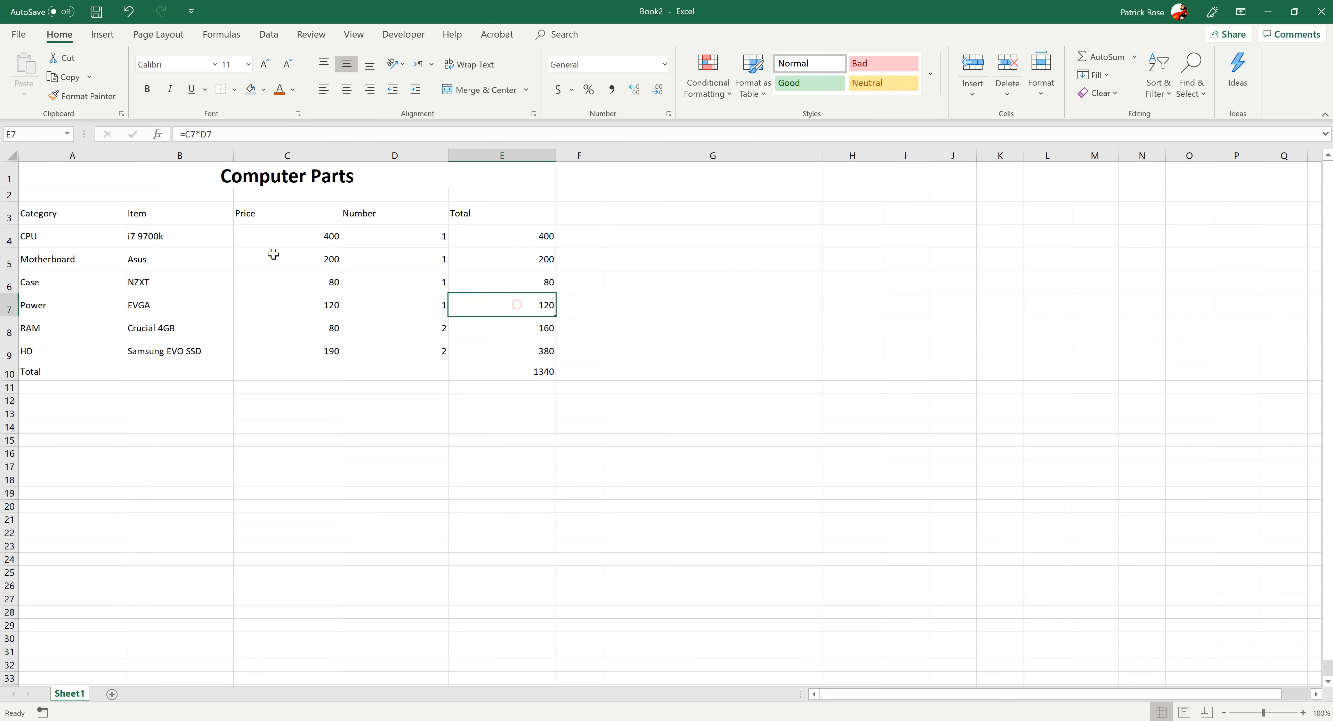
click(268, 235)
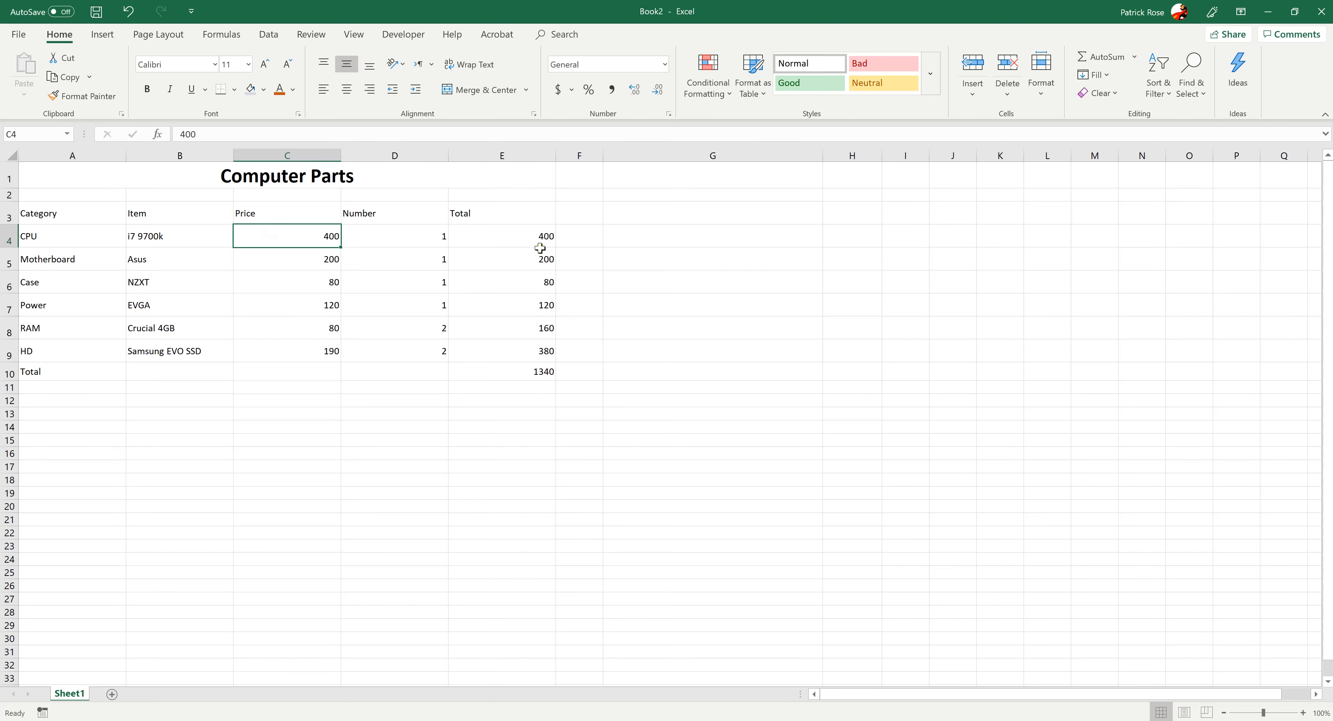
click(422, 330)
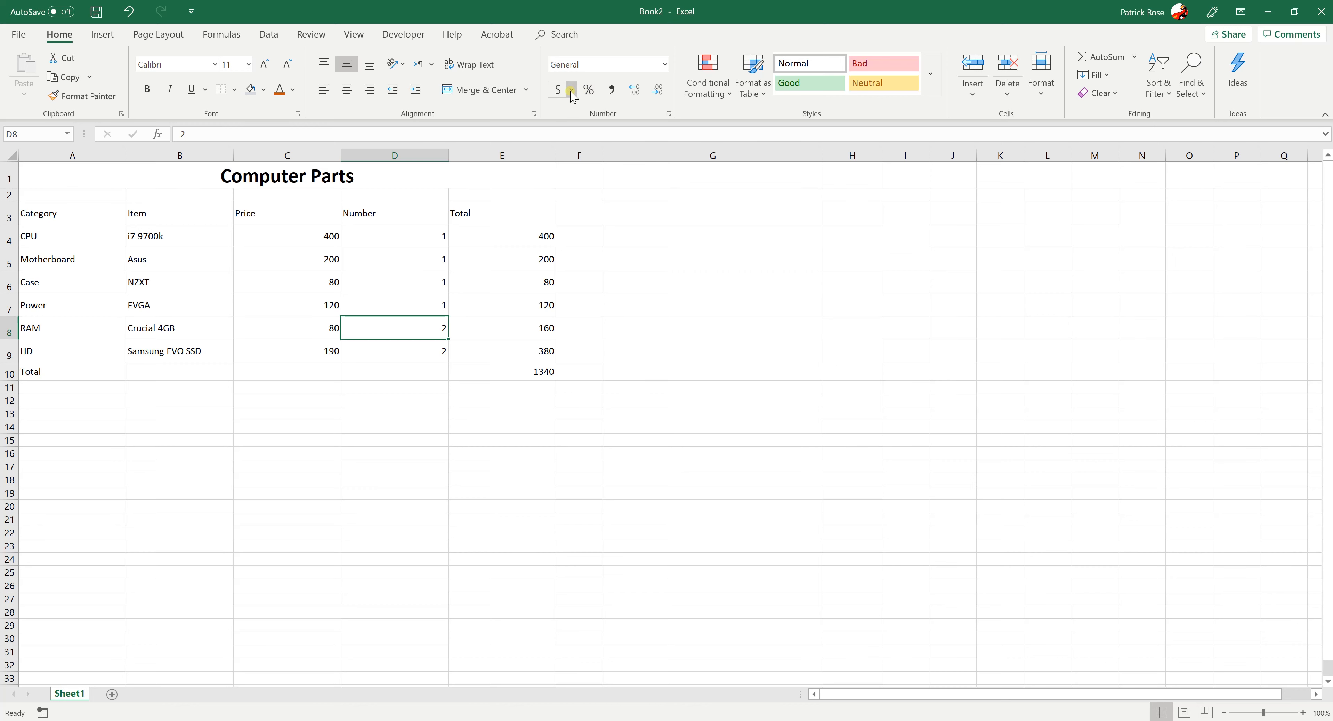
Try the Percentage format and the comma style on the prices in C4:C9
click(321, 242)
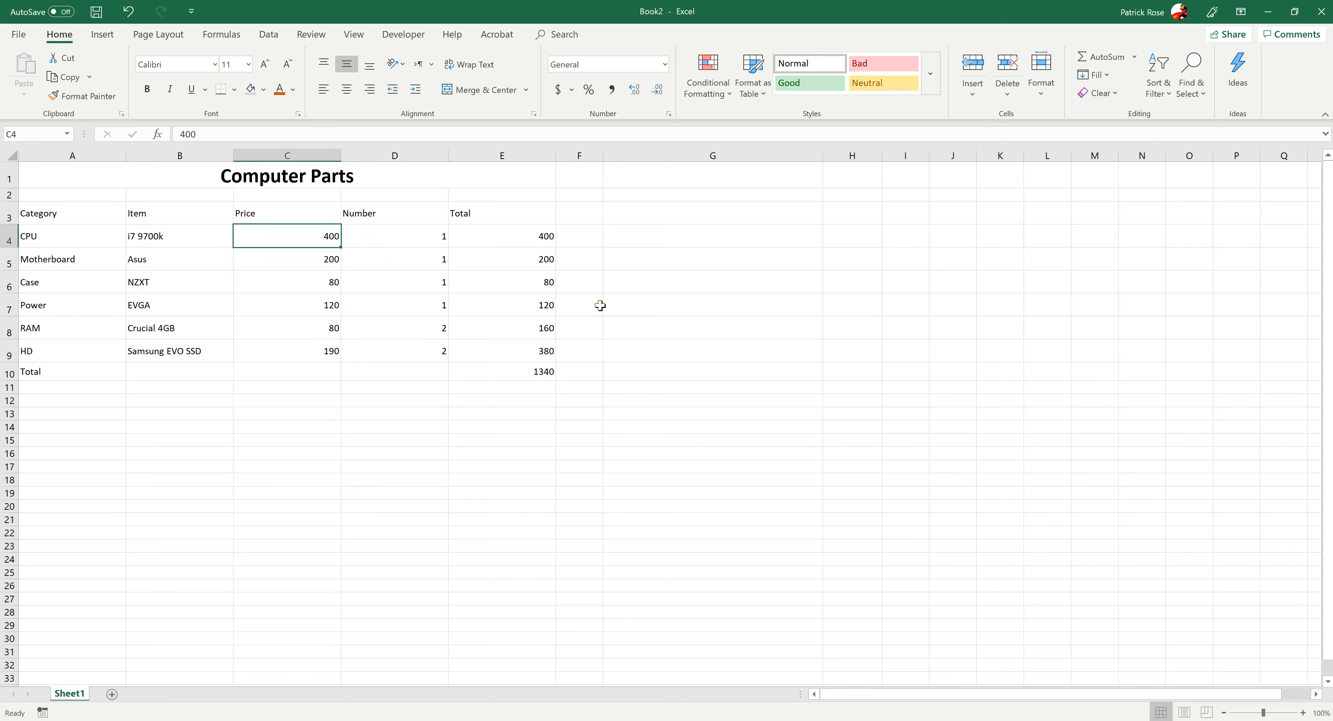
drag(327, 244, 290, 352)
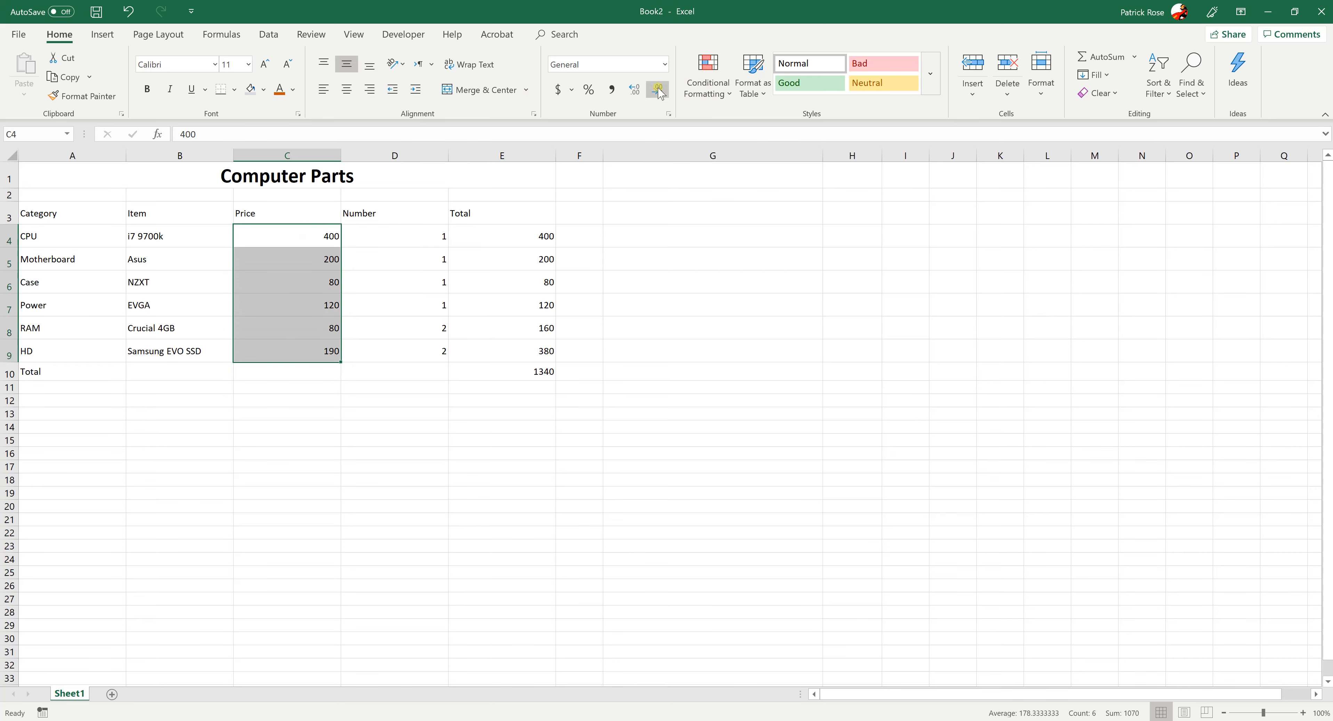
click(665, 65)
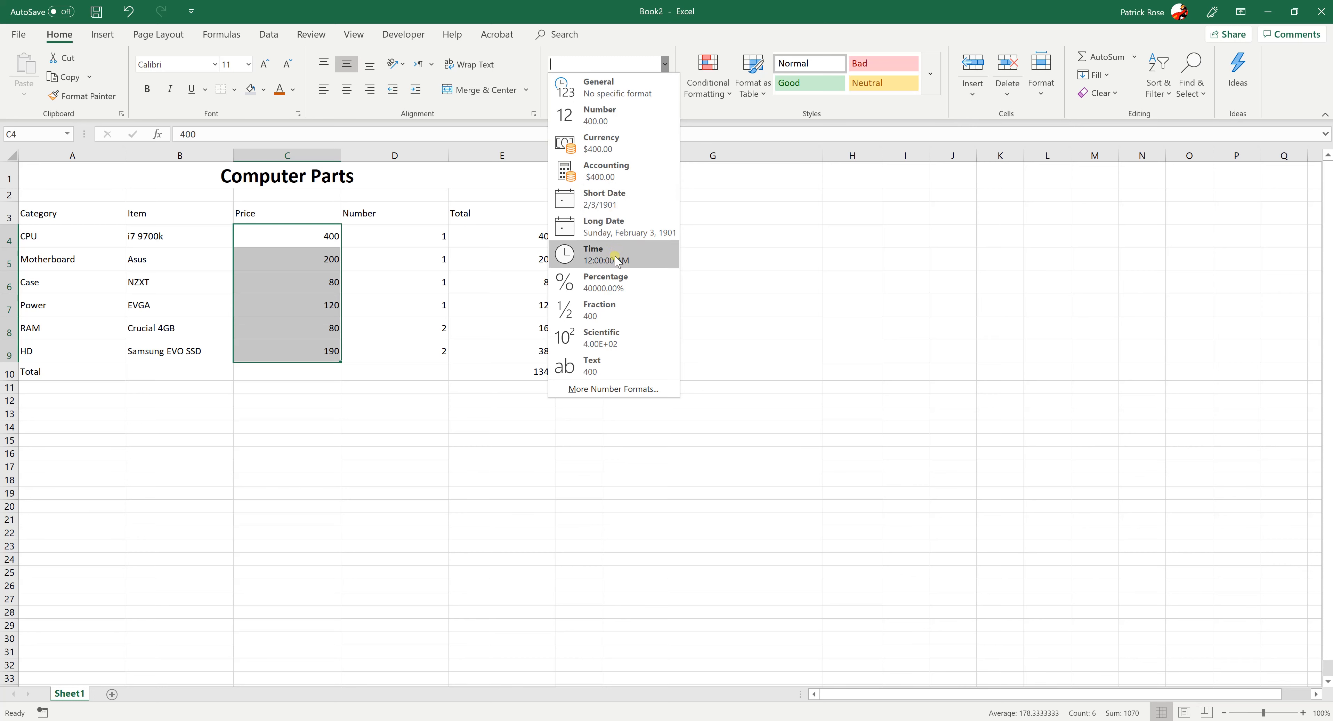
click(601, 283)
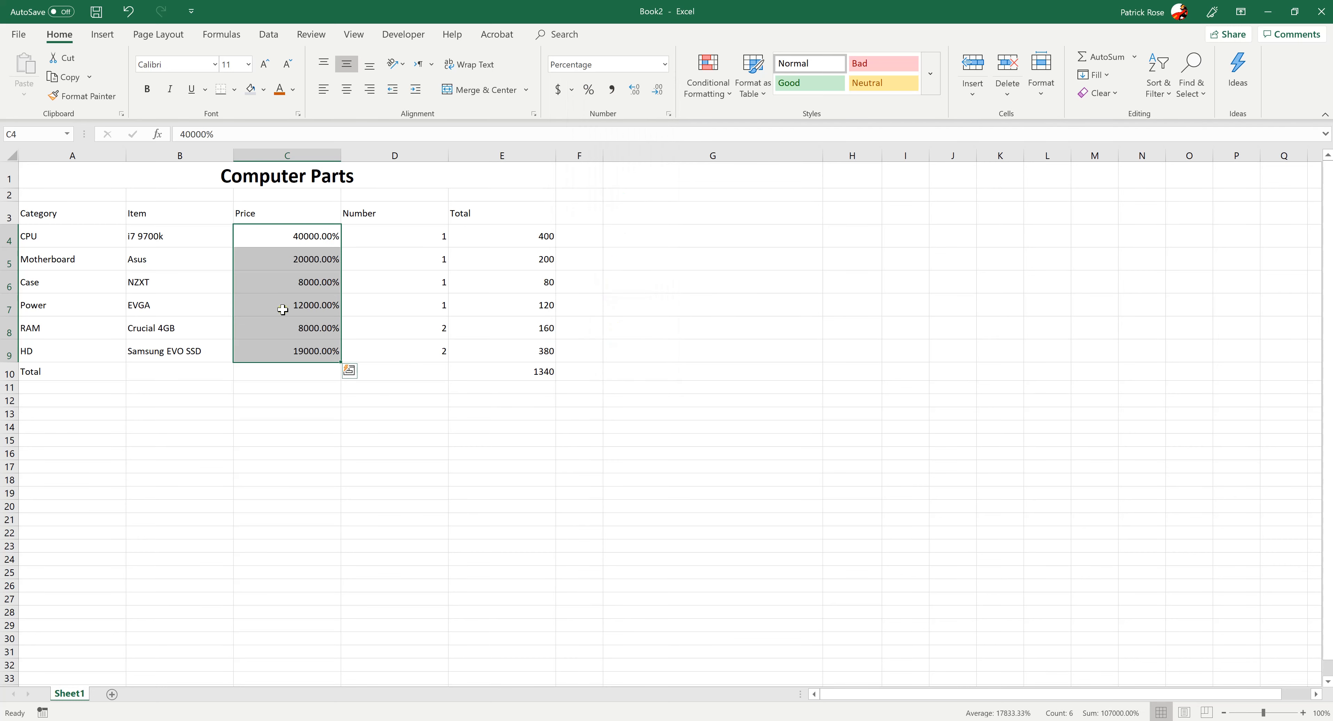
click(612, 89)
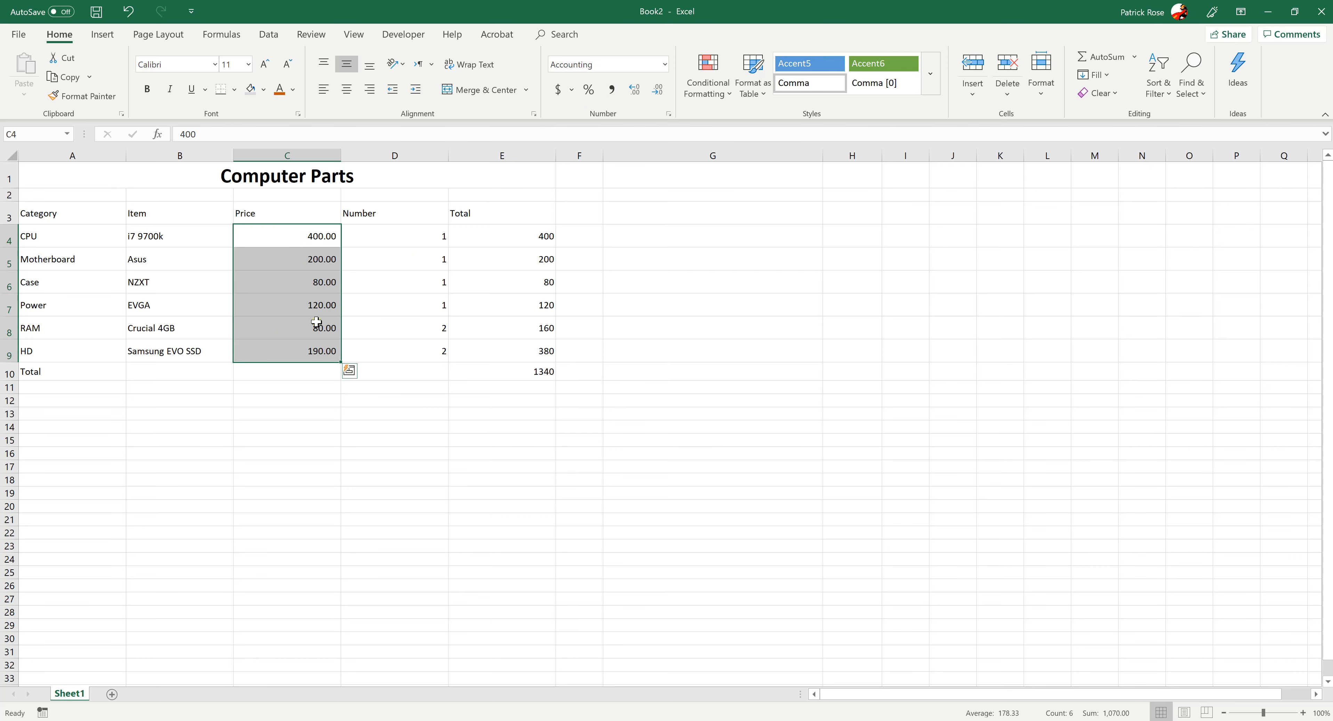
Apply the dollar Accounting format to the prices in C4:C9 and reduce them to no decimal places
click(558, 96)
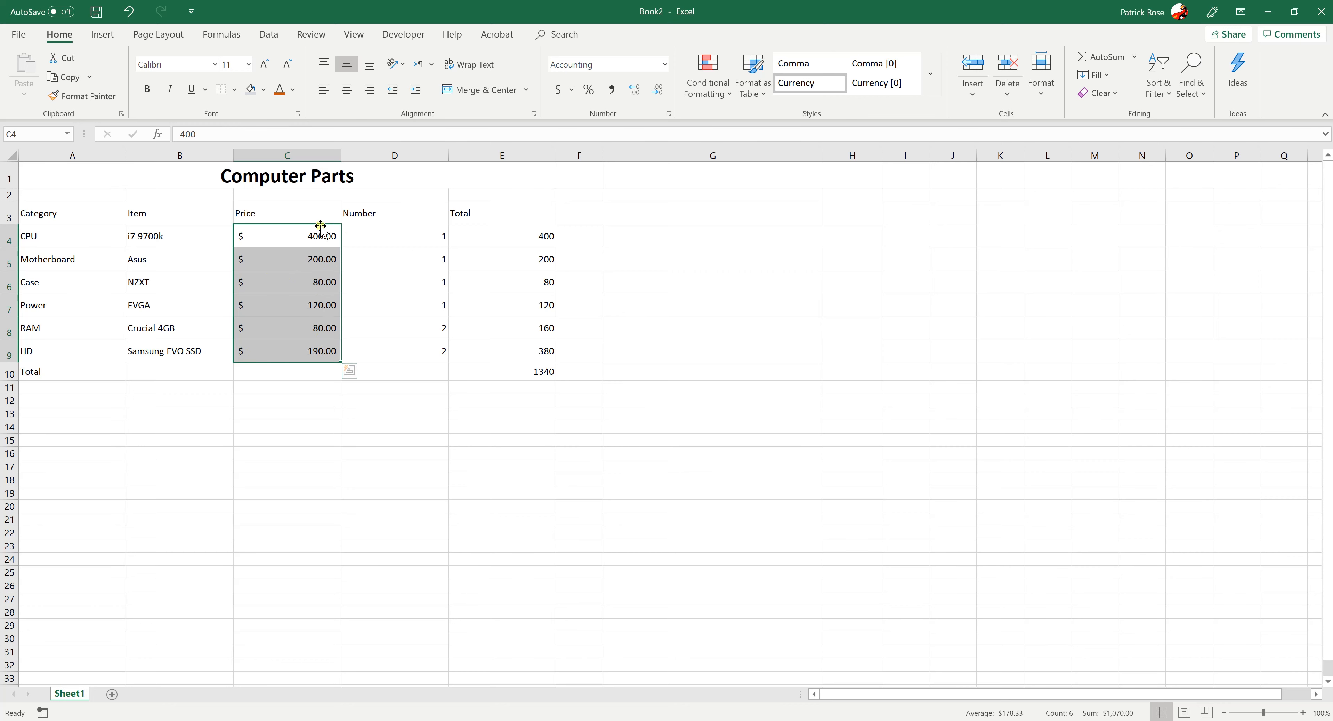
click(657, 90)
click(654, 90)
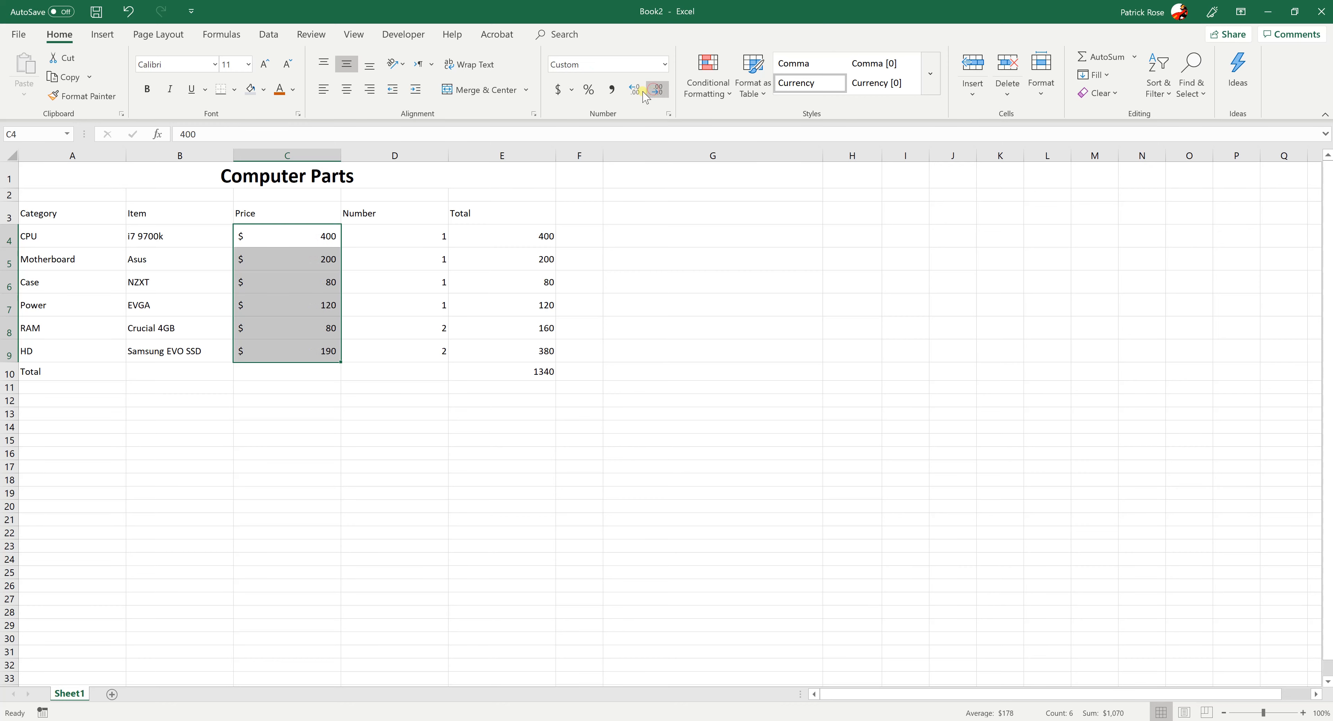
click(635, 91)
click(637, 92)
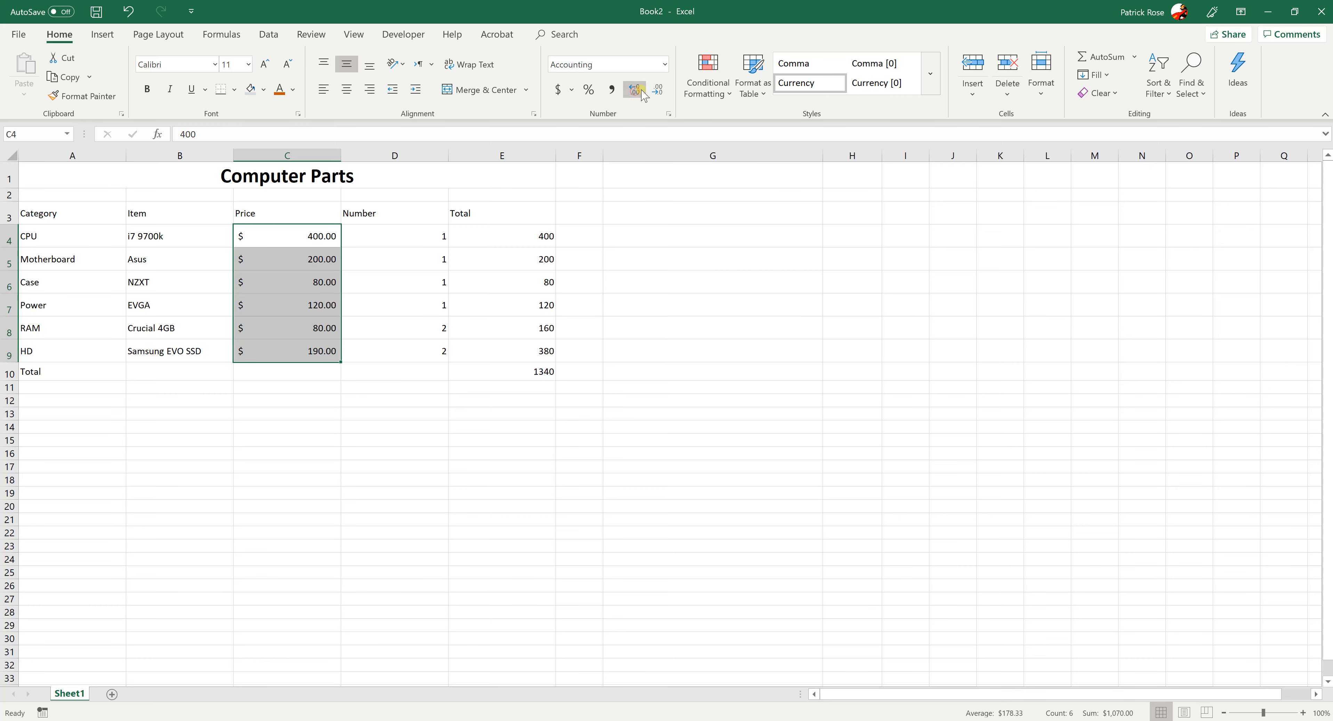
click(652, 93)
click(652, 92)
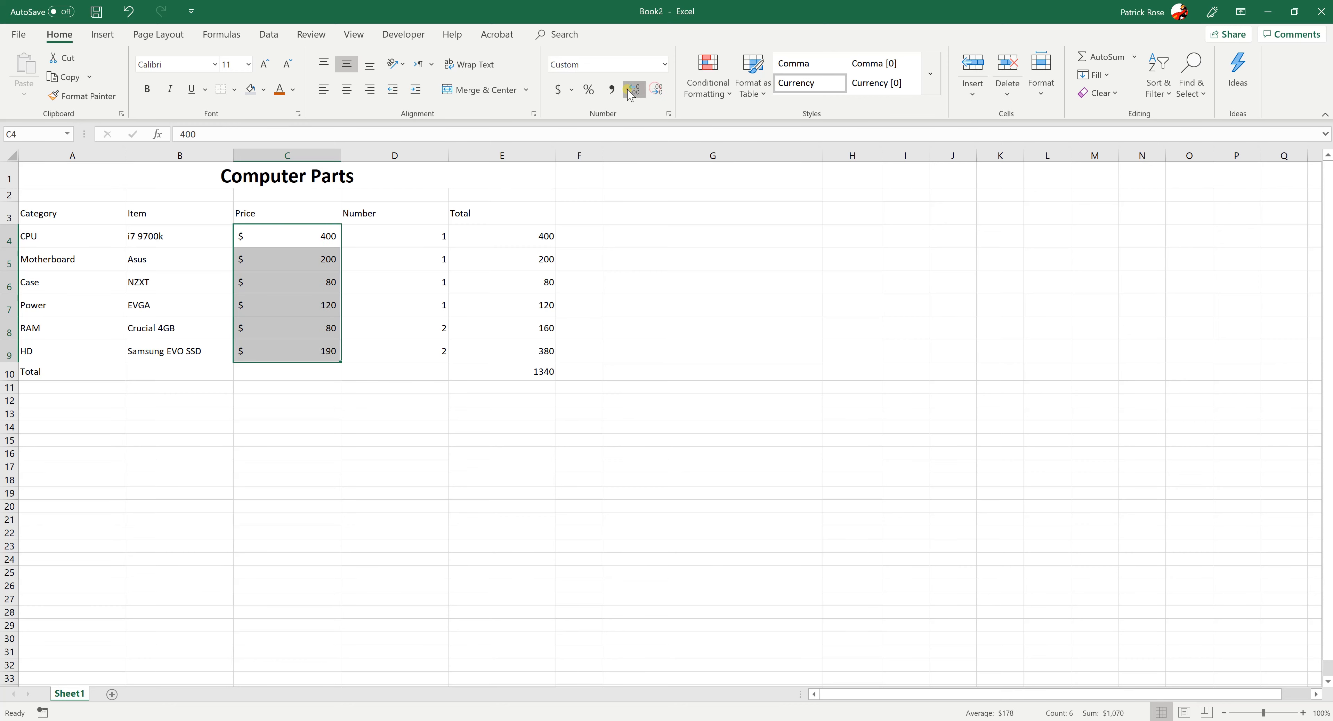
click(635, 92)
click(635, 91)
click(657, 92)
click(657, 93)
Format the totals in E4:E10 as dollar Accounting values with no decimal places
drag(512, 233, 489, 372)
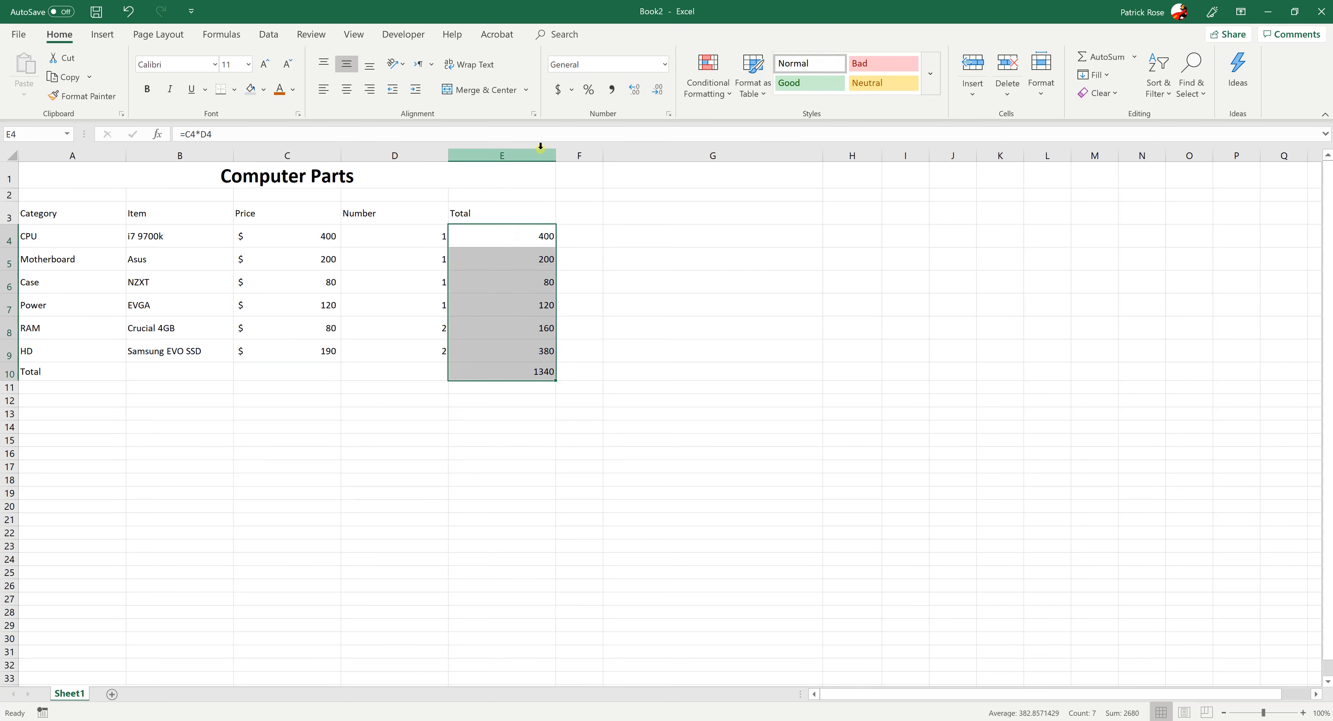
click(558, 92)
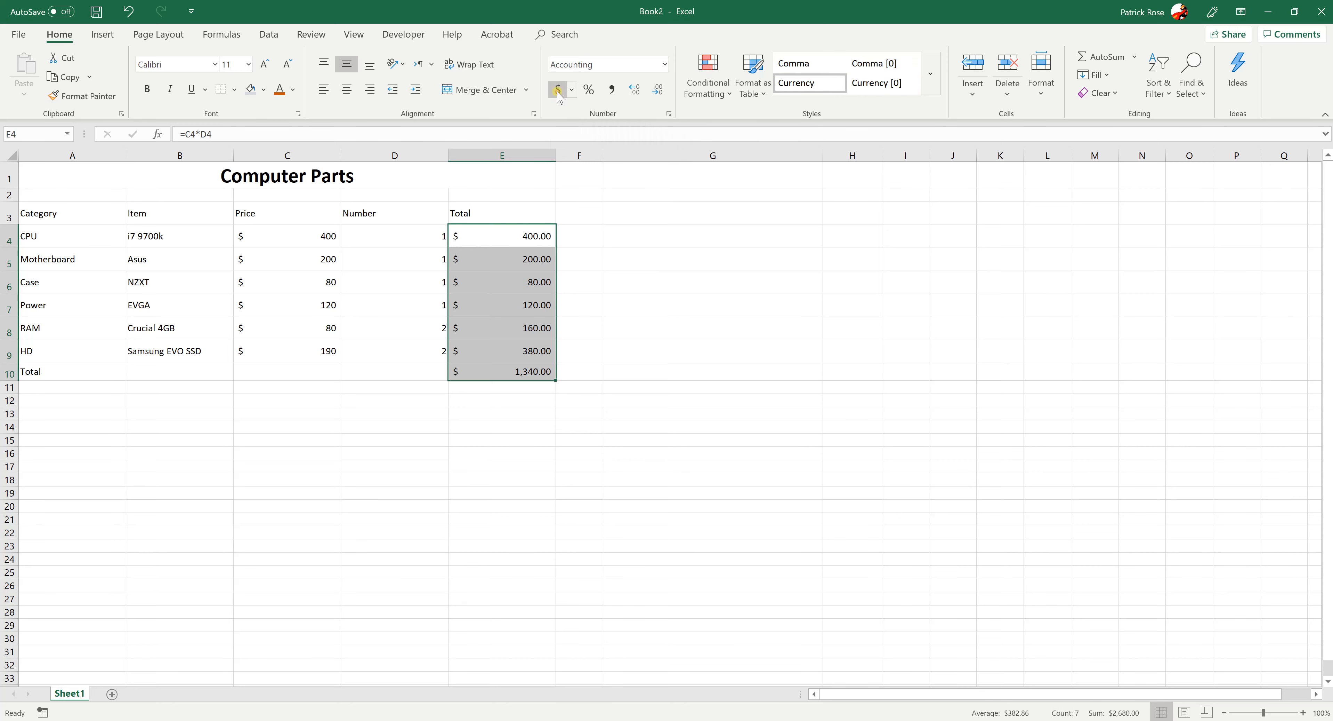
click(658, 89)
click(657, 89)
click(457, 476)
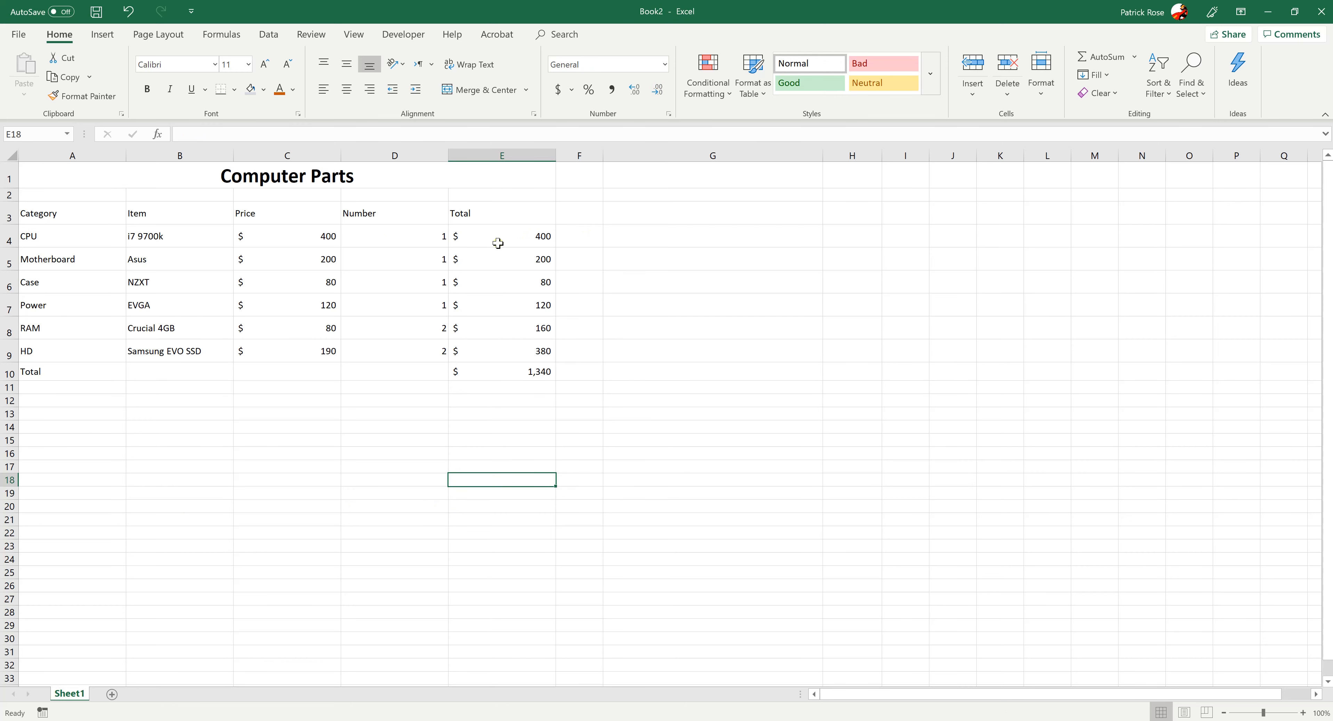
Examine the formulas in E10 and E9 together with the HD row's price and number cells
click(471, 374)
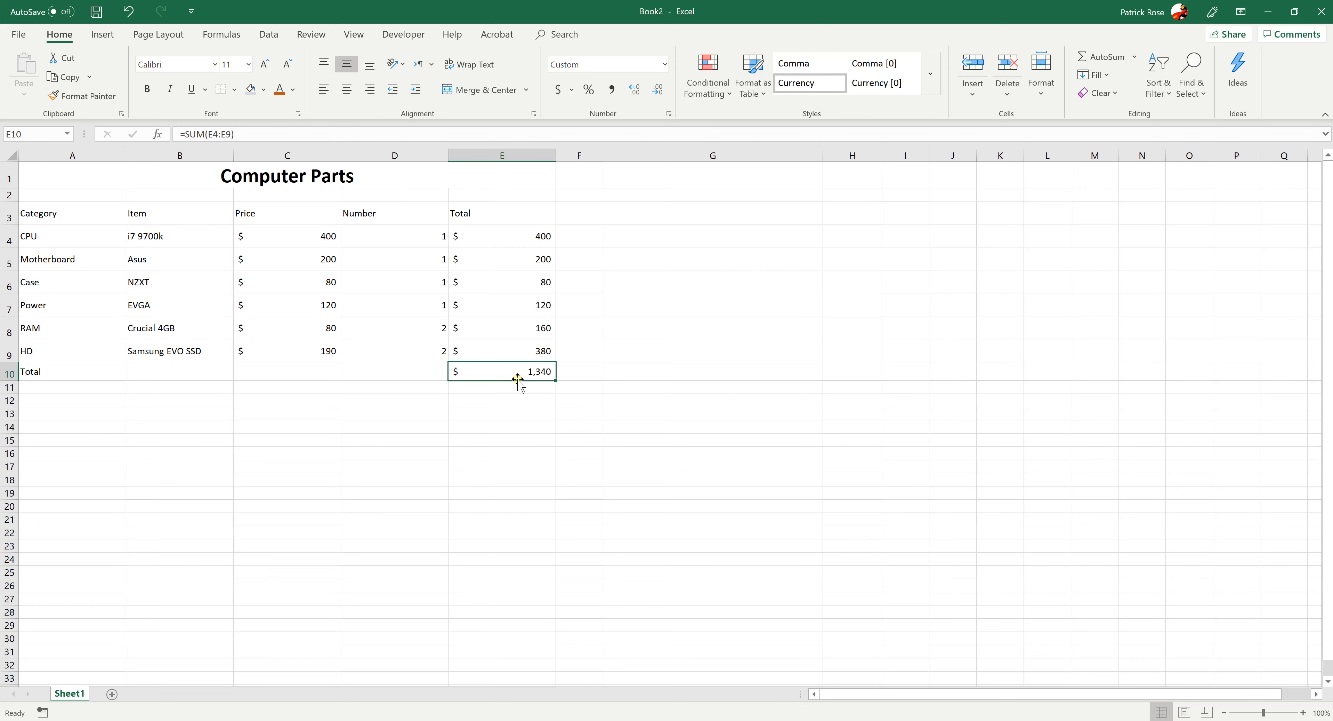
click(419, 352)
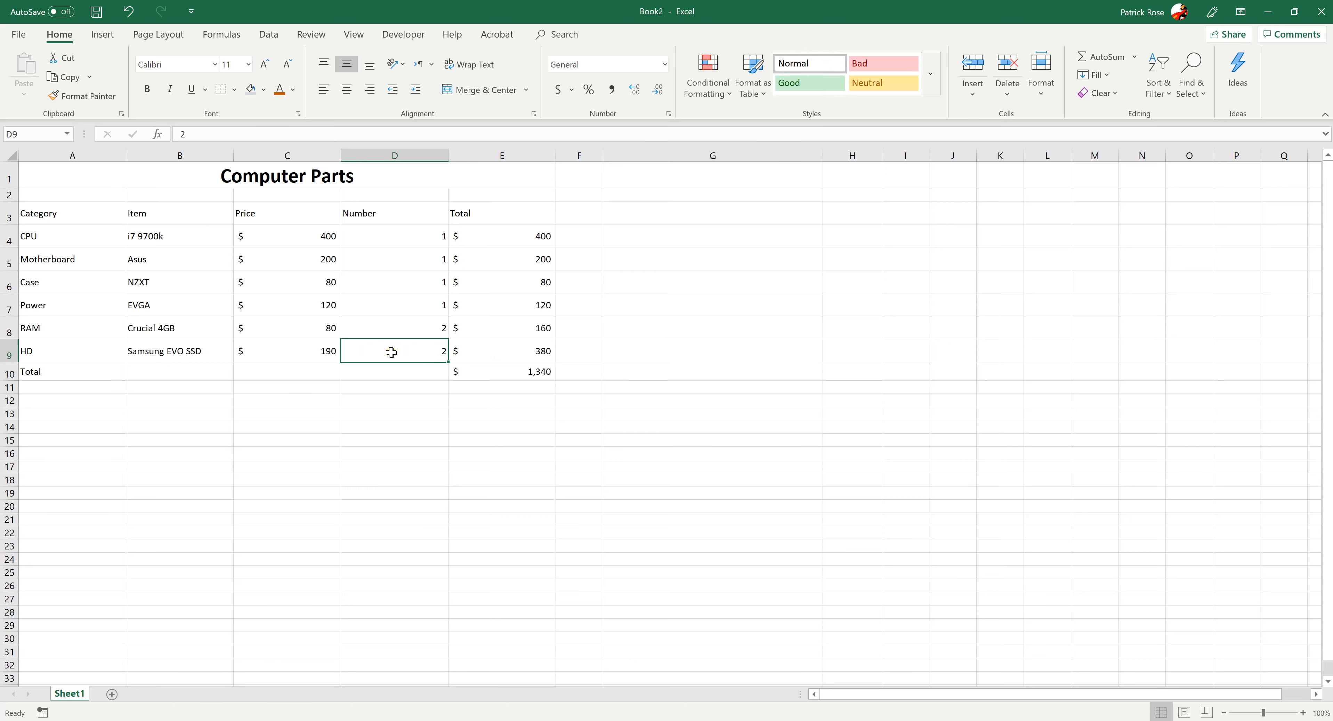
click(332, 350)
click(504, 347)
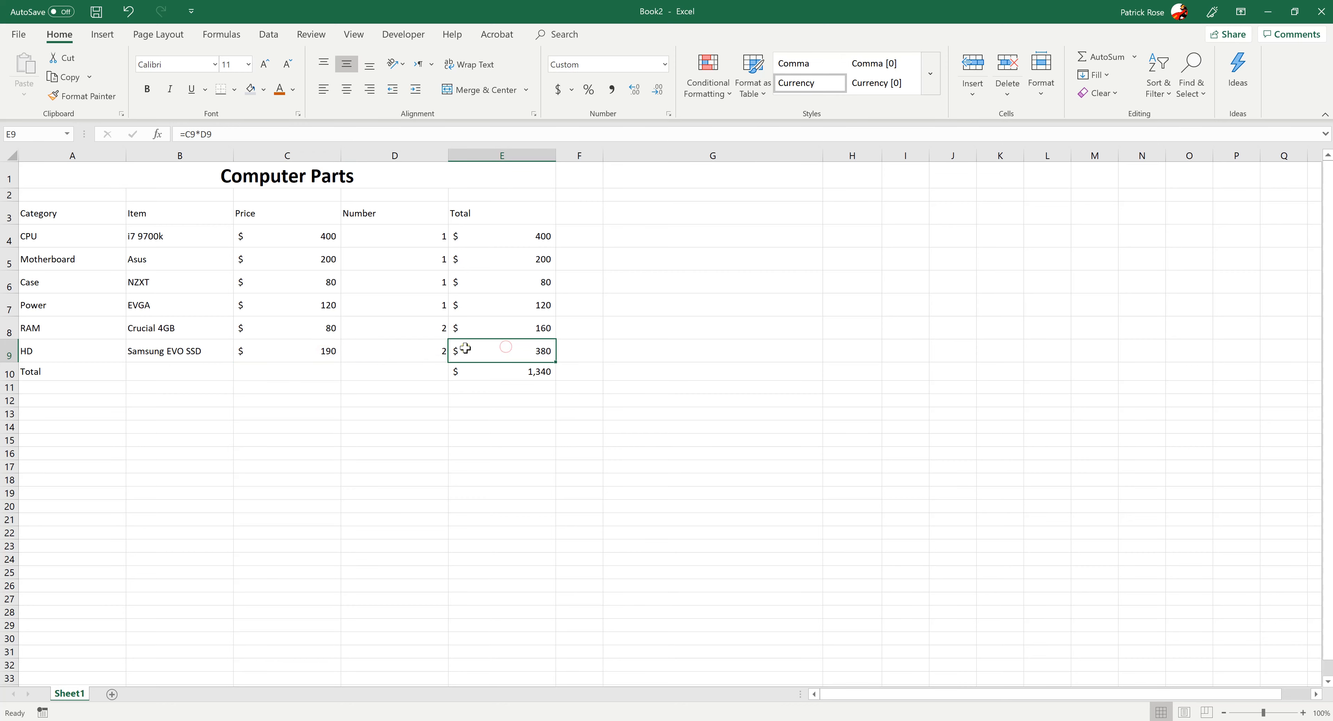
click(506, 372)
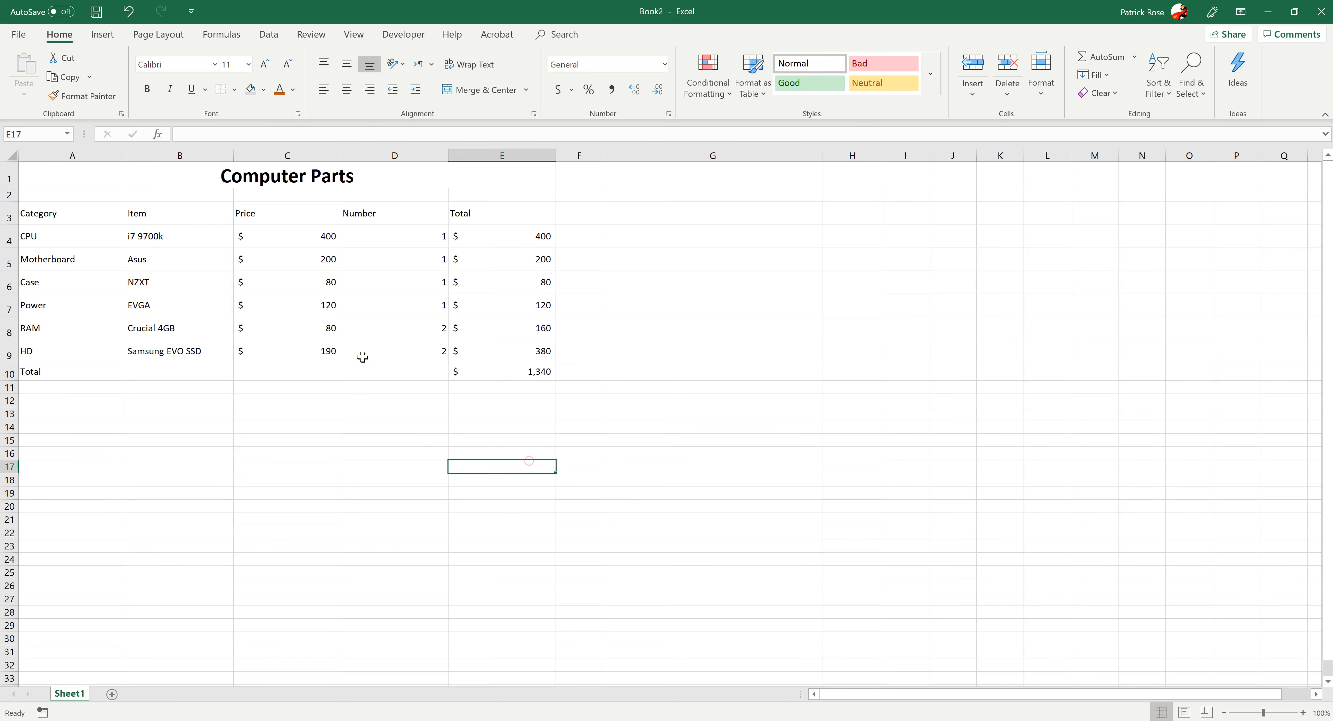
click(317, 408)
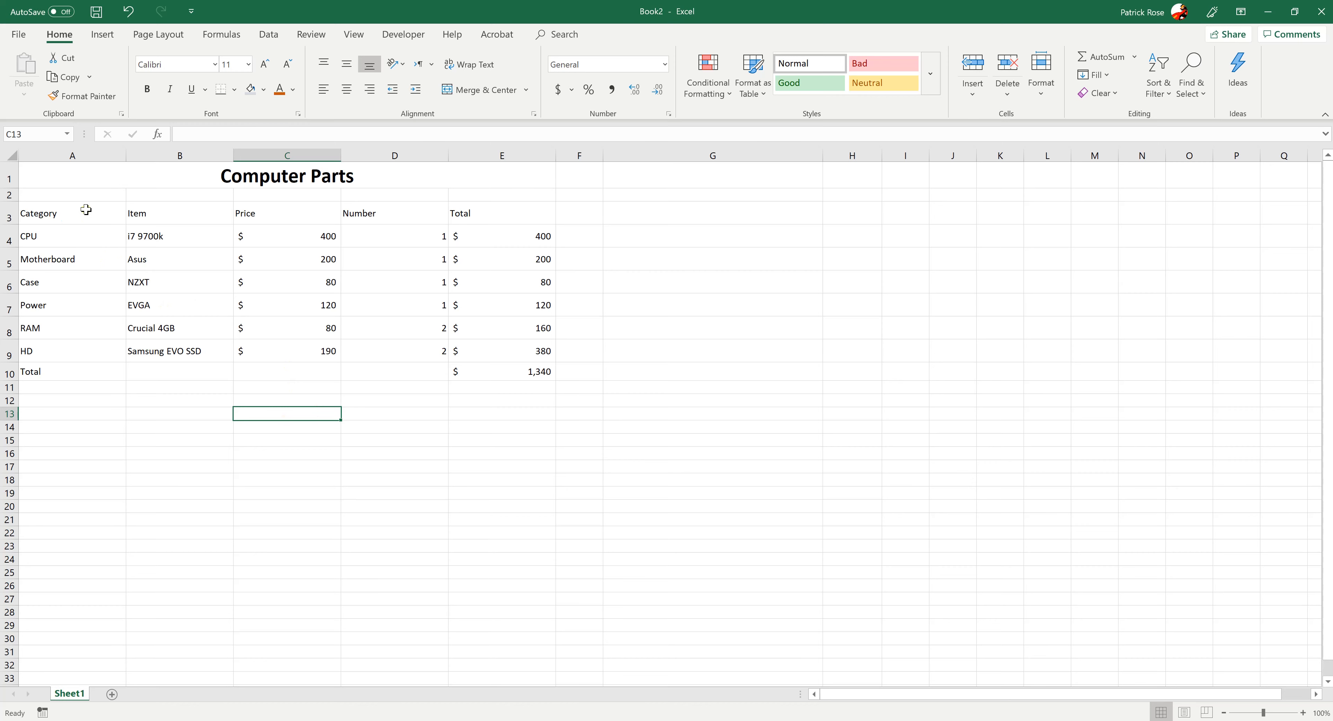
Make the header row A3:E3 bold and leave those header cells selected
drag(86, 209, 500, 202)
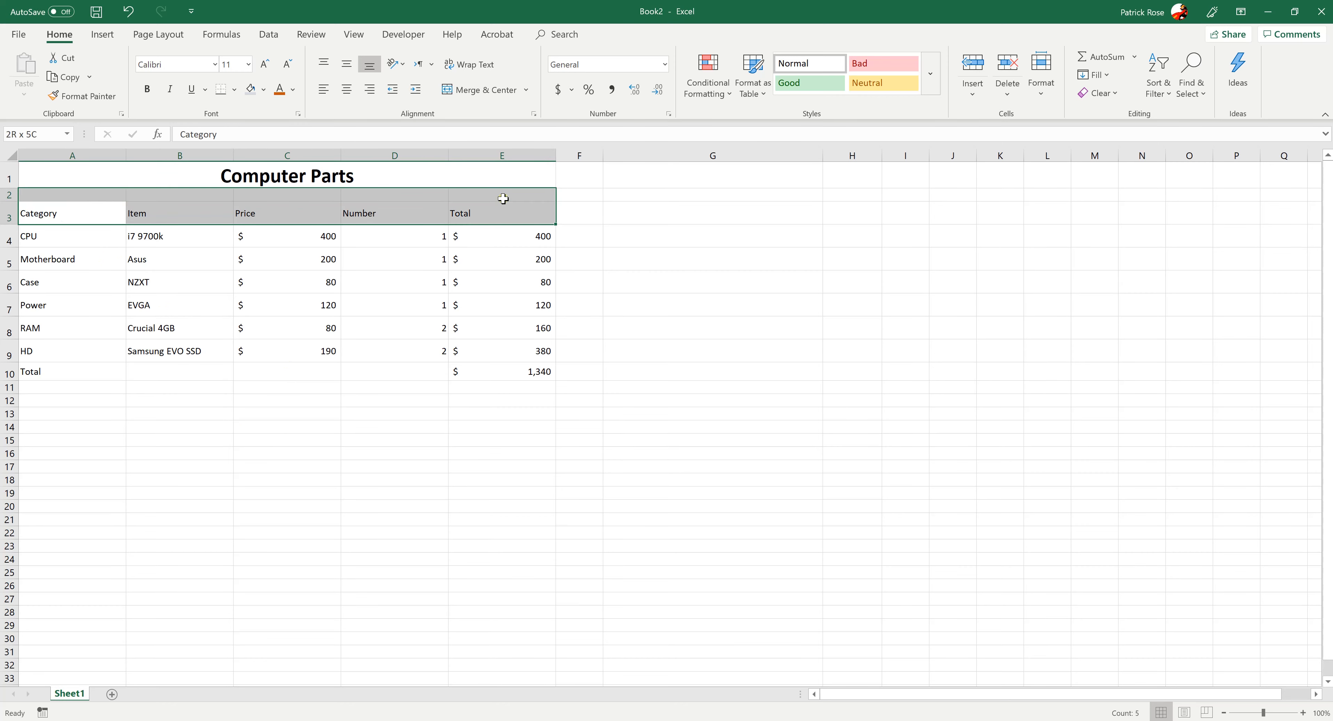
click(147, 89)
click(242, 402)
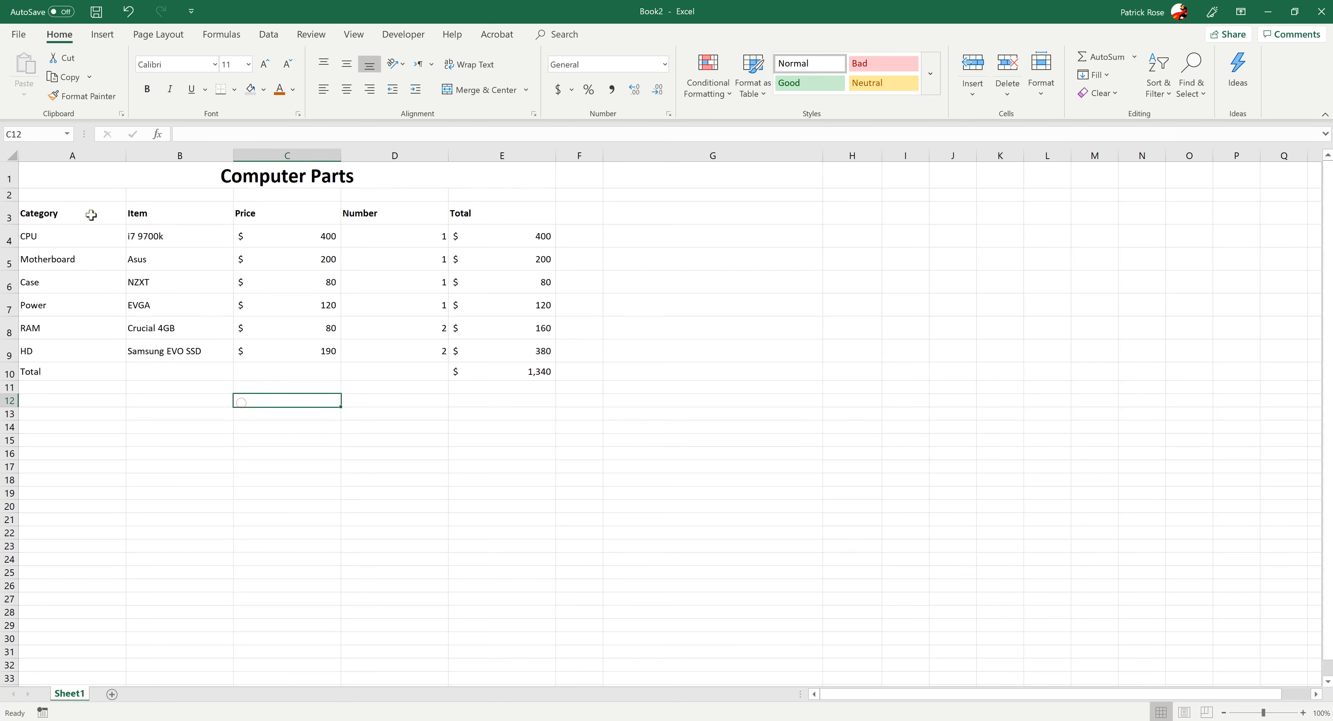
drag(91, 215, 48, 214)
click(470, 309)
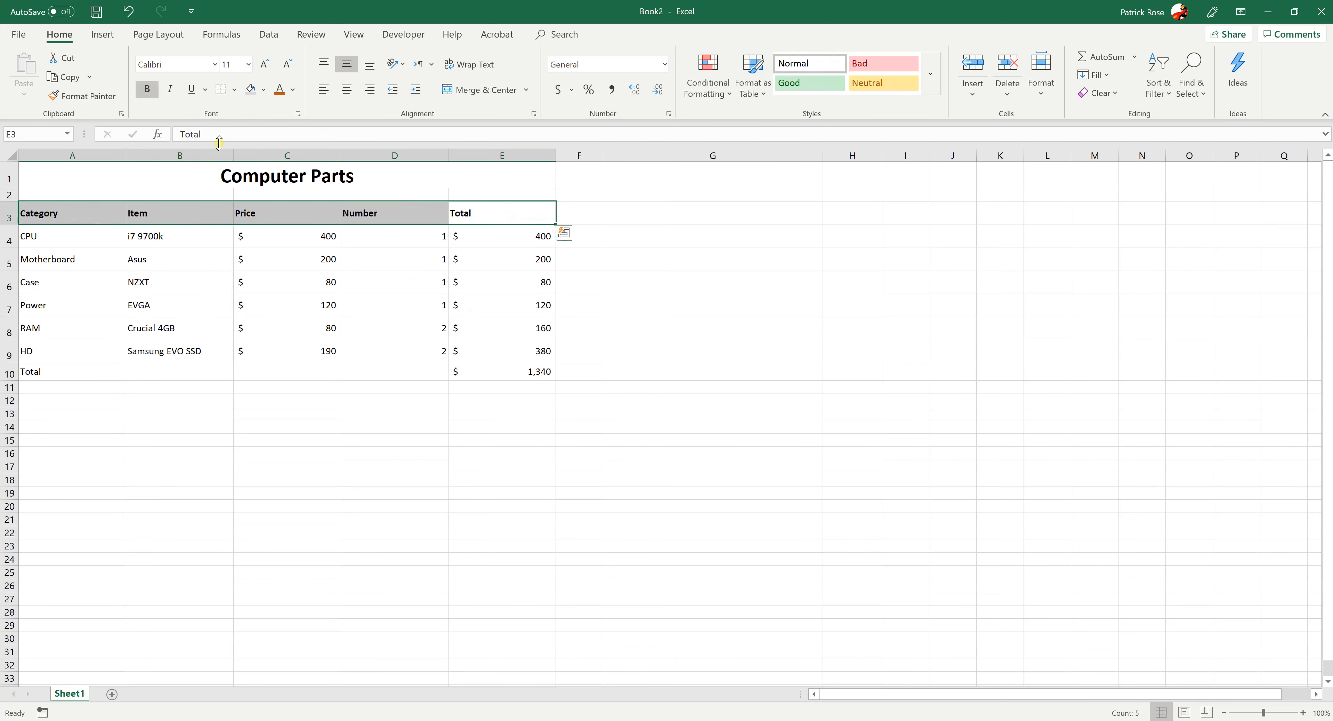
click(234, 90)
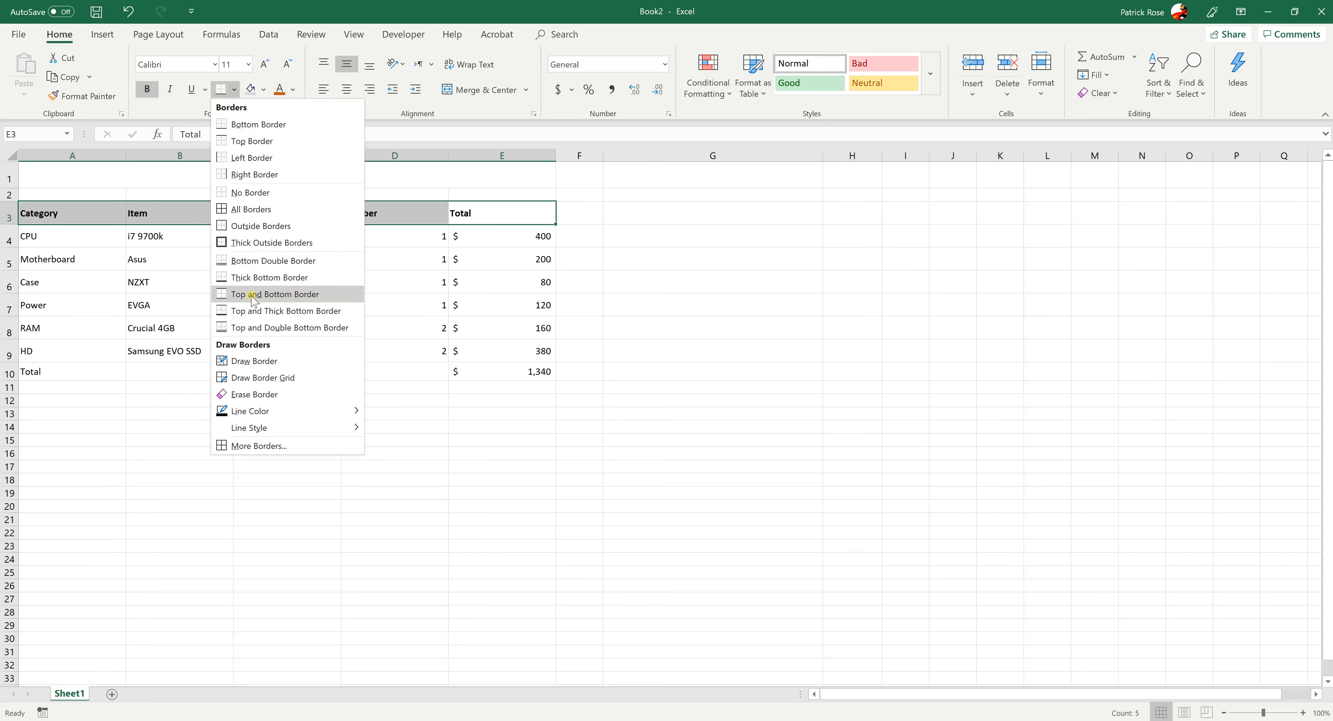
click(250, 445)
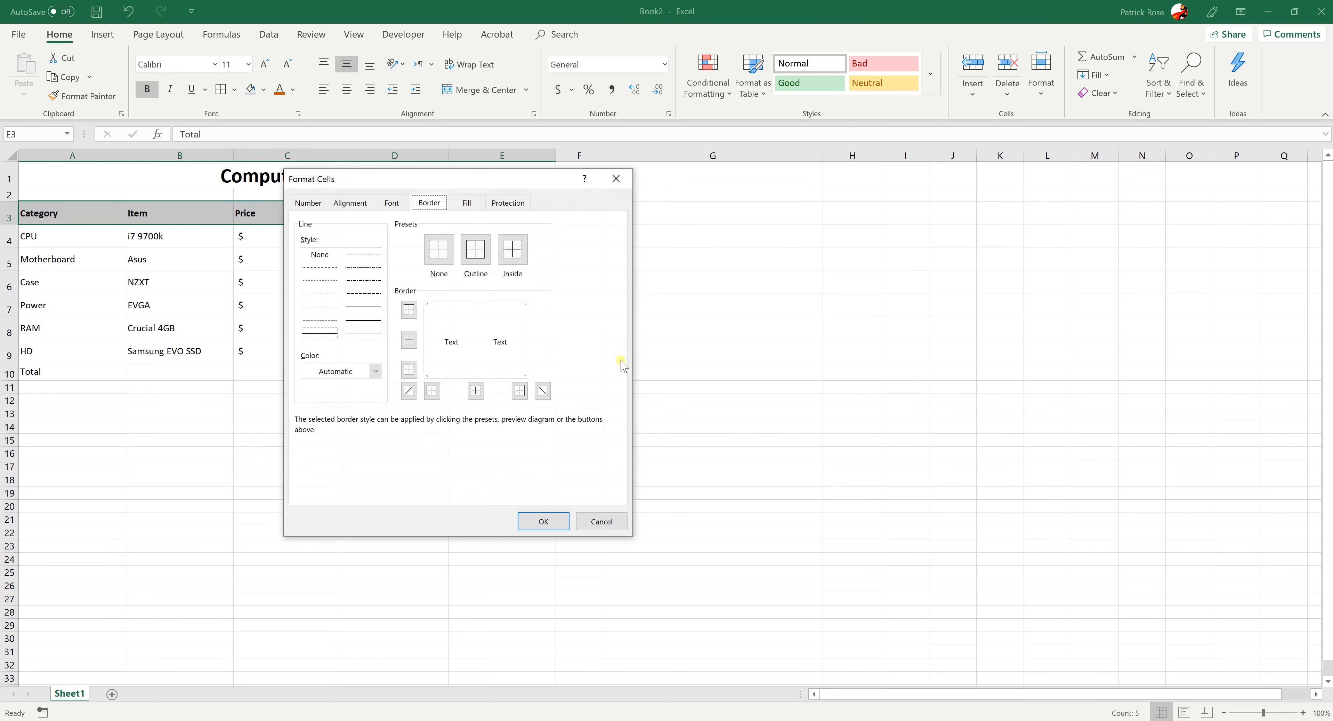
click(600, 521)
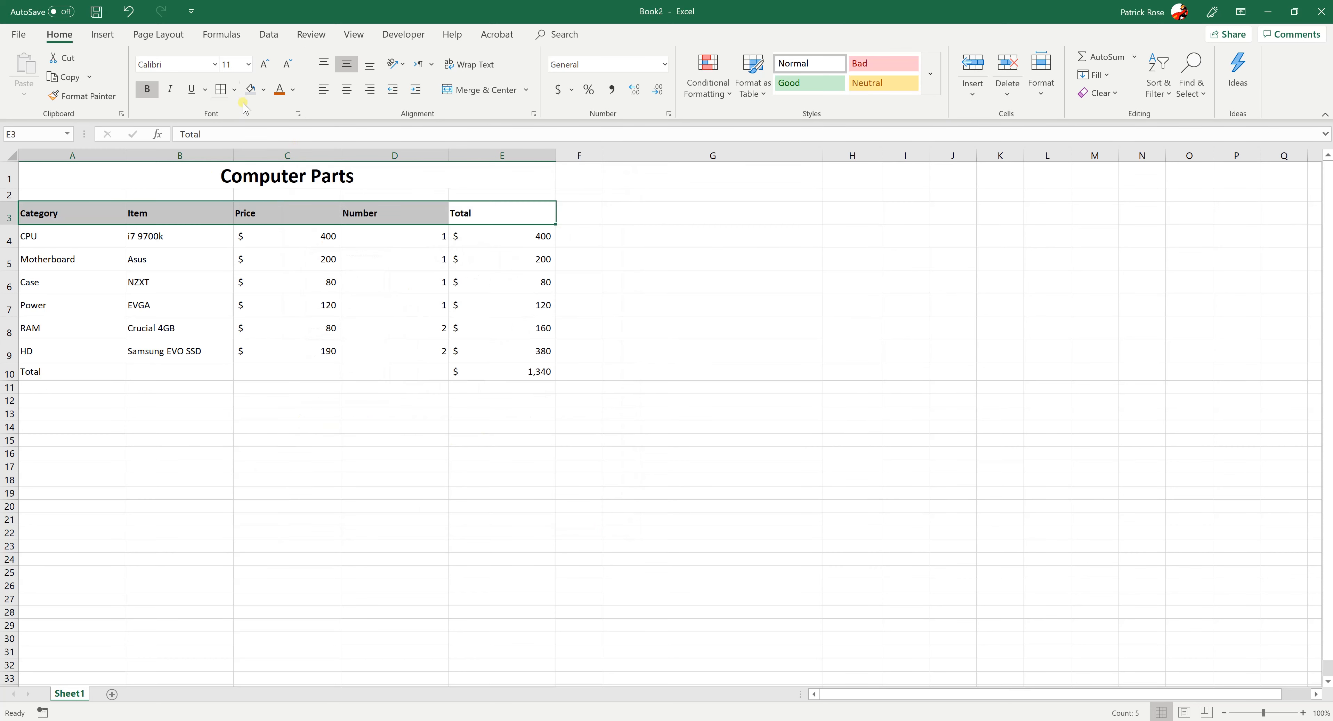
Add a bottom border to the header row A3:E3
click(234, 89)
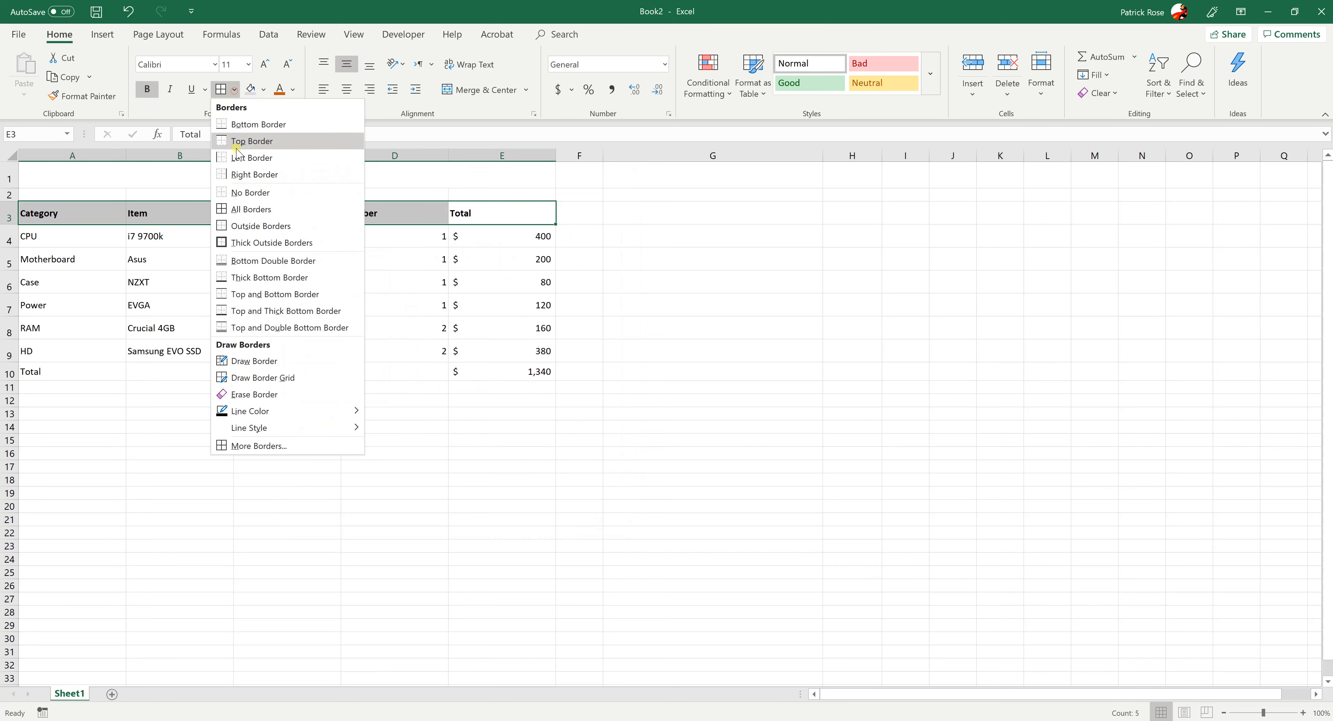
click(237, 124)
click(318, 424)
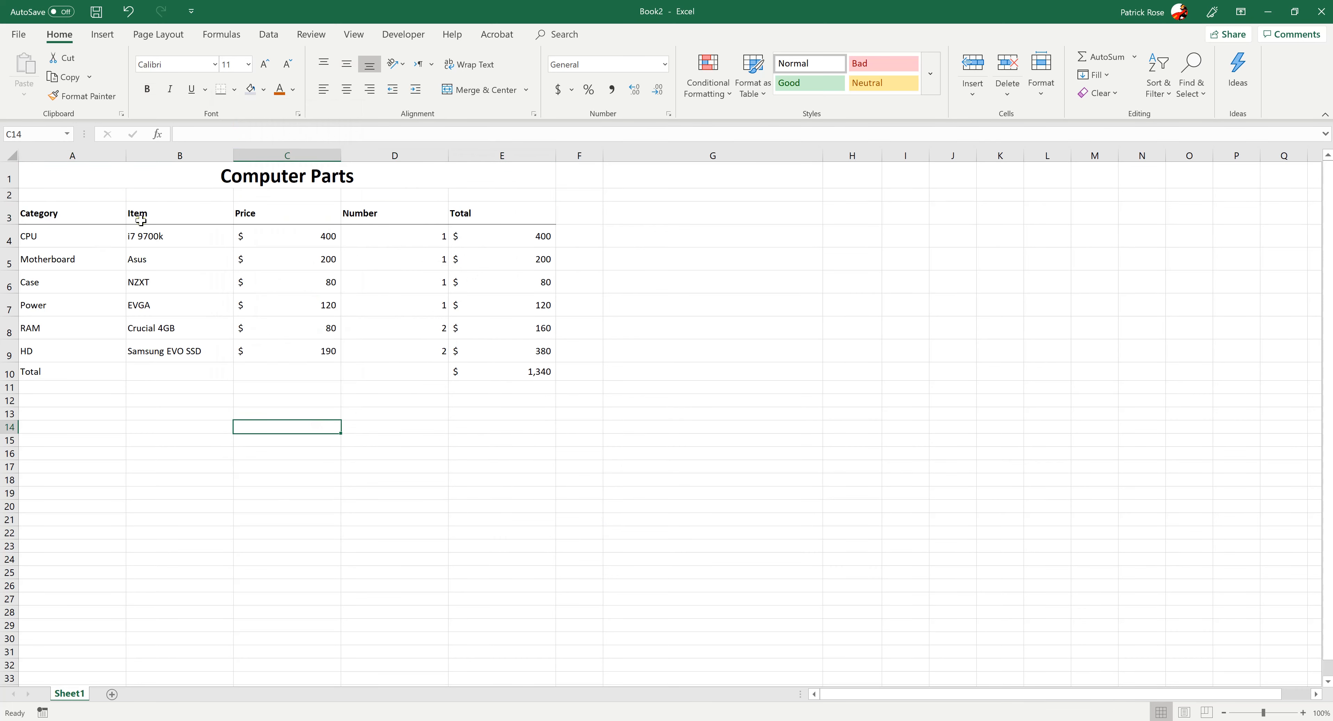
click(57, 376)
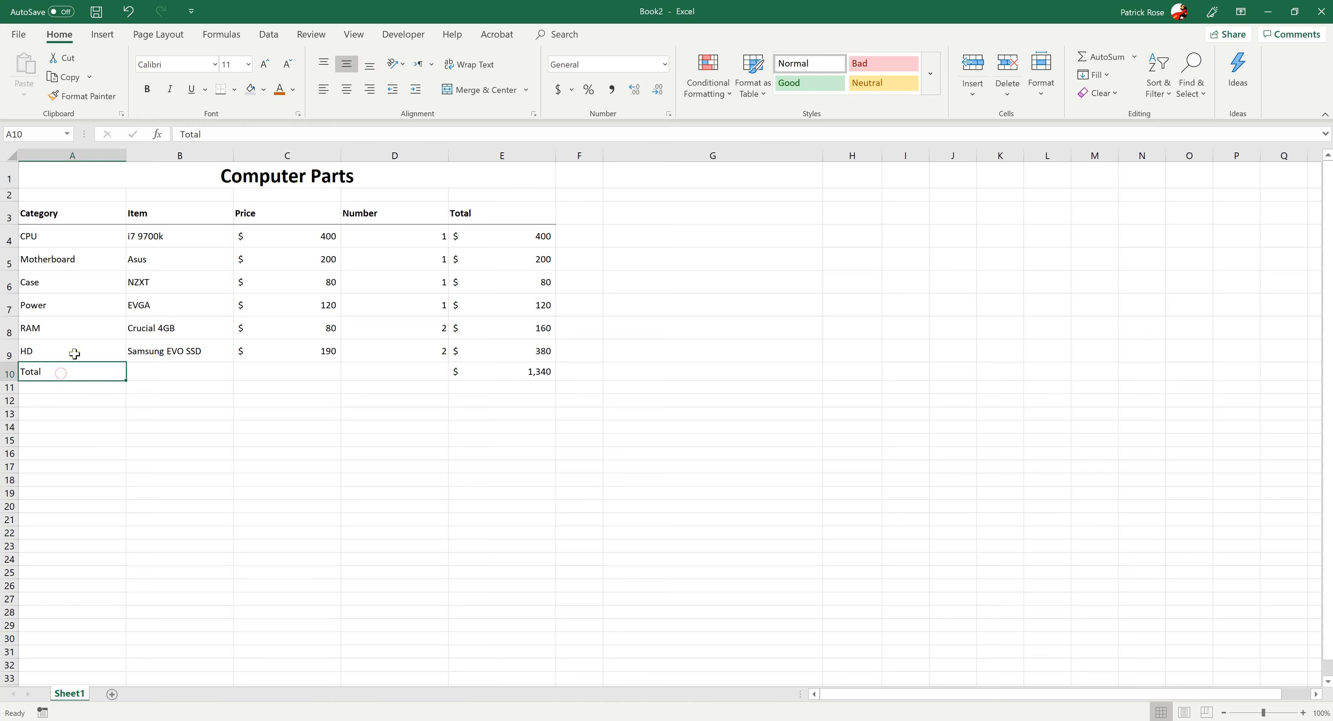
click(63, 351)
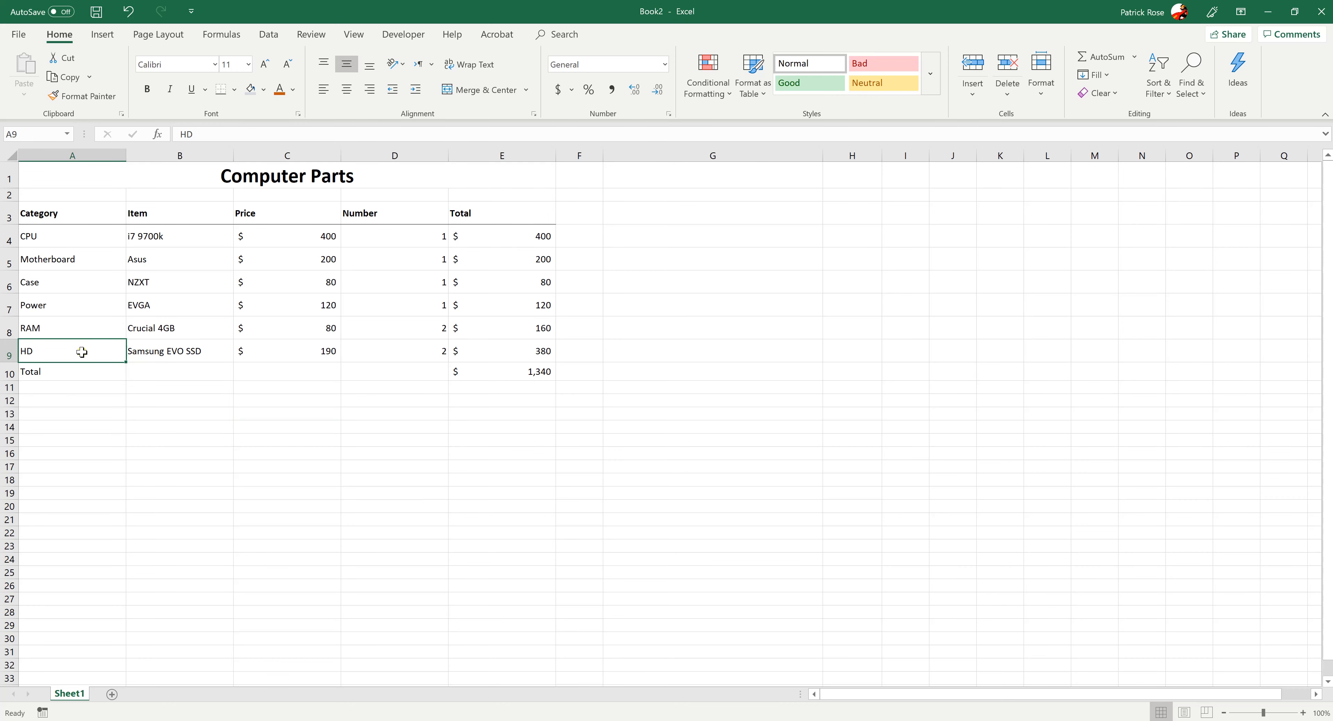
drag(82, 351, 492, 350)
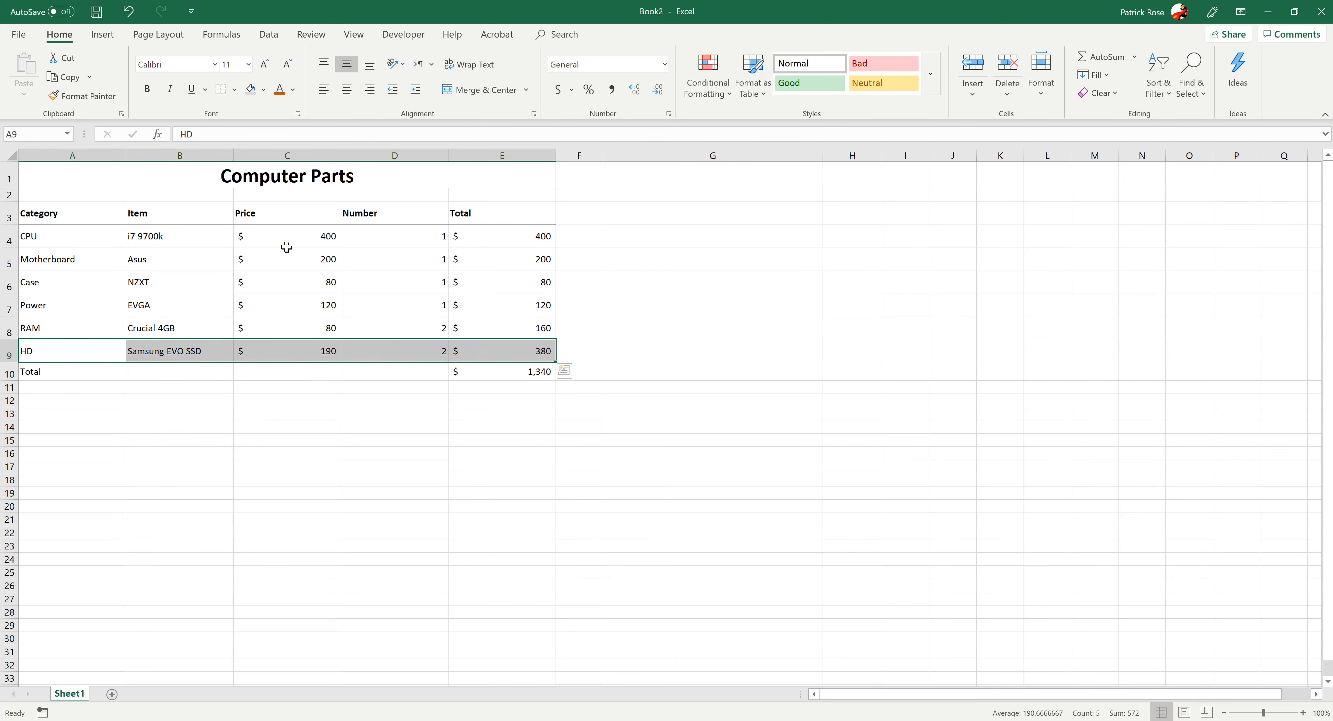
click(234, 90)
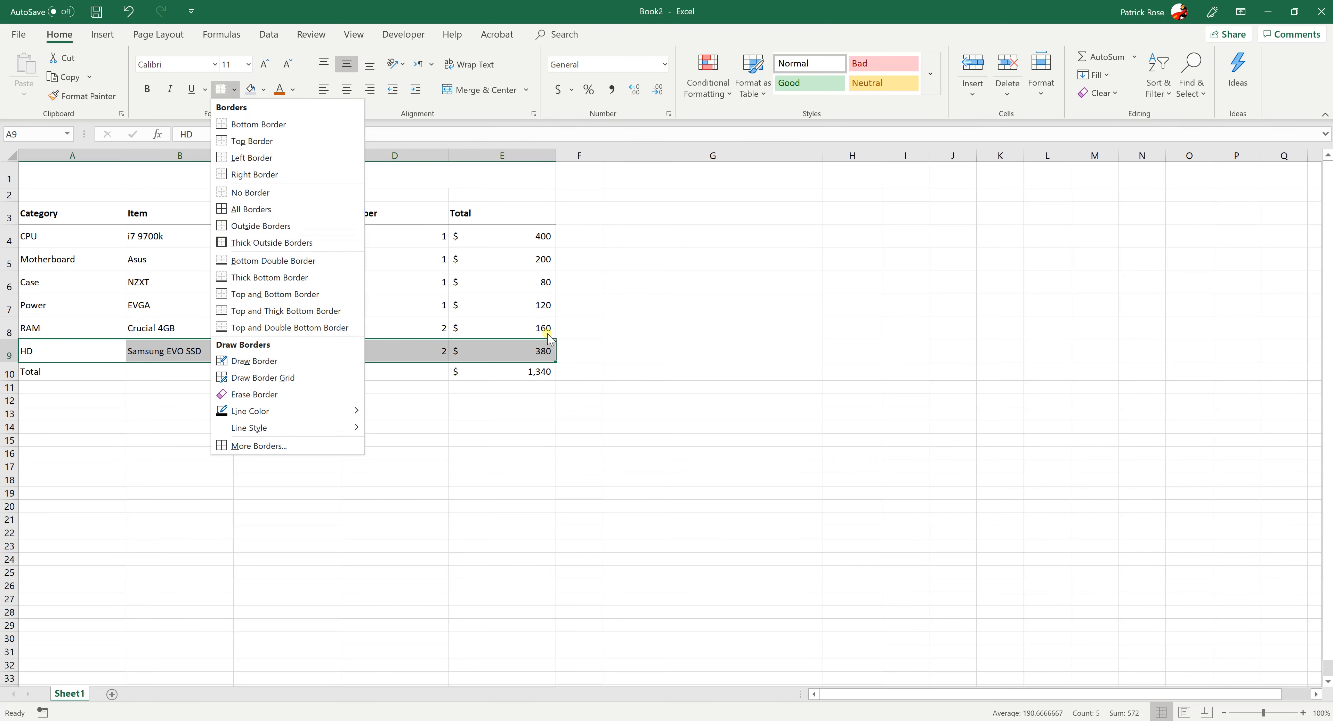
click(384, 327)
Apply a Top and Double Bottom Border to the Total row, cells A10:E10
drag(86, 365, 476, 369)
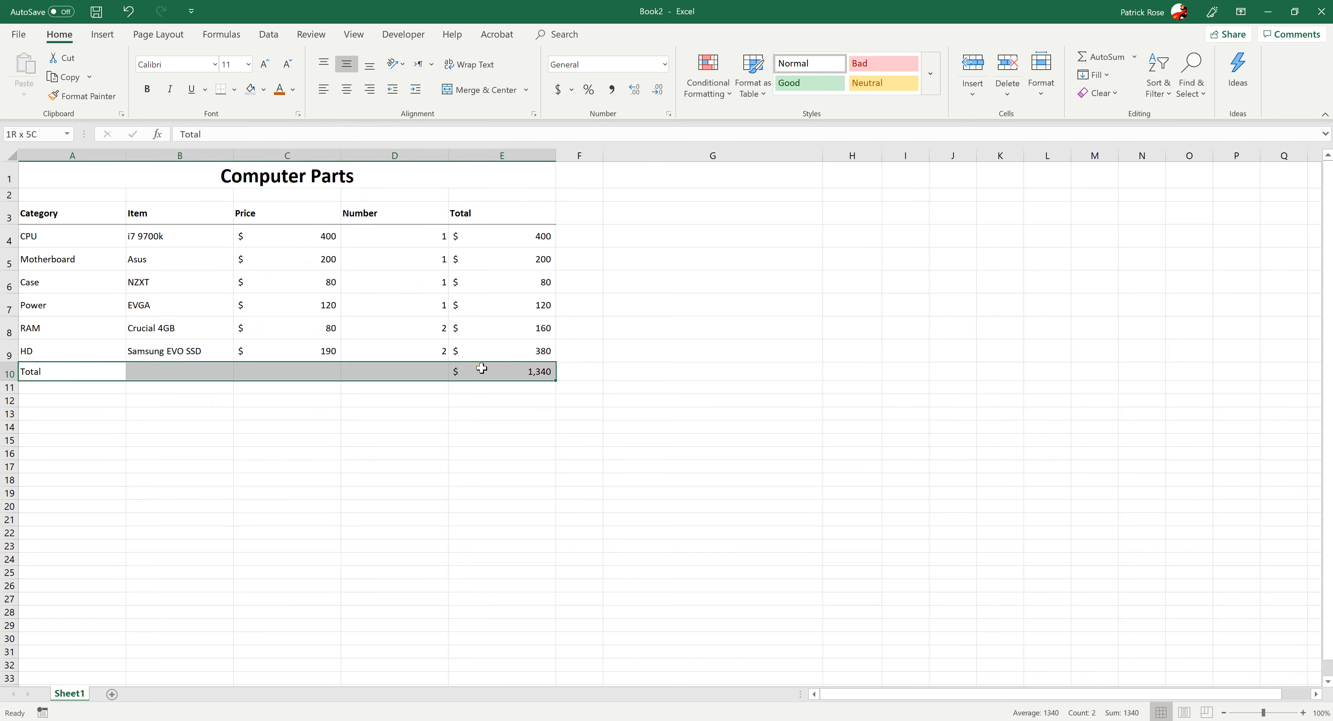
click(236, 90)
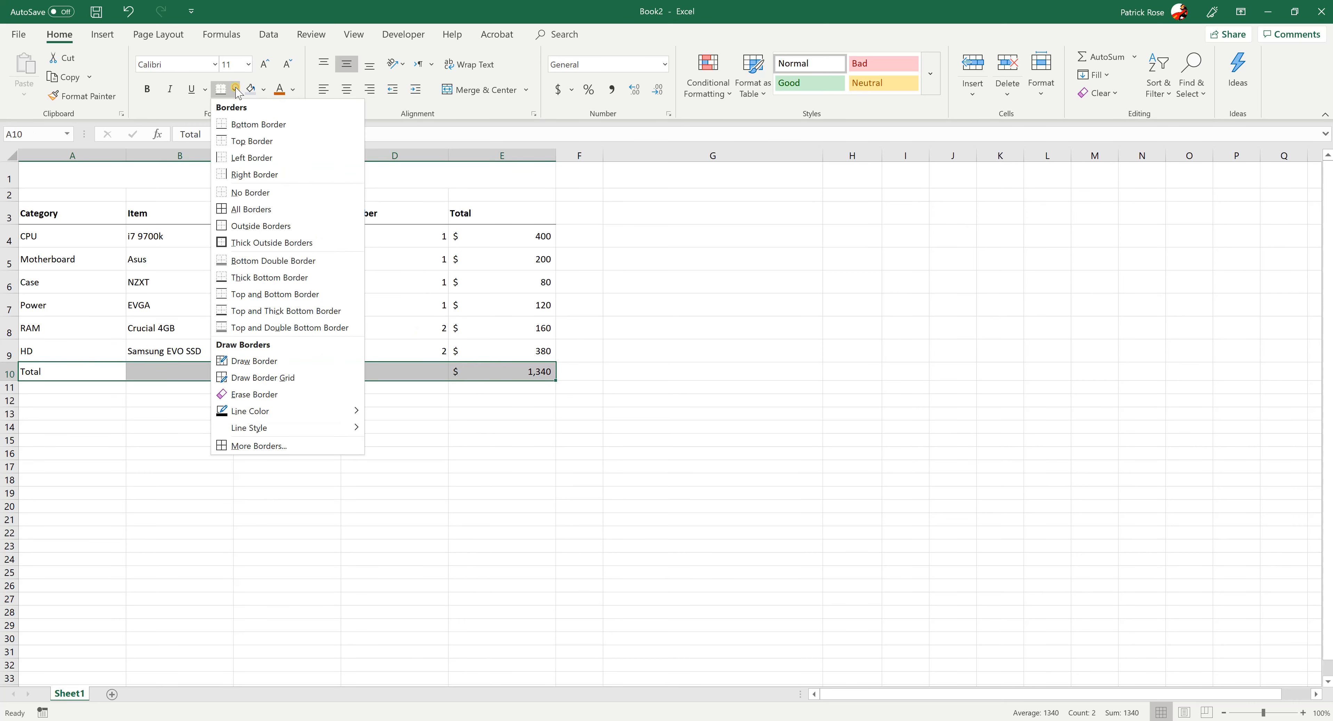
click(226, 328)
click(270, 441)
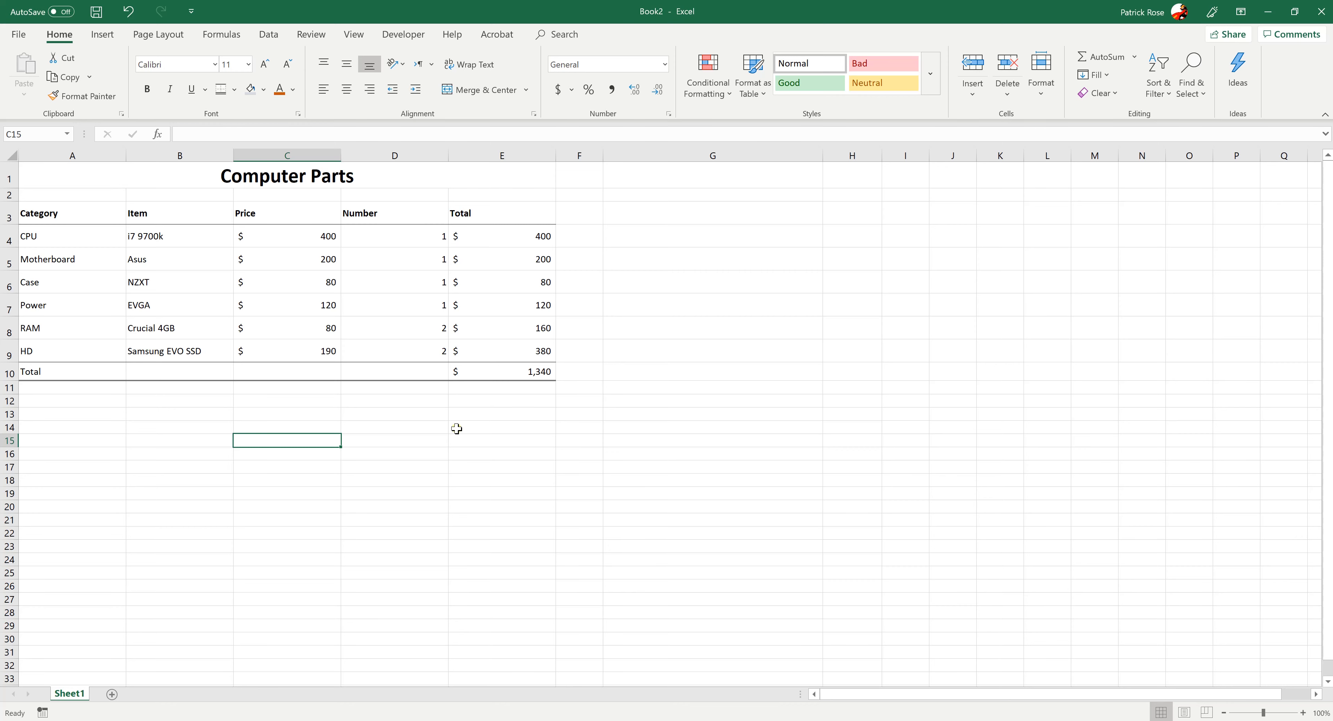
click(455, 373)
click(462, 348)
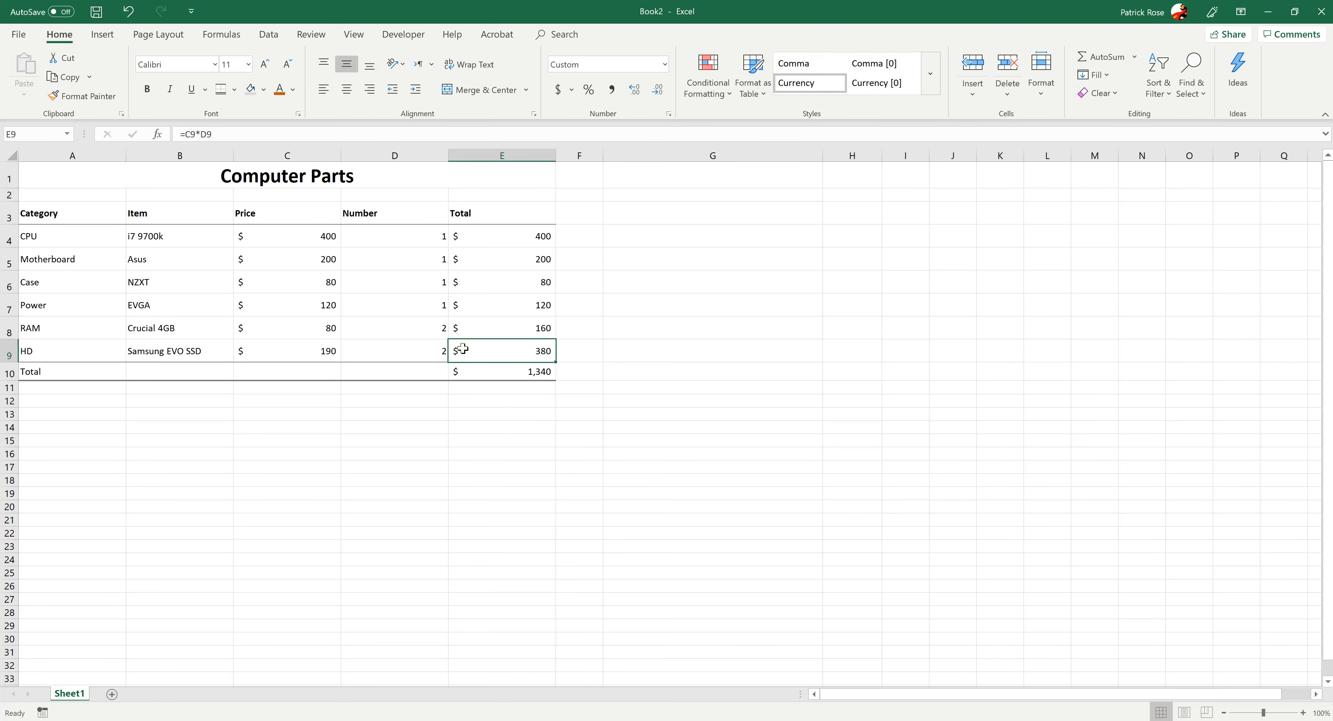
drag(462, 349, 91, 348)
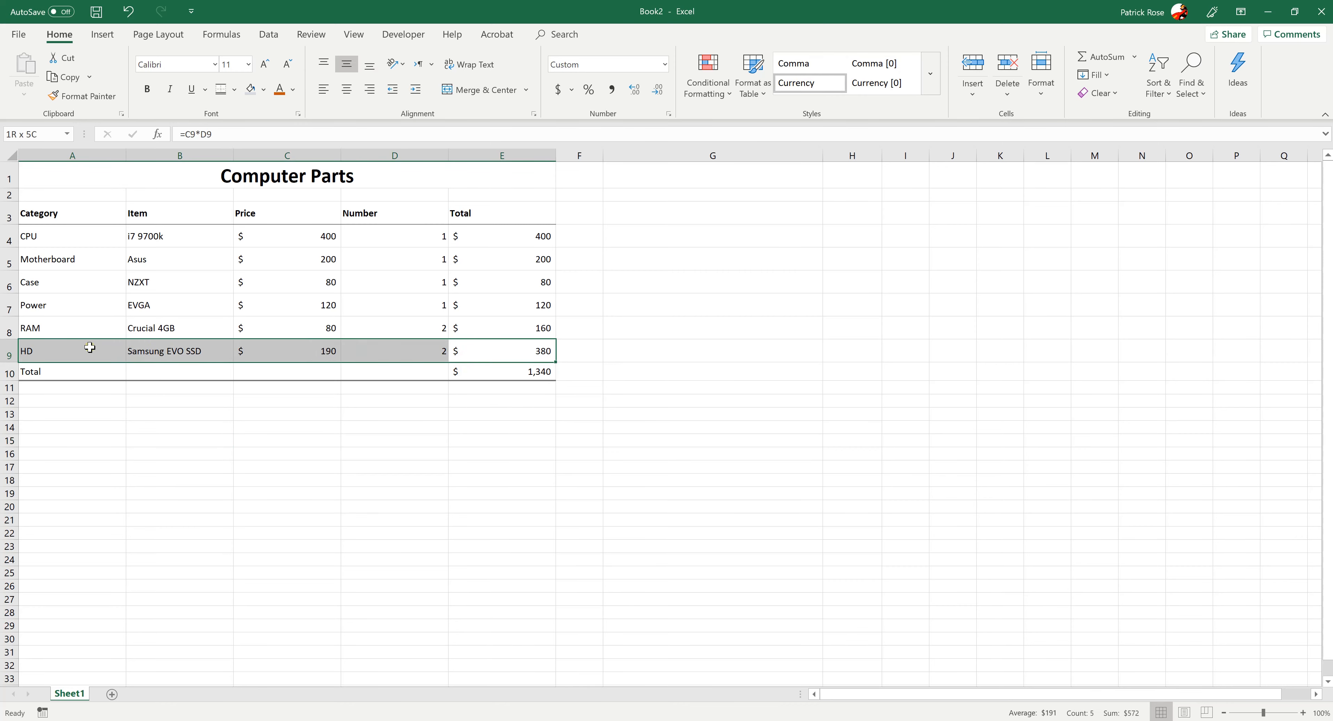
drag(67, 219, 509, 213)
click(384, 557)
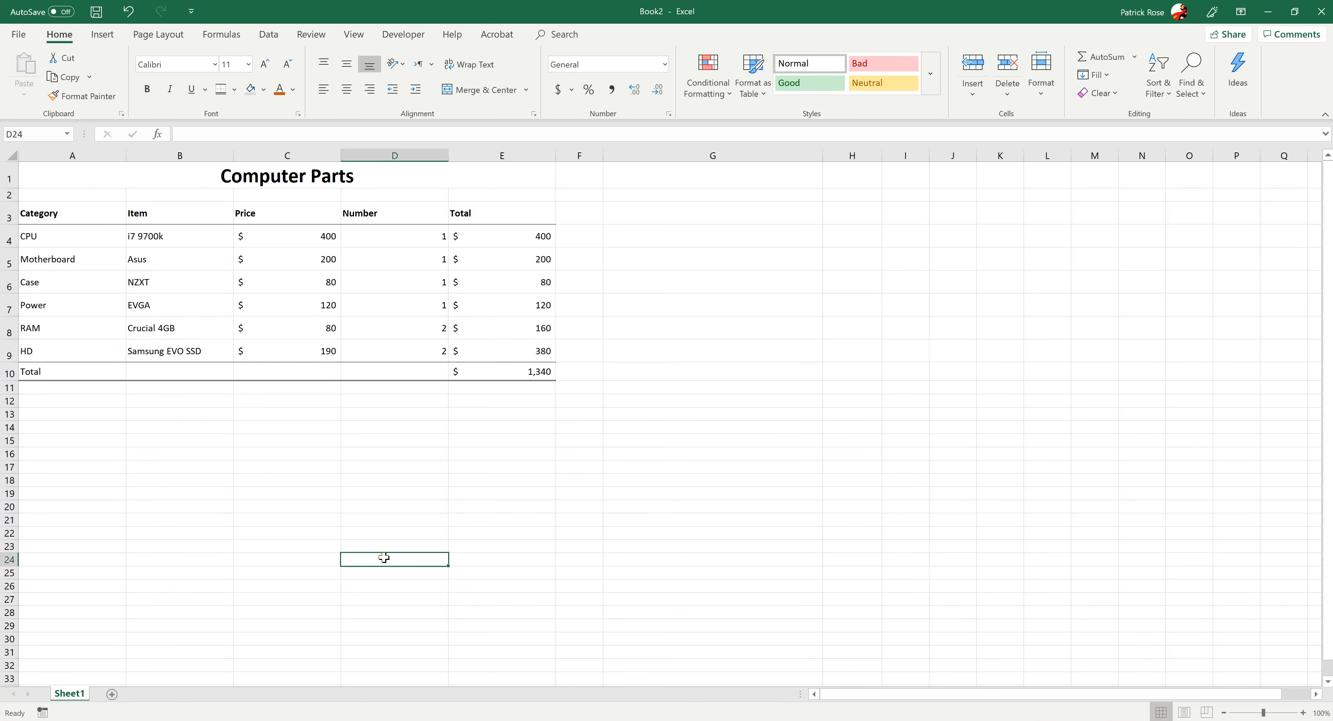
click(246, 468)
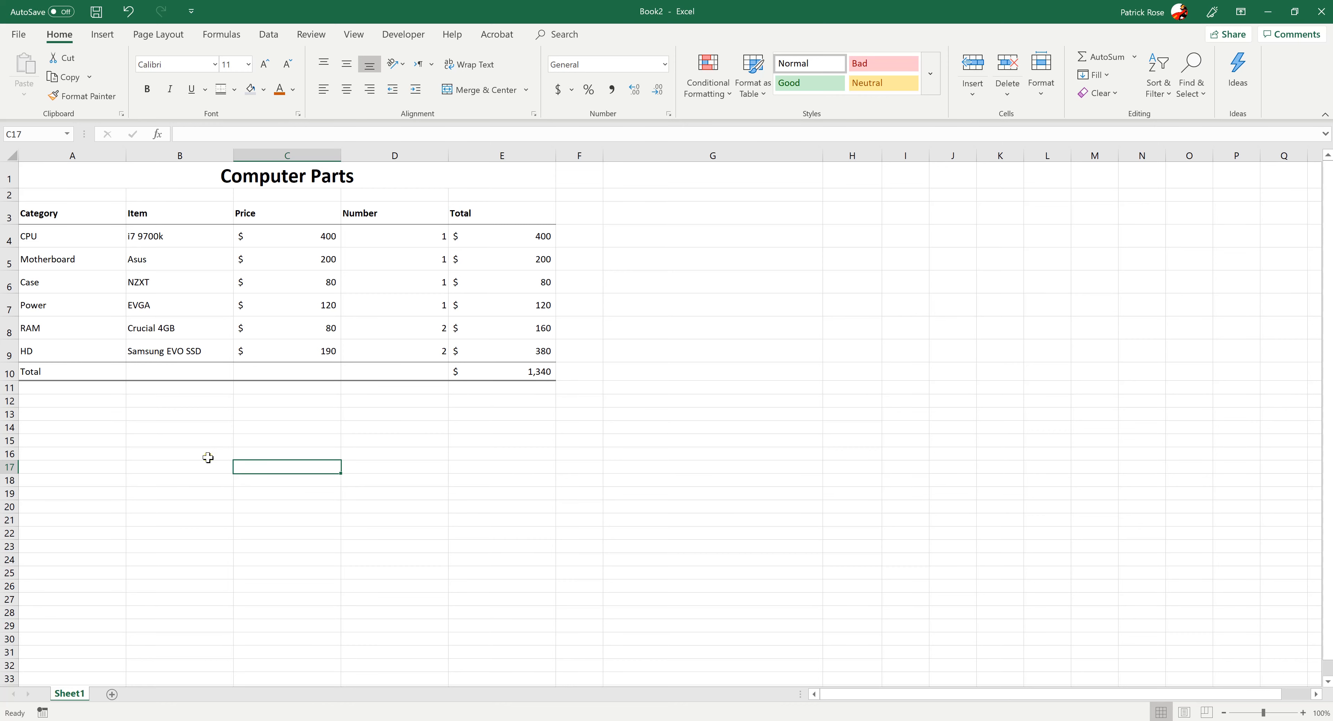
click(152, 282)
click(172, 428)
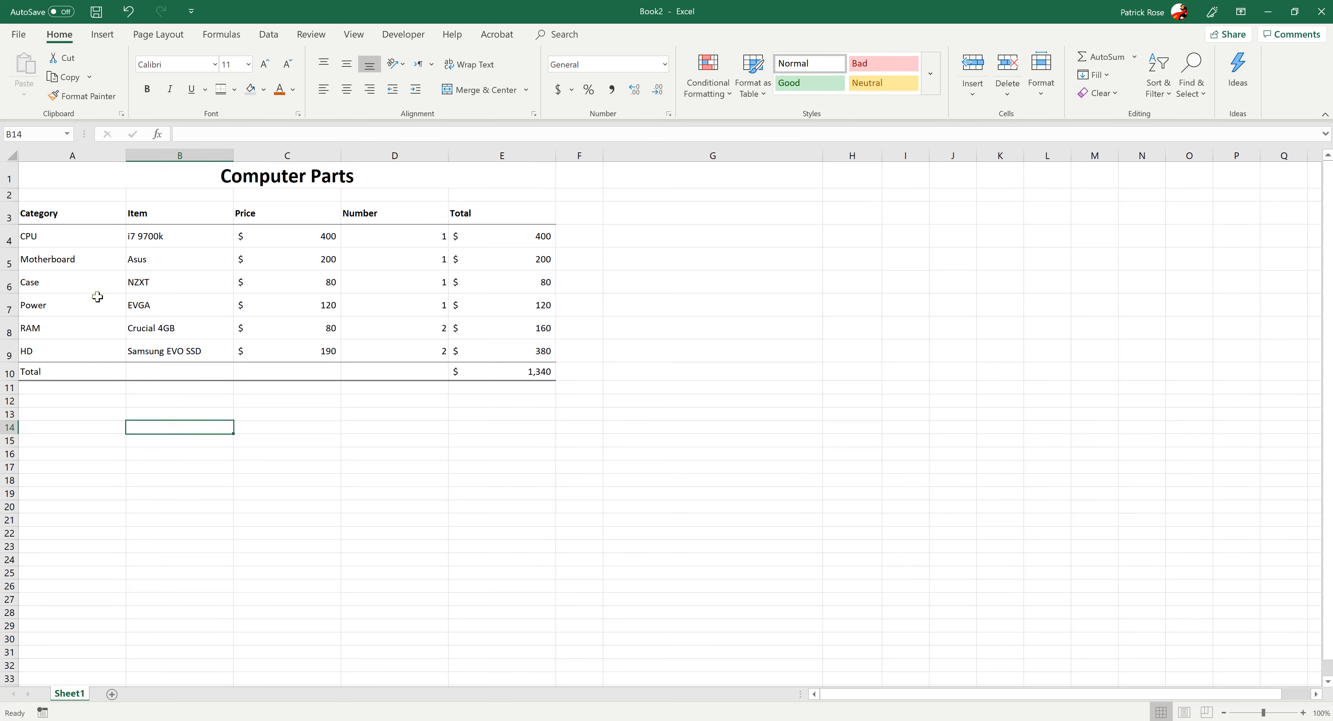
Format A3:E10 as a table with headers, using the orange style with a black header from the Dark group
drag(69, 216, 483, 371)
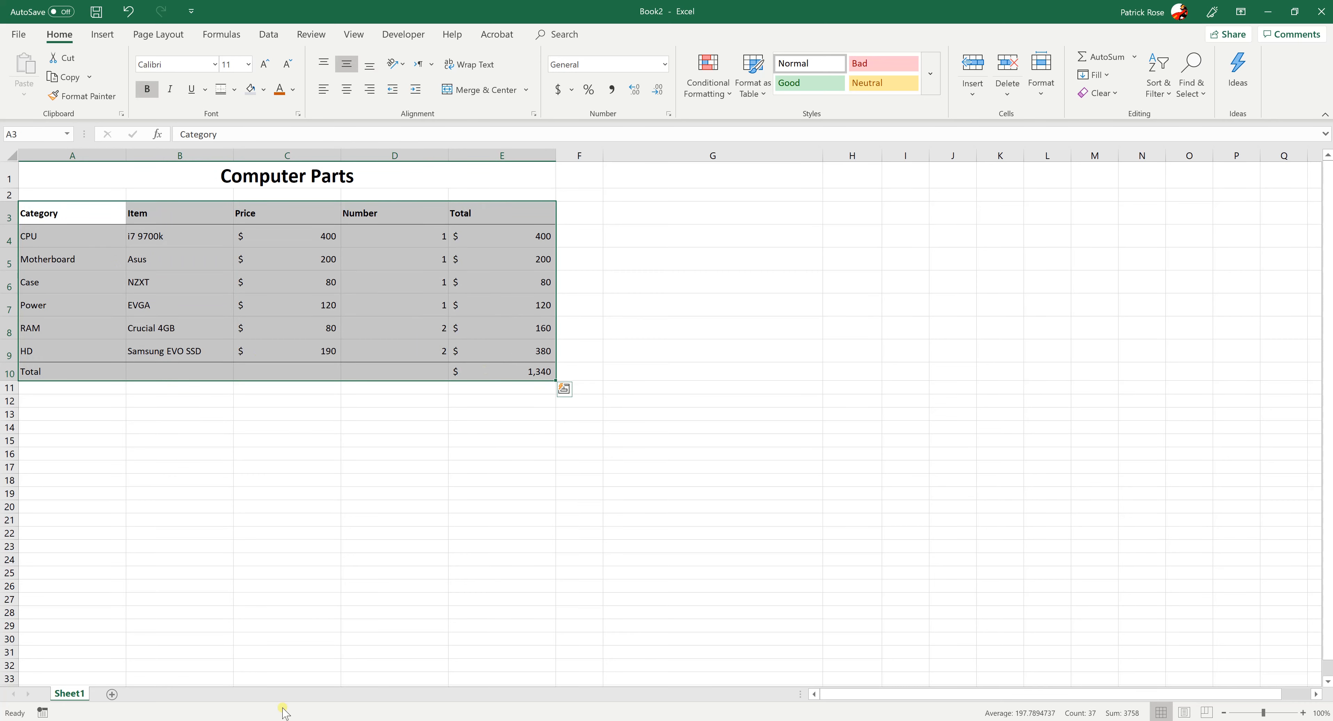
click(762, 95)
click(724, 243)
click(763, 95)
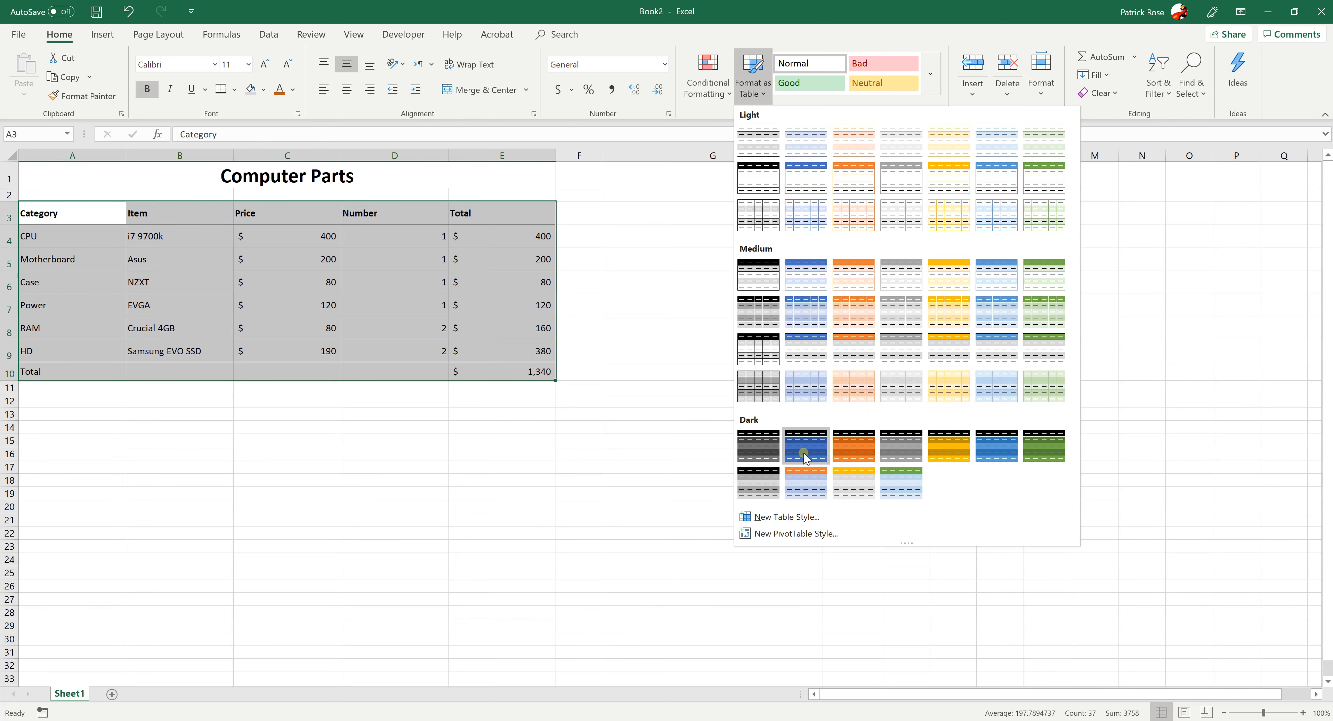
click(855, 446)
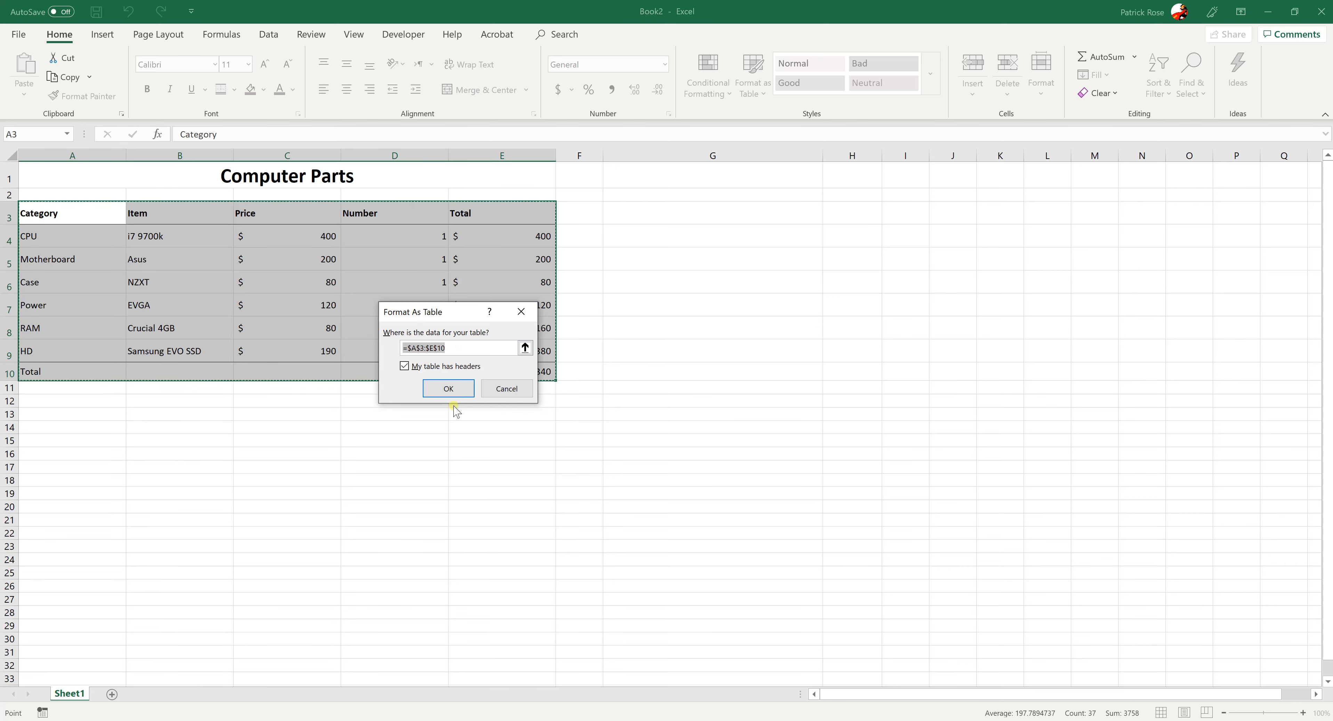
click(447, 388)
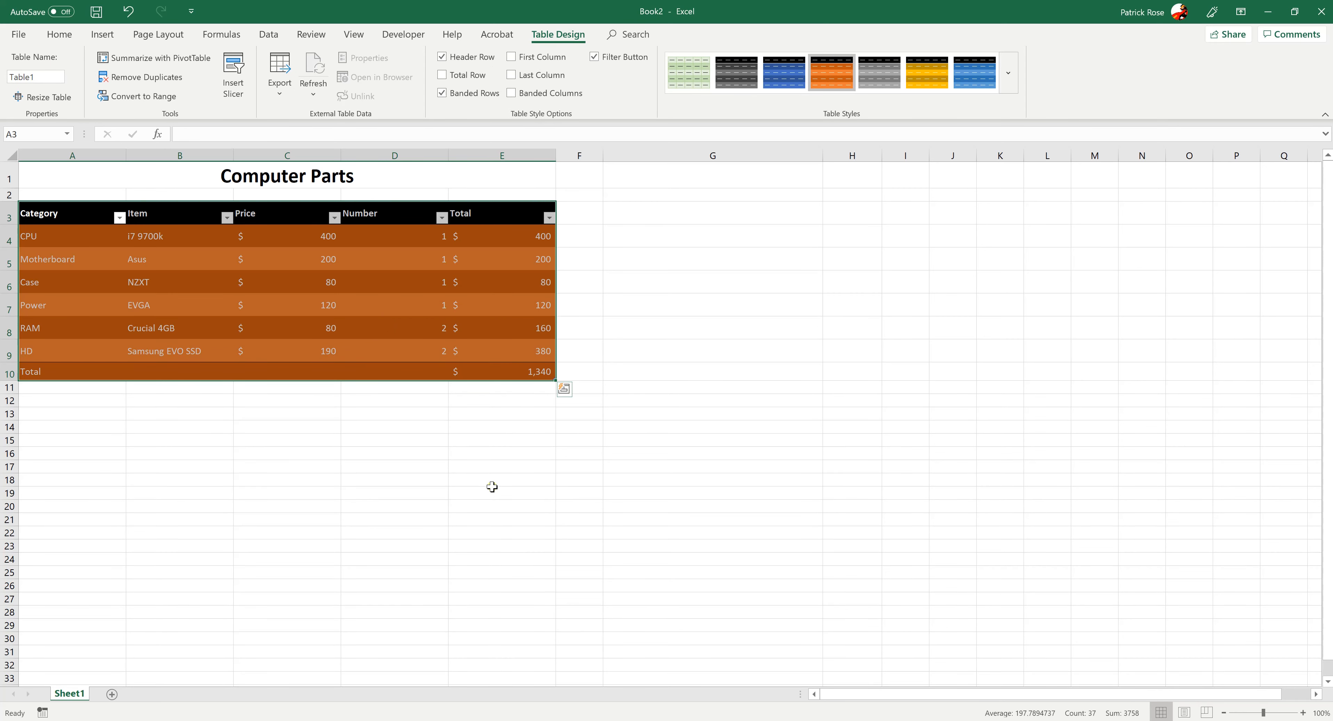
click(492, 487)
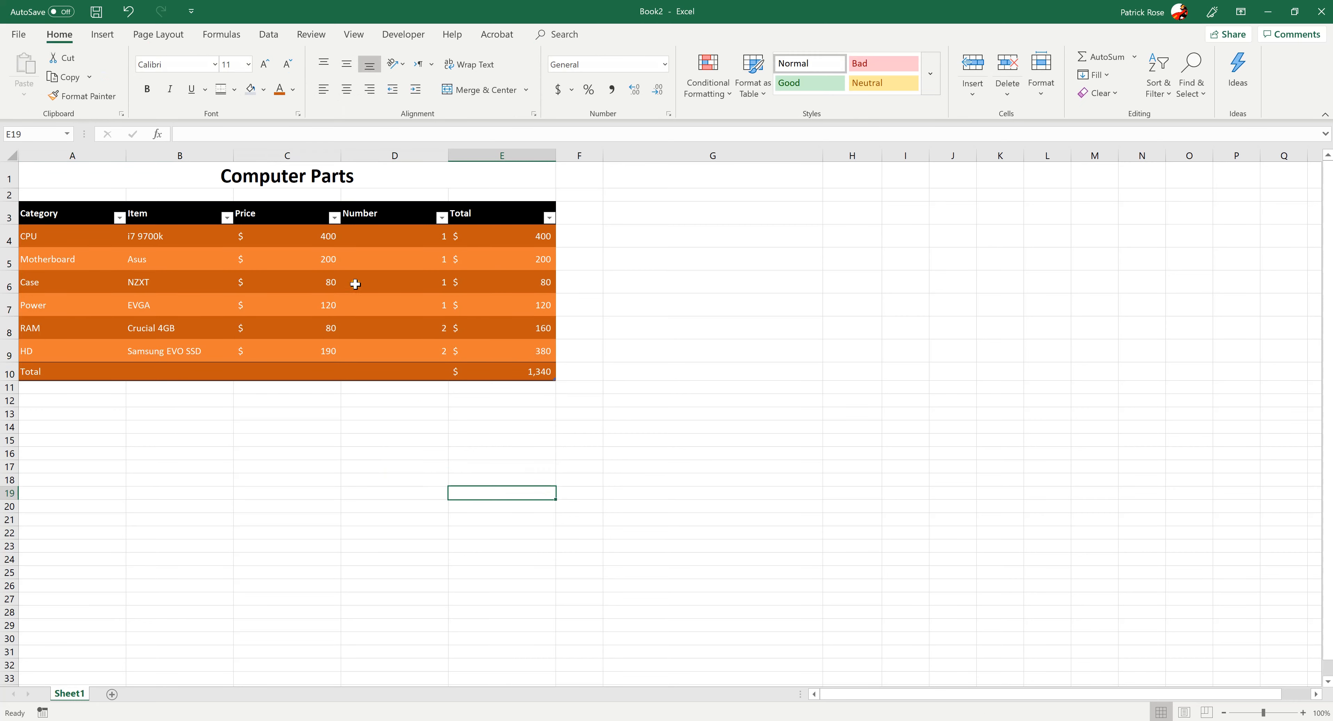
Look at the Number column's filter options and undo the orange table formatting
click(390, 216)
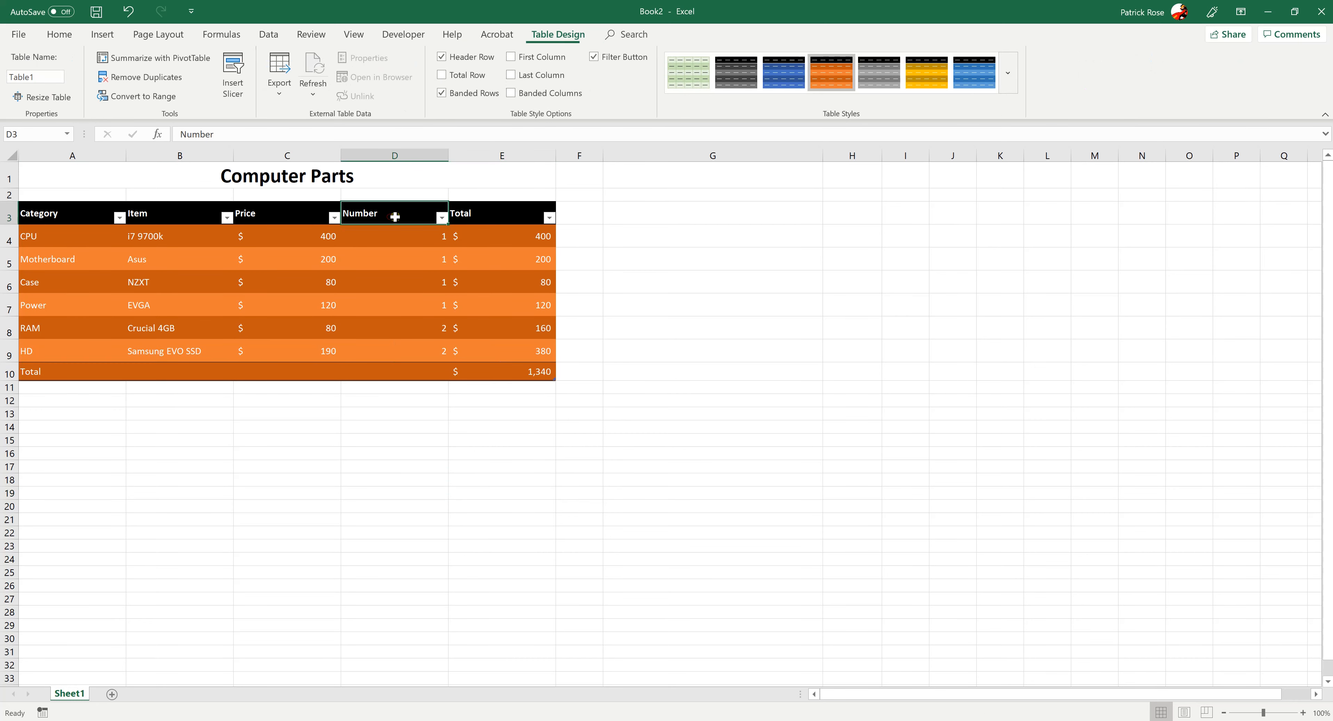
click(442, 218)
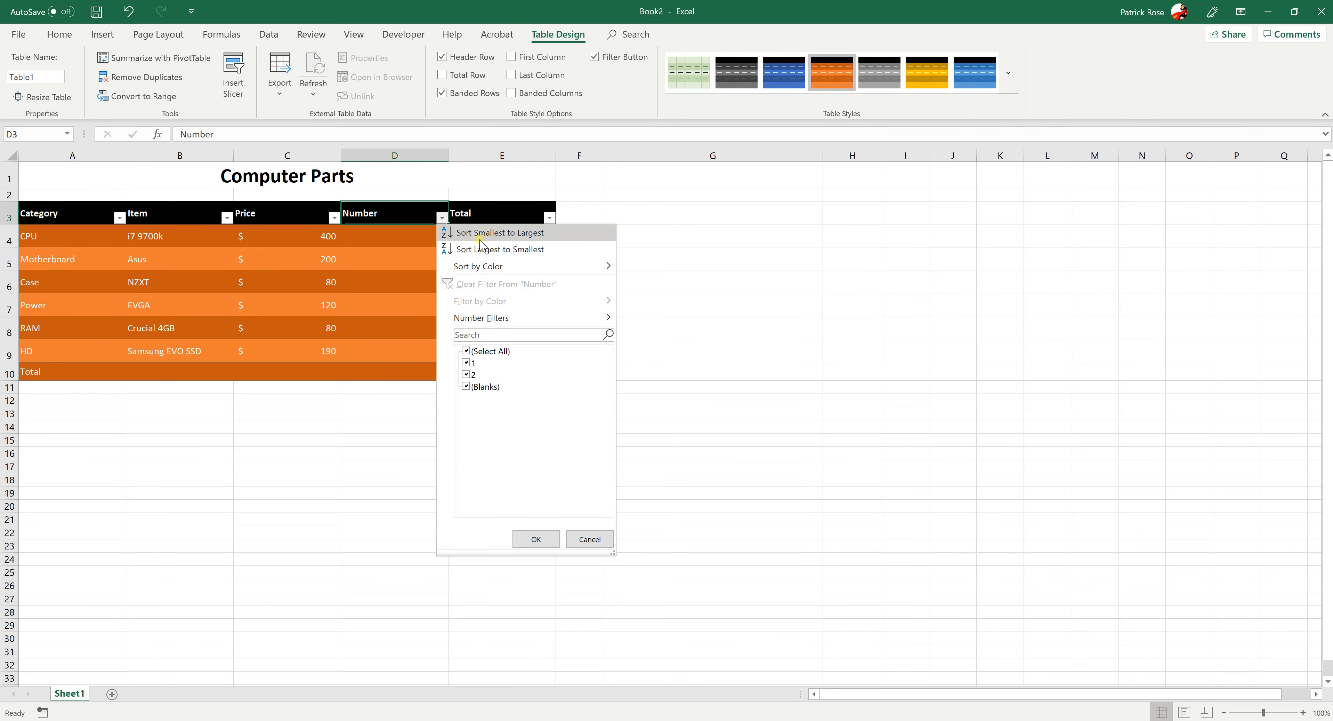
click(290, 437)
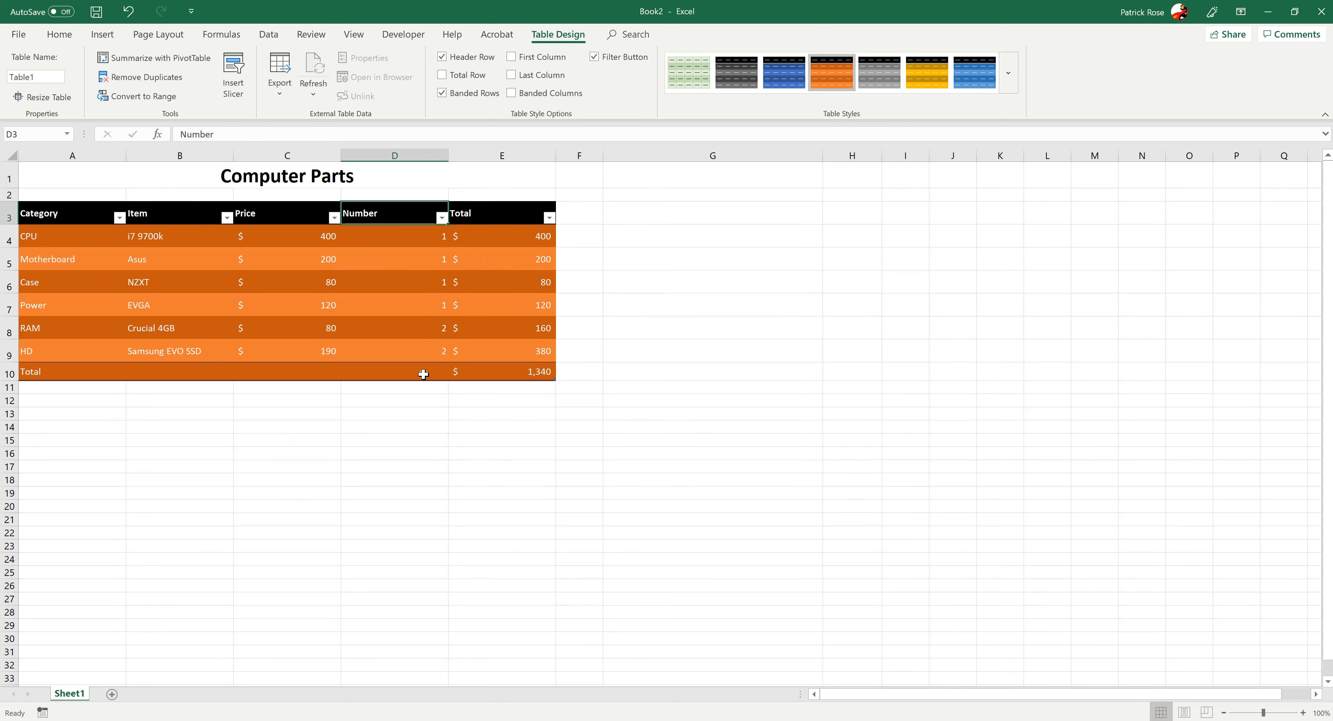
click(151, 402)
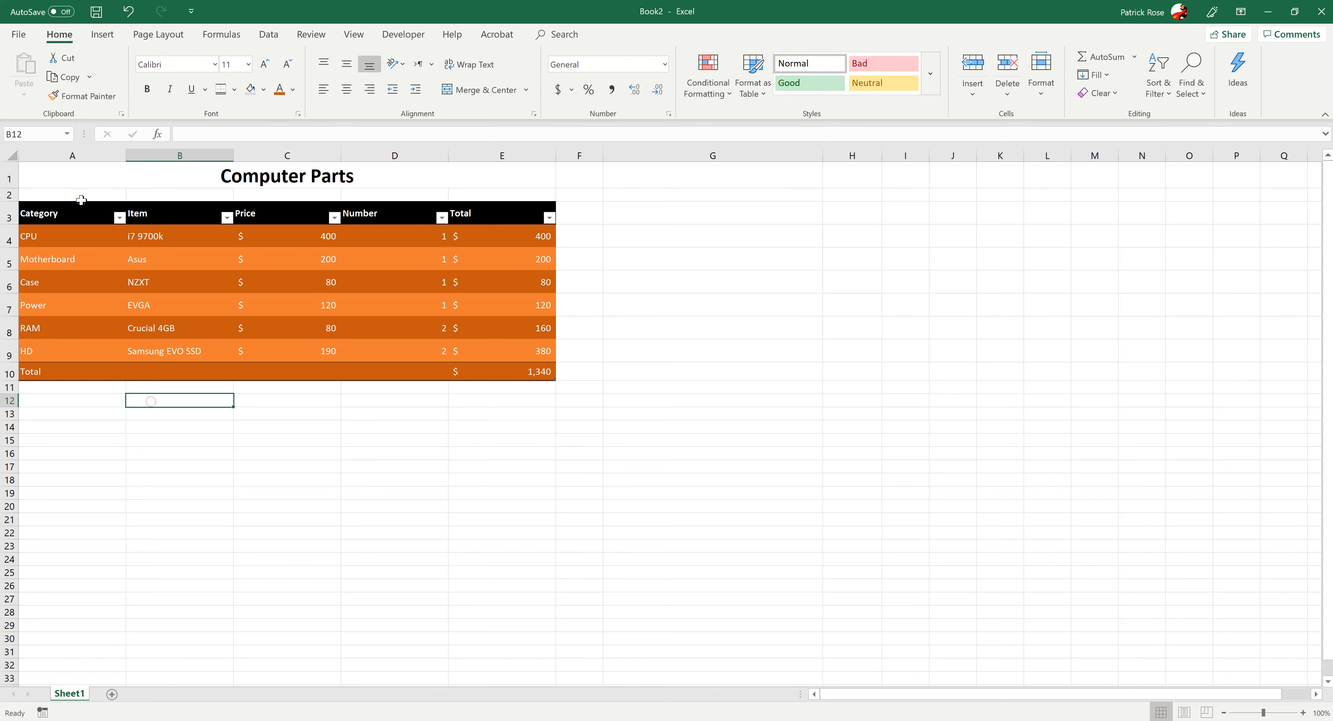
key(ctrl+z)
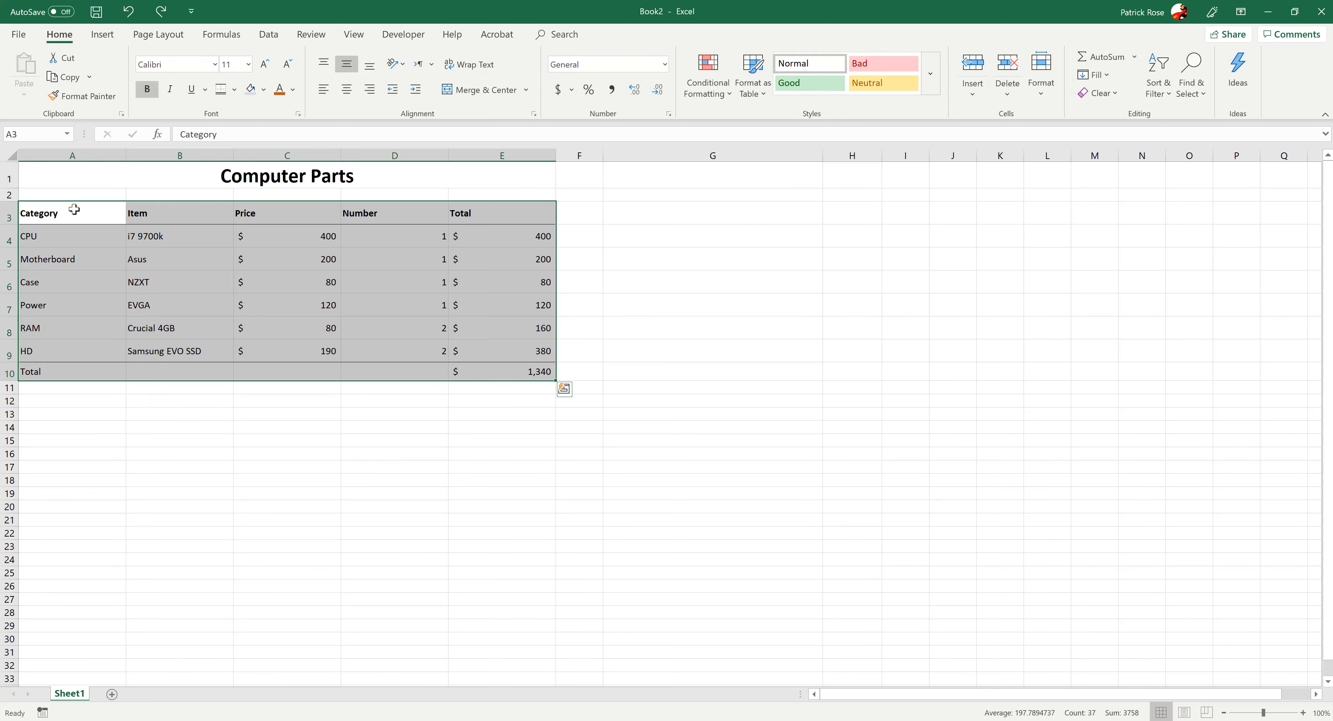
Format A3:E10 as a table with headers, using the Light group's black-and-grey banded style with gridlines
click(768, 99)
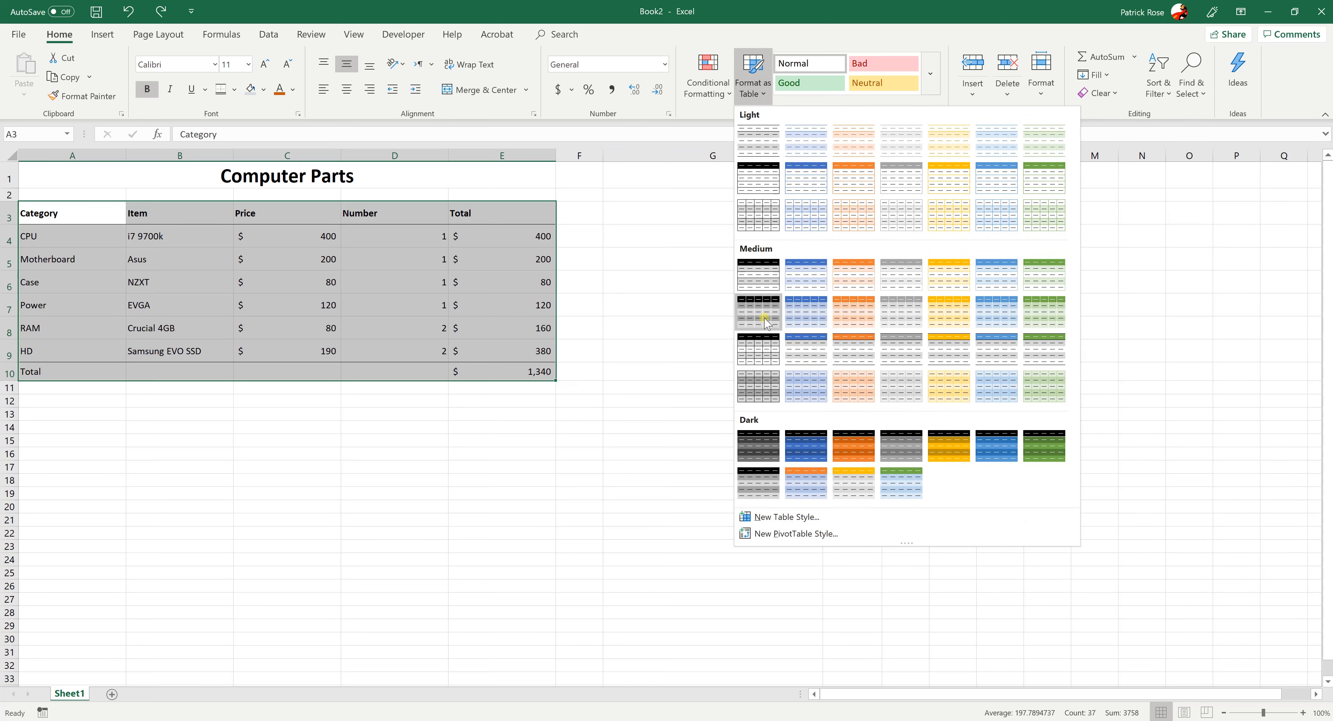
click(752, 218)
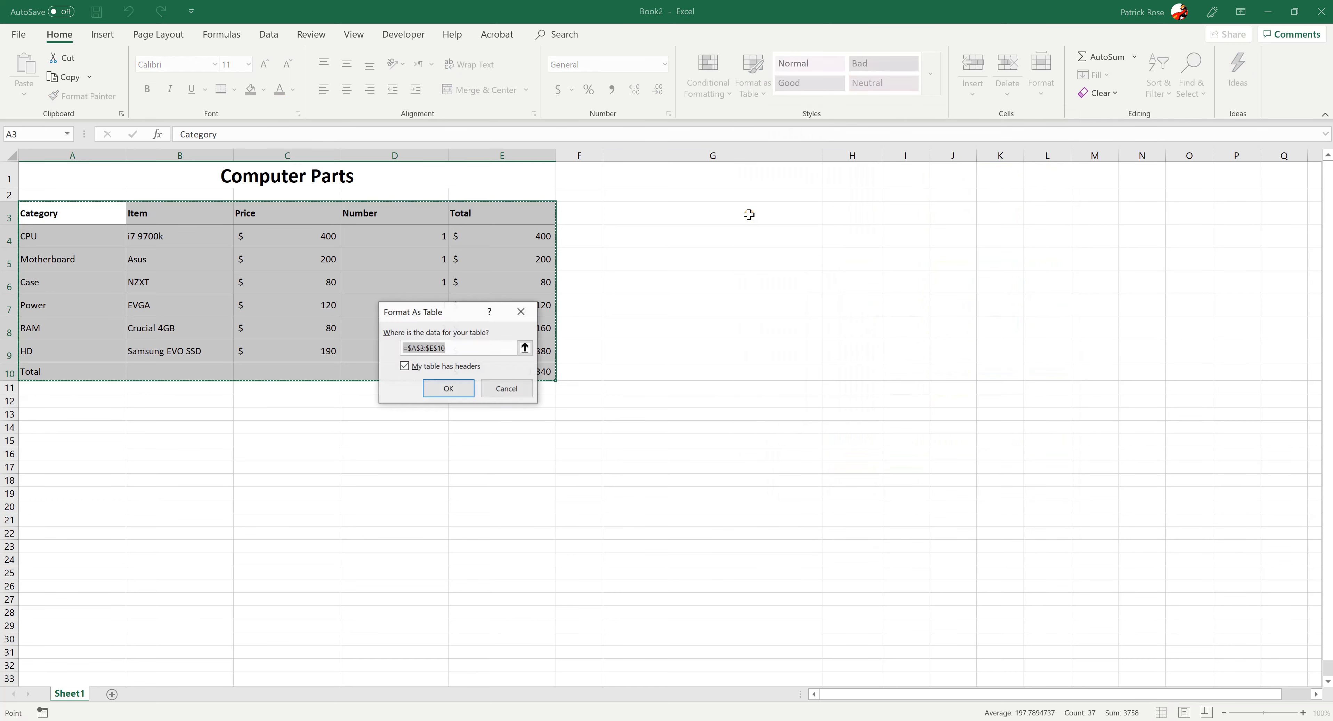
click(441, 385)
click(296, 494)
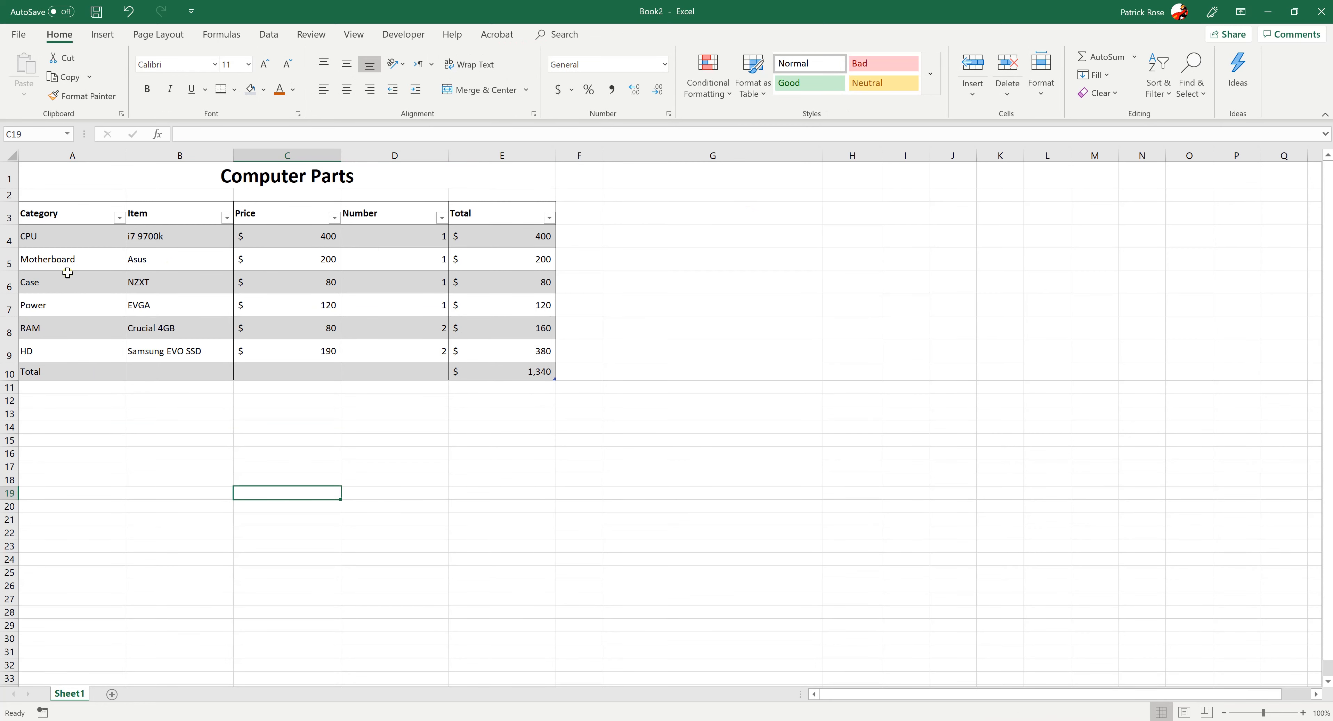
click(207, 439)
click(76, 393)
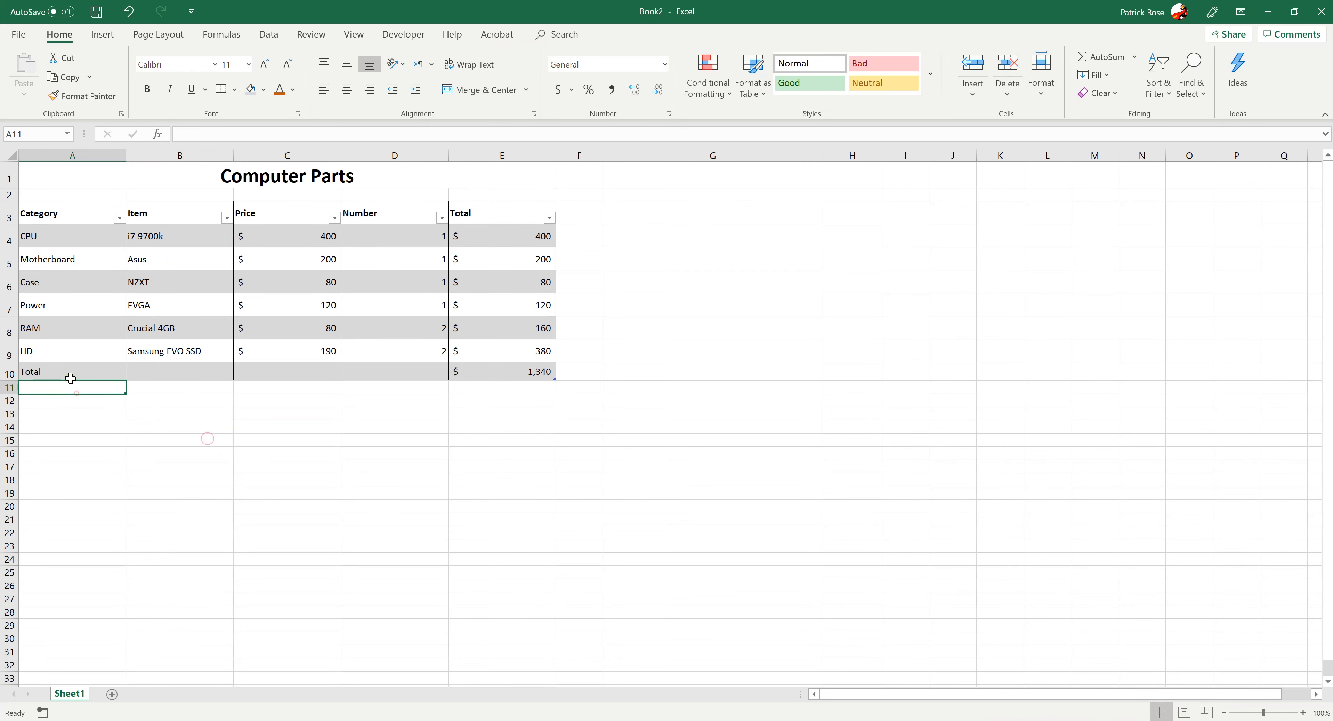
click(309, 502)
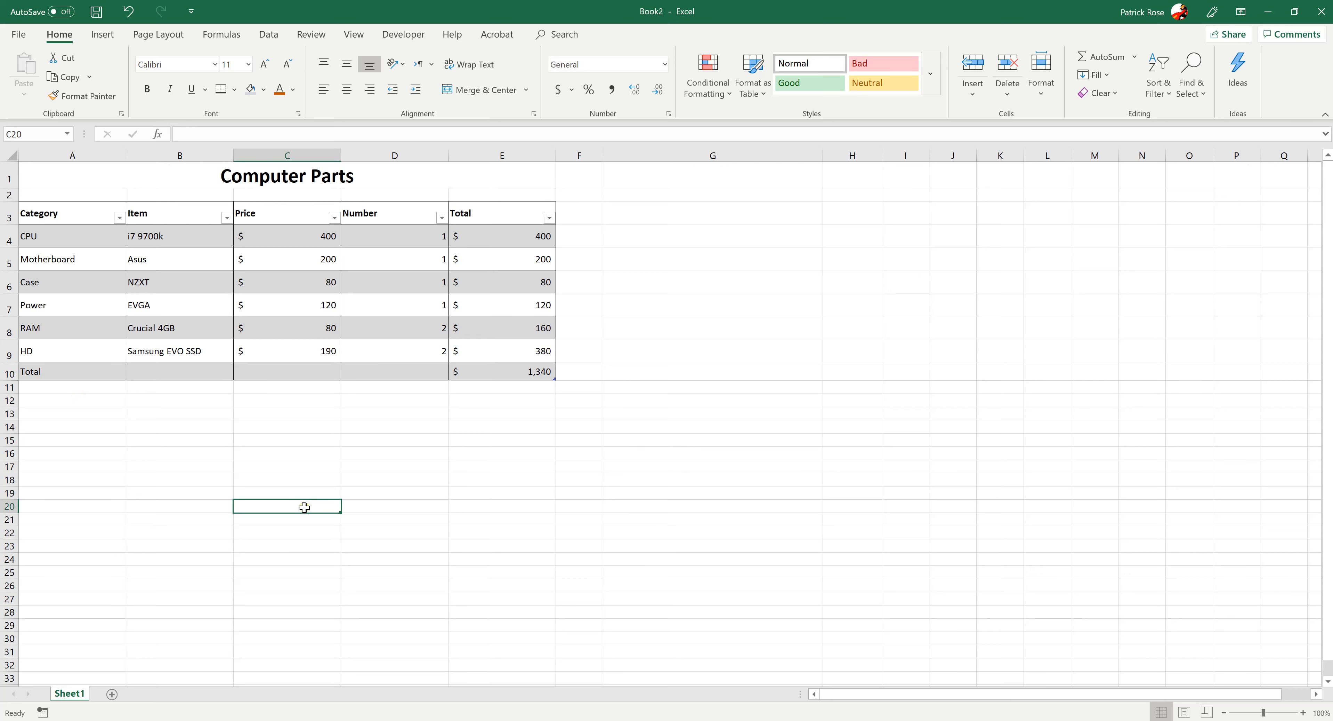
click(190, 458)
Make the Total row A10:E10 bold and deselect it
drag(62, 371, 536, 370)
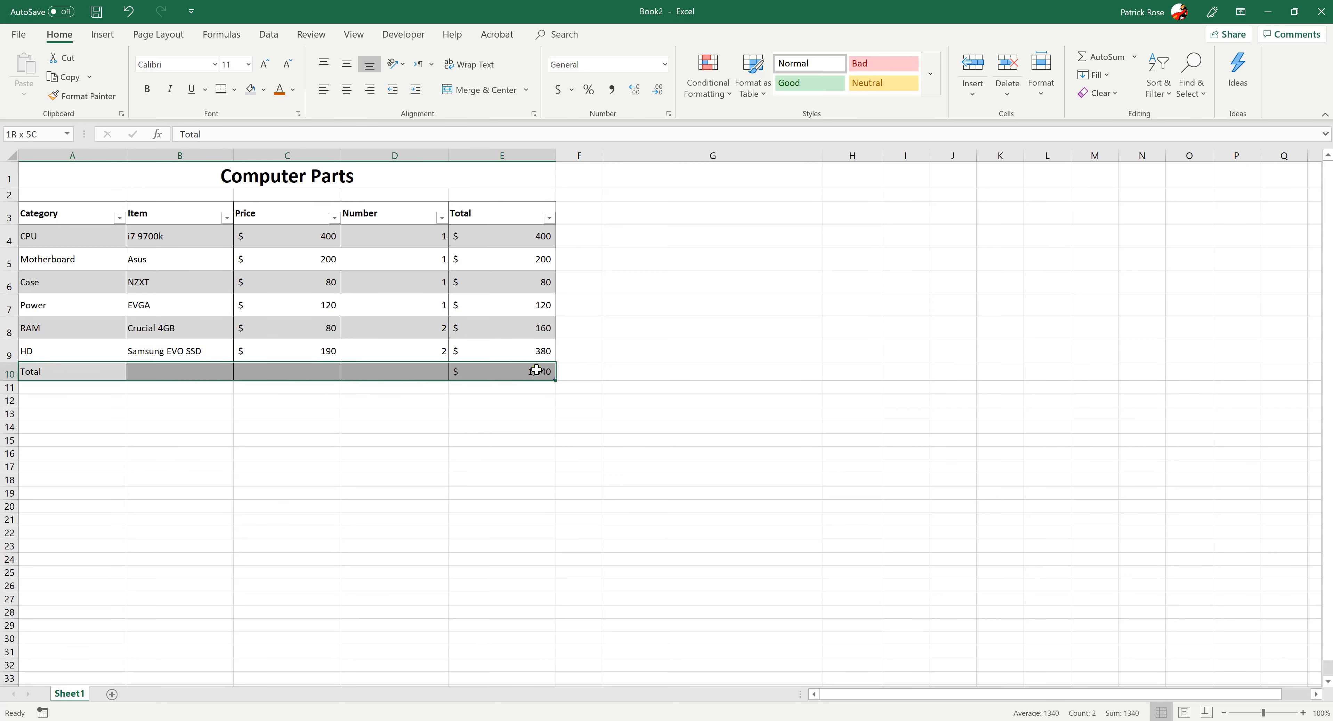
click(147, 88)
click(432, 492)
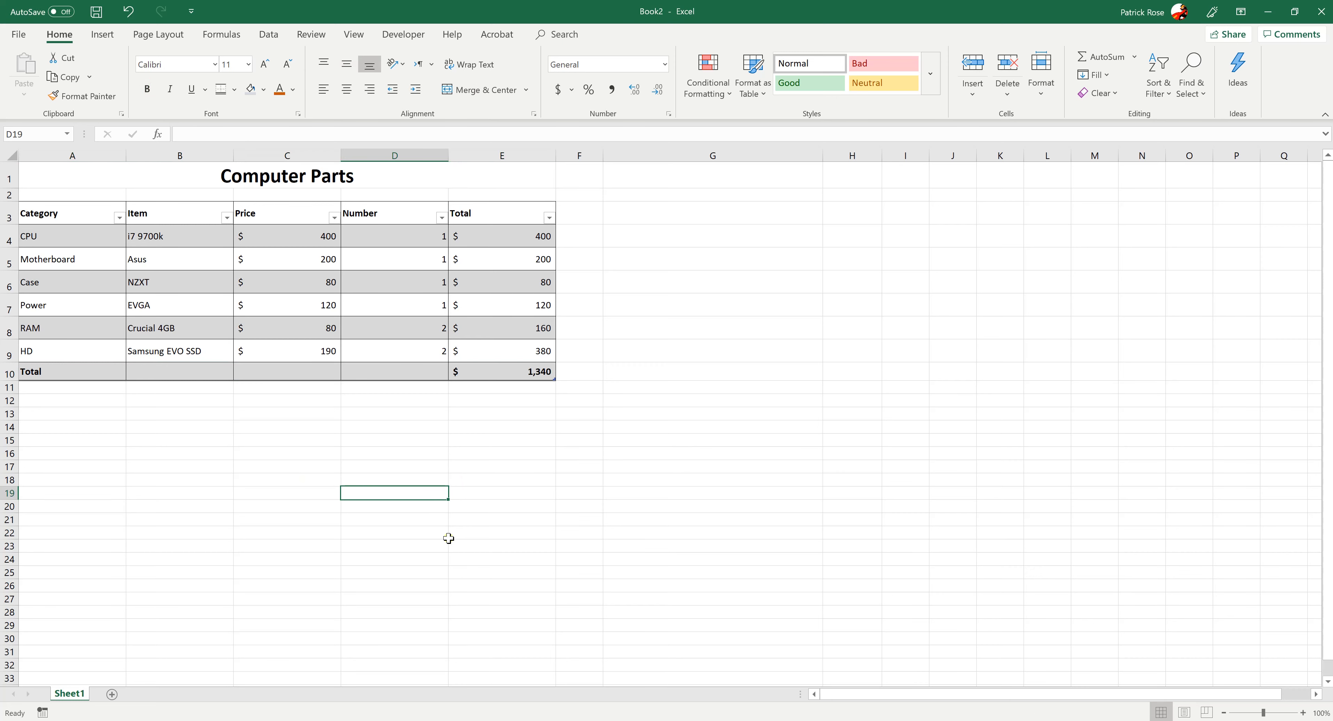